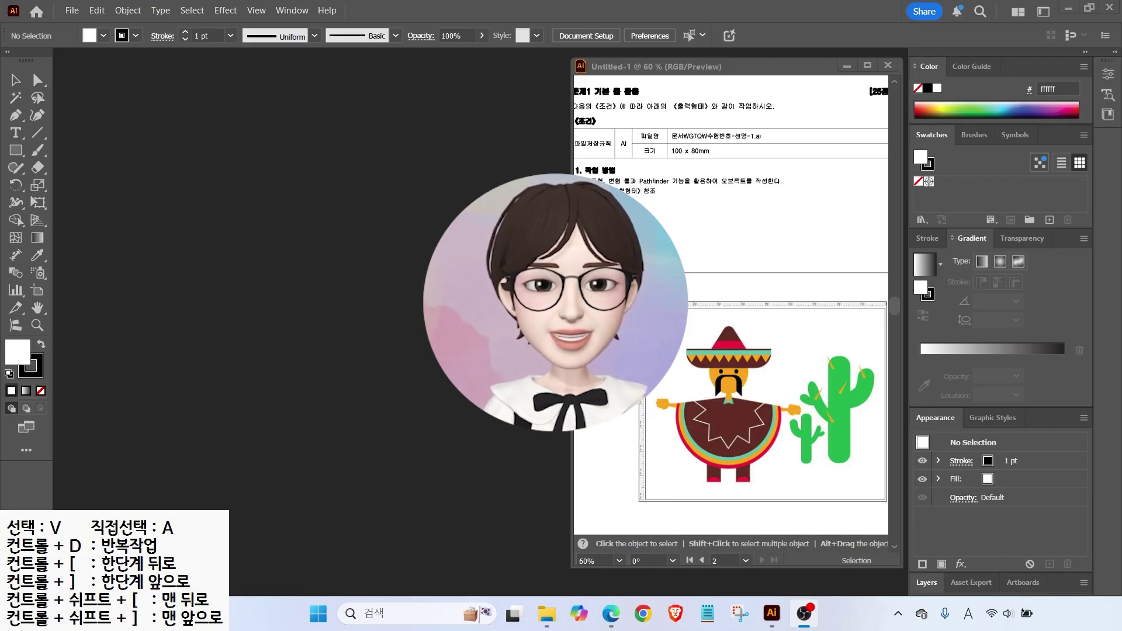
Focus Illustrator and show the Window menu's Workspace and Arrange options.
left_click(398, 349)
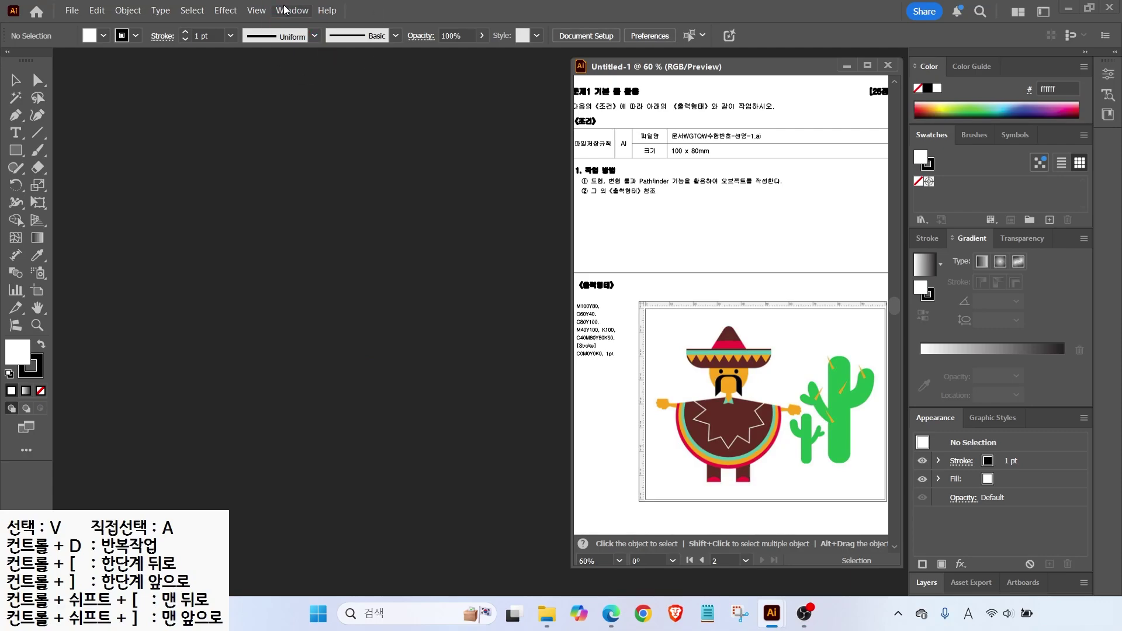
left_click(292, 10)
mouse_move(336, 94)
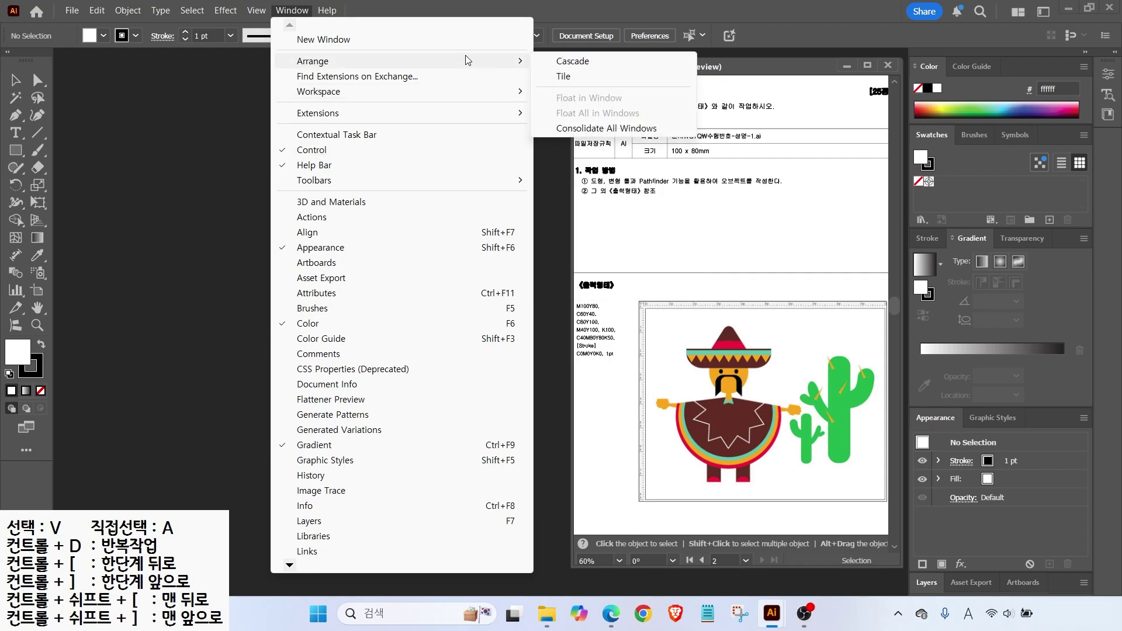
Close the Window menu and open Edit > Preferences at the Smart Guides page.
left_click(134, 90)
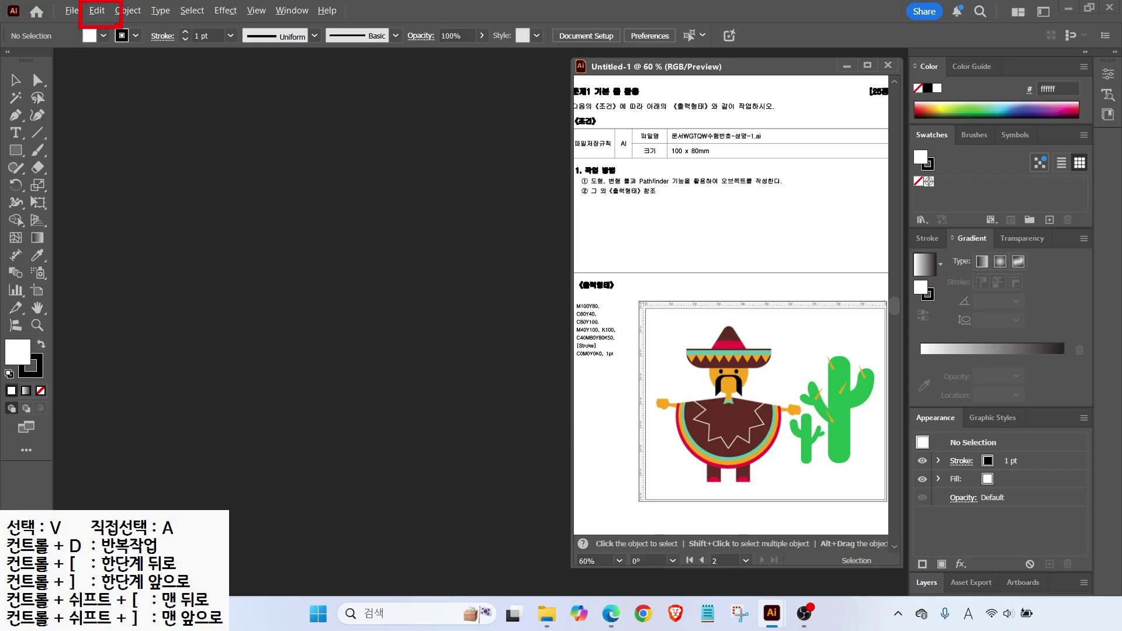
left_click(97, 11)
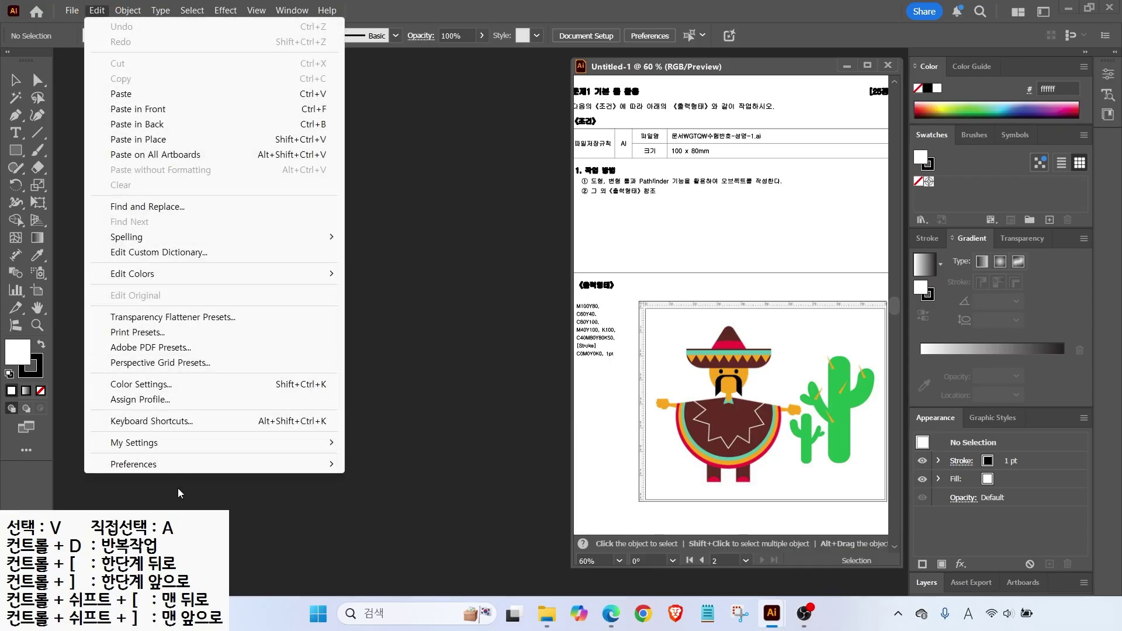
mouse_move(193, 470)
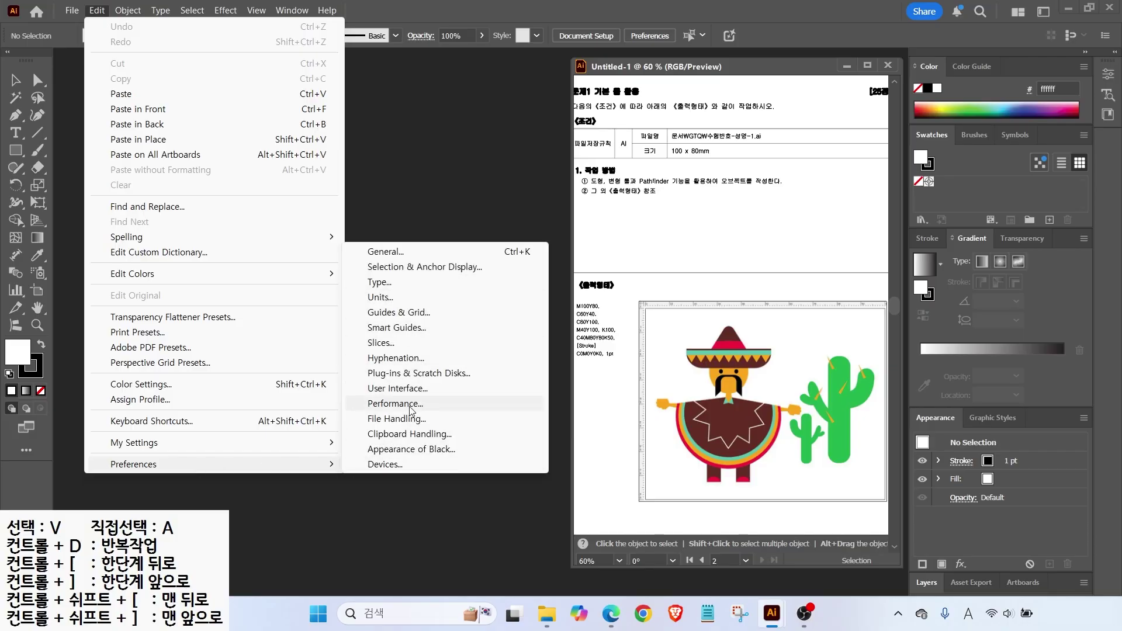
left_click(398, 329)
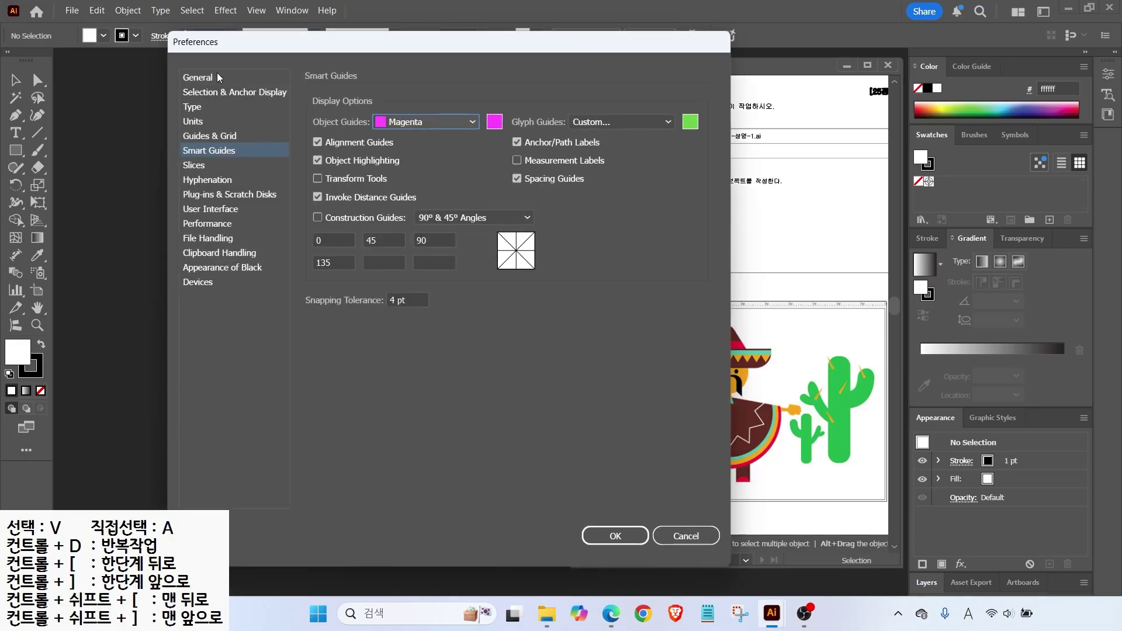
Browse the General, Selection, Type, Units, Guides & Grid, Smart Guides and Slices preference pages.
left_click(191, 77)
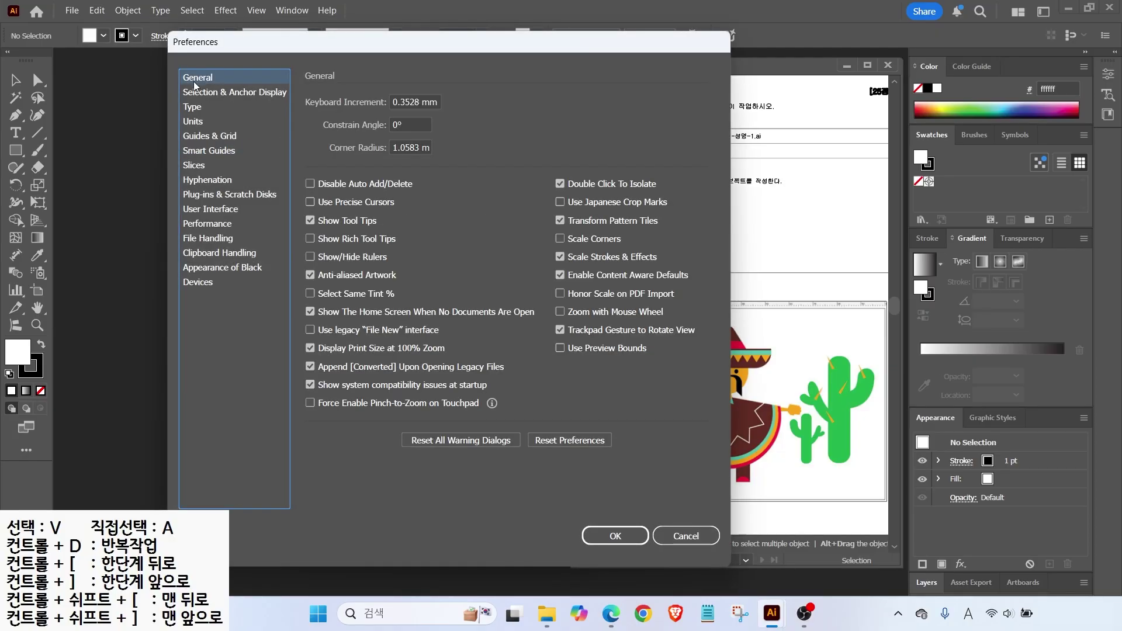
left_click(199, 93)
left_click(195, 108)
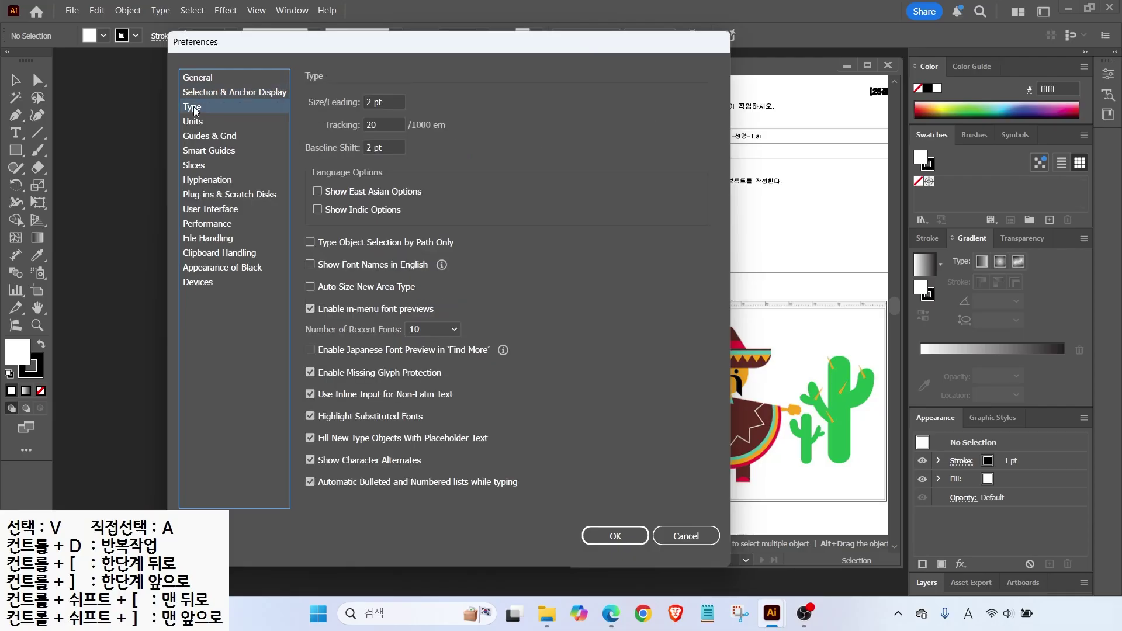
left_click(195, 123)
left_click(195, 137)
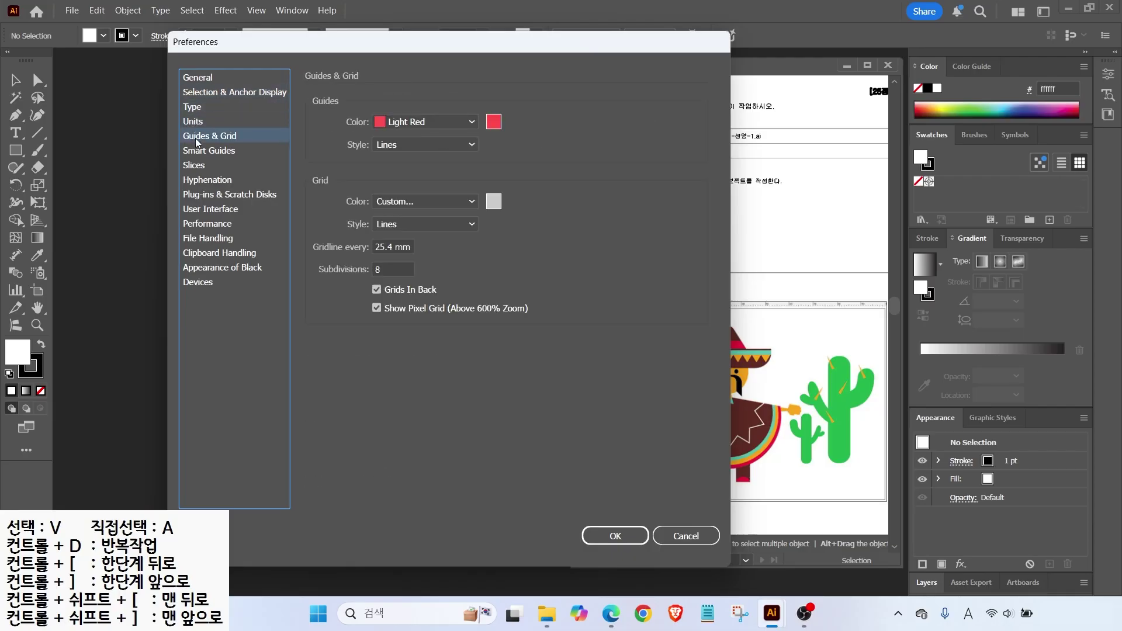
left_click(195, 152)
left_click(187, 166)
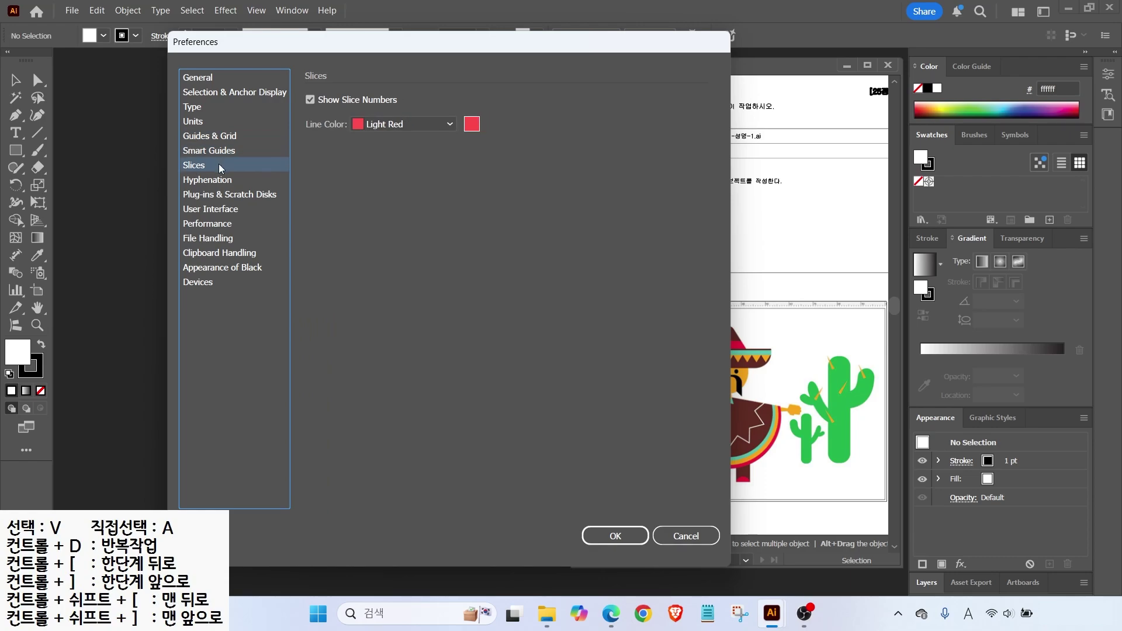
left_click(218, 78)
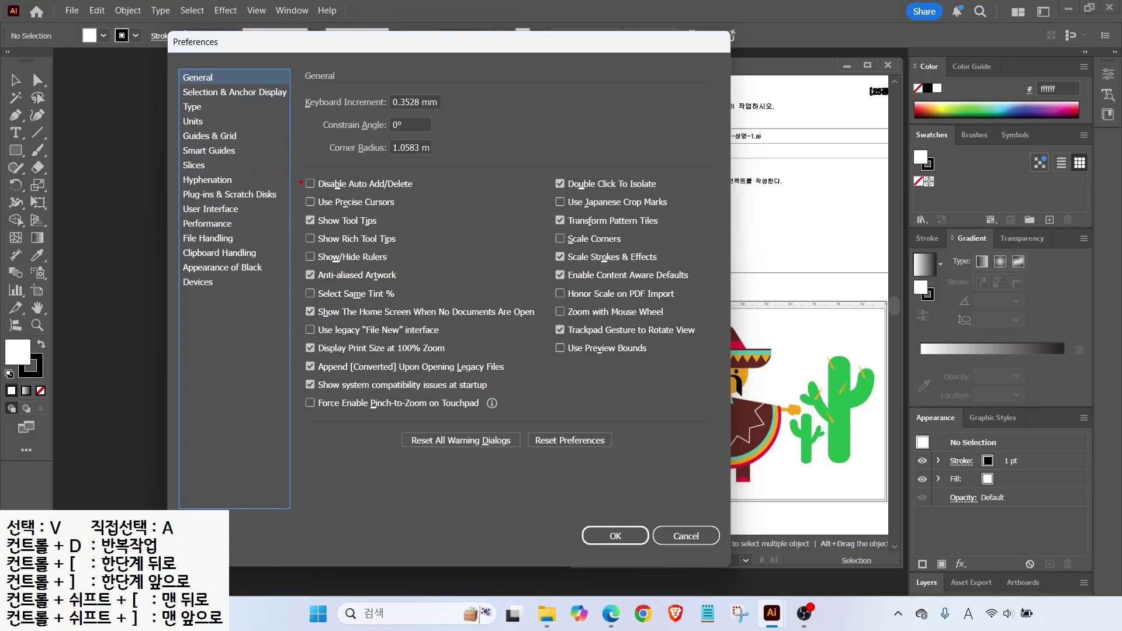
Show the Units page: General in Millimeters, Stroke and Type in Points.
left_click_drag(305, 231, 408, 230)
mouse_move(23, 71)
left_mouse_down()
mouse_move(53, 94)
mouse_move(113, 99)
left_mouse_up()
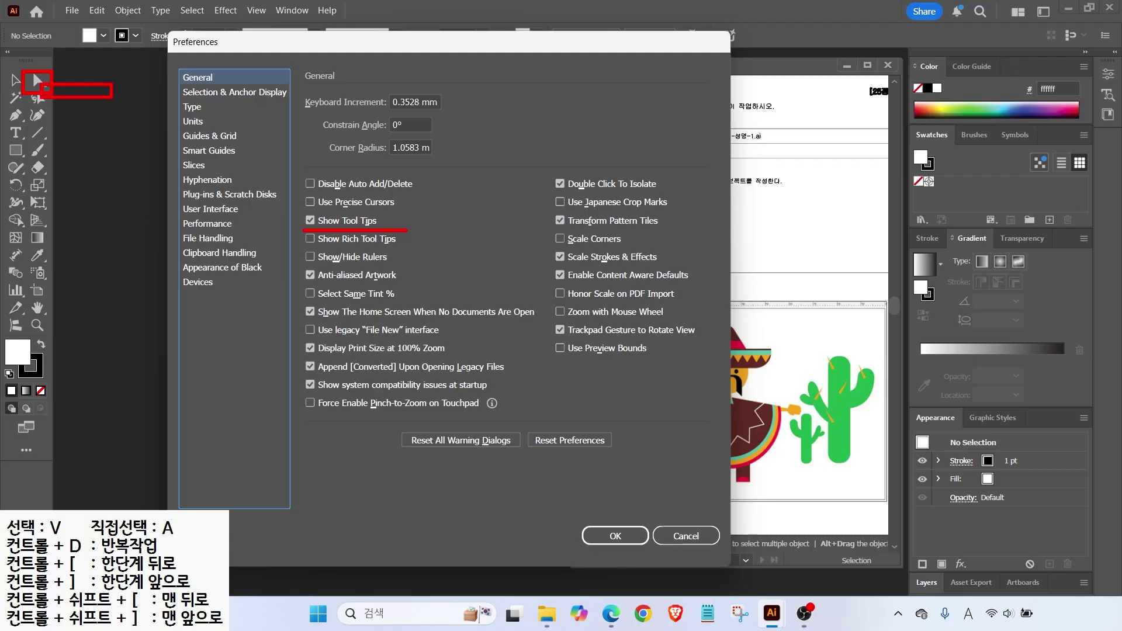
left_click_drag(299, 250, 408, 249)
left_click_drag(36, 83, 147, 160)
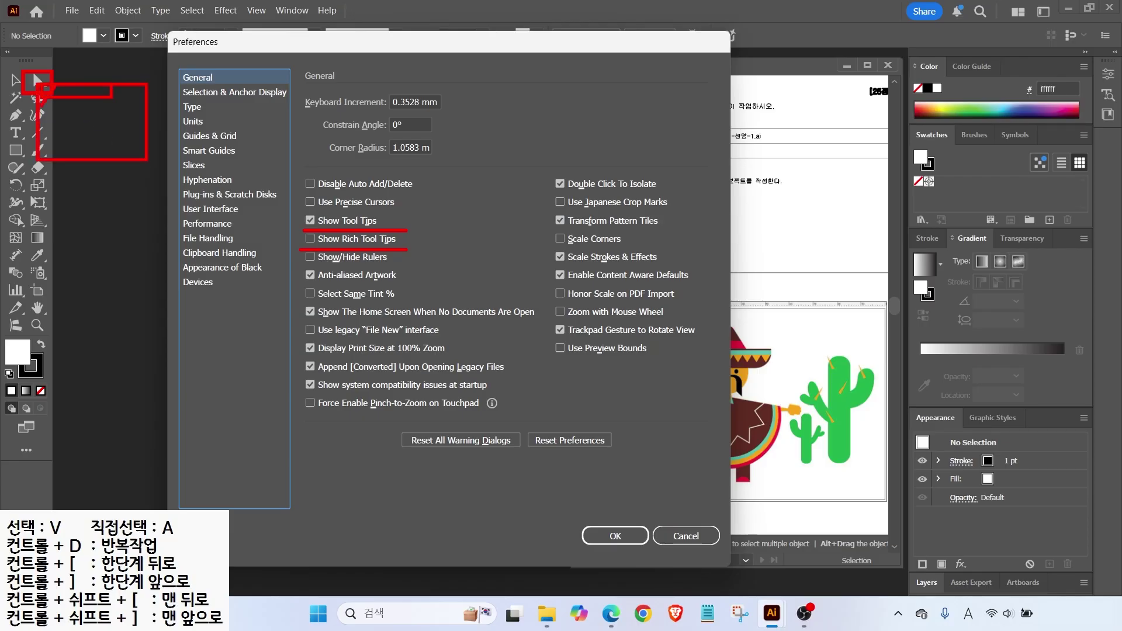
mouse_move(56, 94)
left_mouse_down()
mouse_move(46, 116)
mouse_move(64, 135)
mouse_move(115, 95)
mouse_move(73, 155)
mouse_move(125, 147)
left_mouse_up()
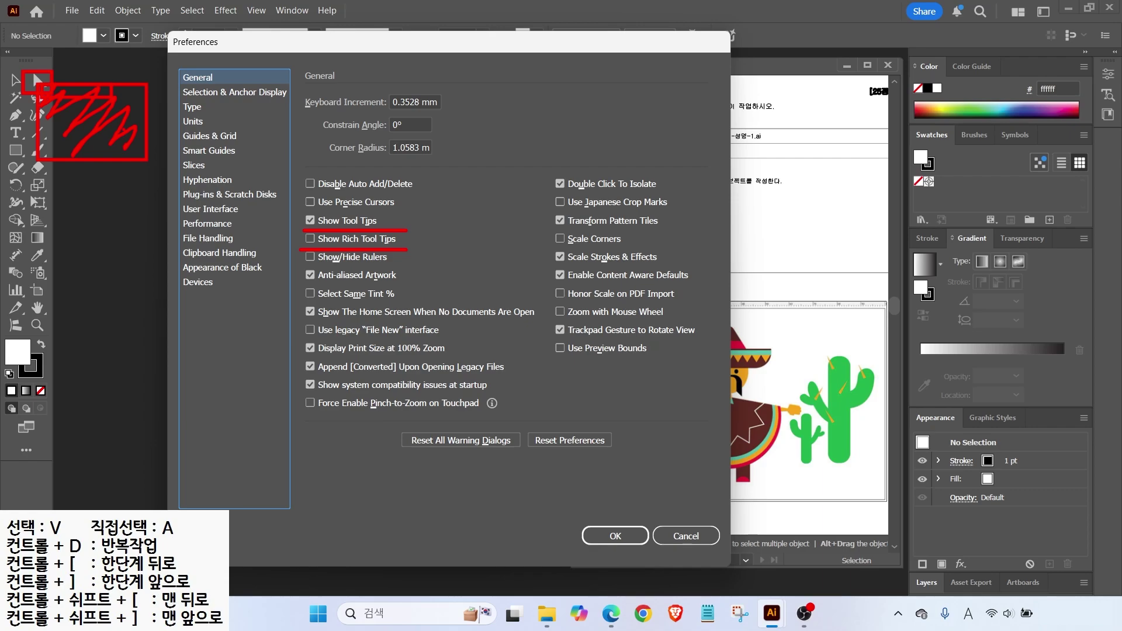
key("Escape")
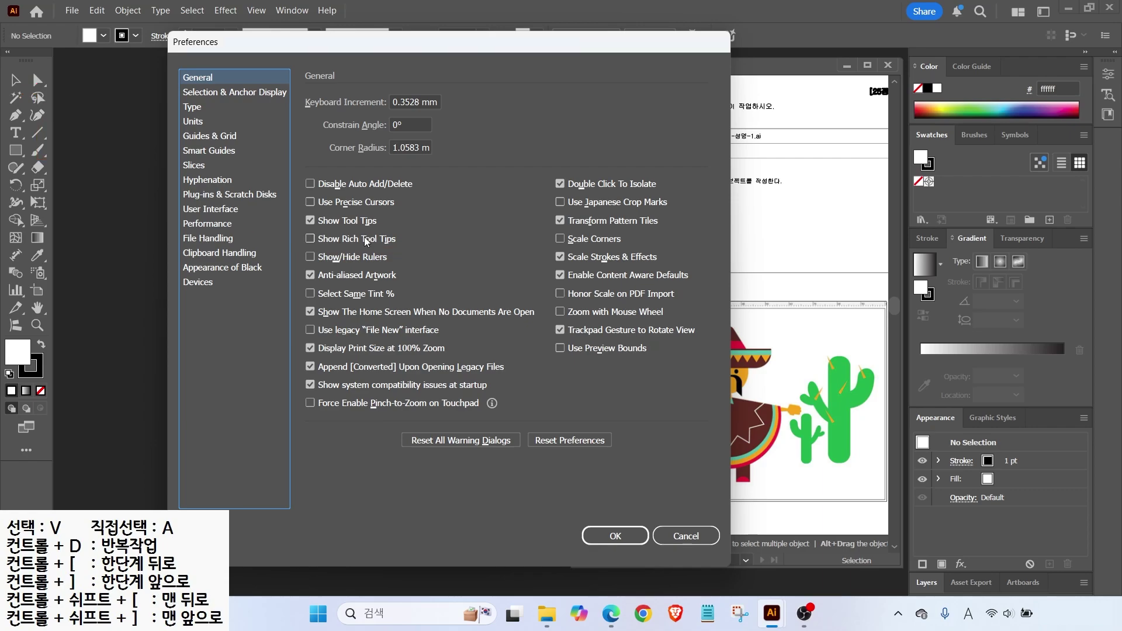
left_click(193, 121)
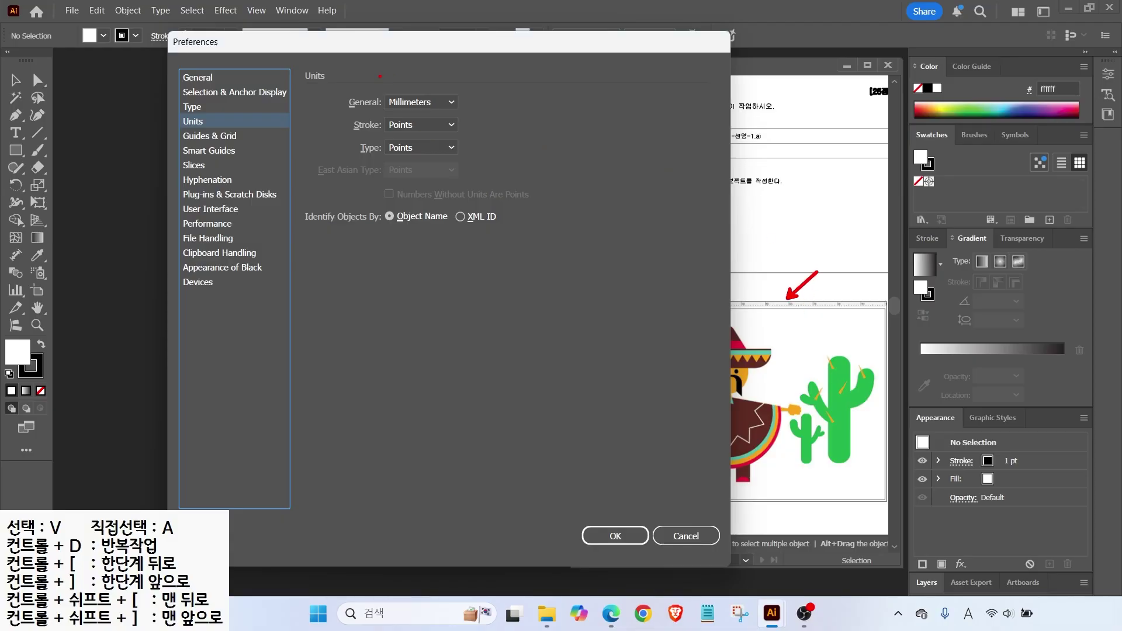
Review Guides & Grid, then view Smart Guides with Magenta guides and 4 pt tolerance.
left_click_drag(379, 90, 470, 116)
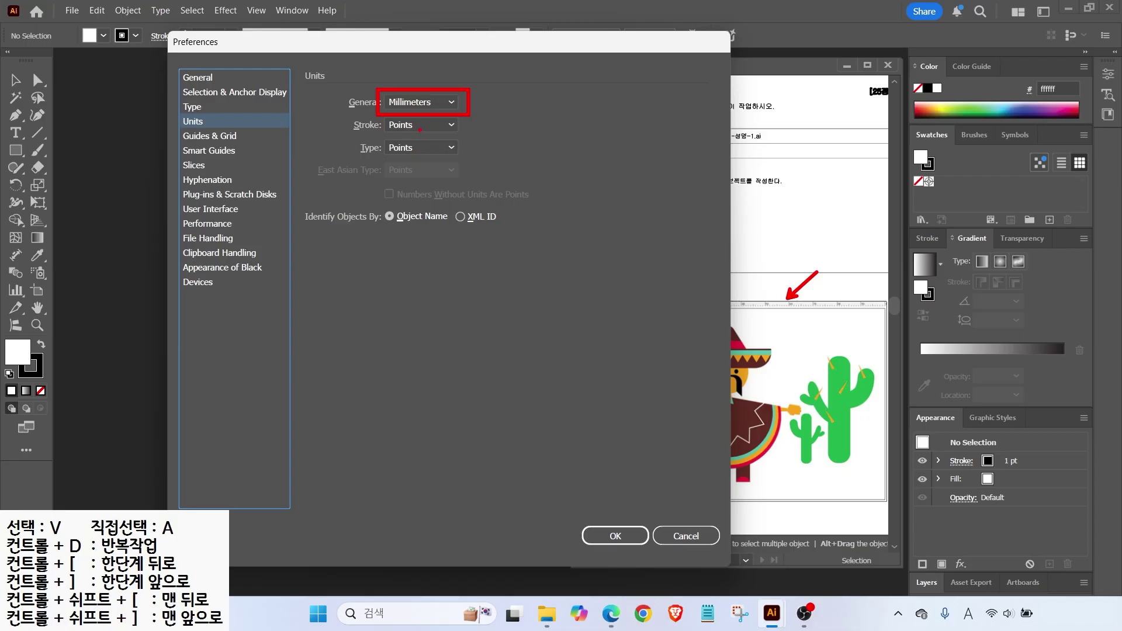
mouse_move(420, 130)
left_mouse_down()
mouse_move(445, 149)
mouse_move(431, 160)
mouse_move(449, 174)
left_mouse_up()
key("Down")
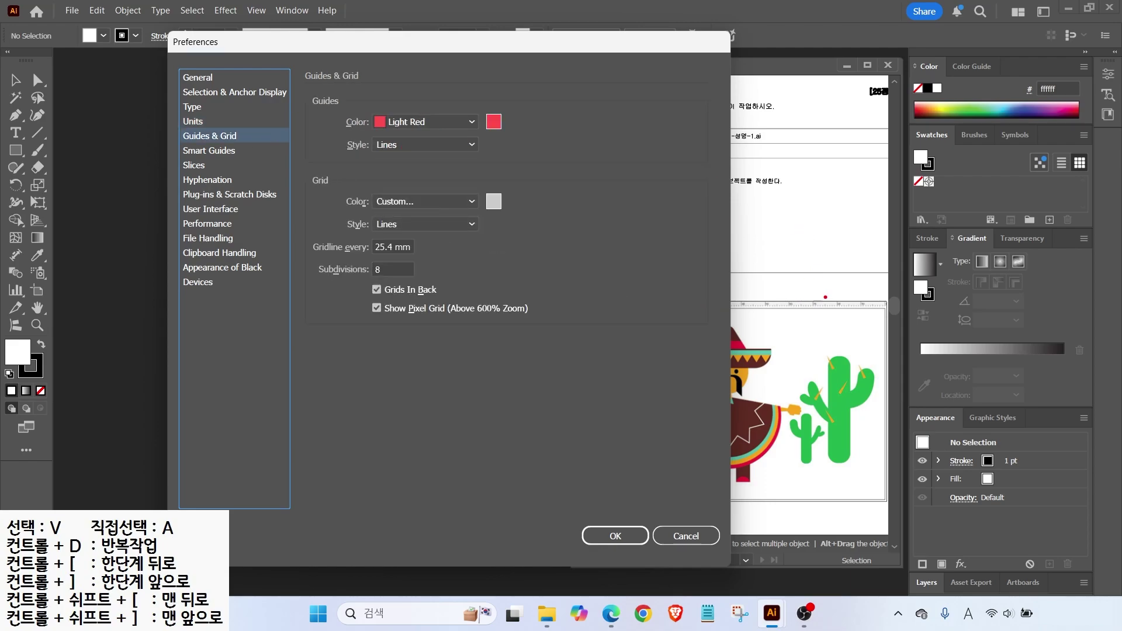
left_click_drag(817, 270, 816, 528)
left_click(838, 353)
left_click_drag(821, 332, 871, 302)
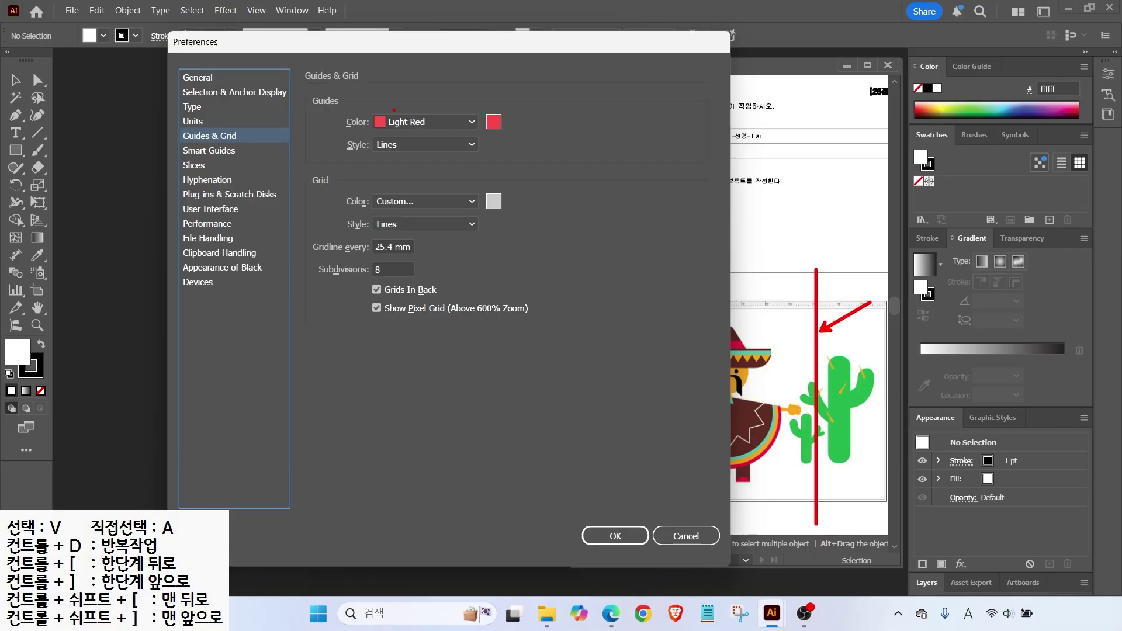
left_click_drag(389, 113, 418, 94)
left_click(205, 151)
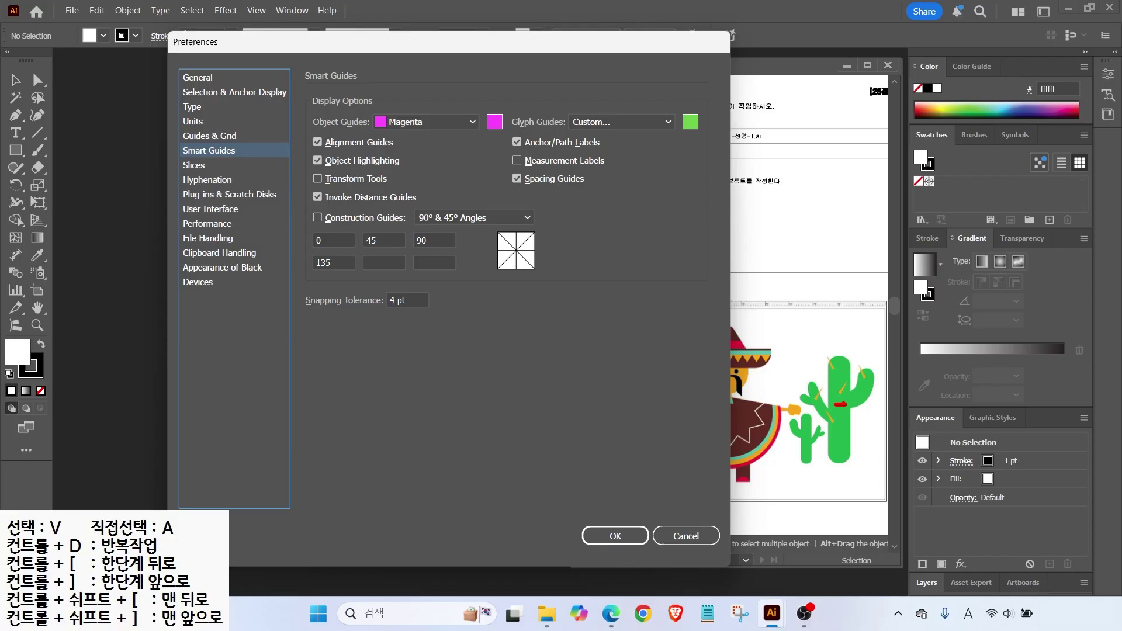
Switch Preferences to the User Interface page.
mouse_move(826, 358)
left_mouse_down()
mouse_move(843, 354)
mouse_move(836, 362)
left_mouse_up()
left_click_drag(837, 360, 830, 353)
left_click_drag(504, 150, 614, 175)
left_click(210, 209)
key("alt")
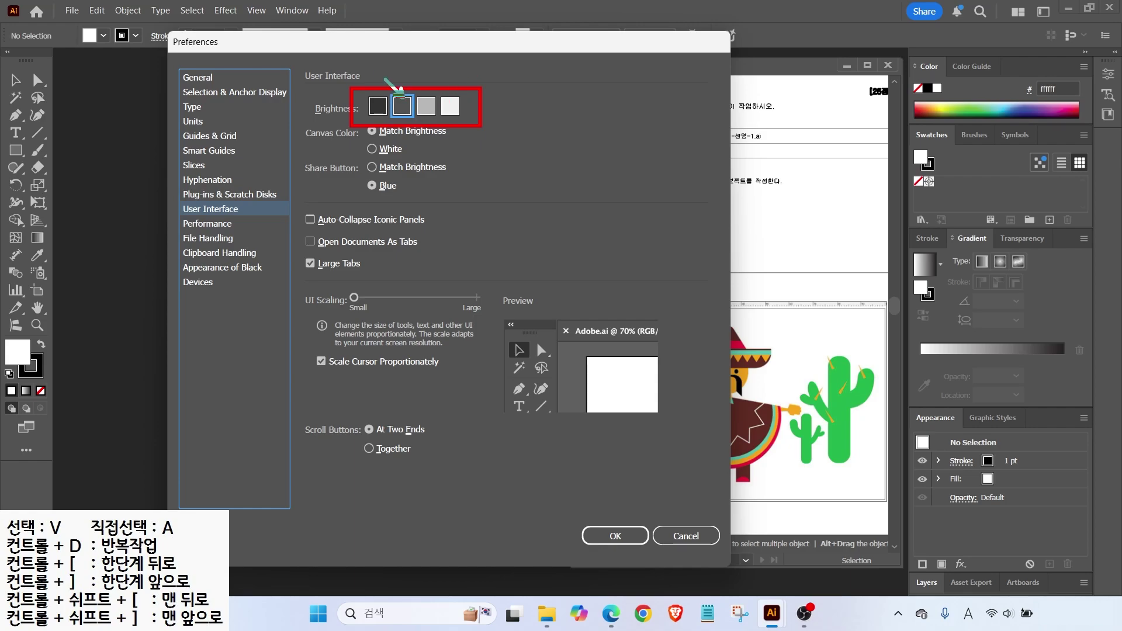
Try the brightness levels, restore medium-dark, and confirm Preferences with OK.
left_click(378, 108)
key("Right")
key("Right")
key("Right")
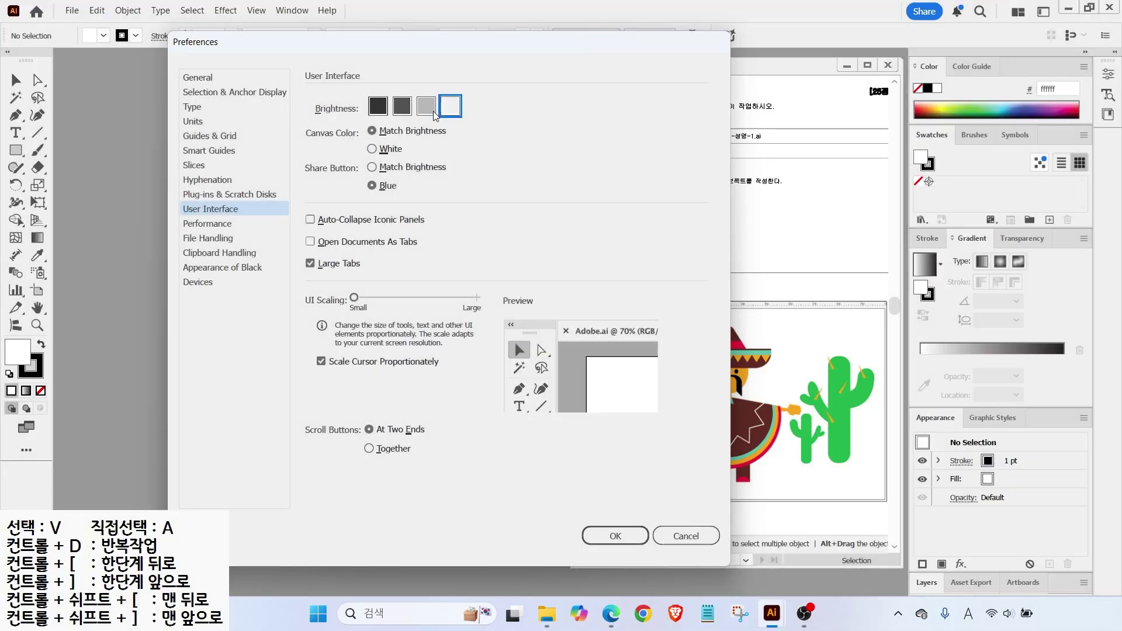
key("Left")
left_click(397, 110)
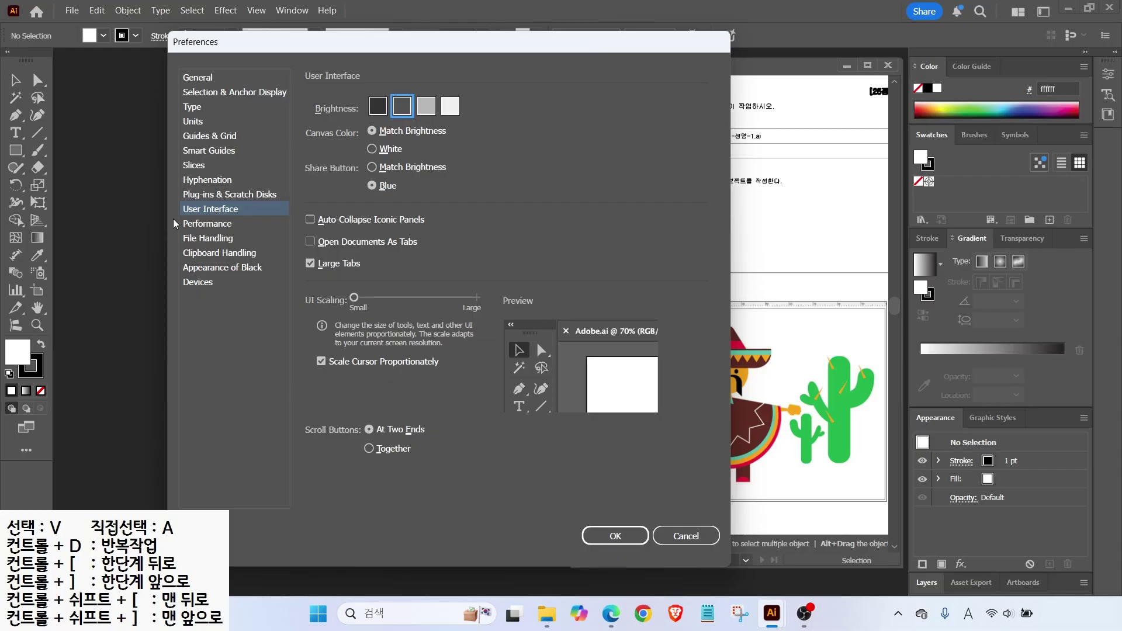
left_click(608, 536)
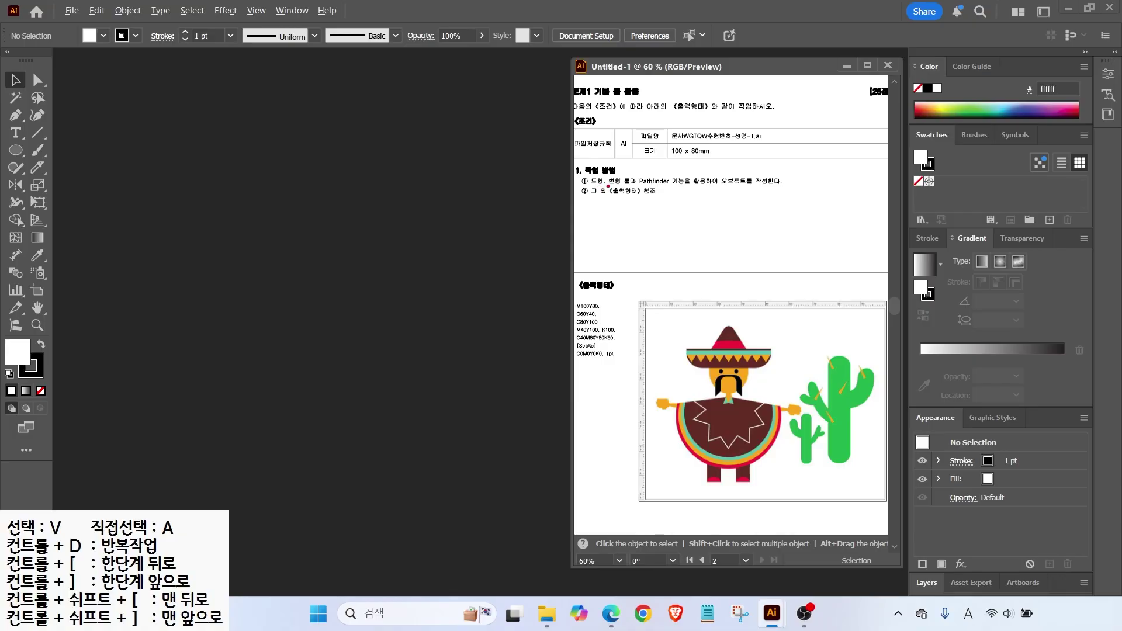
Create a new 100 × 80 mm CMYK document named with the examinee's number and name.
left_click_drag(660, 119, 780, 165)
left_click_drag(766, 115, 739, 128)
key("Escape")
left_click(72, 10)
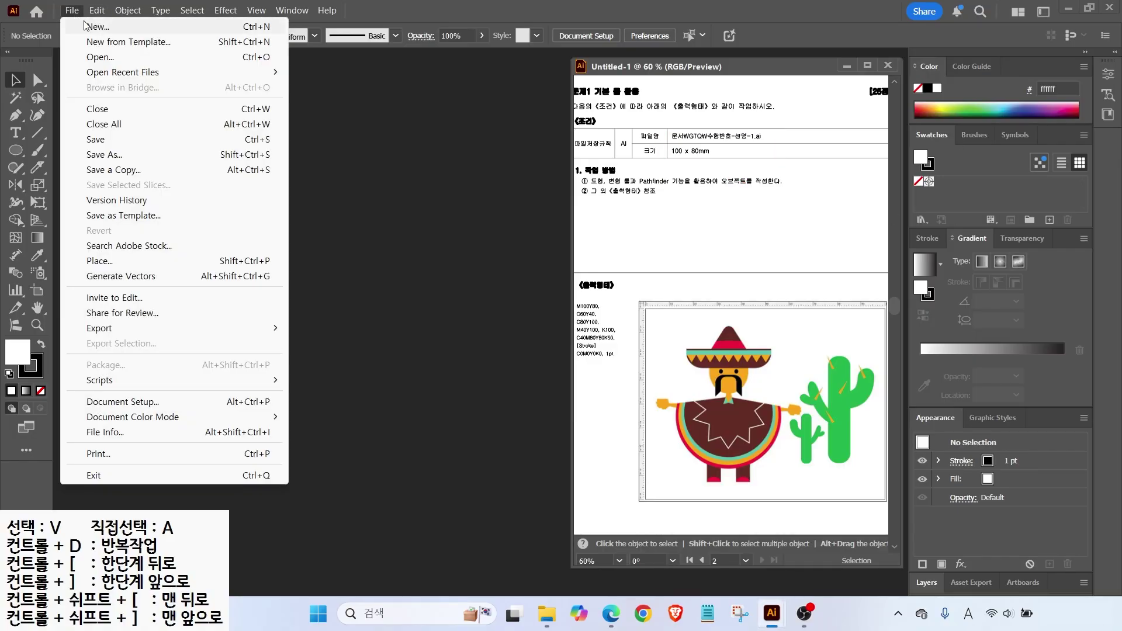
left_click(85, 26)
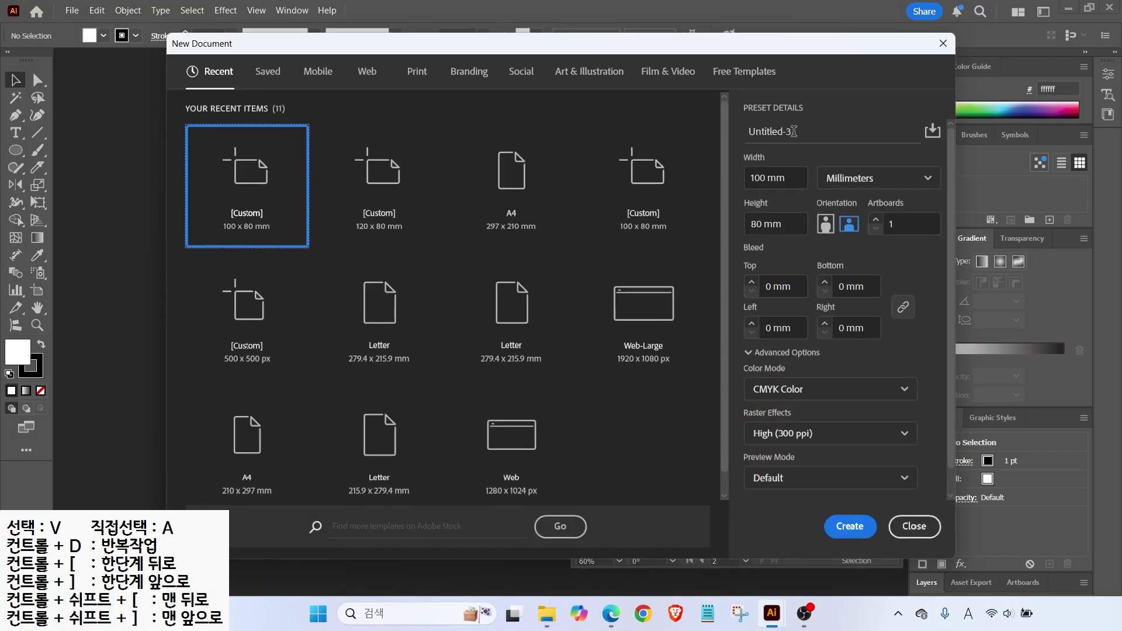
type("1234")
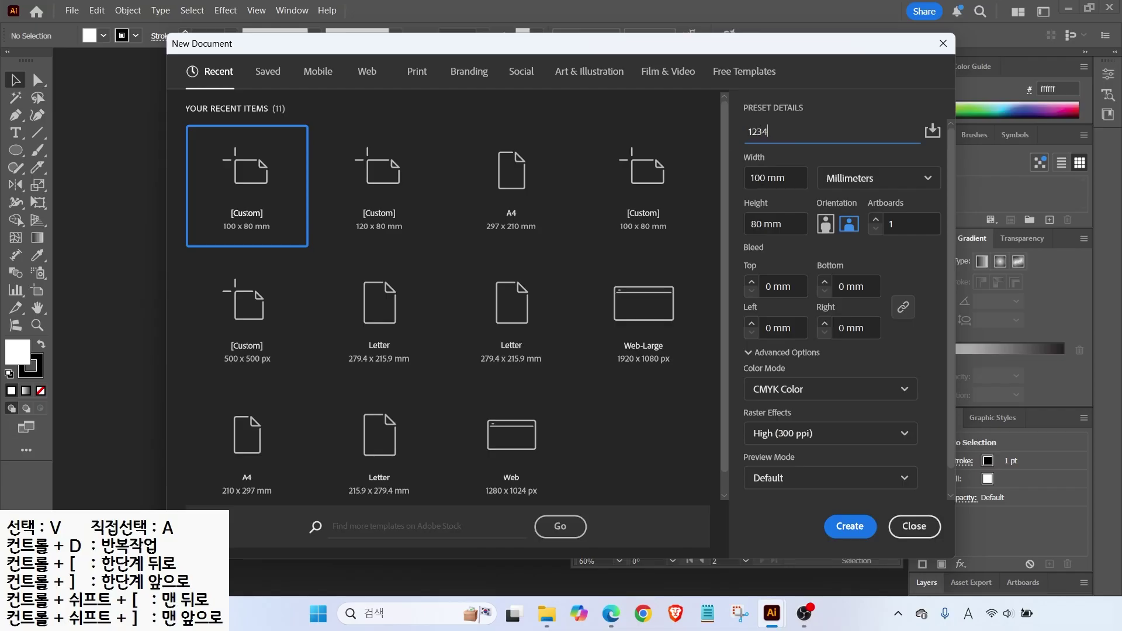
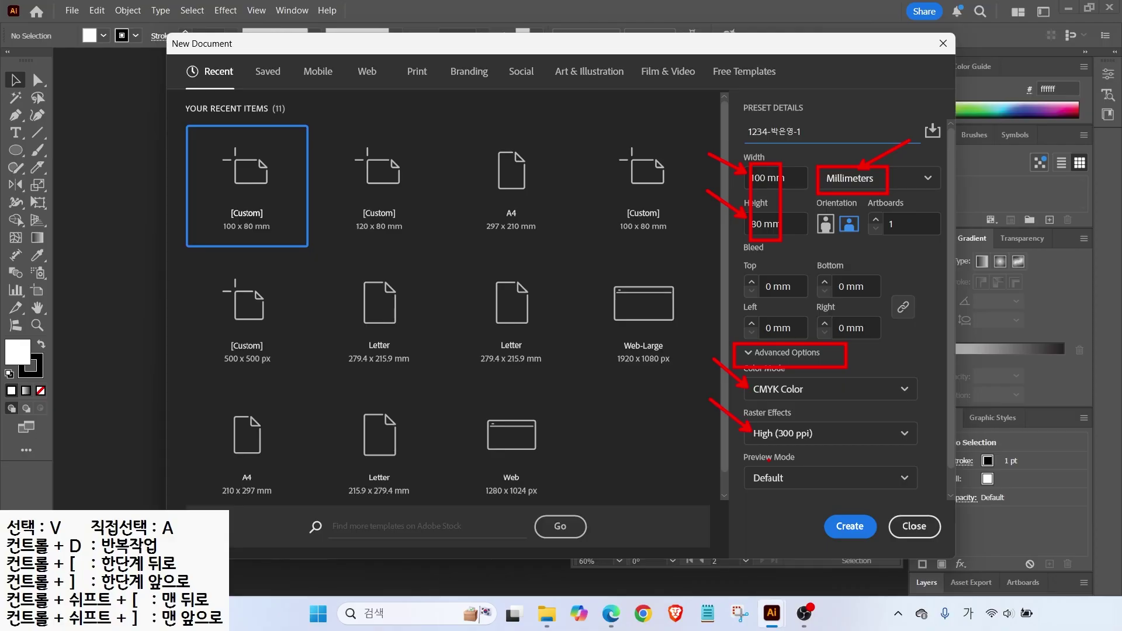
left_click(749, 354)
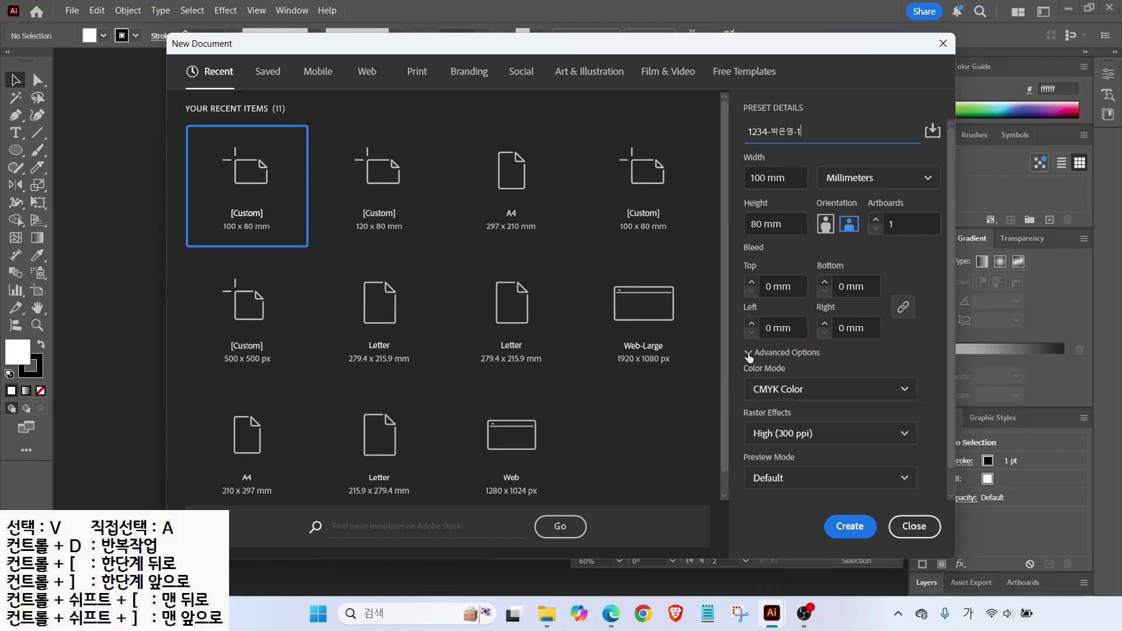
left_click(748, 353)
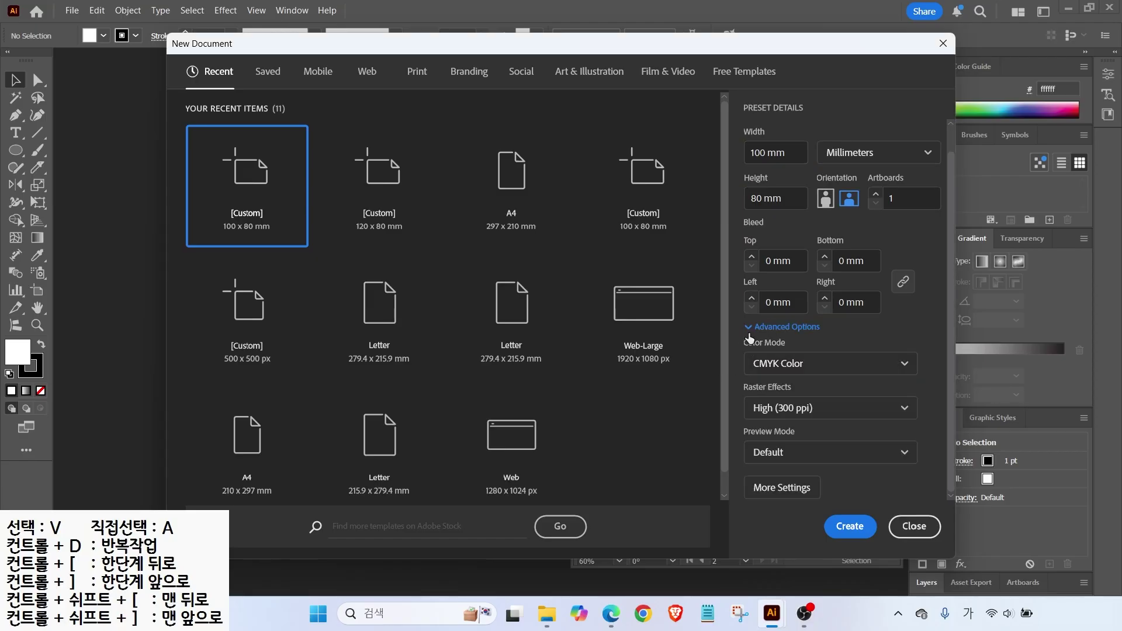
left_click(842, 529)
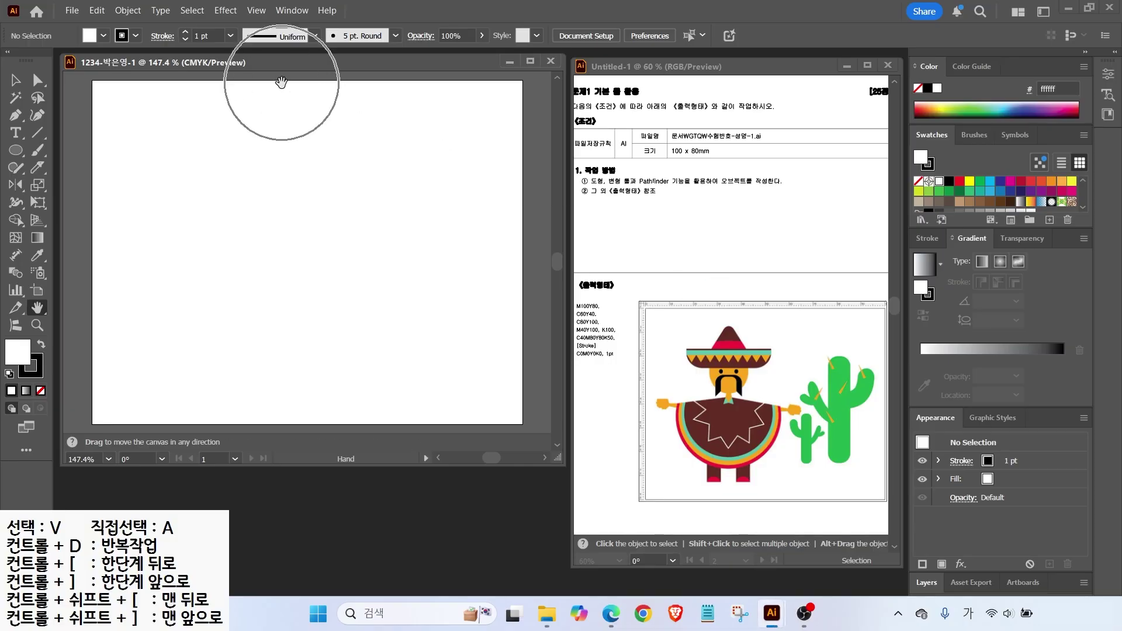
Turn on View > Show Rulers and fit the 100 × 80 mm artboard in the window.
left_click(257, 11)
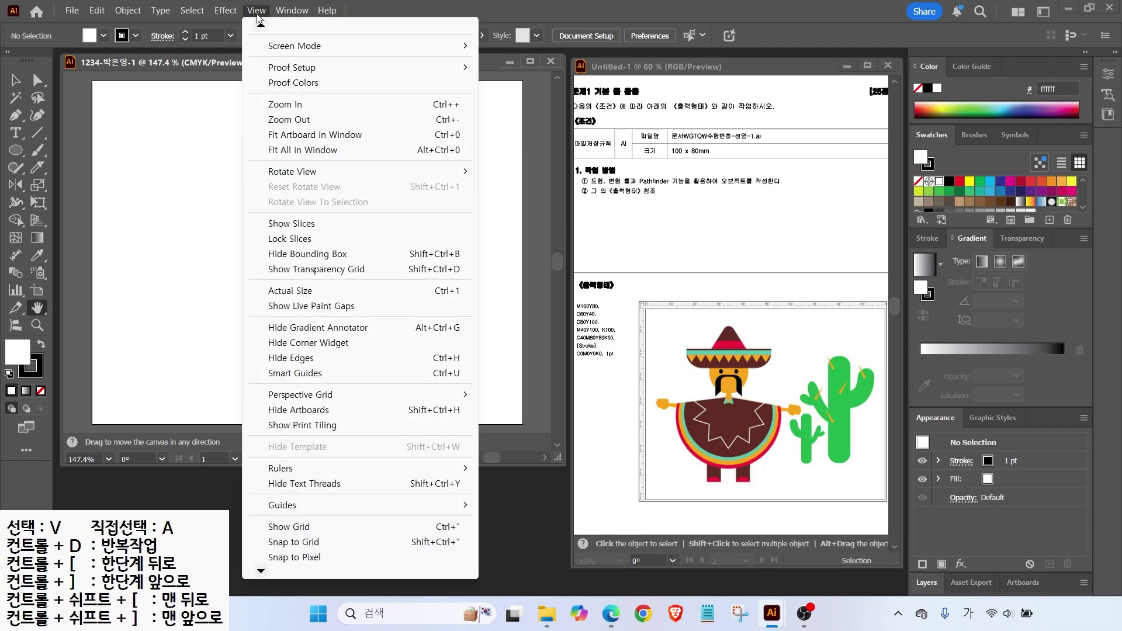
mouse_move(301, 471)
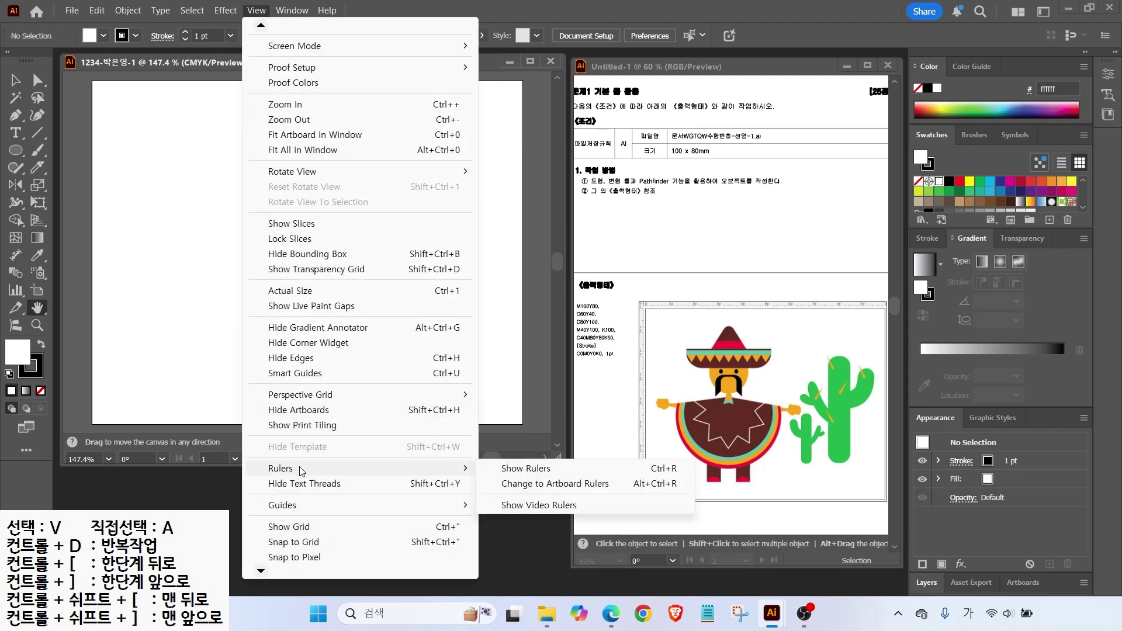
left_click(514, 470)
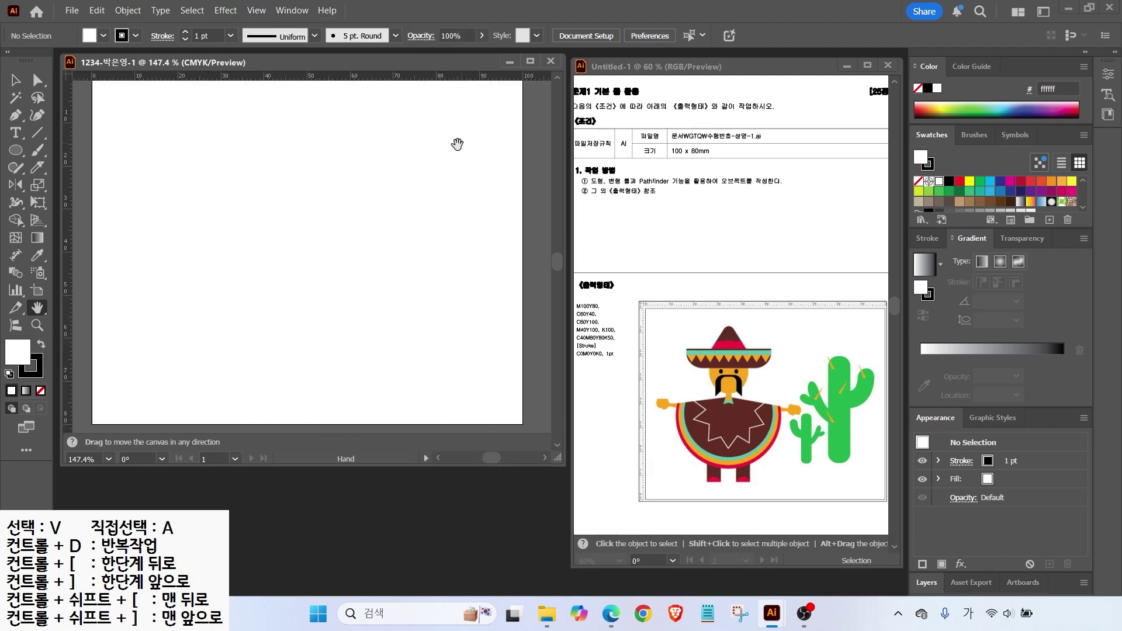
double_click(34, 307)
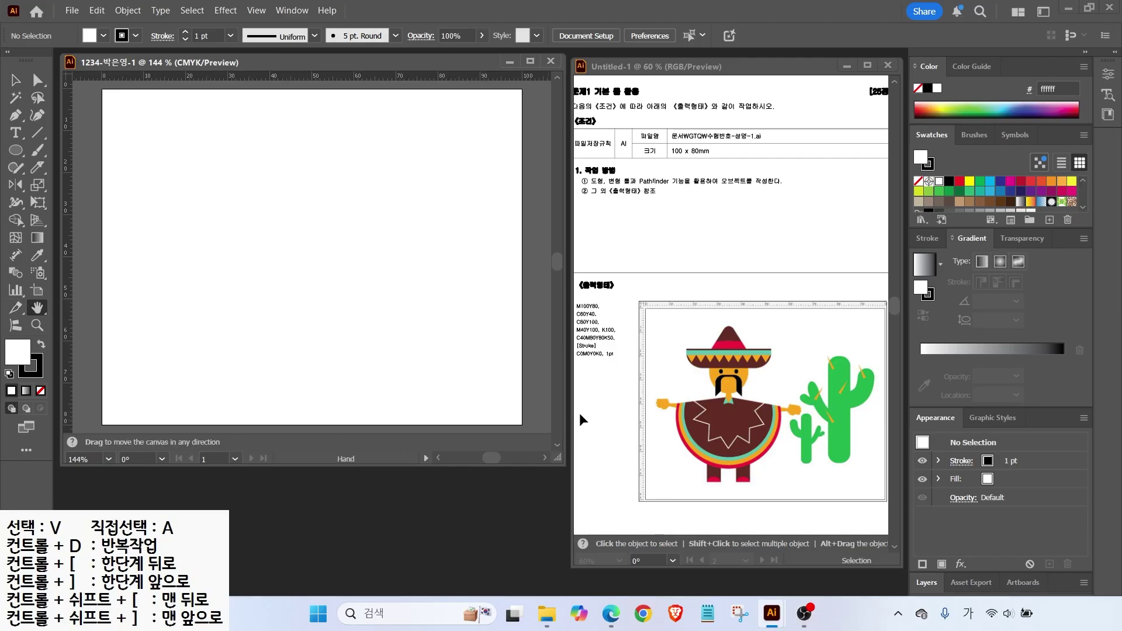
left_click_drag(563, 296, 633, 368)
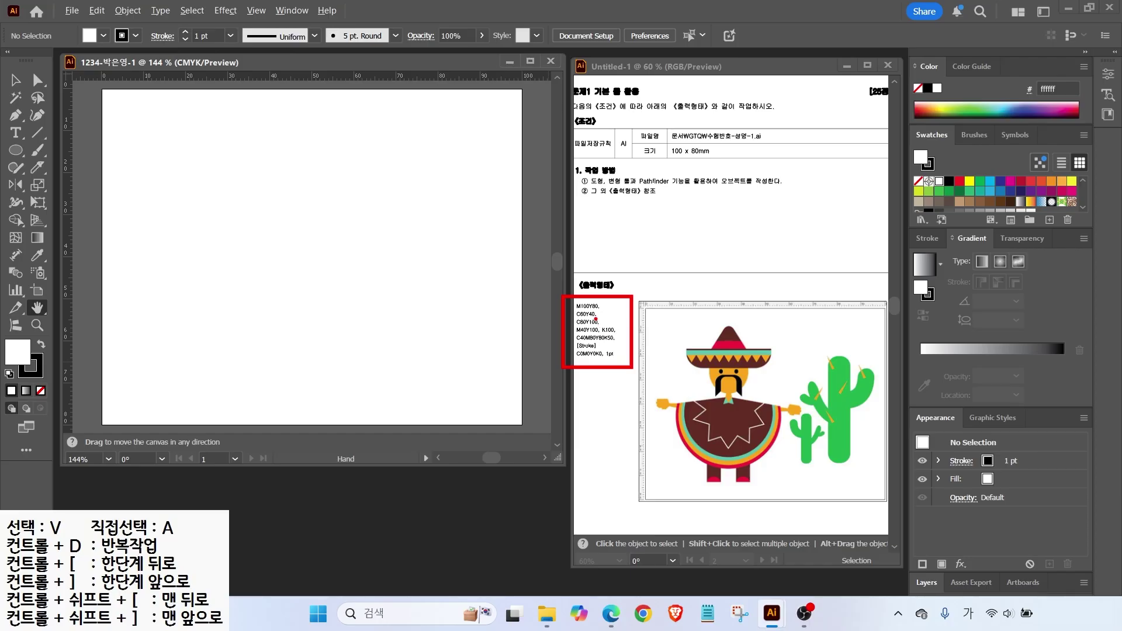
key("Escape")
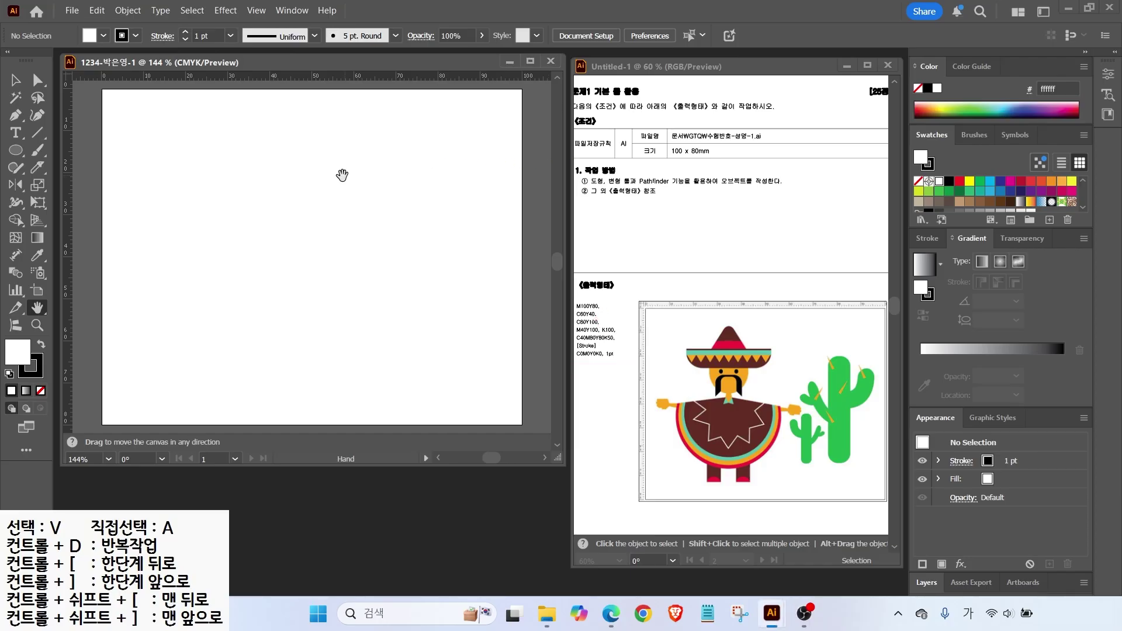
left_click_drag(899, 116, 1109, 240)
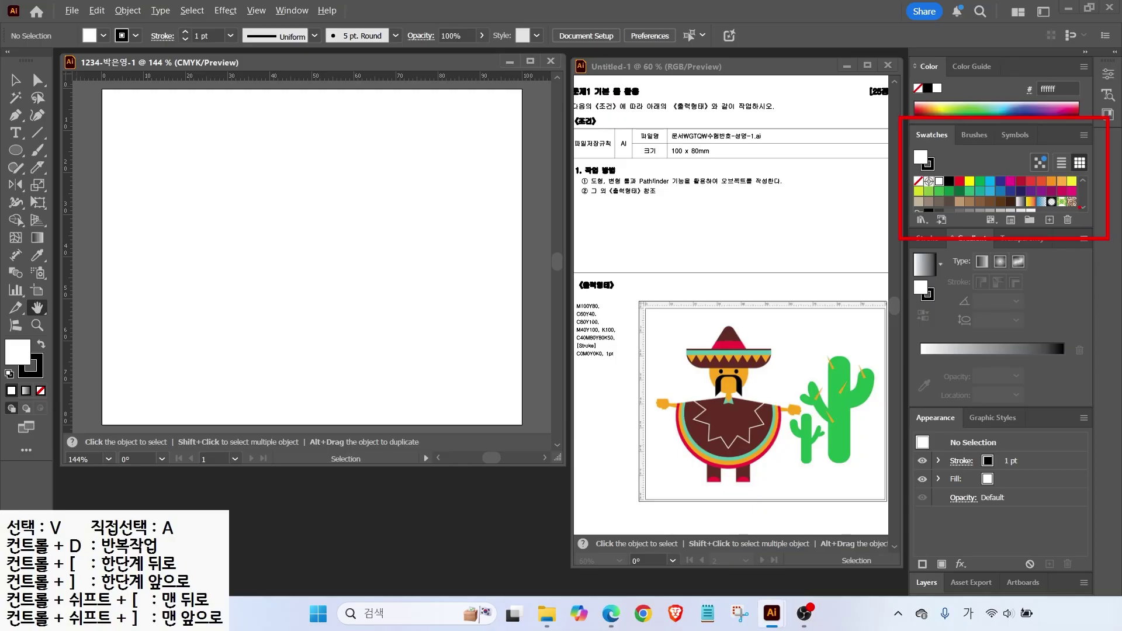
Create a new colour group named 'gtq' in the Swatches panel and select it.
left_click_drag(1012, 211, 1049, 198)
key("Escape")
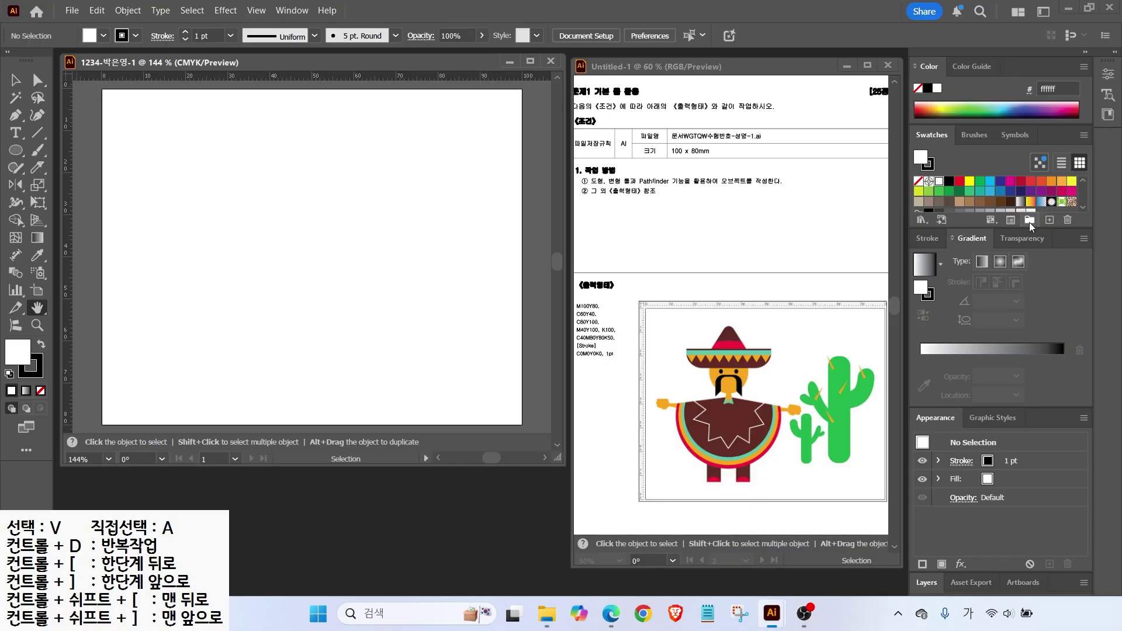
left_click(1030, 220)
mouse_move(497, 218)
left_mouse_down()
mouse_move(520, 236)
mouse_move(489, 208)
left_mouse_up()
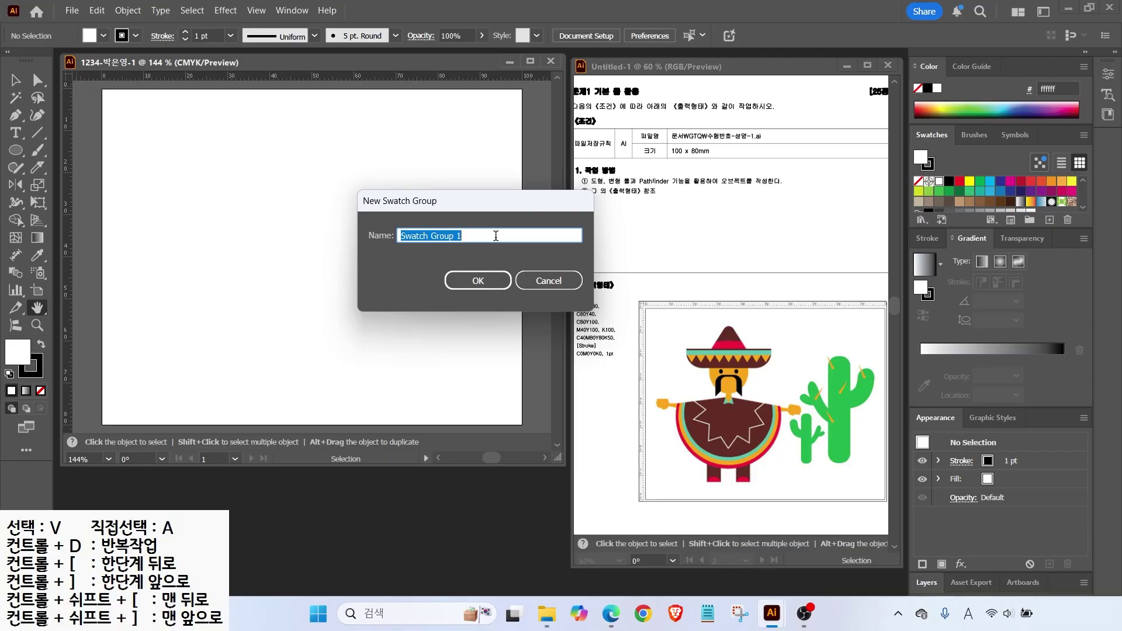
key("Hangul")
type("g")
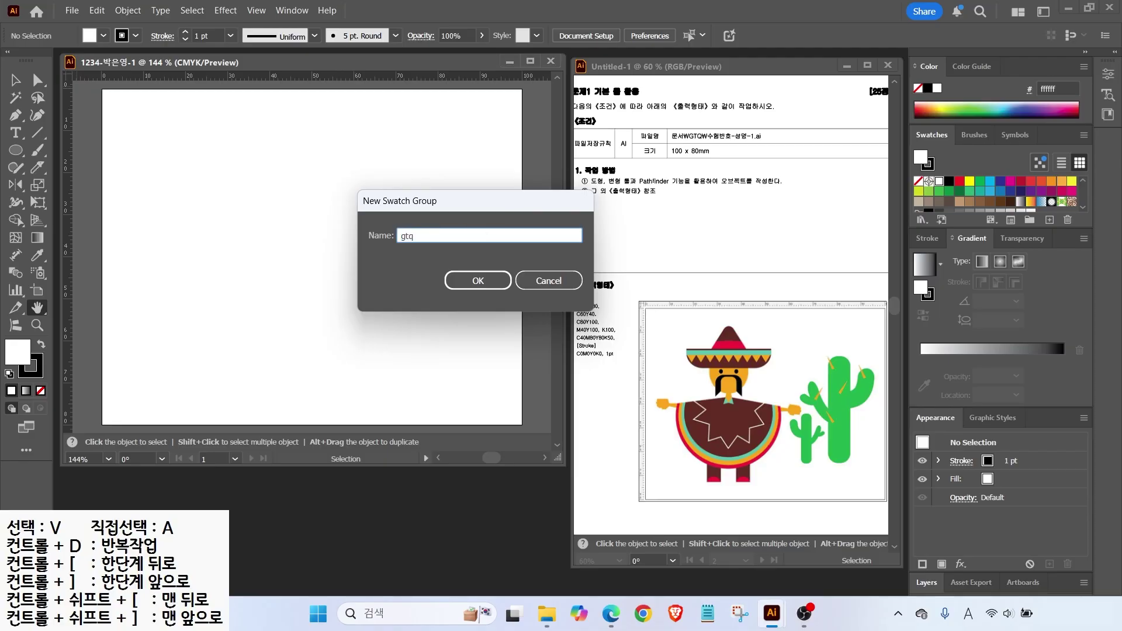
type("tq")
key("Return")
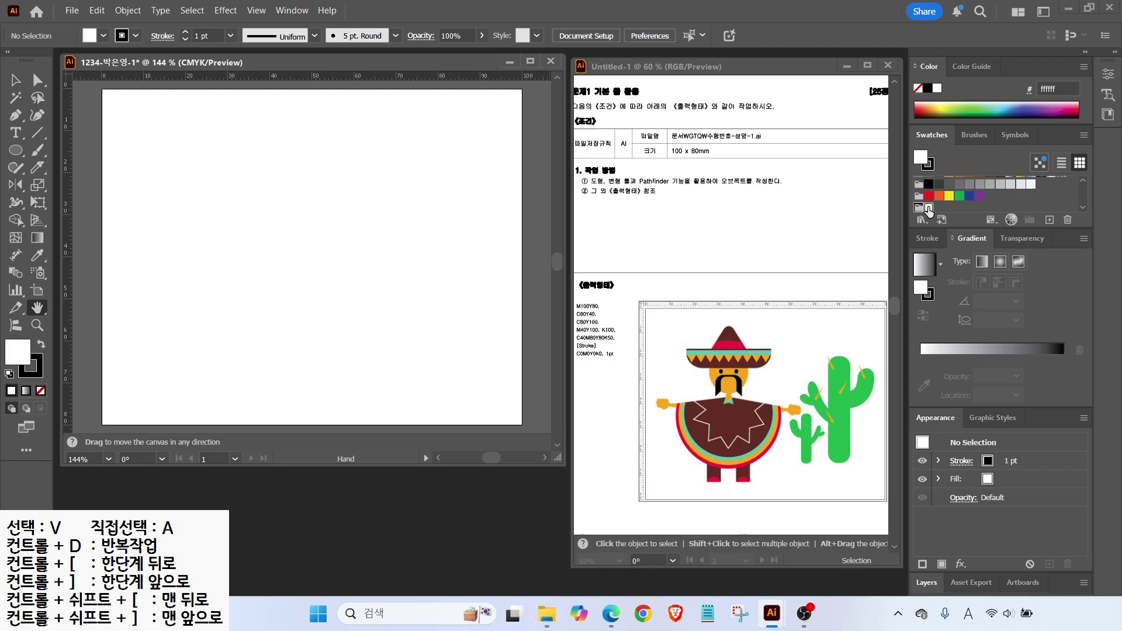
left_click(929, 208)
left_click(1050, 222)
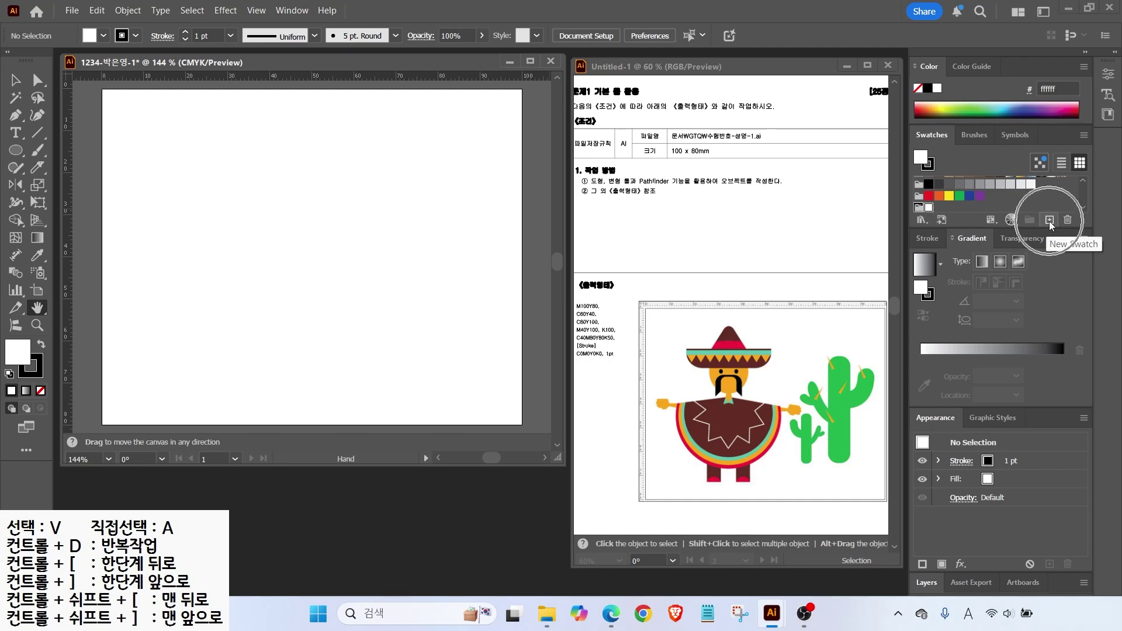
Add a red swatch of M100 Y80 to the gtq group.
left_click(1050, 221)
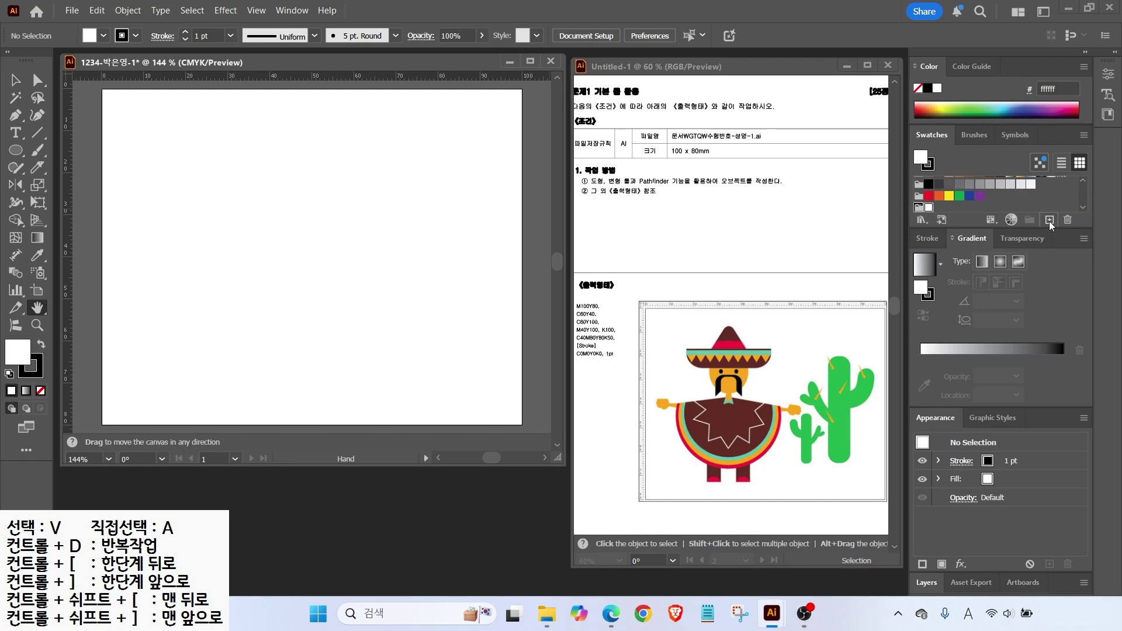
left_click_drag(396, 147, 404, 140)
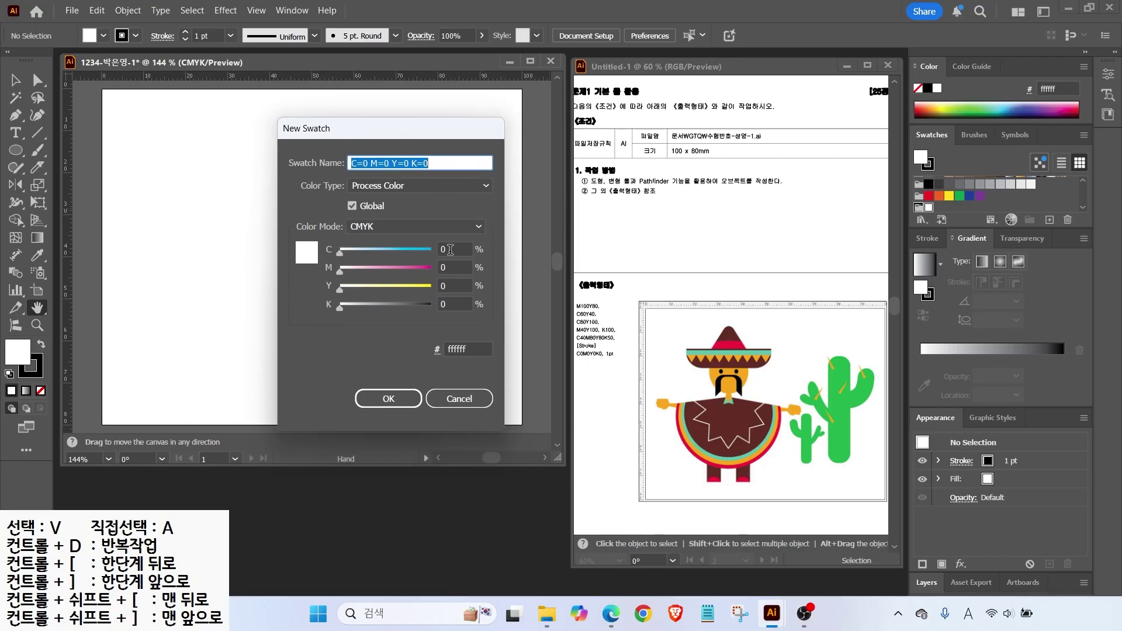
left_click(450, 250)
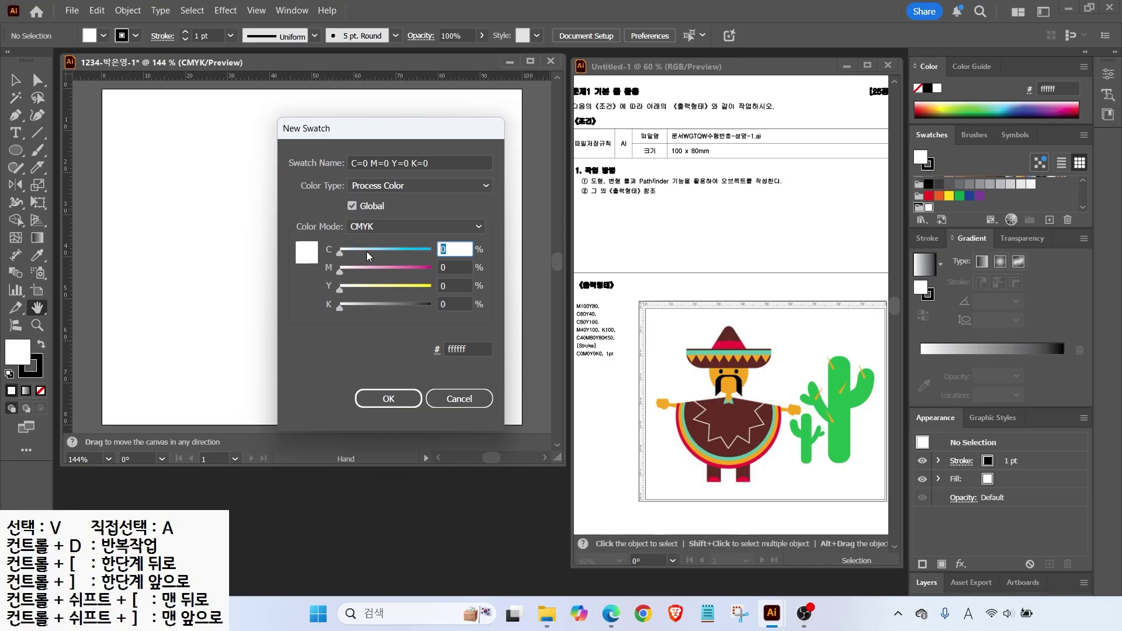
key("Tab")
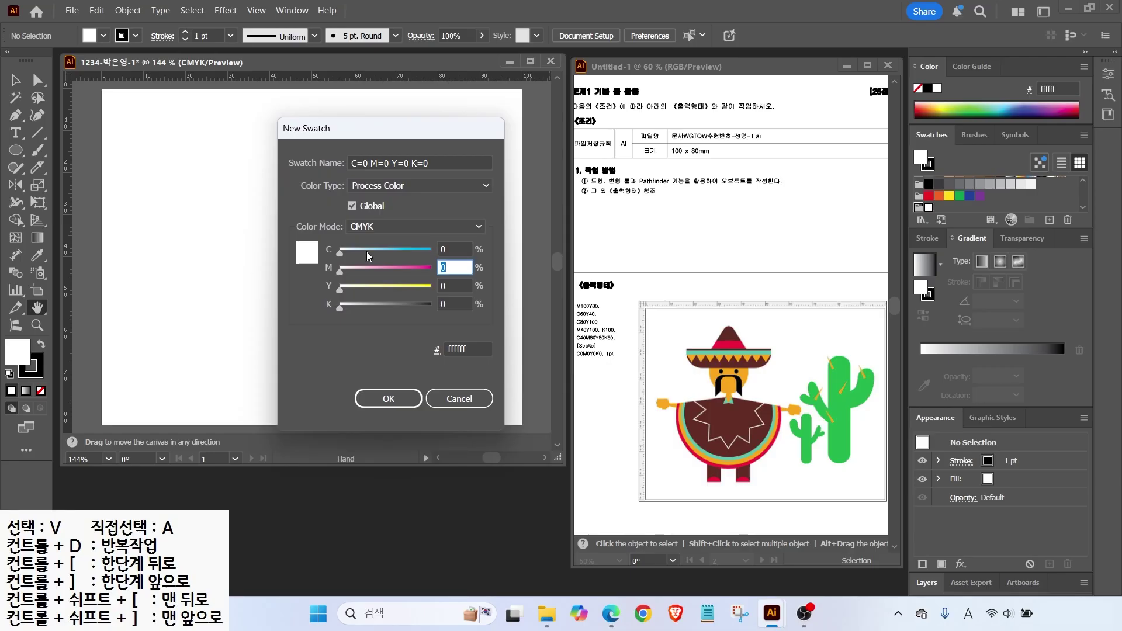
type("100")
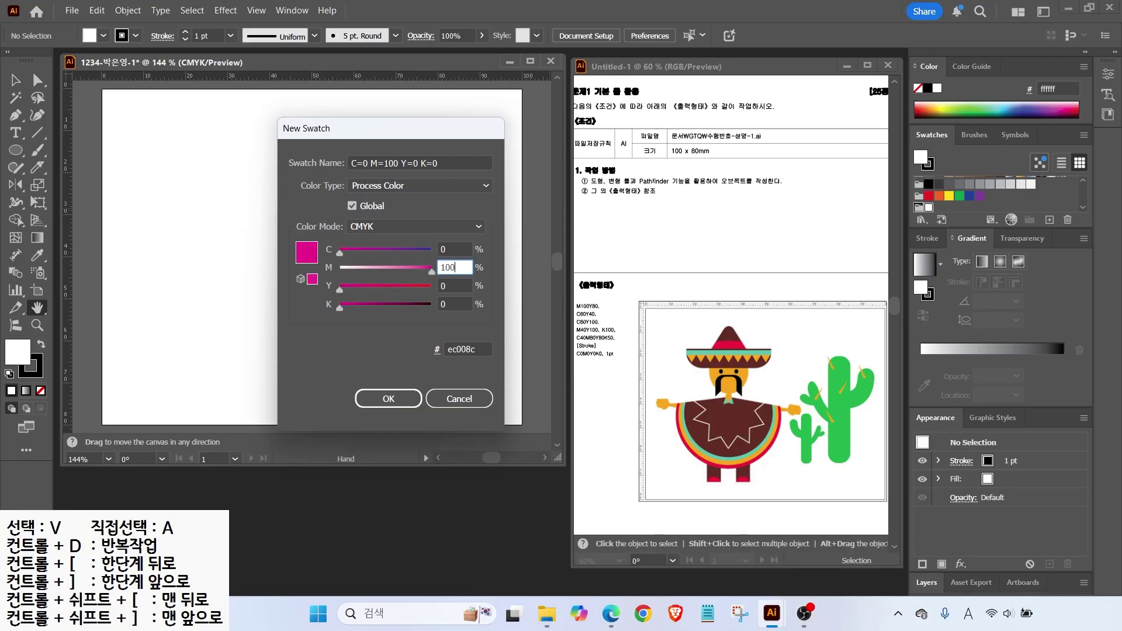
key("Tab")
type("80")
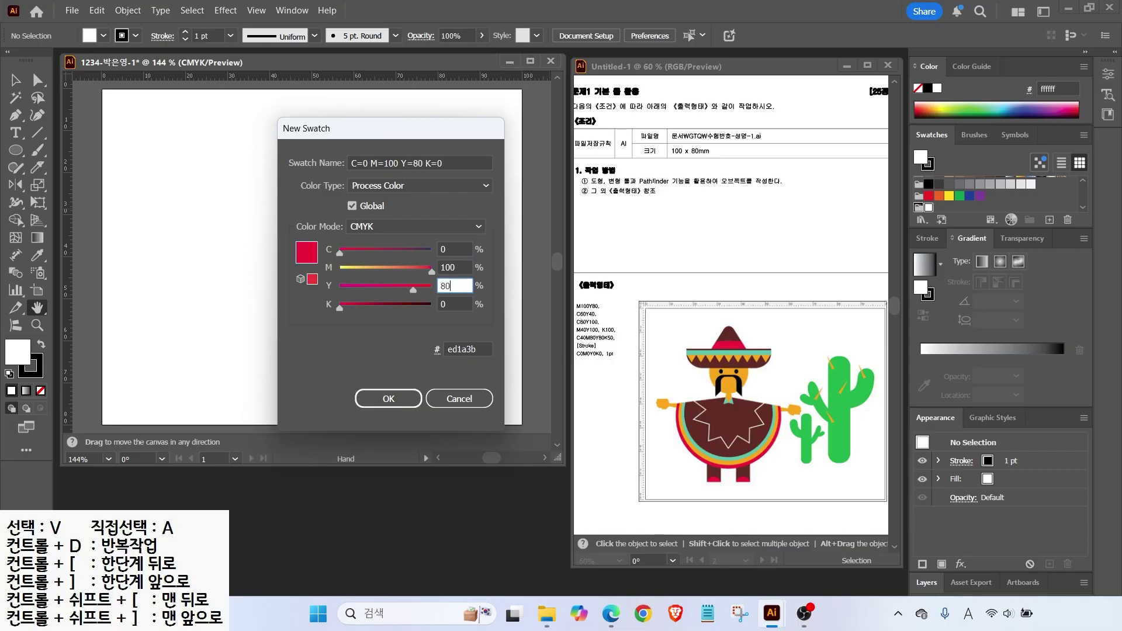
key("Tab")
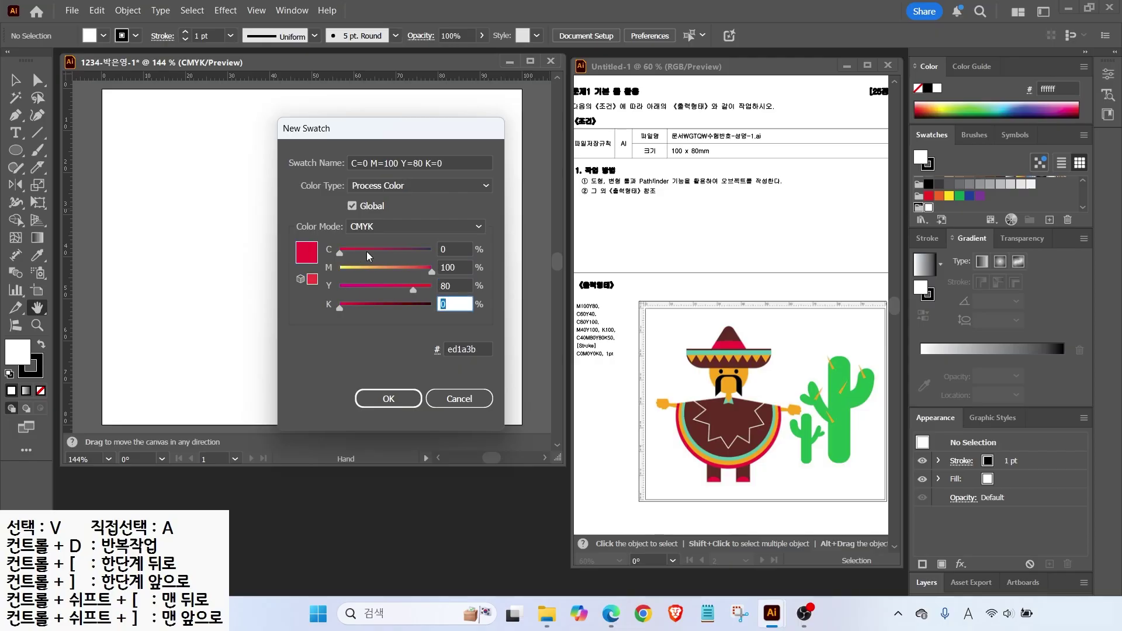
key("Return")
left_click(941, 209)
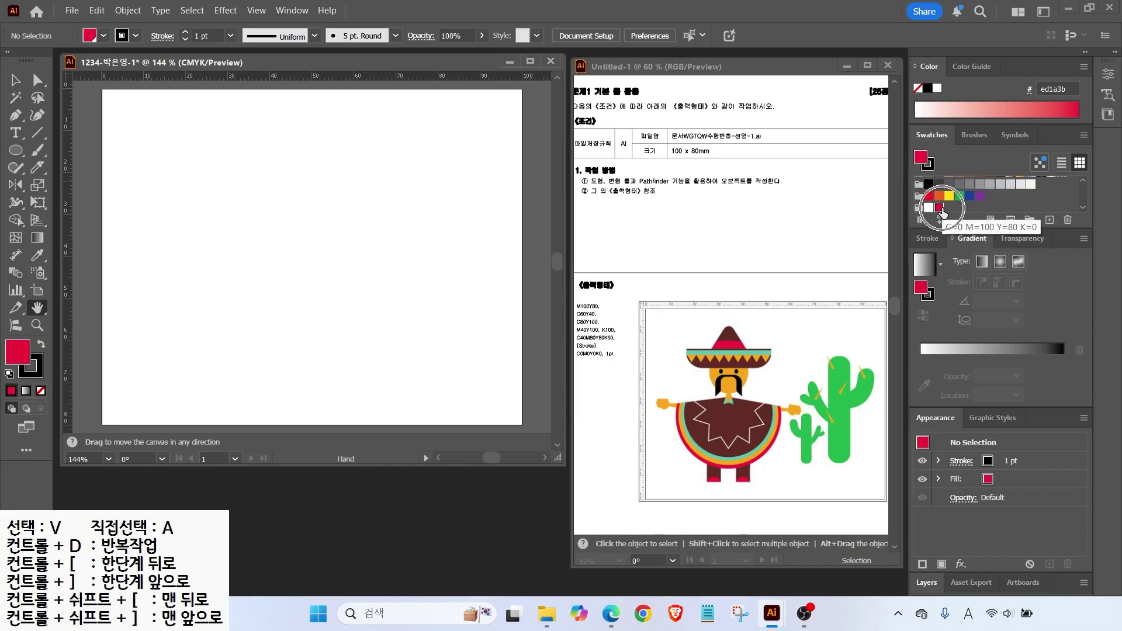
Add a teal swatch of C60 Y40.
left_click(1052, 226)
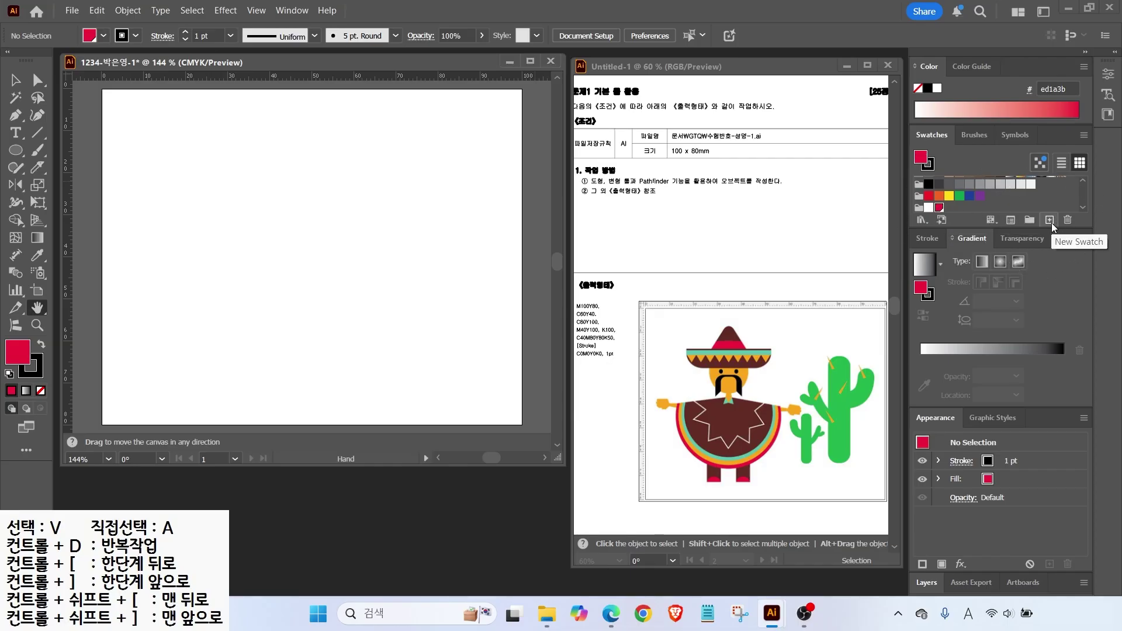
left_click(455, 250)
type("60")
key("Tab")
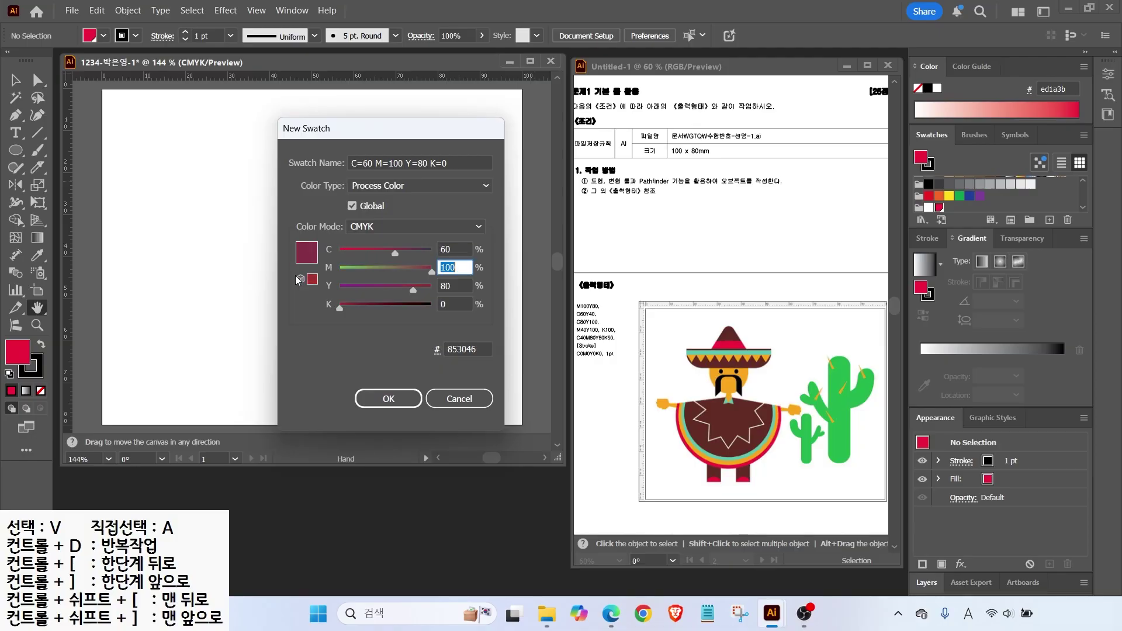
type("0")
key("Tab")
type("40")
key("Tab")
key("Return")
Add a green swatch of C80 Y100.
left_click(1050, 220)
left_click(353, 250)
type("80")
key("Tab")
key("Tab")
type("100")
key("Tab")
key("Return")
Add an orange swatch of M40 Y100.
left_click(1050, 220)
left_click(455, 249)
type("0")
key("Tab")
type("40")
Add a black swatch of K100.
key("Tab")
type("100")
key("Return")
left_click(1050, 219)
left_click(455, 267)
type("0")
key("Tab")
type("0")
Add a dark brown swatch of C40 M80 Y80 K50.
key("Tab")
type("100")
key("Return")
left_click(1050, 220)
left_click(455, 250)
type("4")
key("BackSpace")
type("40")
key("Tab")
type("80")
key("Tab")
type("80")
key("Tab")
type("50")
key("Return")
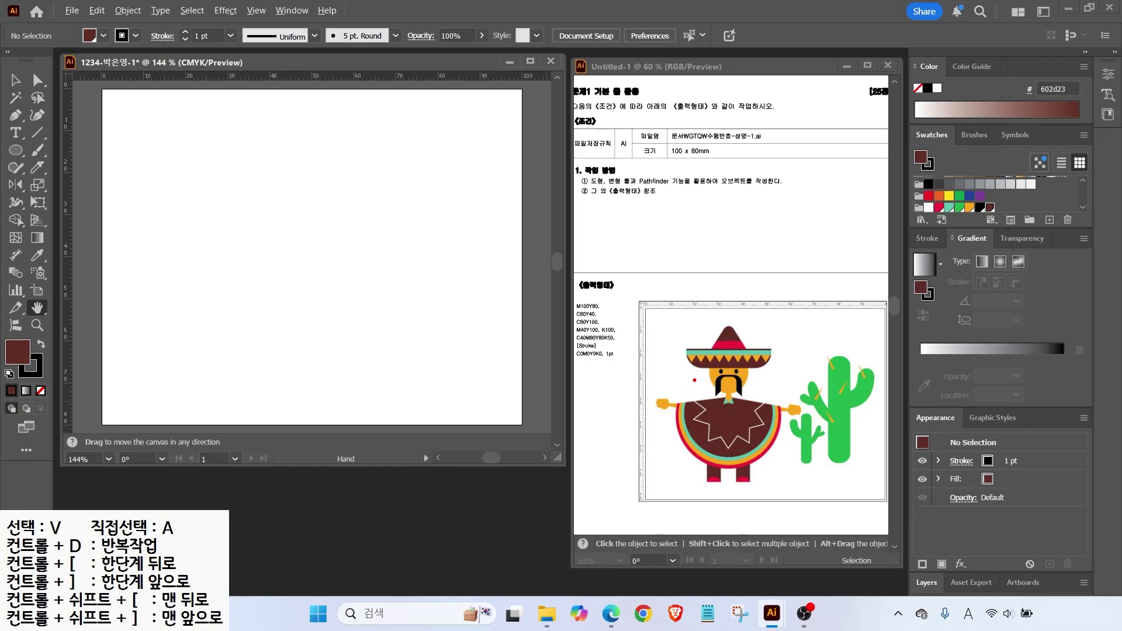
Drag two vertical guides from the ruler onto the artboard.
left_click_drag(703, 400, 703, 258)
left_click_drag(754, 402, 753, 257)
key("Escape")
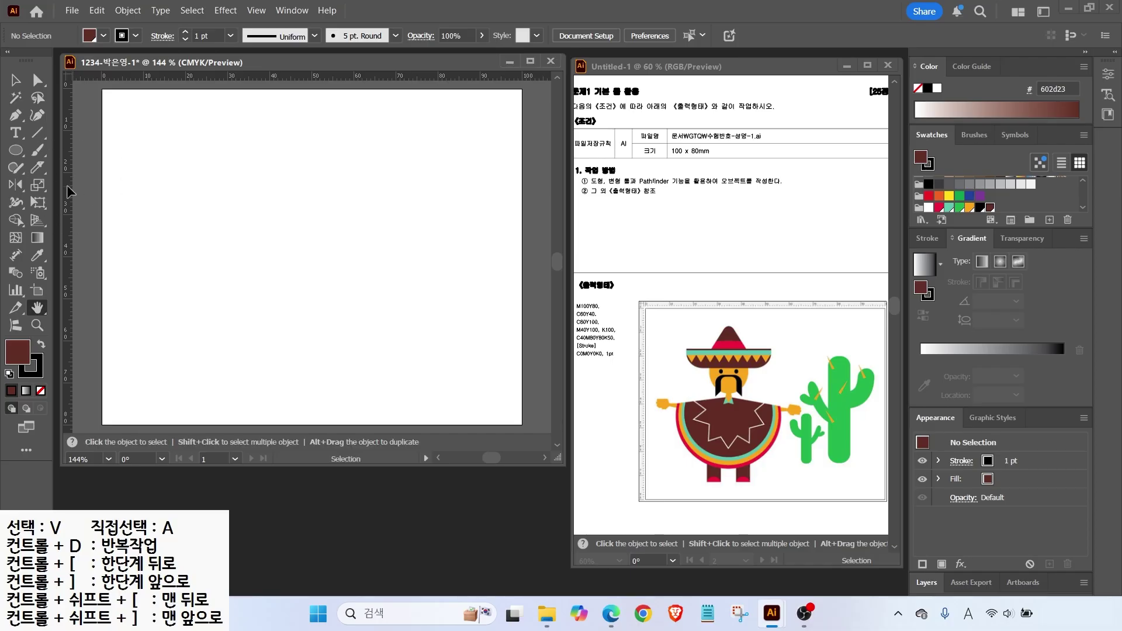
left_click_drag(71, 192, 198, 209)
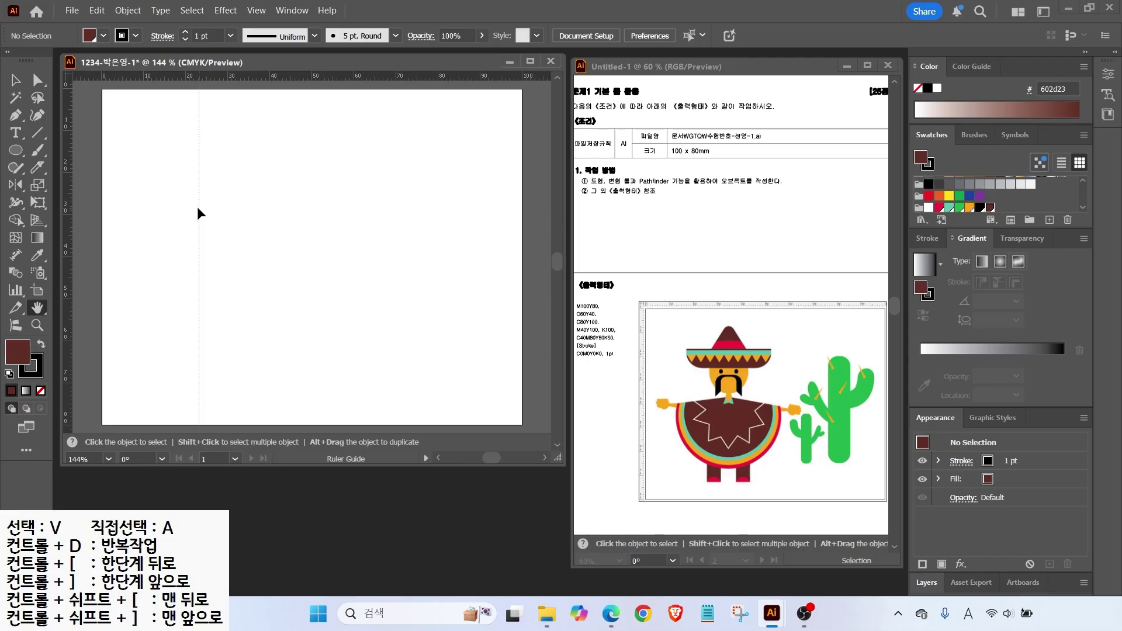
left_click_drag(199, 214, 206, 213)
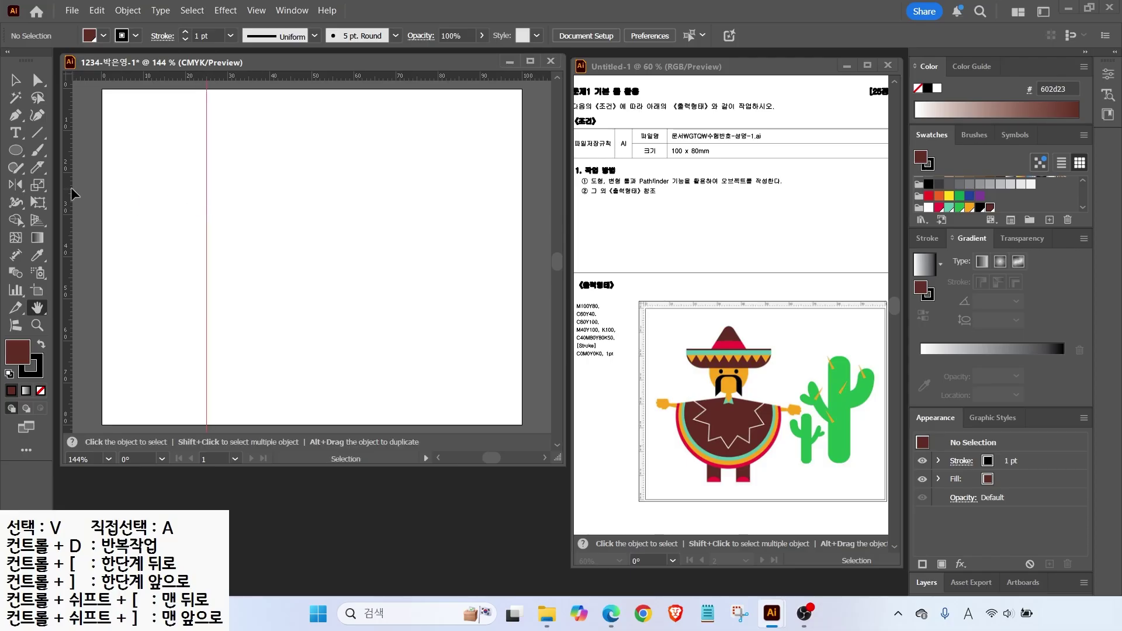
left_click_drag(71, 194, 226, 239)
Zoom in and draw a circle between the two vertical guides with the Ellipse tool.
scroll(261, 187, "up", 2)
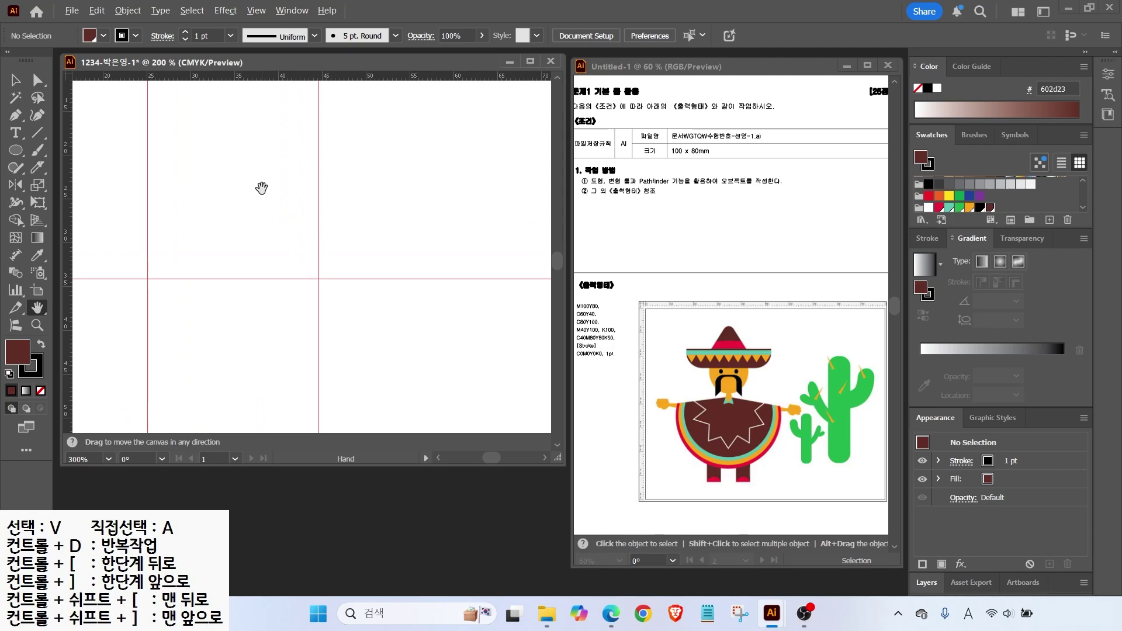
left_click_drag(246, 178, 285, 223)
left_click(15, 154)
left_click_drag(190, 135, 355, 318)
Fill the face circle orange and remove its outline.
left_click(970, 207)
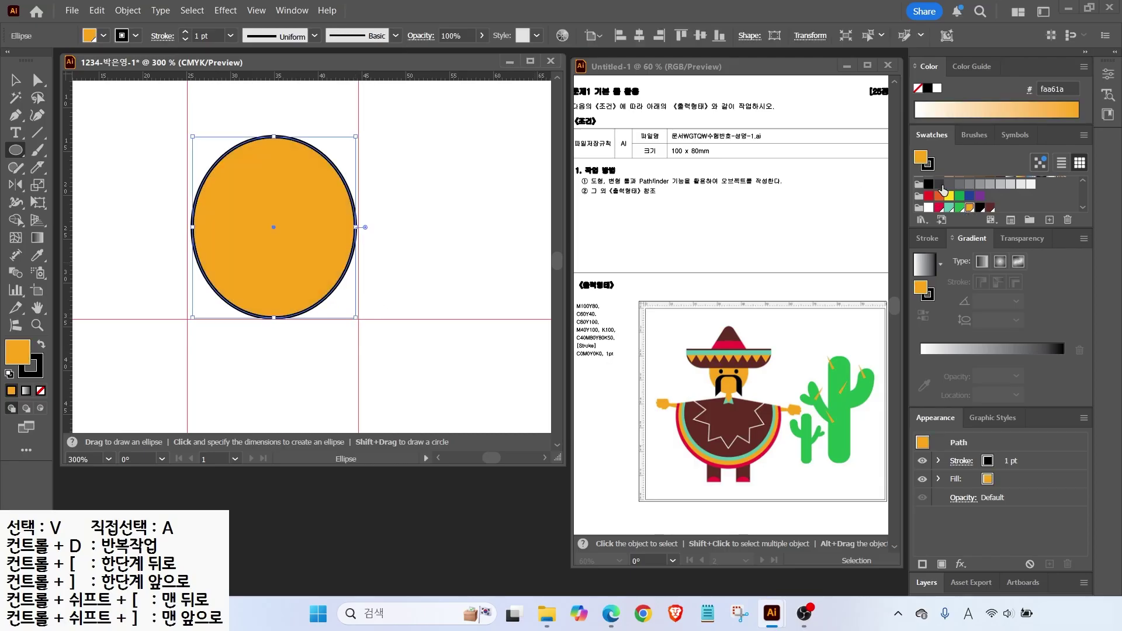
left_click(929, 163)
left_click(919, 181)
key("v")
key("ctrl+shift+a")
key("ctrl+semicolon")
left_click_drag(384, 328, 387, 333)
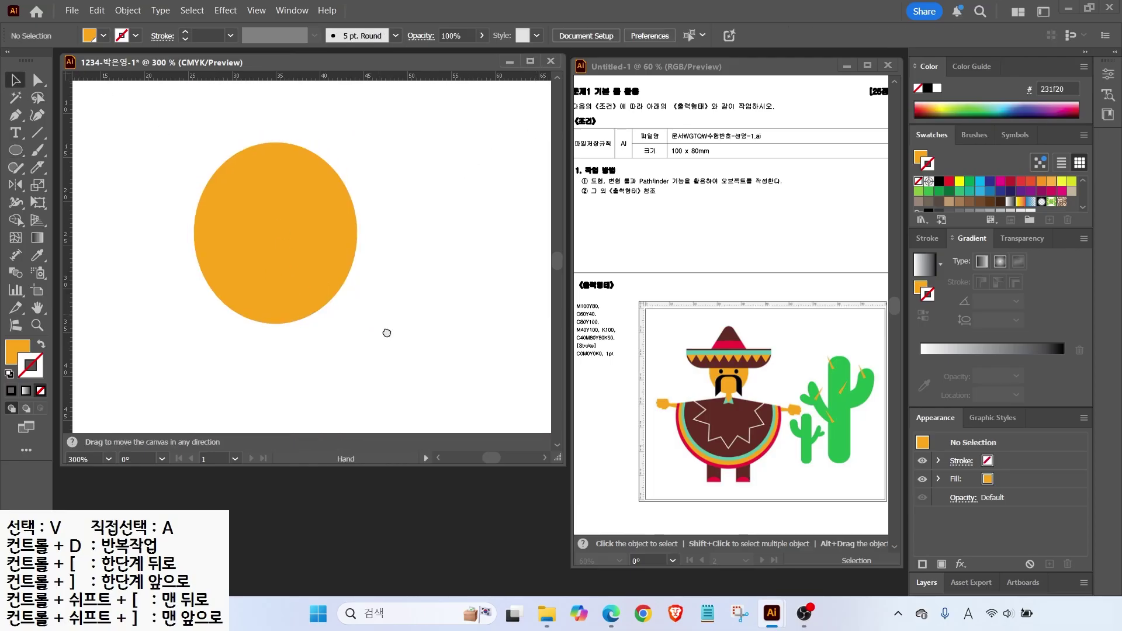
key("ctrl+minus")
key("ctrl+semicolon")
Draw a wide orange rounded bar across the top of the face circle with reduced corner rounding.
left_click_drag(15, 150, 78, 169)
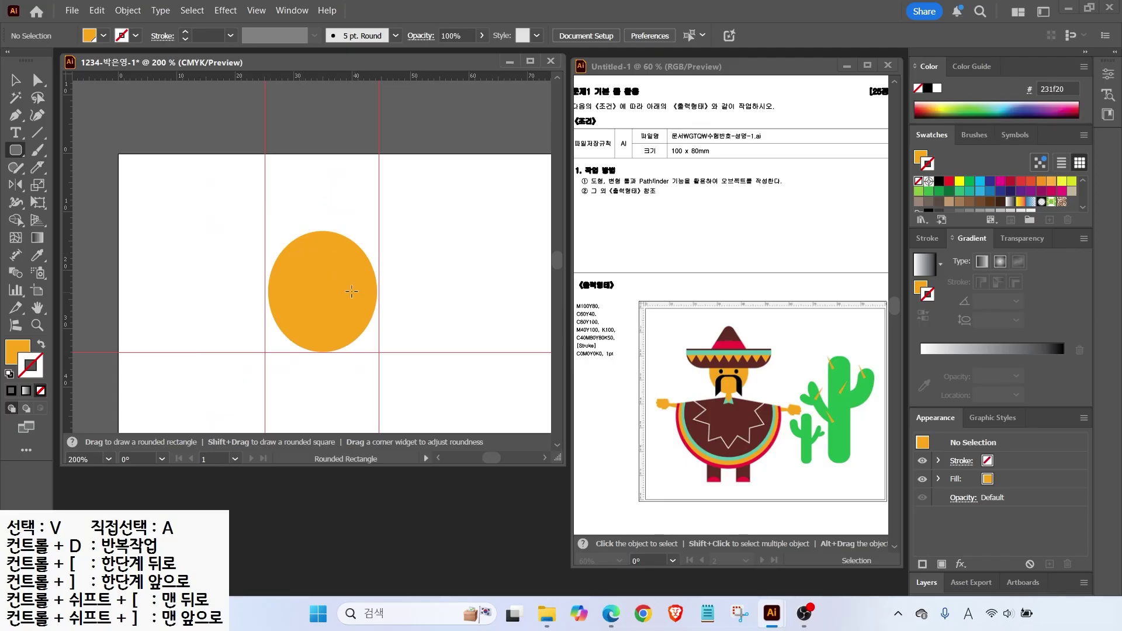
left_click_drag(224, 231, 436, 275)
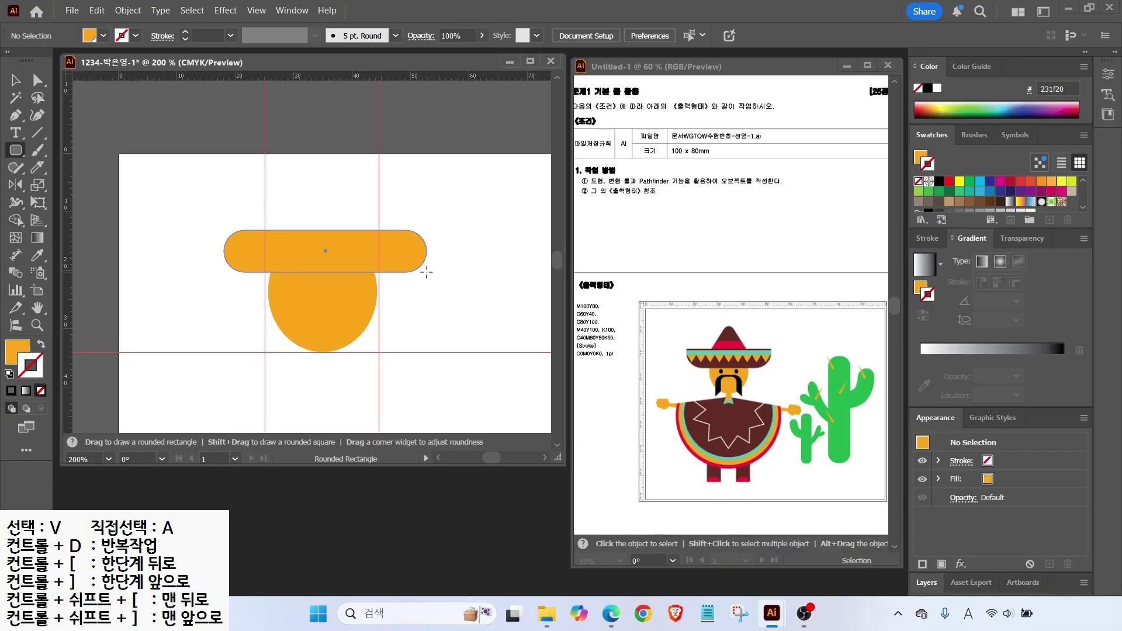
left_click_drag(426, 271, 425, 272)
key("Down")
key("Down")
key("Down")
key("Down")
key("Down")
key("Down")
left_click_drag(426, 272, 424, 273)
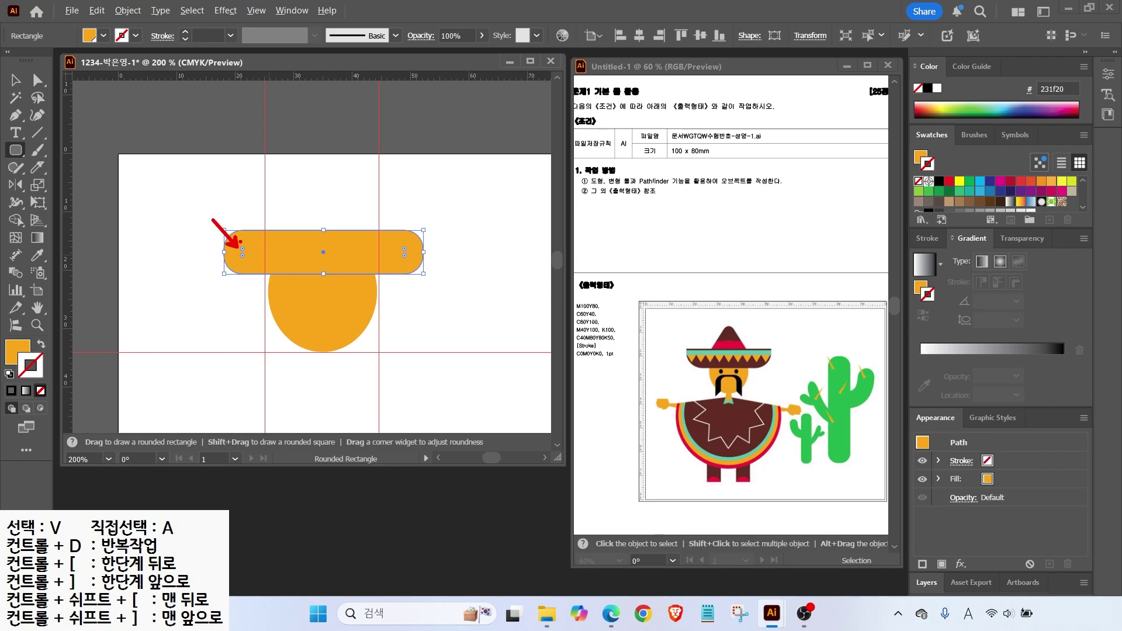
left_click_drag(242, 252, 242, 245)
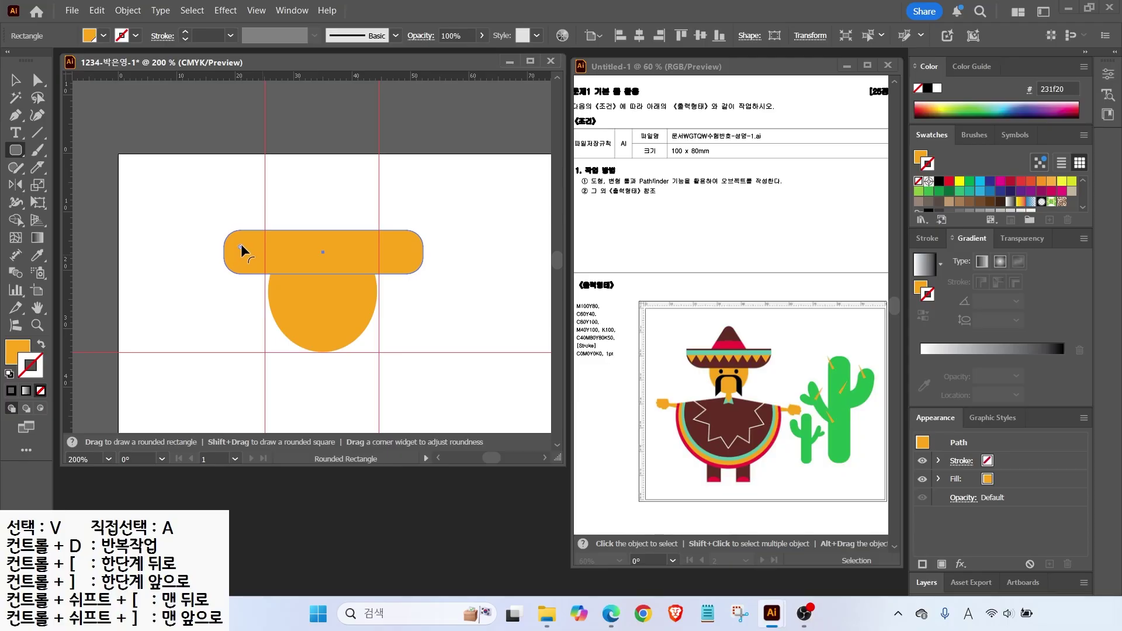
left_click_drag(240, 247, 225, 241)
Square off the bar's right corners to 0 mm and shorten it from the top.
key("v")
left_click(41, 86)
key("ctrl")
left_click_drag(245, 253, 207, 222)
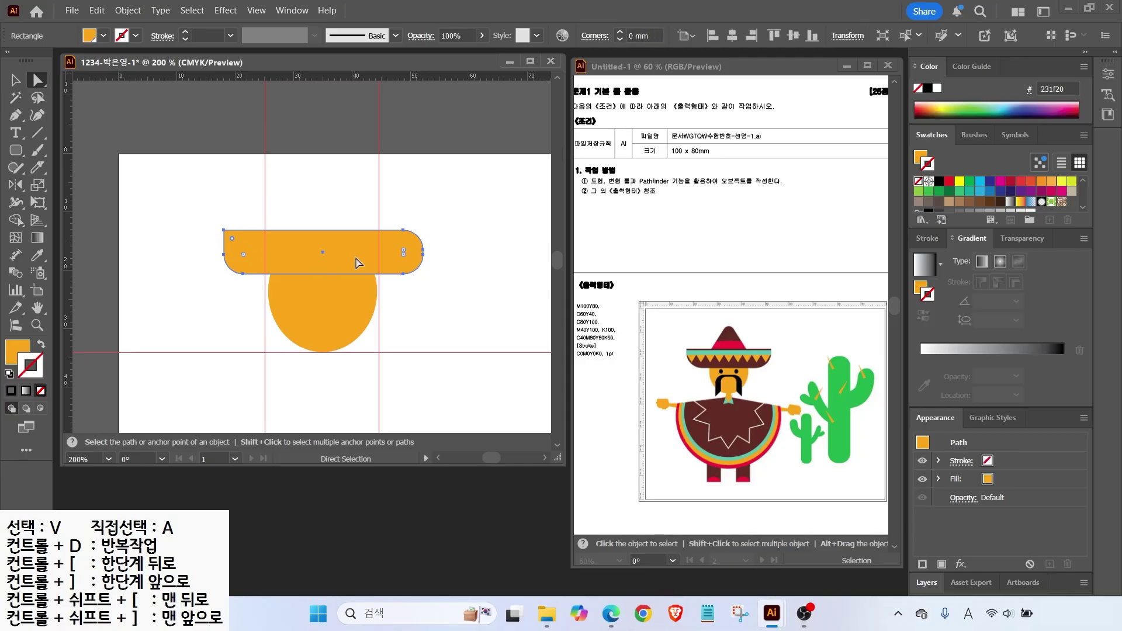
left_click(420, 267)
left_click_drag(406, 256, 432, 224)
key("v")
left_click_drag(323, 230, 324, 240)
Make the brim bar brown-filled with no stroke.
scroll(957, 204, "down", 3)
left_click(991, 205)
left_click(928, 240)
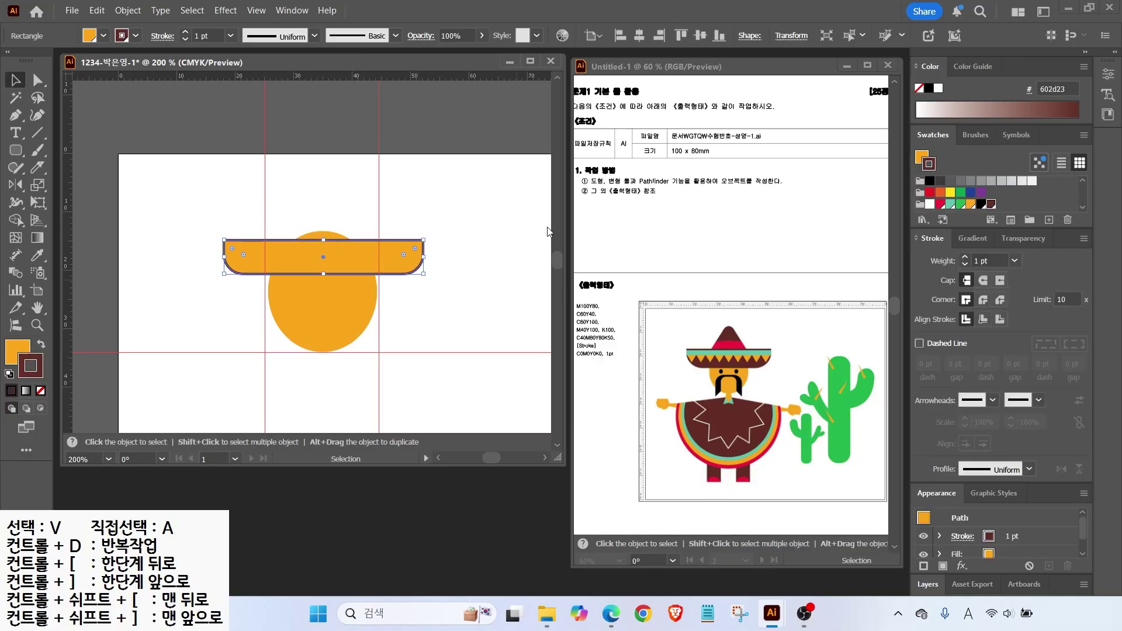
left_click(41, 345)
key("slash")
key("ctrl+plus")
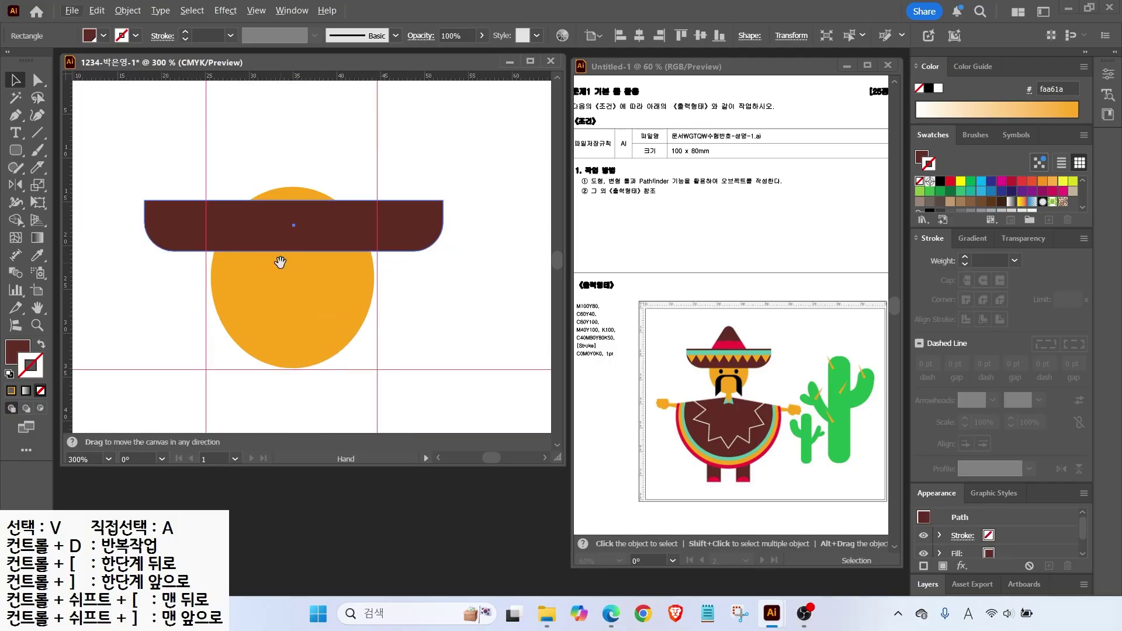
left_click(413, 158)
left_click_drag(15, 150, 59, 147)
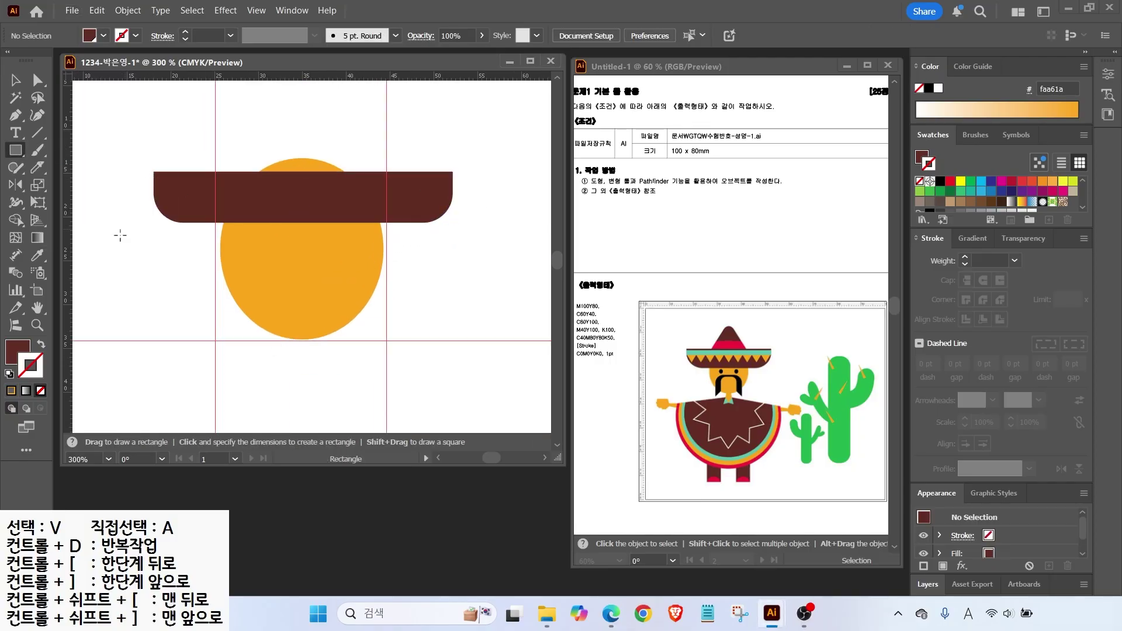
Turn on Smart Guides and draw a thin mint (60c3ad) band along the brim's top.
left_click(256, 10)
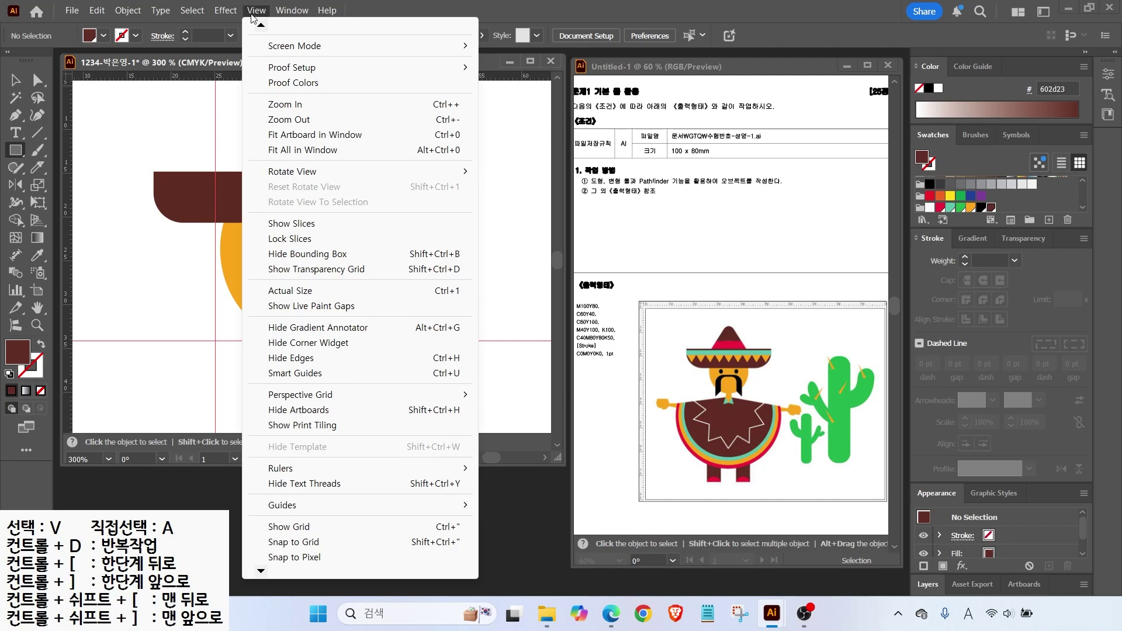
mouse_move(330, 476)
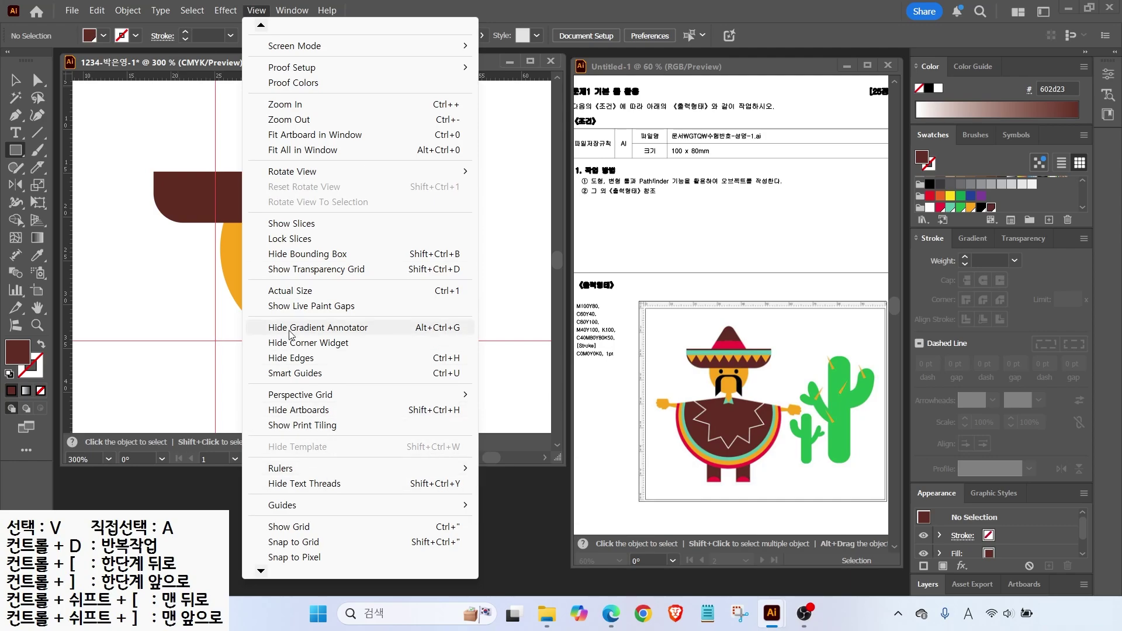
left_click(294, 374)
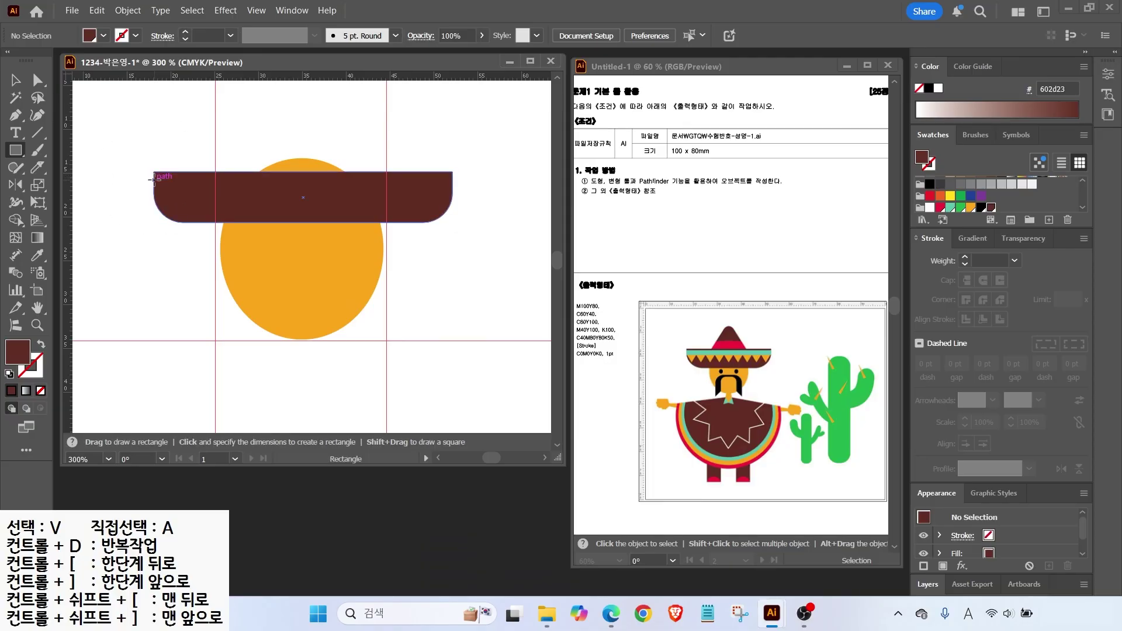
left_click_drag(154, 179, 452, 186)
left_click(951, 208)
left_click_drag(301, 178, 302, 176)
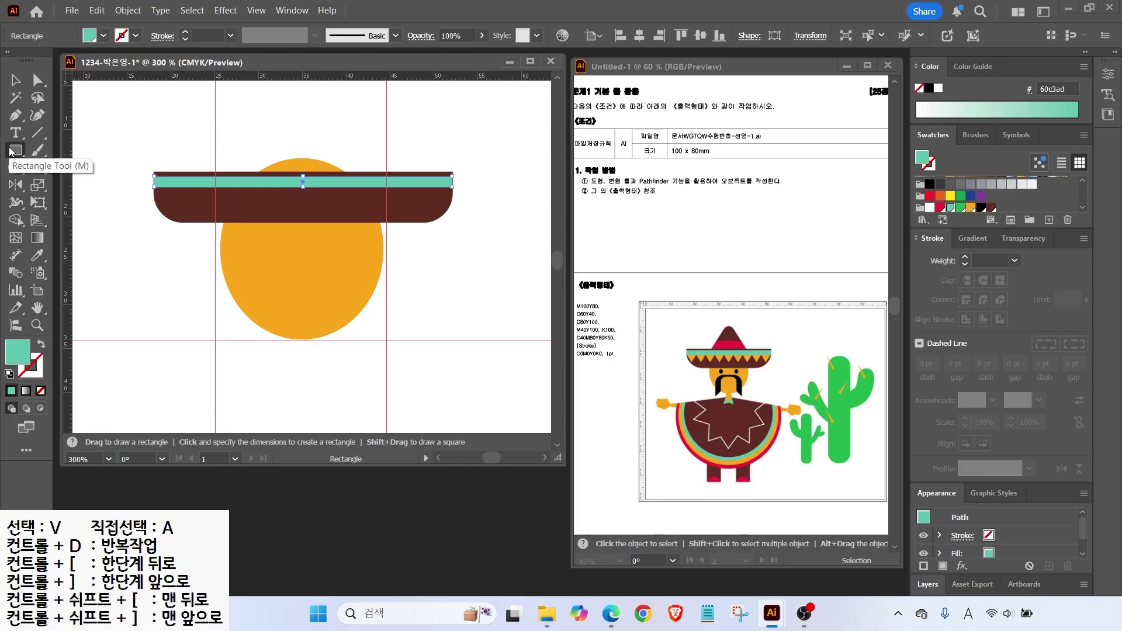
Draw a small orange triangle with the Polygon tool.
left_click_drag(17, 155, 84, 209)
left_click_drag(183, 142, 196, 152)
key("Up")
key("Up")
key("Up")
key("Up")
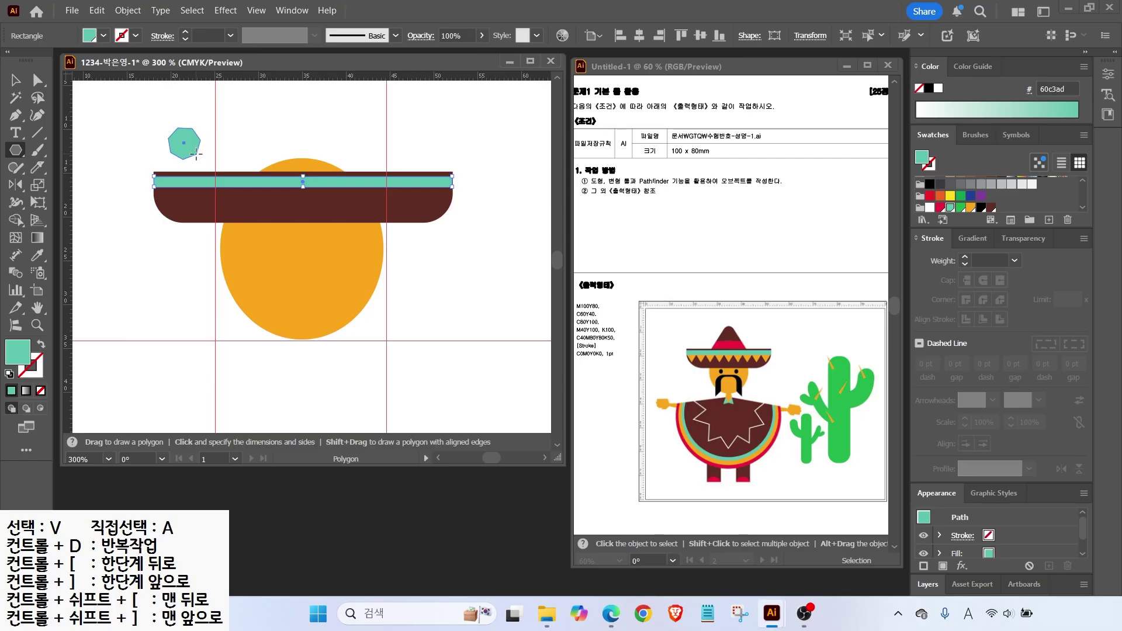
left_click_drag(195, 152, 196, 152)
key("Down")
key("Down")
key("Down")
key("Down")
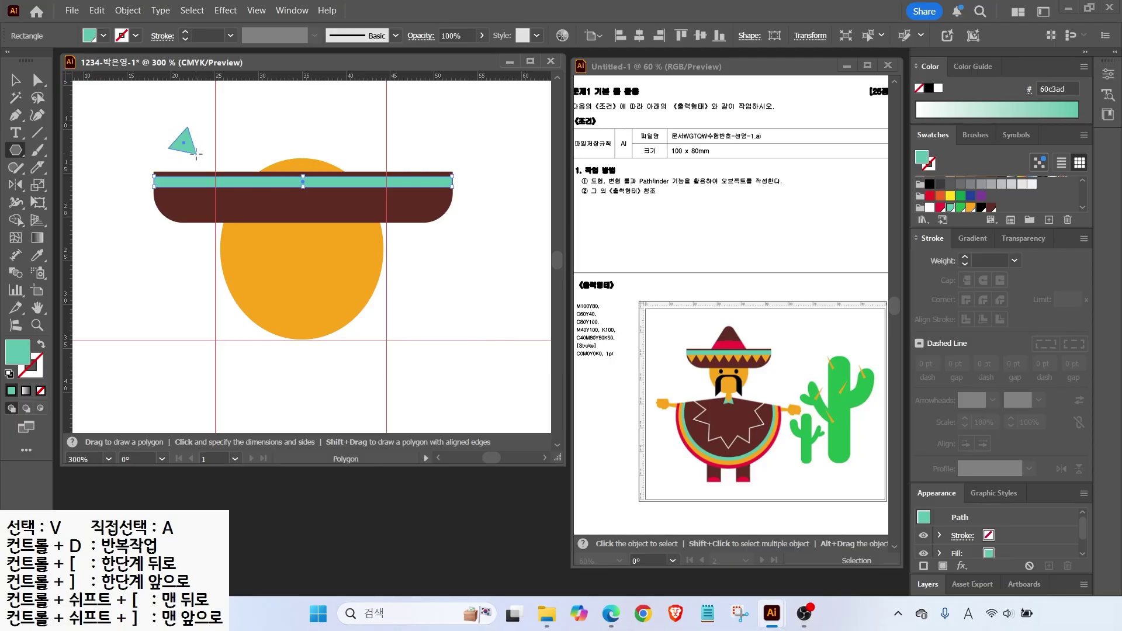
left_click_drag(199, 153, 208, 207)
left_click(971, 208)
Rotate the triangle 180° onto the brim and repeat copies across it with Ctrl+D.
key("v")
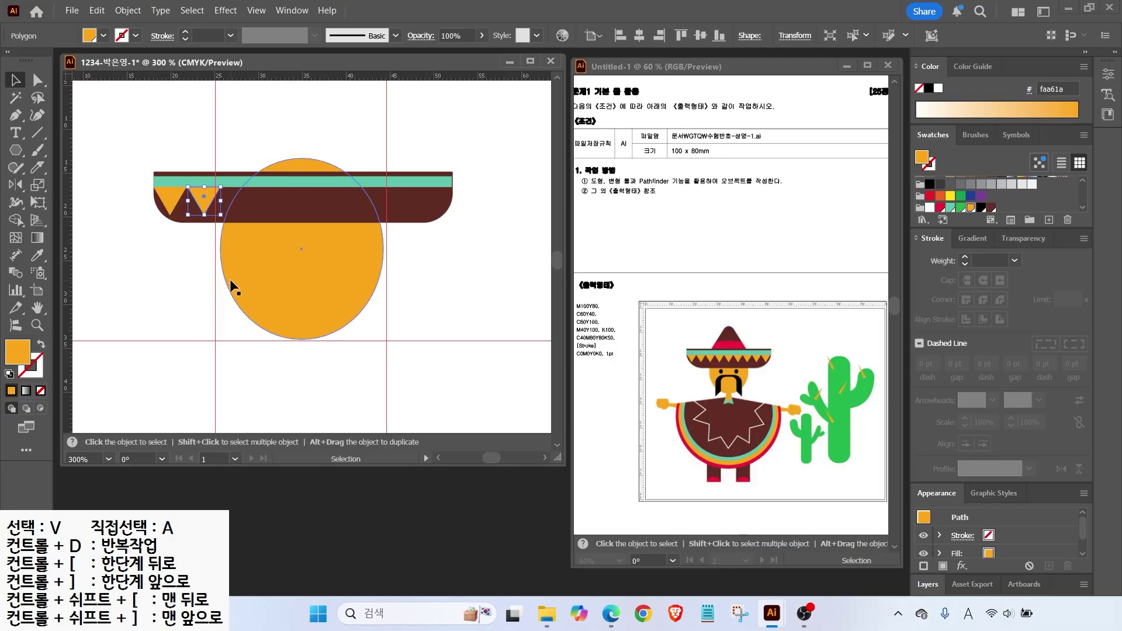
key("a")
key("ctrl+d")
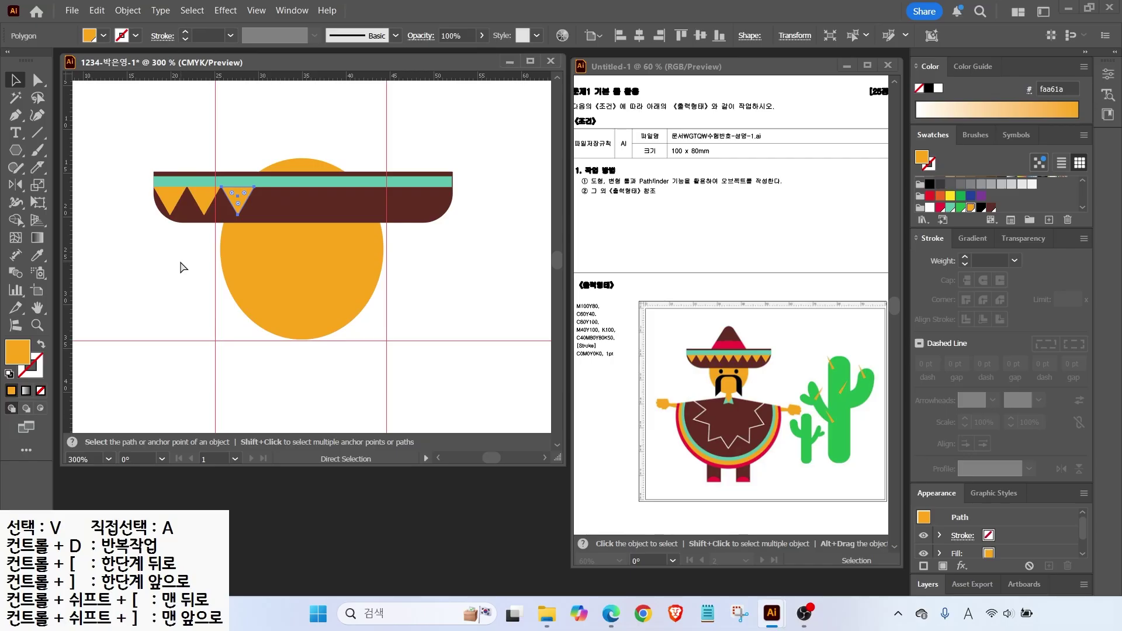
key("ctrl+d")
key("ctrl+d")
key("ctrl+d")
key("ctrl+d")
key("ctrl+d")
key("ctrl+d")
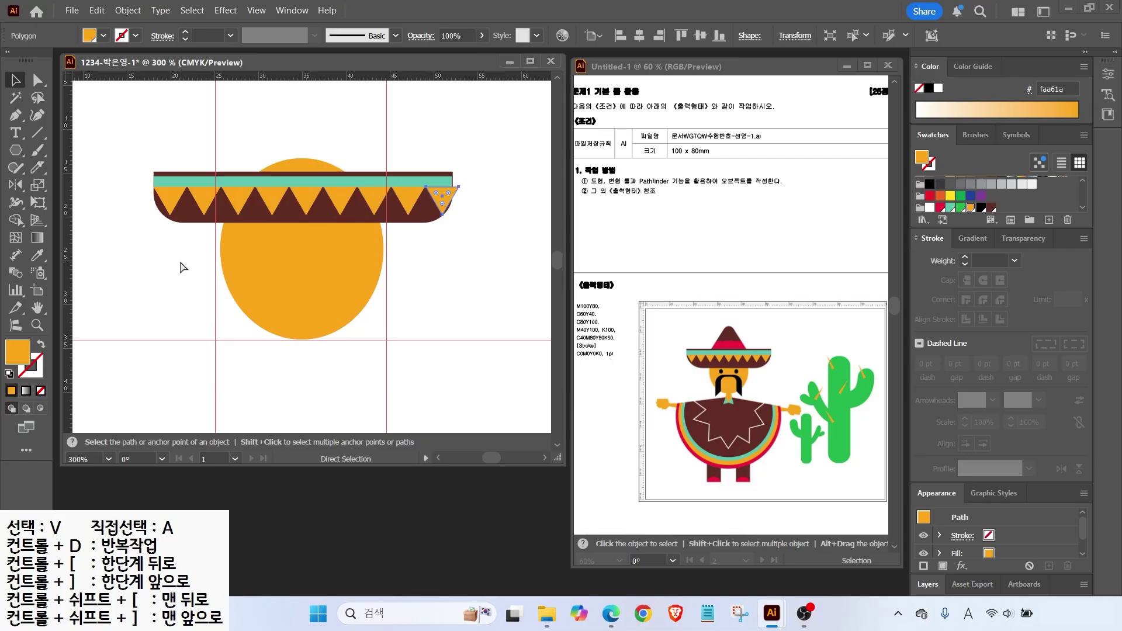
Send the face circle behind the brim and select the brim triangles, excluding the partial rightmost one.
key("v")
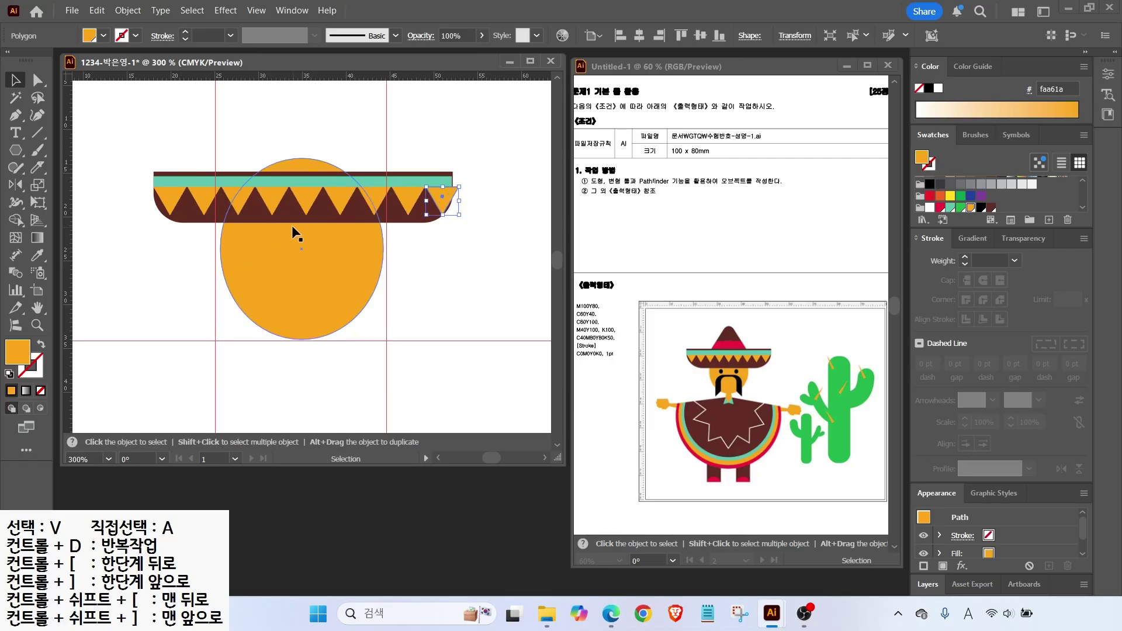
left_click(292, 226)
key("ctrl+shift+bracketleft")
left_click(183, 200)
left_click_drag(186, 202, 460, 202)
left_click(458, 215, "shift")
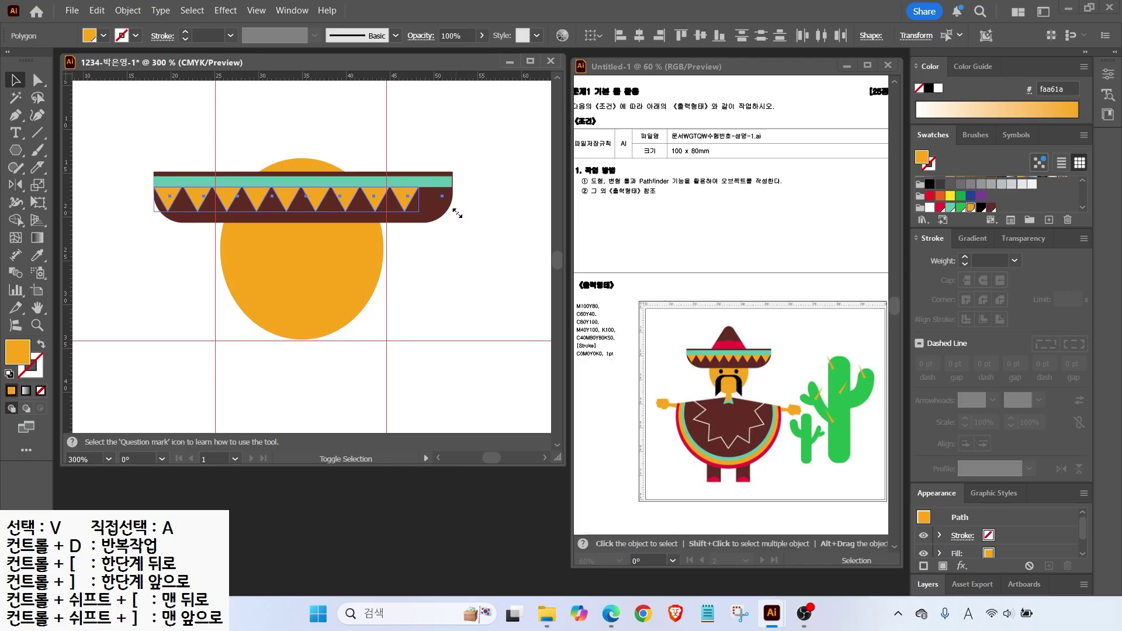
Narrow the triangle row so it ends at the brim's curve.
scroll(457, 214, "up", 2)
key("ctrl+z")
left_click_drag(470, 224, 458, 224)
left_click(443, 155)
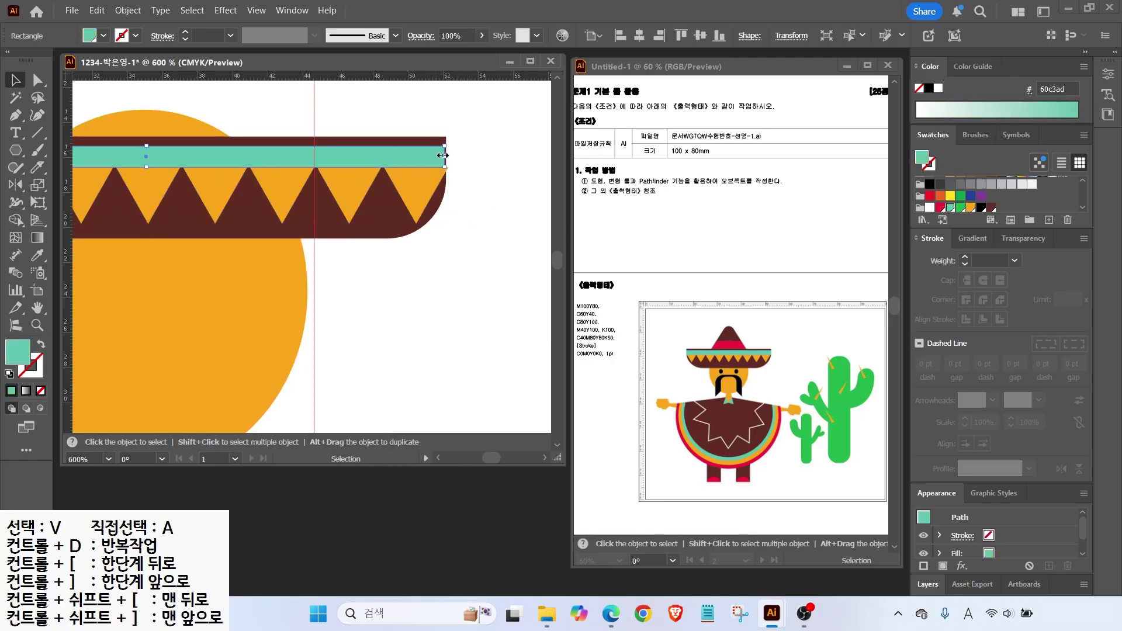
left_click(471, 201)
scroll(250, 244, "down", 2)
left_click_drag(331, 165, 368, 128)
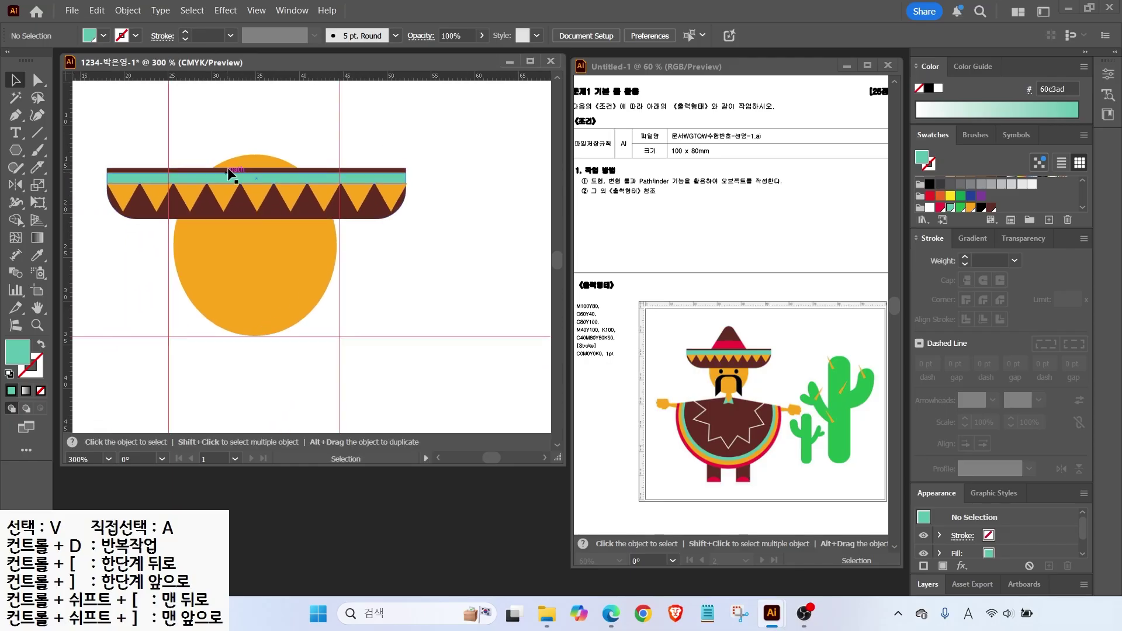
Knife-cut across the face circle and delete its top piece.
left_click(247, 162)
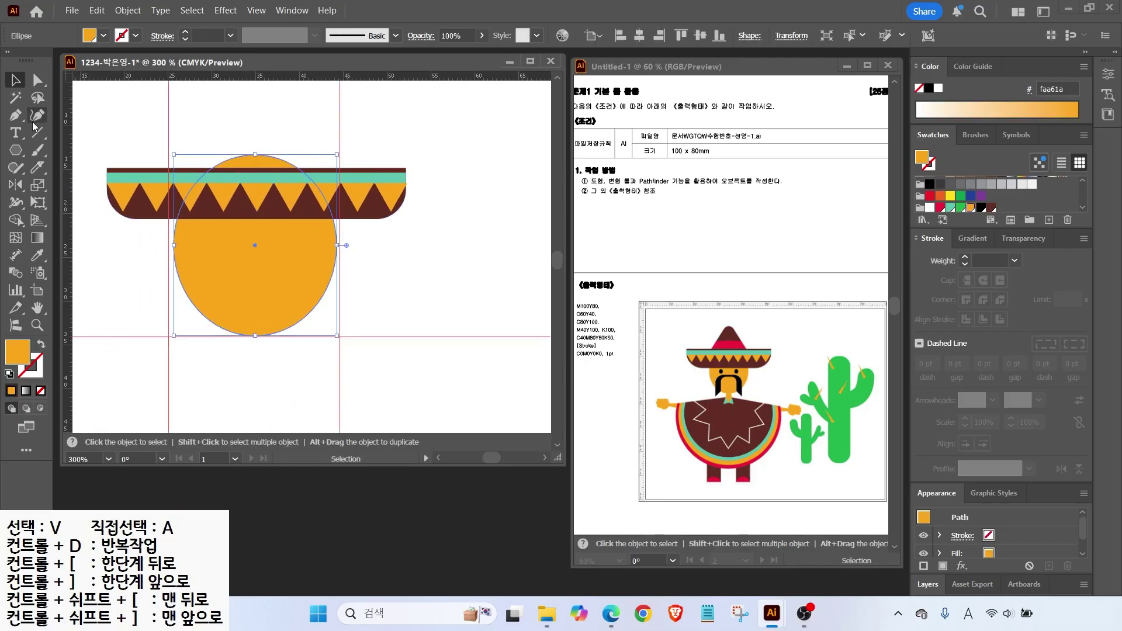
mouse_move(34, 176)
left_mouse_down()
mouse_move(75, 171)
mouse_move(82, 202)
left_mouse_up()
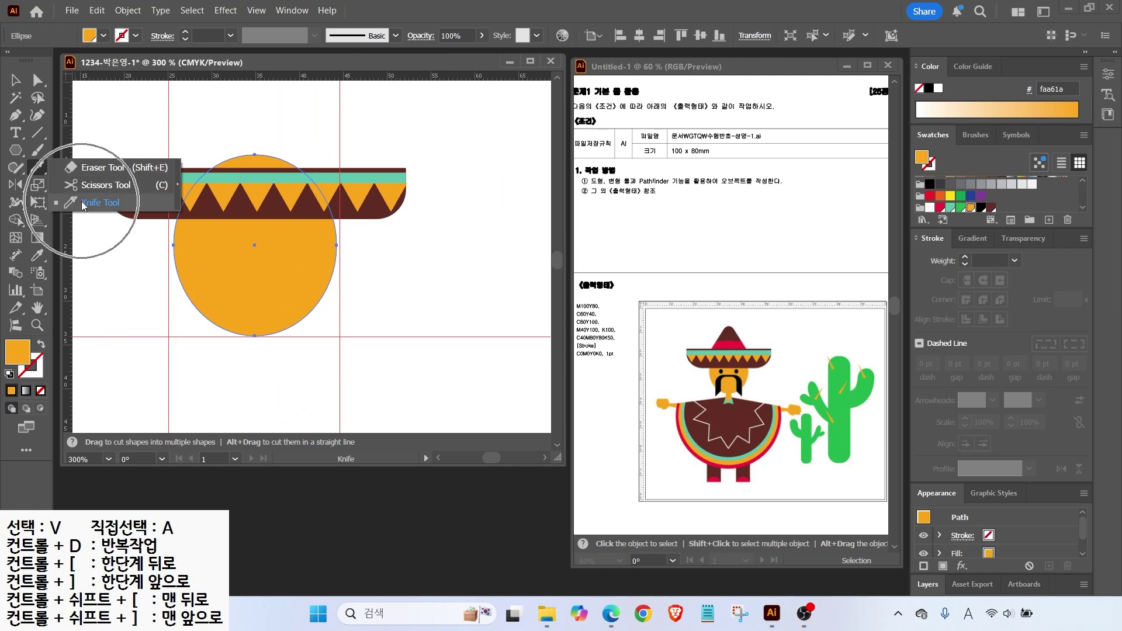
mouse_move(146, 205)
left_mouse_down()
mouse_move(334, 199)
mouse_move(453, 231)
left_mouse_up()
key("v")
left_click(257, 142)
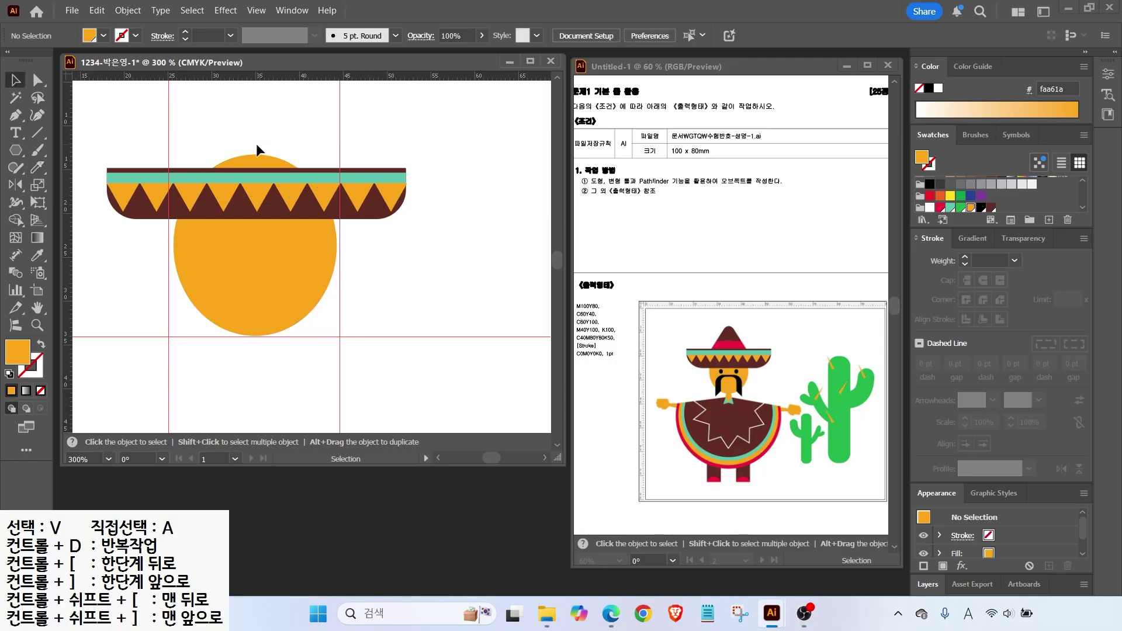
left_click(252, 170)
key("Delete")
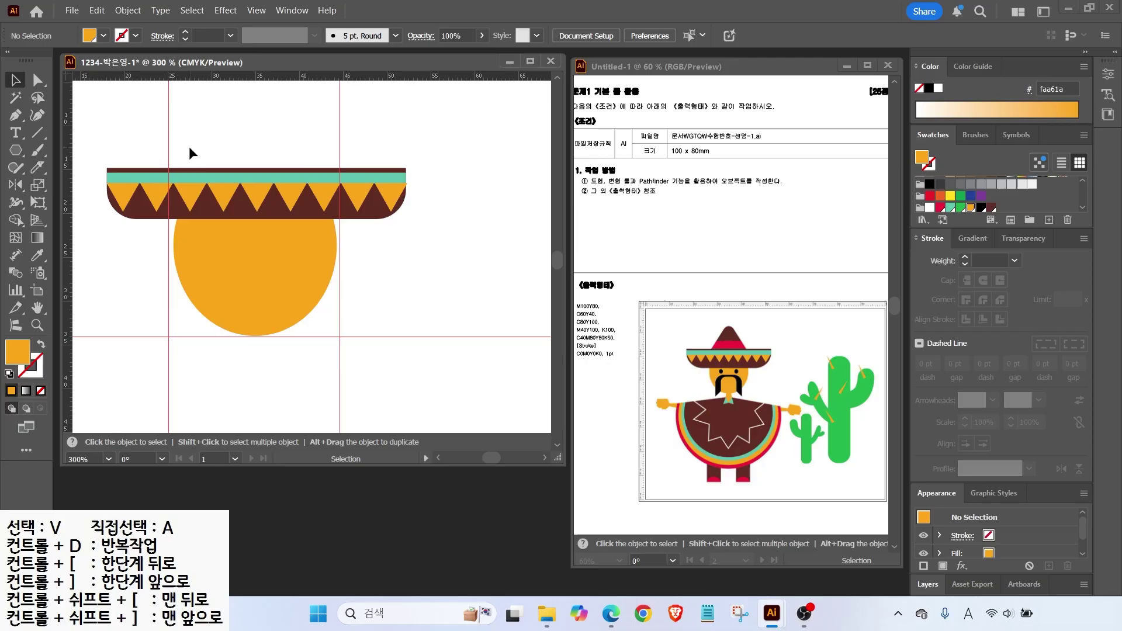
Draw a Polygon triangle crown, fill it dark brown 602d23 and round its corners.
left_click(15, 153)
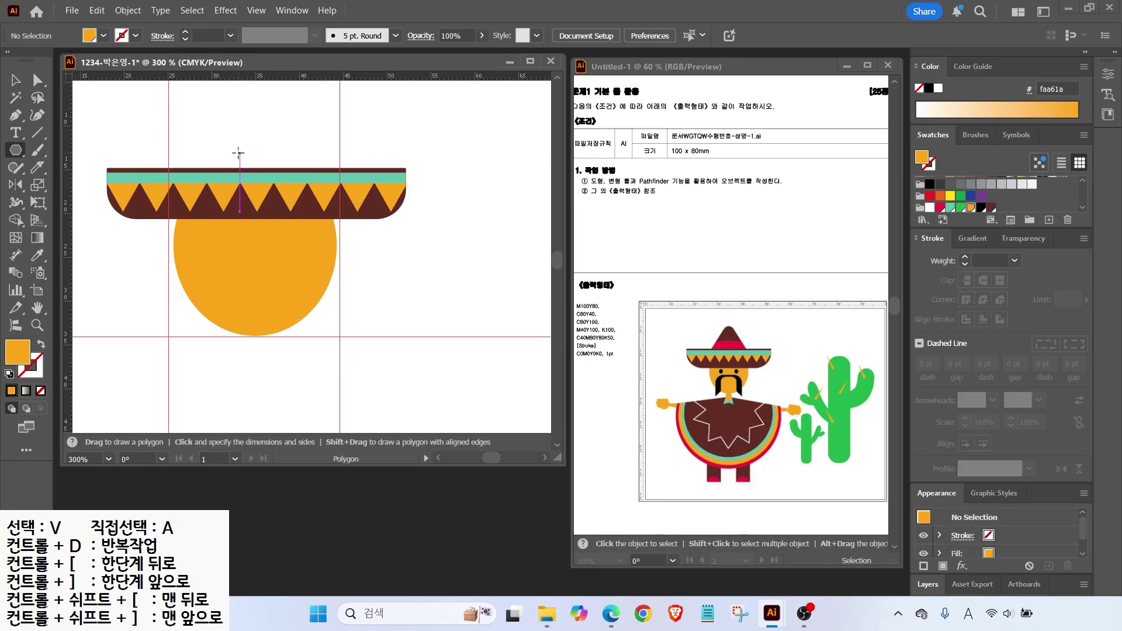
left_click_drag(239, 153, 239, 88)
key("v")
mouse_move(243, 146)
left_mouse_down()
mouse_move(268, 146)
mouse_move(240, 136)
left_mouse_up()
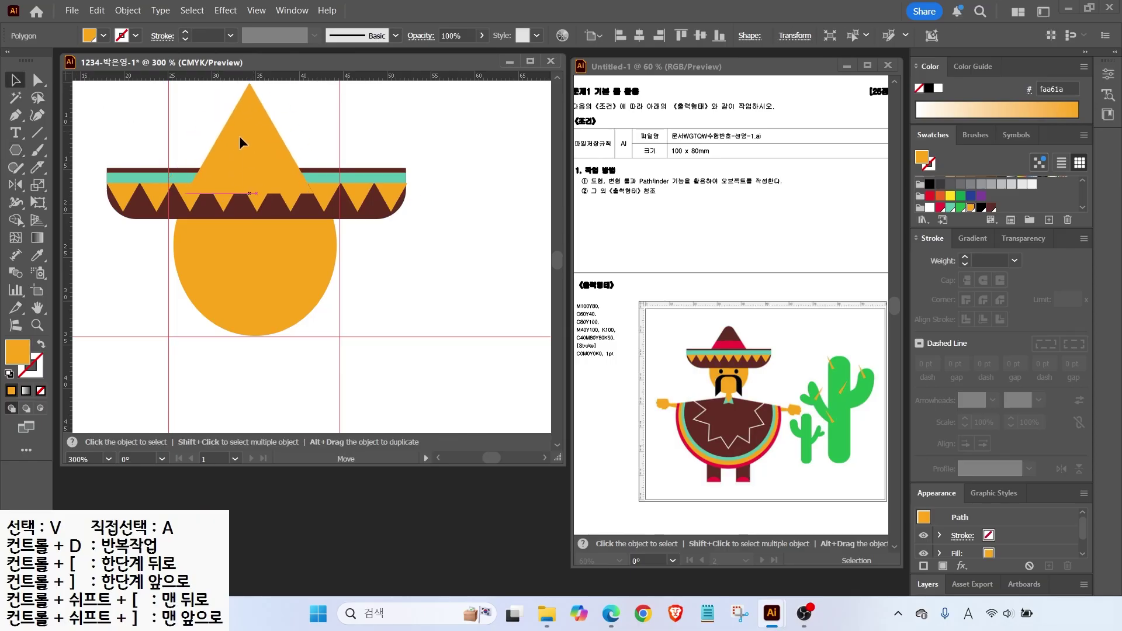
left_click(992, 208)
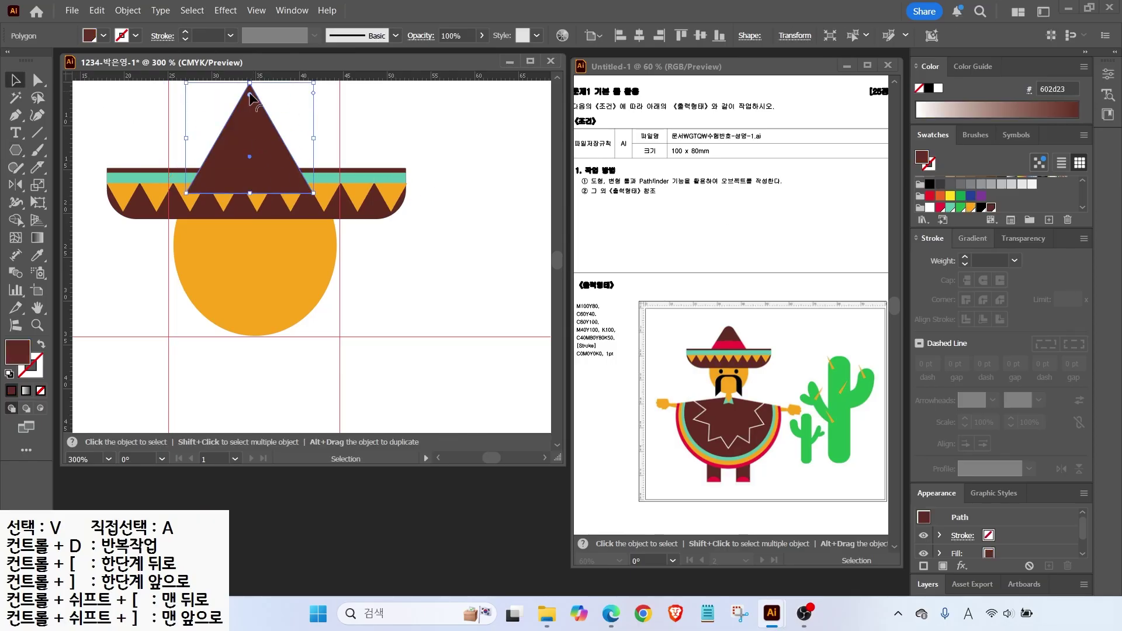
left_click_drag(249, 96, 250, 112)
Raise the crown above the brim and make the face circle slightly smaller.
mouse_move(272, 176)
left_mouse_down()
mouse_move(342, 202)
mouse_move(279, 181)
left_mouse_up()
left_click(269, 270)
left_click_drag(334, 335, 329, 330)
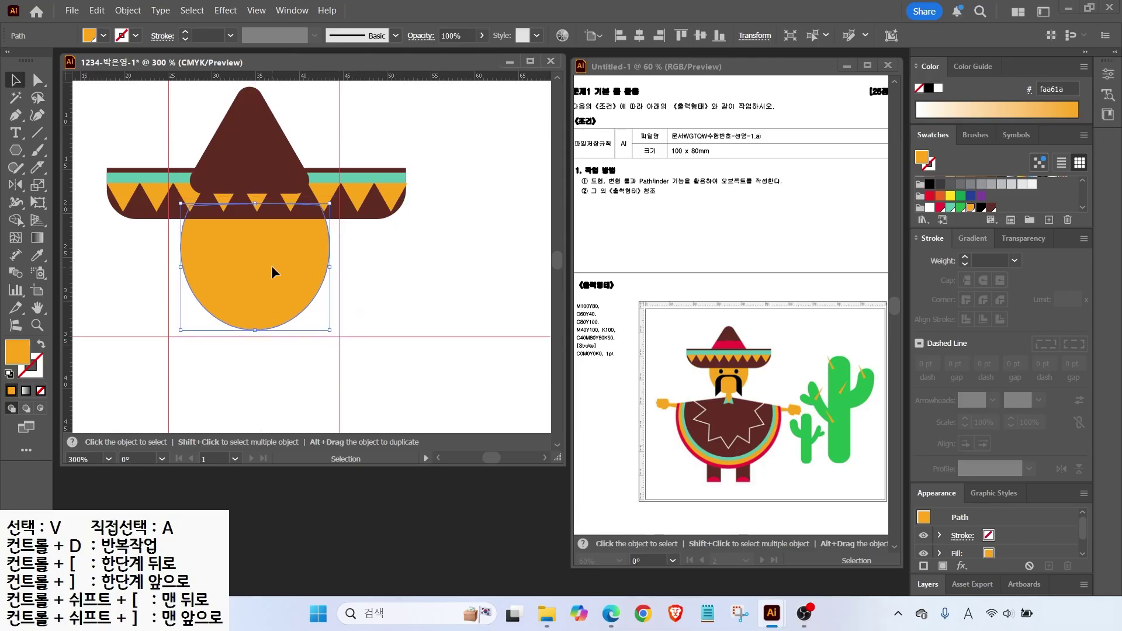
left_click(318, 103)
left_click_drag(281, 172, 283, 176)
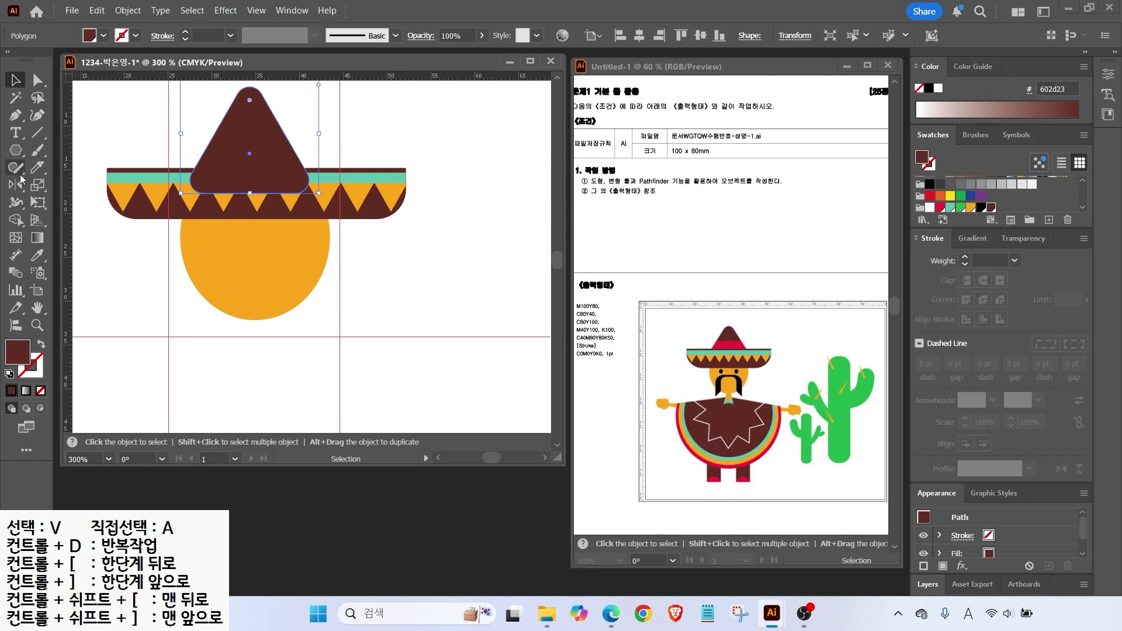
Knife-cut the crown's lower slice, colour it red, and send both crown pieces to the back.
left_click(36, 168)
mouse_move(172, 151)
left_mouse_down()
mouse_move(302, 148)
mouse_move(366, 167)
left_mouse_up()
left_click(11, 83)
left_click(251, 169)
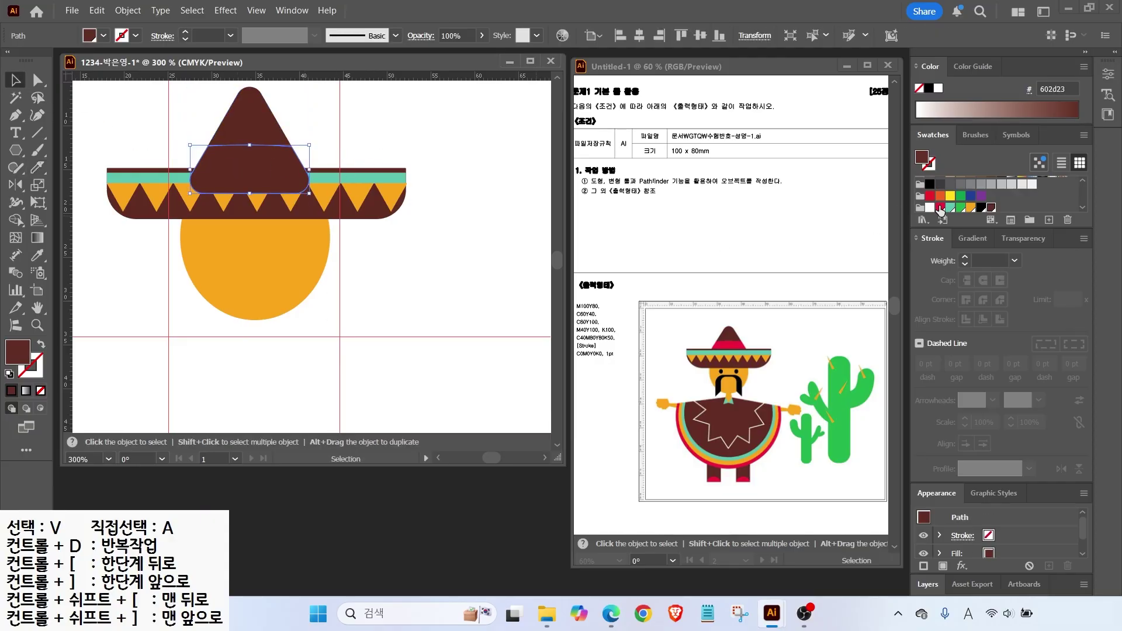
left_click(940, 208)
left_click(248, 140, "shift")
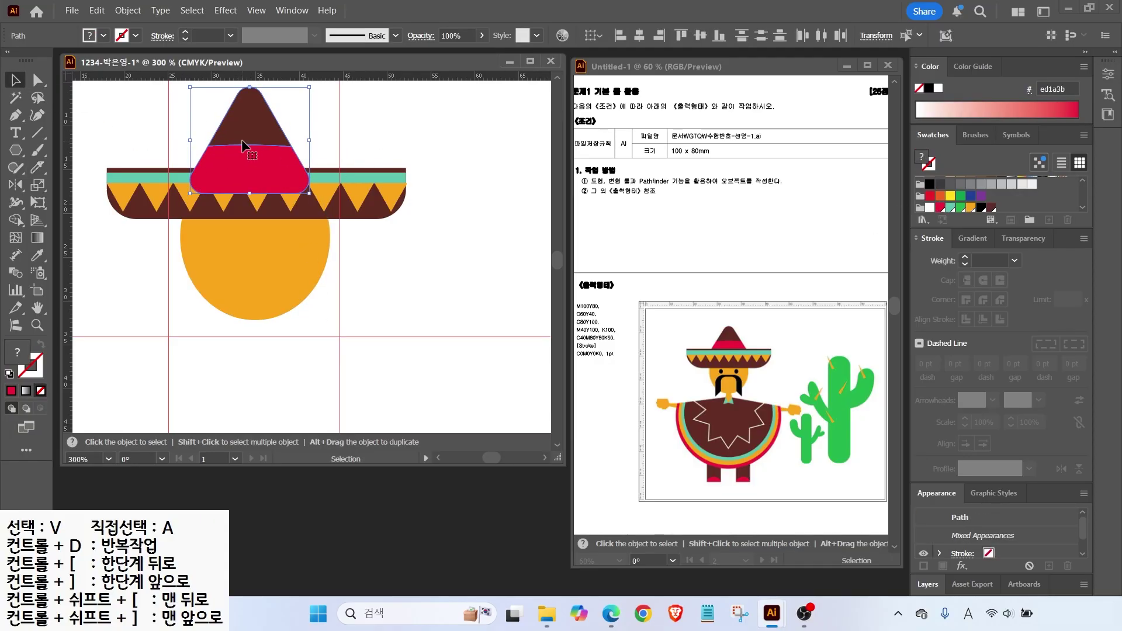
right_click(242, 140)
mouse_move(315, 526)
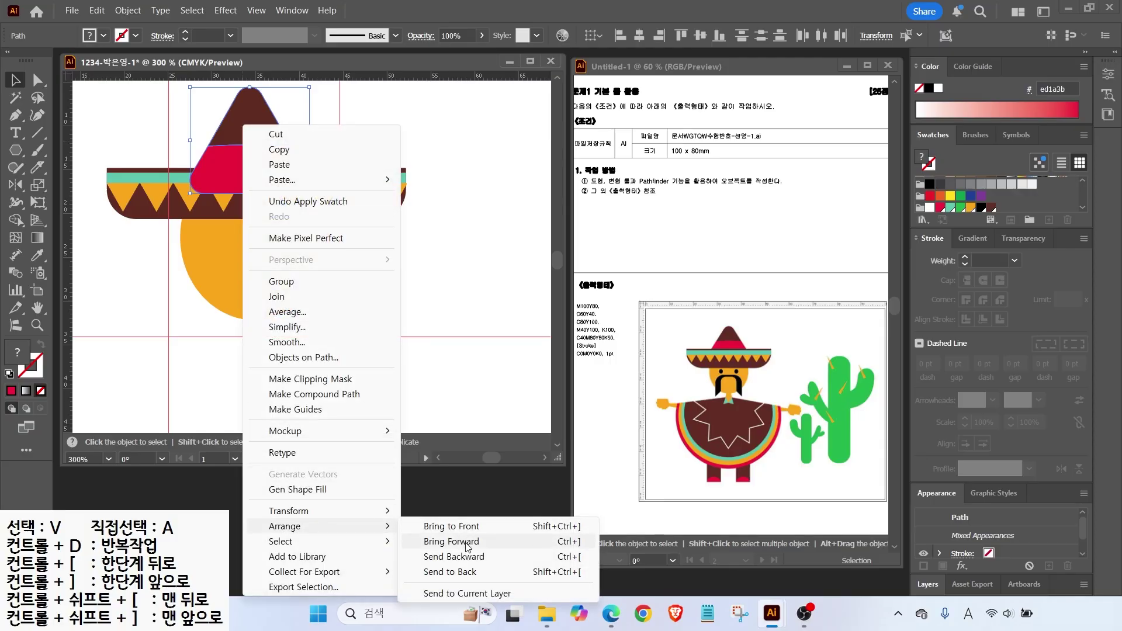
left_click(451, 571)
left_click(388, 133)
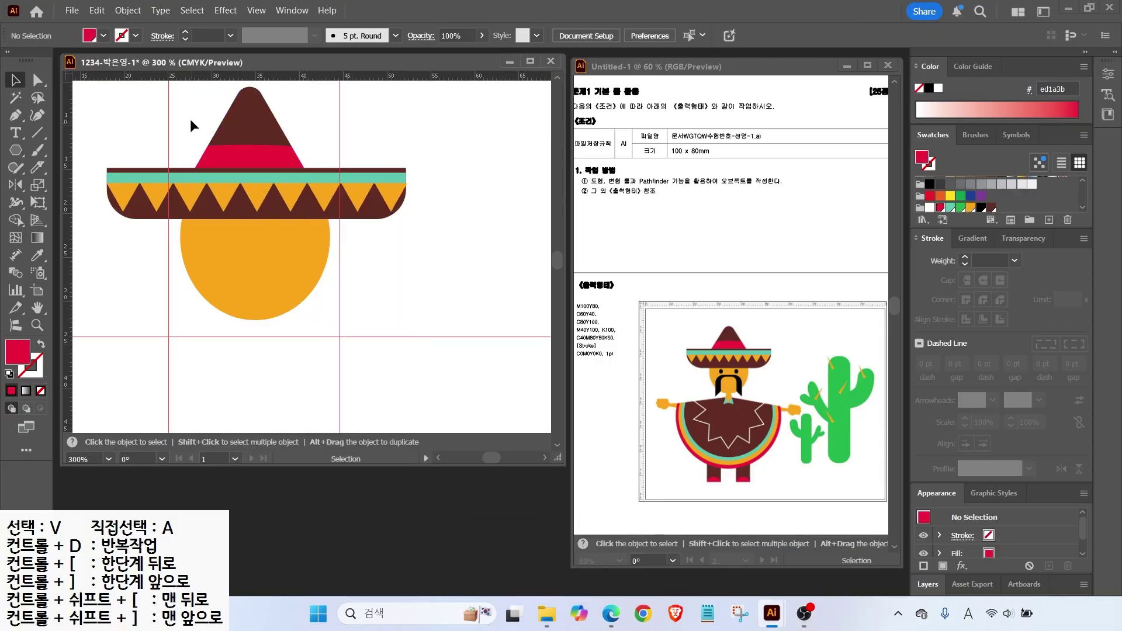
Add two small black eyes on the face, duplicated side by side and nudged up.
left_click_drag(214, 129, 249, 142)
left_click_drag(16, 150, 53, 186)
mouse_move(224, 231)
left_mouse_down()
mouse_move(237, 244)
mouse_move(283, 238)
left_mouse_up()
left_click(981, 207)
key("v")
key("ctrl+shift+a")
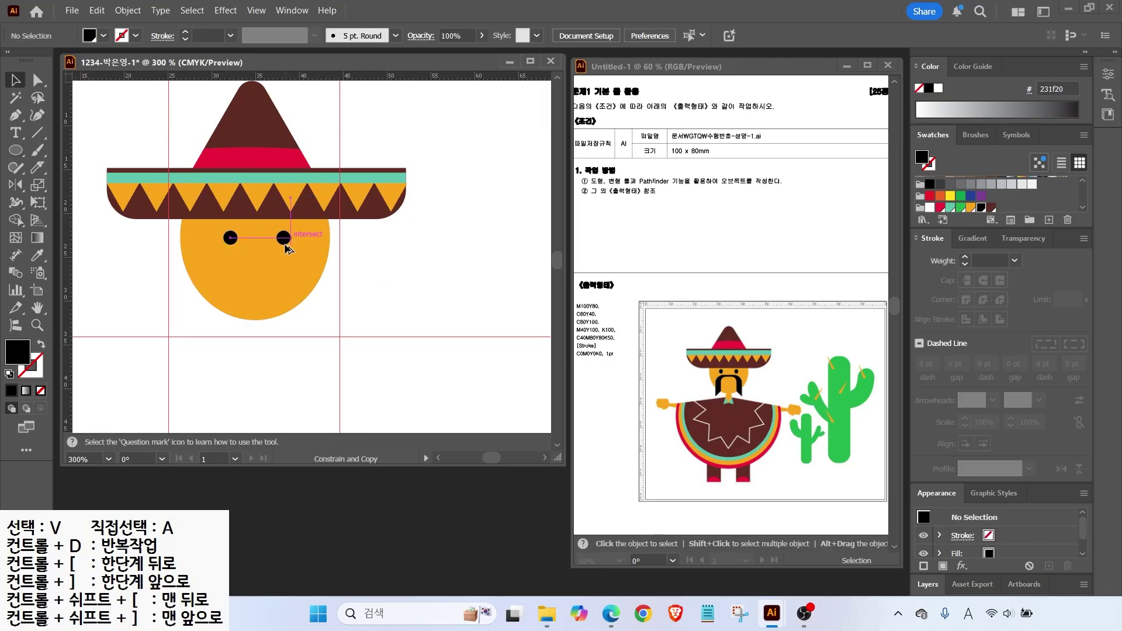
left_click(231, 237, "shift")
key("Up")
key("Up")
key("ctrl+shift+a")
Draw a large black rounded rectangle over the lower face.
key("p")
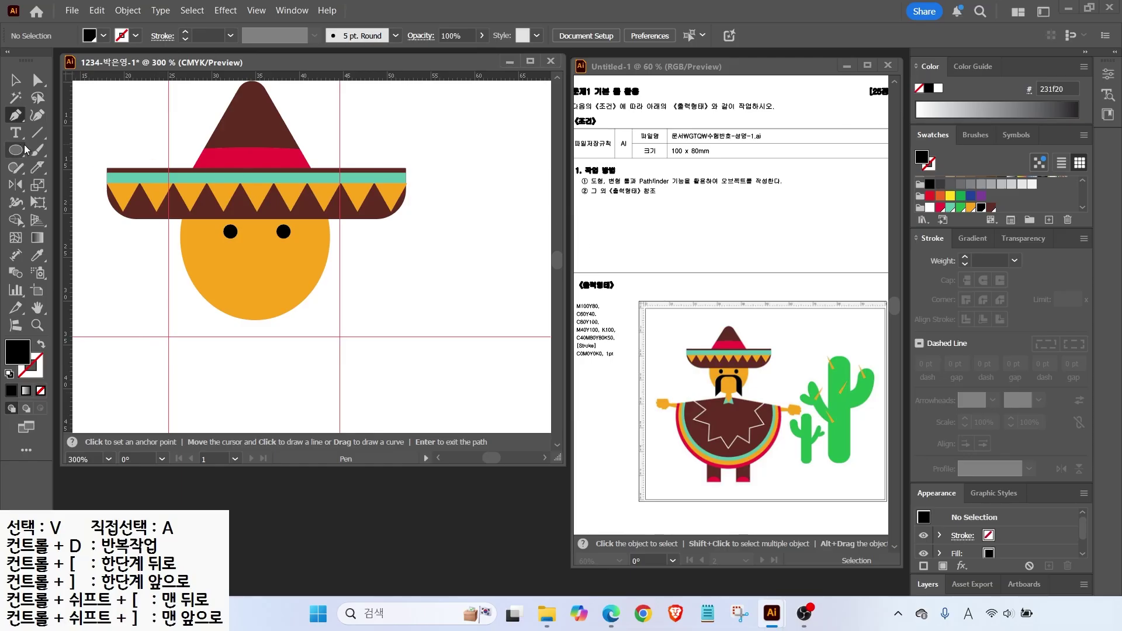
left_click_drag(16, 151, 94, 167)
mouse_move(208, 247)
left_mouse_down()
mouse_move(307, 331)
mouse_move(286, 326)
left_mouse_up()
key("v")
mouse_move(261, 289)
left_mouse_down()
mouse_move(270, 289)
mouse_move(260, 289)
left_mouse_up()
mouse_move(286, 325)
left_mouse_down()
mouse_move(316, 333)
mouse_move(303, 337)
left_mouse_up()
left_click(146, 246)
Draw a narrower, taller rounded rectangle and horizontally centre both rectangles on each other.
left_click(23, 155)
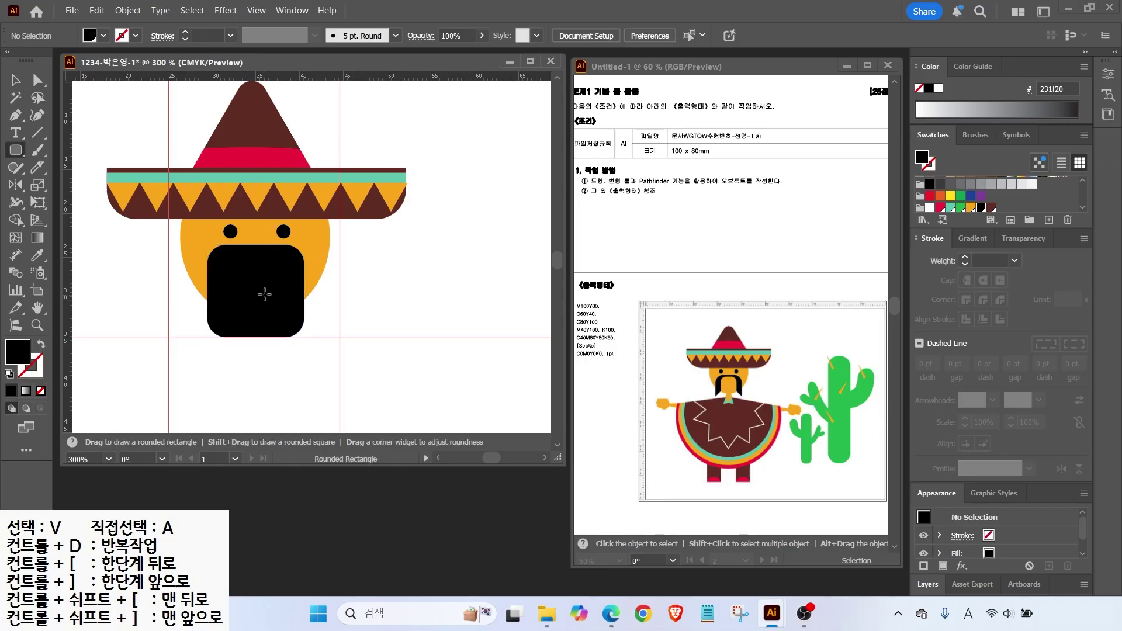
left_click_drag(223, 258, 284, 358)
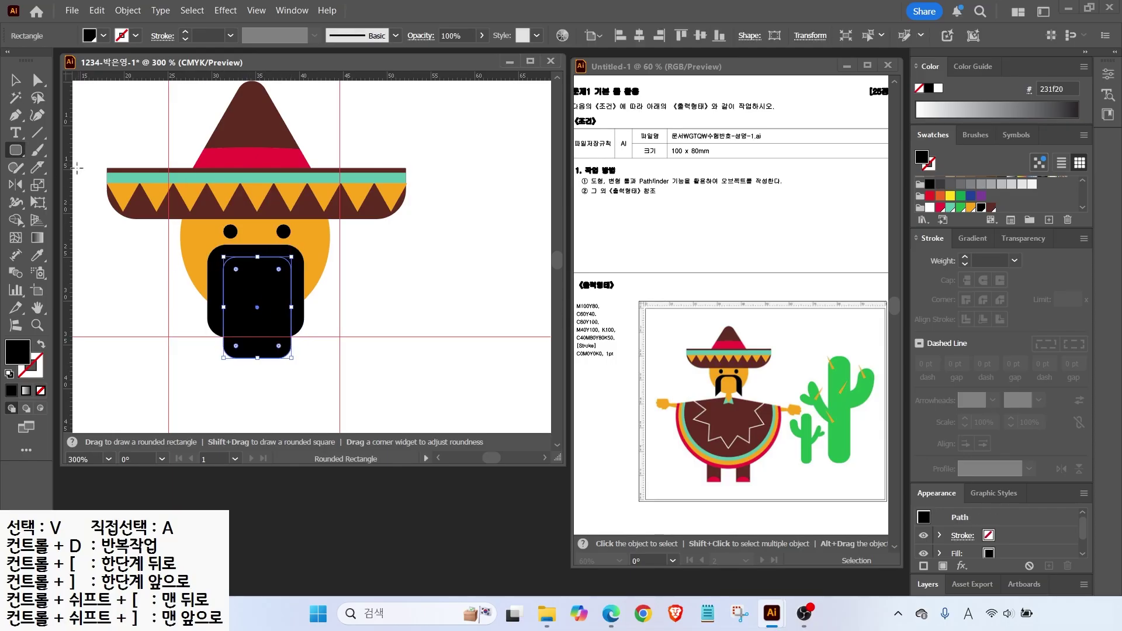
key("v")
left_click(297, 378)
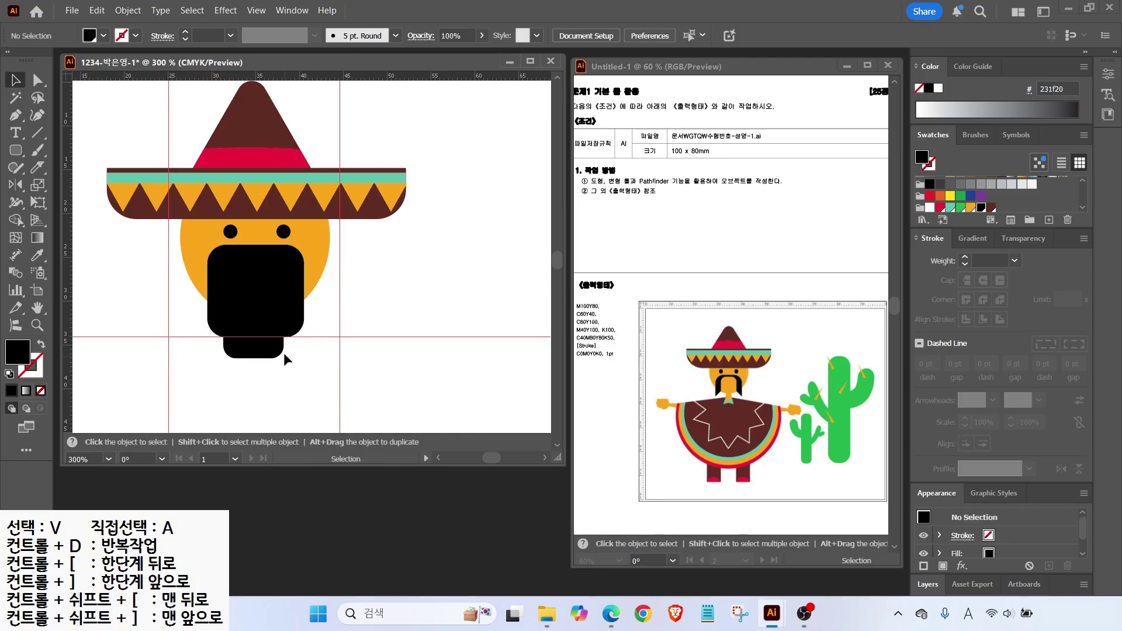
left_click_drag(282, 353, 303, 359)
left_click(640, 35)
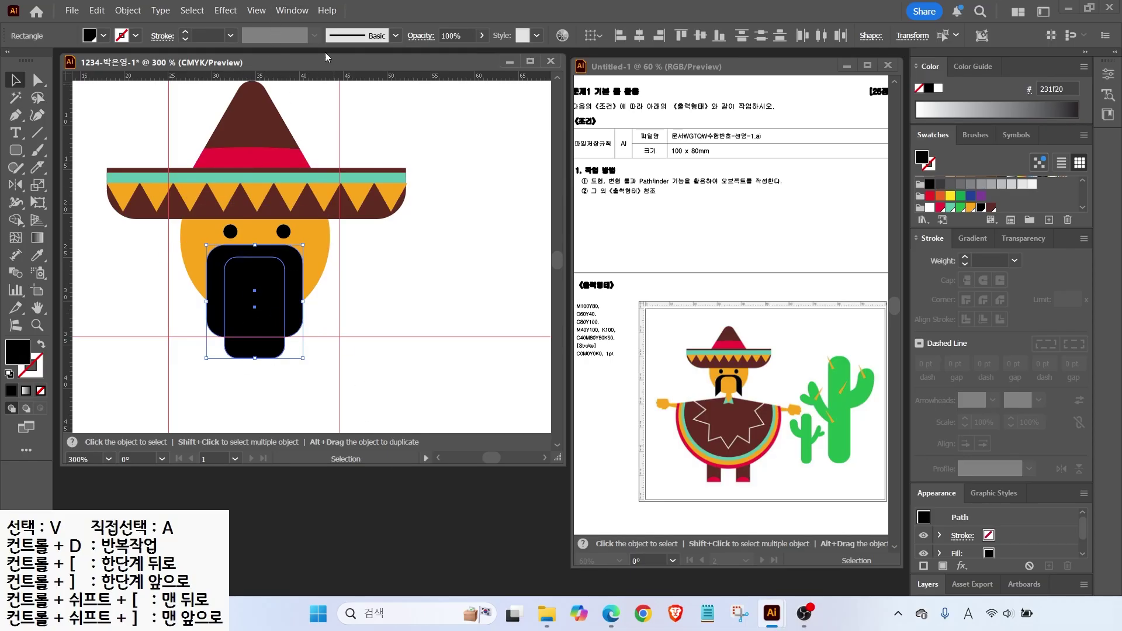
Open the Pathfinder panel and apply Minus Front to the two black rectangles.
left_click(282, 12)
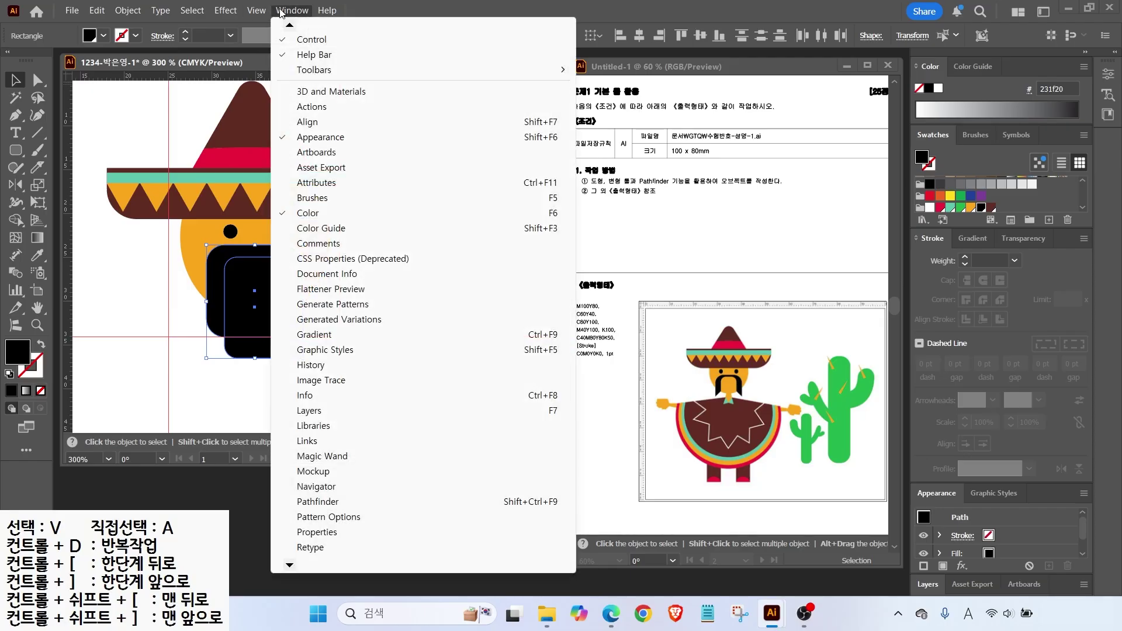
mouse_move(289, 565)
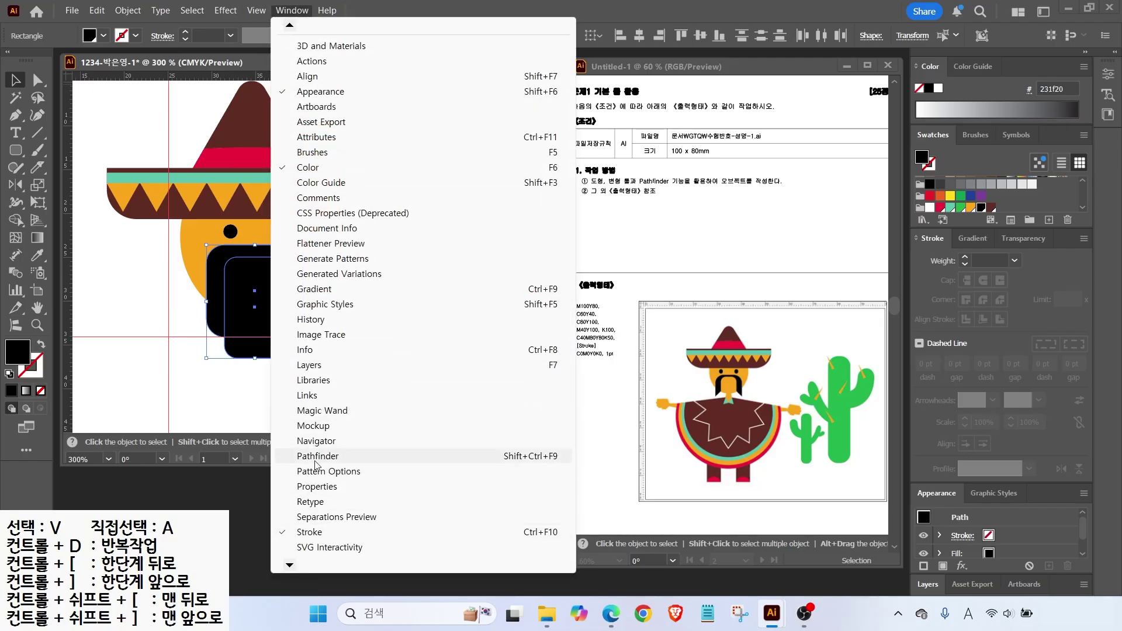
left_click(315, 459)
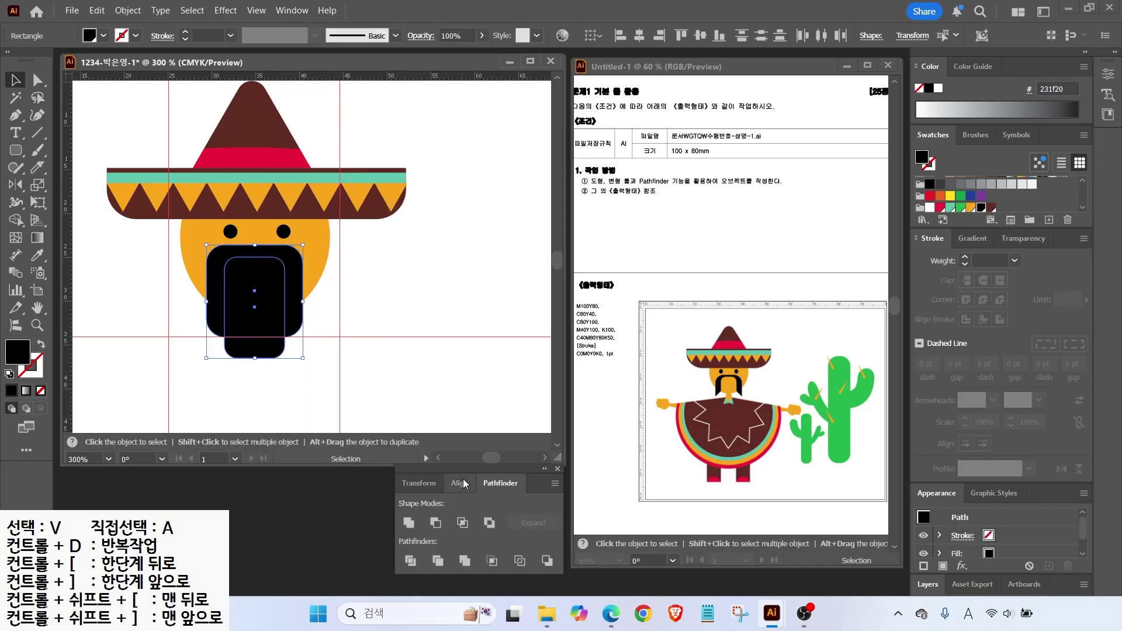
mouse_move(468, 466)
left_mouse_down()
mouse_move(552, 401)
mouse_move(476, 457)
mouse_move(477, 469)
left_mouse_up()
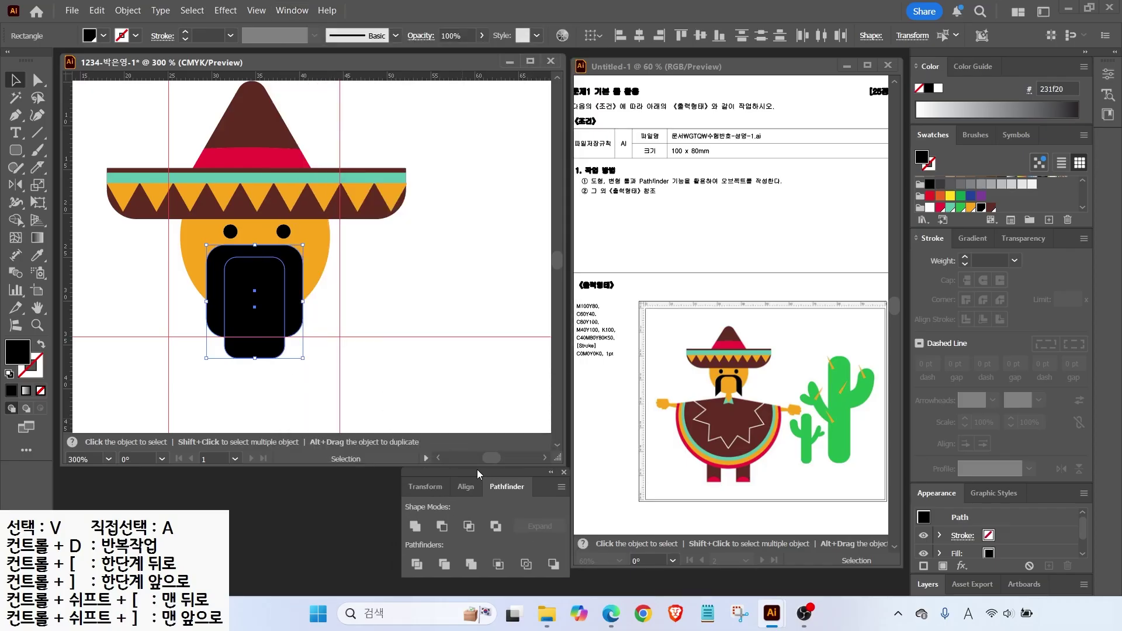
left_click(442, 528)
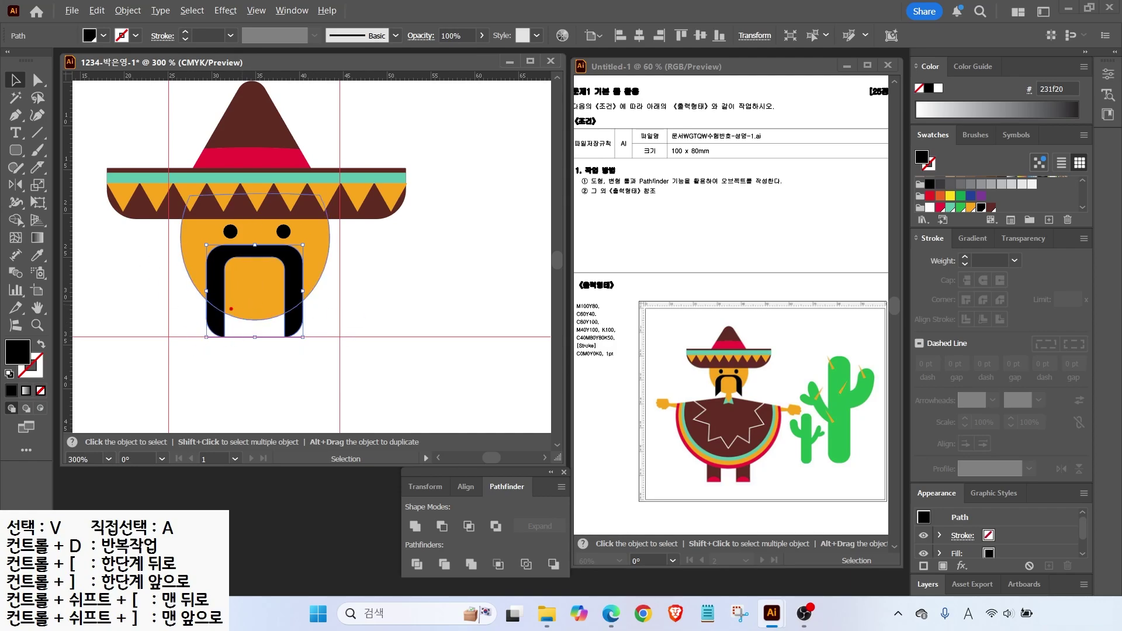
Draw a black-outlined chevron line with the Pen tool across the mustache's lower part.
left_click_drag(244, 289, 344, 340)
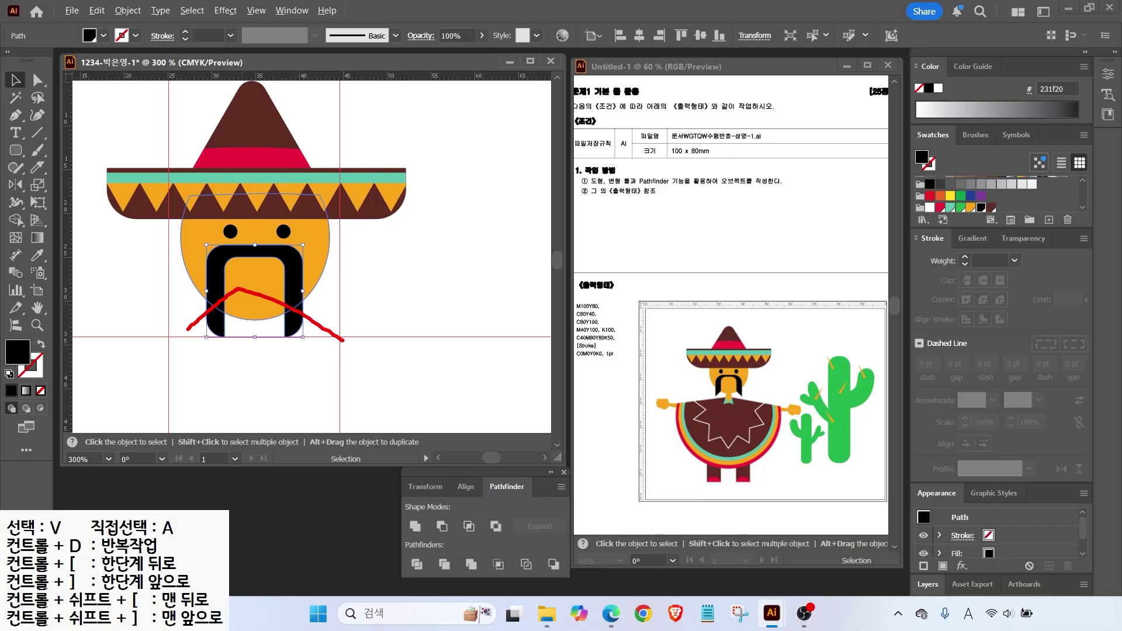
left_click(15, 115)
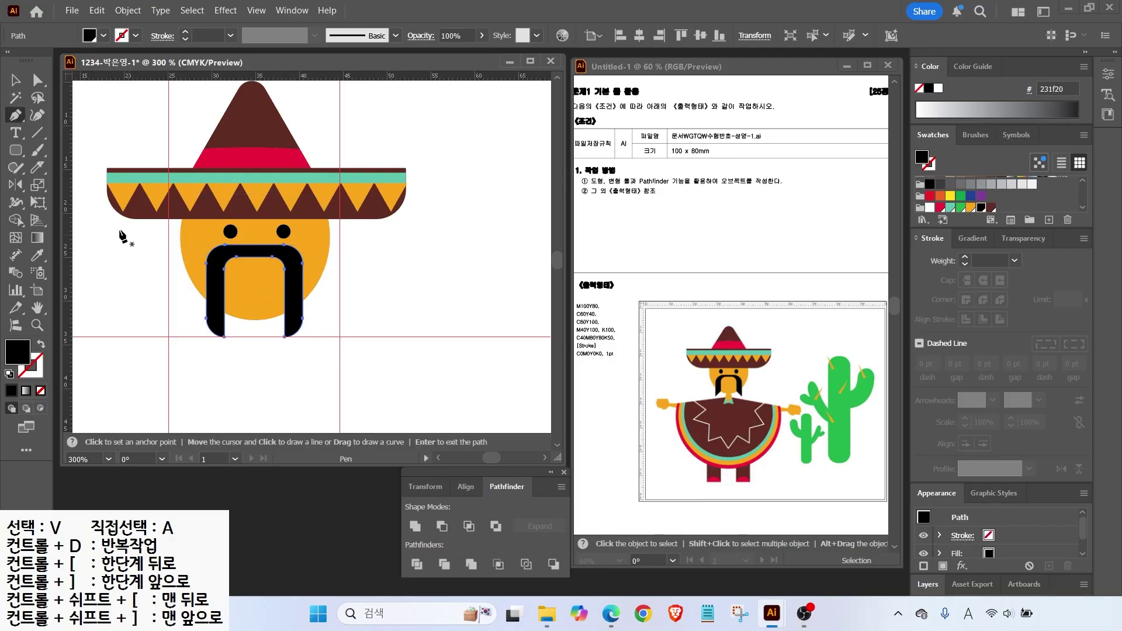
key("a")
key("ctrl+shift+a")
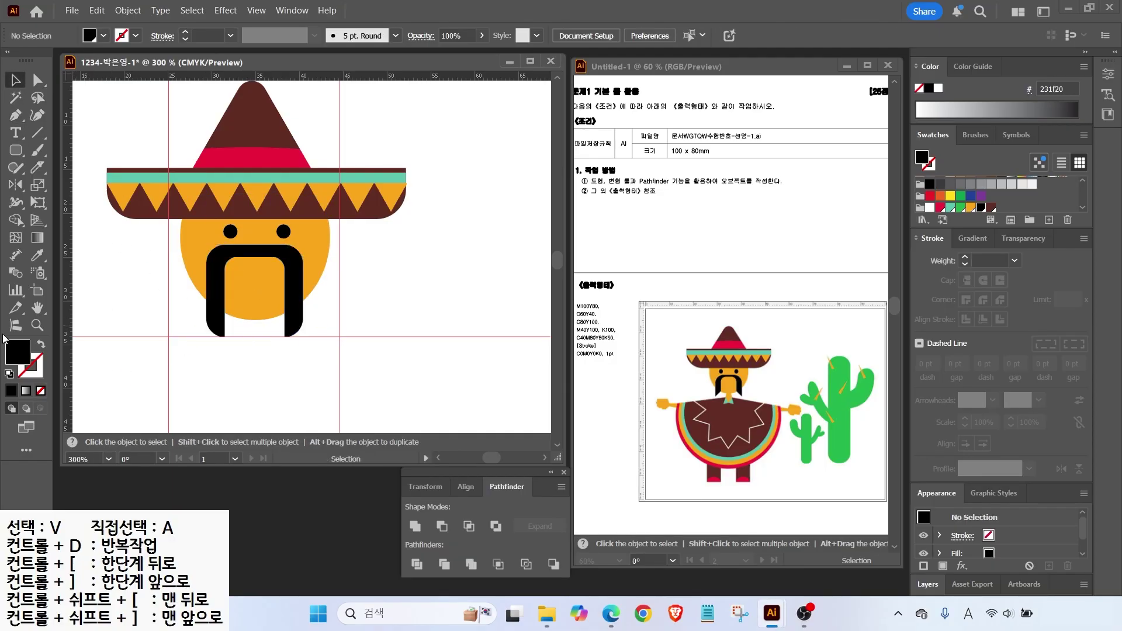
left_click(41, 344)
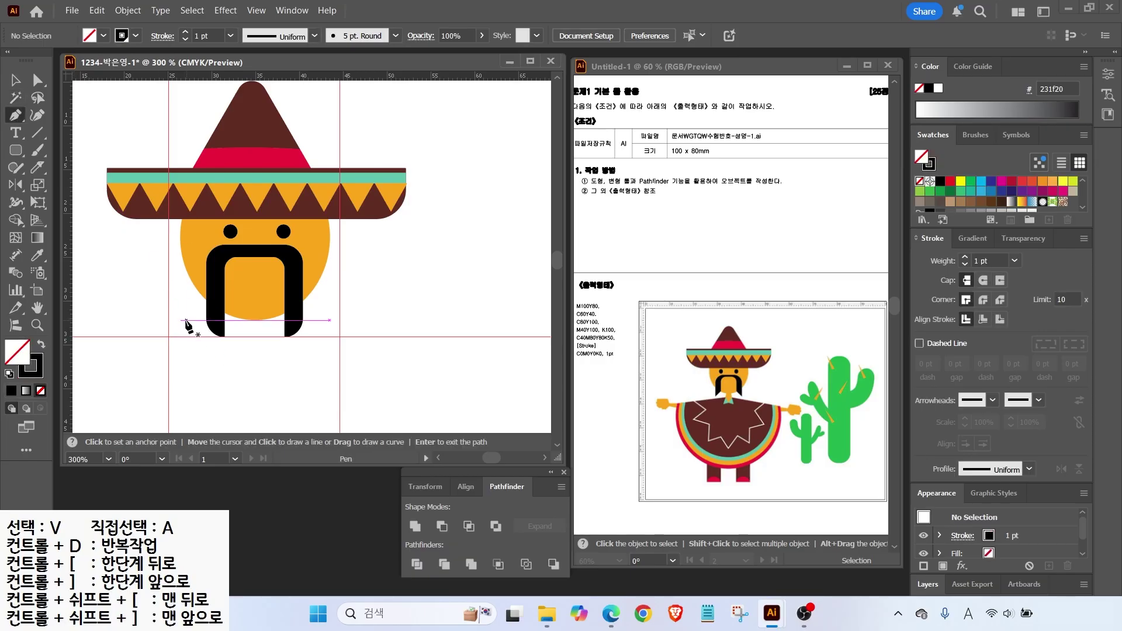
left_click(188, 326)
left_click(257, 282)
left_click(328, 327)
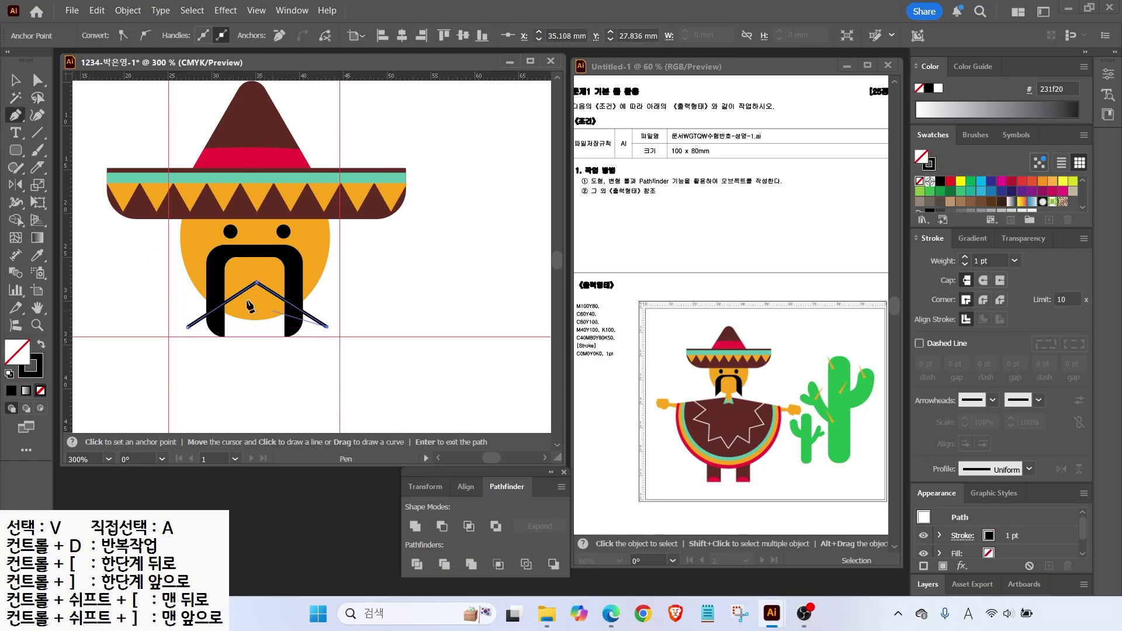
key("ctrl+shift+a")
Divide the mustache along the chevron and delete the two lower pieces.
key("v")
left_click_drag(192, 330, 217, 339)
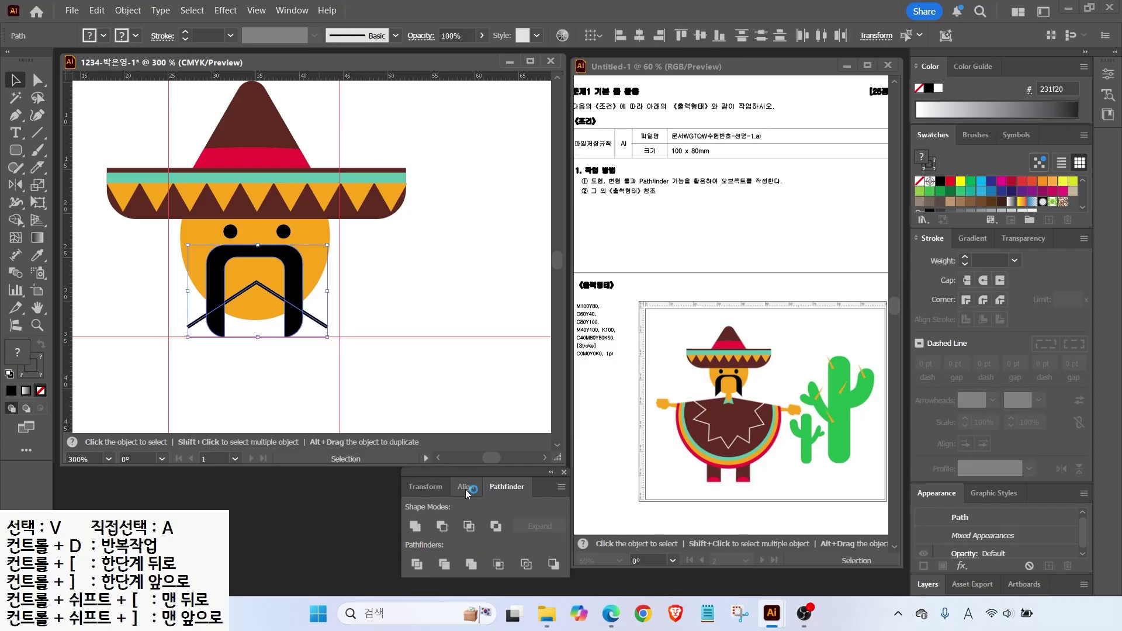
left_click(417, 565)
key("a")
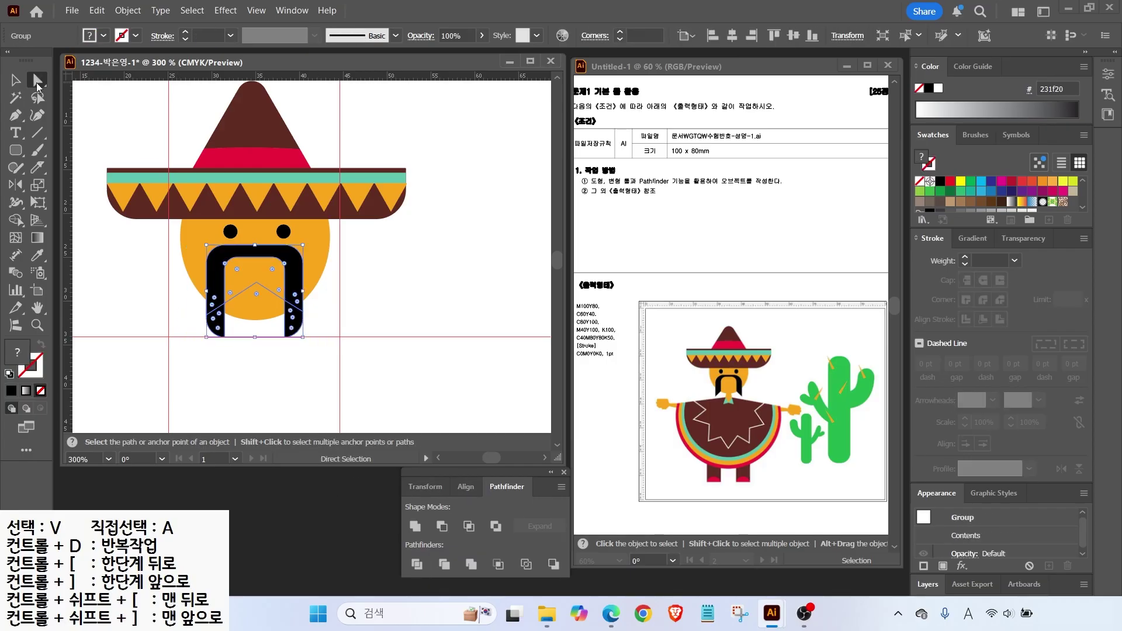
left_click(223, 358)
left_click(222, 334)
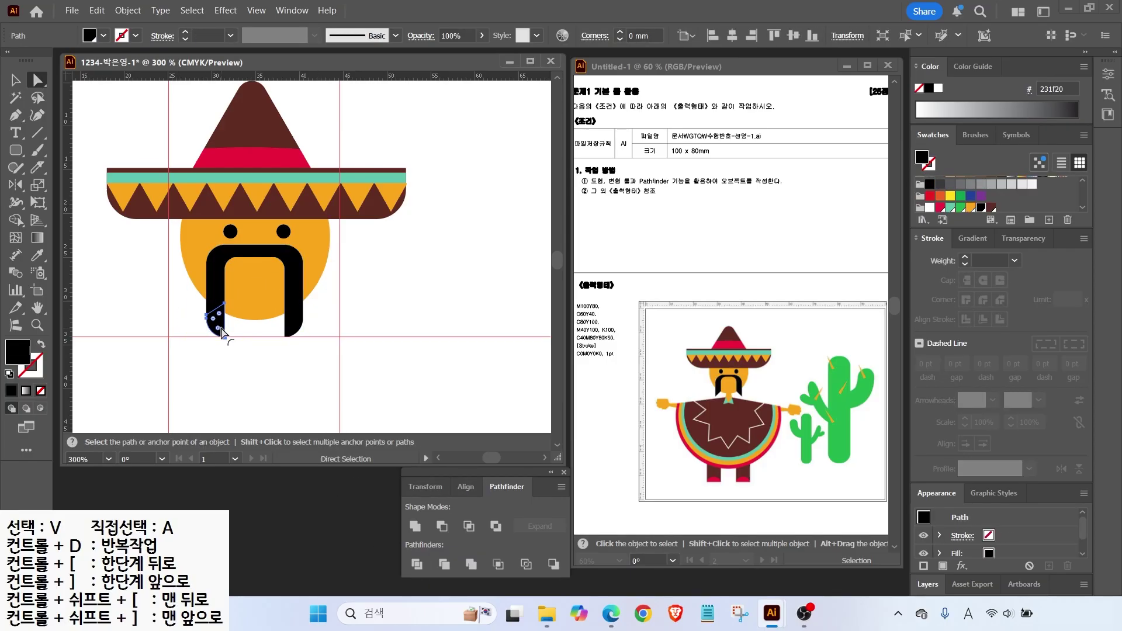
key("Delete")
left_click(293, 327)
key("Delete")
key("v")
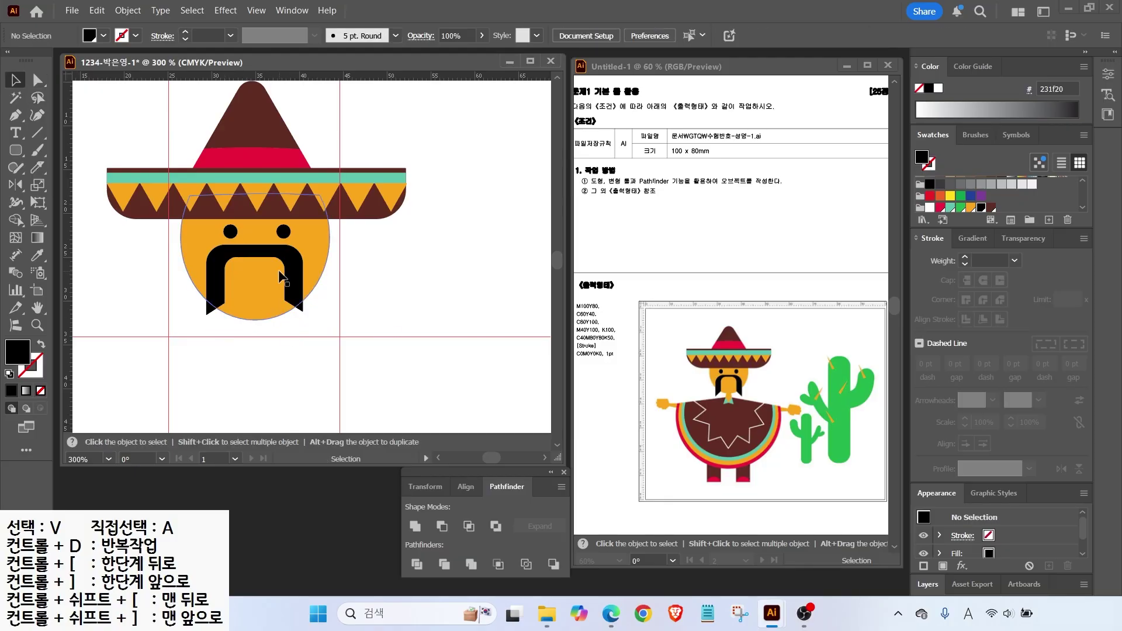
key("ctrl+minus")
mouse_move(16, 150)
left_mouse_down()
mouse_move(70, 168)
mouse_move(70, 151)
left_mouse_up()
Draw a small orange neck rectangle just below the face.
left_click_drag(275, 261, 295, 291)
key("i")
left_click(285, 245)
key("ctrl+plus")
key("v")
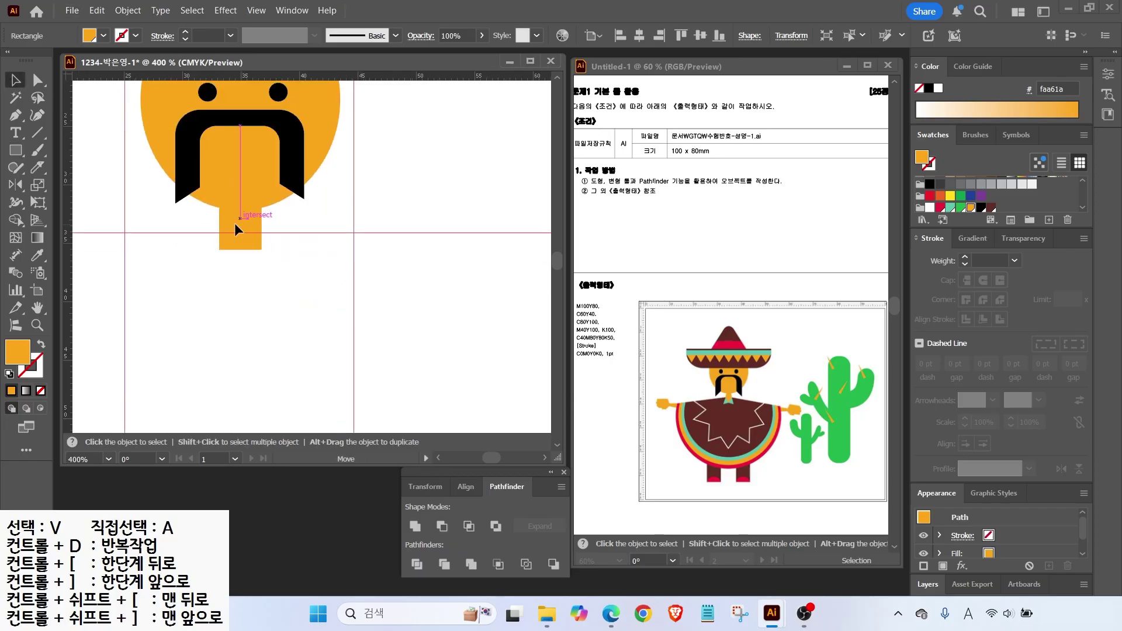
Pen a teal triangle beside the neck and pull its bottom corner up and left.
key("p")
left_click(81, 167, "ctrl")
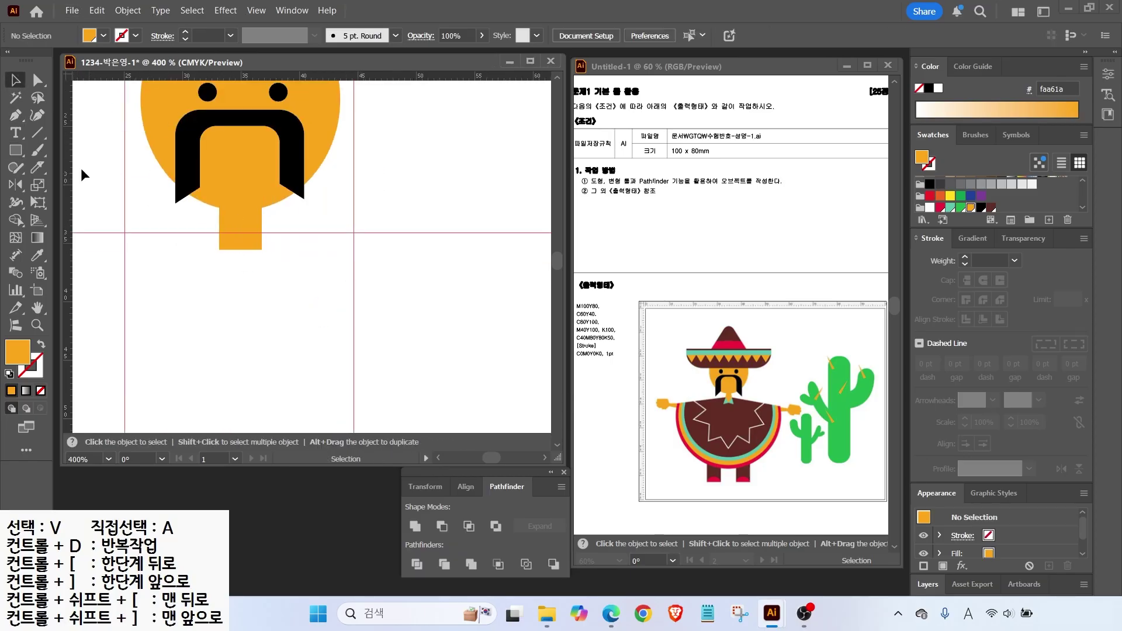
left_click(221, 231)
left_click(240, 251)
left_click(208, 275)
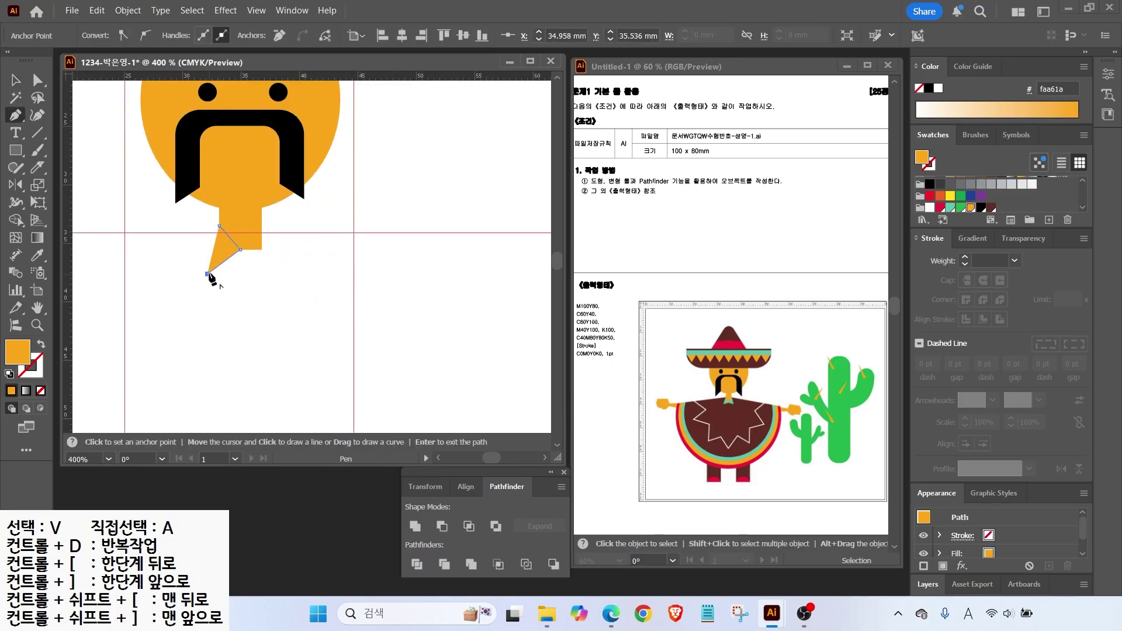
left_click(220, 227)
key("a")
left_click_drag(207, 274, 200, 268)
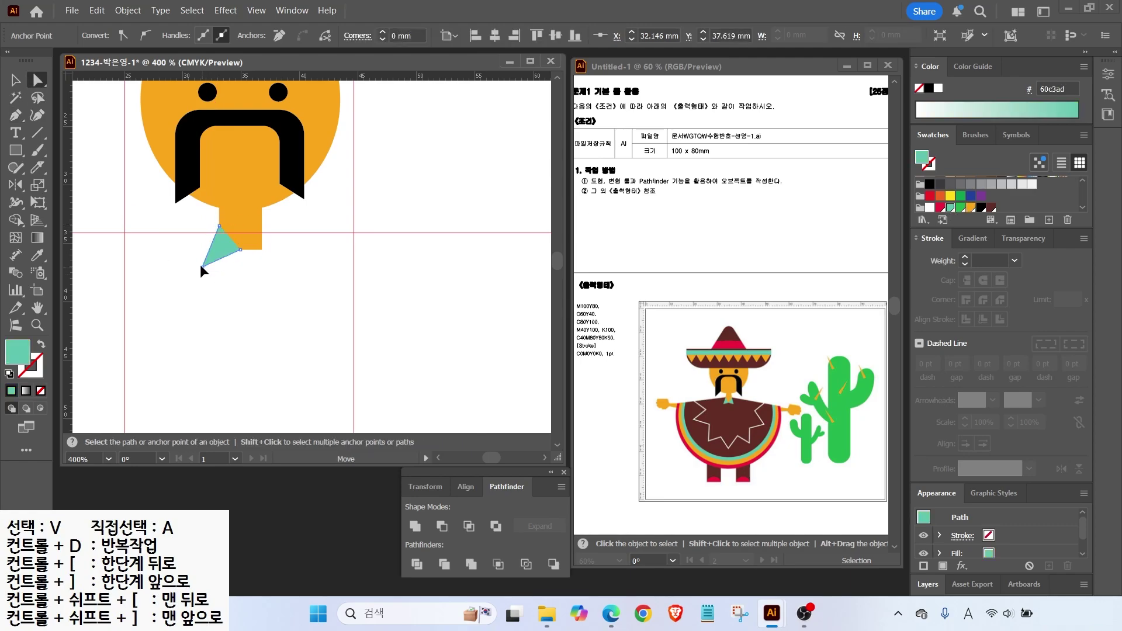
key("v")
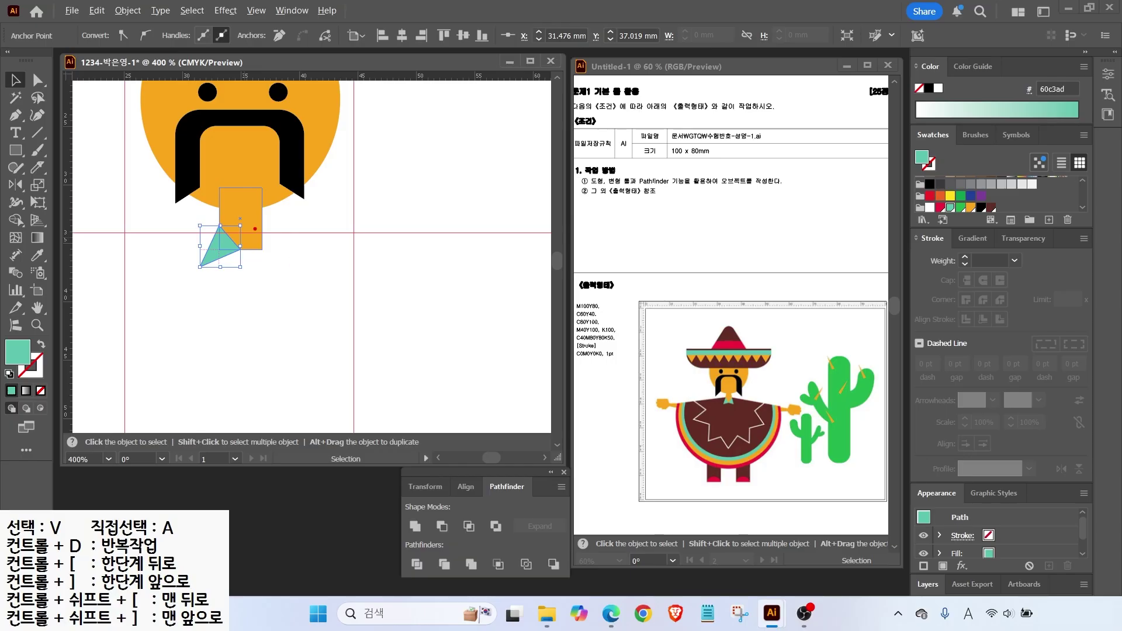
mouse_move(241, 197)
left_mouse_down()
mouse_move(240, 302)
mouse_move(228, 203)
mouse_move(268, 204)
left_mouse_up()
key("Escape")
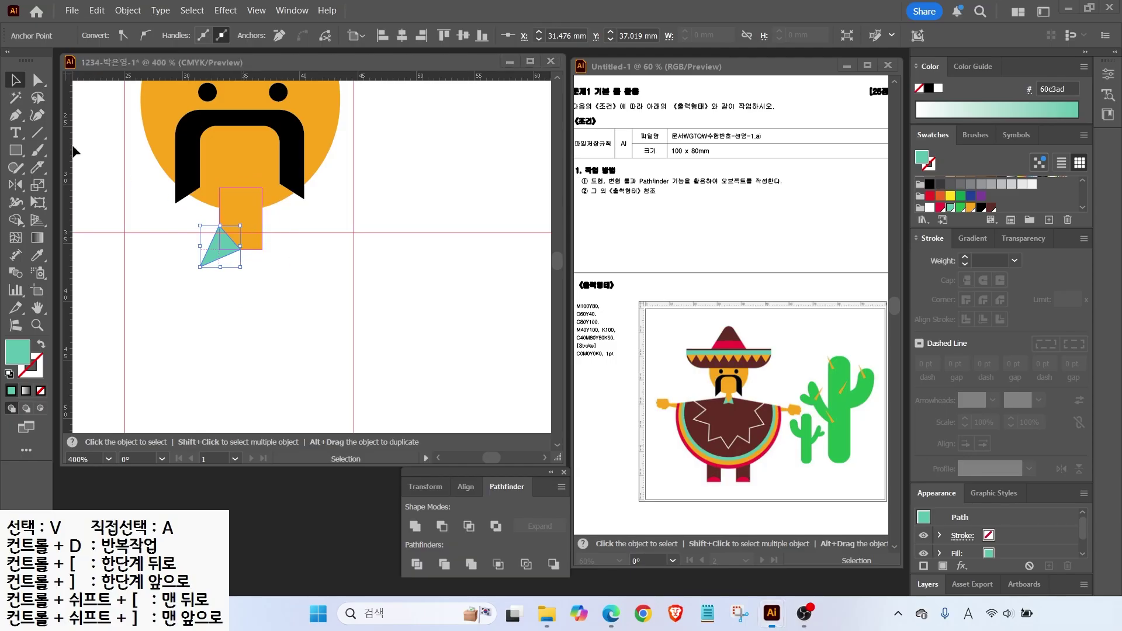
Mirror a copy of the teal triangle vertically from its corner to form the collar.
left_click(219, 253)
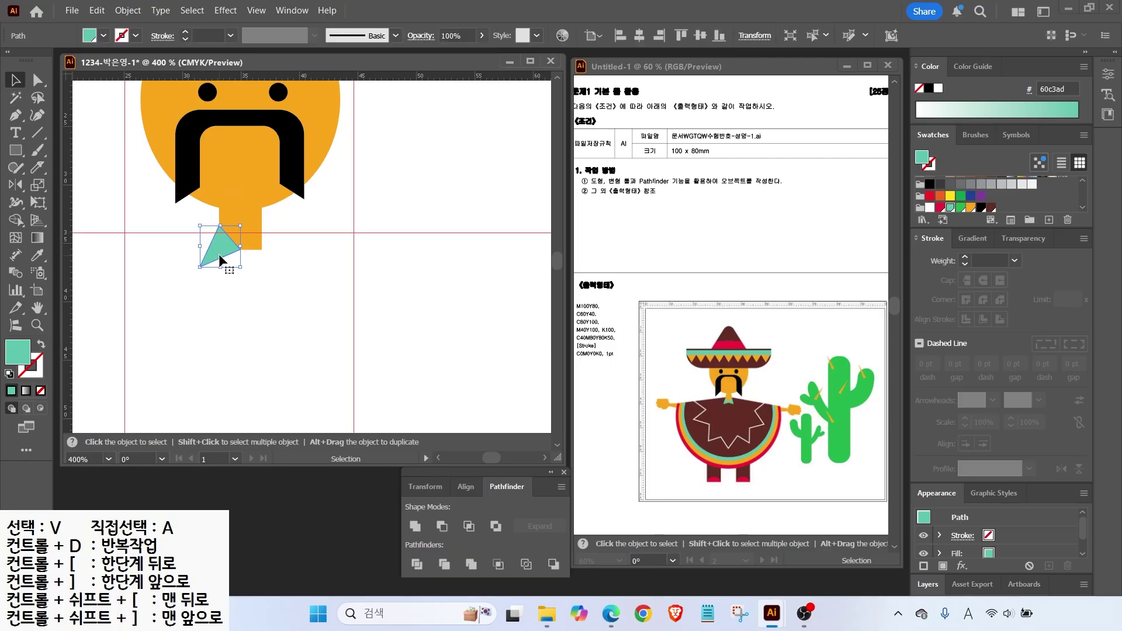
left_click(19, 186)
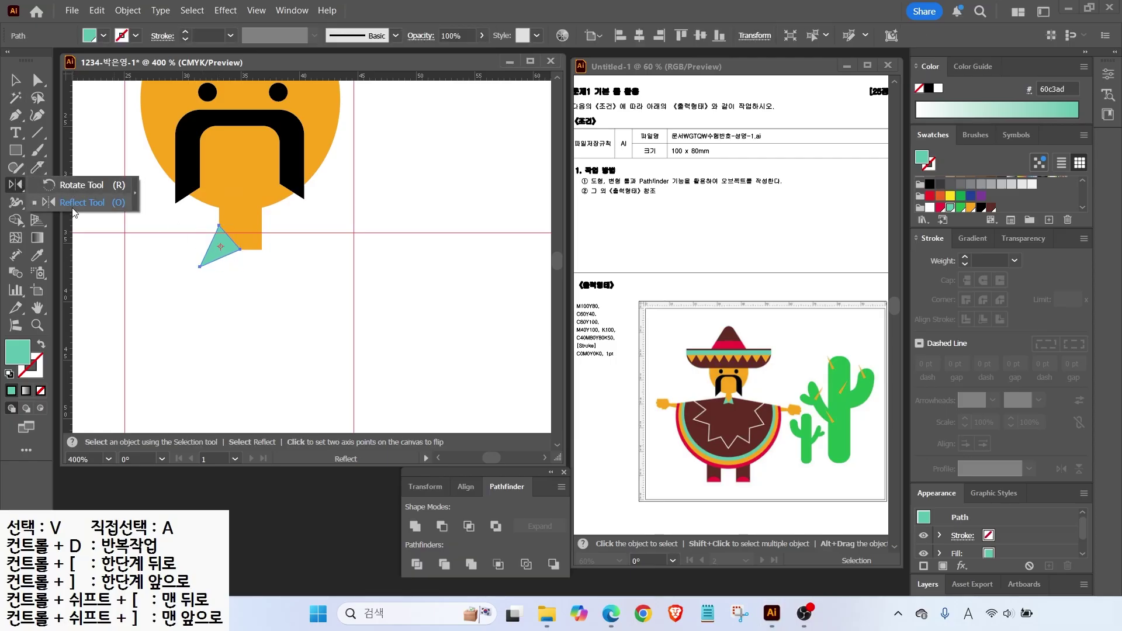
left_click(75, 203)
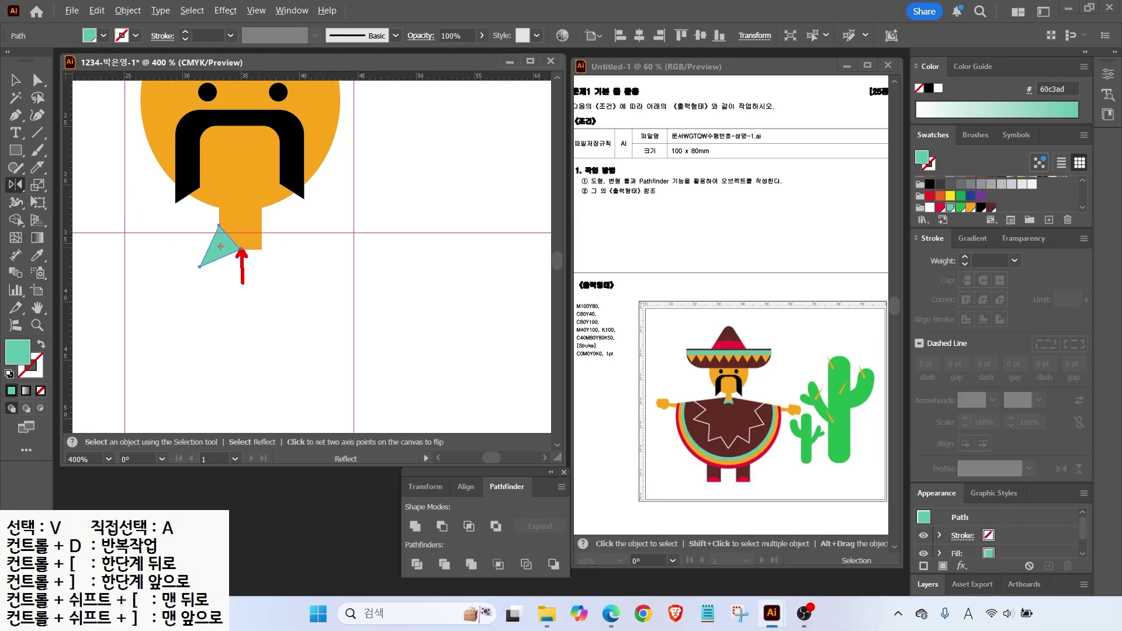
left_click(240, 250, "alt")
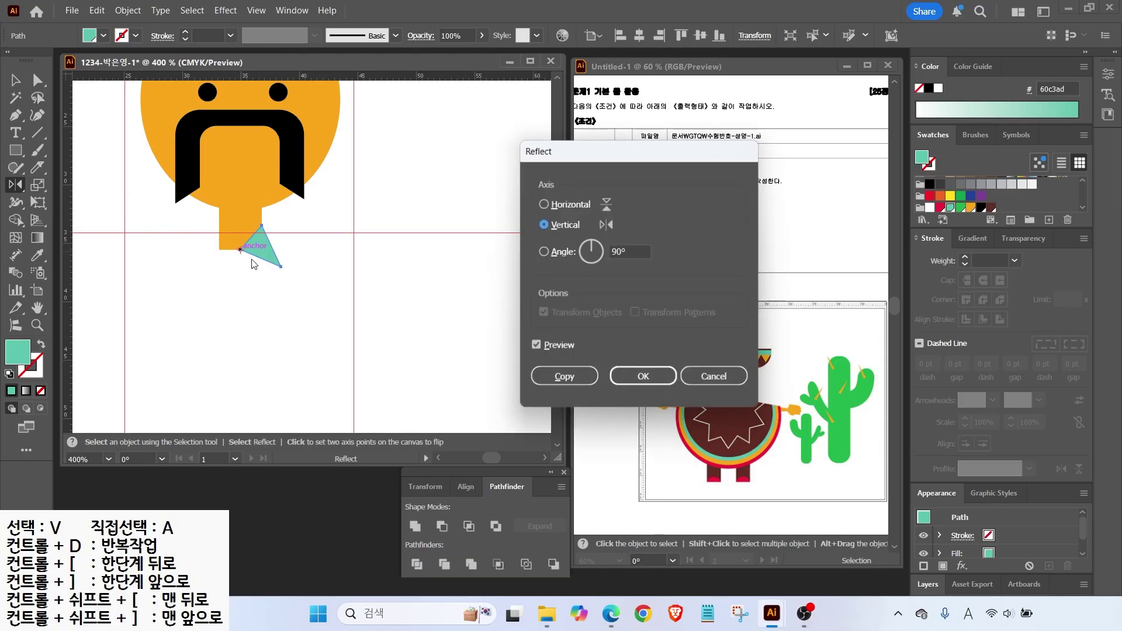
left_click(537, 345)
left_click(537, 345)
left_click(537, 345)
left_click(537, 345)
left_click(537, 345)
left_click(537, 345)
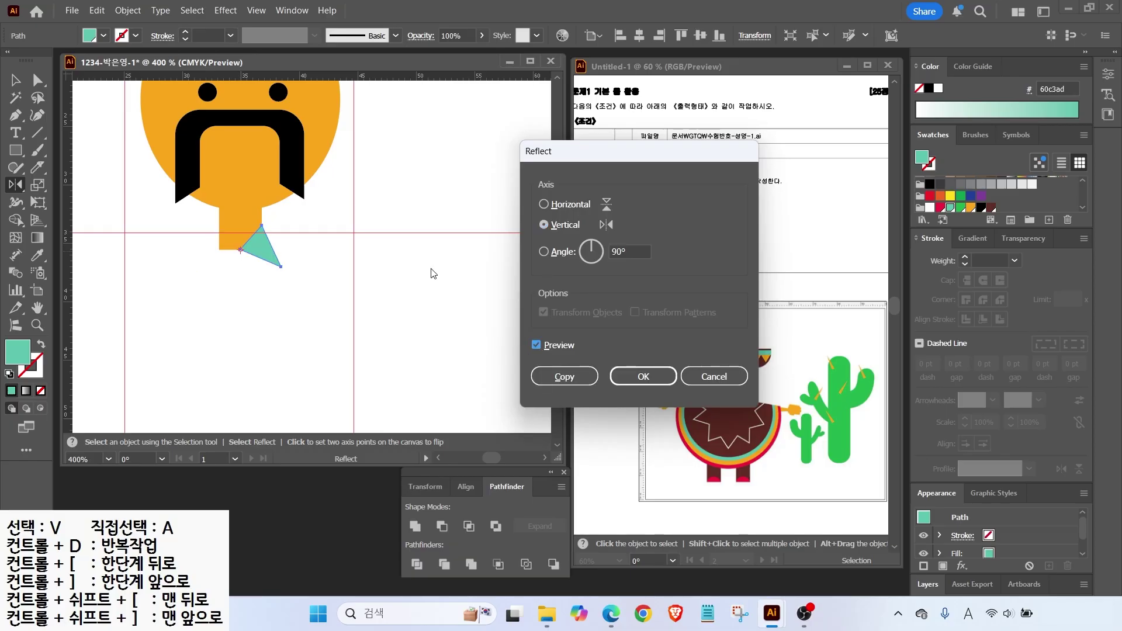
left_click(565, 377)
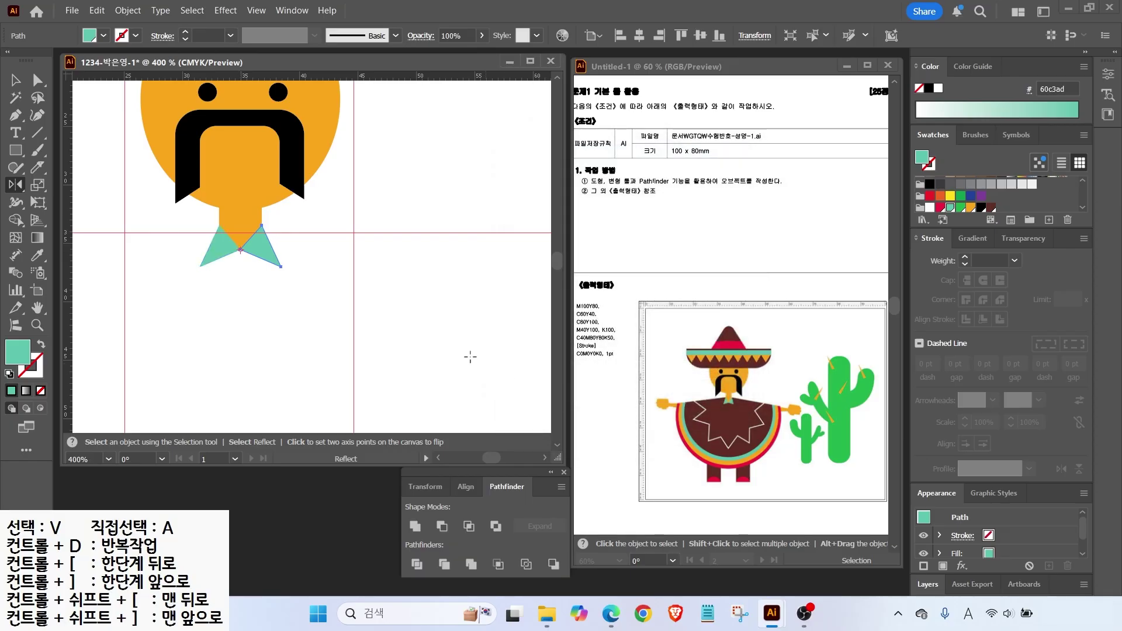
key("v")
left_click(141, 200)
key("ctrl+minus")
key("ctrl+minus")
key("ctrl+minus")
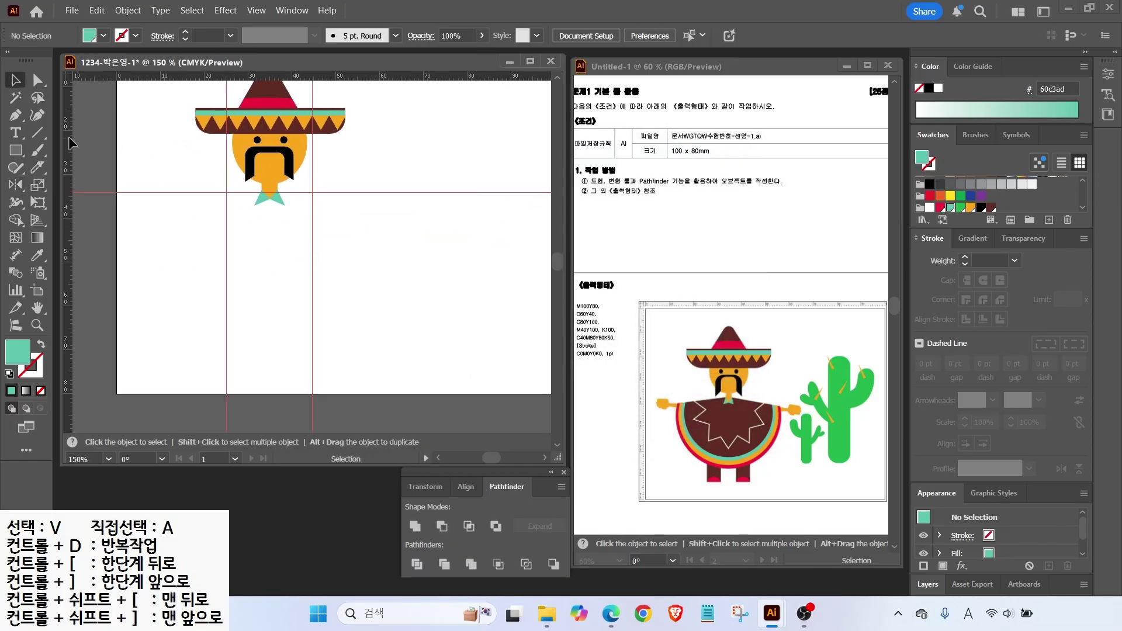
Draw a large teal circle below the sombrero and drag its pie handle into a wedge.
left_click_drag(23, 155, 58, 186)
left_click_drag(173, 139, 379, 342)
key("v")
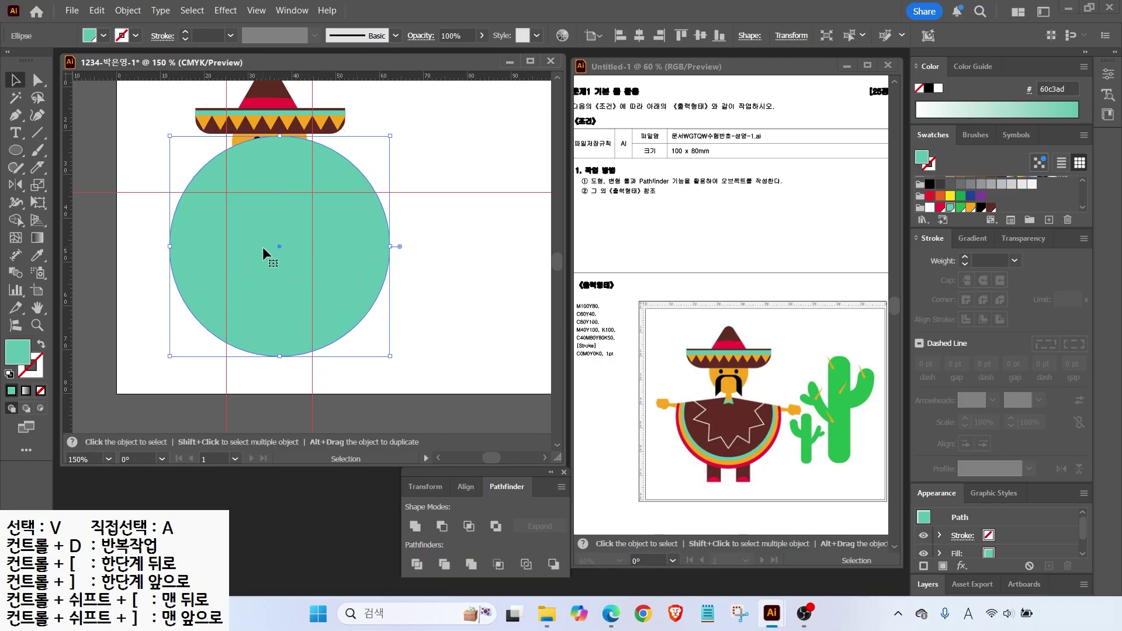
left_click(264, 244)
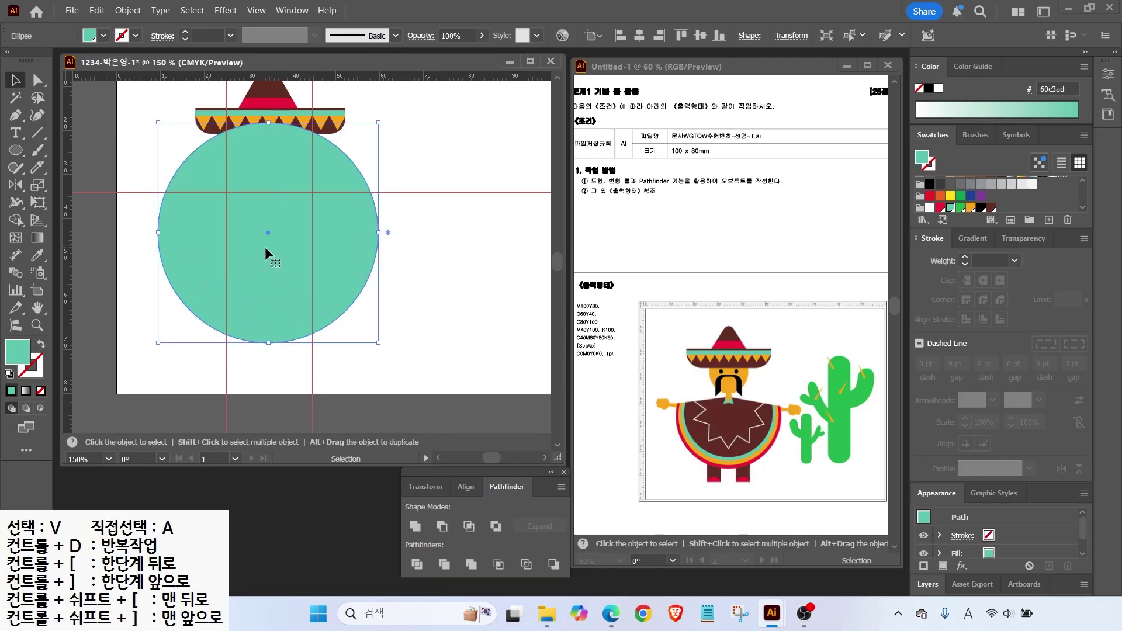
left_click(389, 232)
left_click_drag(387, 232, 184, 209)
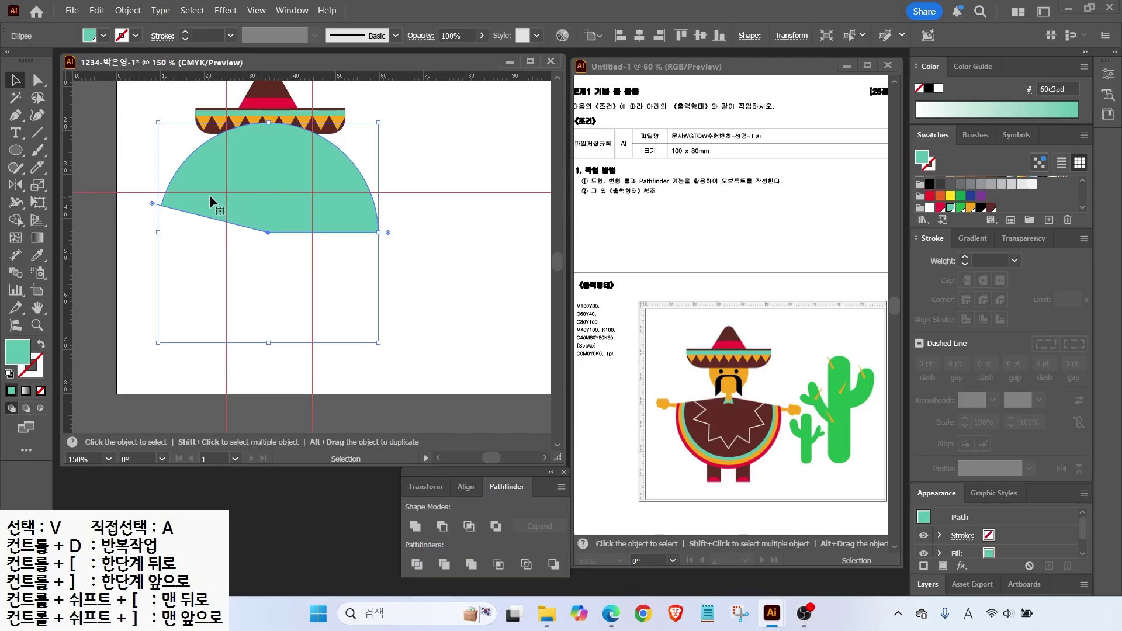
left_click_drag(180, 218, 359, 228)
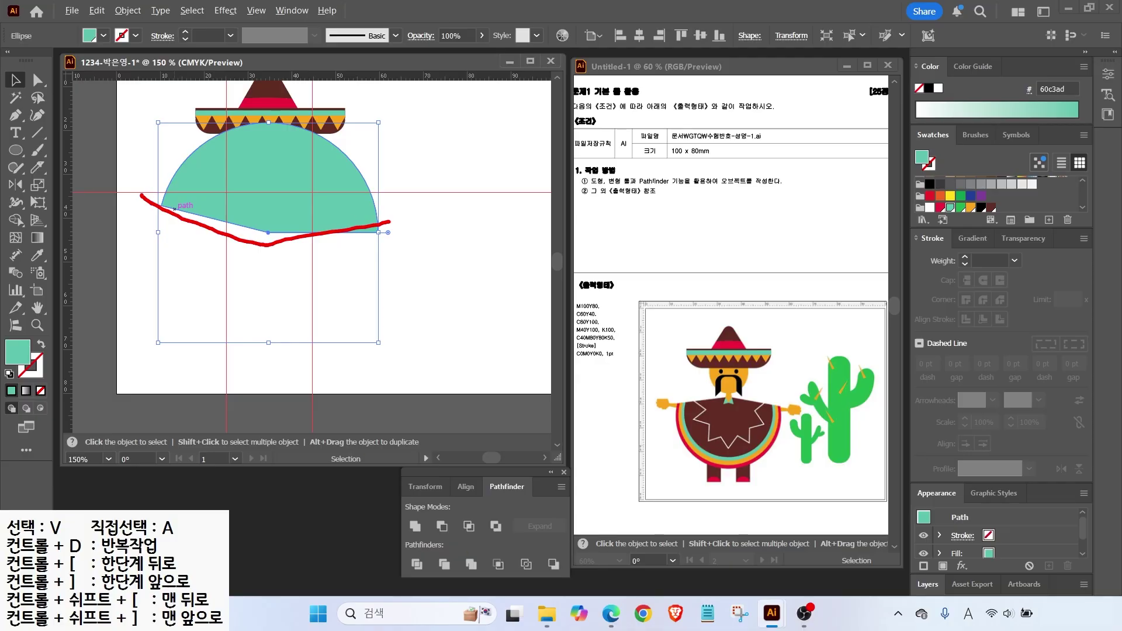
key("Escape")
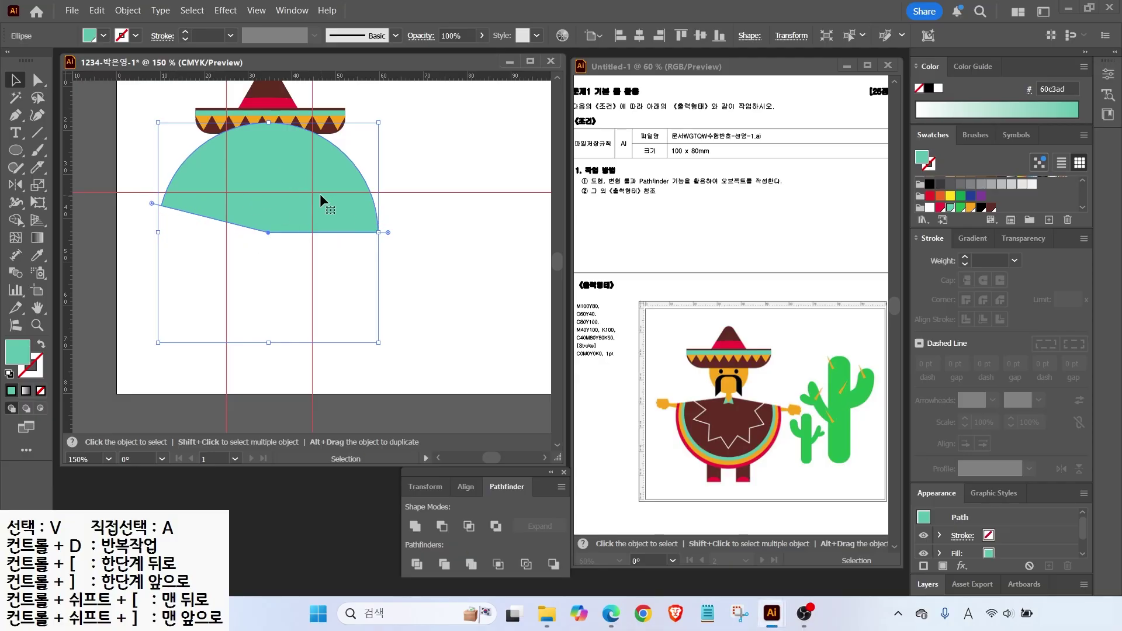
Restore the full circle, fill it red, and offset an inset copy by -1.5 mm.
key("ctrl+z")
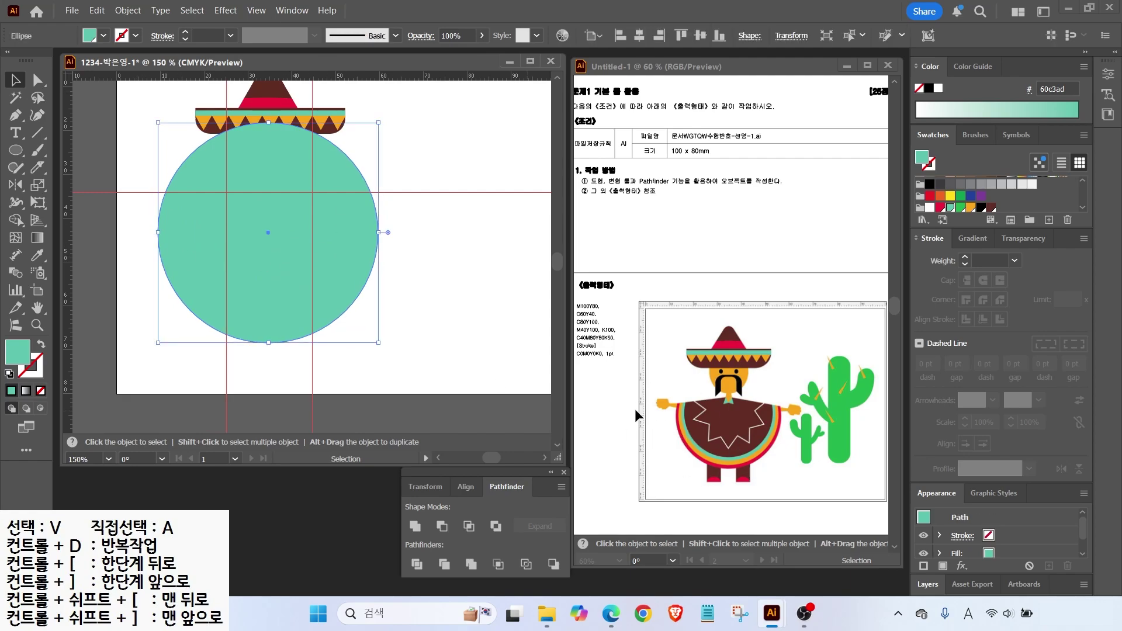
left_click(940, 208)
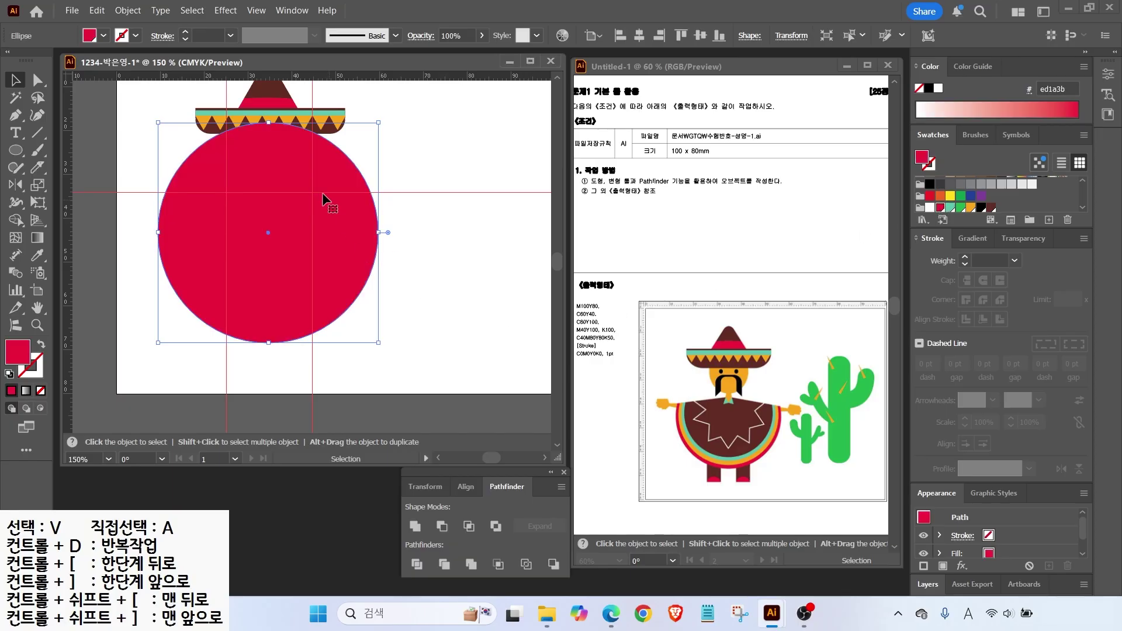
left_click(128, 10)
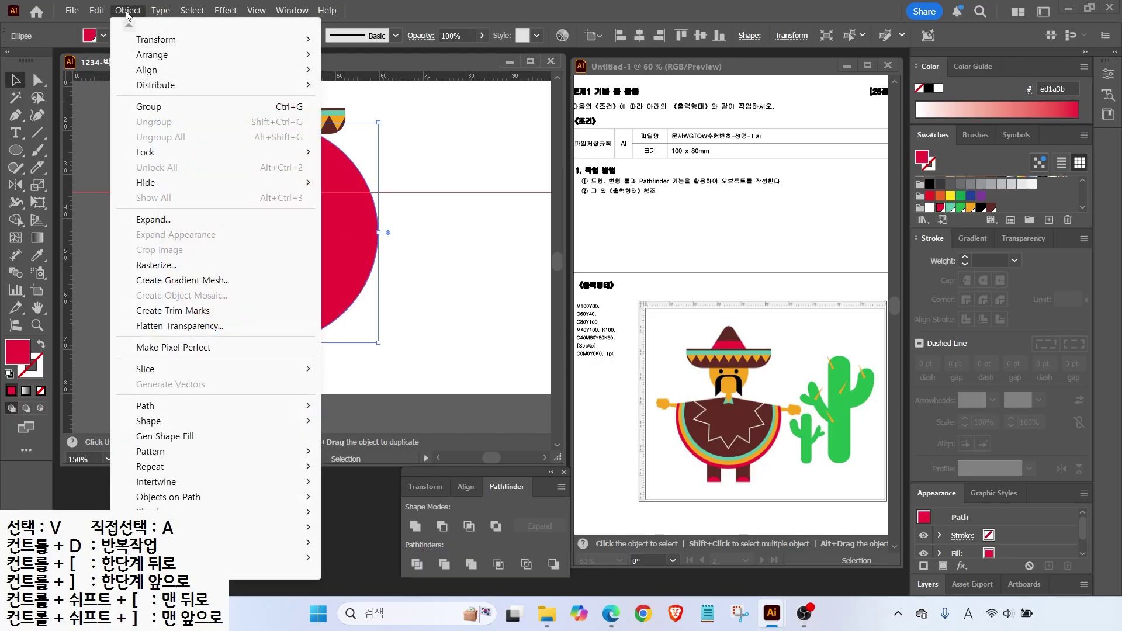
mouse_move(162, 409)
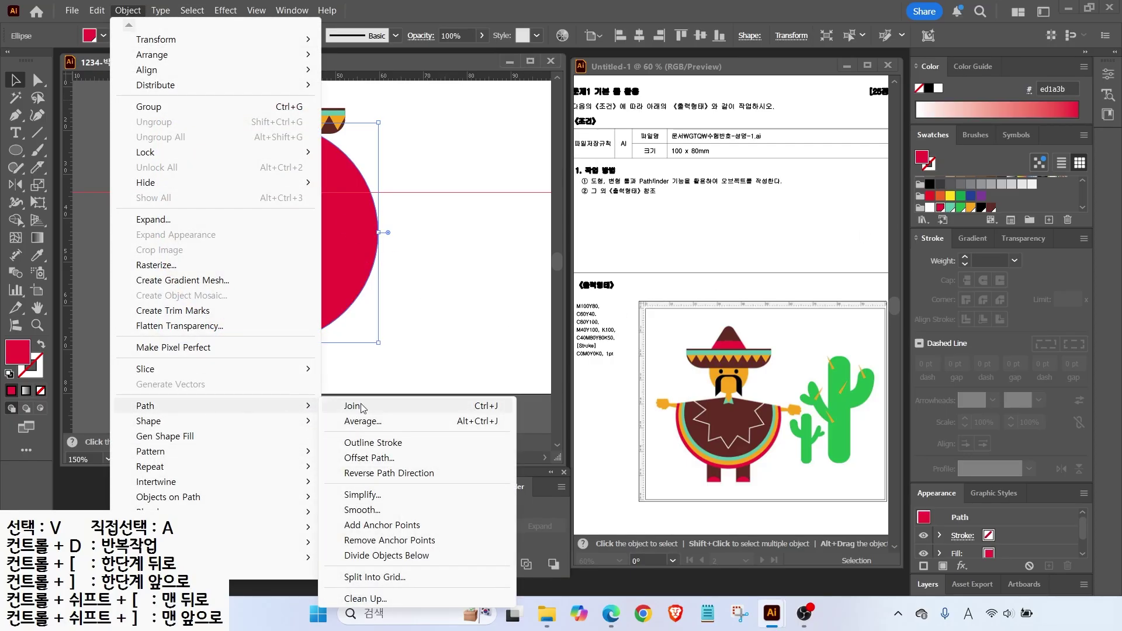
left_click(365, 458)
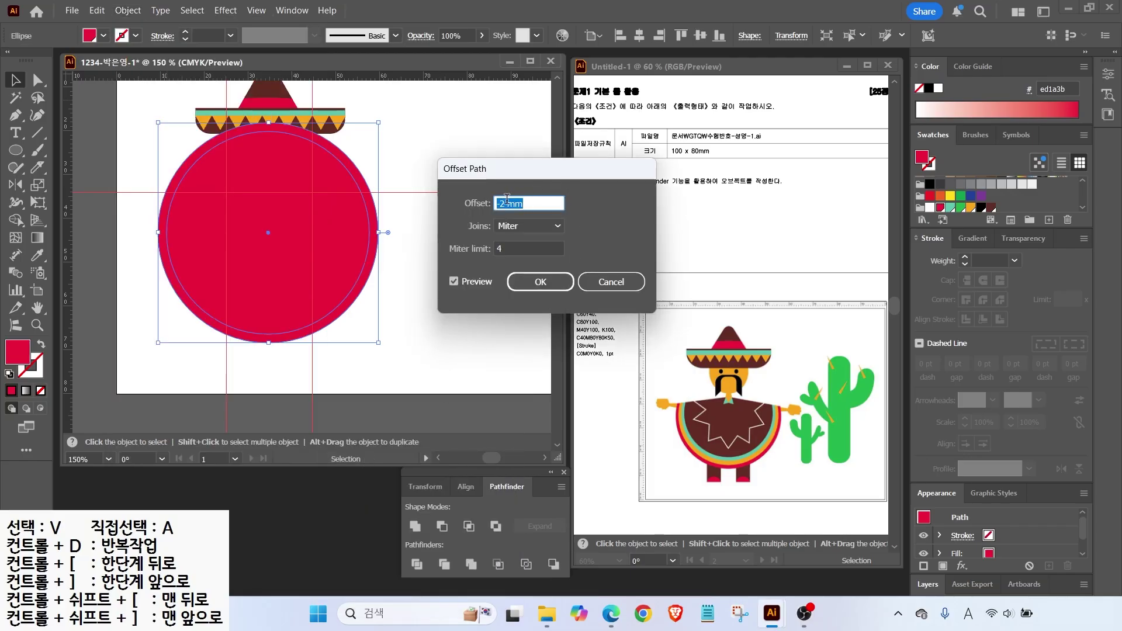
type("-1.5")
left_click(458, 281)
left_click(459, 282)
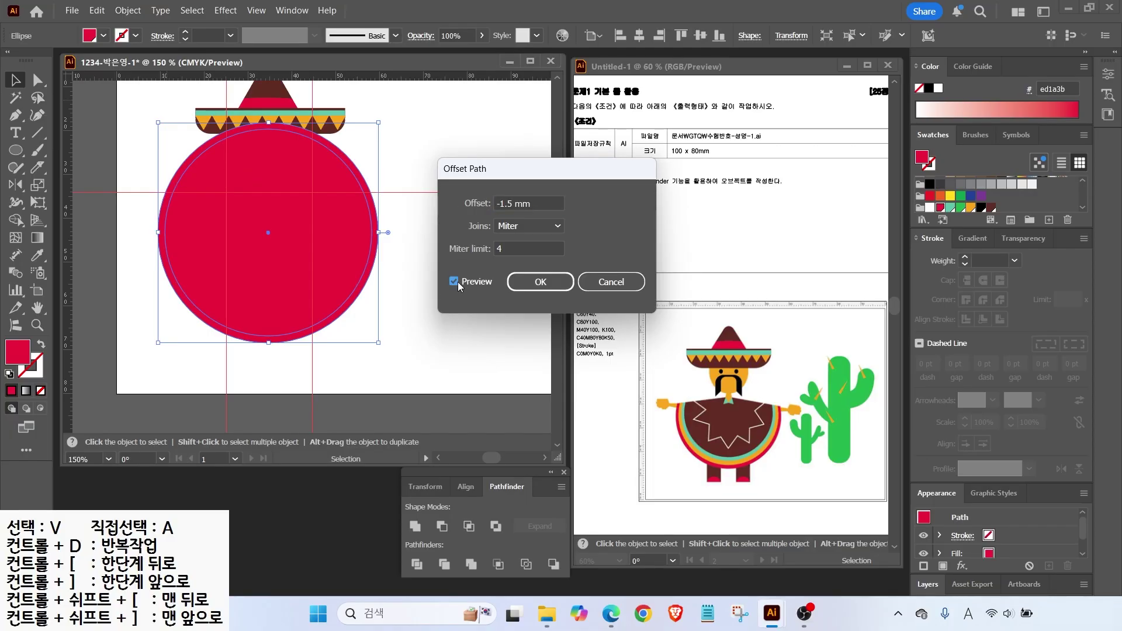
left_click(526, 204)
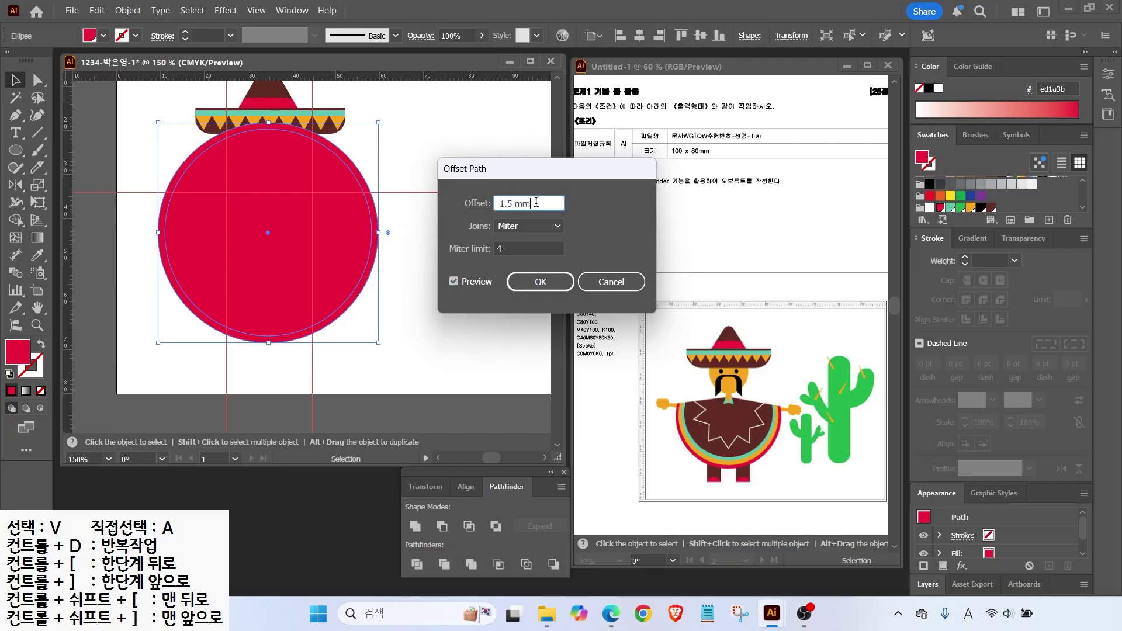
key("Return")
Fill the inset orange, then add two more -1.5 mm offsets filled mint and dark brown.
left_click(970, 208)
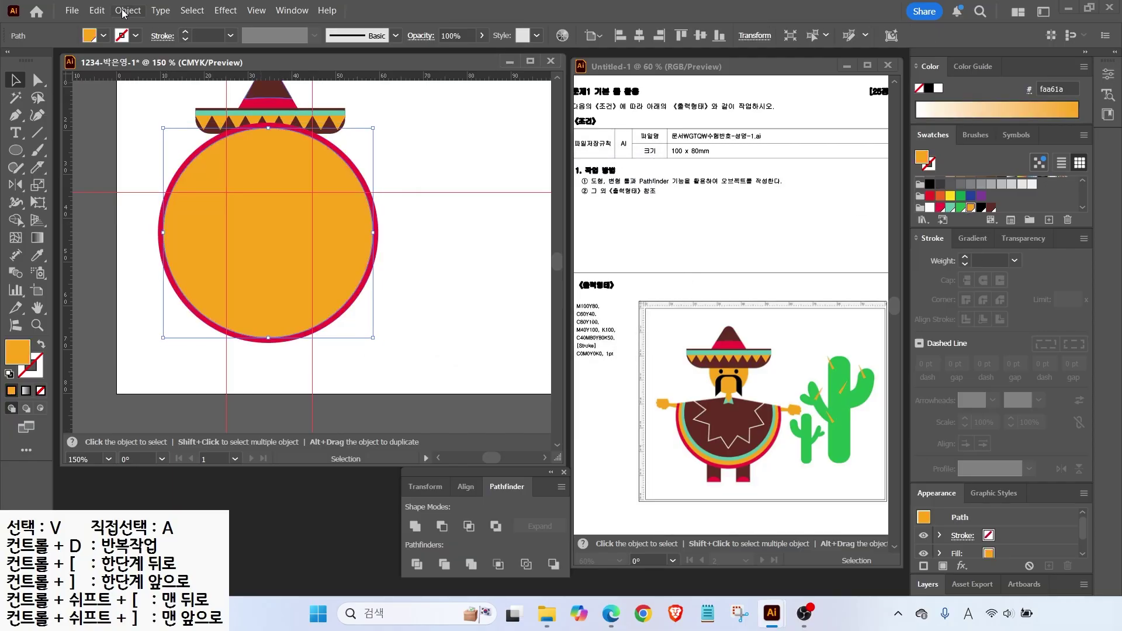
left_click(128, 10)
mouse_move(164, 404)
left_click(351, 459)
left_click(535, 282)
left_click(951, 207)
left_click(128, 10)
mouse_move(152, 406)
left_click(359, 459)
left_click(535, 281)
left_click(991, 208)
left_click(385, 325)
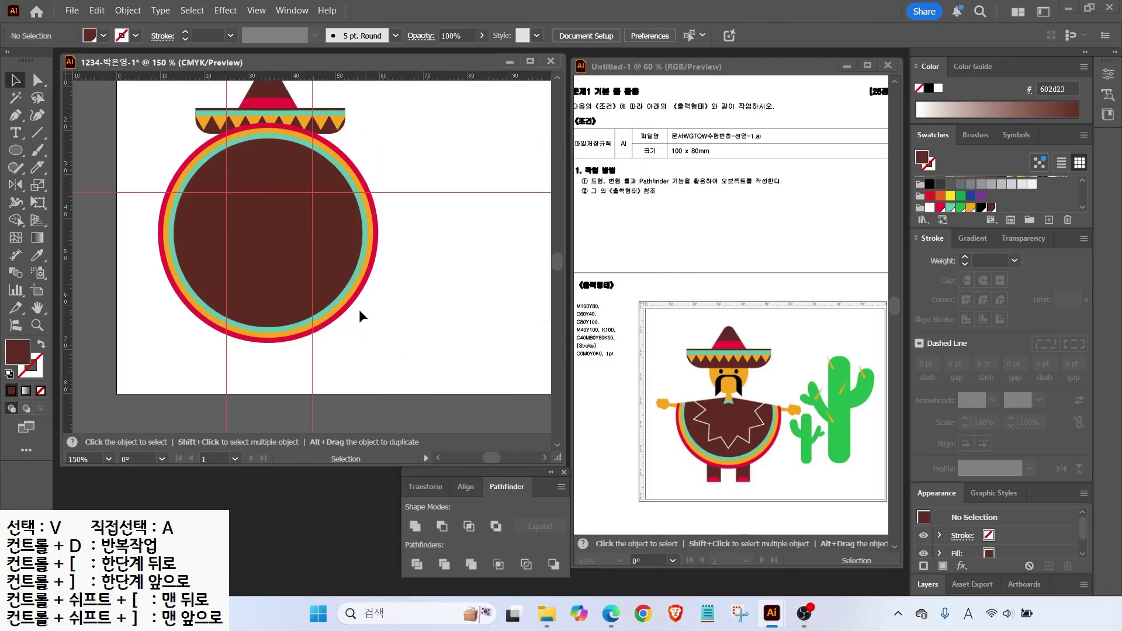
left_click(204, 193)
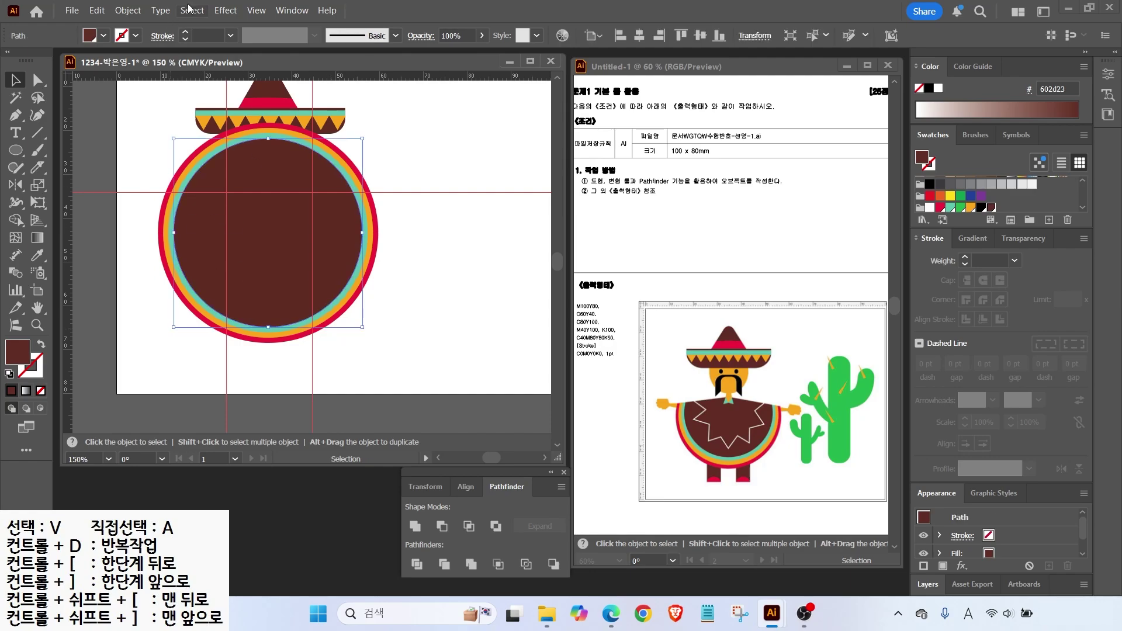
Offset the brown circle inward by -4 mm and give the copy a white outline with no fill.
left_click(134, 12)
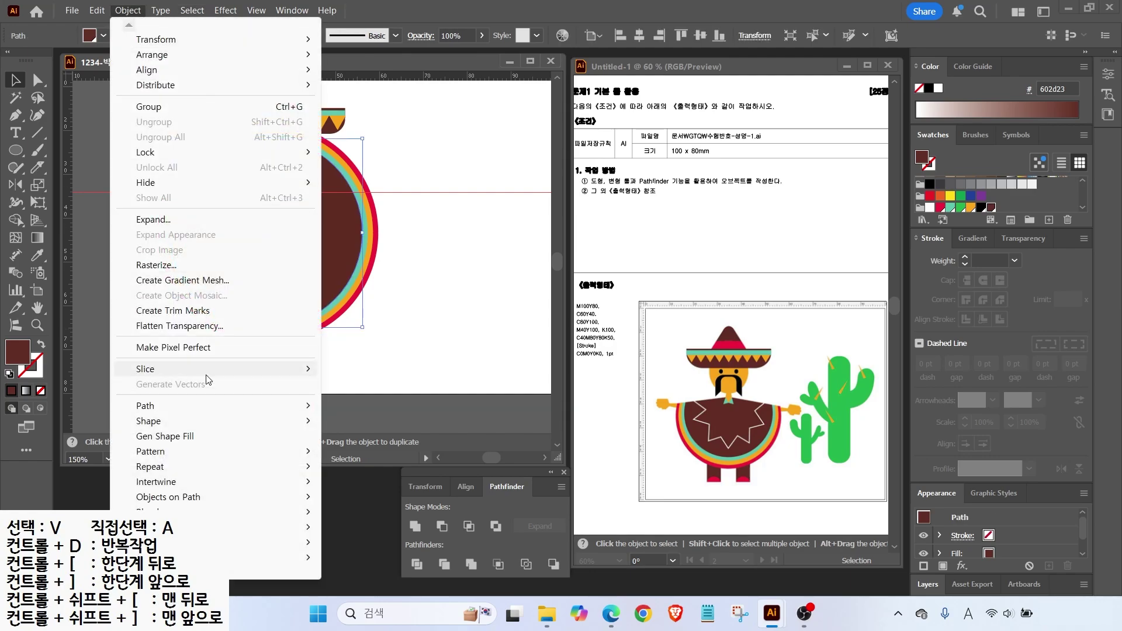
mouse_move(195, 409)
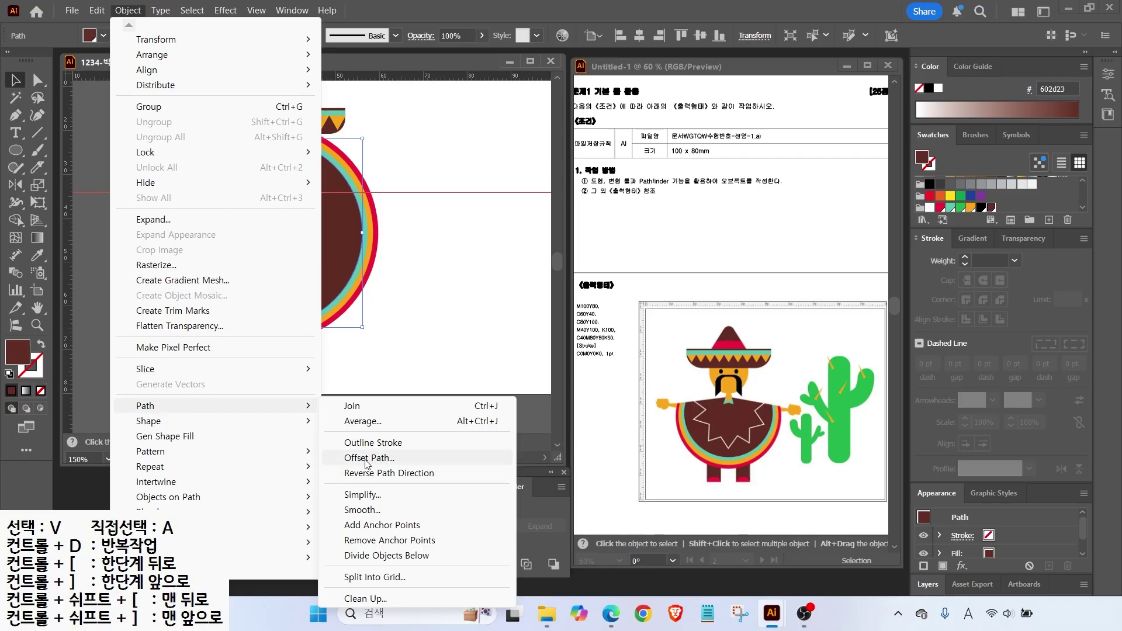
left_click(397, 458)
type("-")
key("Tab")
left_click(540, 282)
key("shift+x")
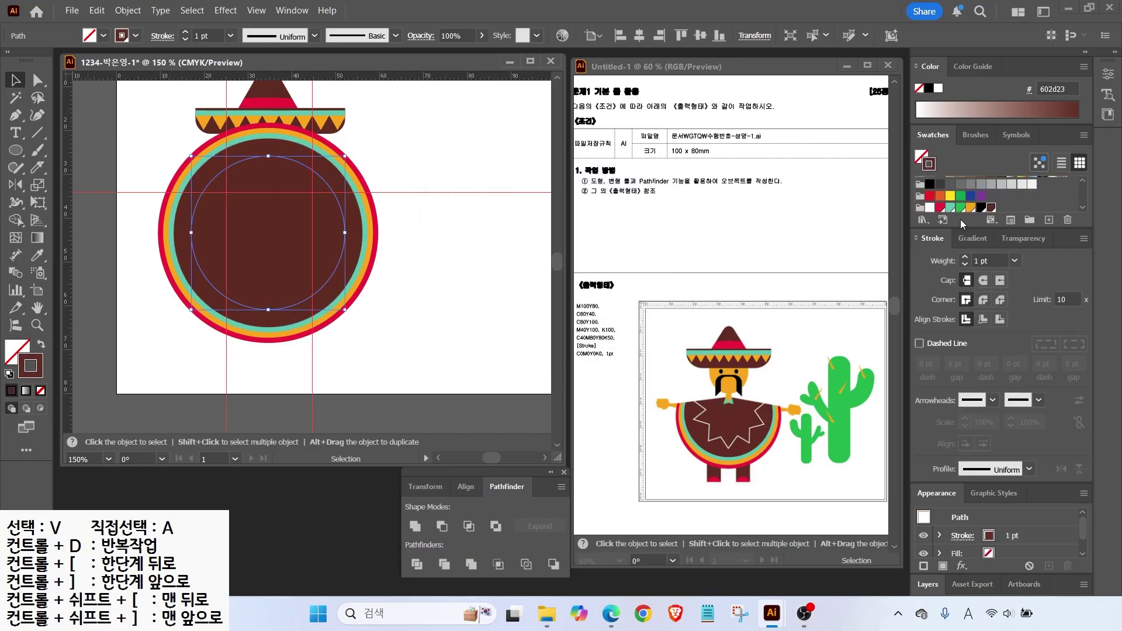
left_click(929, 207)
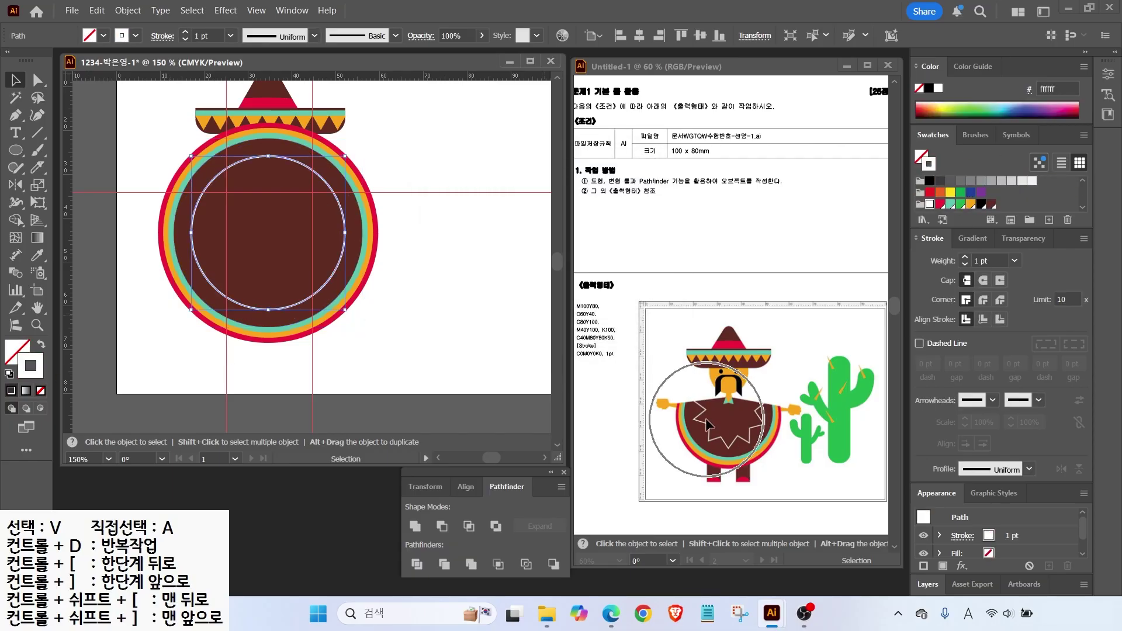
left_click(228, 8)
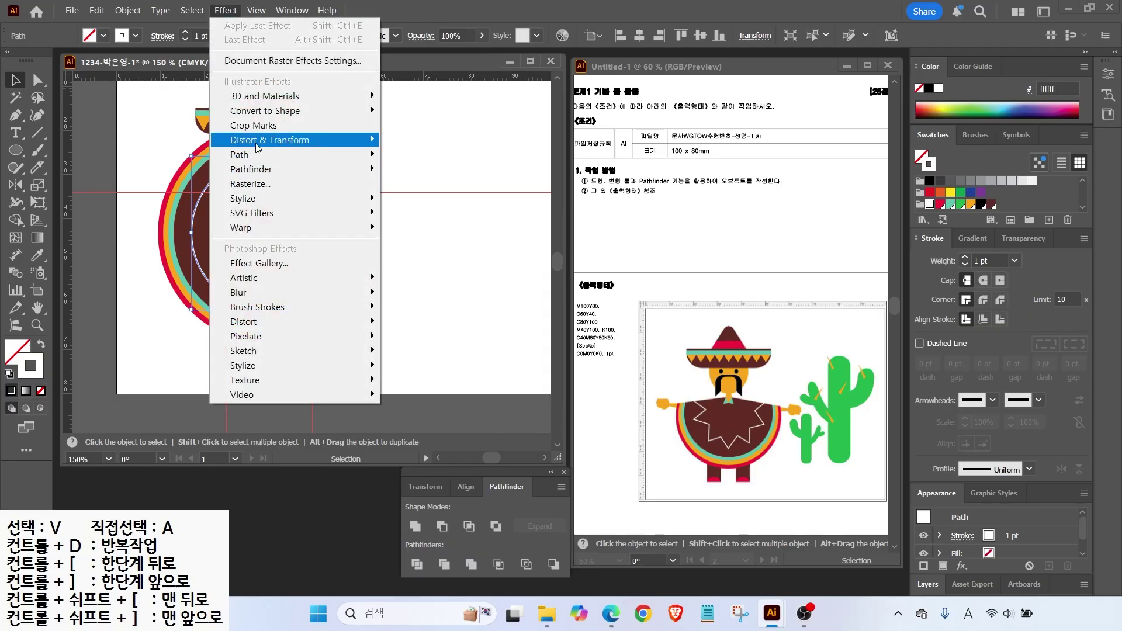
mouse_move(258, 149)
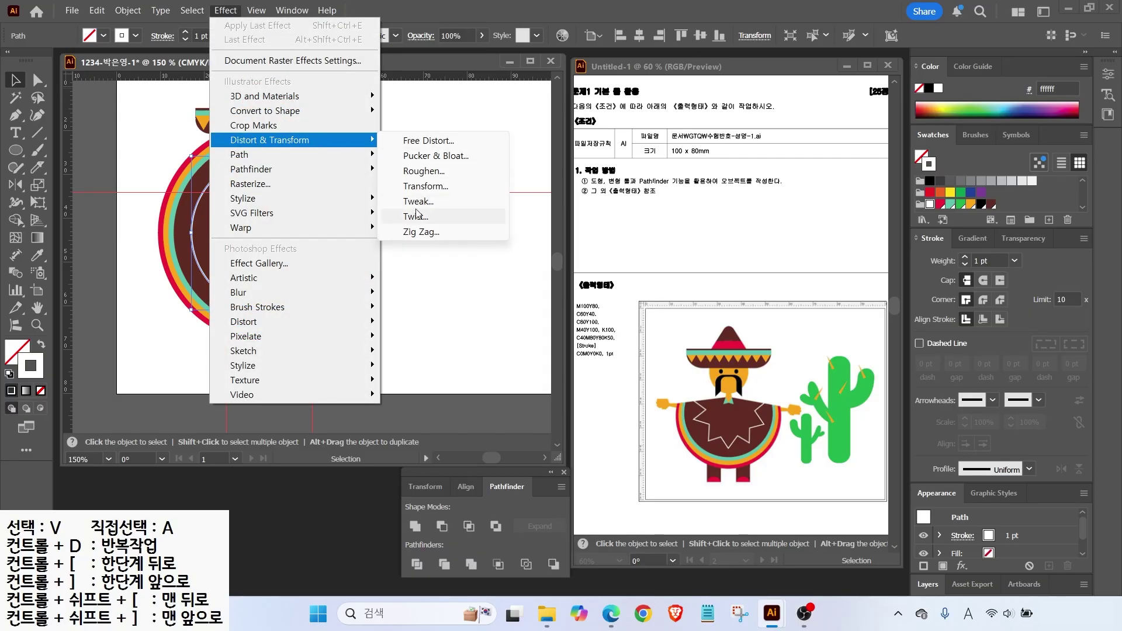
Apply a Zig Zag effect of size 2.82 mm to the white circle.
left_click(412, 233)
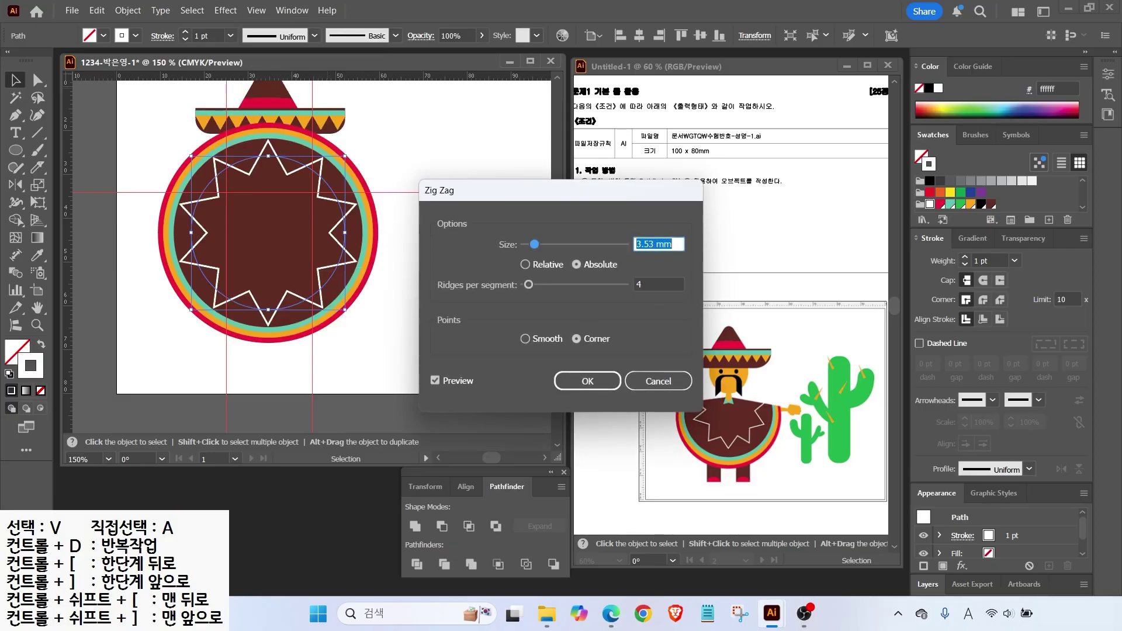
left_click_drag(536, 245, 532, 243)
left_click_drag(529, 286, 529, 285)
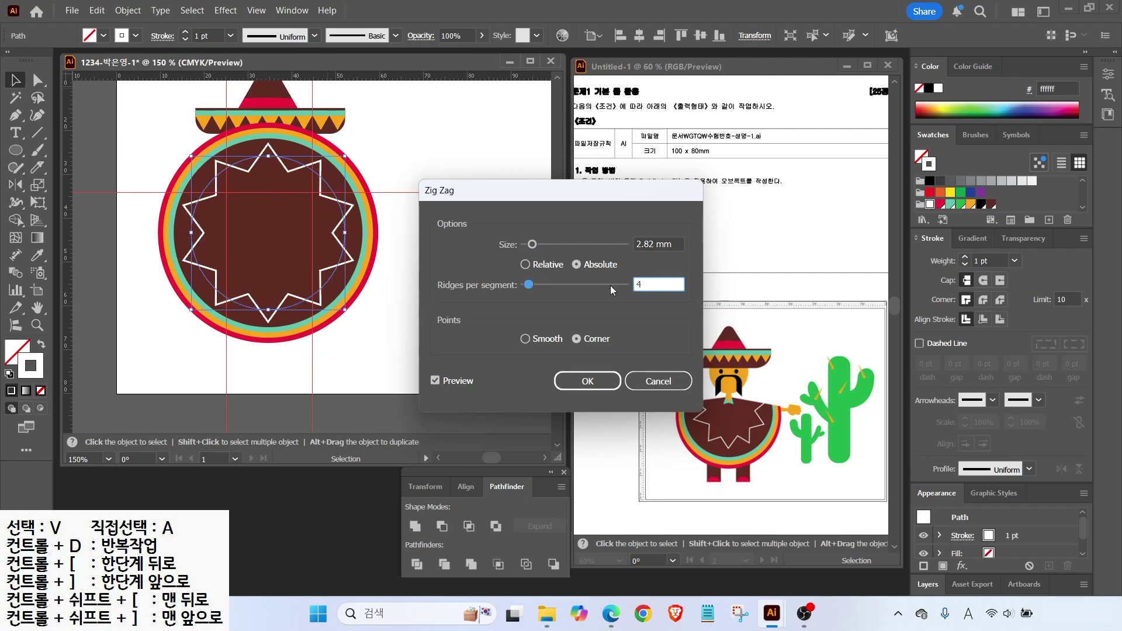
left_click(588, 381)
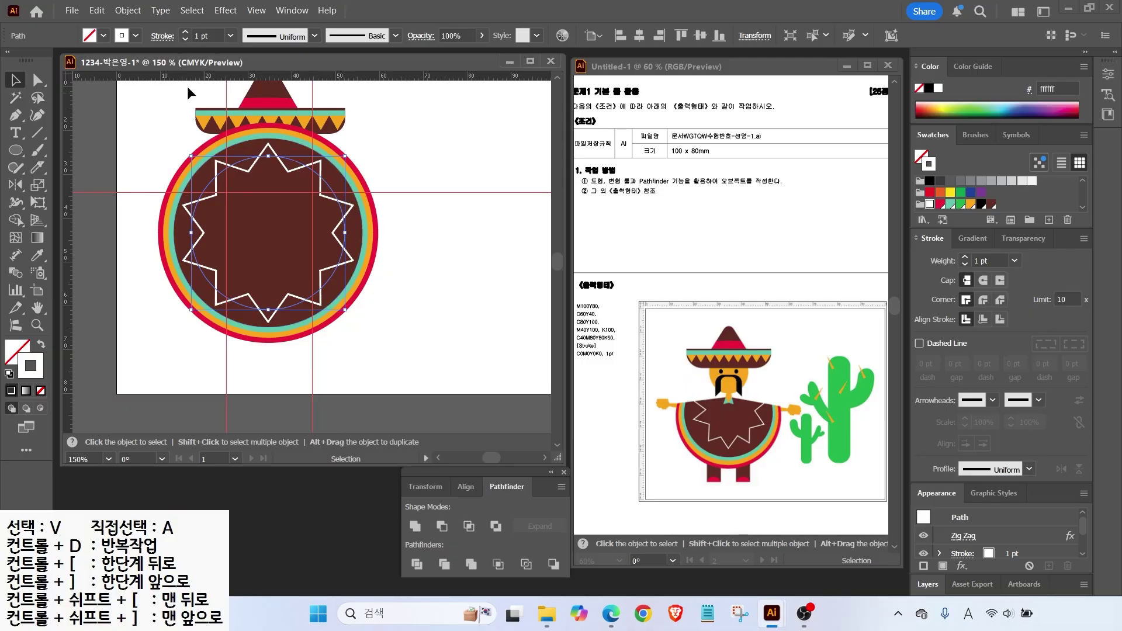
Expand the zigzag appearance into a plain path and scale the star down from its centre.
left_click(128, 10)
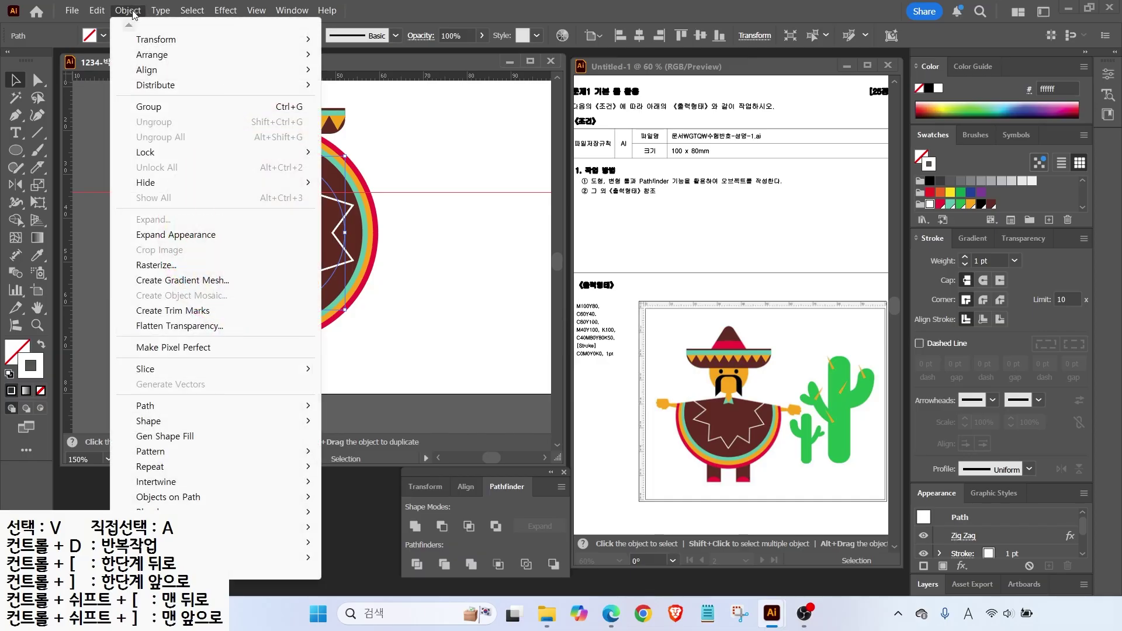
left_click(181, 236)
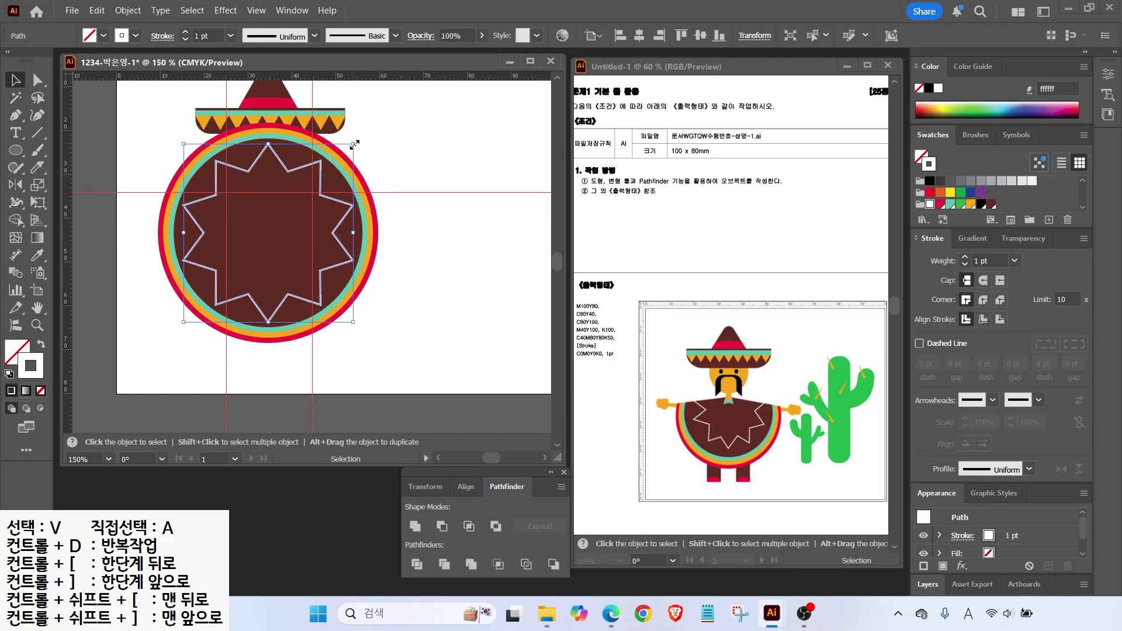
key("alt")
mouse_move(353, 143)
left_mouse_down()
mouse_move(375, 120)
mouse_move(345, 143)
left_mouse_up()
left_click(450, 146)
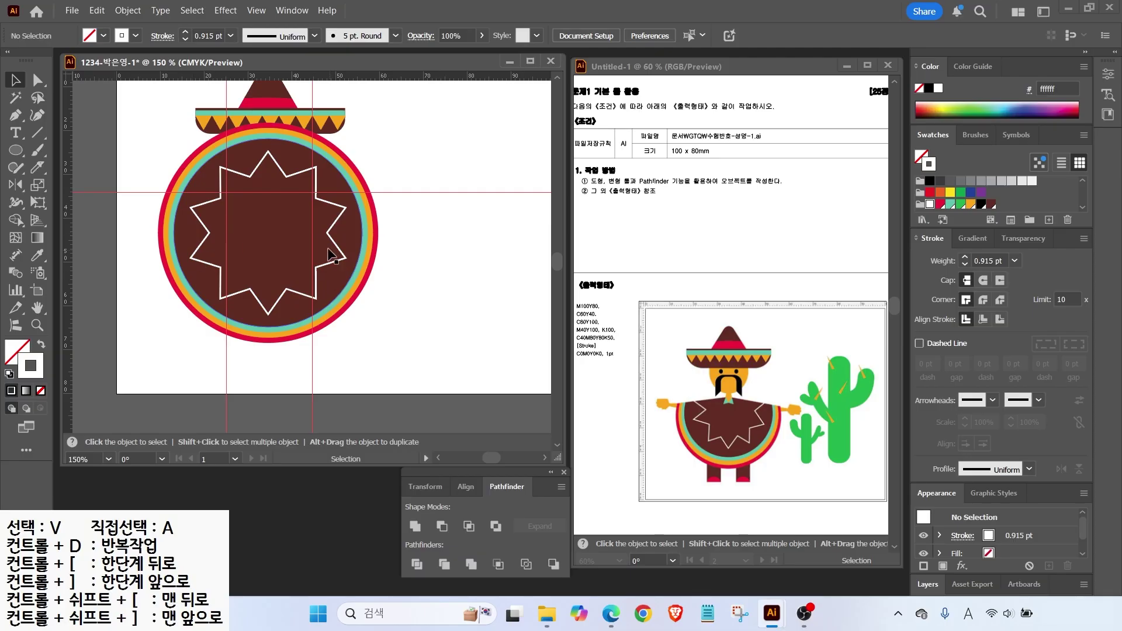
left_click(208, 230)
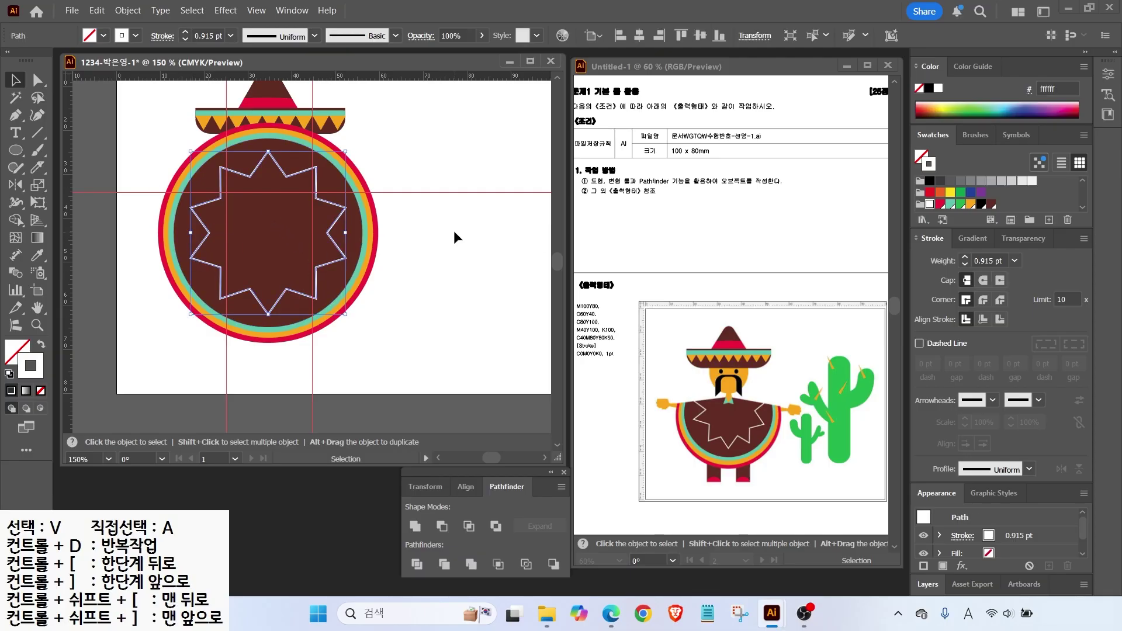
Pen a three-point line across the circle, peaking above its centre.
left_click(38, 132)
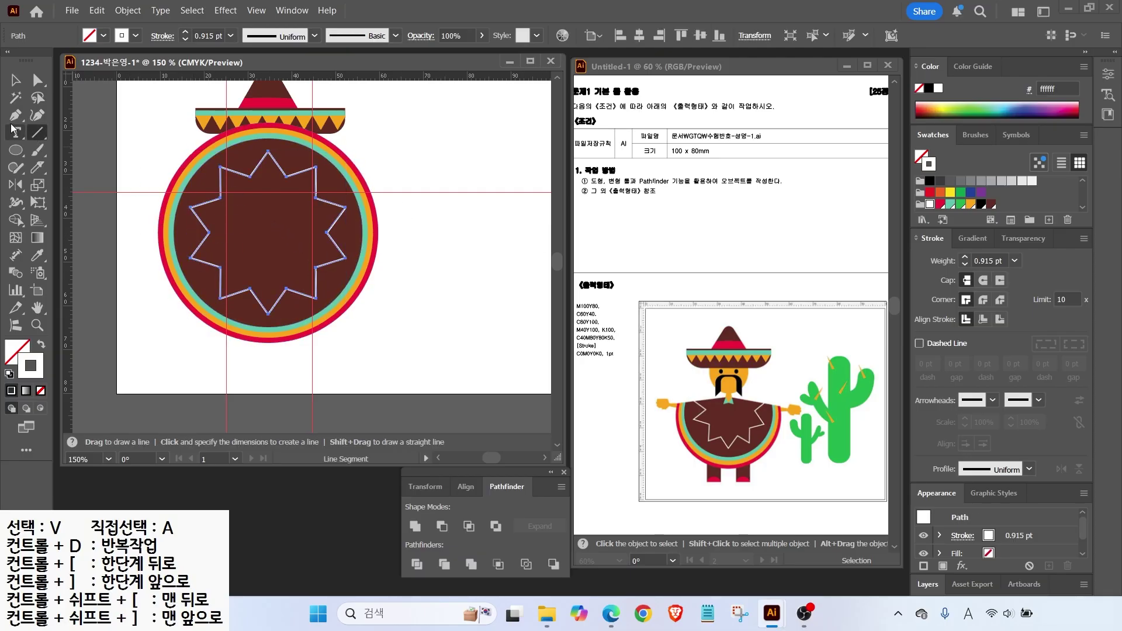
left_click_drag(142, 243, 335, 244)
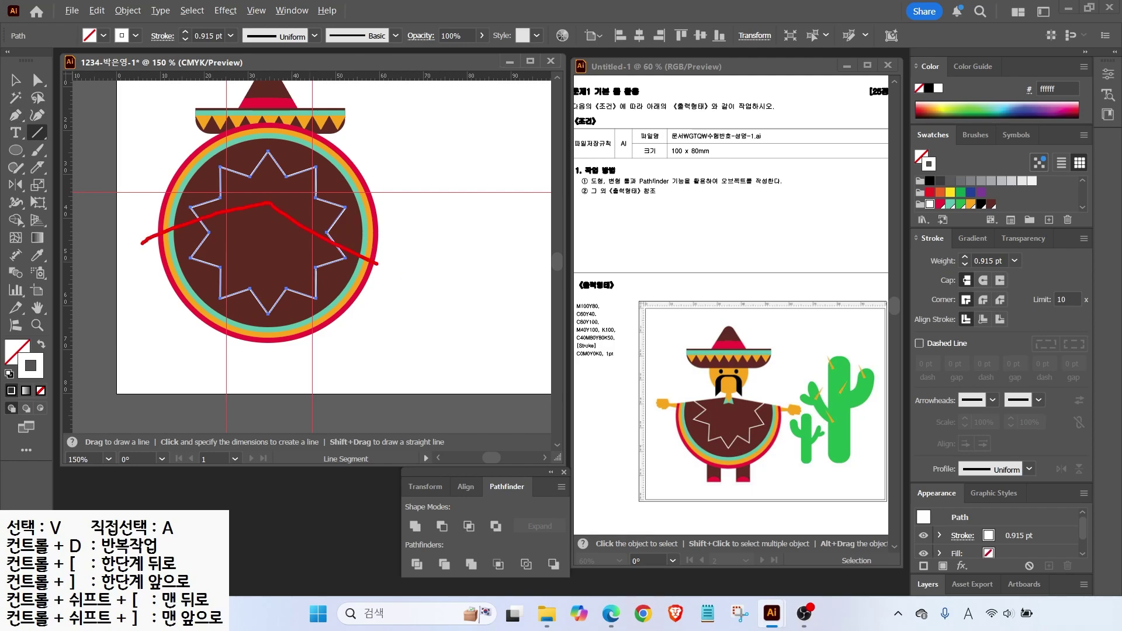
key("Escape")
left_click(15, 115)
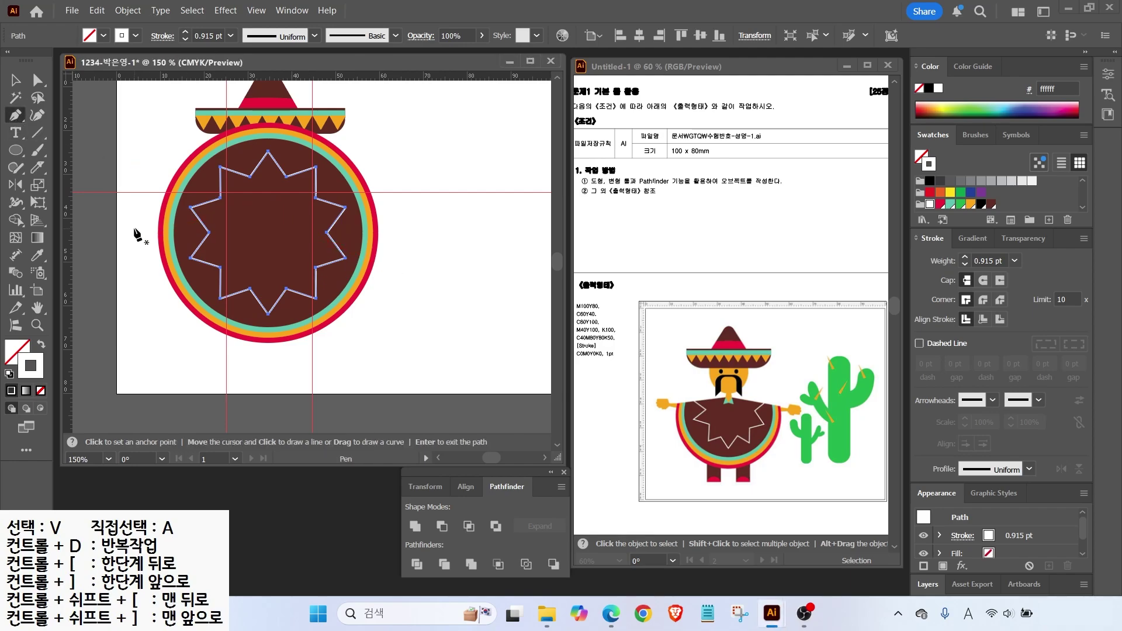
left_click(140, 222)
left_click(271, 200)
left_click(416, 205)
key("v")
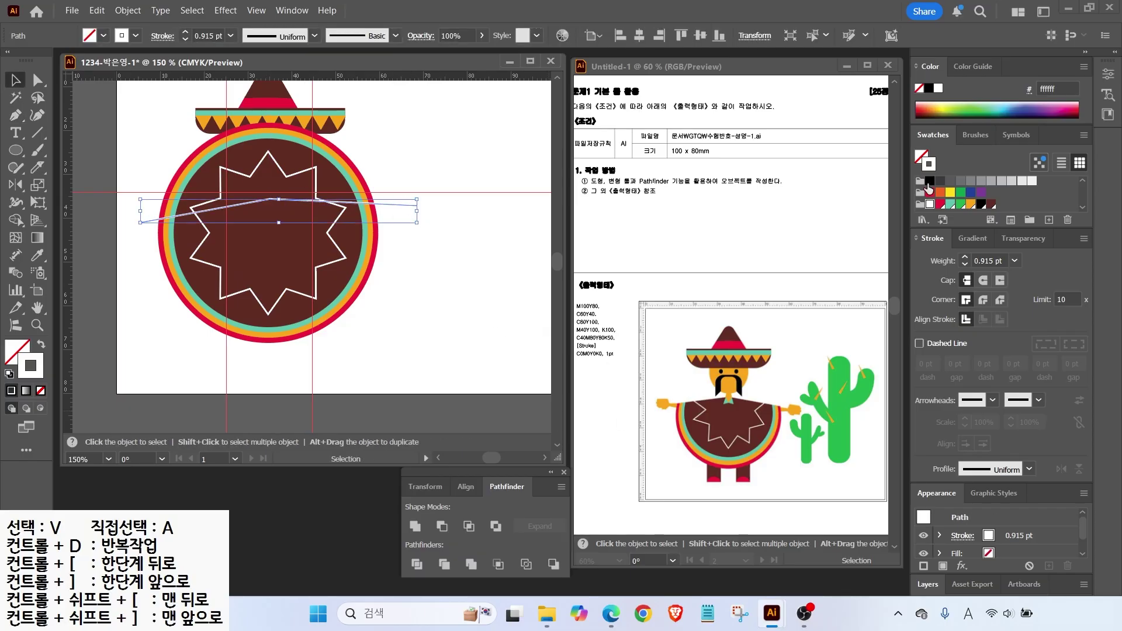
left_click(456, 107)
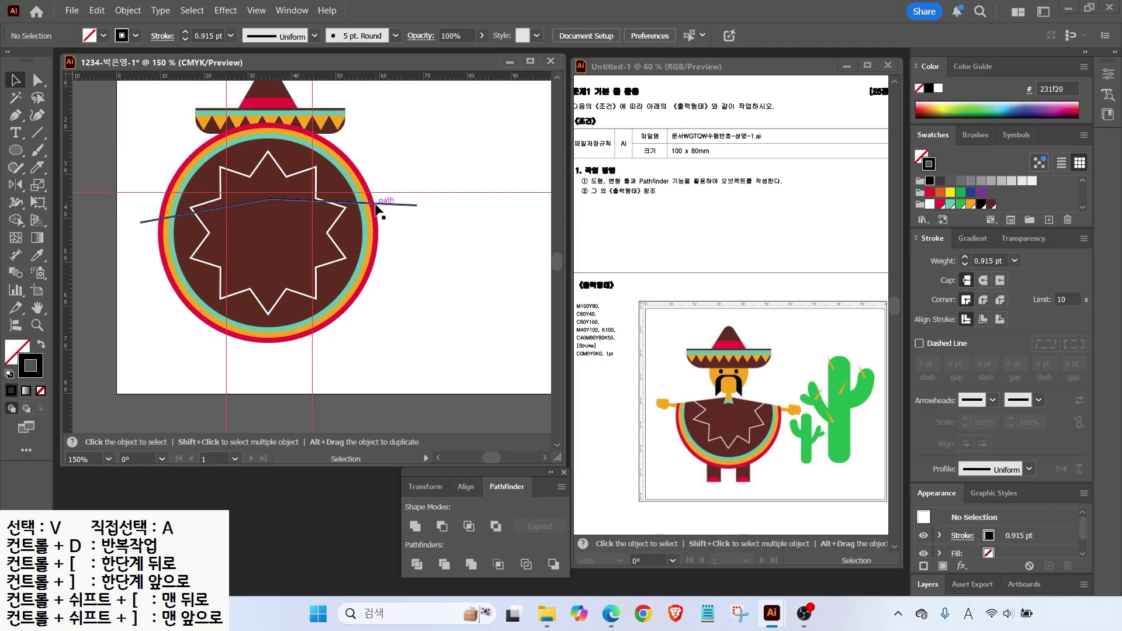
Select the line with the circles and apply Pathfinder Divide.
left_click_drag(357, 202, 358, 203)
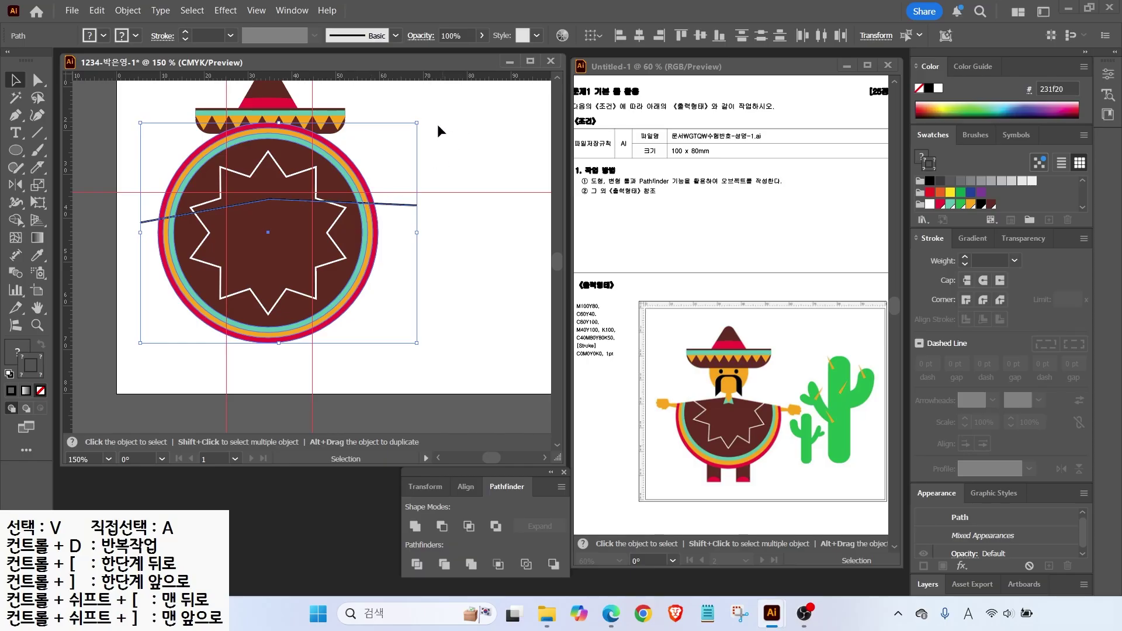
left_click(415, 566)
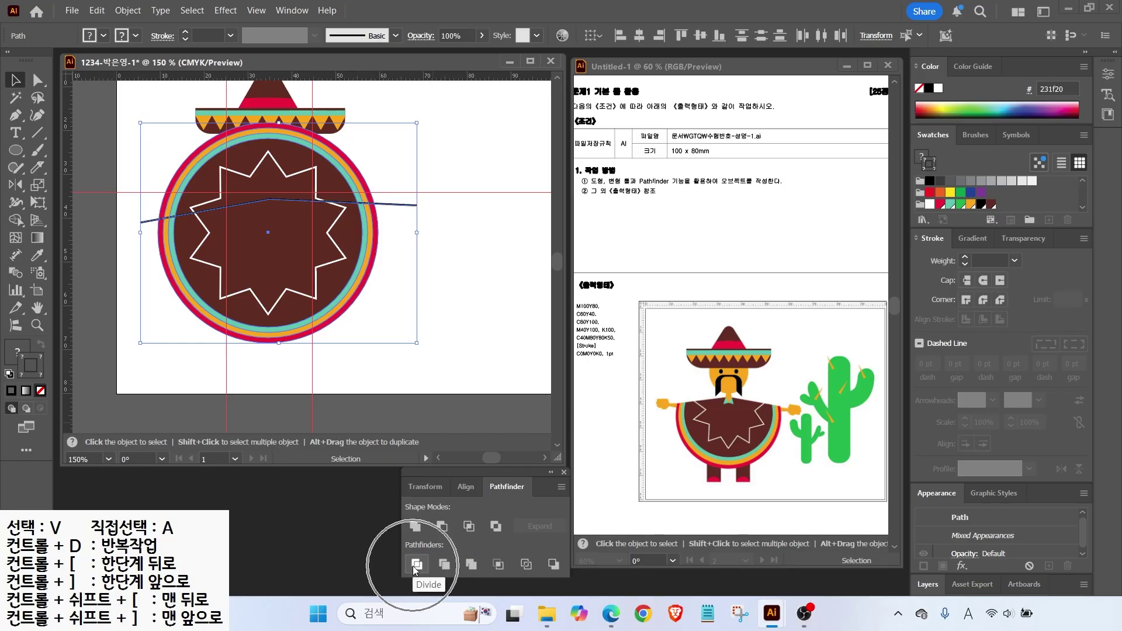
left_click(416, 565)
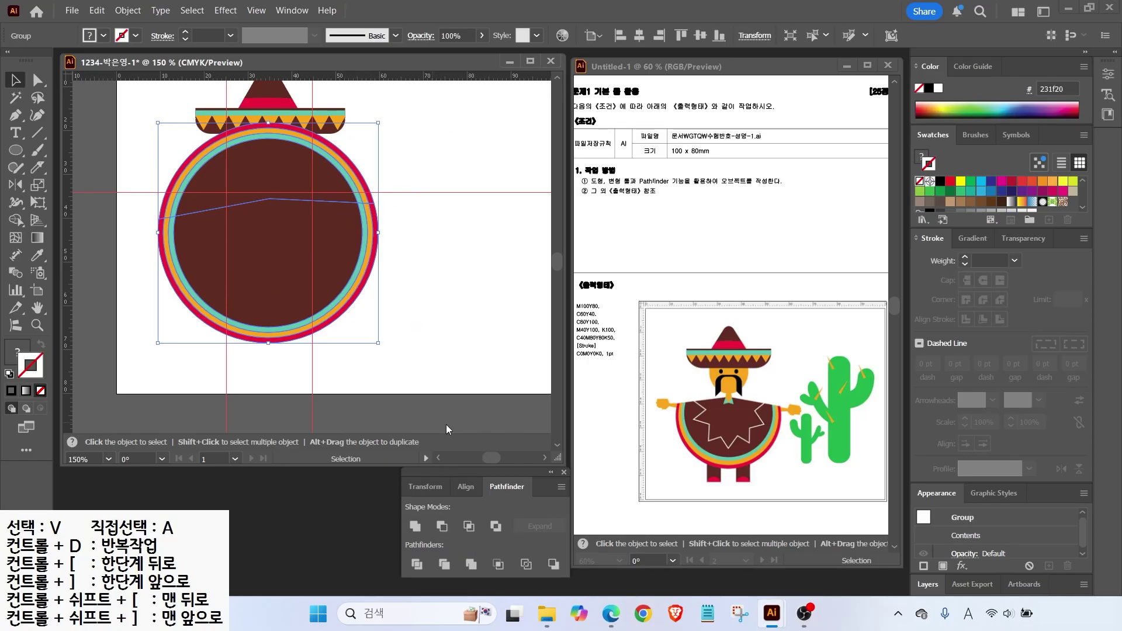
Delete the anchor points on the circle's upper arc to cut off its top.
left_click(182, 214)
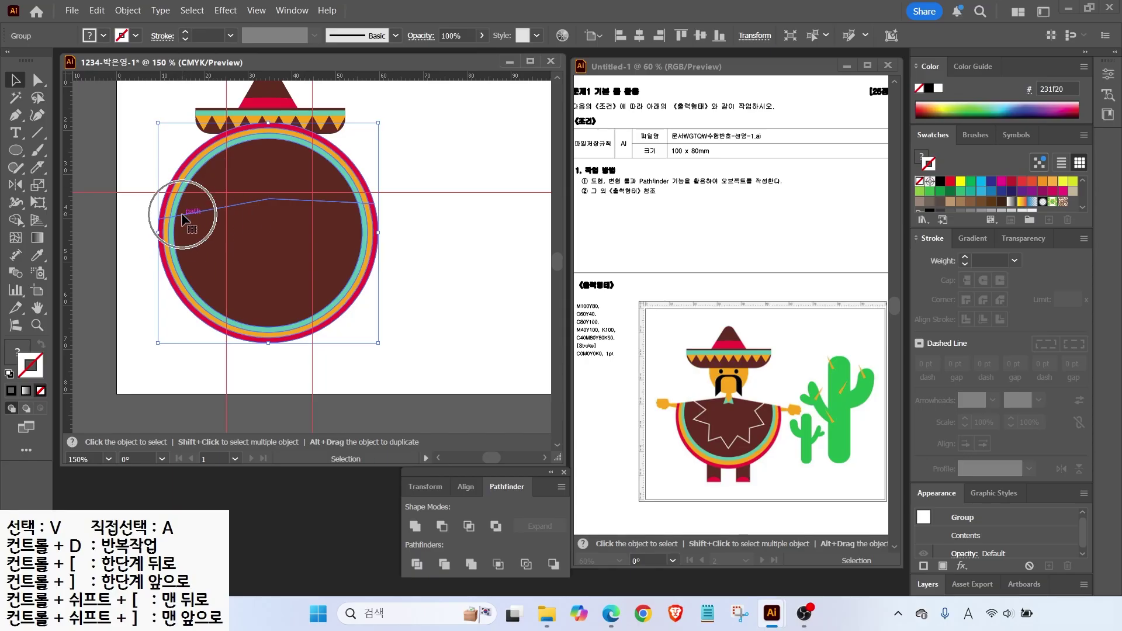
left_click(37, 80)
left_click_drag(168, 167, 193, 190)
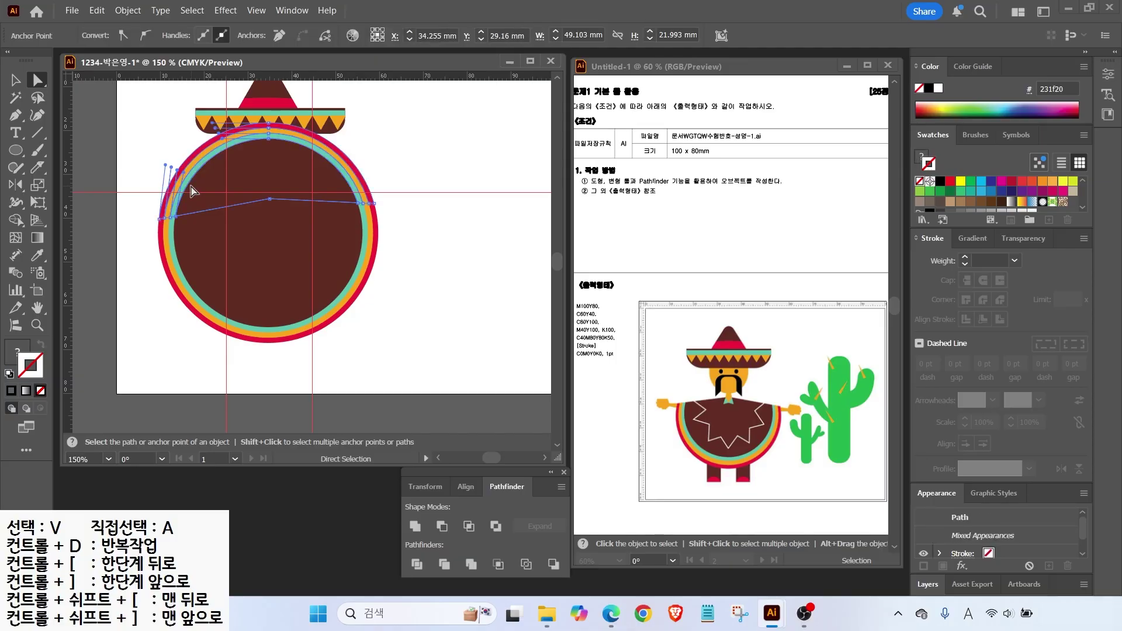
key("Delete")
left_click_drag(366, 154, 341, 169)
key("ctrl+z")
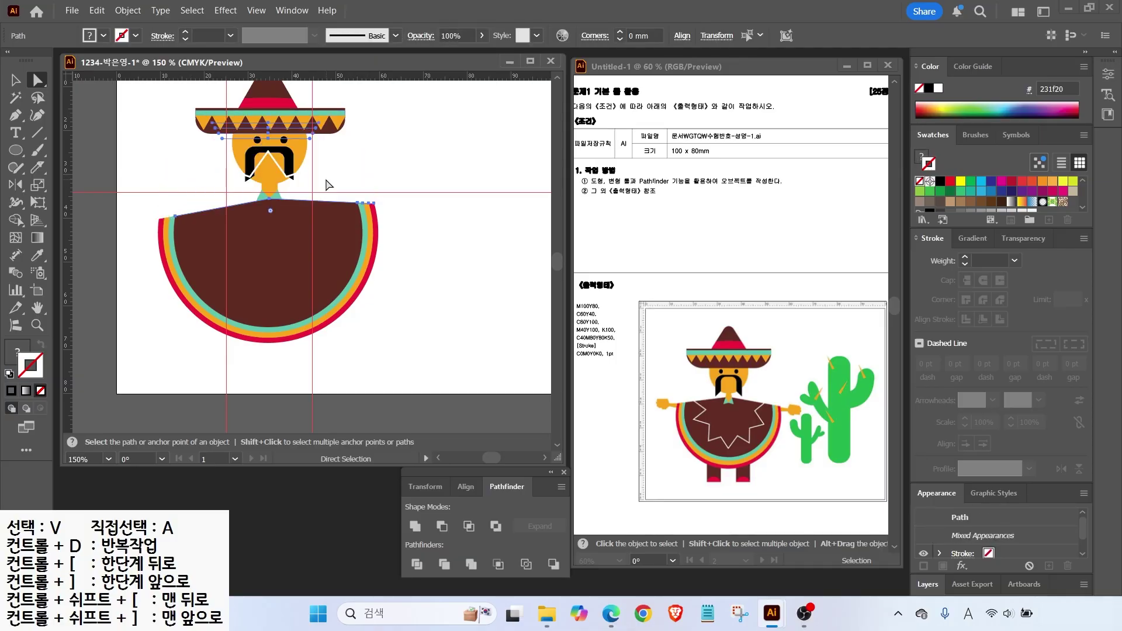
Delete the stray white triangle sitting over the mustache.
left_click(15, 80)
left_click(242, 180)
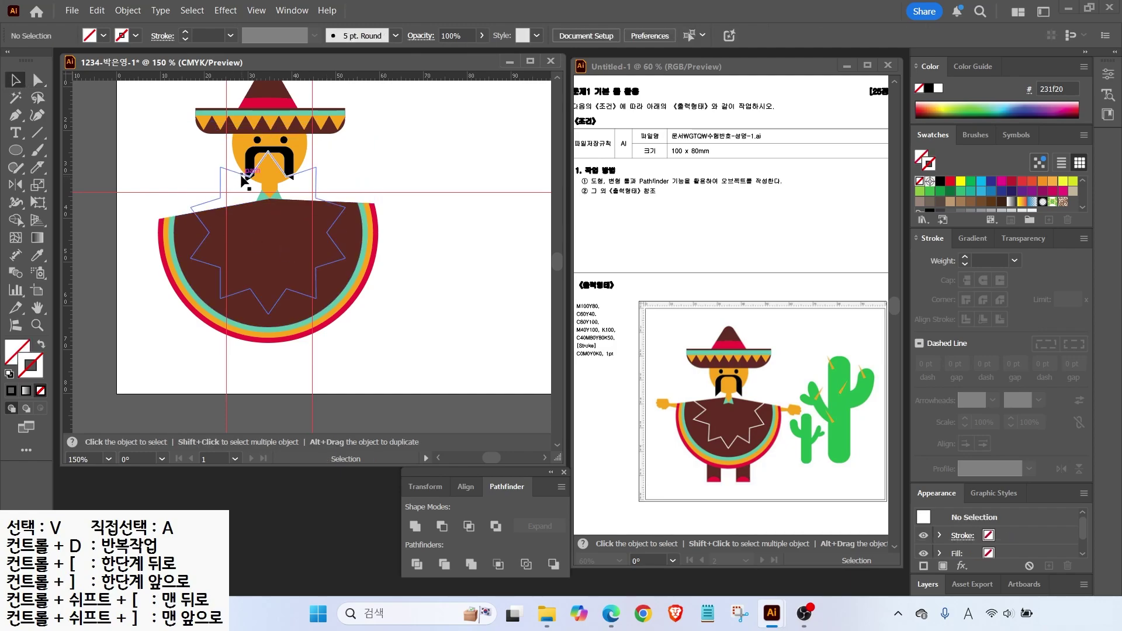
left_click(242, 181)
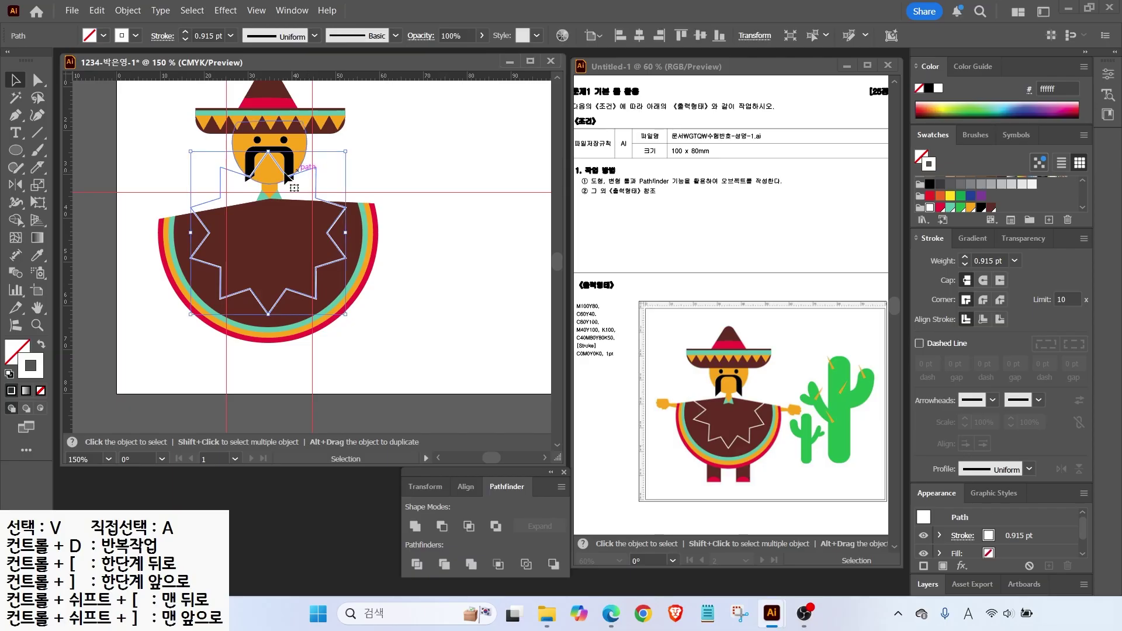
left_click(37, 80)
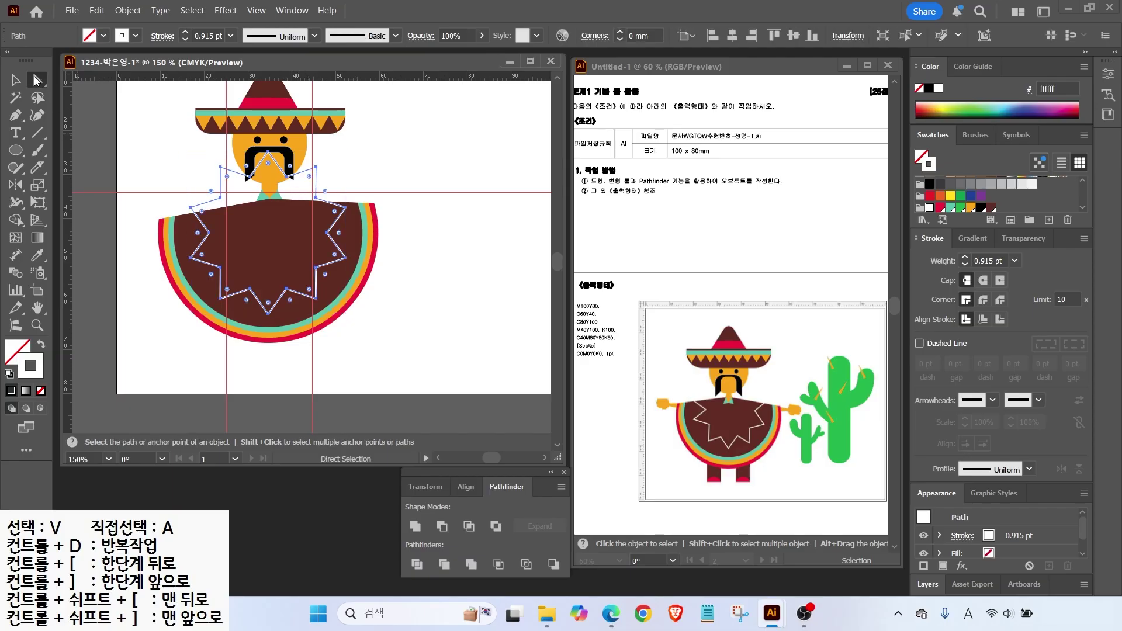
left_click(206, 204)
left_click(244, 183)
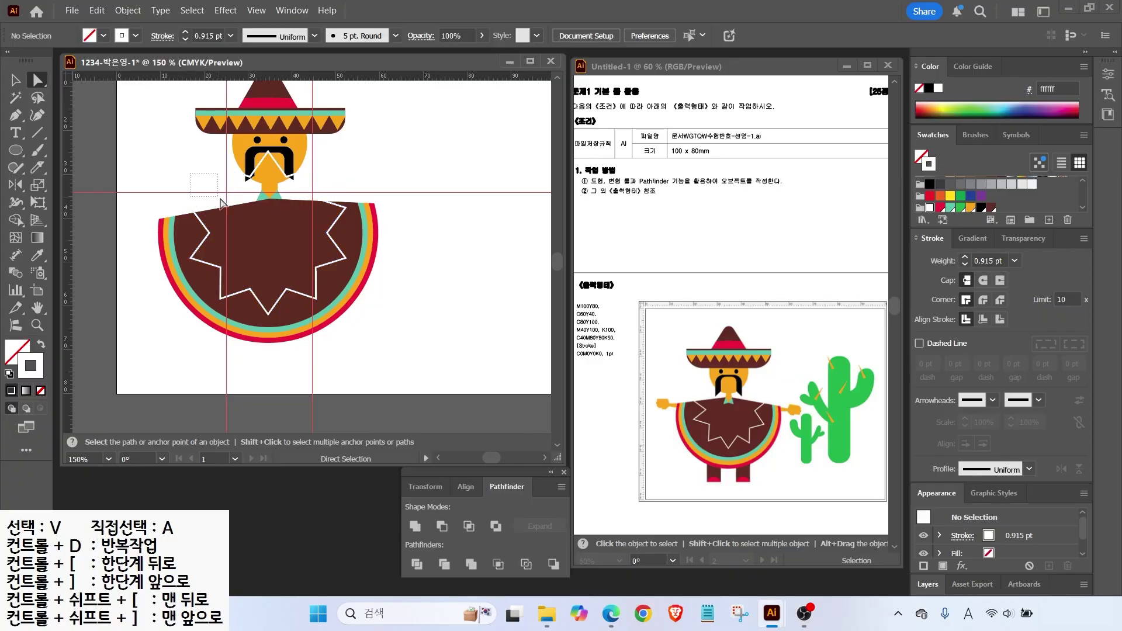
left_click(247, 175)
key("Delete")
Send the poncho and star outline to the back, behind the man's head.
key("v")
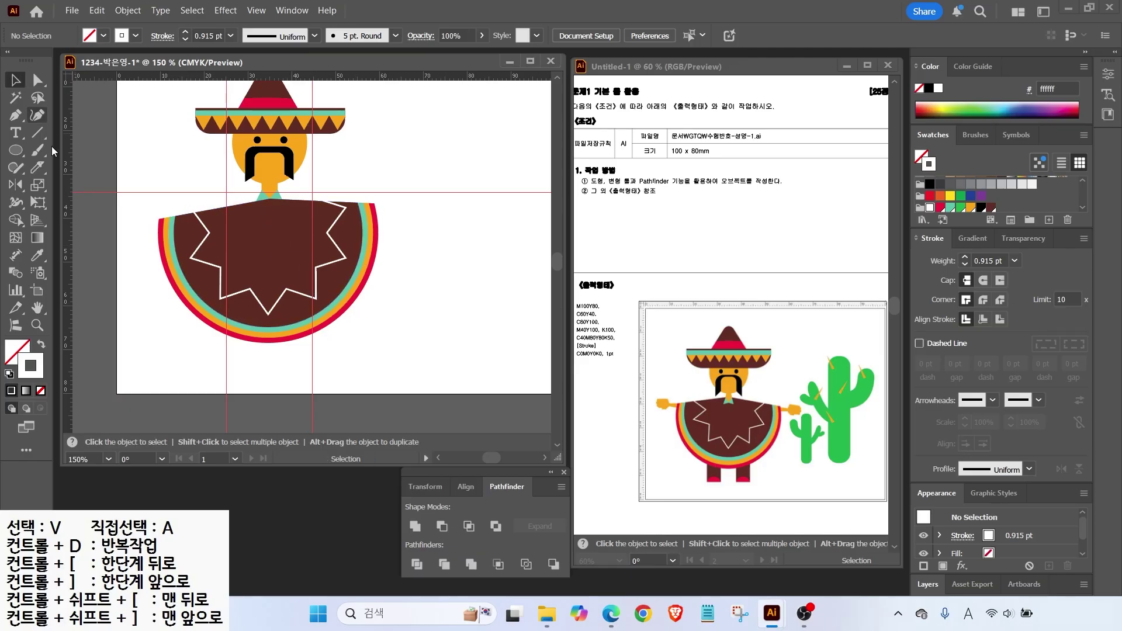
left_click(193, 234)
right_click(286, 296)
mouse_move(335, 526)
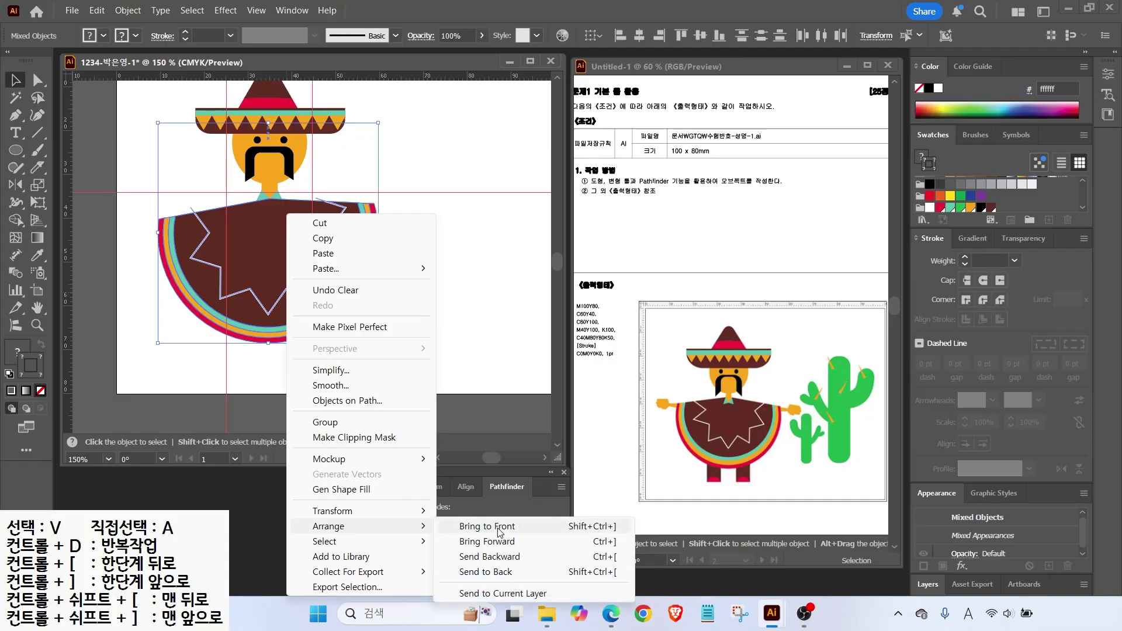
left_click(491, 572)
left_click(463, 324)
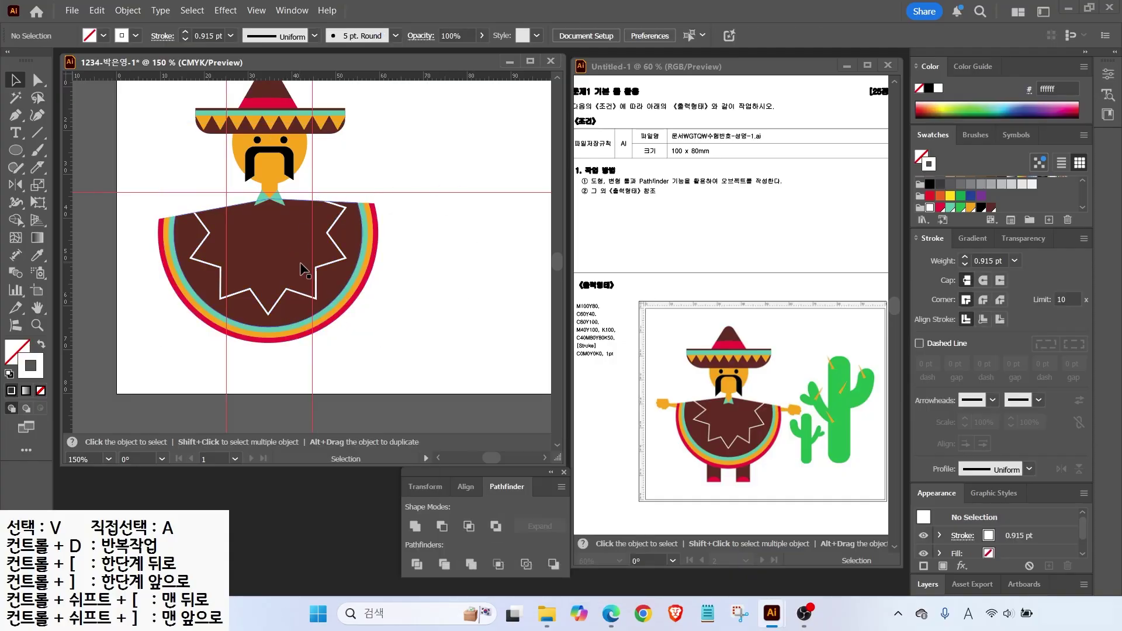
Move the poncho up slightly and rotate it so it sits level.
left_click(353, 242)
left_click_drag(351, 237, 350, 229)
left_click_drag(398, 156, 396, 216)
left_click(395, 216)
Draw a brown, stroke-free rectangle leg and move it up under the poncho.
mouse_move(15, 151)
left_mouse_down()
mouse_move(76, 185)
mouse_move(71, 150)
left_mouse_up()
key("d")
left_click_drag(215, 316, 242, 368)
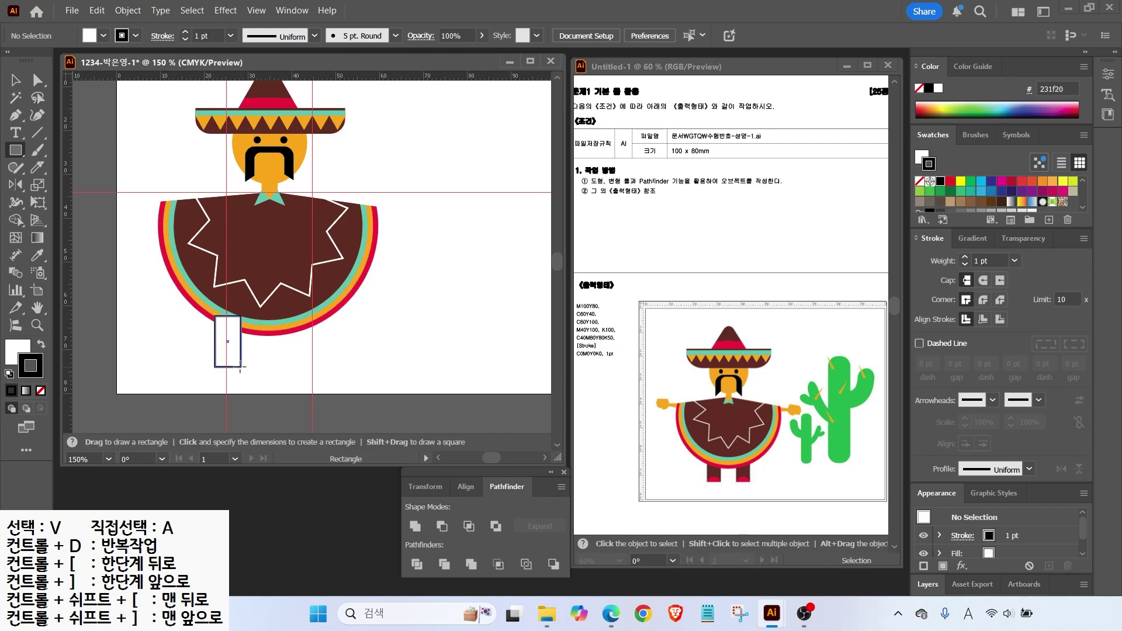
scroll(989, 208, "down", 3)
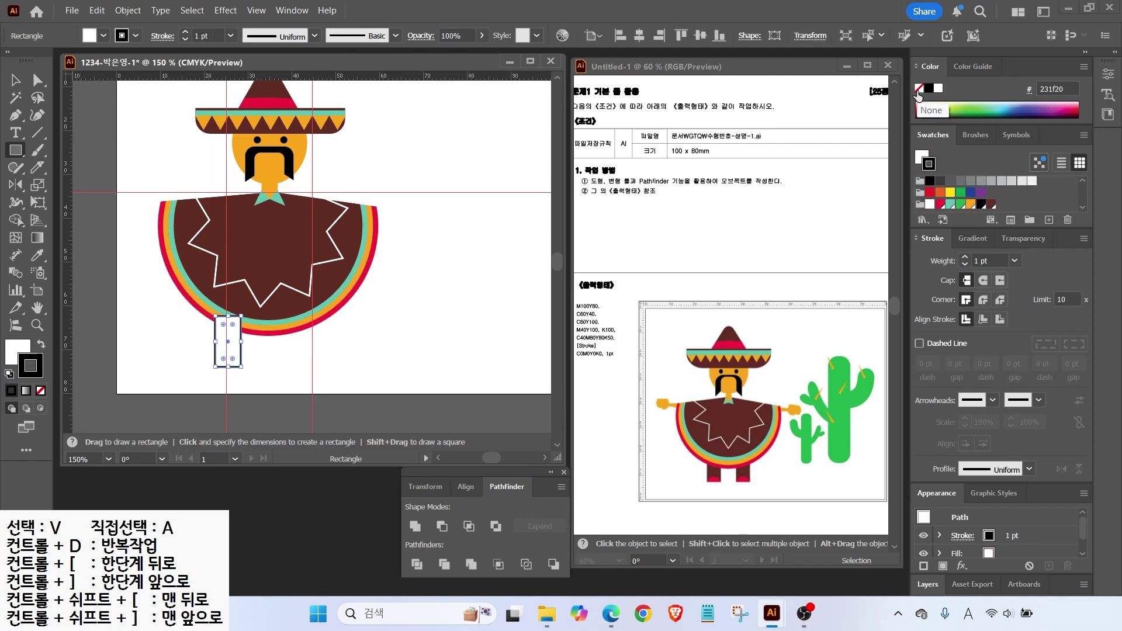
left_click(920, 88)
left_click(922, 158)
scroll(991, 205, "down", 3)
left_click(991, 206)
left_click(991, 205)
key("v")
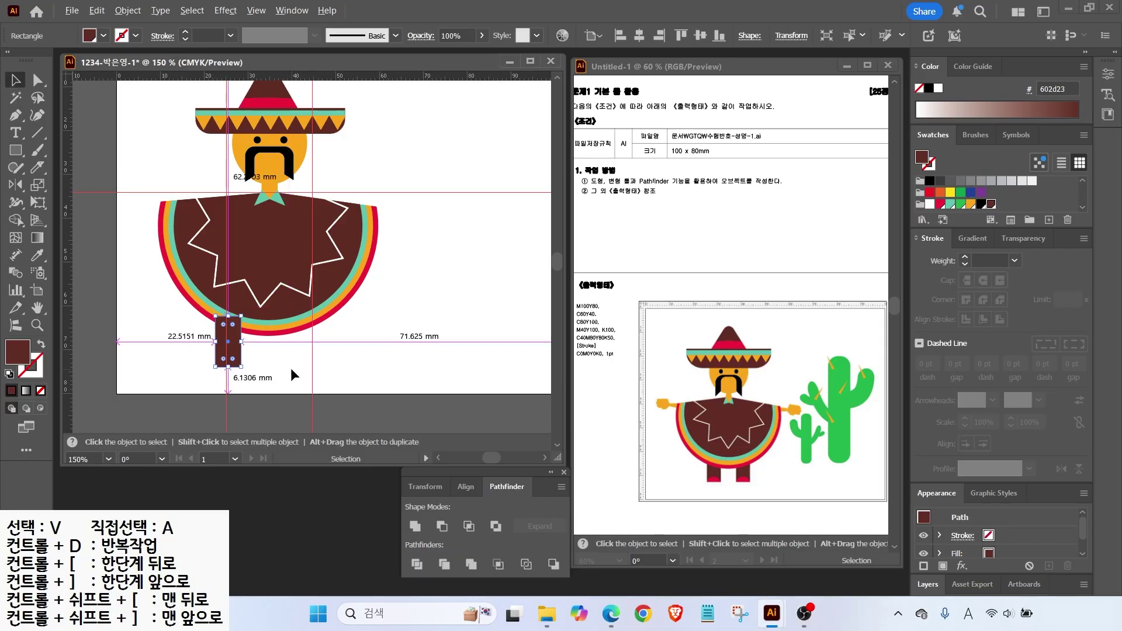
scroll(284, 360, "up", 2)
left_click_drag(186, 330, 186, 322)
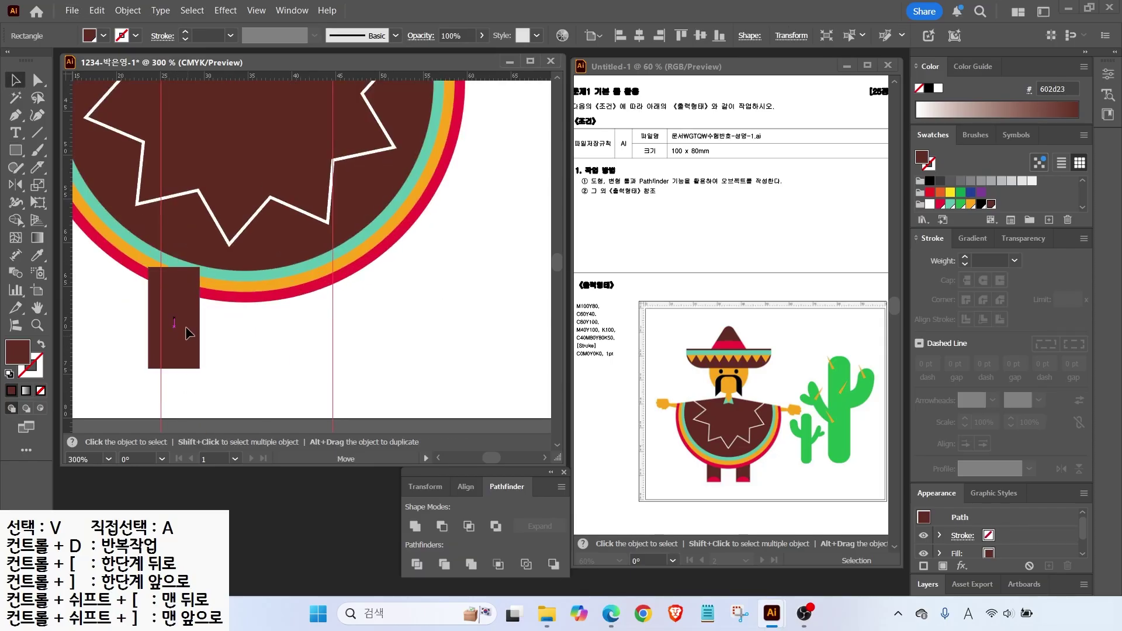
Add a red circle foot at the leg's bottom, Divide it, and delete its lower half.
left_click_drag(15, 151, 58, 186)
left_click_drag(149, 349, 200, 399)
key("v")
left_click(940, 204)
left_click(170, 315, "shift")
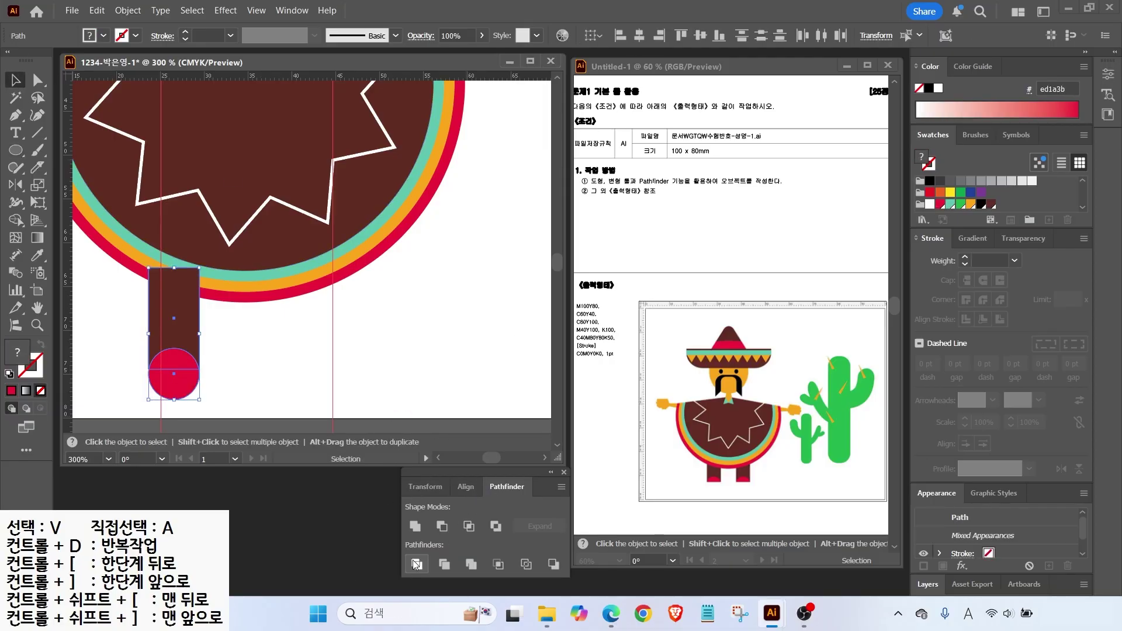
left_click(416, 564)
left_click(37, 79)
left_click(198, 407)
left_click(187, 394)
key("Delete")
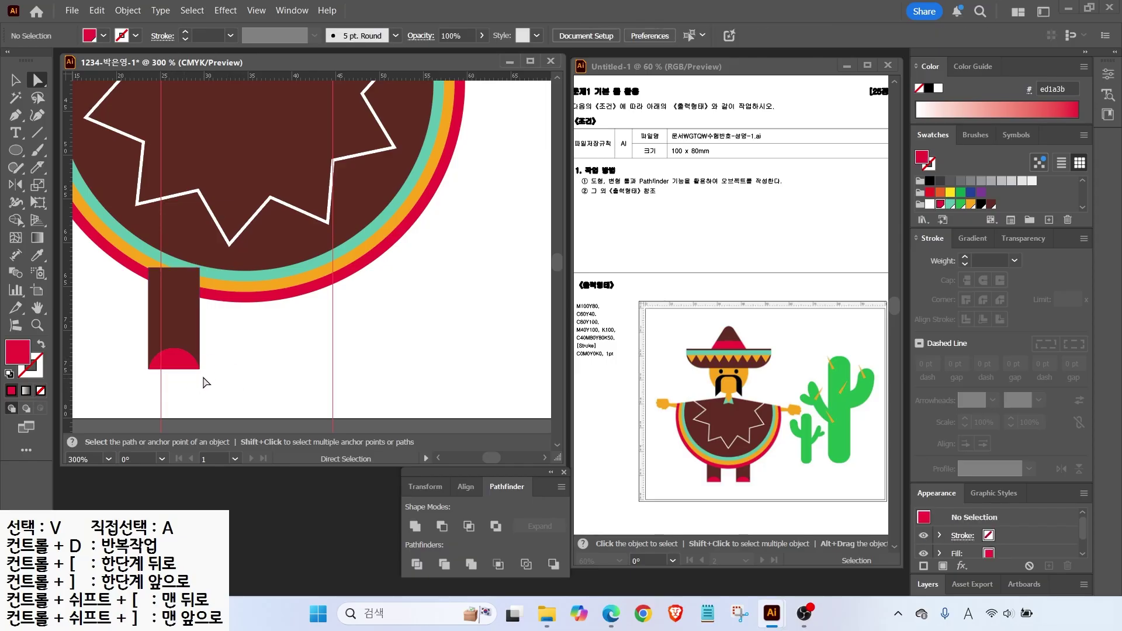
Copy the leg and foot to the right, then send both legs behind the poncho.
left_click_drag(179, 345, 314, 327)
key("v")
left_click(226, 387)
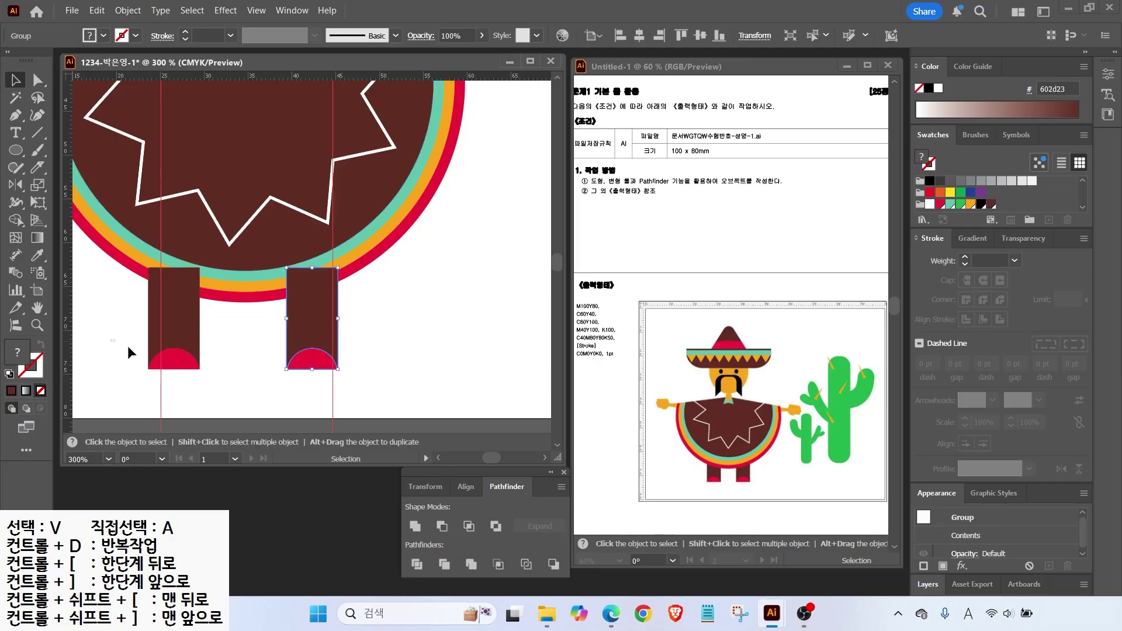
left_click(176, 316, "shift")
right_click(305, 327)
mouse_move(374, 529)
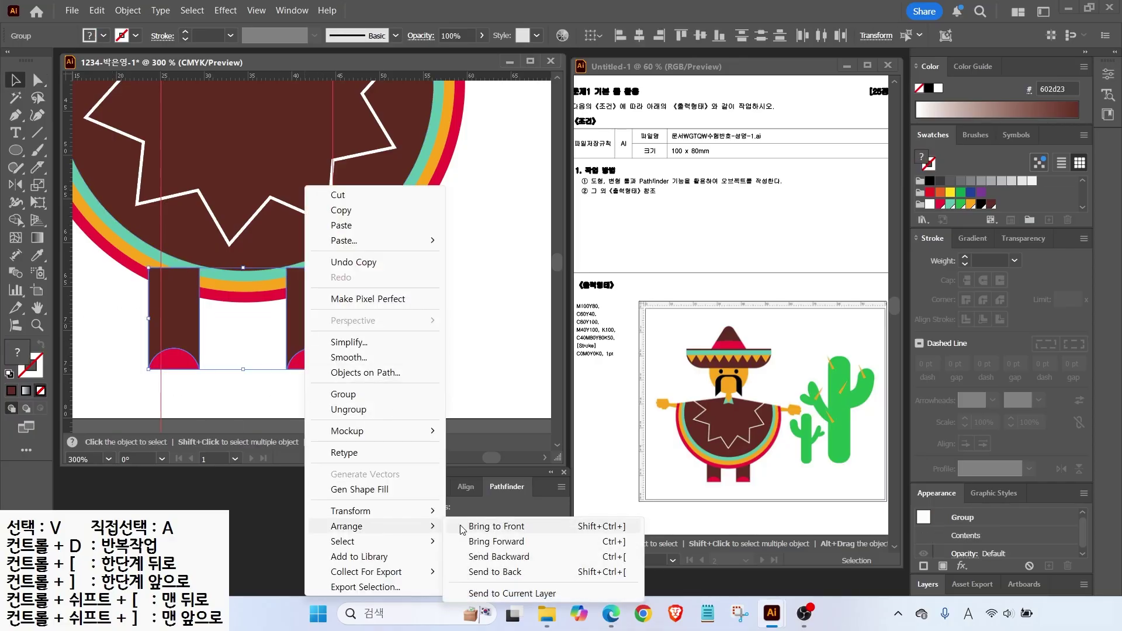
left_click(498, 573)
left_click(135, 276)
key("ctrl+minus")
key("ctrl+minus")
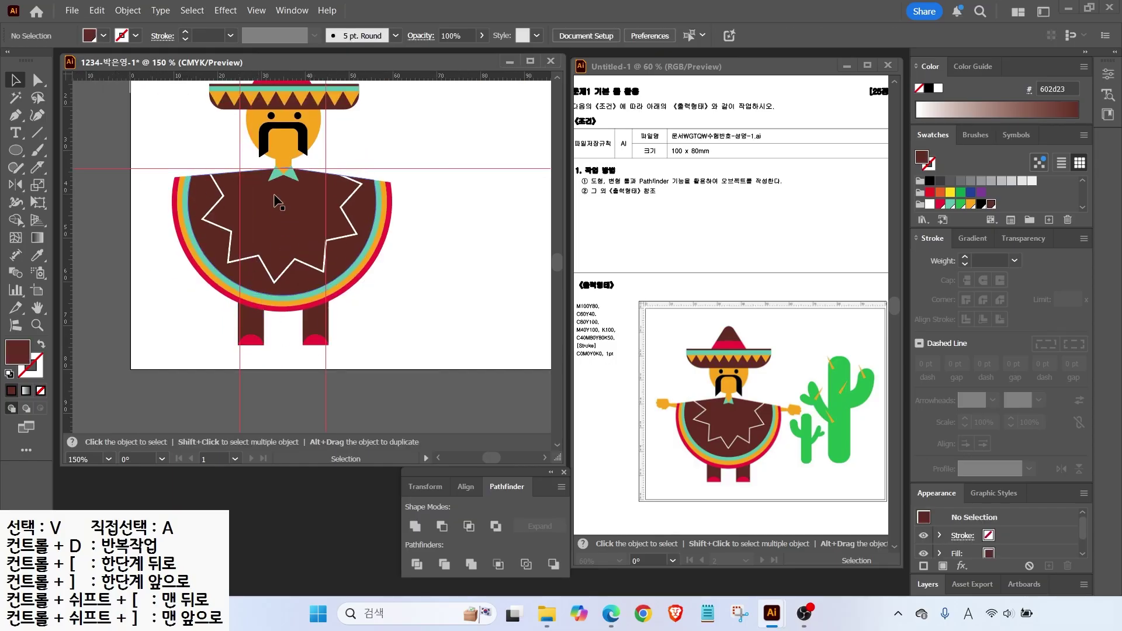
Paint an orange shape right of the poncho with the Blob Brush.
scroll(391, 181, "up", 3)
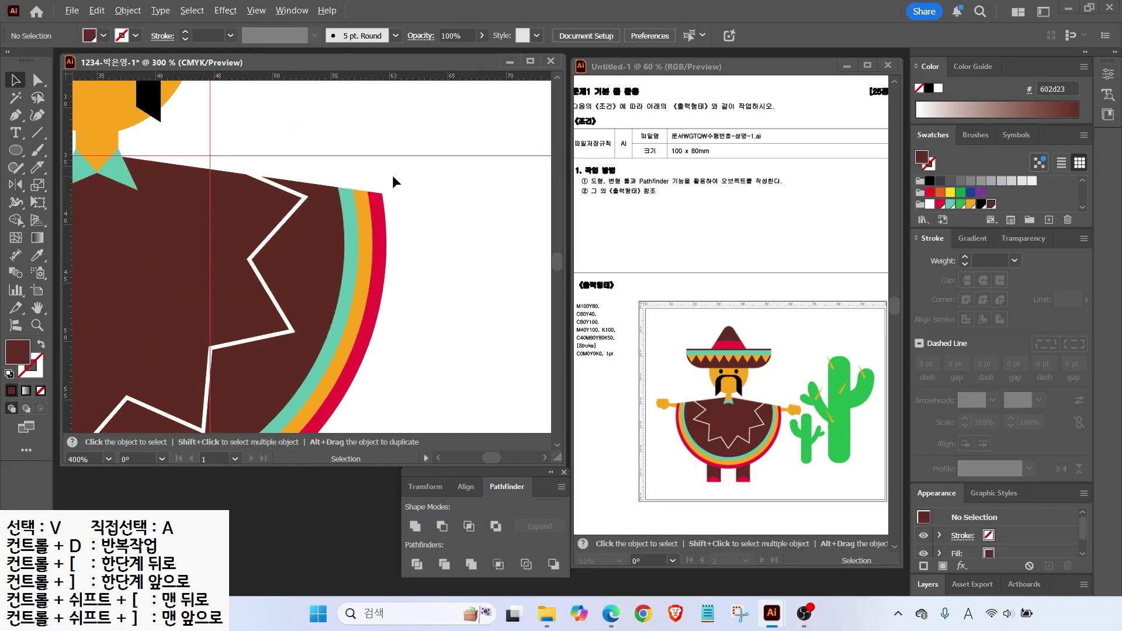
left_click(39, 151)
left_click_drag(38, 151, 95, 165)
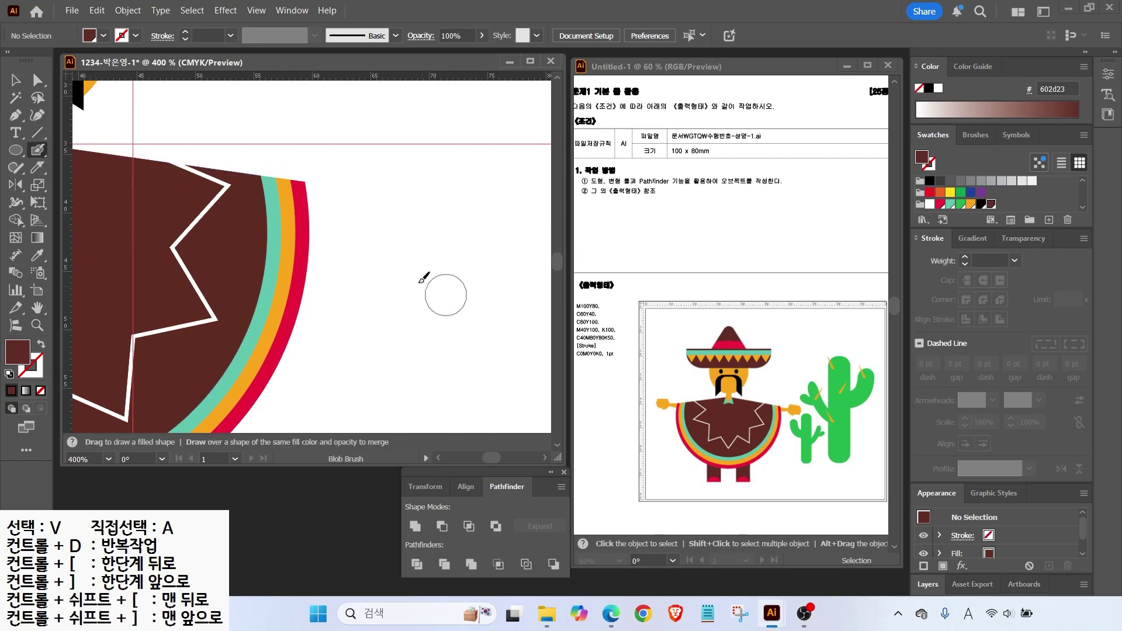
key("v")
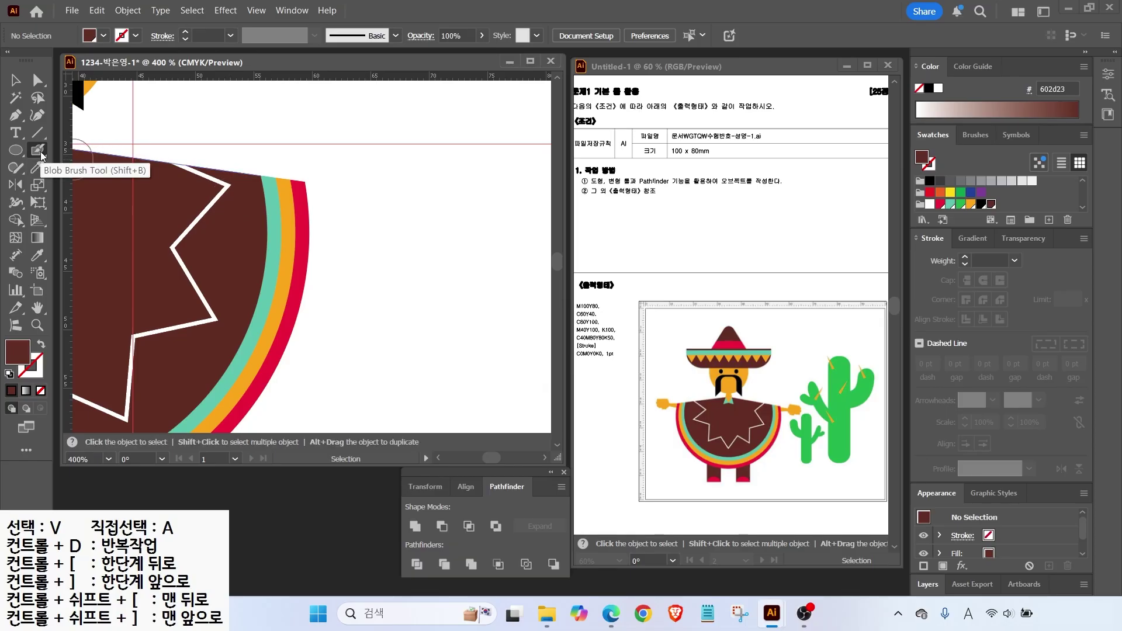
left_click(38, 151)
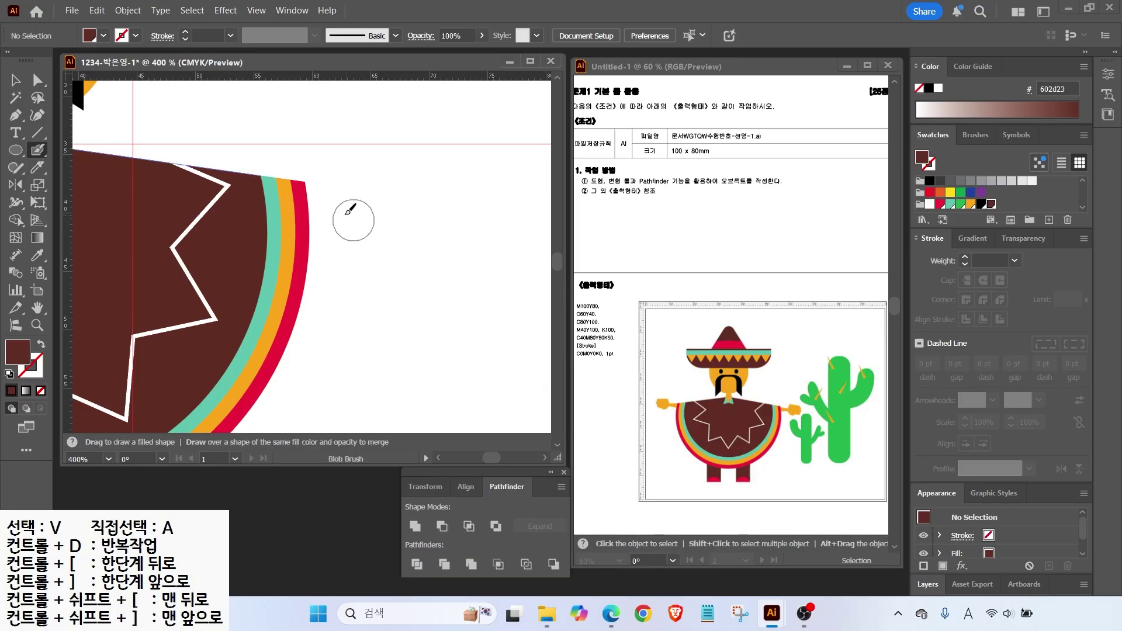
left_click(318, 211)
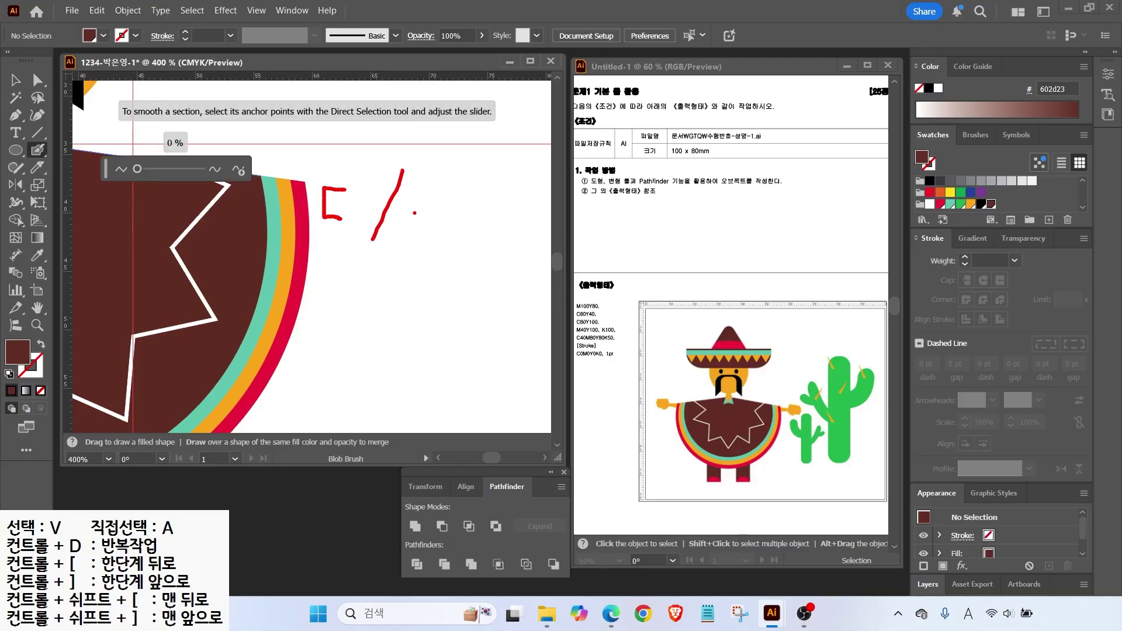
key("Escape")
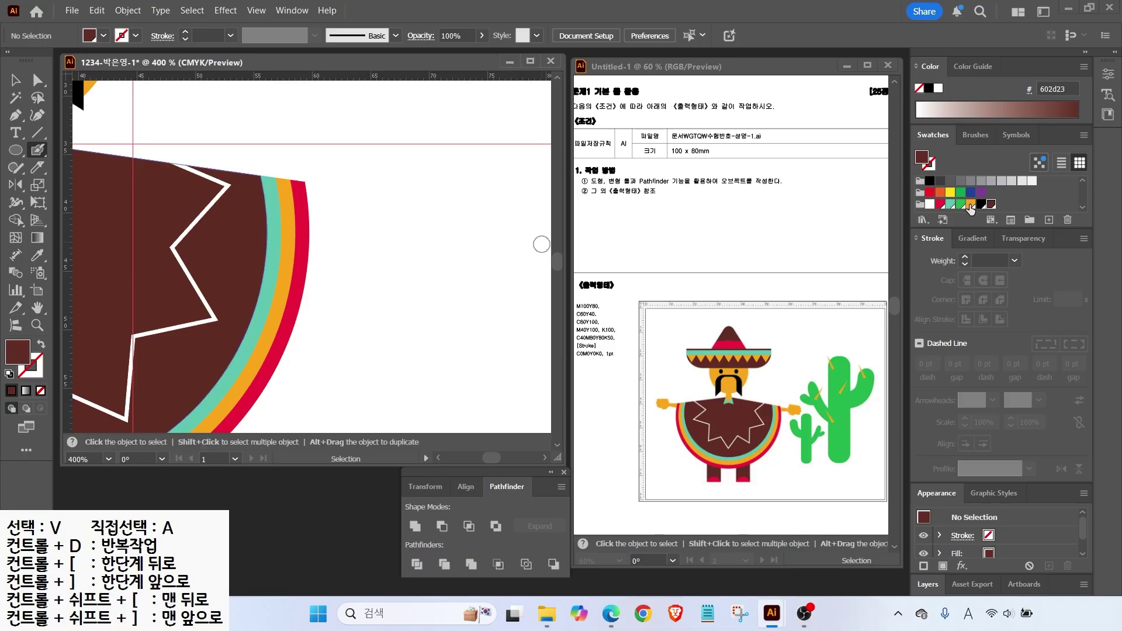
left_click(971, 204)
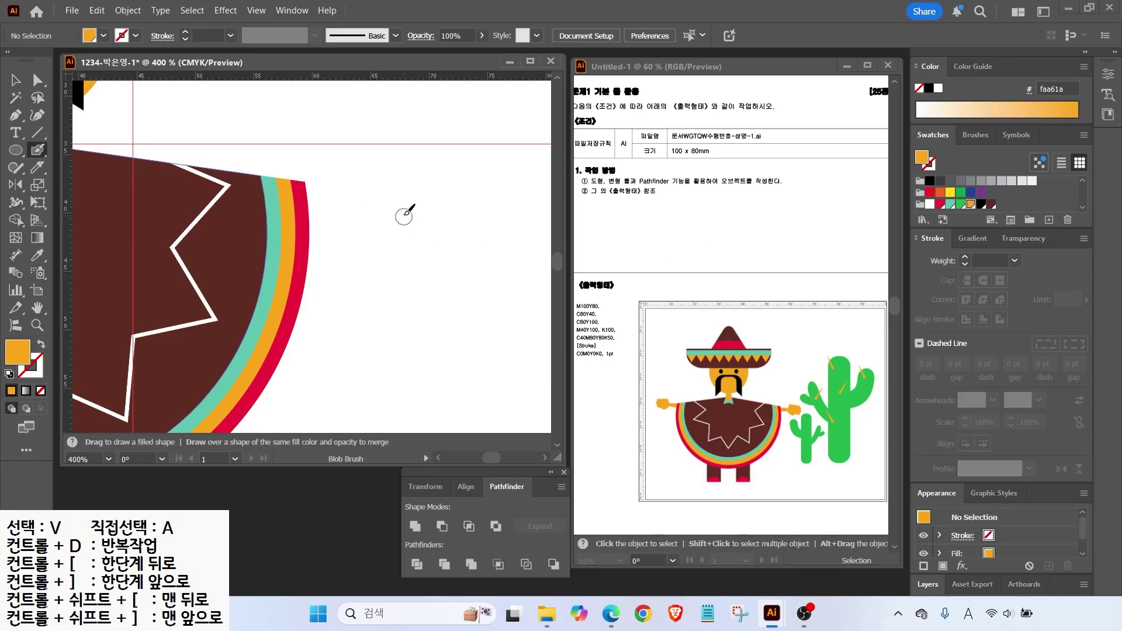
mouse_move(400, 206)
left_mouse_down()
mouse_move(401, 195)
mouse_move(428, 190)
mouse_move(410, 203)
left_mouse_up()
Extend the orange shape into an arm and move it against the poncho.
key("shift+x")
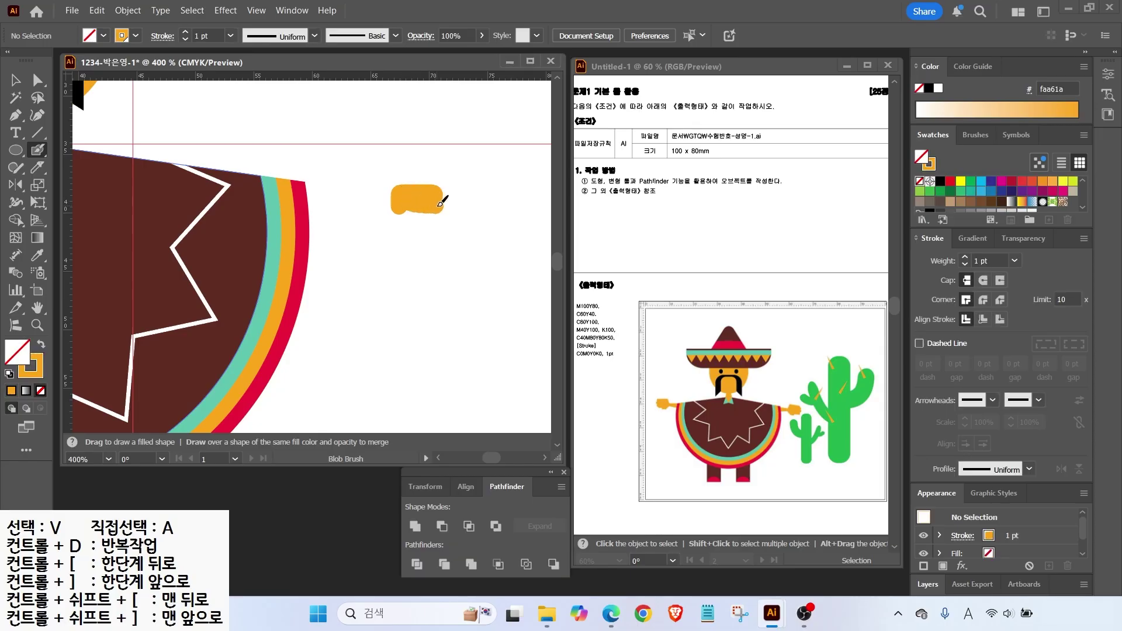
left_click_drag(425, 212, 444, 217)
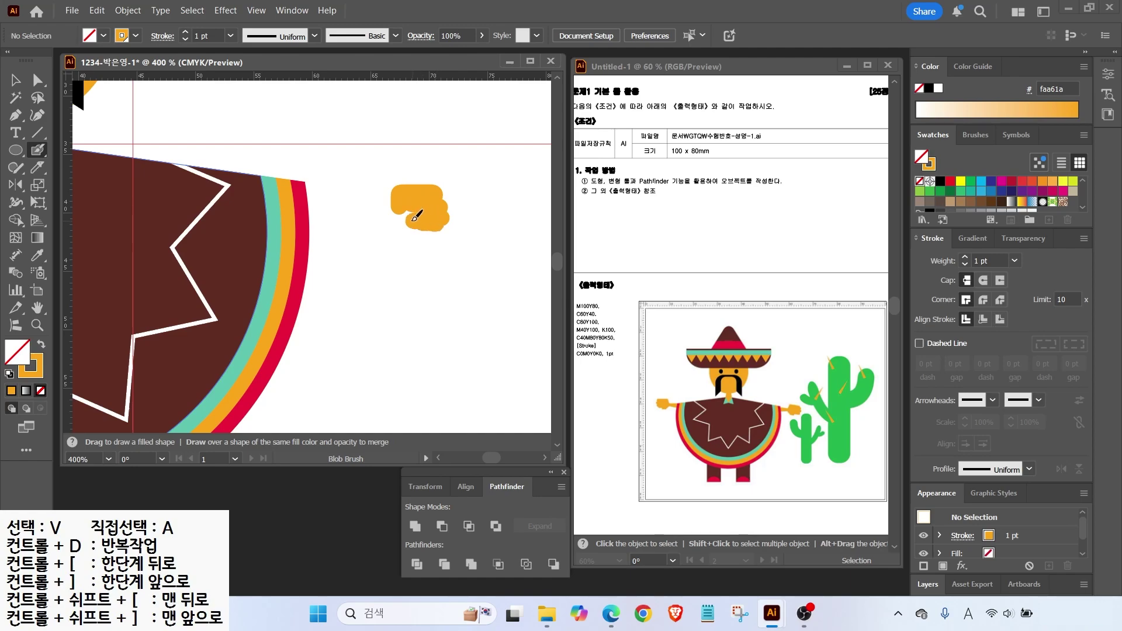
left_click_drag(409, 200, 342, 214)
key("v")
mouse_move(412, 210)
left_mouse_down()
mouse_move(348, 210)
mouse_move(364, 203)
left_mouse_up()
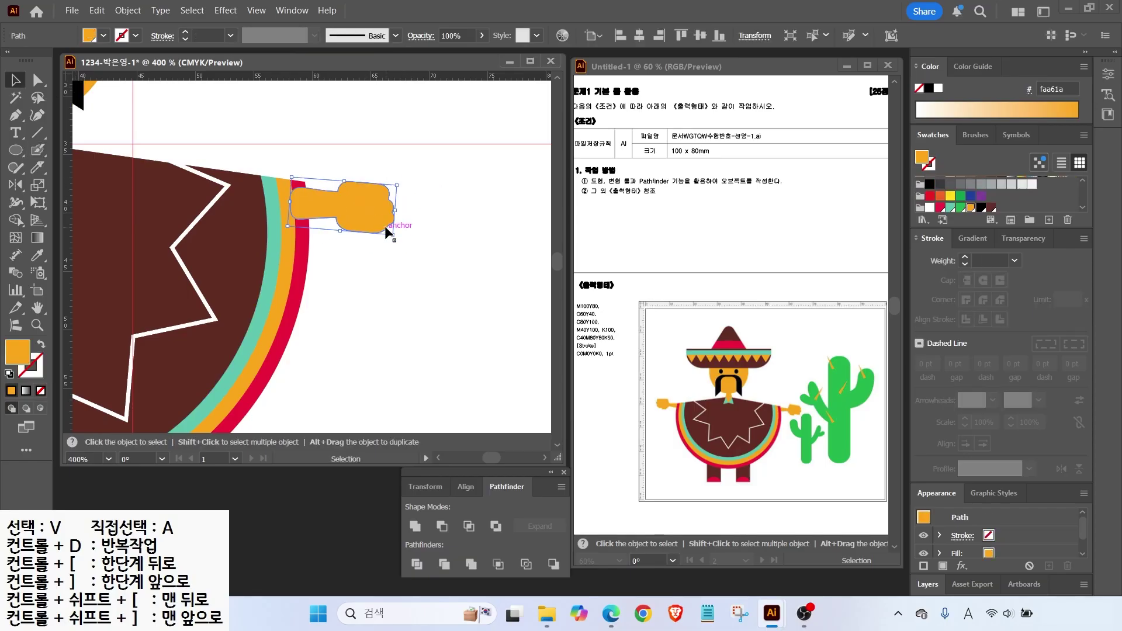
Place a copy of the orange arm on the left shoulder and deselect.
right_click(363, 203)
key("Escape")
key("ctrl+minus")
left_click_drag(368, 318, 481, 303)
scroll(478, 225, "down", 1)
key("alt+minus")
key("Escape")
left_click_drag(483, 227, 151, 208)
left_click(450, 298)
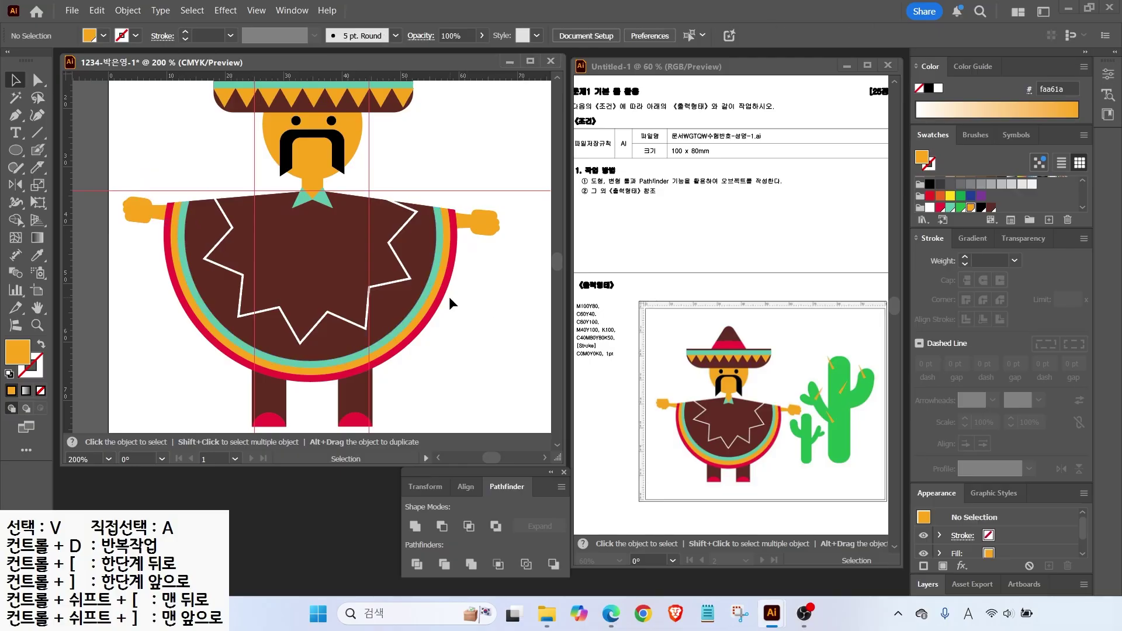
left_click_drag(479, 283, 278, 303)
scroll(358, 250, "down", 1)
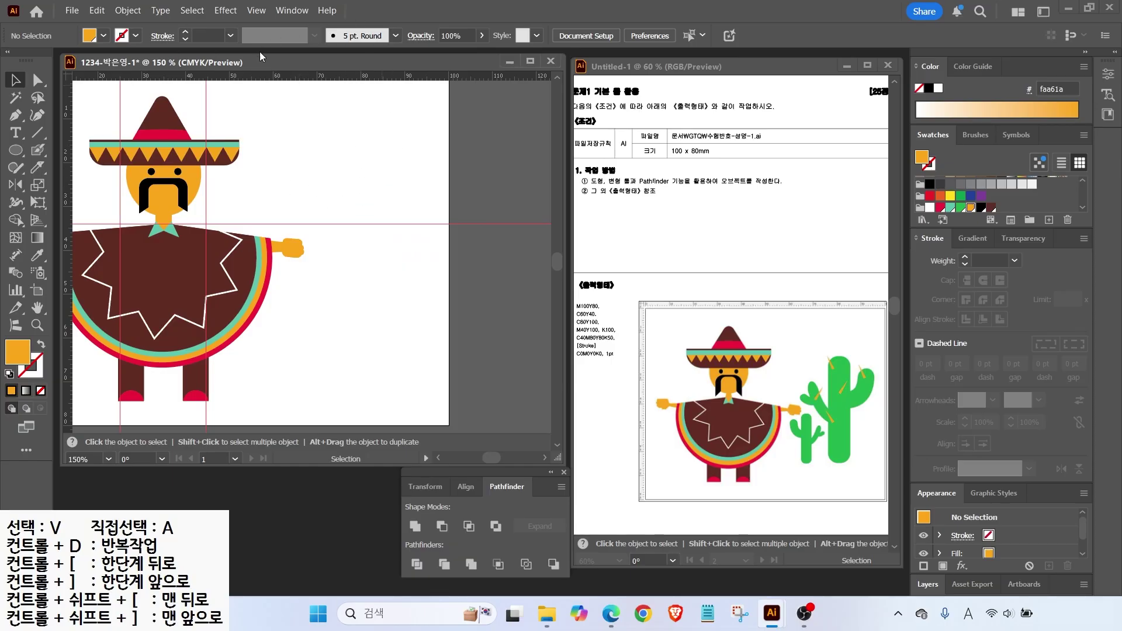
Clear all guides, then add a horizontal guide and two vertical guides for the cactus width.
left_click(256, 10)
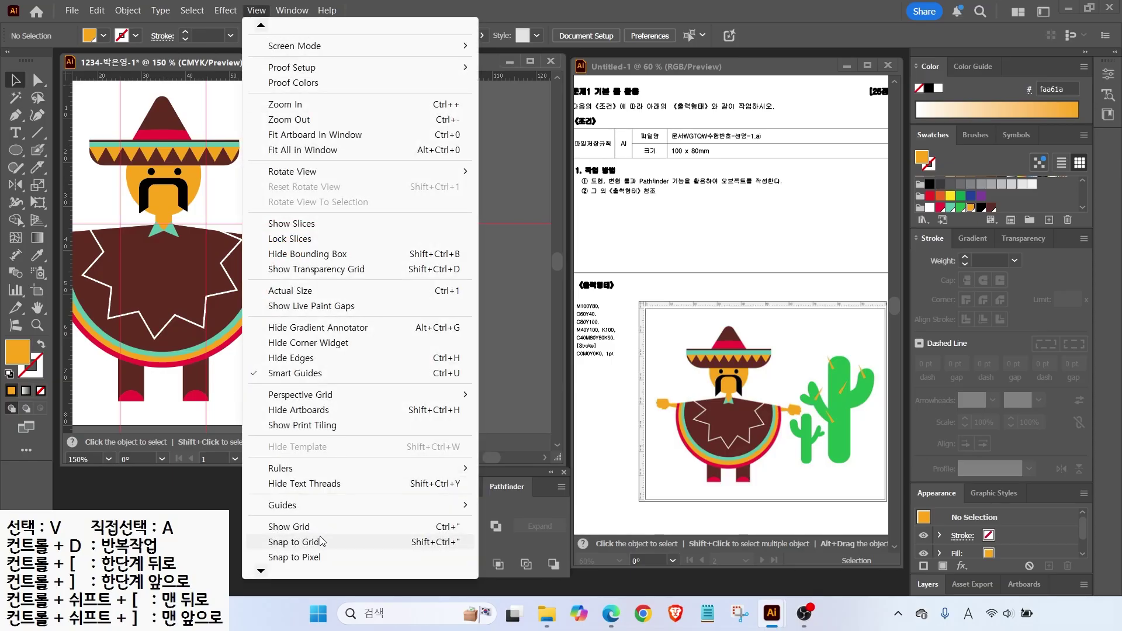
mouse_move(456, 505)
left_click(513, 565)
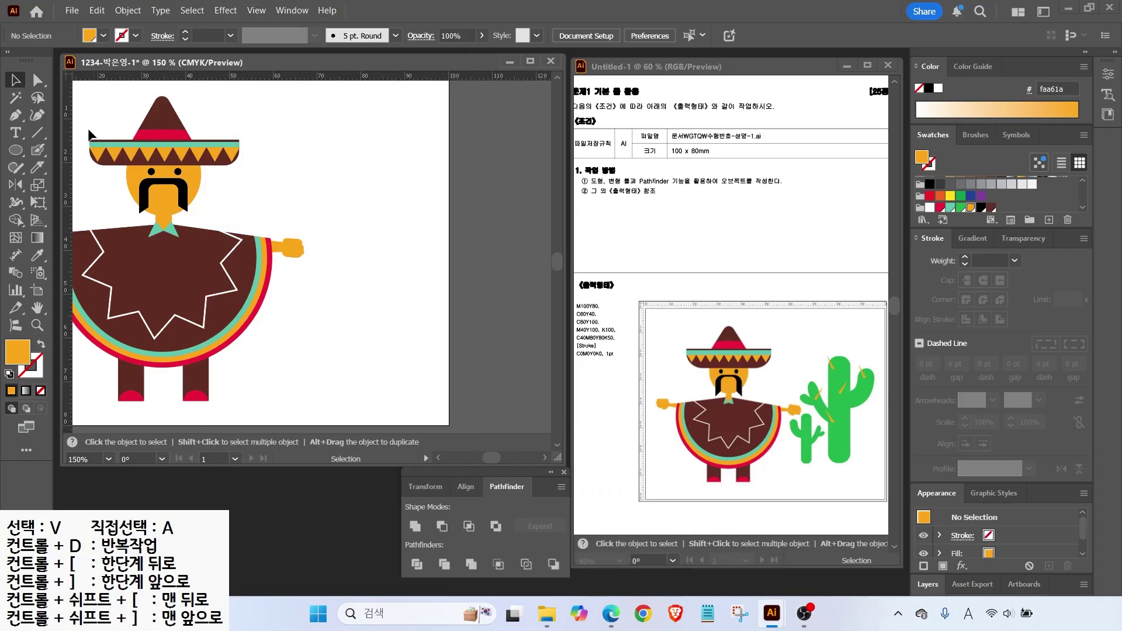
left_click_drag(284, 78, 346, 180)
left_click_drag(68, 222, 388, 223)
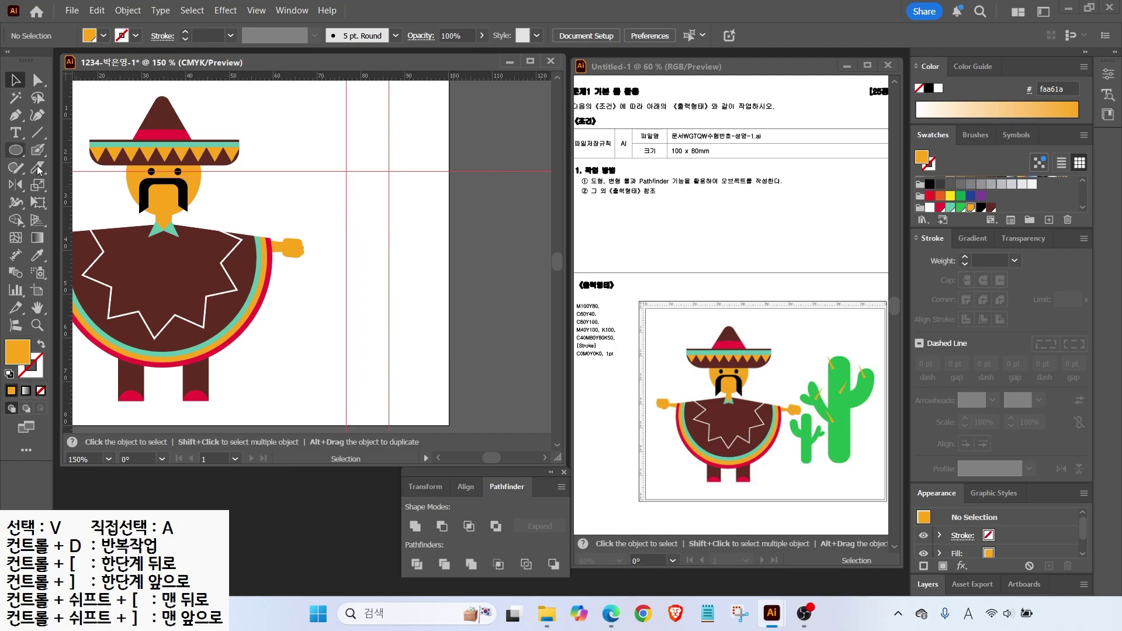
Draw a green rounded-rectangle cactus trunk between the guides.
left_click_drag(16, 150, 62, 168)
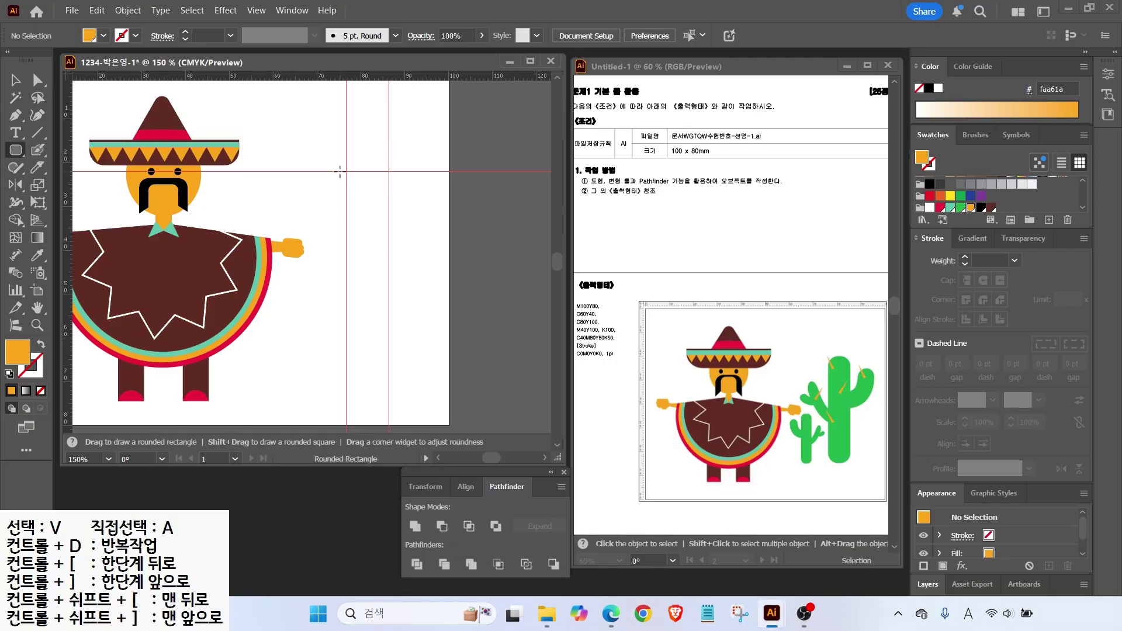
left_click_drag(347, 172, 389, 332)
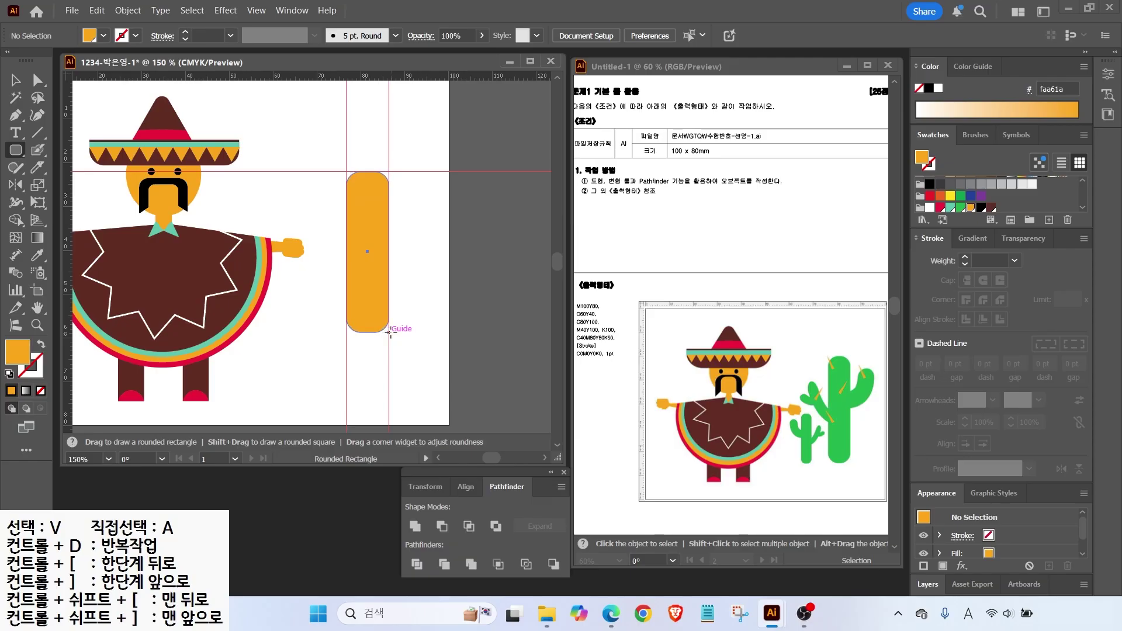
left_click_drag(390, 332, 390, 332)
left_click(960, 207)
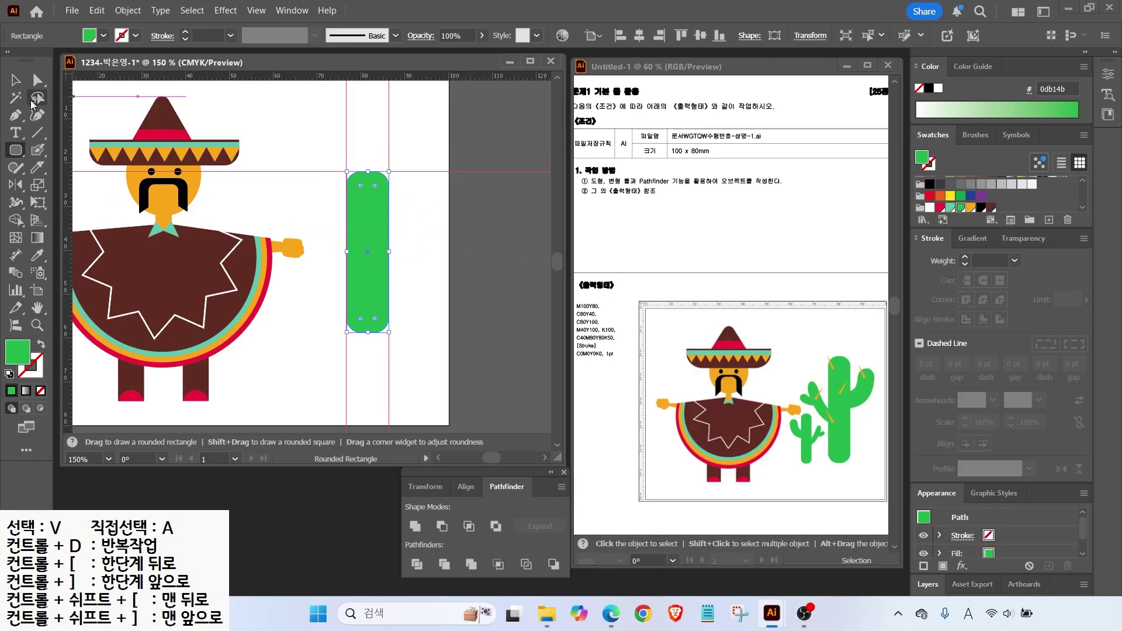
Paint left and right cactus arms with the Blob Brush, adding a small lobe.
left_click(38, 152)
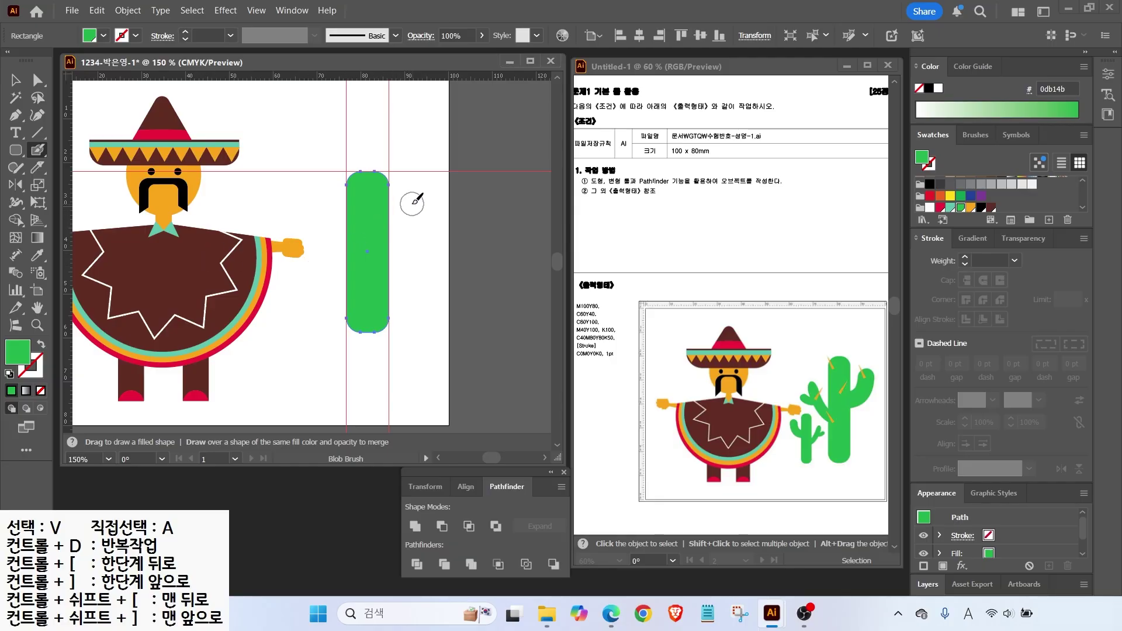
left_click_drag(414, 188, 390, 244)
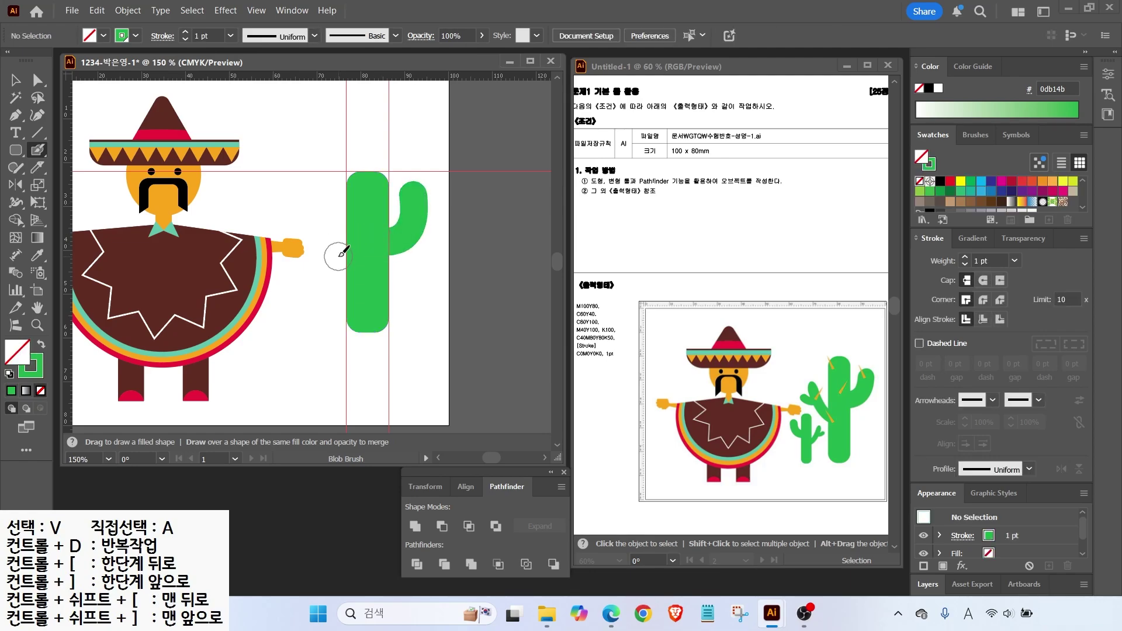
left_click_drag(321, 216, 352, 258)
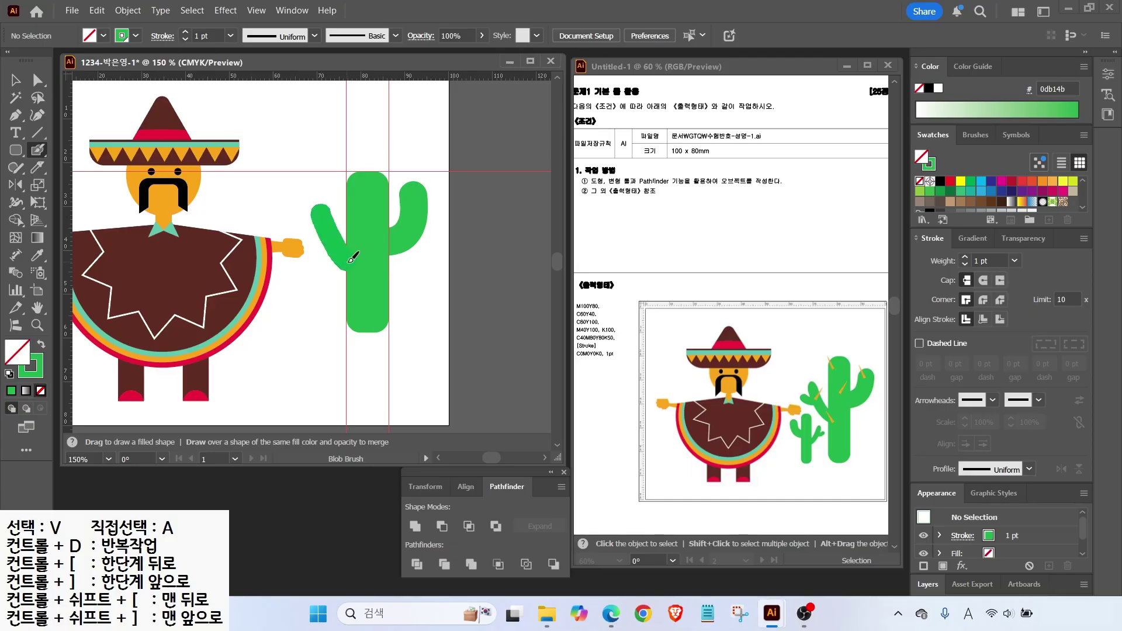
left_click_drag(303, 230, 319, 238)
Make a smaller duplicate of the cactus and bring up its Reflect options.
key("v")
left_click_drag(368, 285, 297, 343)
left_click_drag(355, 225, 313, 325)
double_click(15, 186)
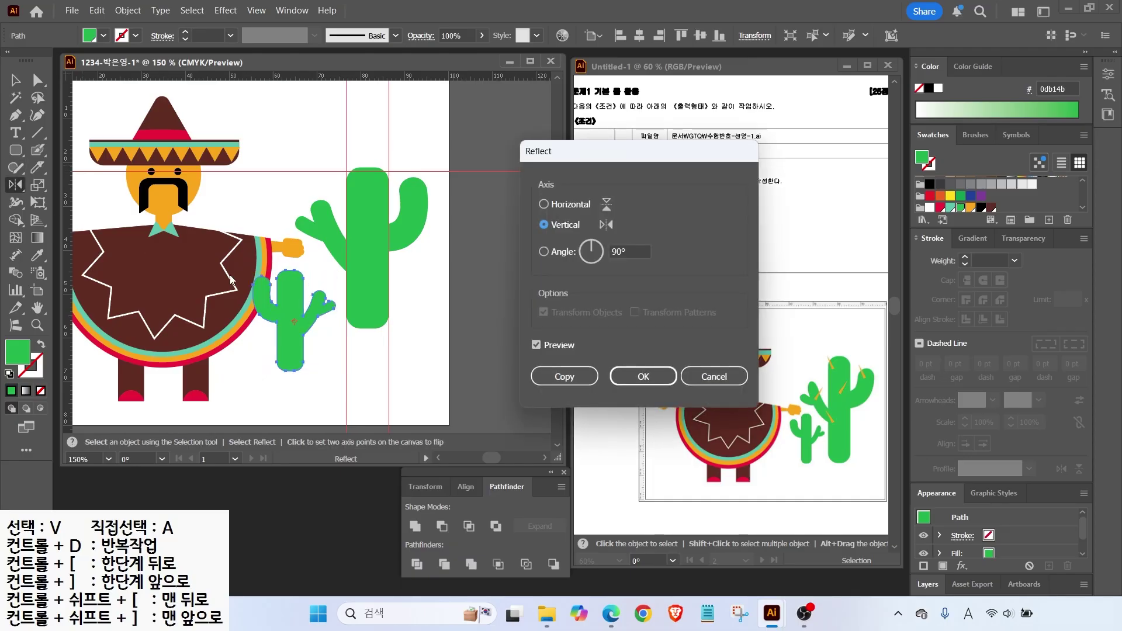
Mirror the small cactus, scale it to about 80%, and set it between poncho and big cactus.
key("Return")
key("v")
left_click_drag(299, 321, 310, 322)
left_click_drag(346, 371, 329, 351)
left_click_drag(300, 312, 314, 319)
scroll(401, 182, "up", 2)
Draw a slim triangle thorn and place a copy on the trunk's top left.
mouse_move(16, 150)
left_mouse_down()
mouse_move(58, 169)
mouse_move(65, 211)
left_mouse_up()
mouse_move(236, 136)
left_mouse_down()
mouse_move(237, 187)
mouse_move(437, 190)
mouse_move(263, 165)
mouse_move(270, 374)
mouse_move(290, 287)
mouse_move(308, 282)
mouse_move(188, 295)
left_mouse_up()
key("v")
scroll(433, 136, "up", 1)
left_click_drag(291, 285, 300, 240)
key("ctrl+0")
left_click(256, 10)
Clear the remaining guides and select the legs group.
mouse_move(459, 504)
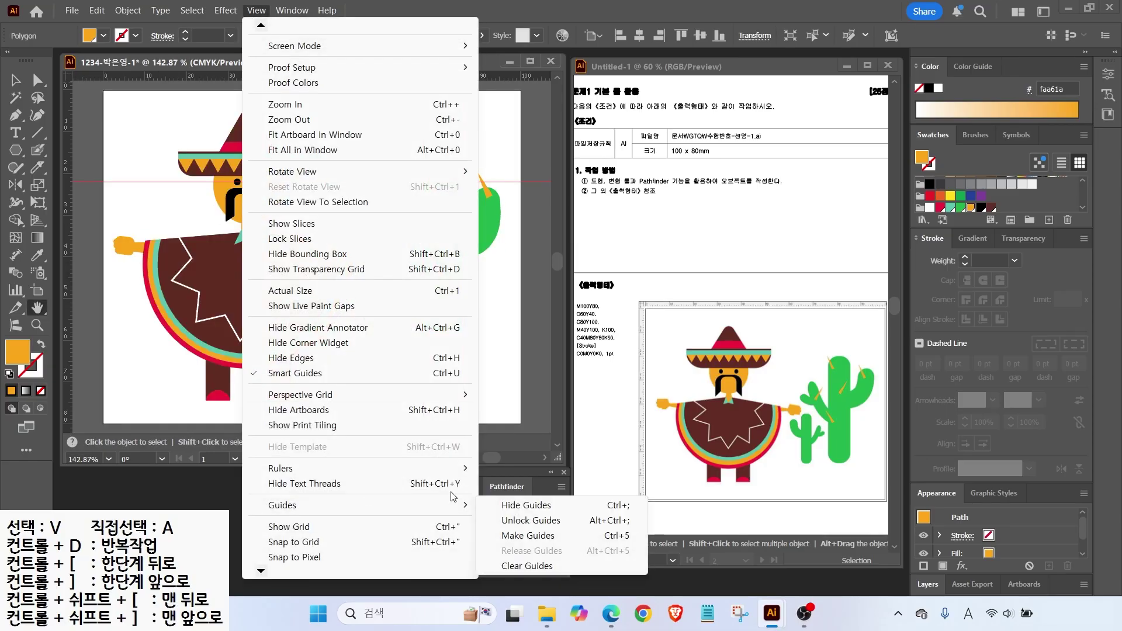
left_click(520, 504)
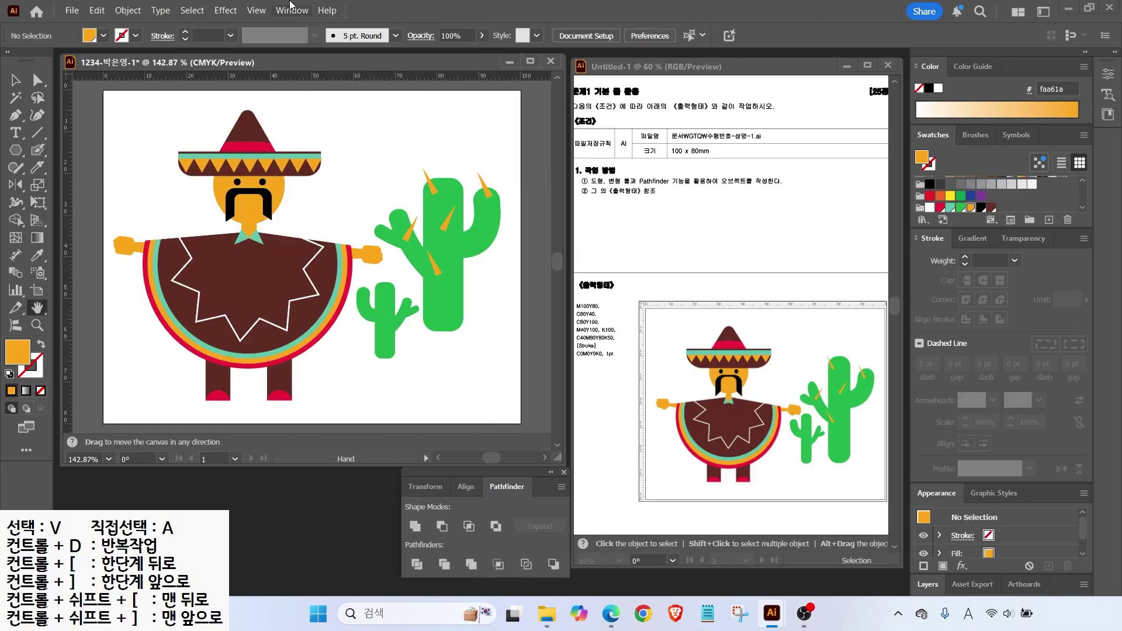
key("v")
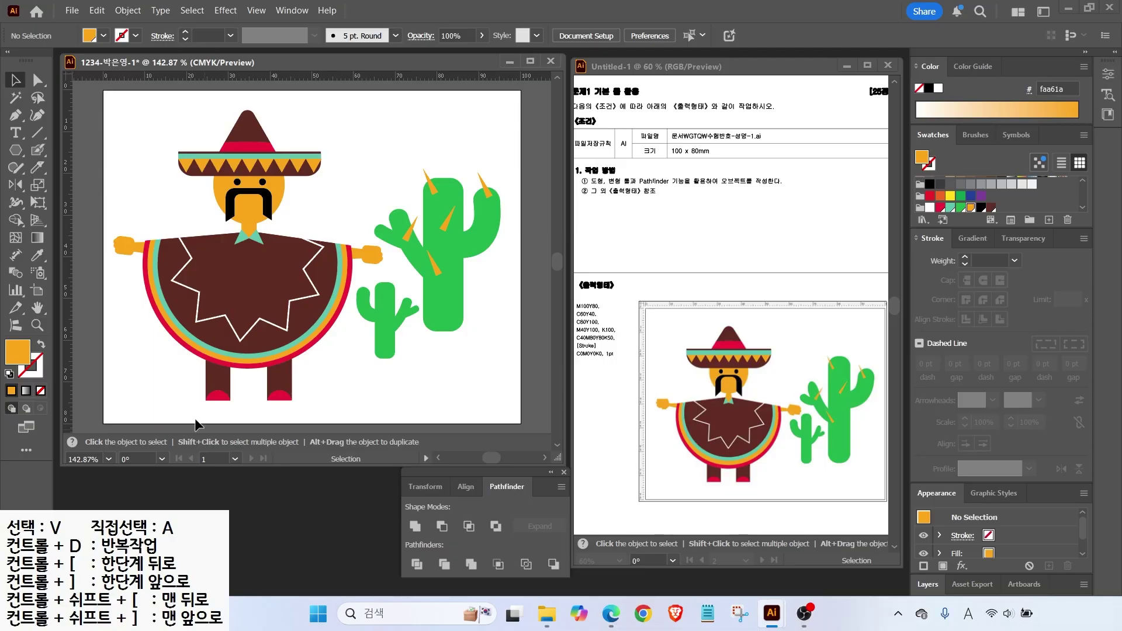
left_click_drag(309, 384, 281, 371)
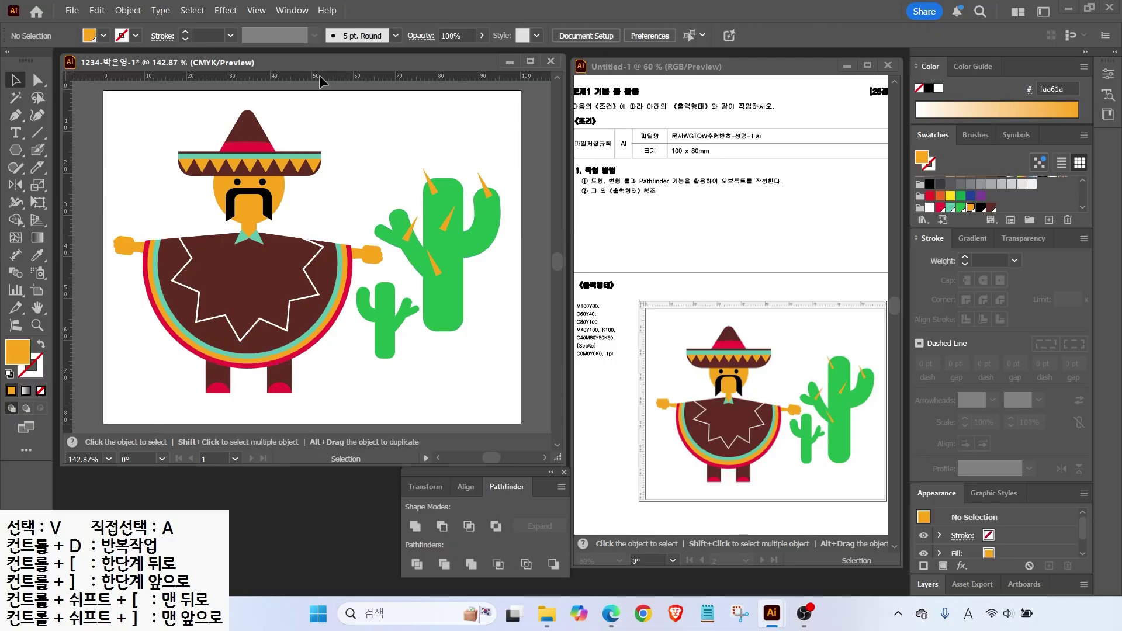
Save the artwork as an Illustrator .ai file in the GTQ folder, accepting the default options.
left_click(70, 11)
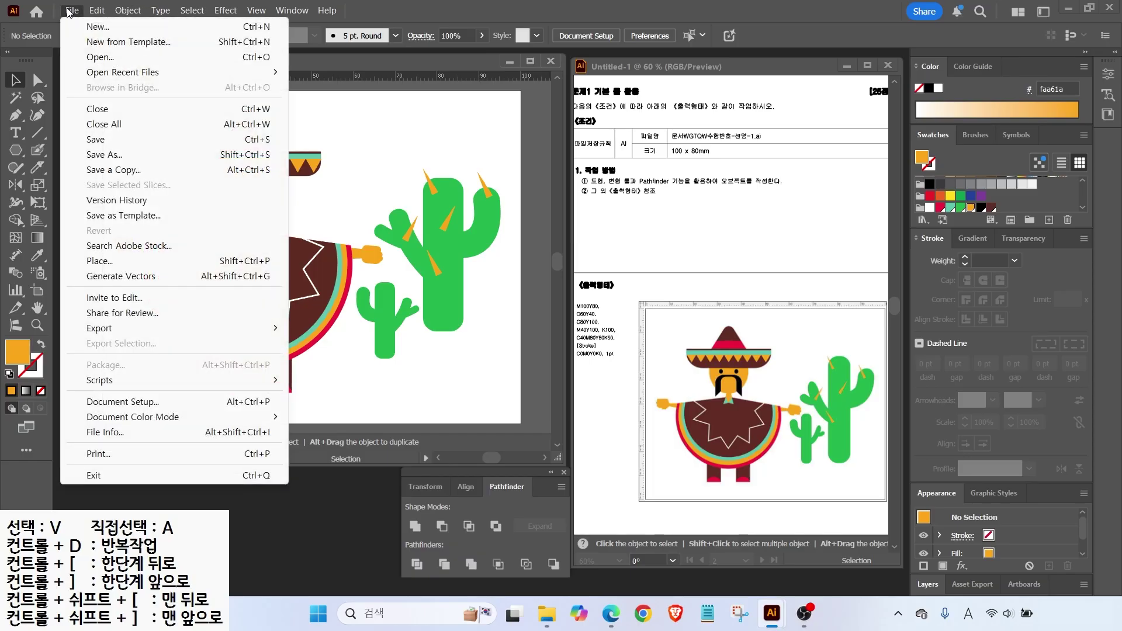
left_click(93, 139)
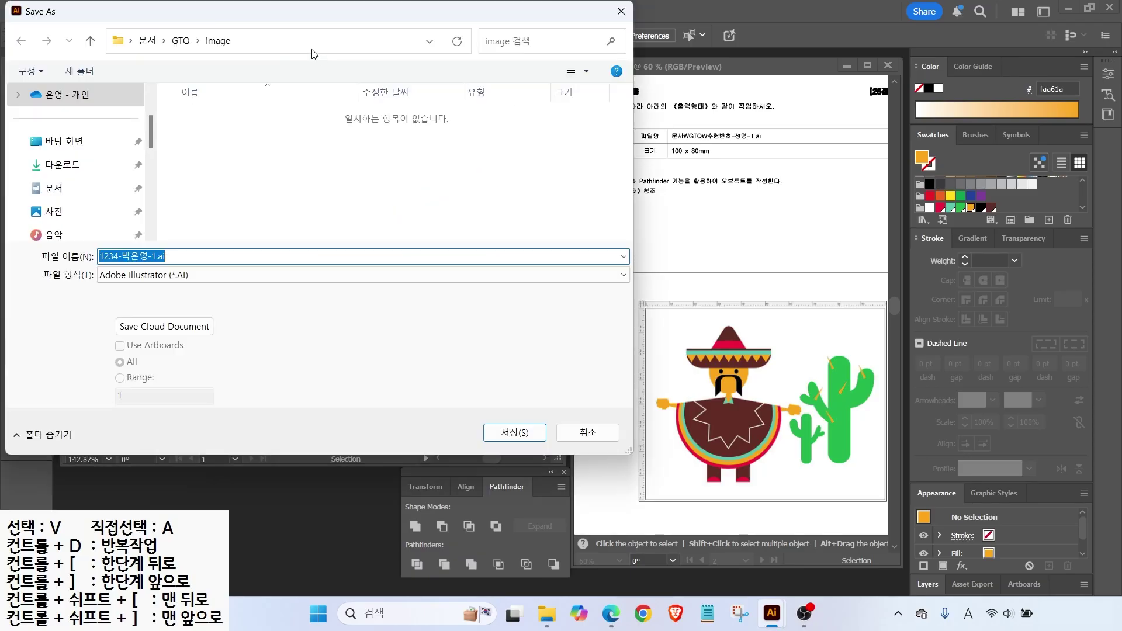
left_click(181, 40)
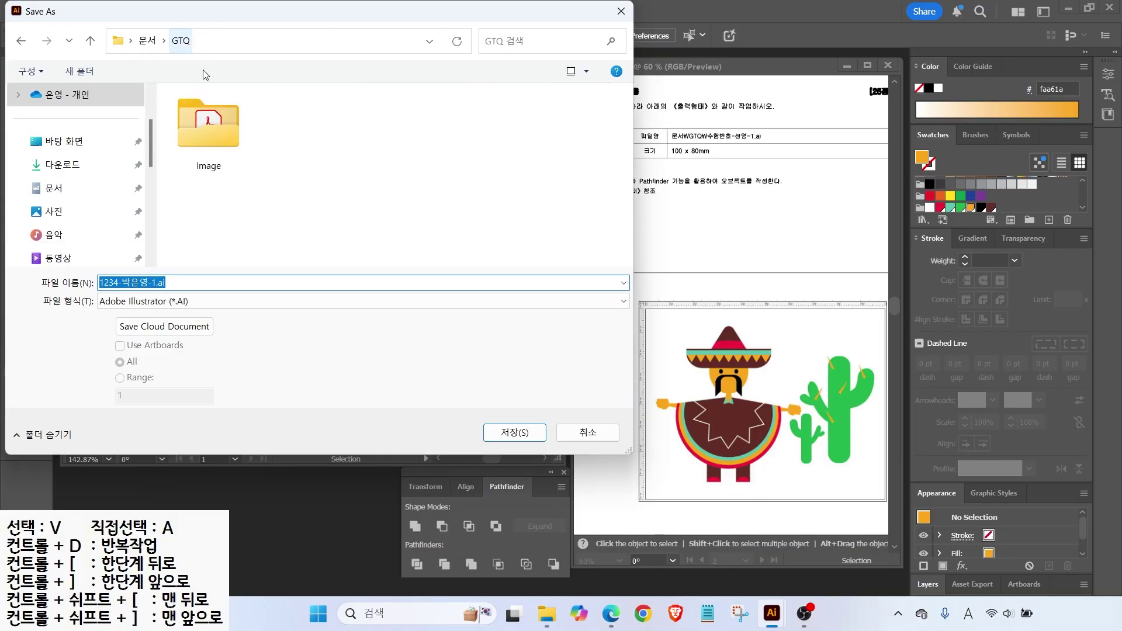
key("ctrl")
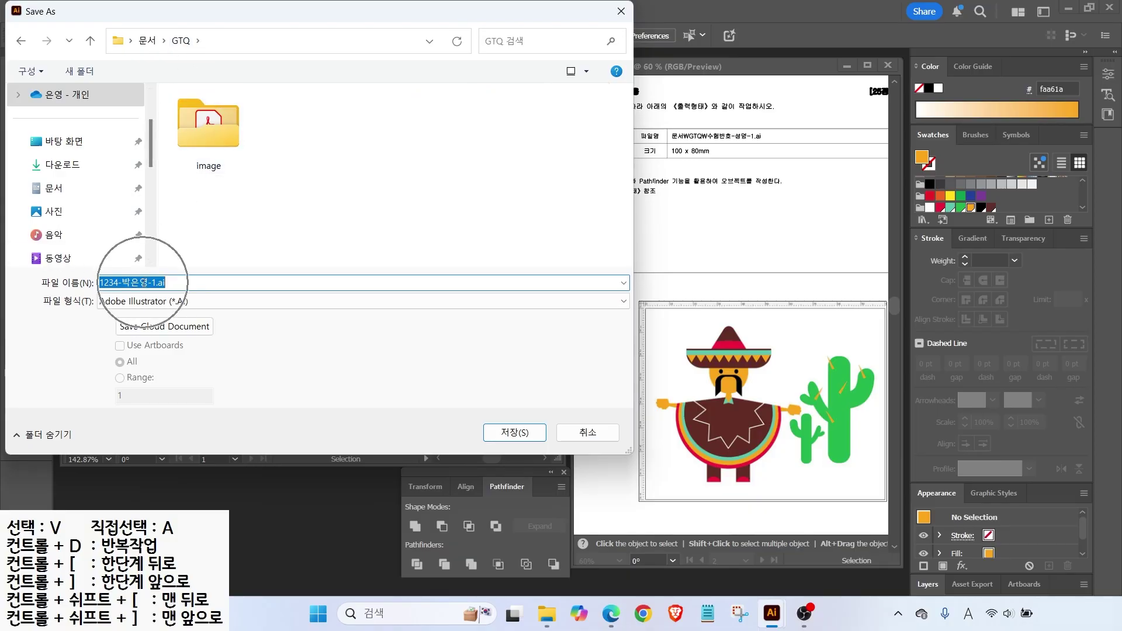
left_click(508, 434)
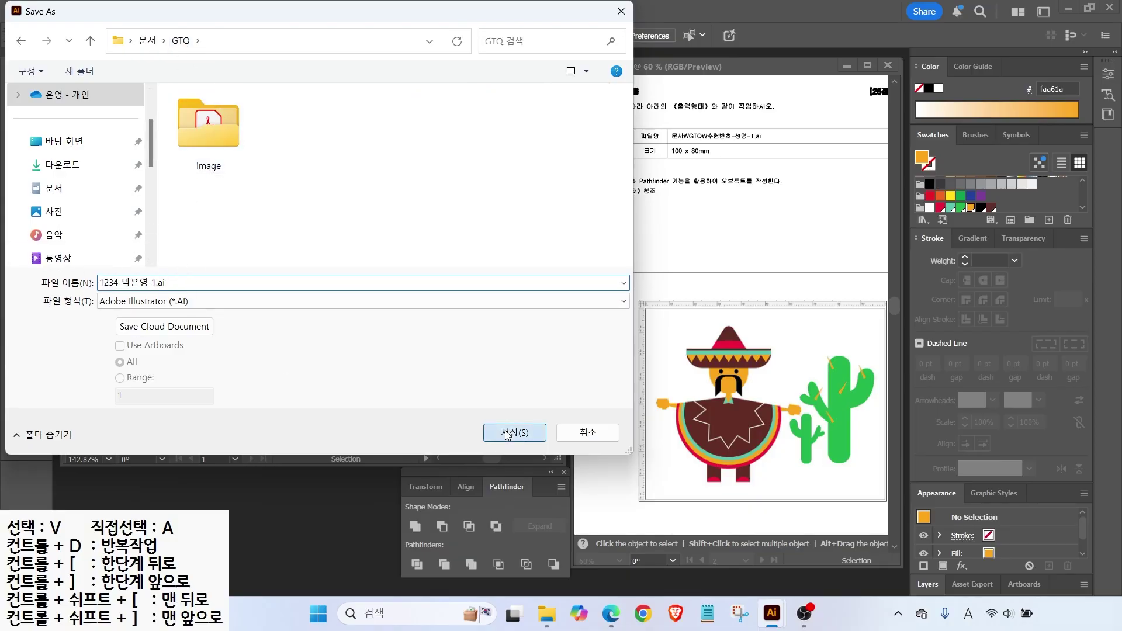
left_click(591, 513)
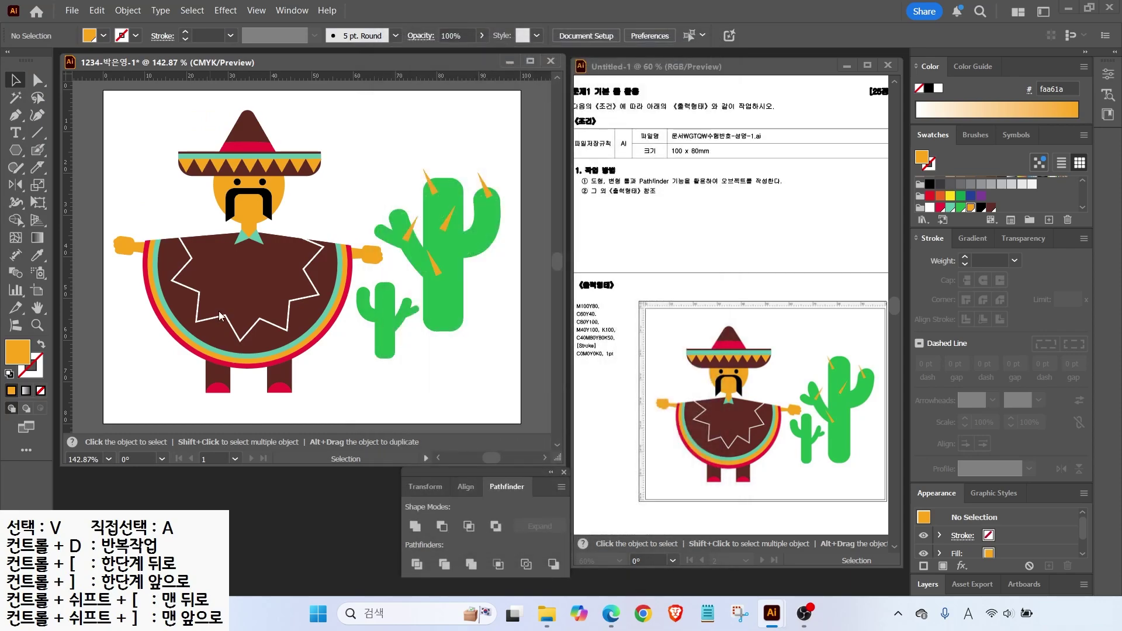
Close the finished, saved drawing with Ctrl+W.
key("ctrl+w")
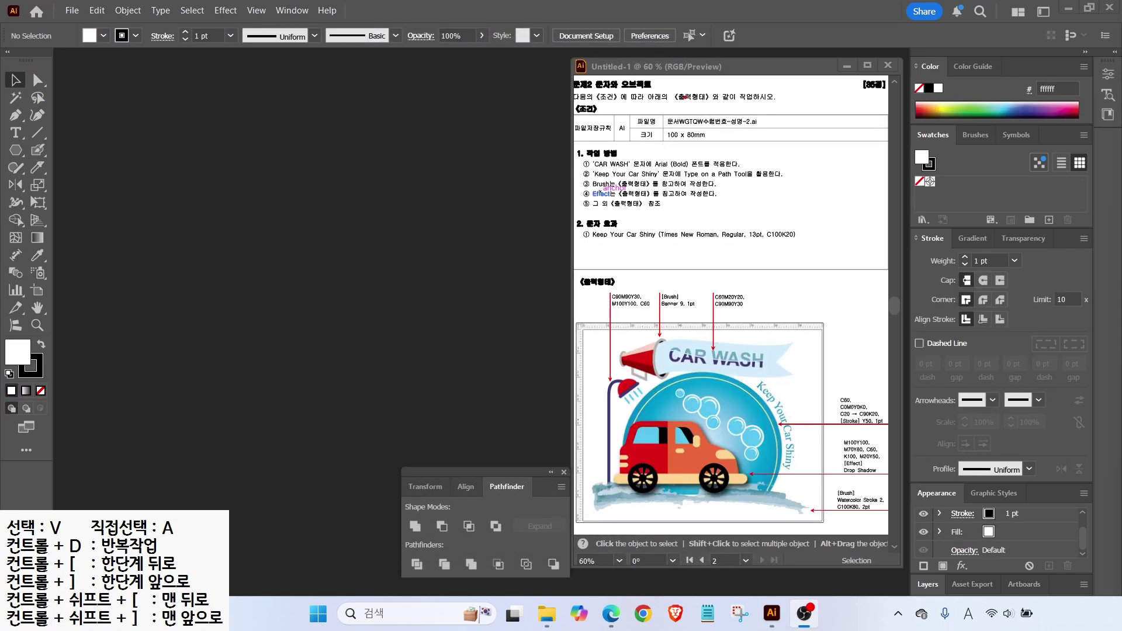
mouse_move(661, 107)
left_mouse_down()
mouse_move(764, 144)
mouse_move(754, 181)
left_mouse_up()
key("Escape")
Start a new document and enter the examinee number and name as its file name.
left_click(72, 10)
left_click(87, 28)
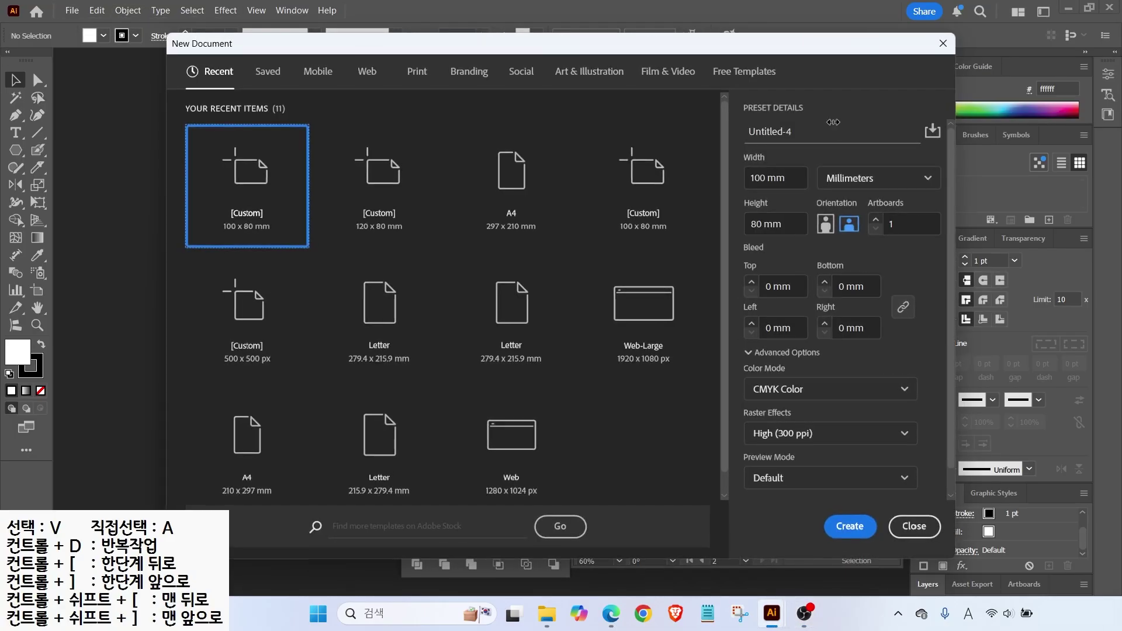
type("1234-")
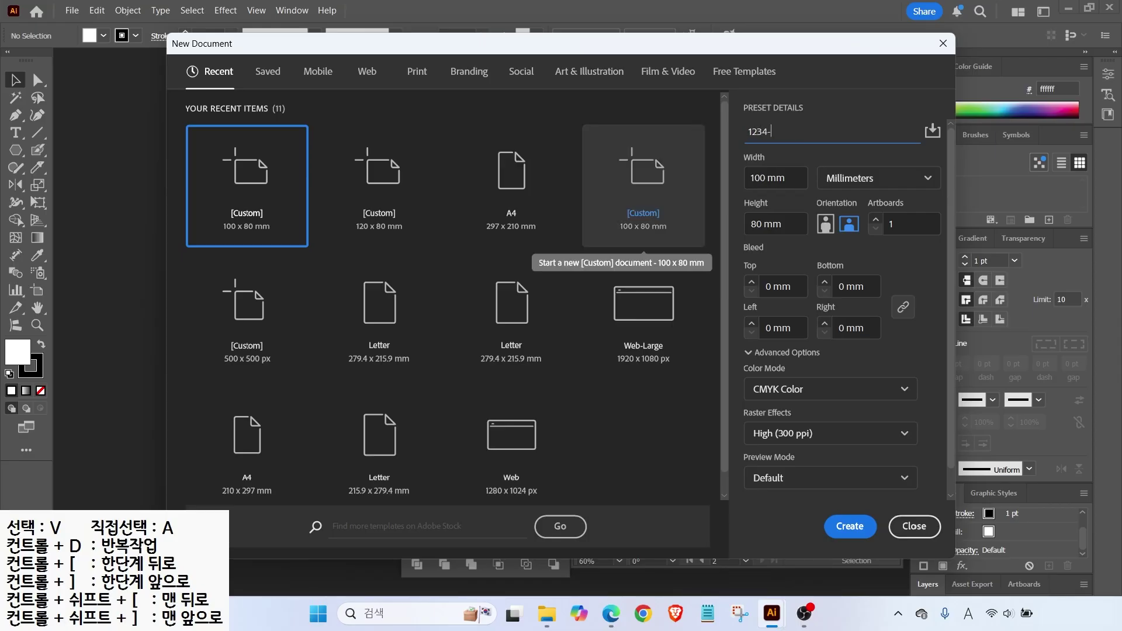
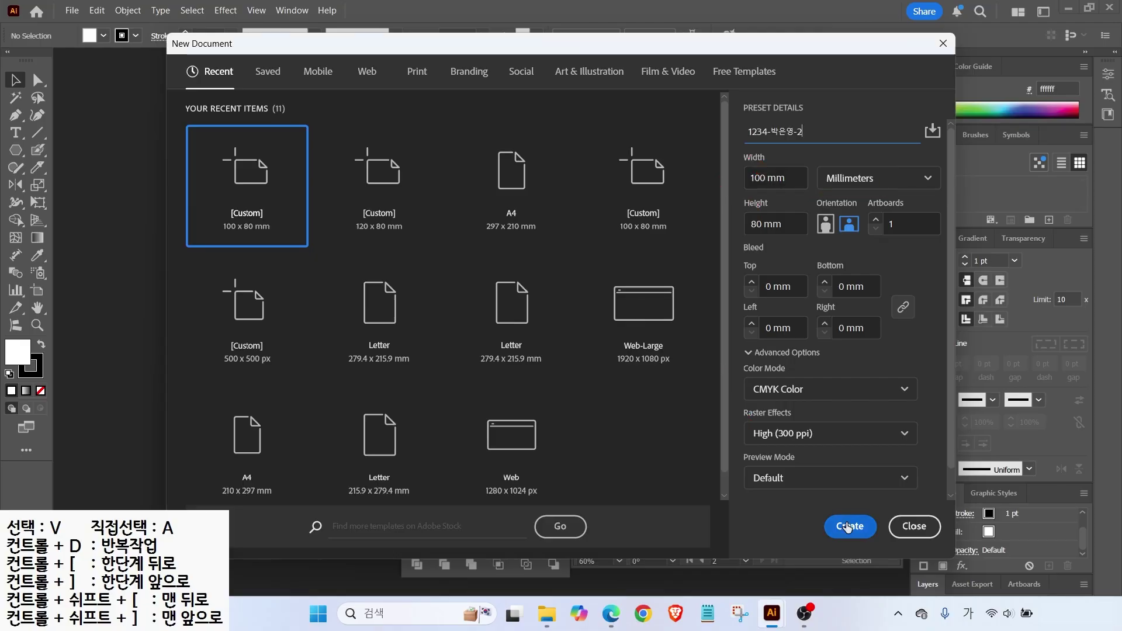
Confirm the 100 × 80 mm CMYK document and turn on rulers with Ctrl+R.
key("Return")
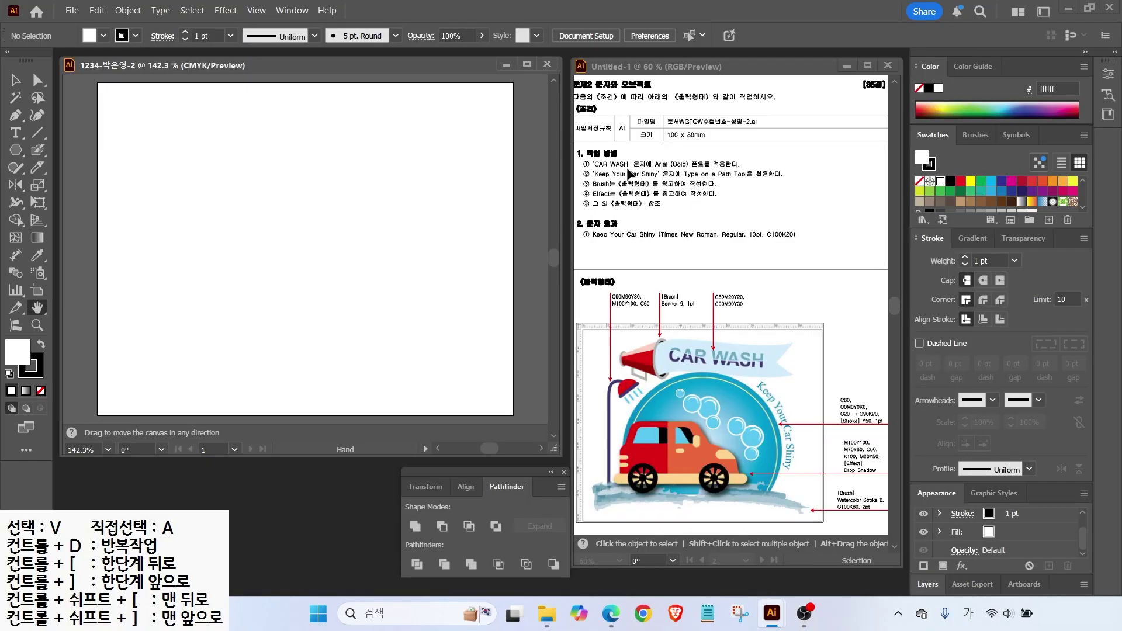
key("ctrl+r")
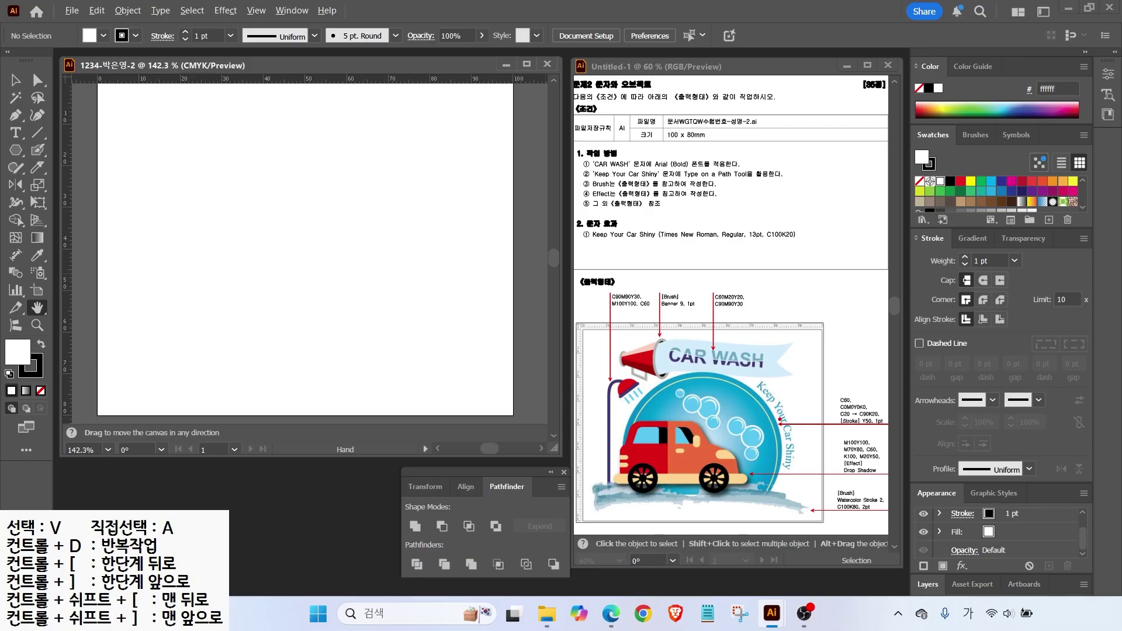
mouse_move(871, 433)
left_mouse_down()
mouse_move(835, 380)
mouse_move(883, 421)
left_mouse_up()
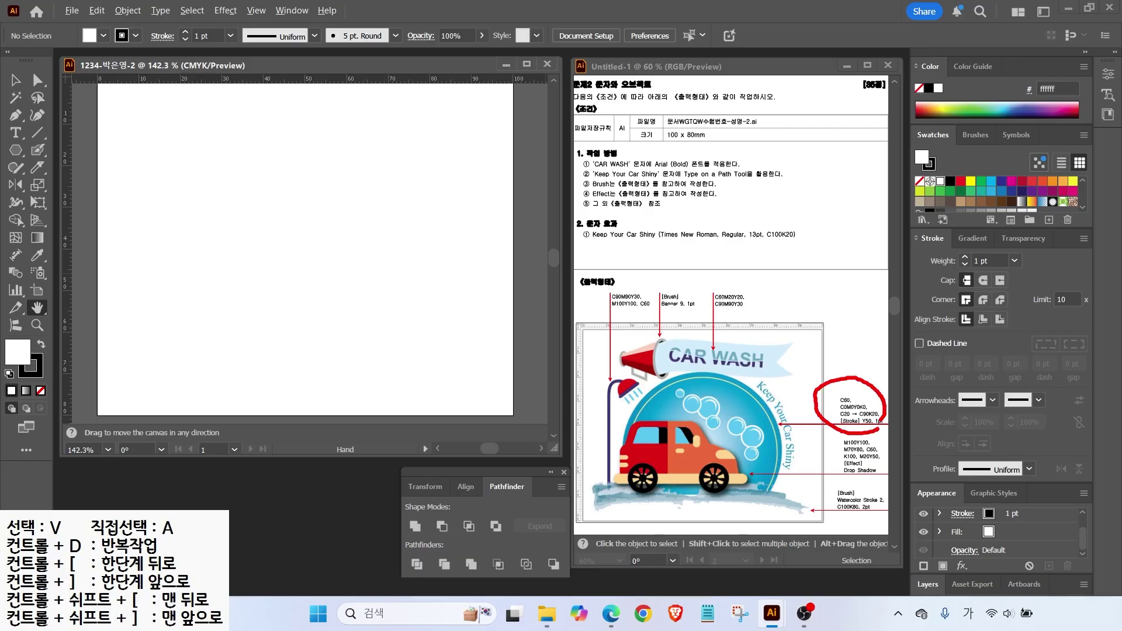
key("Escape")
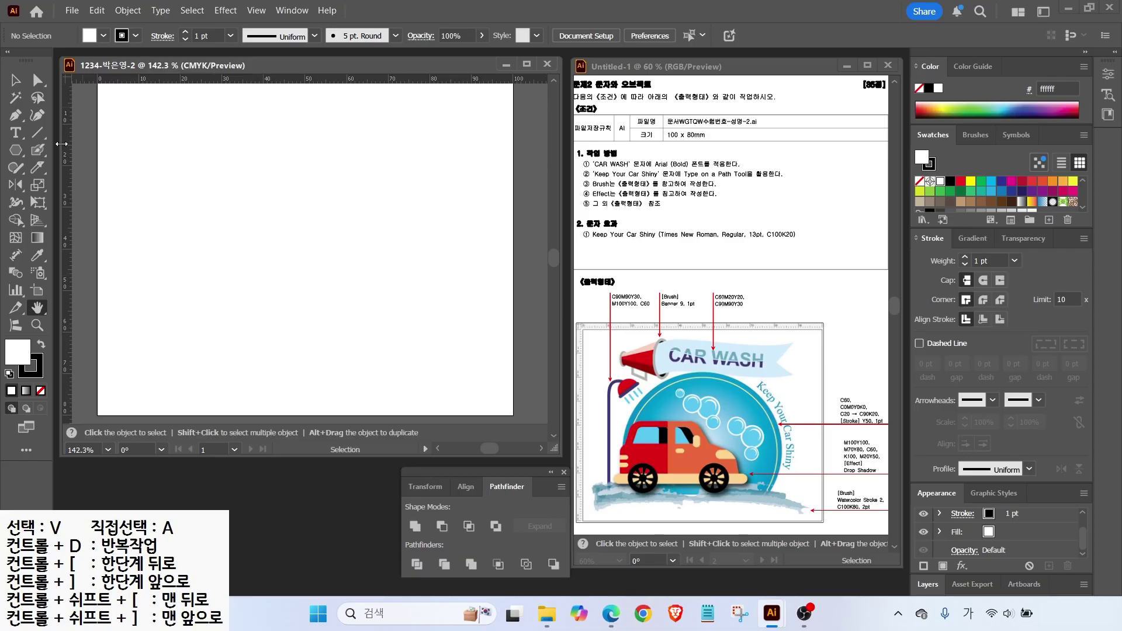
Add two vertical guides and one horizontal guide, then draw a circle between them.
left_click_drag(69, 153, 161, 175)
left_click_drag(70, 179, 434, 233)
left_click_drag(324, 86, 303, 164)
left_click_drag(16, 150, 87, 183)
left_click_drag(160, 164, 436, 363)
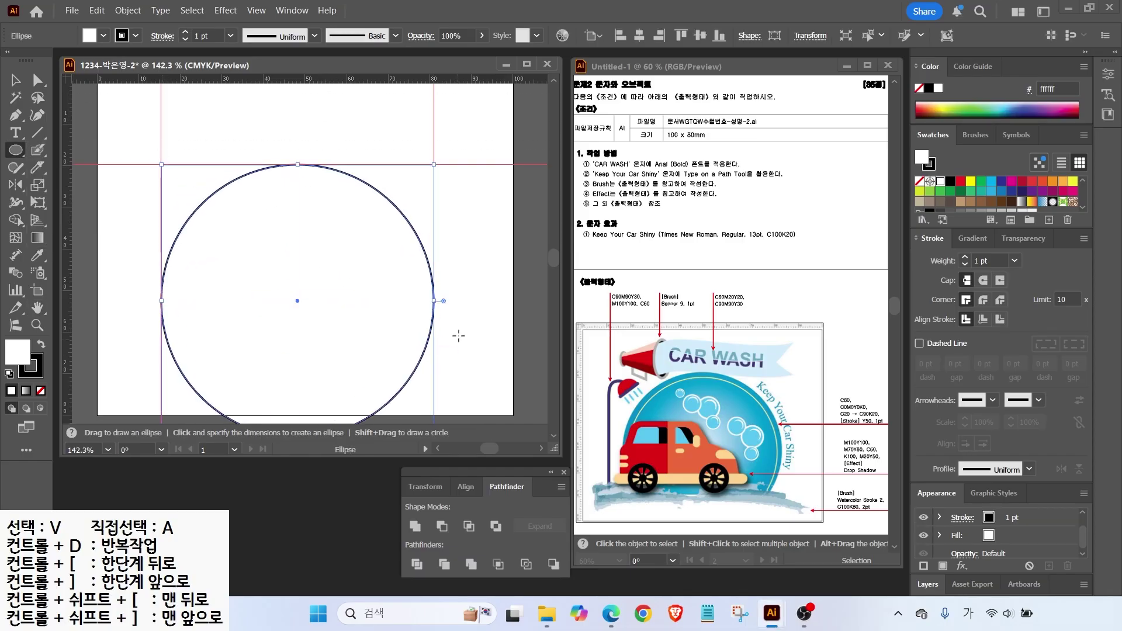
scroll(936, 199, "down", 2)
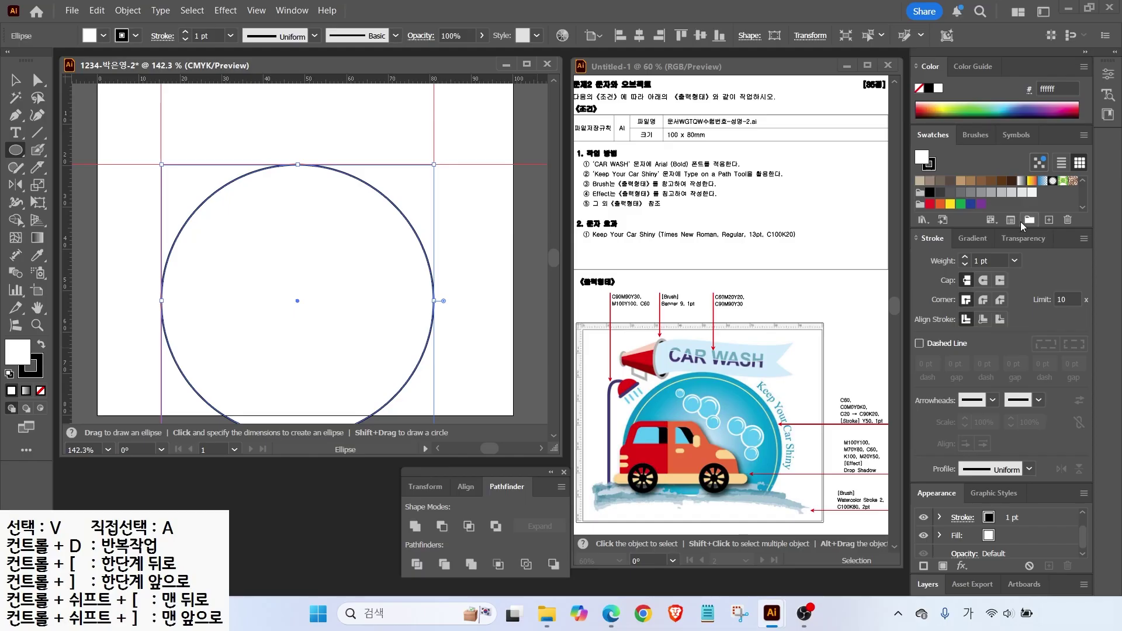
Create a new swatch group and add a C60 cyan swatch for the circle.
left_click(1029, 221)
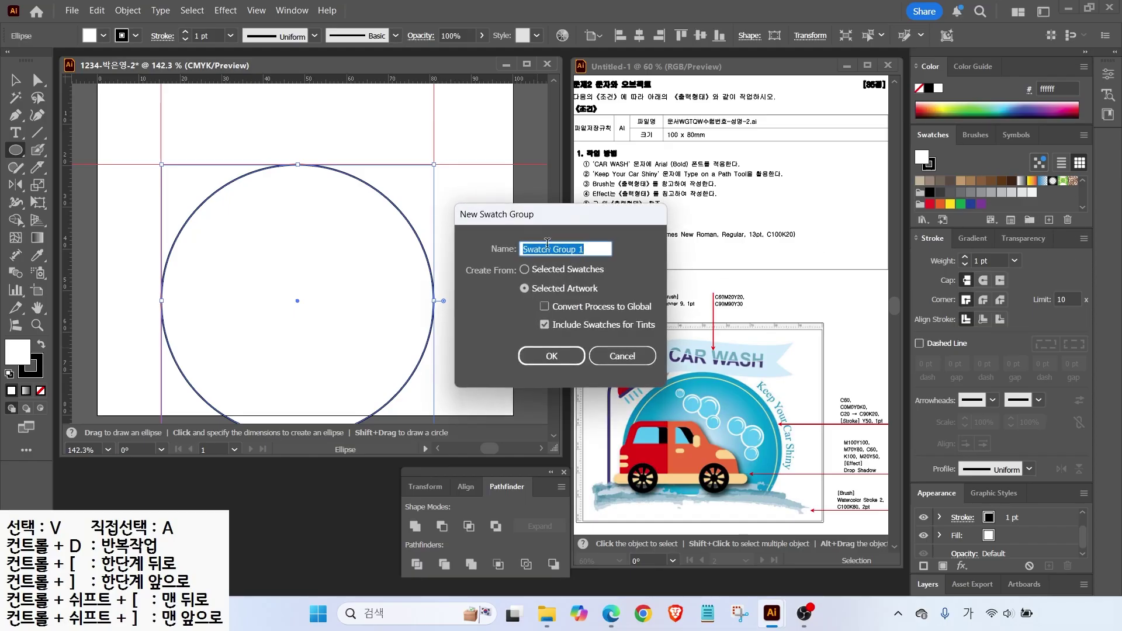
left_click_drag(524, 219, 445, 113)
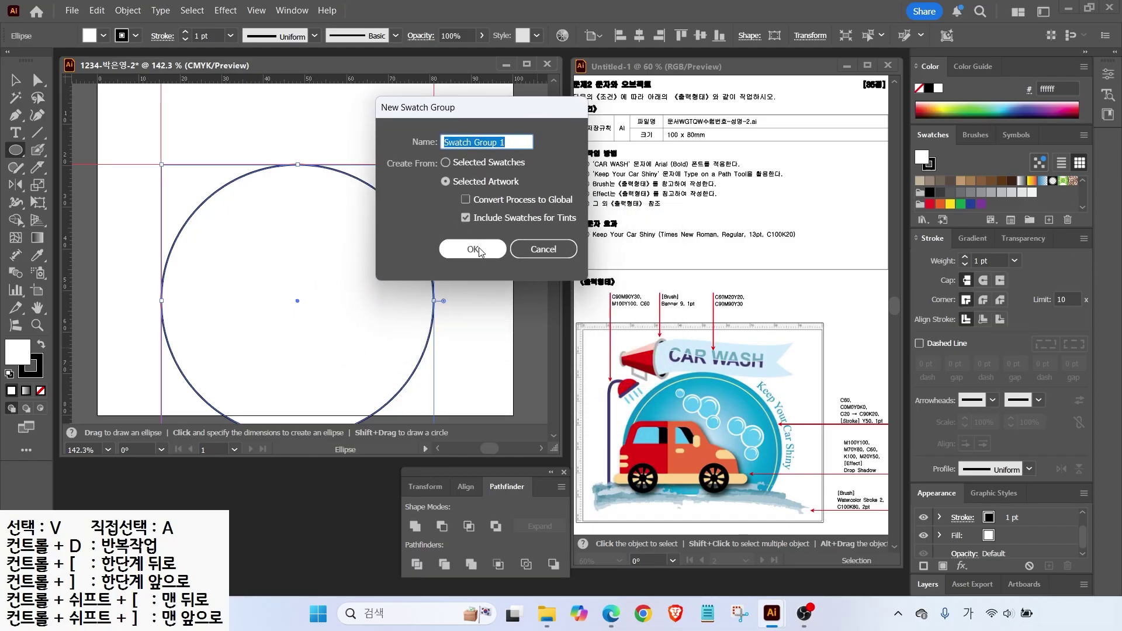
left_click(477, 247)
left_click(1049, 219)
left_click(434, 248)
type("60")
key("Tab")
key("Tab")
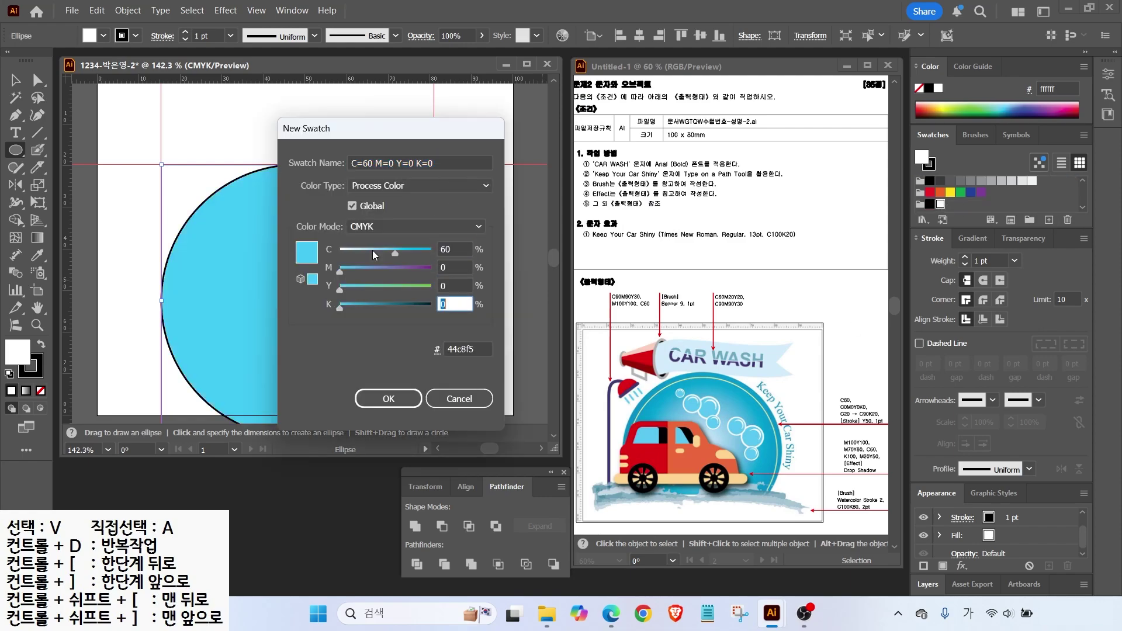
key("Return")
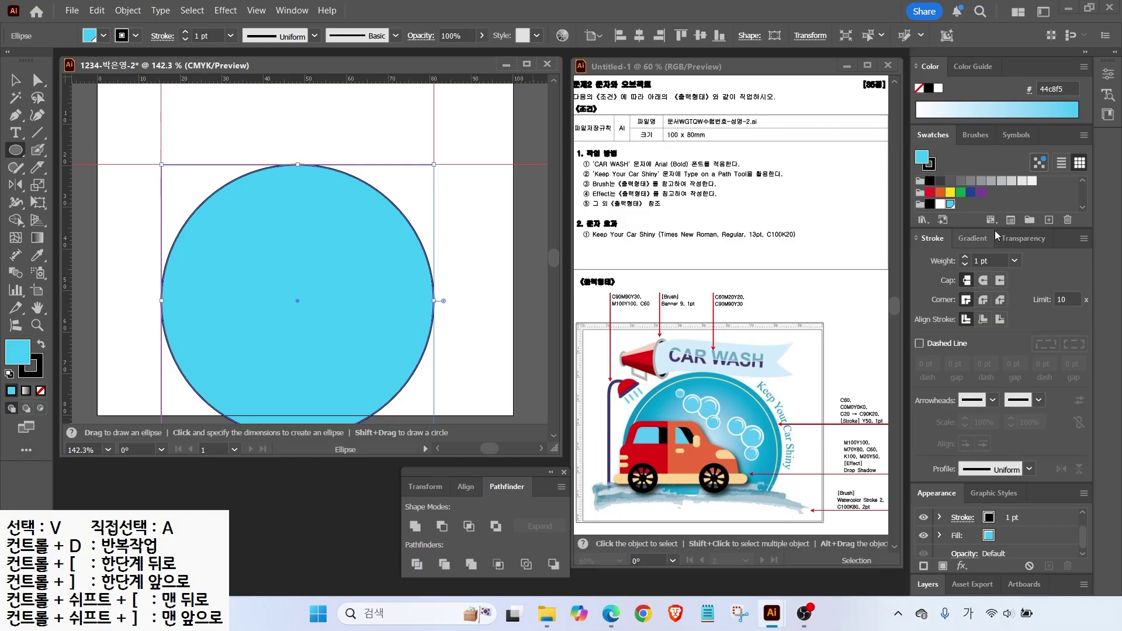
Add a Y40 yellow swatch with cyan set to 0.
left_click(1048, 220)
left_click(450, 249)
type("0")
key("Tab")
key("Tab")
type("40")
key("Return")
key("ctrl+z")
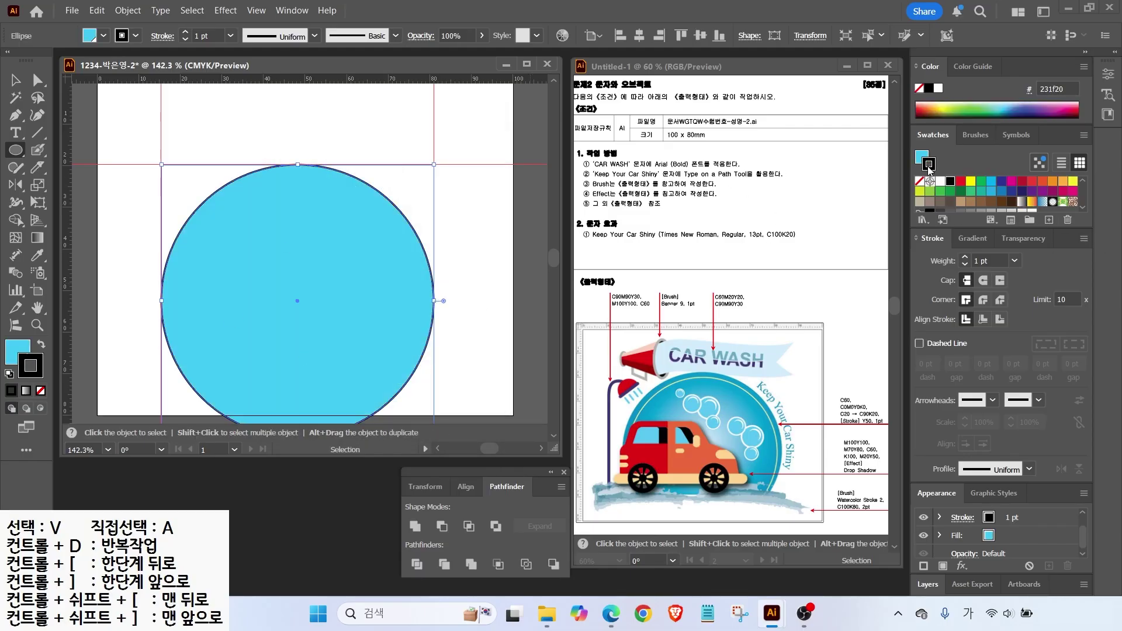
Remove the circle's outline and apply a gradient fill.
key("x")
key("slash")
key("v")
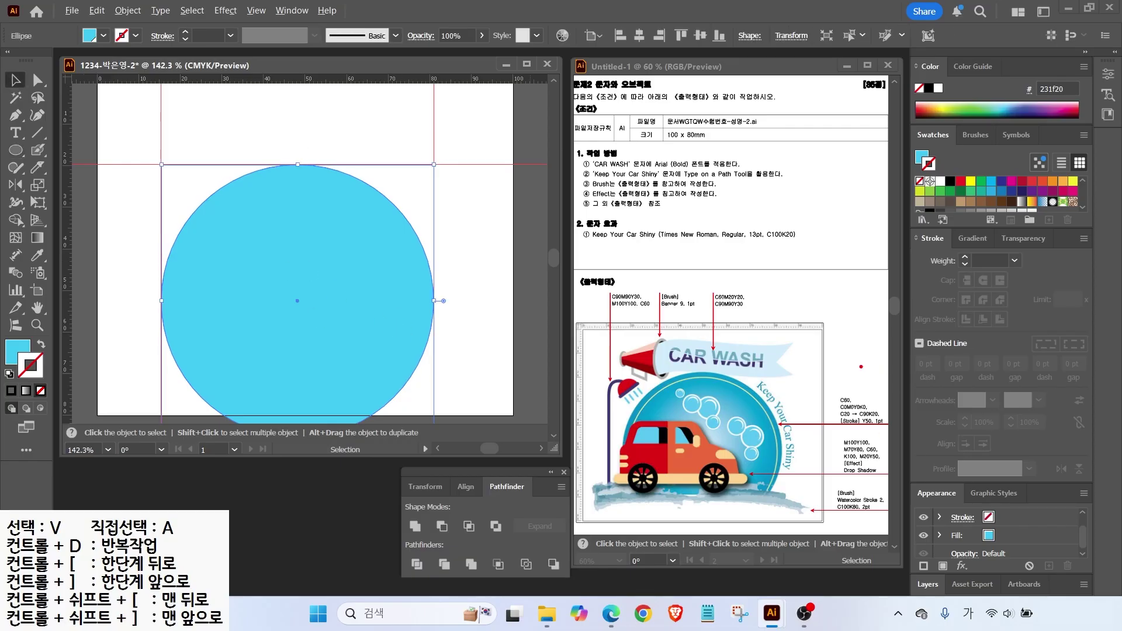
mouse_move(828, 407)
left_mouse_down()
mouse_move(887, 424)
mouse_move(810, 379)
left_mouse_up()
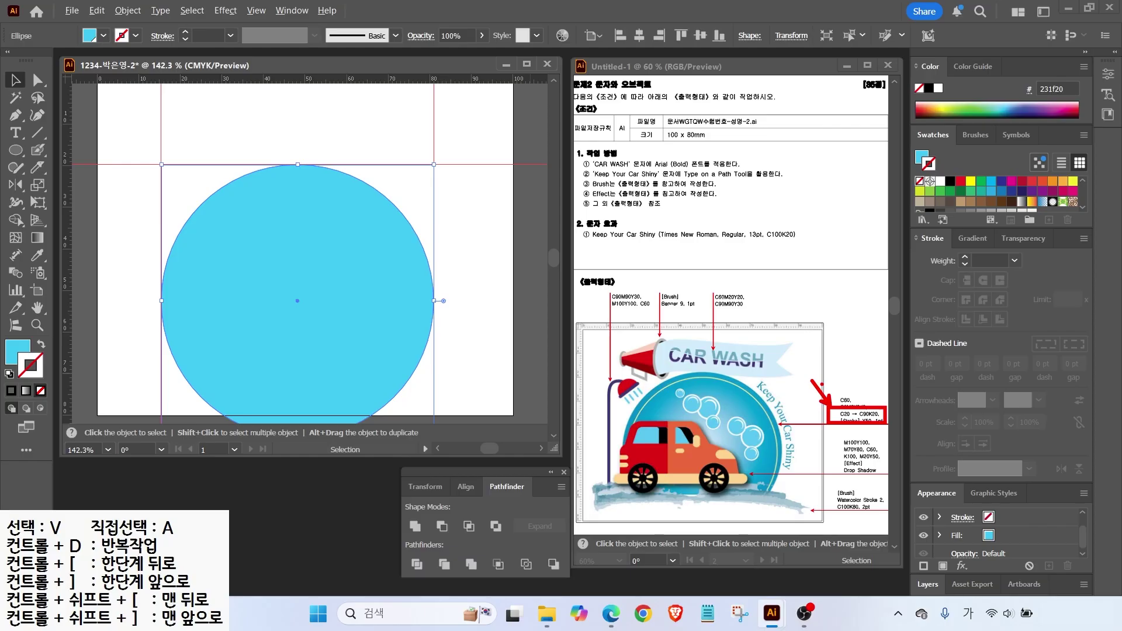
left_click(972, 238)
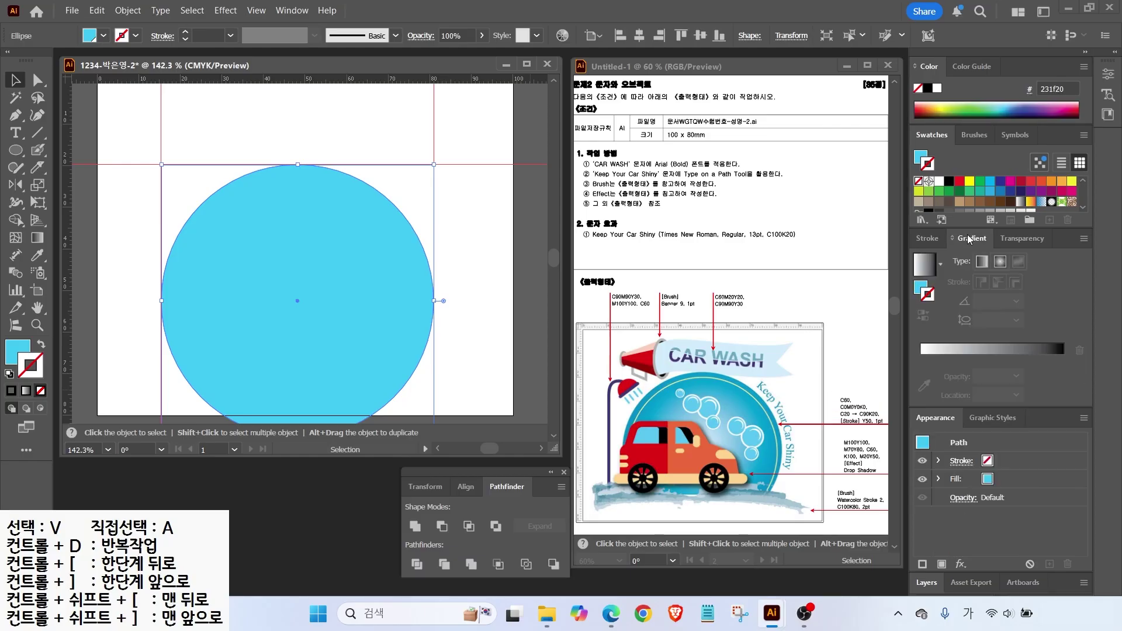
left_click(924, 270)
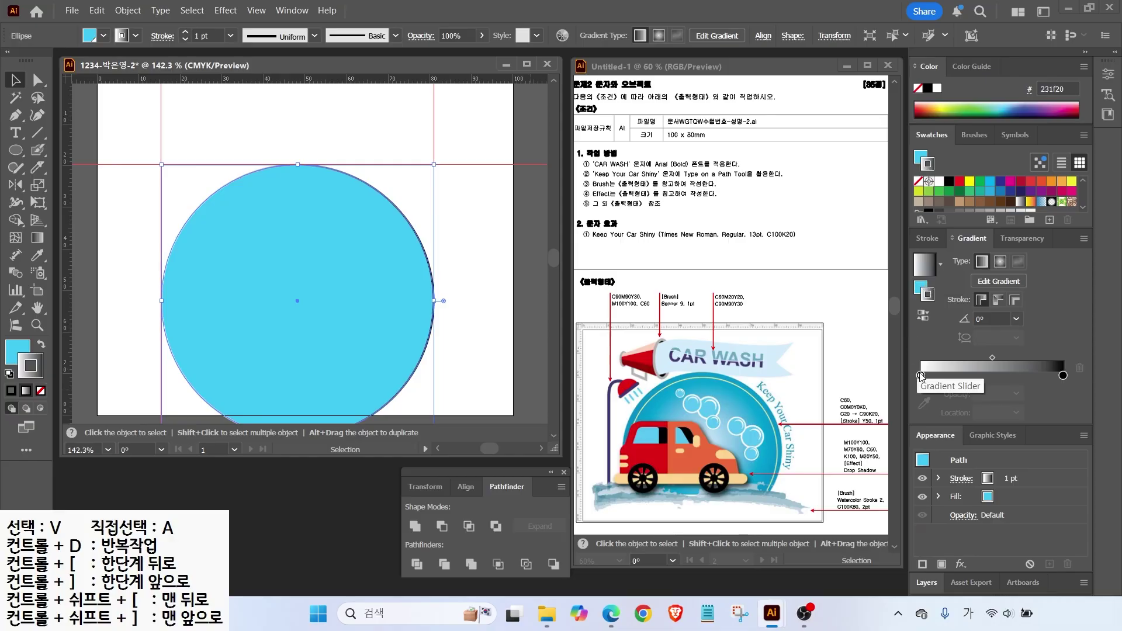
left_click_drag(932, 390, 938, 383)
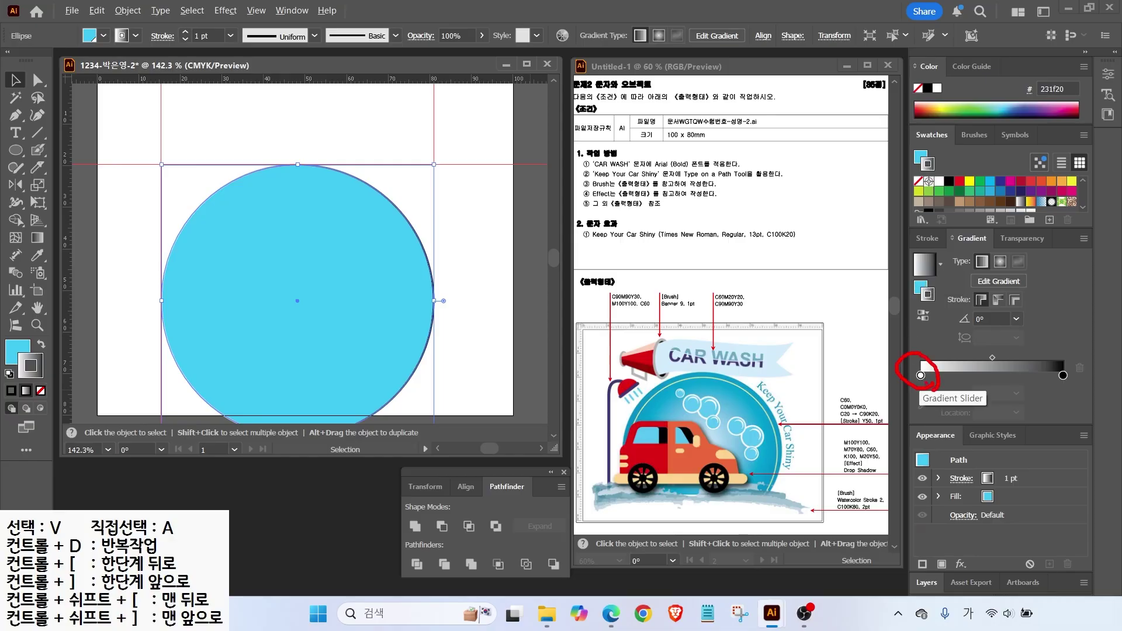
Set the gradient stops to C20 on the left and C90 on the right.
double_click(921, 376)
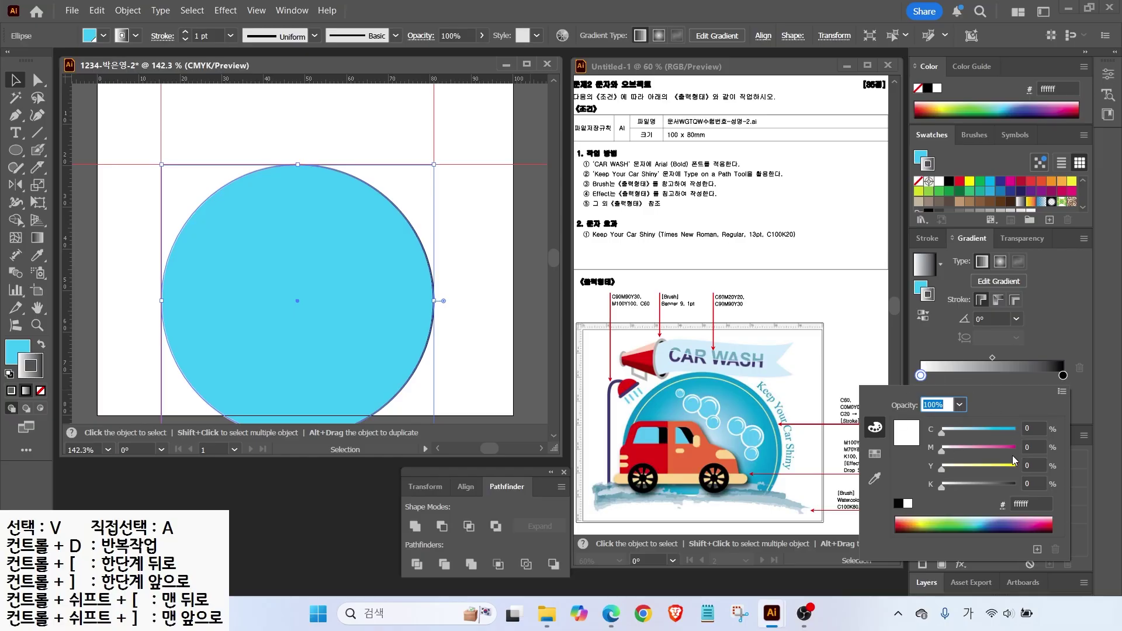
double_click(1035, 432)
type("20")
key("Return")
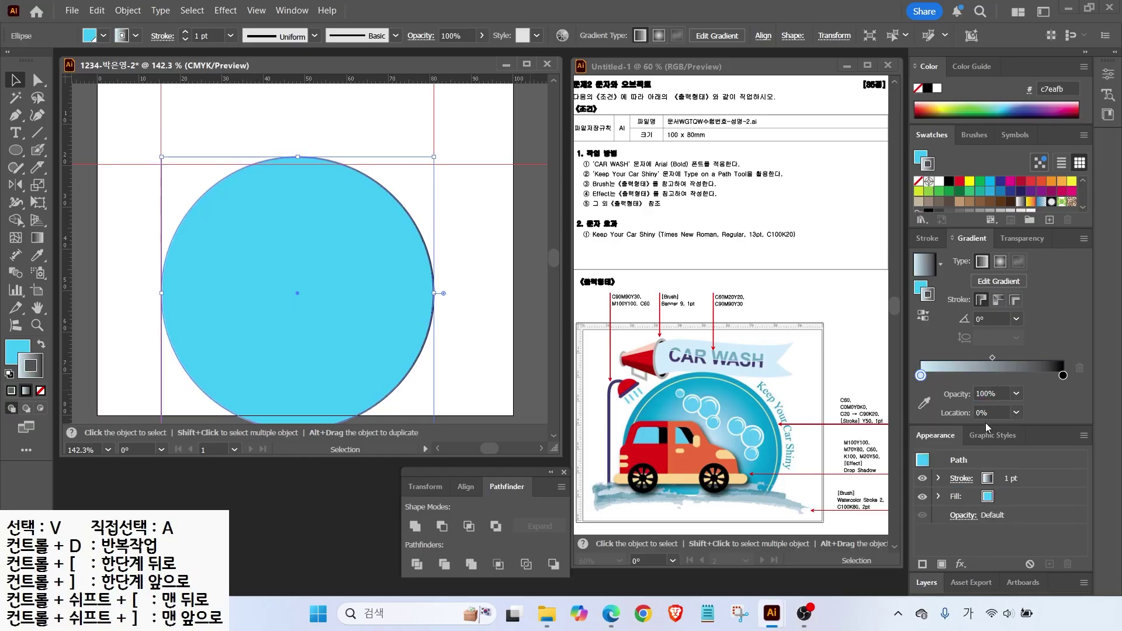
double_click(1062, 375)
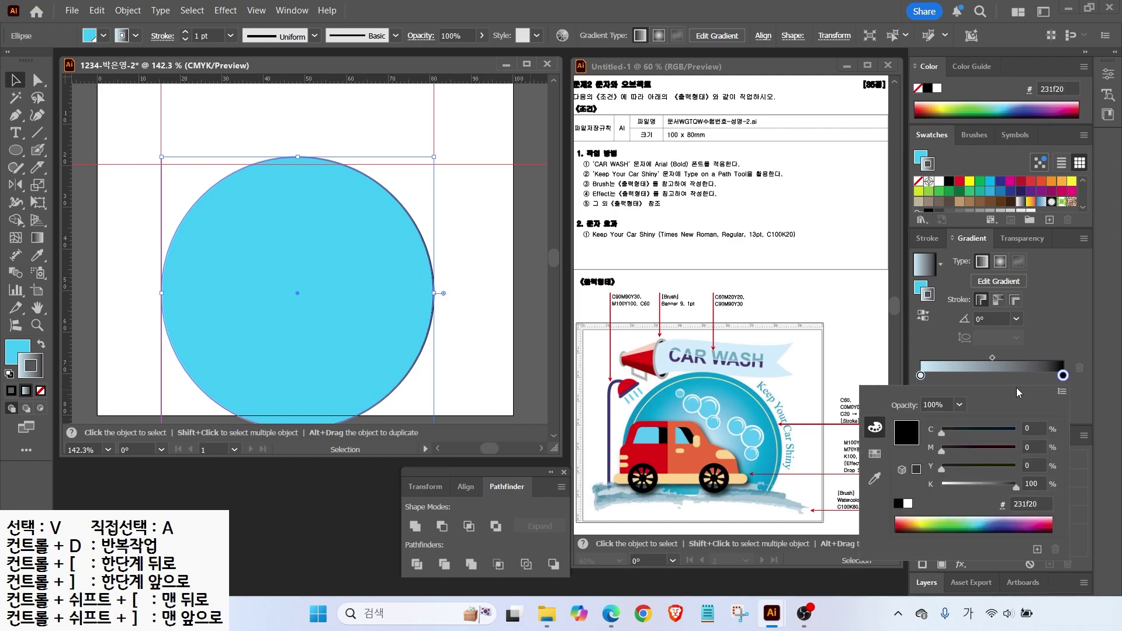
double_click(1032, 427)
type("90")
key("Tab")
key("Tab")
key("Tab")
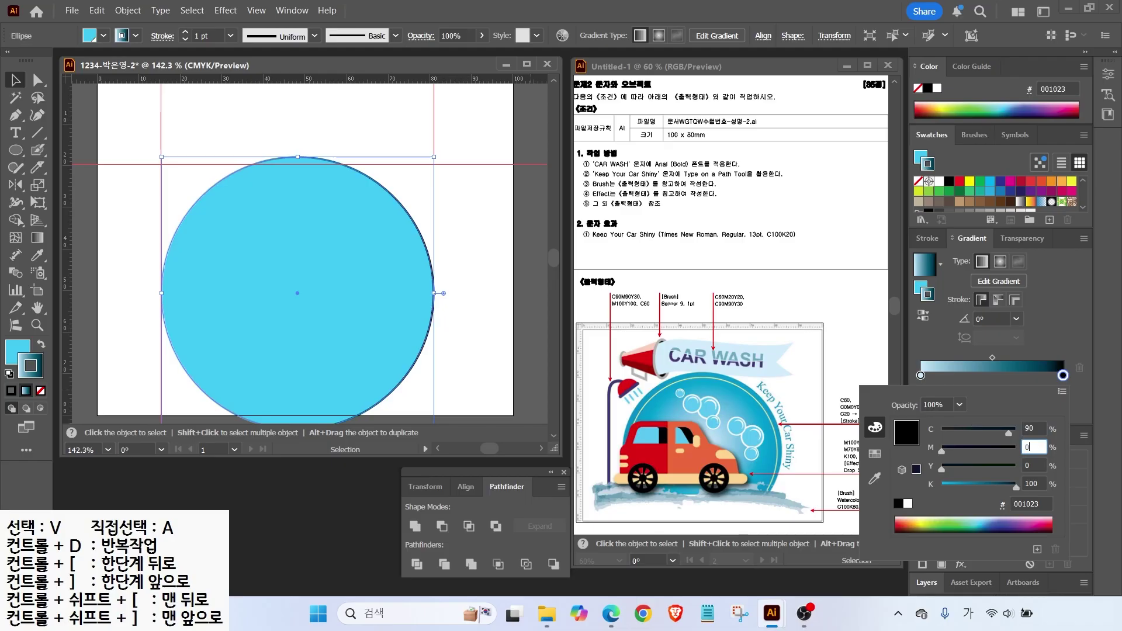
key("ctrl+z")
key("ctrl+z")
key("ctrl+z")
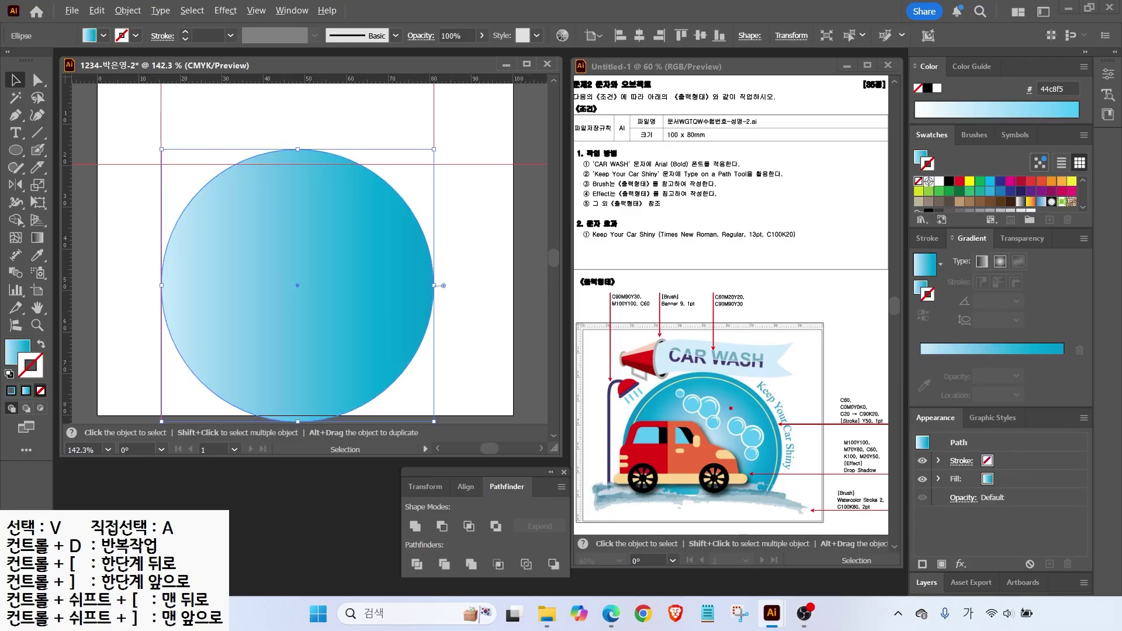
Make the fill a radial gradient with no stroke, midpoint moved to about 60.85%.
mouse_move(702, 462)
left_mouse_down()
mouse_move(754, 403)
mouse_move(772, 432)
left_mouse_up()
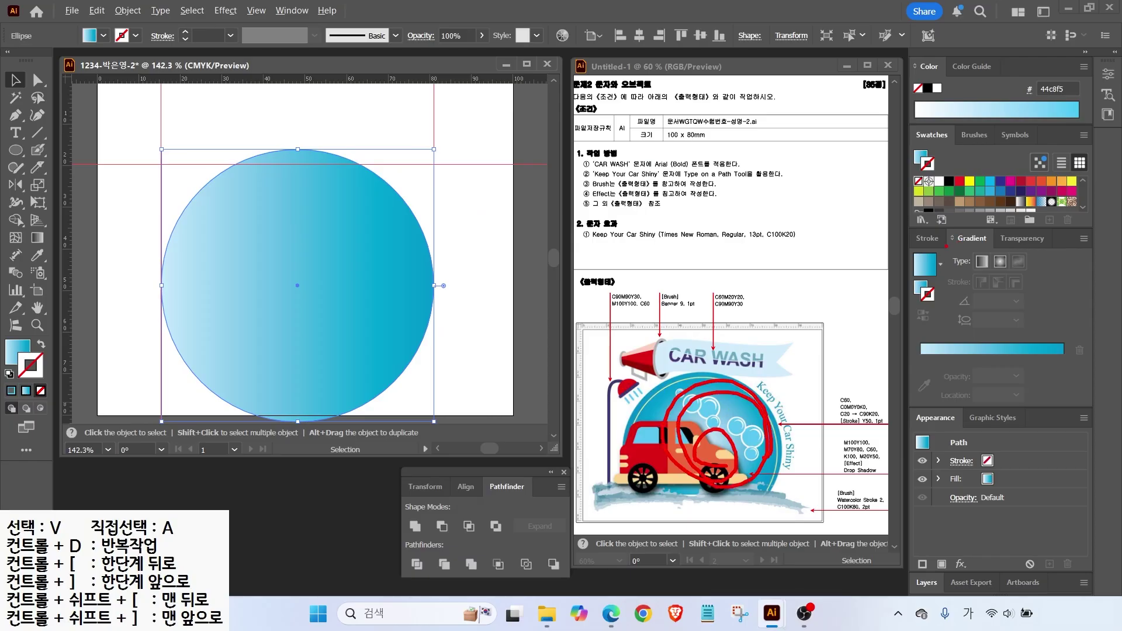
left_click_drag(949, 249, 1042, 286)
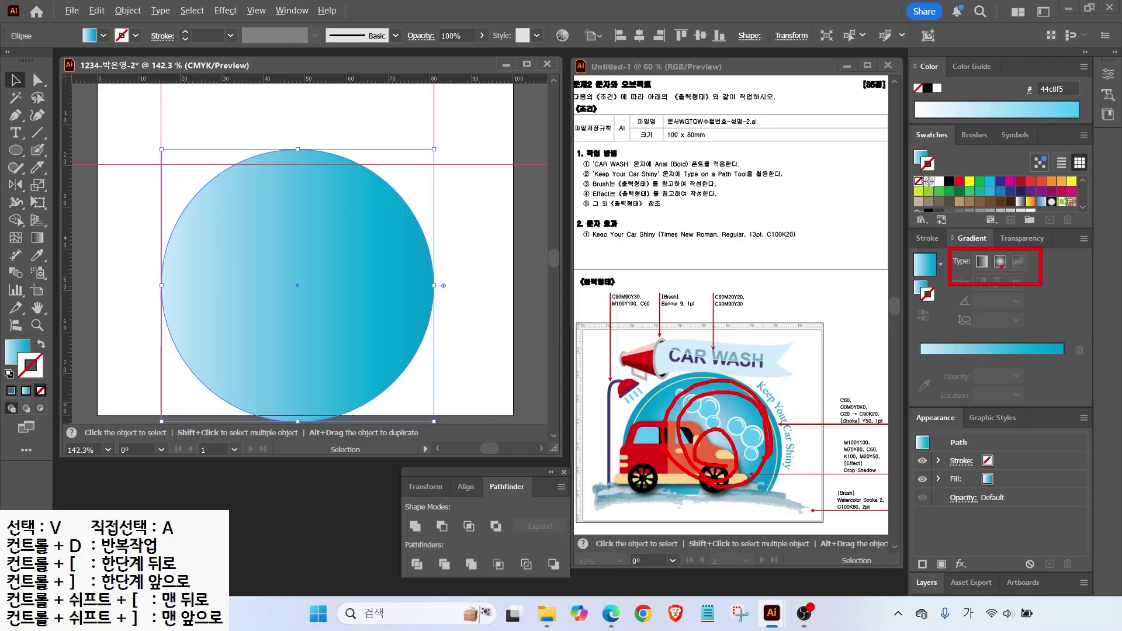
left_click(1000, 261)
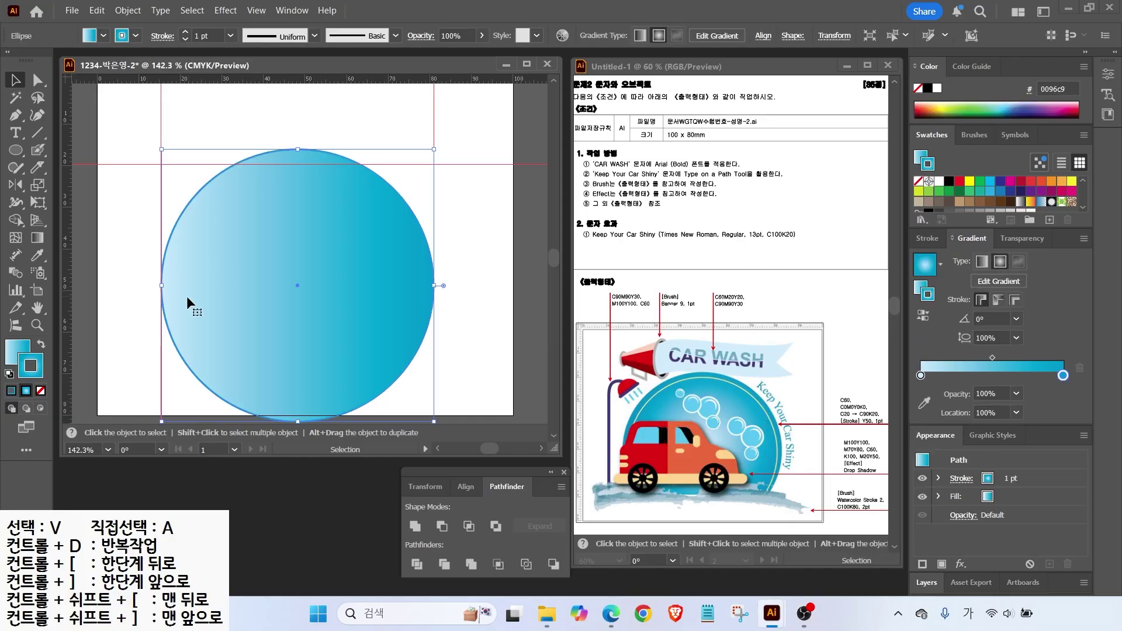
left_click(40, 391)
left_click(17, 352)
left_click(1000, 261)
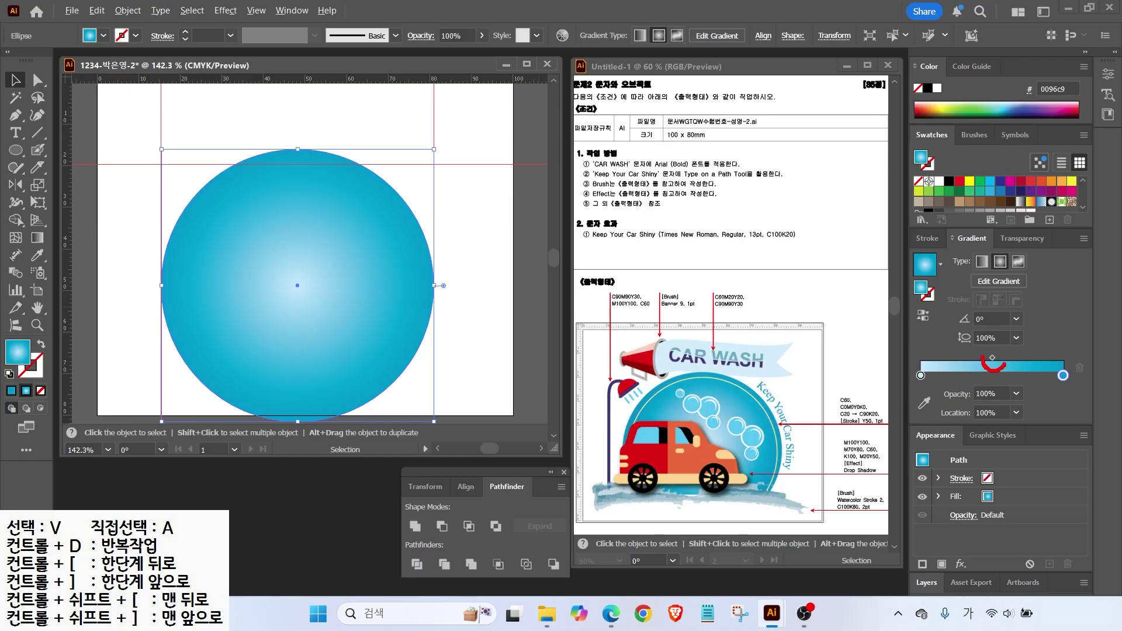
mouse_move(992, 358)
left_mouse_down()
mouse_move(1021, 356)
mouse_move(981, 356)
mouse_move(1009, 356)
left_mouse_up()
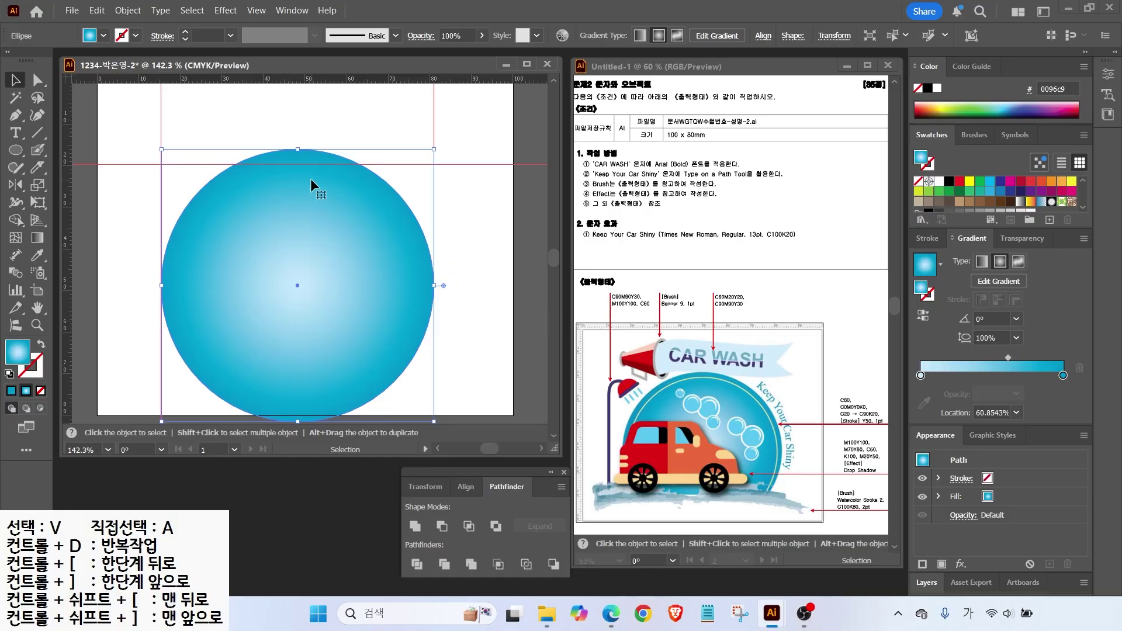
Make a -3 mm Offset Path copy inside the gradient circle.
left_click(128, 11)
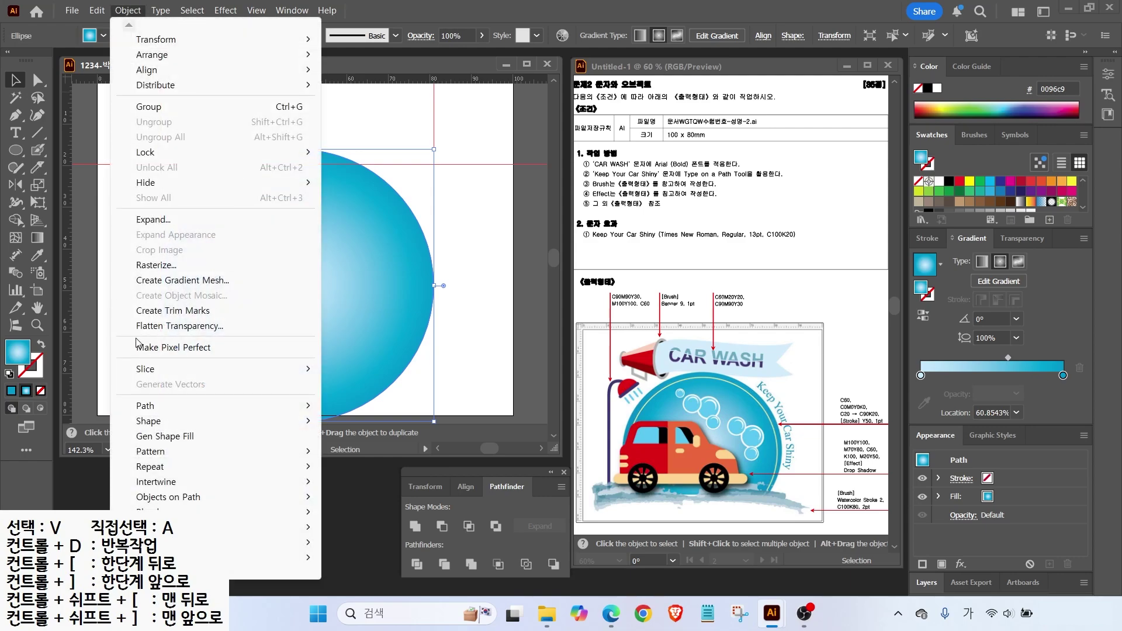
mouse_move(250, 407)
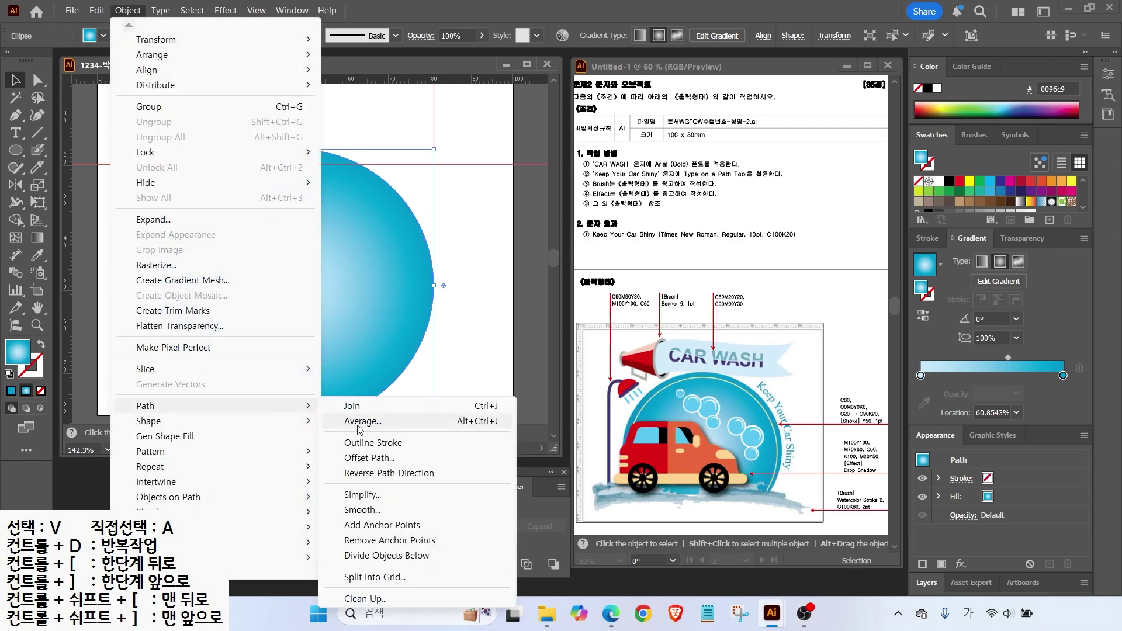
left_click(356, 458)
type("-3")
left_click(454, 281)
left_click(455, 281)
left_click(540, 282)
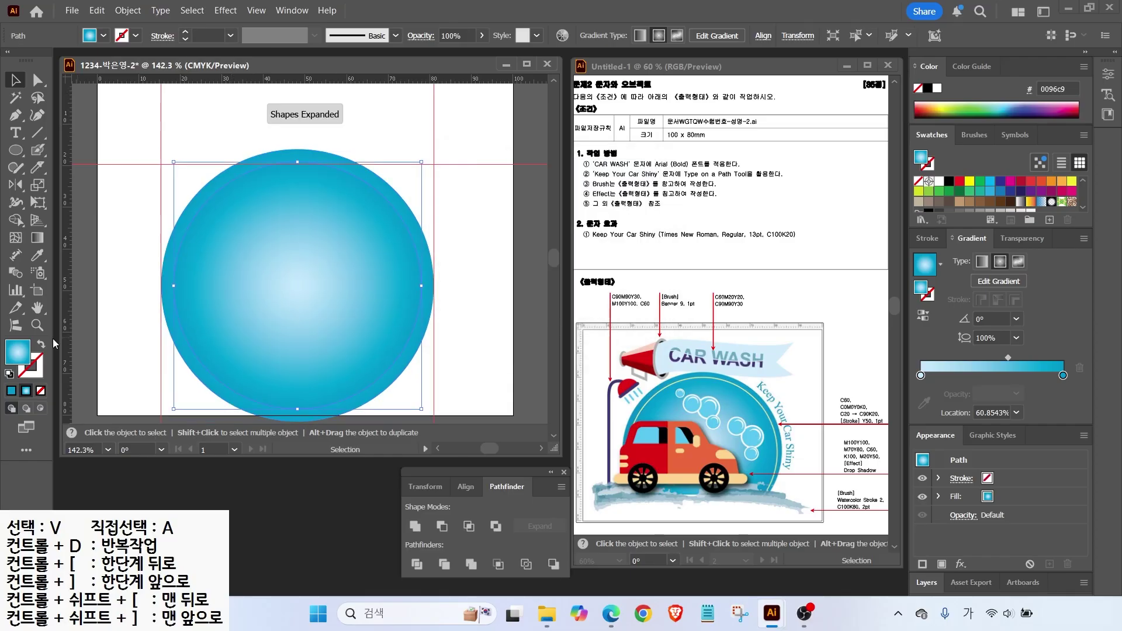
Turn the inset copy into a yellow outline ring with no fill.
left_click(41, 344)
scroll(960, 205, "down", 2)
left_click(959, 205)
key("ctrl+shift+a")
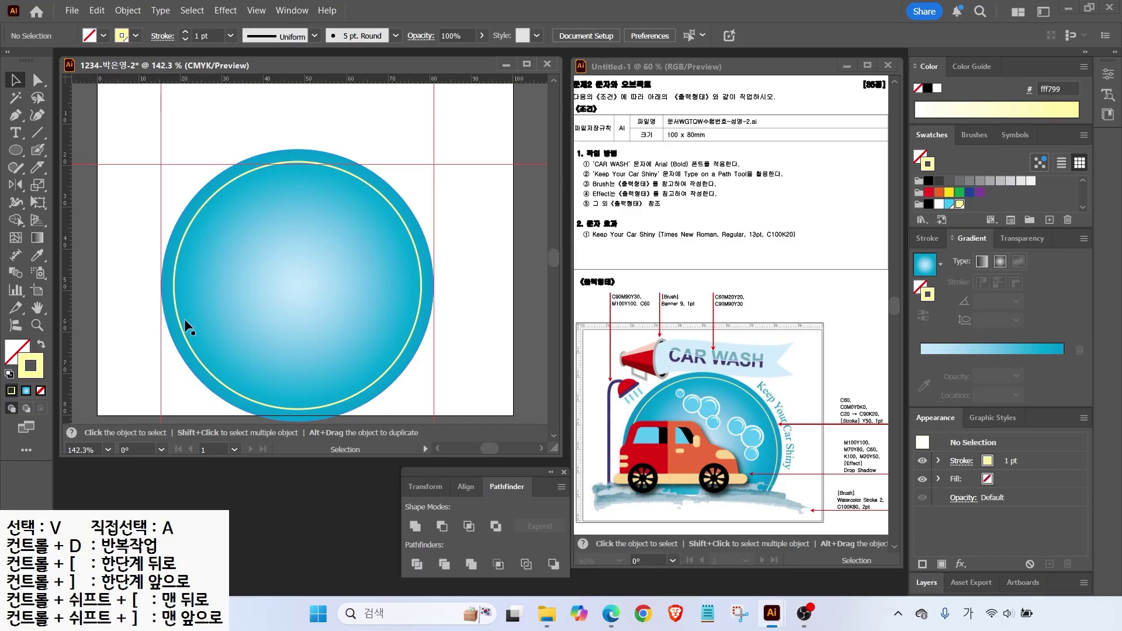
mouse_move(132, 344)
left_mouse_down()
mouse_move(356, 349)
mouse_move(462, 369)
left_mouse_up()
mouse_move(349, 358)
left_mouse_down()
mouse_move(409, 376)
mouse_move(453, 420)
left_mouse_up()
left_click(231, 178)
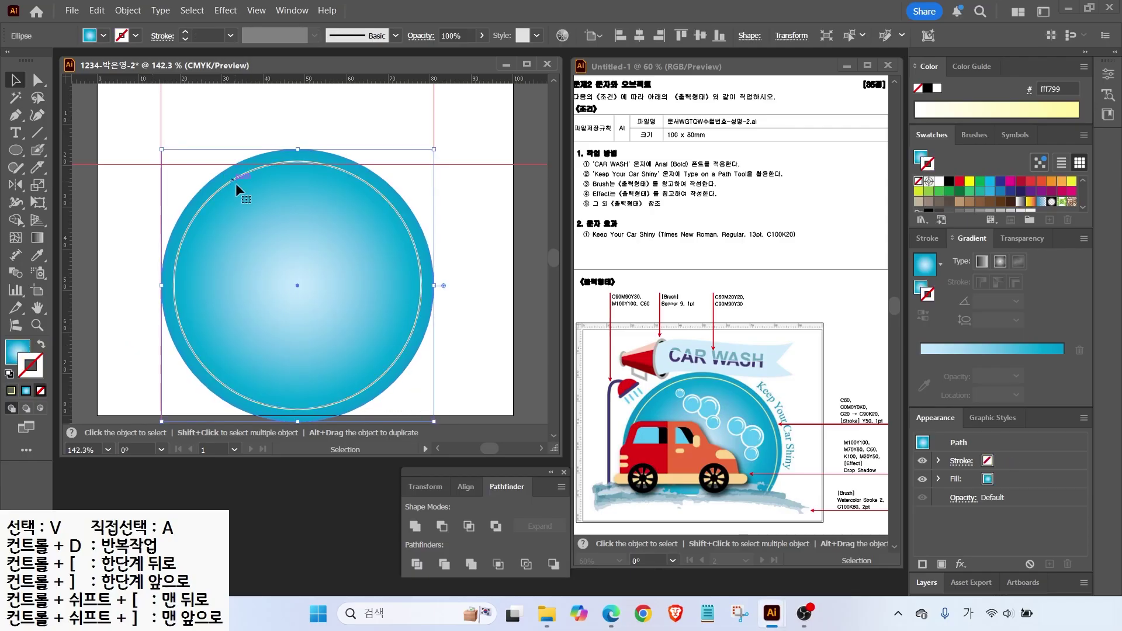
left_click(40, 169)
Erase the bottom of the gradient circle with an enlarged Eraser.
left_click_drag(40, 169, 73, 171)
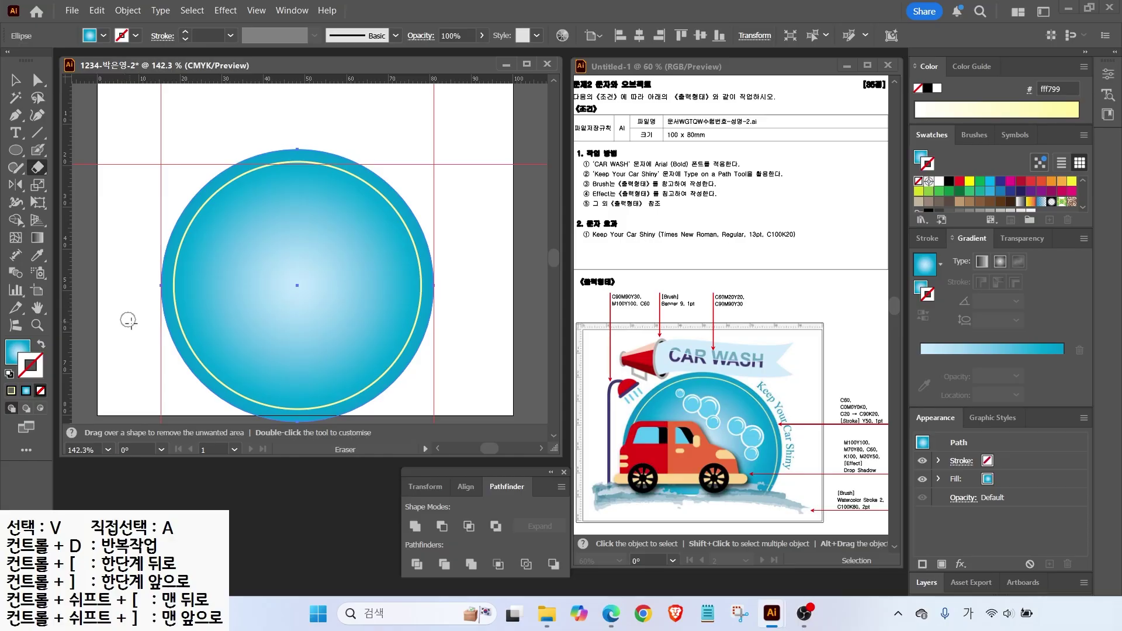
key("bracketright")
key("bracketright")
key("bracketright")
key("bracketright")
key("bracketright")
key("bracketright")
mouse_move(161, 385)
left_mouse_down()
mouse_move(450, 393)
mouse_move(283, 380)
mouse_move(176, 394)
left_mouse_up()
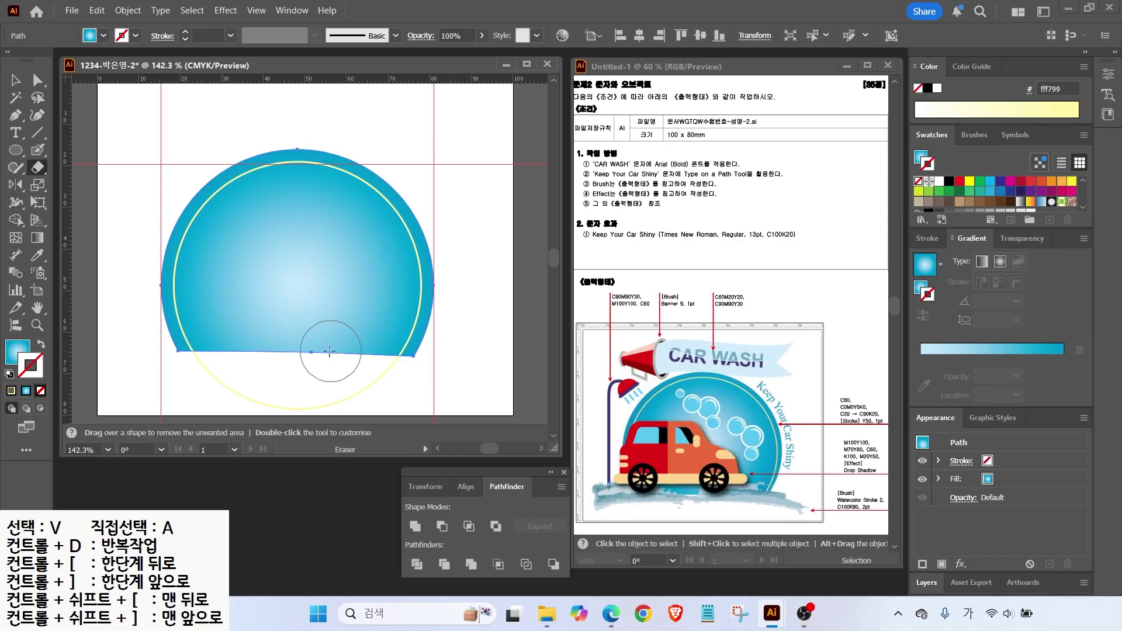
key("v")
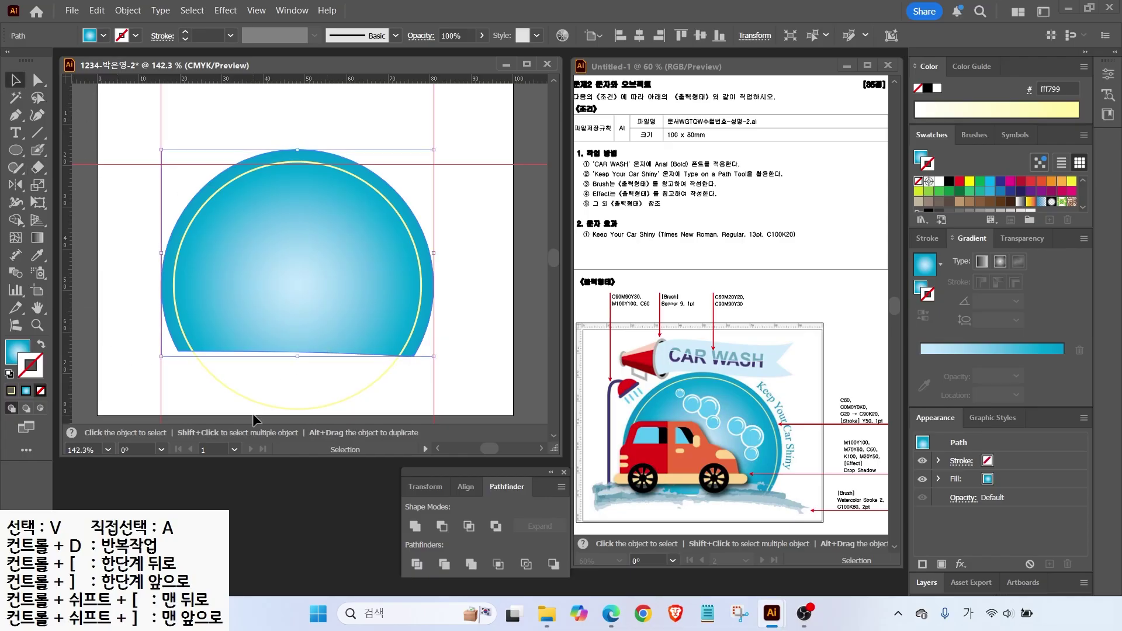
Select the yellow ring and erase its lower arc with the Path Eraser.
left_click(219, 377)
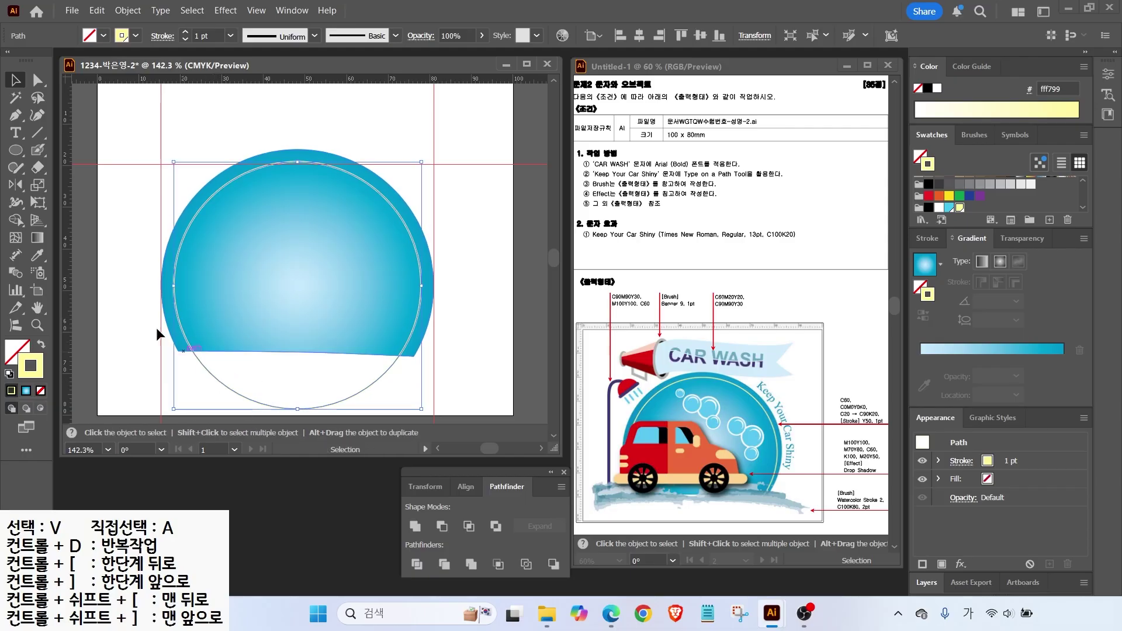
left_click(16, 169)
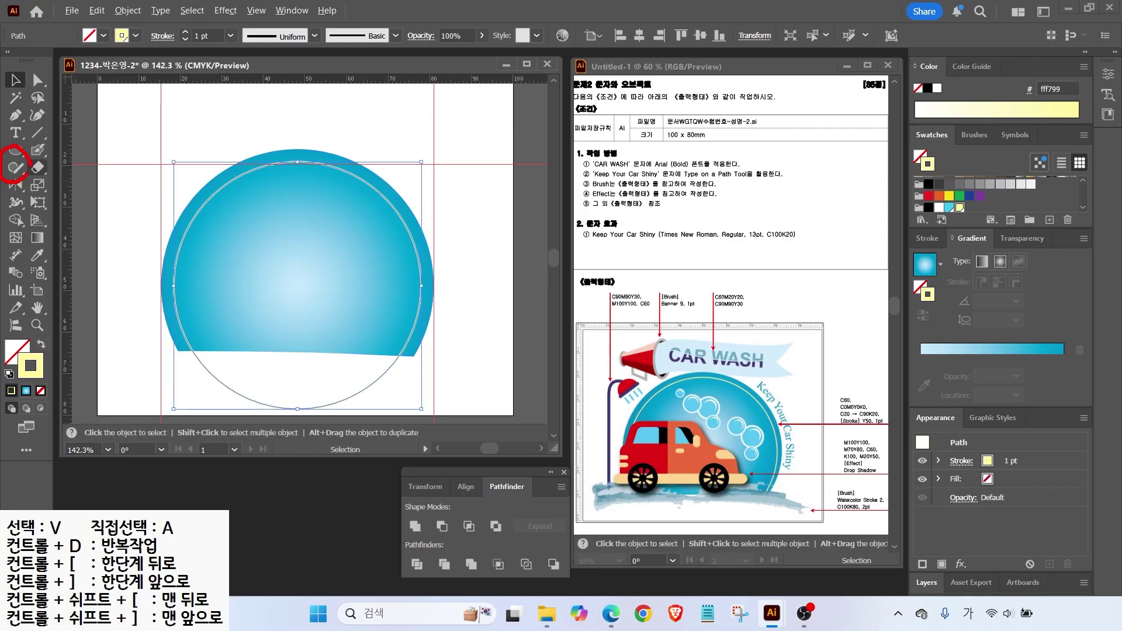
left_click(16, 170)
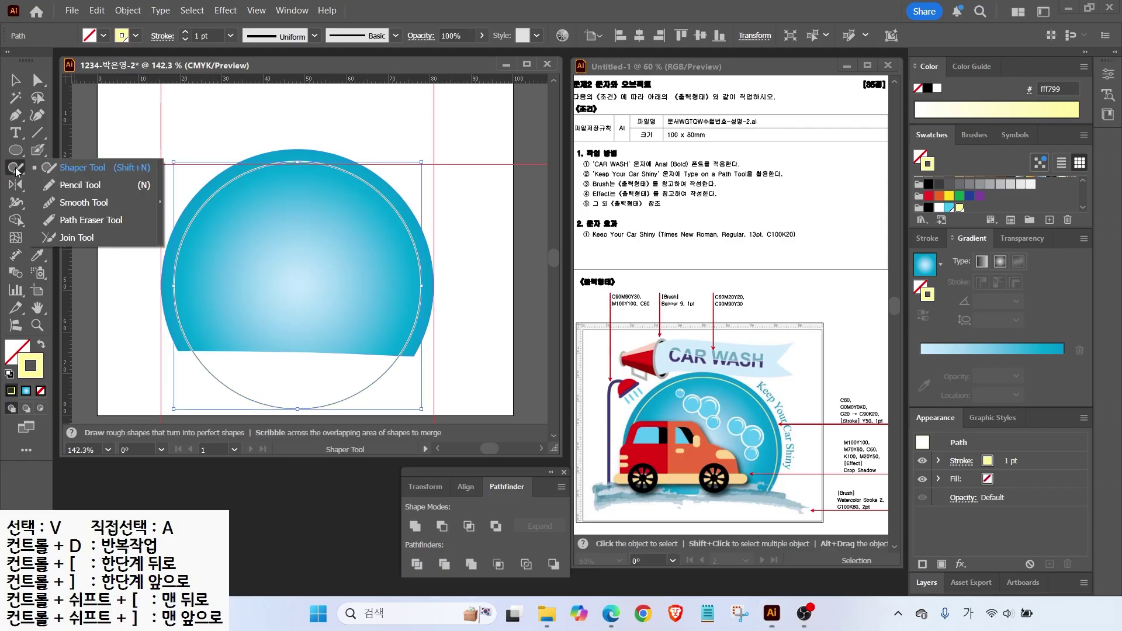
left_click(73, 225)
mouse_move(193, 354)
left_mouse_down()
mouse_move(256, 393)
mouse_move(305, 401)
mouse_move(401, 359)
left_mouse_up()
mouse_move(213, 366)
left_mouse_down()
mouse_move(270, 402)
mouse_move(333, 403)
mouse_move(389, 367)
left_mouse_up()
Re-select the ring, erase the rest of its lower arc, then select circle and arc.
key("v")
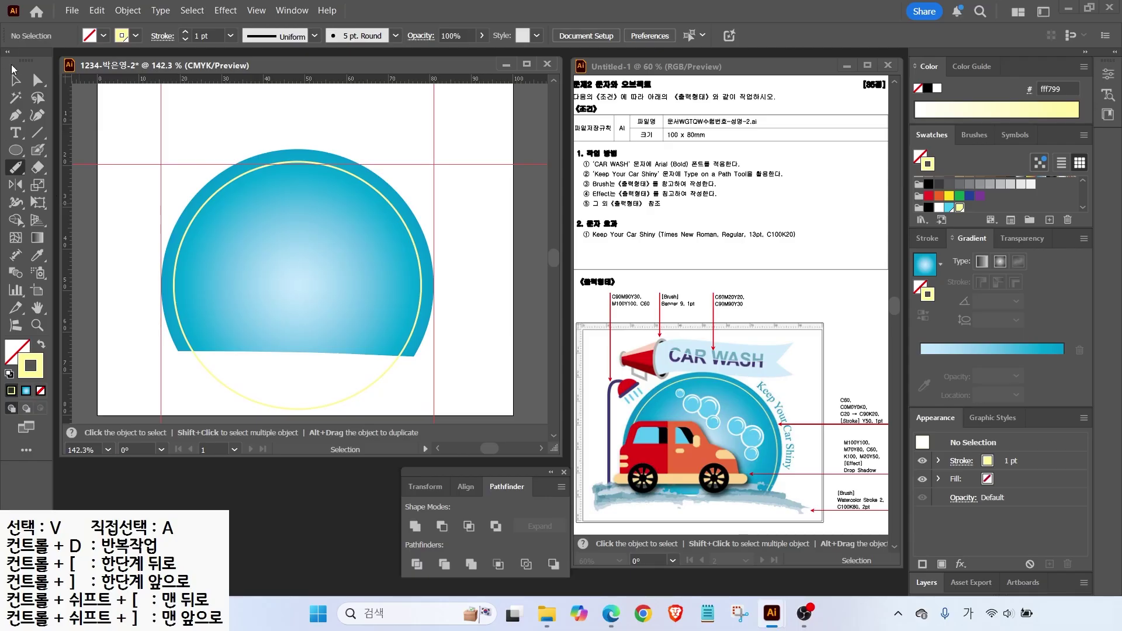
left_click(14, 77)
left_click(211, 383)
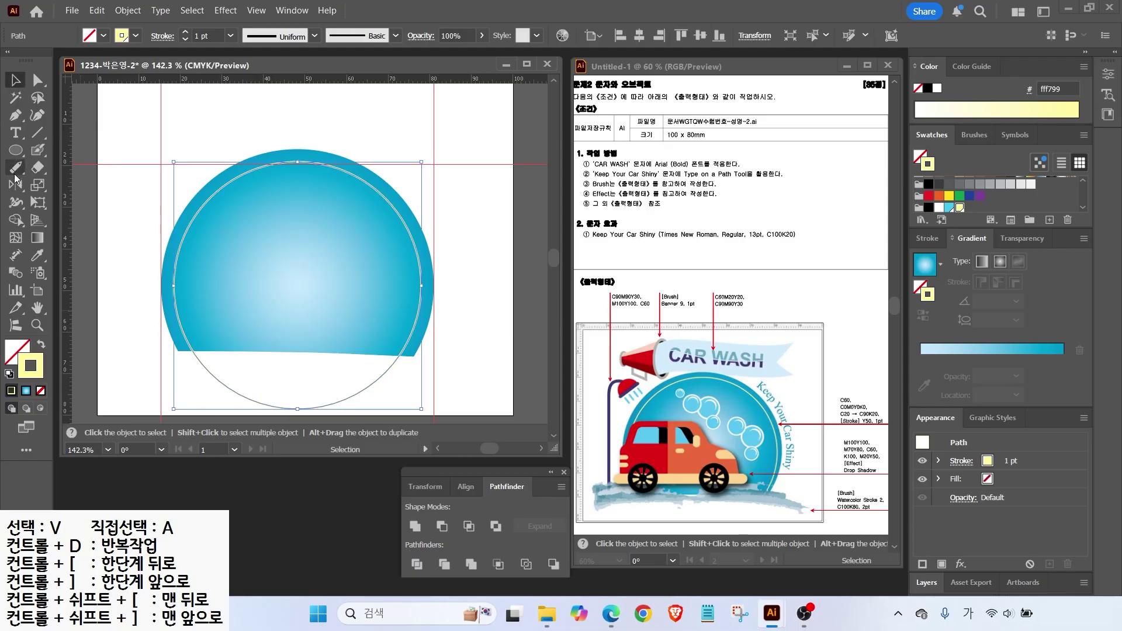
left_click(15, 169)
mouse_move(208, 352)
left_mouse_down()
mouse_move(239, 391)
mouse_move(275, 400)
mouse_move(330, 400)
mouse_move(401, 356)
left_mouse_up()
key("v")
left_click(377, 309)
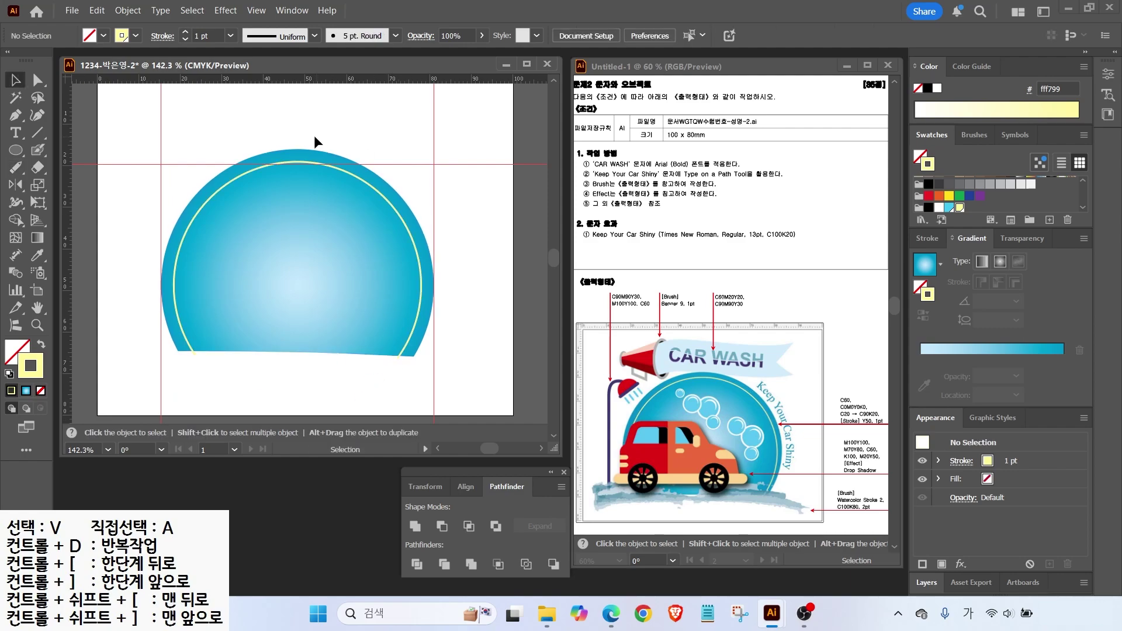
left_click(282, 203)
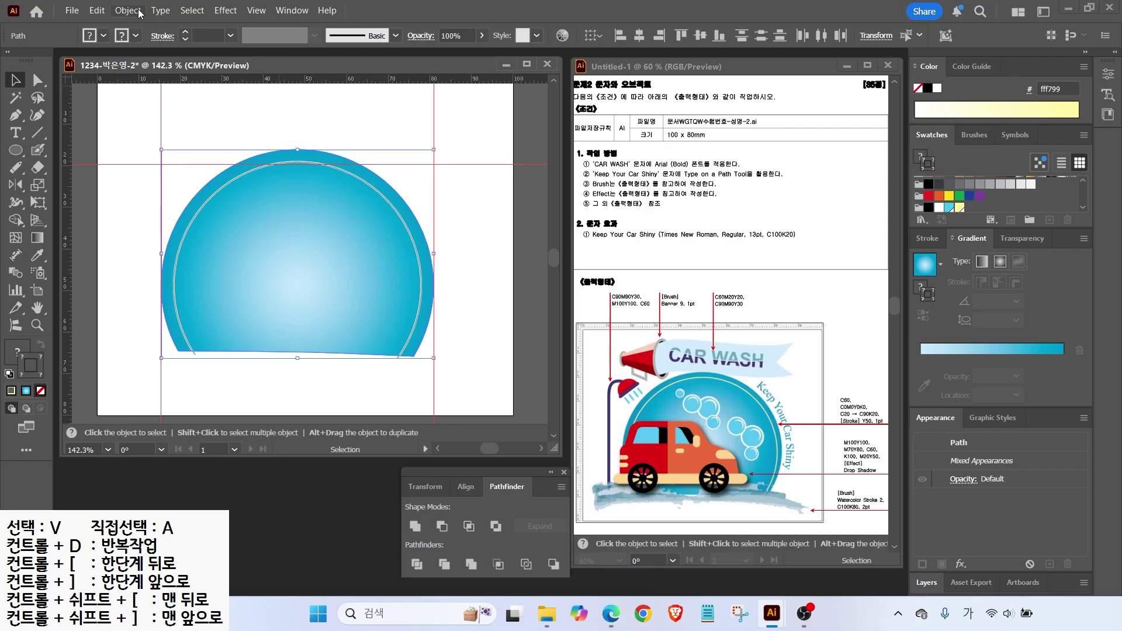
Lock the cut circle and yellow arc via Object > Lock > Selection.
left_click(129, 9)
mouse_move(146, 152)
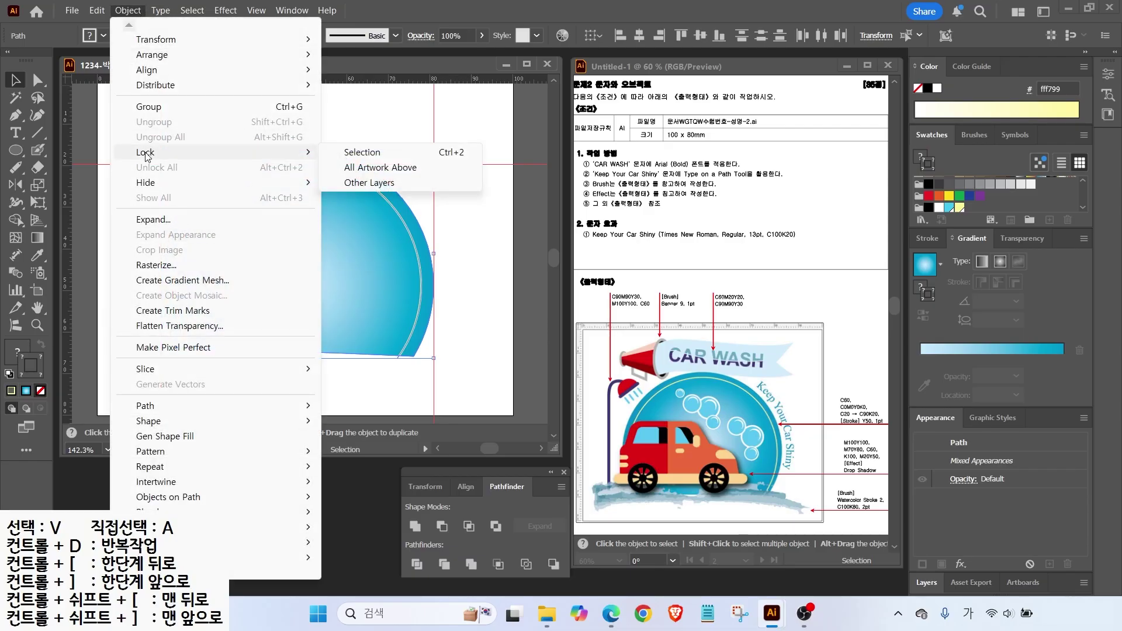
left_click(362, 153)
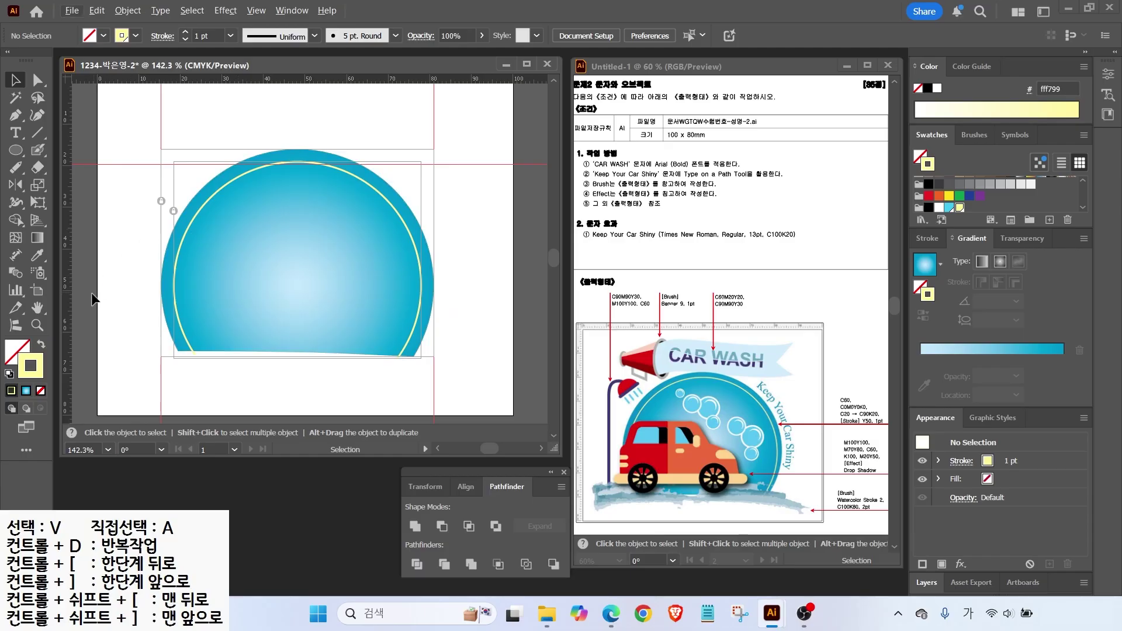
Draw a small white-filled circle with no outline near the top.
key("l")
key("d")
left_click_drag(277, 190, 331, 243)
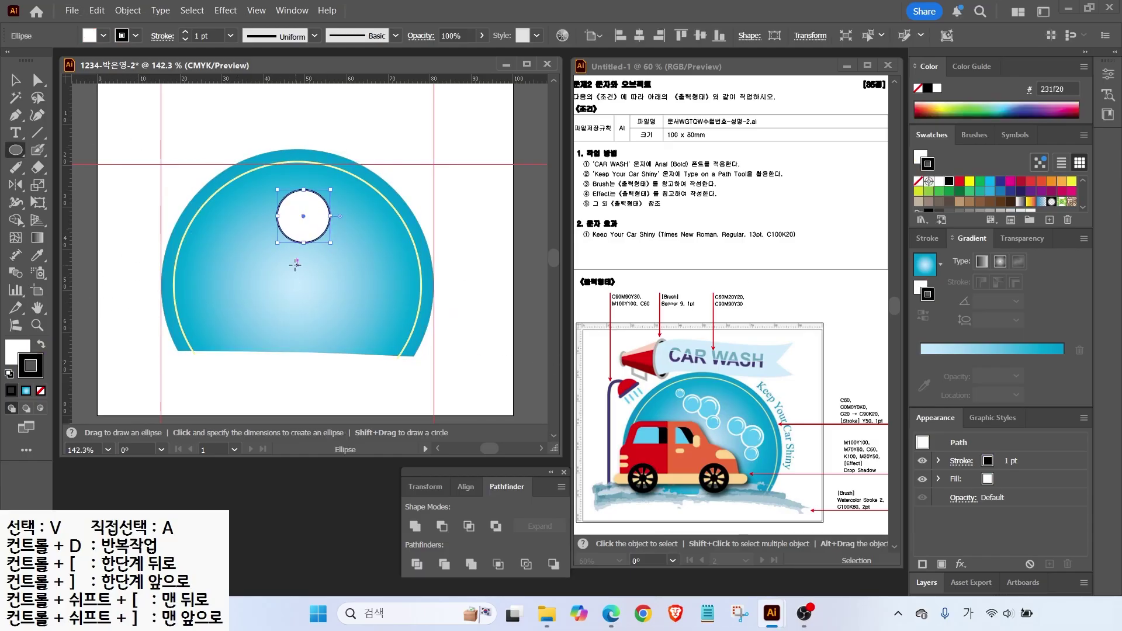
scroll(978, 200, "down", 3)
left_click(948, 204)
left_click(41, 345)
key("/")
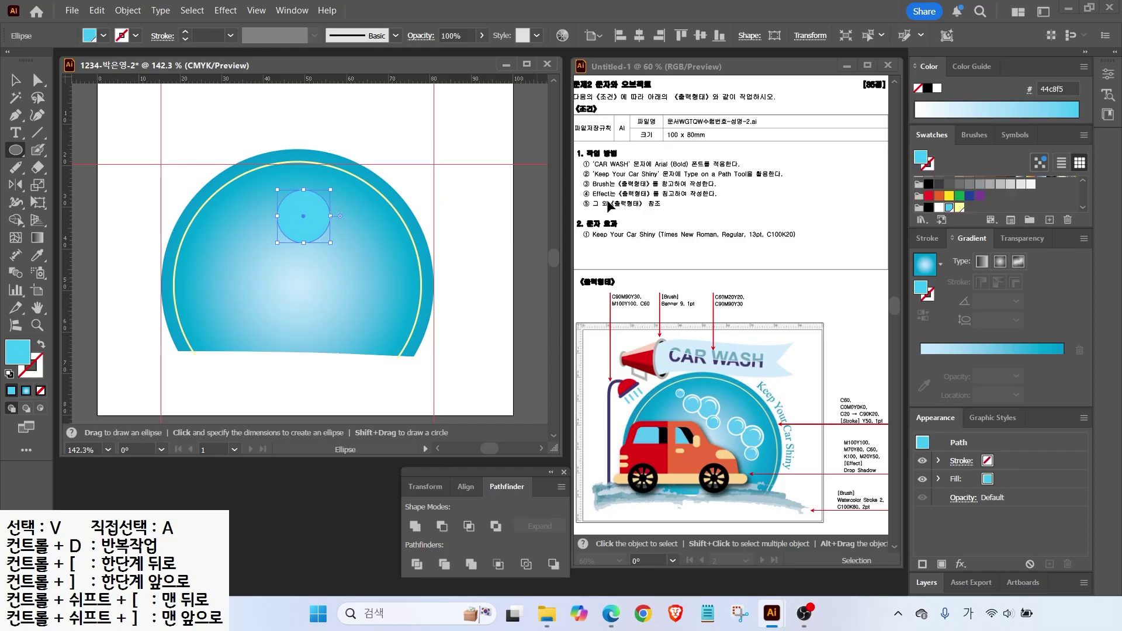
left_click(939, 208)
Offset the circle by -0.5 mm and fill the inner copy light blue.
left_click(128, 9)
mouse_move(220, 404)
left_click(374, 458)
key("Tab")
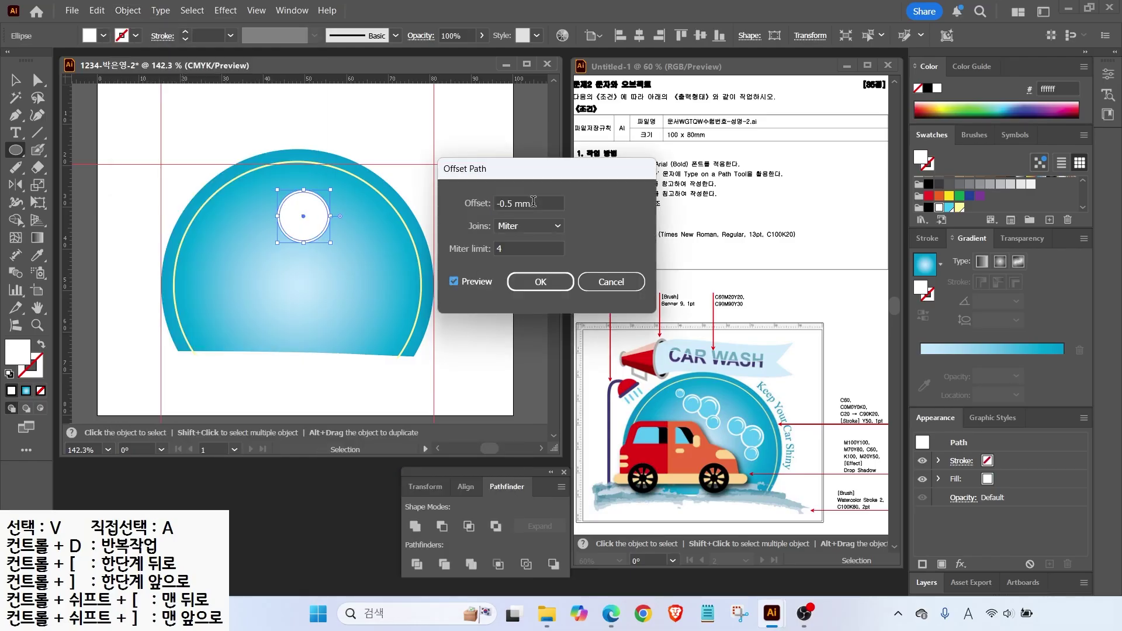
key("Return")
left_click(949, 209)
scroll(328, 211, "up", 3)
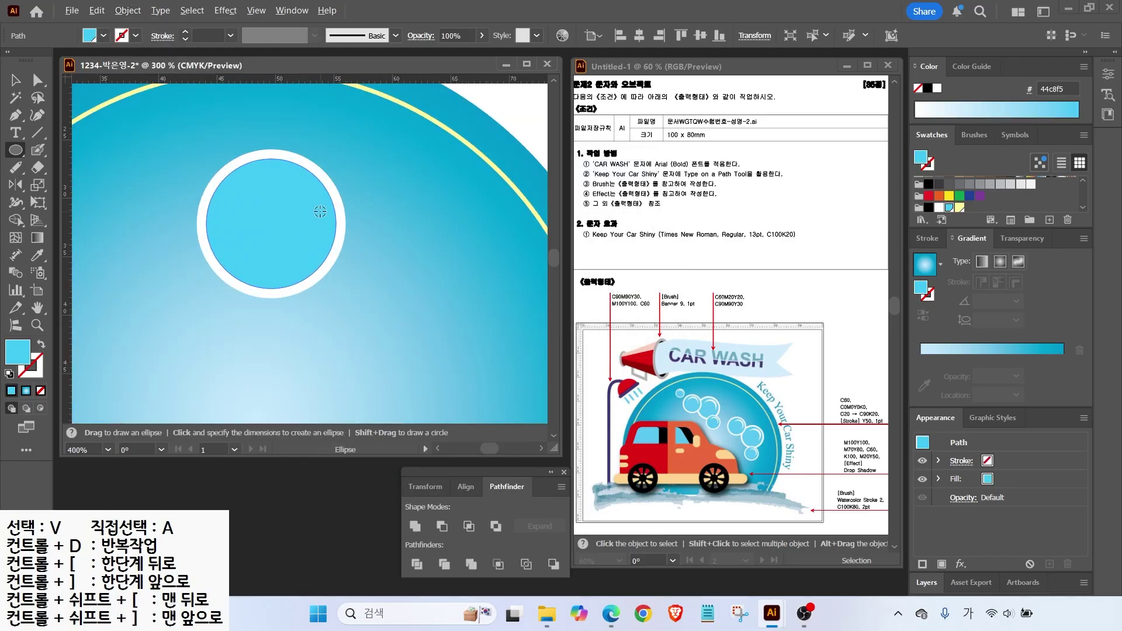
Cut a white crescent highlight with Minus Front and select it with the bubble ring.
mouse_move(240, 176)
left_mouse_down()
mouse_move(311, 245)
mouse_move(279, 232)
left_mouse_up()
left_click(14, 81)
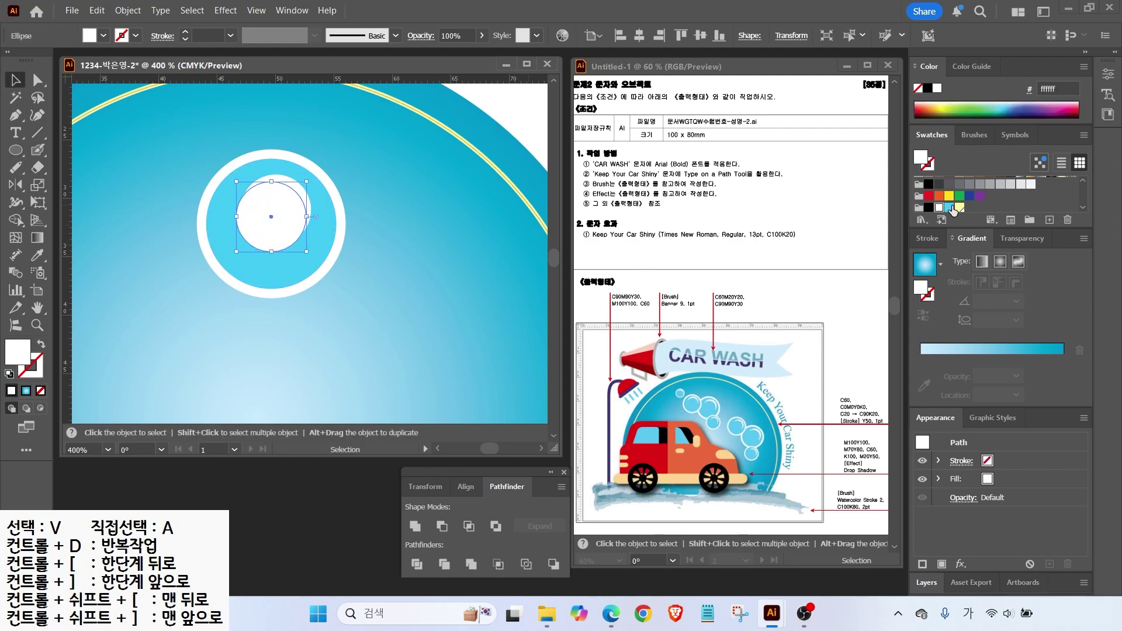
key("comma")
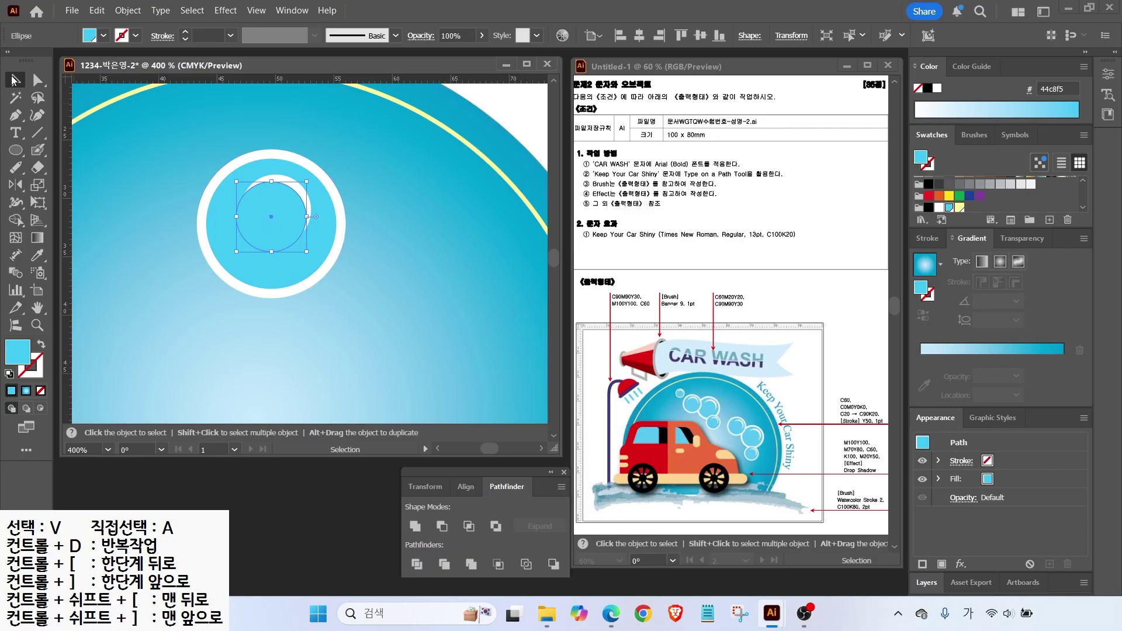
left_click_drag(252, 212, 304, 246)
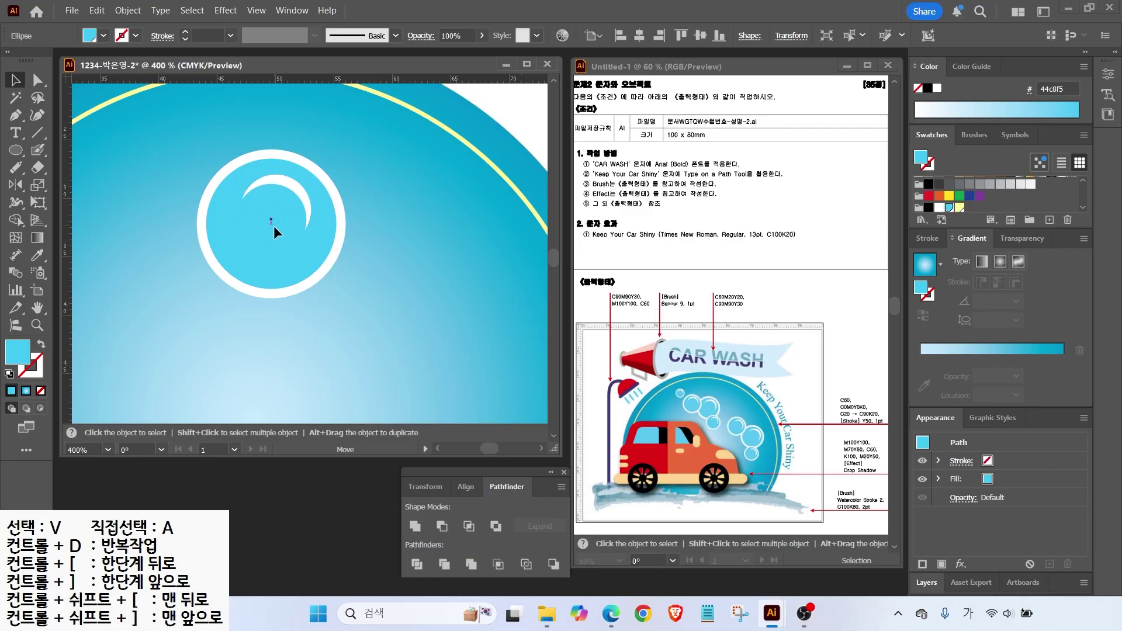
left_click(295, 182, "shift")
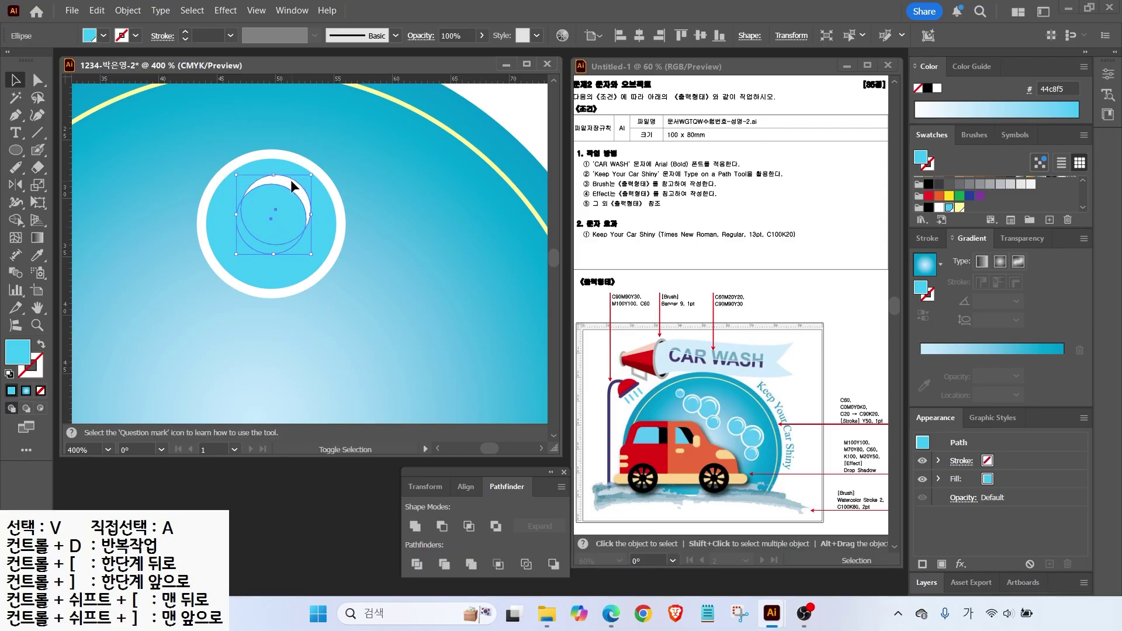
left_click(444, 528)
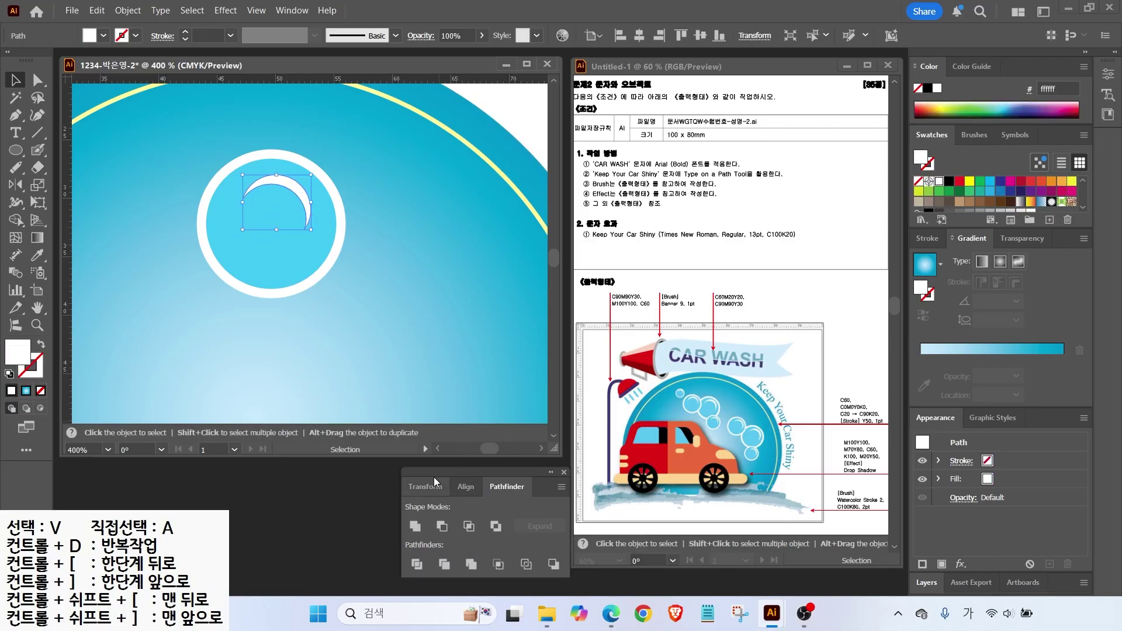
left_click(290, 177)
scroll(290, 178, "down", 2)
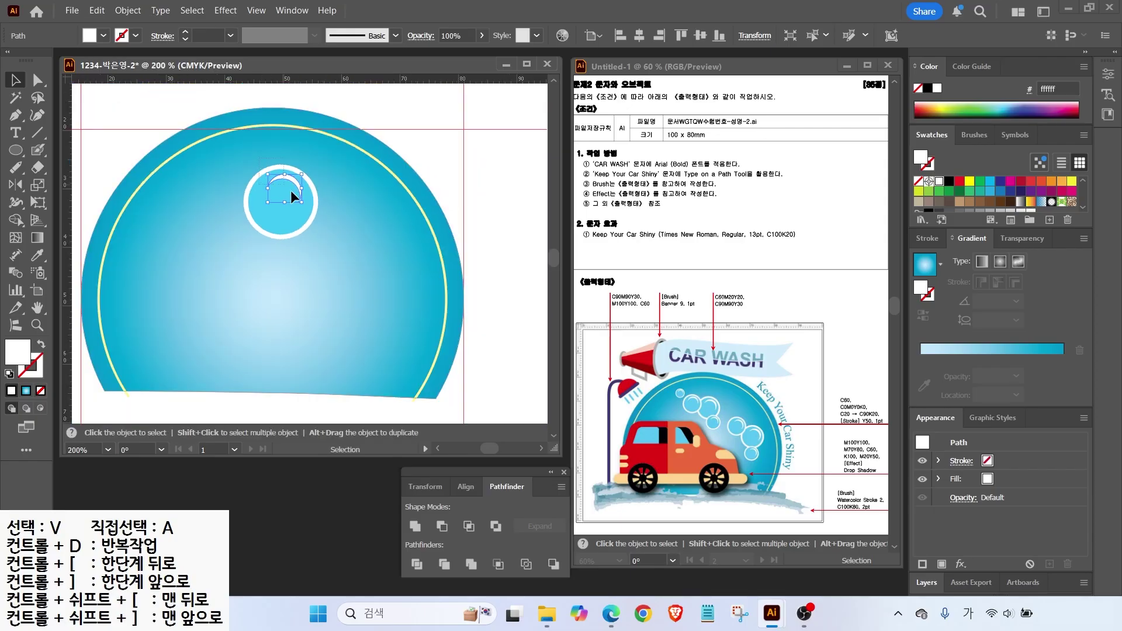
left_click(263, 222, "shift")
right_click(281, 209)
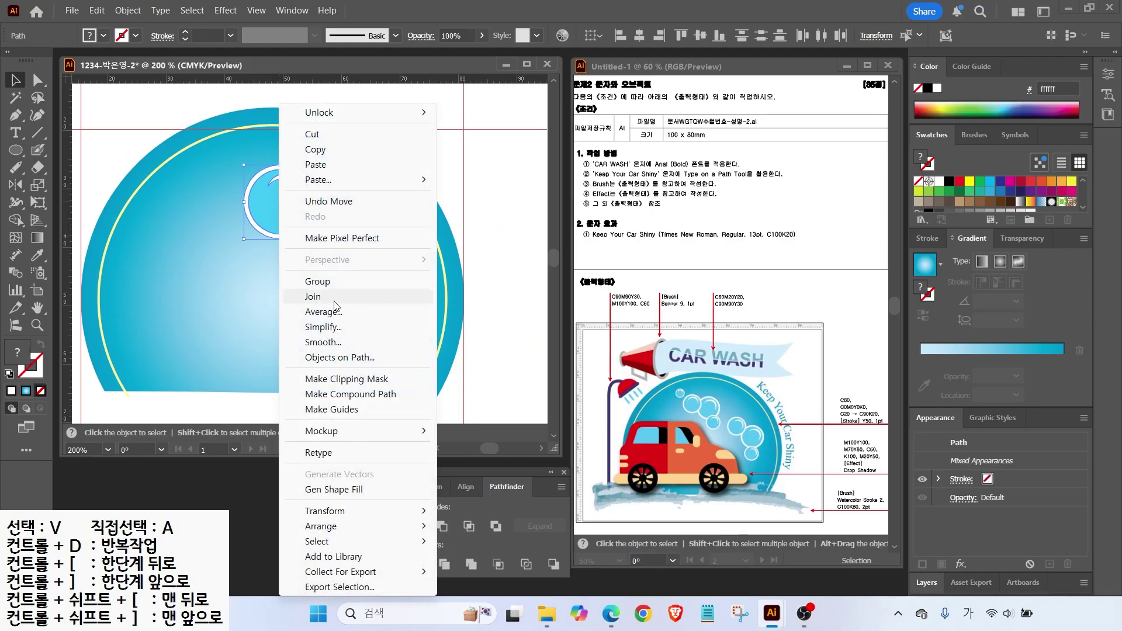
Group the bubble and make smaller copies of it.
left_click(318, 282)
left_click_drag(289, 217, 329, 265)
left_click_drag(357, 211, 334, 235)
left_click_drag(313, 270, 188, 170)
left_click_drag(177, 188, 350, 299)
Copy and rotate the bubble cluster, then scale and shift the bubbles into an arc.
left_click(243, 201)
left_click_drag(451, 258, 463, 279)
left_click_drag(383, 291, 393, 283)
left_click_drag(471, 275, 475, 291)
left_click_drag(412, 284, 409, 285)
left_click_drag(158, 161, 418, 339)
left_click_drag(438, 165, 421, 177)
left_click(332, 231)
left_click_drag(167, 167, 297, 240)
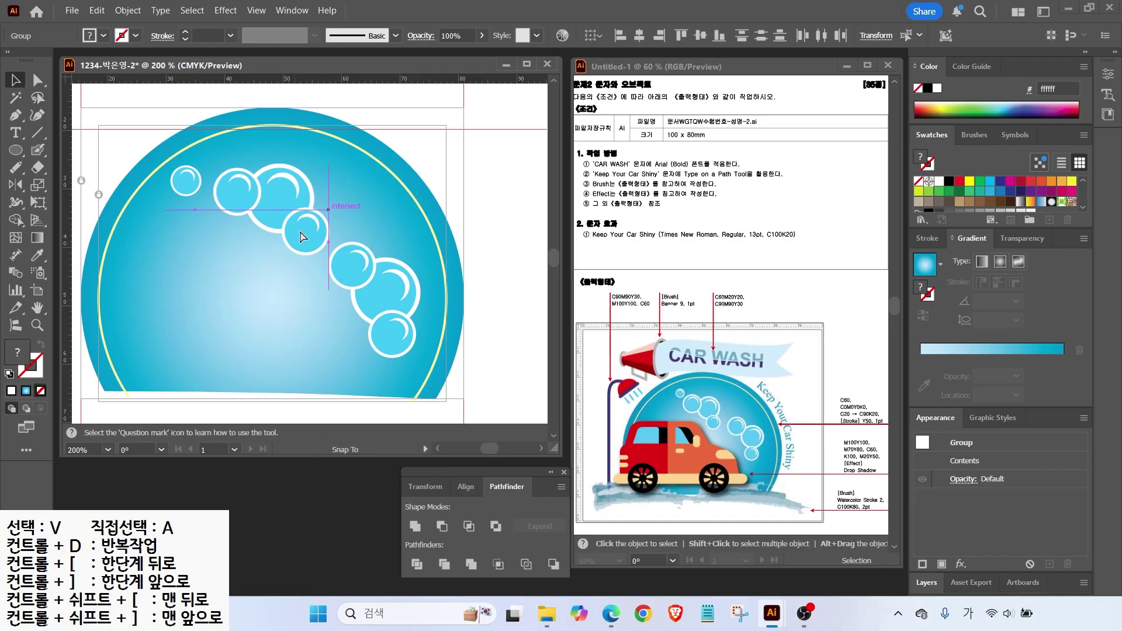
left_click_drag(377, 339, 391, 328)
Select all the bubbles and lock them with Object > Lock > Selection.
key("ctrl+0")
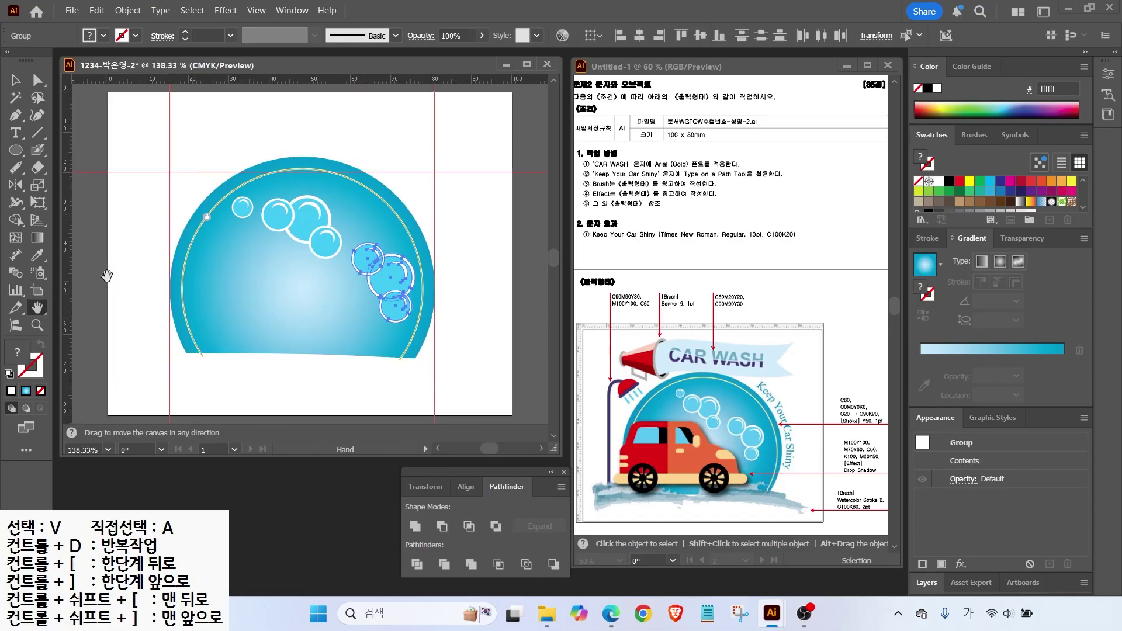
left_click(254, 324)
left_click_drag(222, 166, 432, 314)
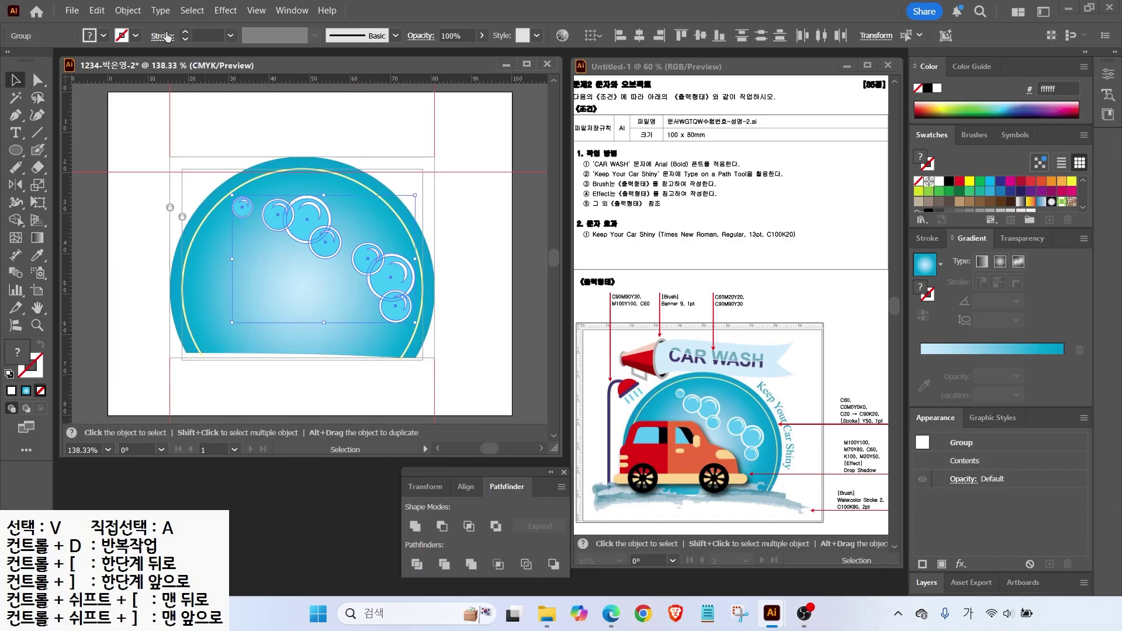
left_click(128, 10)
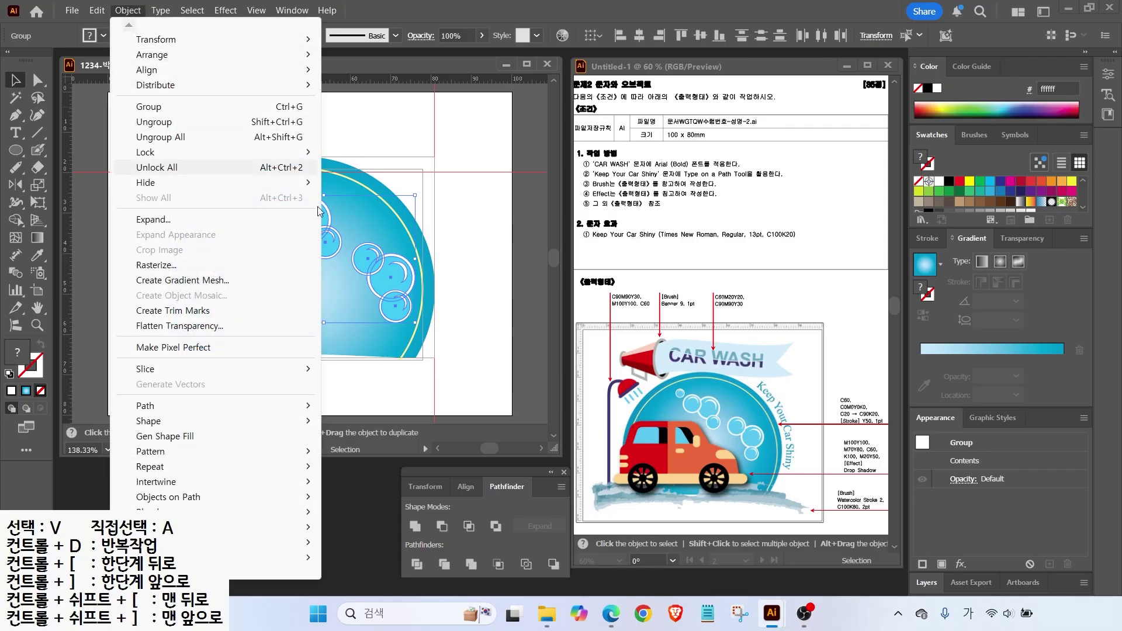
mouse_move(173, 153)
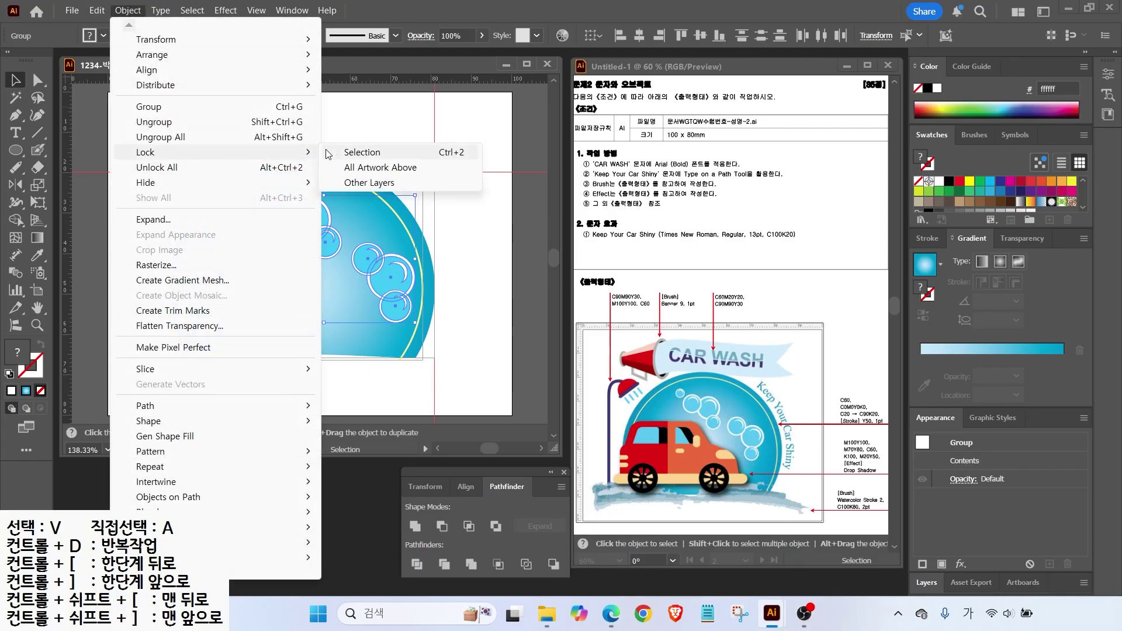
left_click(343, 152)
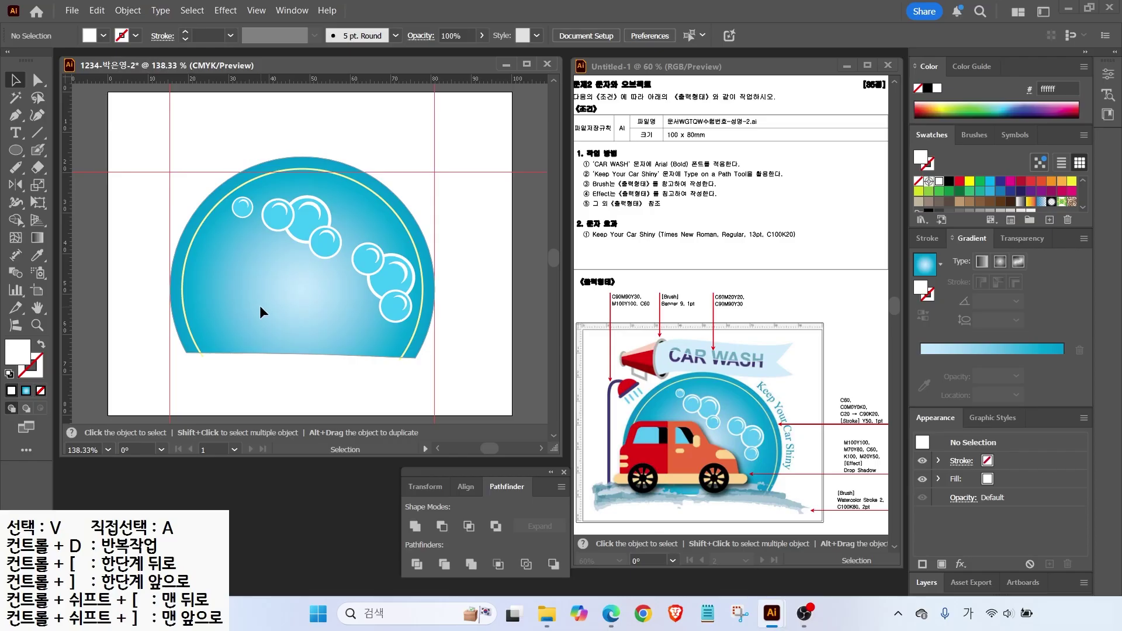
Pick the Paintbrush tool and reset to default black stroke and white fill.
mouse_move(796, 510)
left_mouse_down()
mouse_move(830, 525)
mouse_move(800, 497)
mouse_move(883, 502)
left_mouse_up()
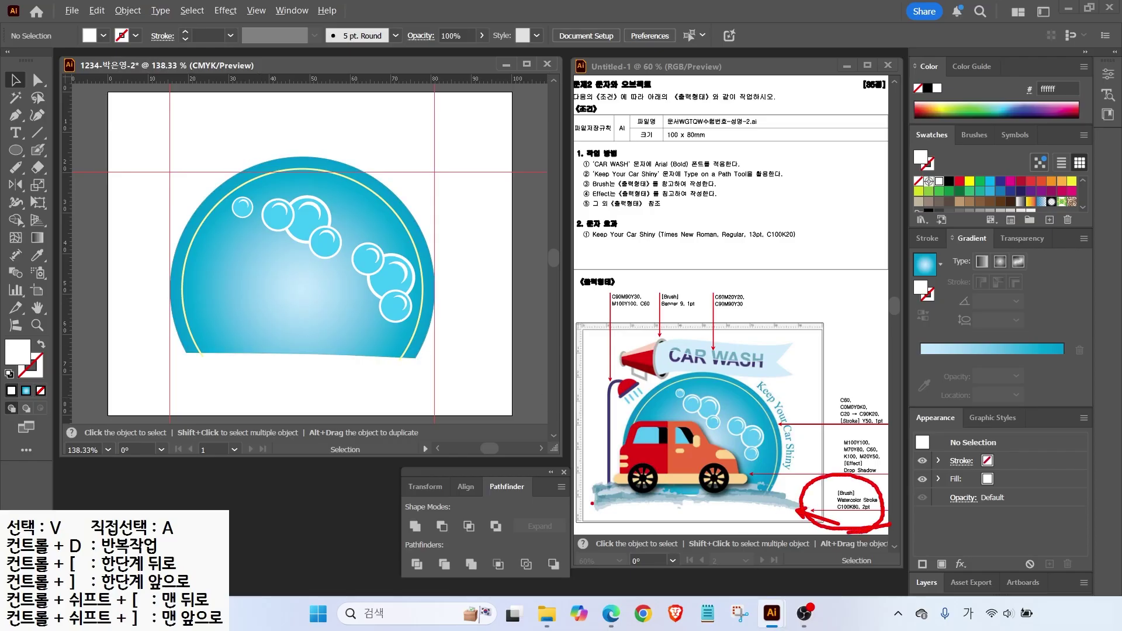
left_click_drag(598, 498, 687, 501)
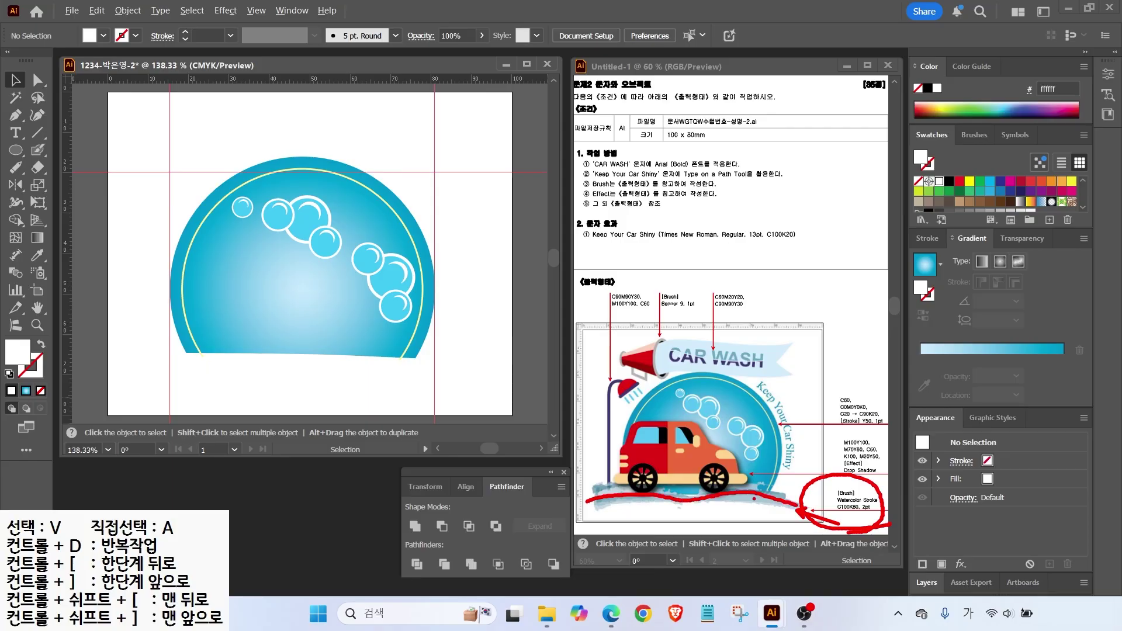
key("Escape")
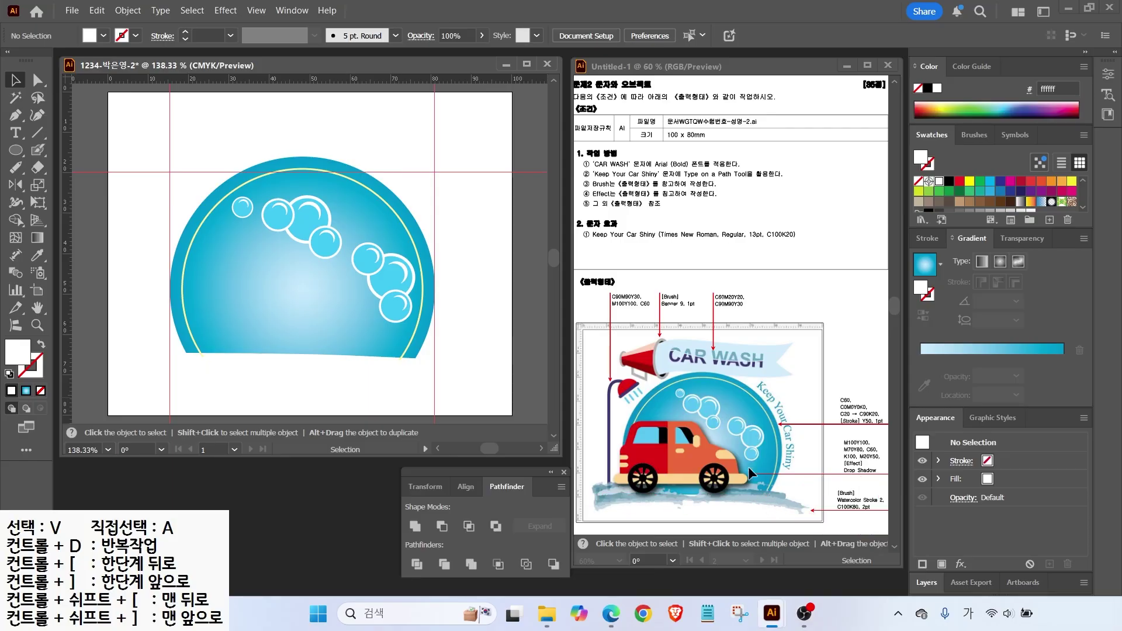
left_click(36, 152)
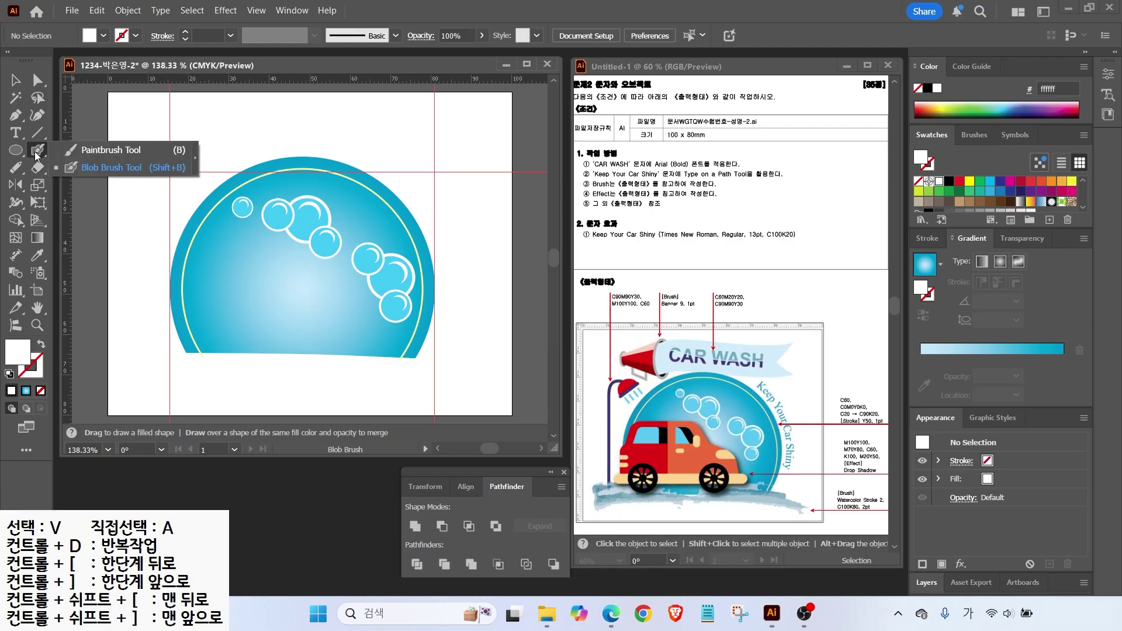
left_click(80, 151)
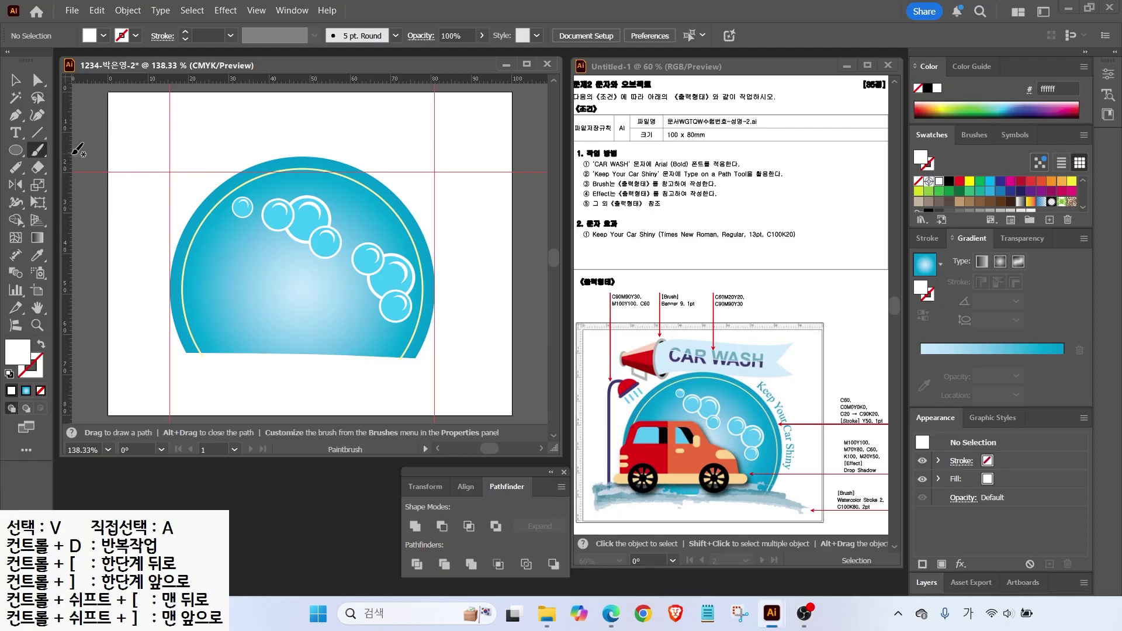
key("d")
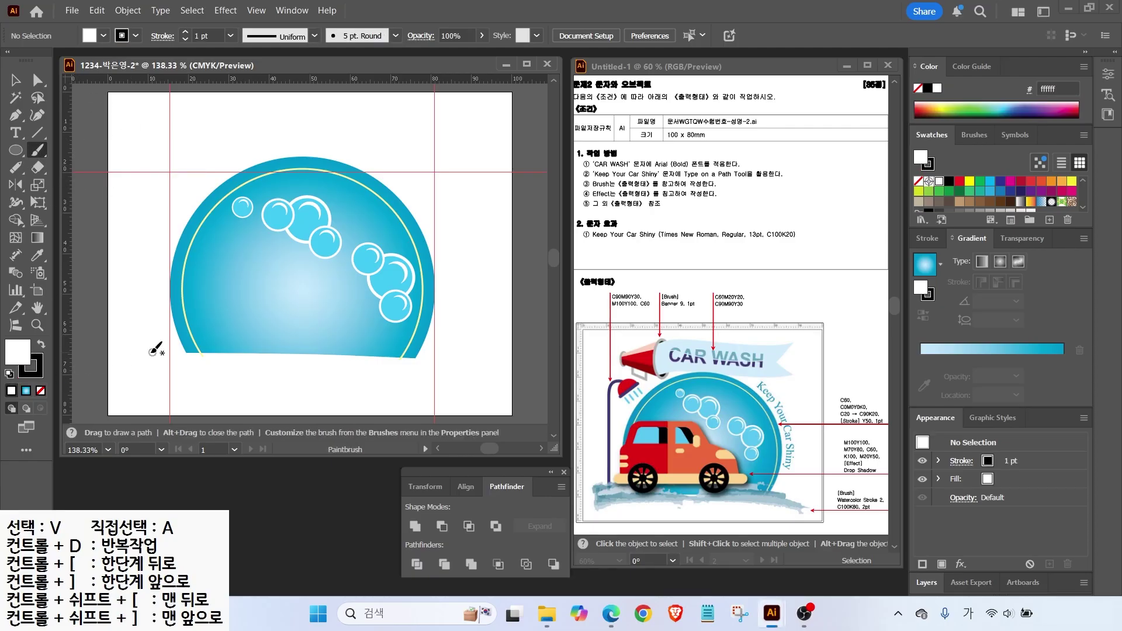
Paint a wavy black brush stroke along the circle's bottom edge and select it.
left_click_drag(147, 353, 470, 370)
left_click(14, 80)
left_click(146, 354)
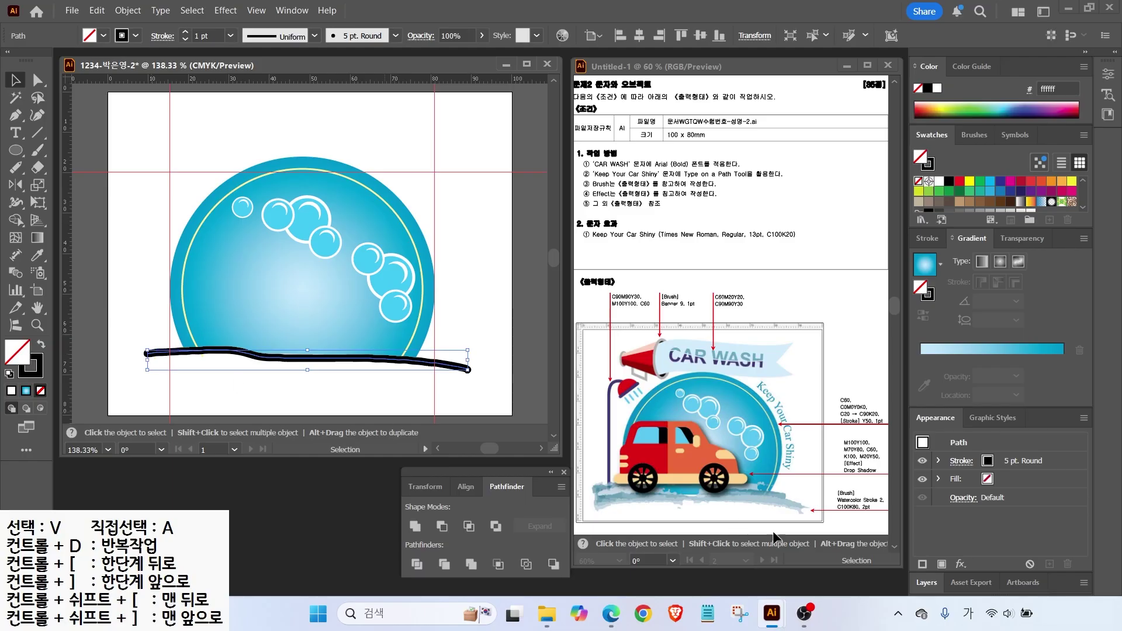
mouse_move(883, 532)
left_mouse_down()
mouse_move(800, 520)
mouse_move(843, 469)
mouse_move(874, 529)
left_mouse_up()
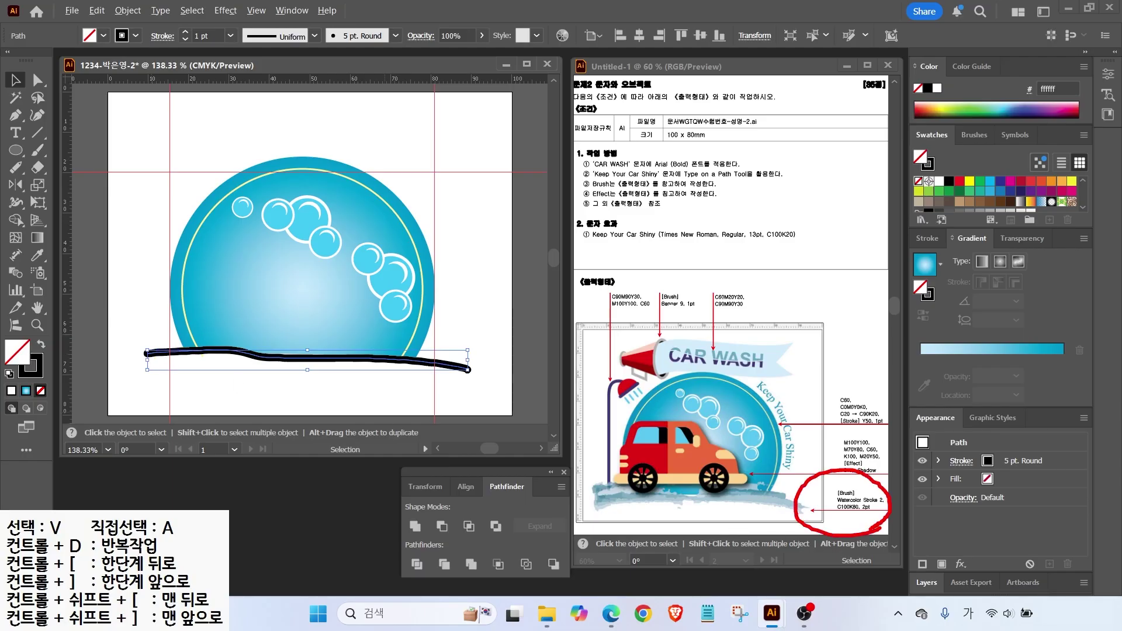
key("Escape")
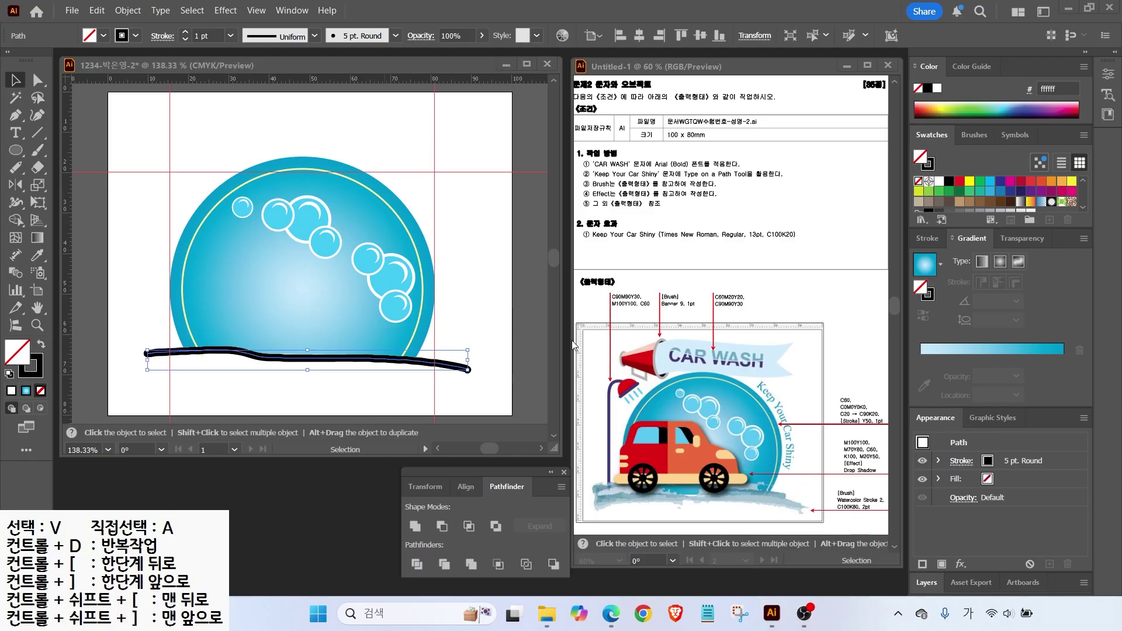
Open a brush library from the Brushes panel and enlarge it beside the artwork.
left_click(977, 135)
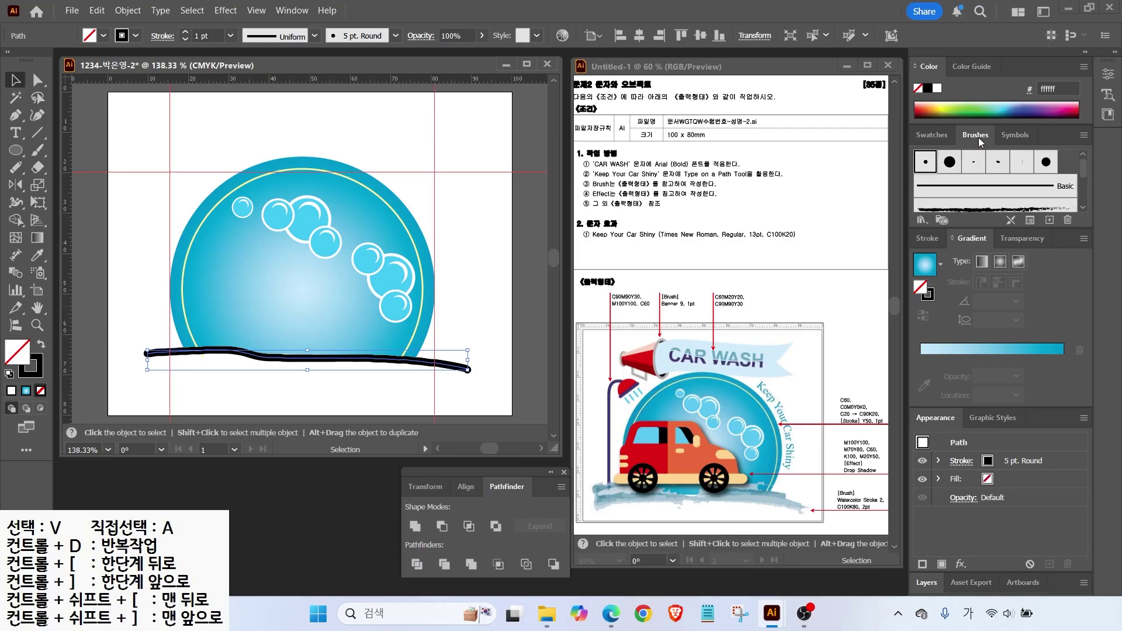
left_click_drag(1083, 169, 1083, 206)
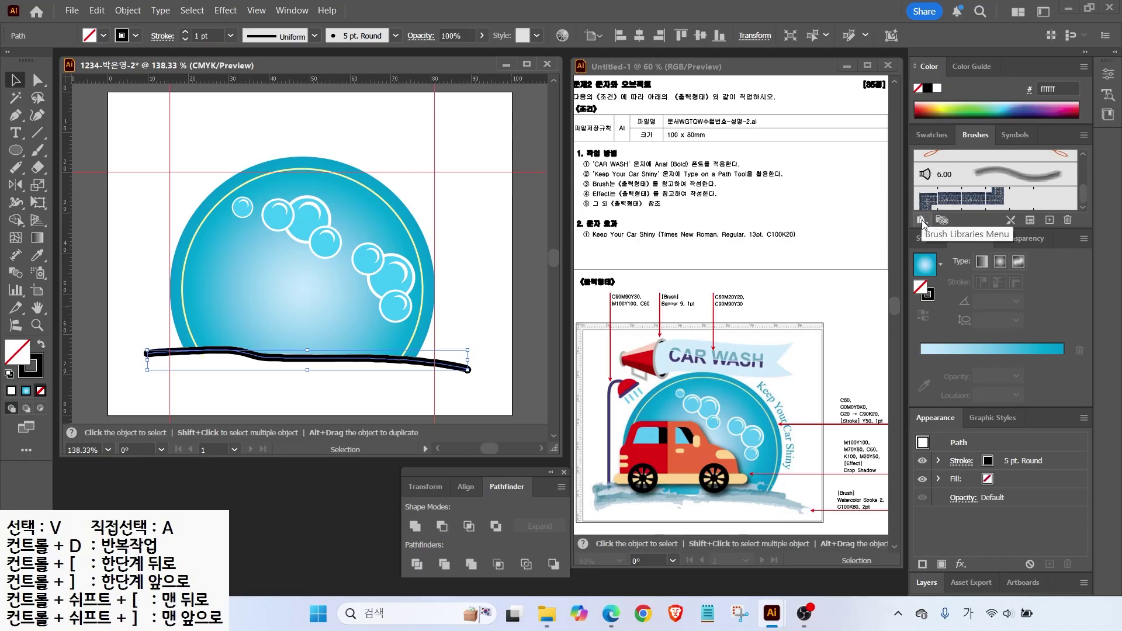
left_click(922, 219)
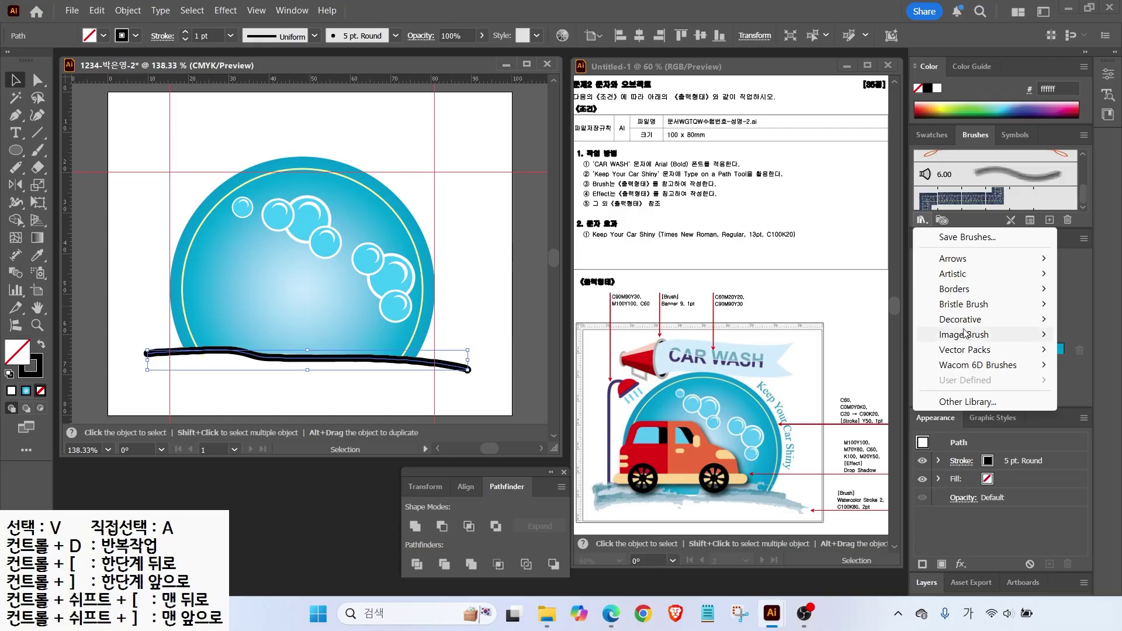
mouse_move(966, 261)
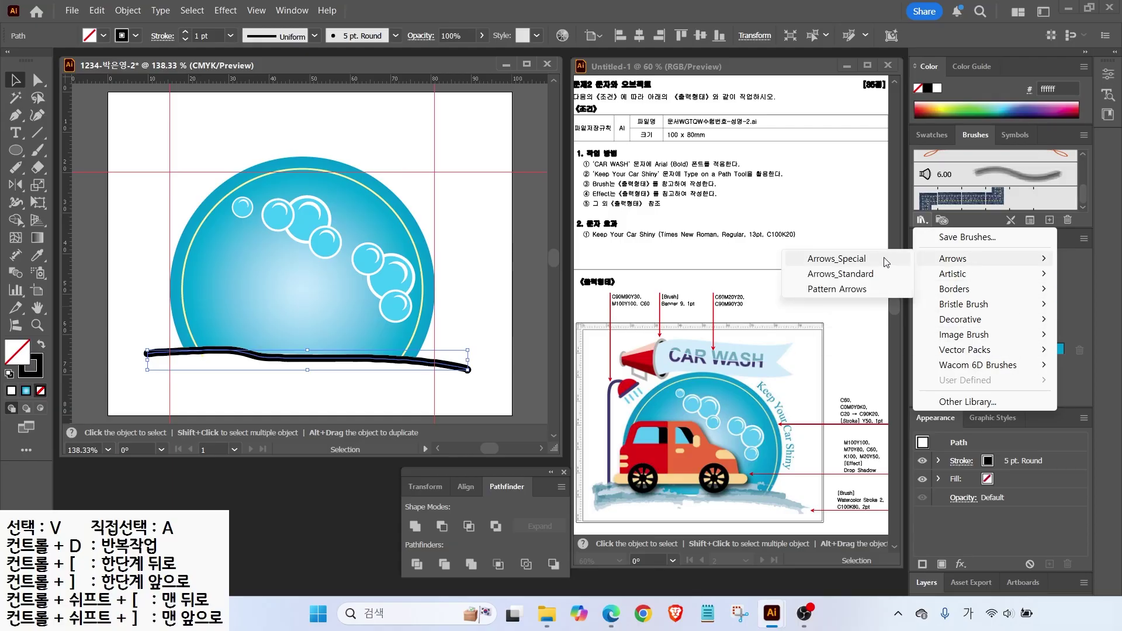
left_click(863, 264)
mouse_move(596, 276)
left_mouse_down()
mouse_move(576, 249)
mouse_move(540, 110)
left_mouse_up()
left_click_drag(525, 211, 522, 425)
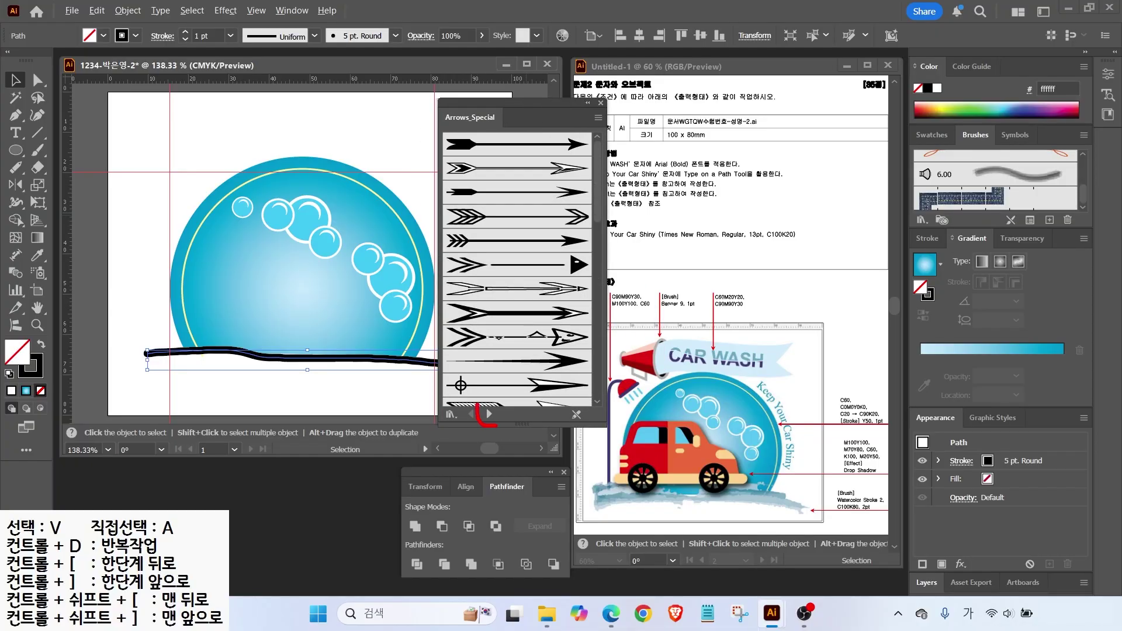
Step through the brush libraries until Artistic_Watercolor is shown.
left_click(490, 414)
left_click(489, 414)
left_click(490, 414)
left_click(491, 413)
left_click(491, 413)
left_click(491, 413)
left_click(491, 414)
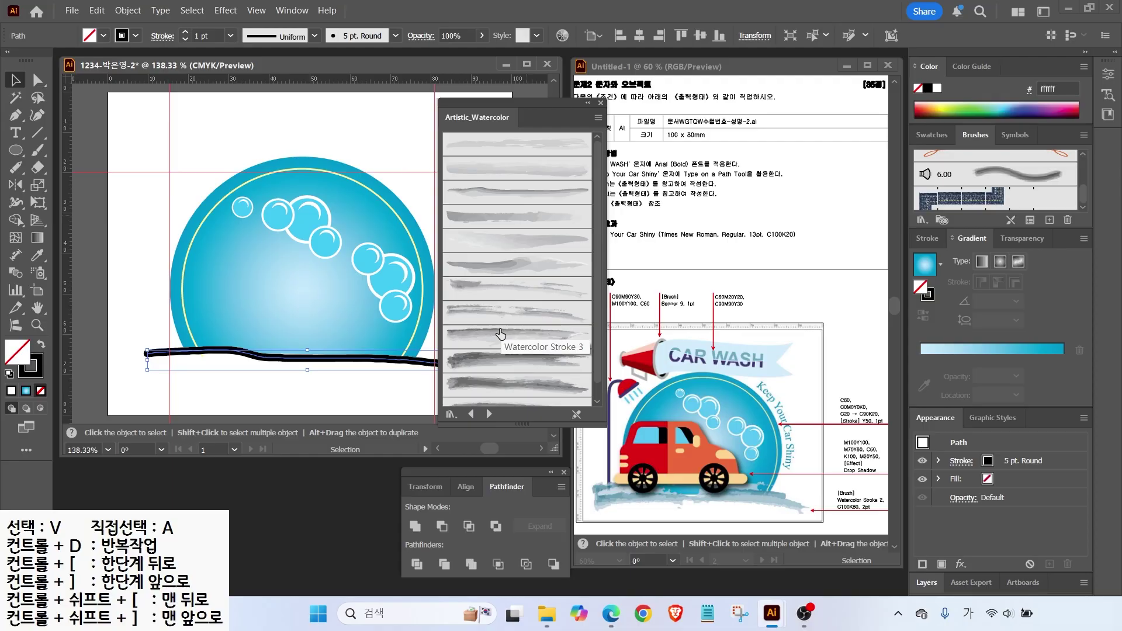
Apply Watercolor Stroke 2 from the library's List View to the stroke, then close the library.
left_click(598, 120)
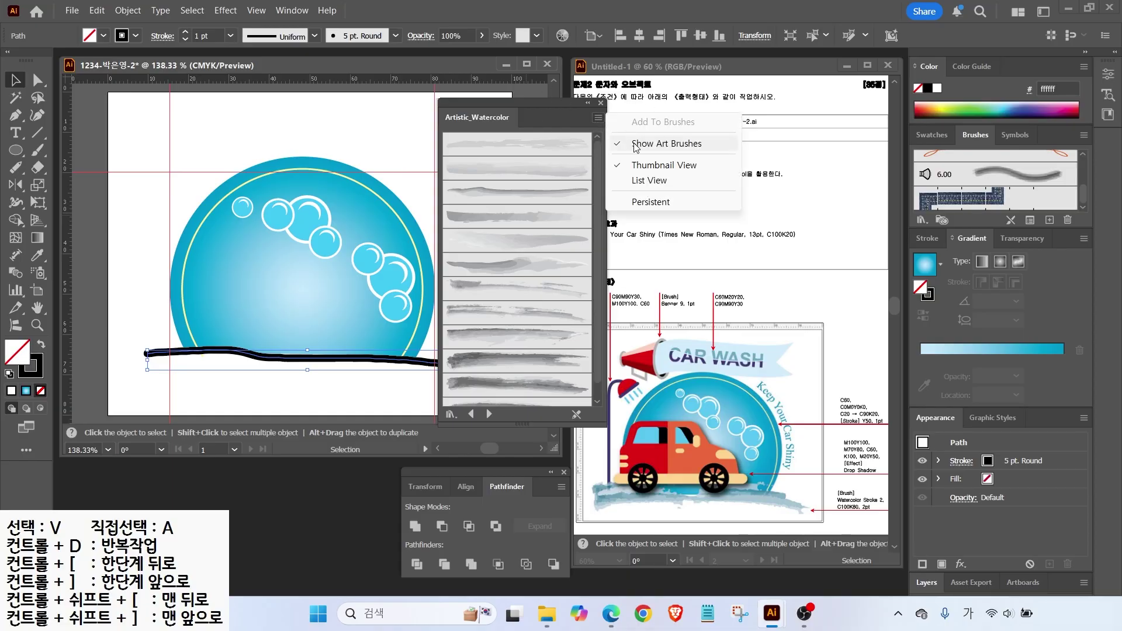
left_click(645, 181)
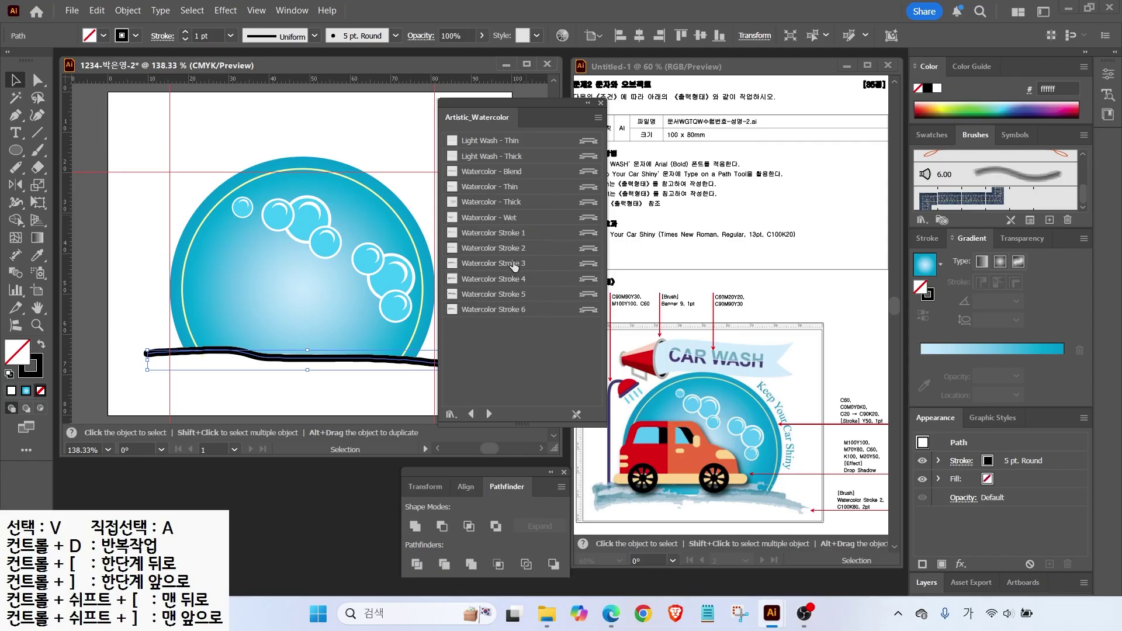
left_click(493, 249)
left_click(601, 103)
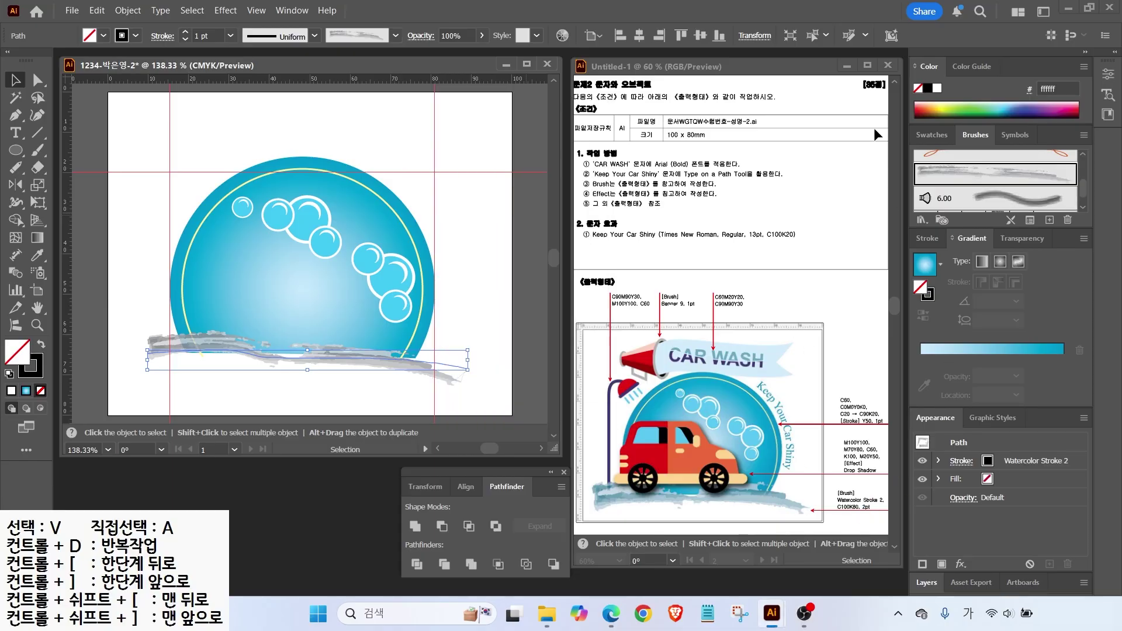
left_click(929, 239)
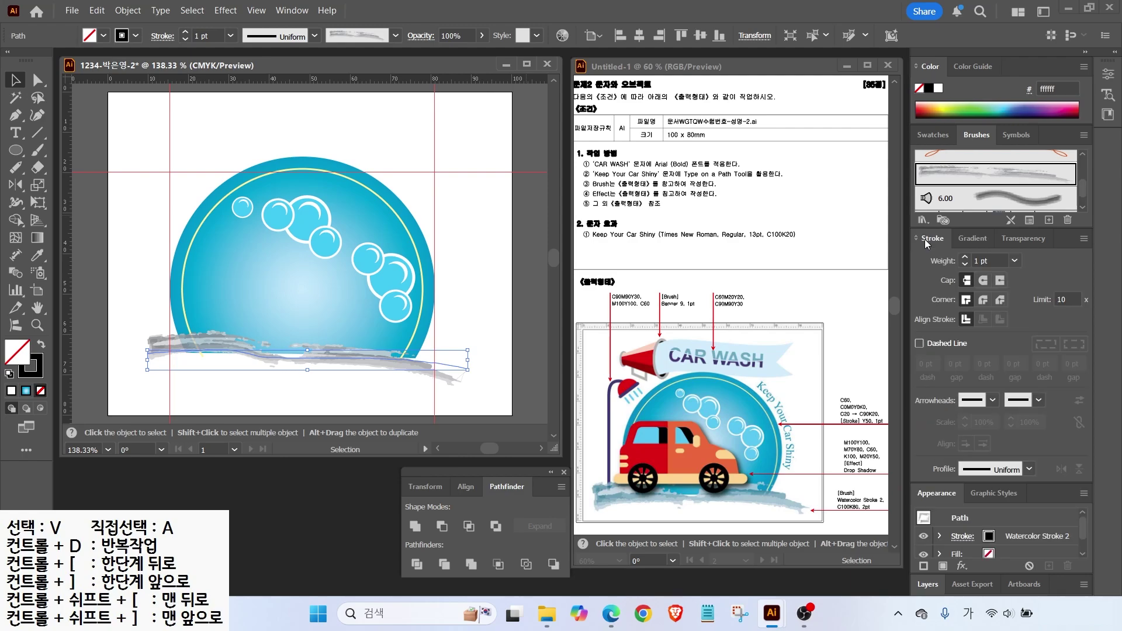
Set the watercolor stroke to 2 pt and colour it dark blue C100 K80.
left_click(965, 258)
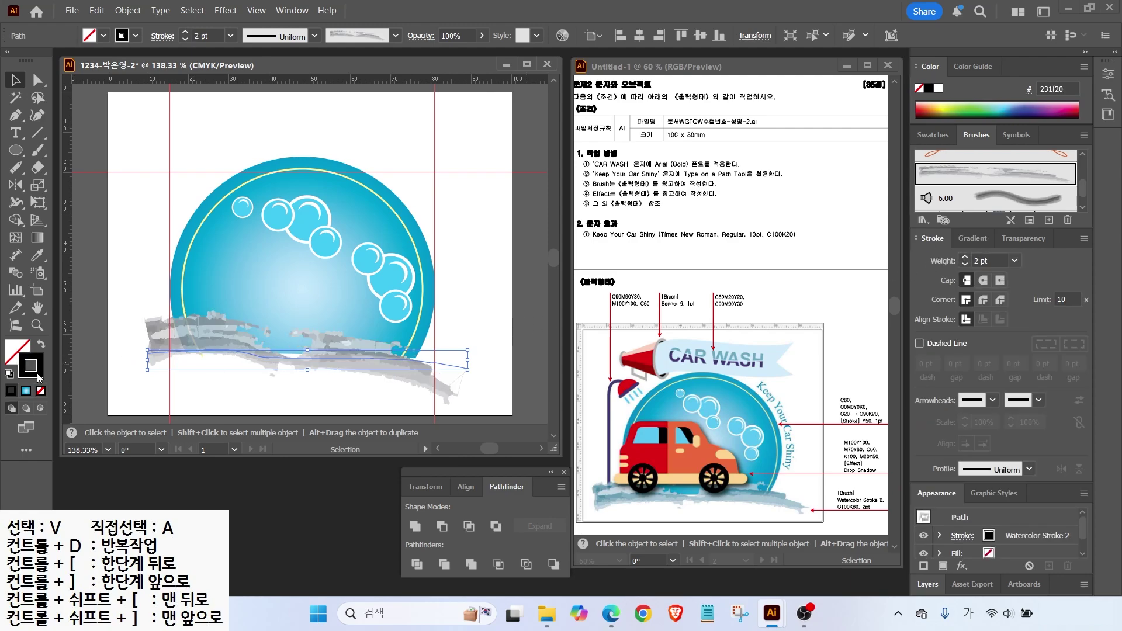
double_click(37, 374)
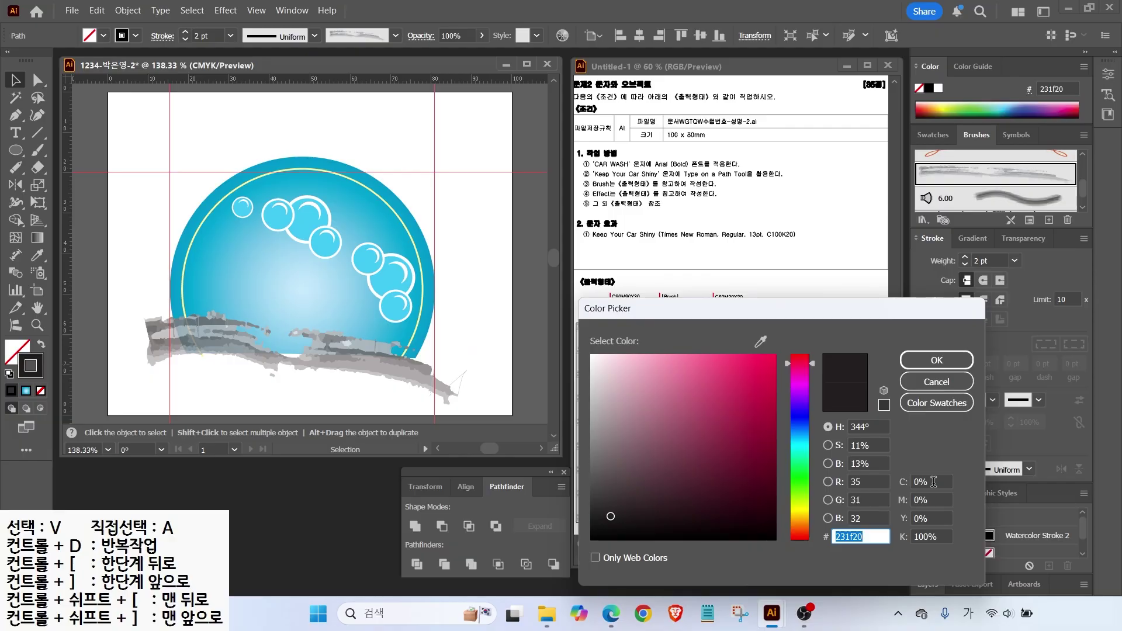
left_click(934, 482)
type("100")
key("Tab")
key("Tab")
key("Tab")
type("80")
key("Return")
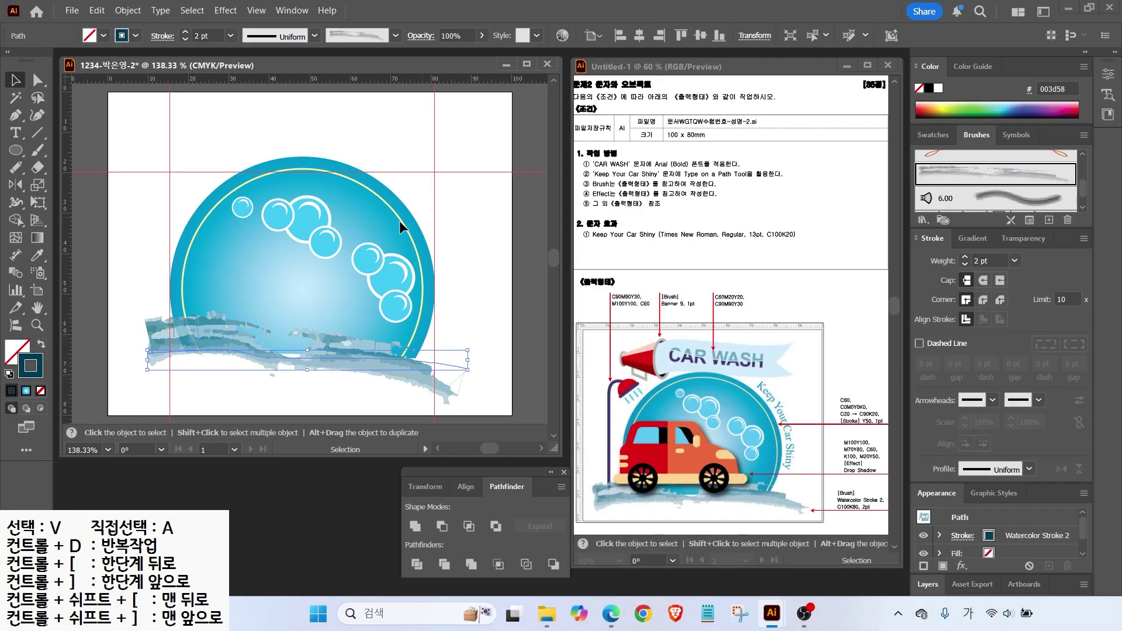
Widen the stroke on both sides and tilt it to span beneath the circle.
left_click_drag(470, 364, 503, 364)
left_click_drag(148, 360, 122, 360)
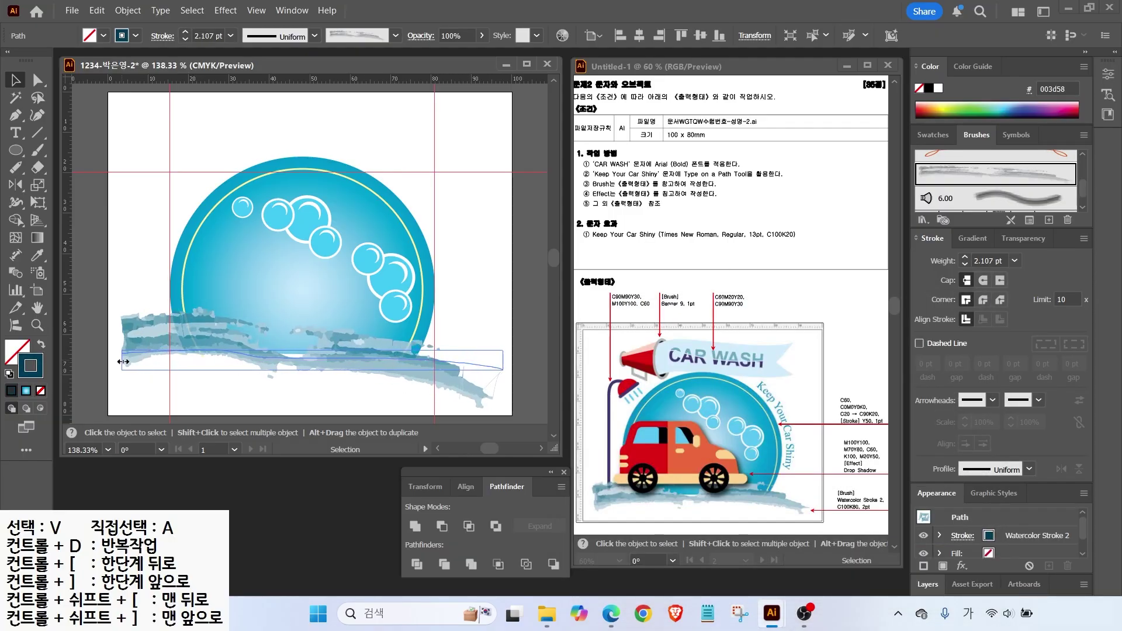
left_click_drag(508, 345, 446, 370)
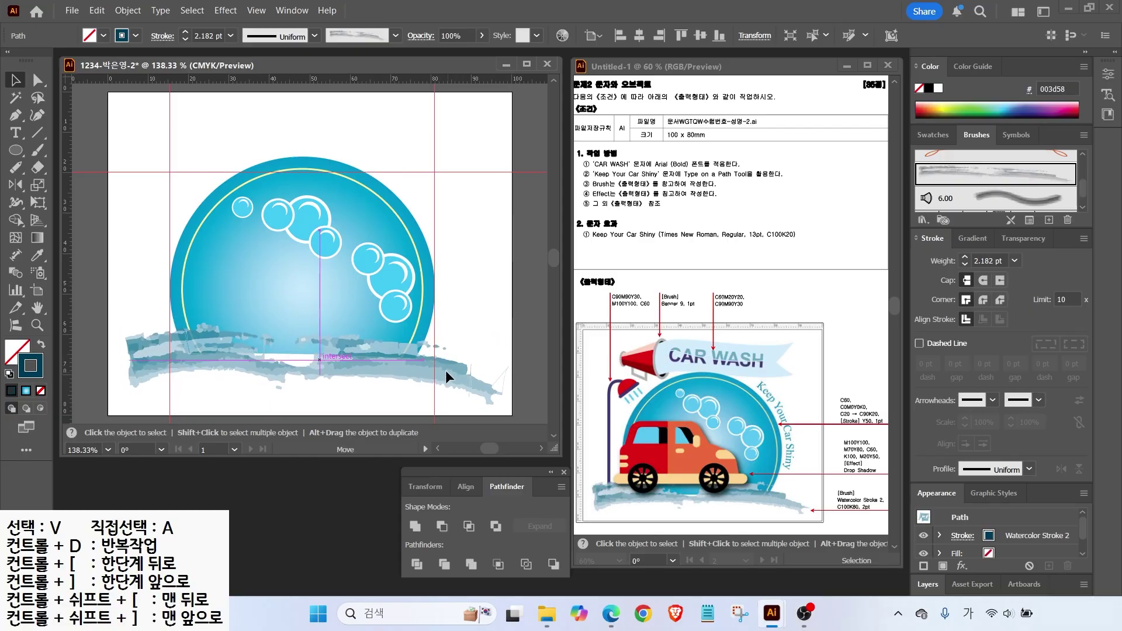
left_click(472, 236)
Draw a small rounded rectangle inside the circle with reduced corner roundness.
key("p")
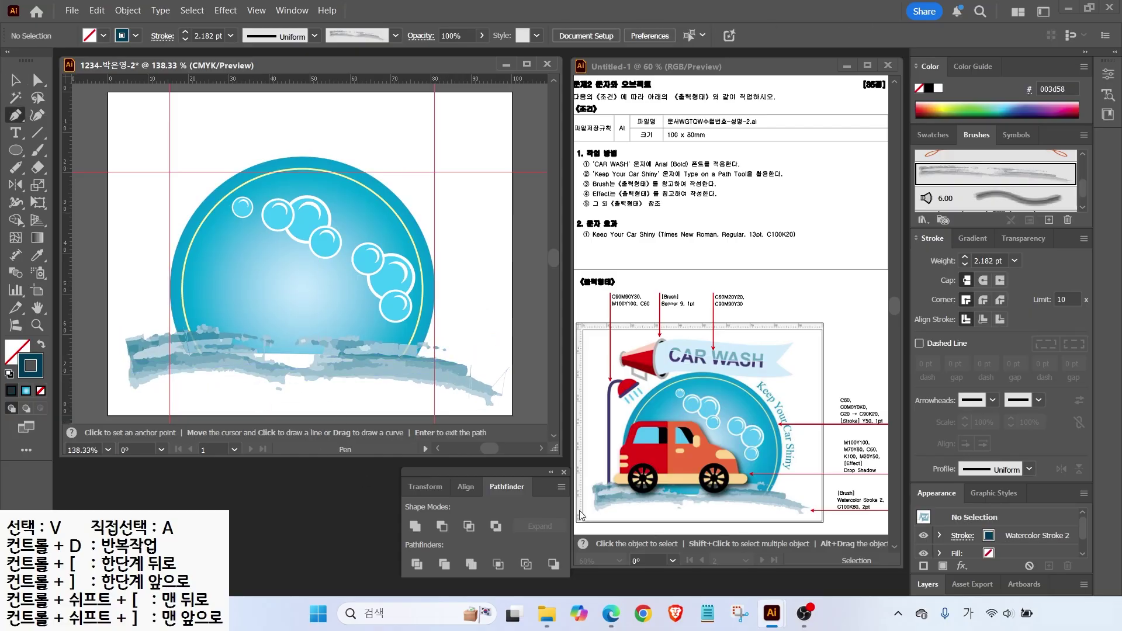
left_click_drag(16, 150, 70, 167)
mouse_move(202, 249)
left_mouse_down()
mouse_move(259, 265)
mouse_move(287, 290)
mouse_move(278, 290)
left_mouse_up()
key("Down")
key("Down")
Swap the rectangle's fill and stroke and fill it with yellow C0M0Y50K0.
key("shift+x")
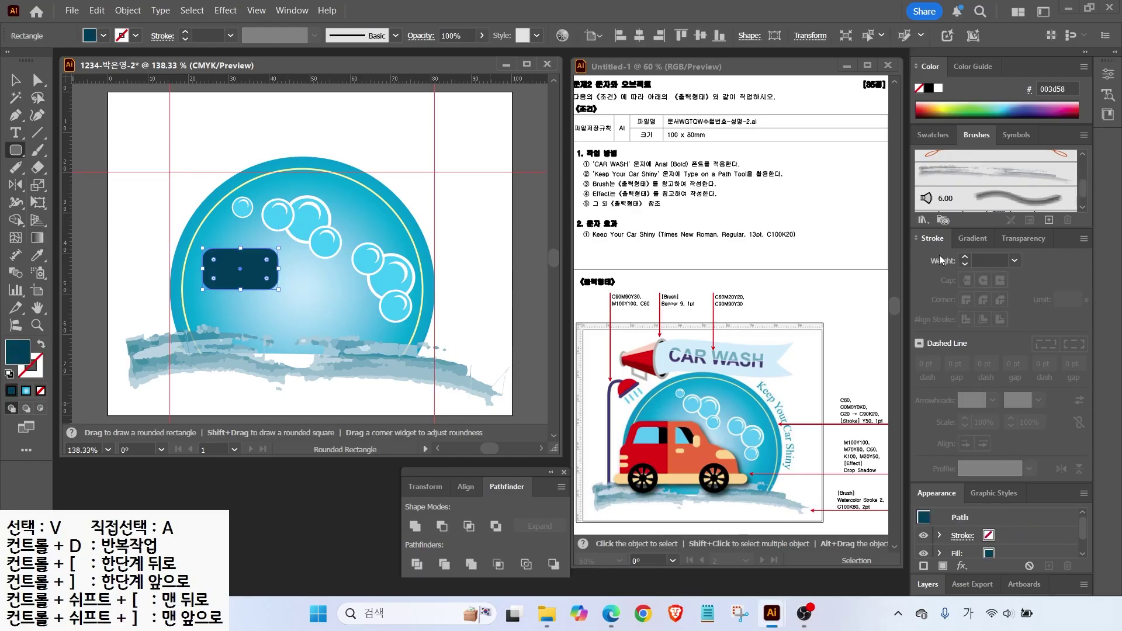
left_click(934, 134)
scroll(987, 199, "down", 5)
left_click(961, 205)
Create new red and orange CMYK swatches in the New Swatch dialog.
left_click(1049, 220)
key("Tab")
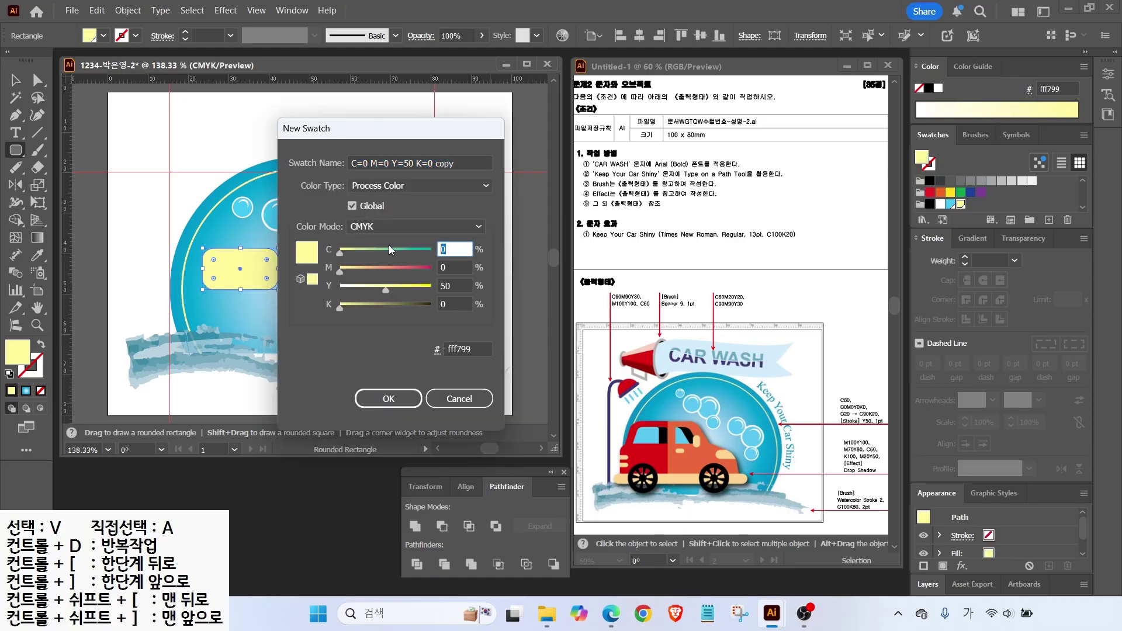
key("Tab")
type("100")
key("Tab")
type("100")
key("Return")
left_click(1049, 220)
key("Tab")
key("Tab")
type("70")
key("Tab")
type("80")
key("Return")
left_click(1049, 220)
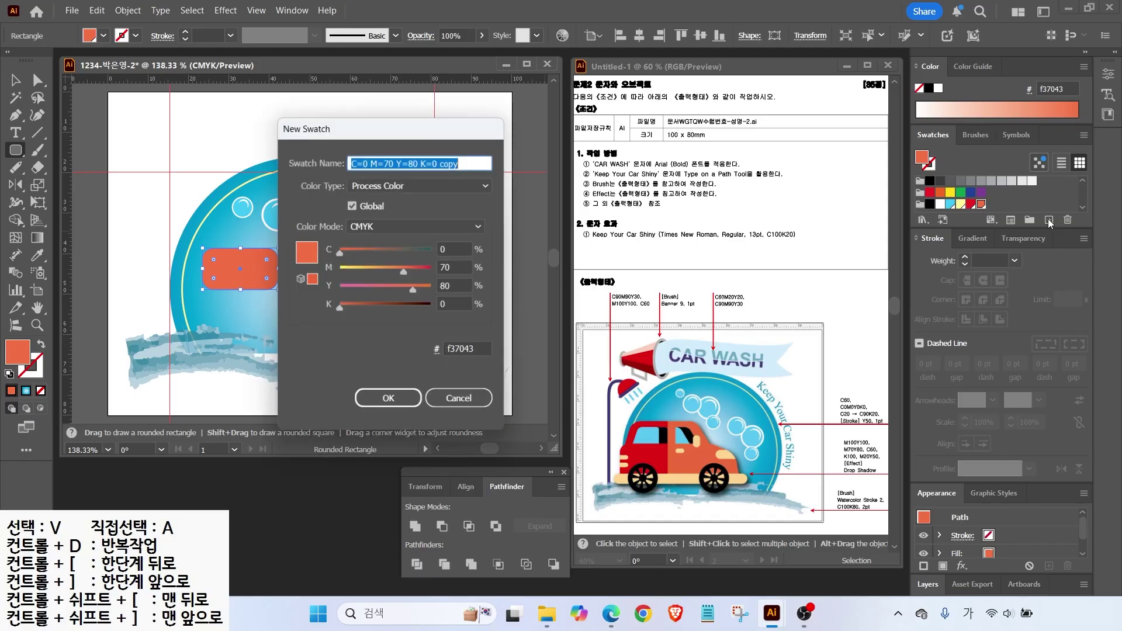
Create new cyan and pale orange CMYK swatches.
key("Tab")
type("60")
key("Tab")
type("0\t0")
key("Return")
left_click(1049, 220)
key("Tab")
type("0")
key("Tab")
type("20")
key("Tab")
type("50")
key("Return")
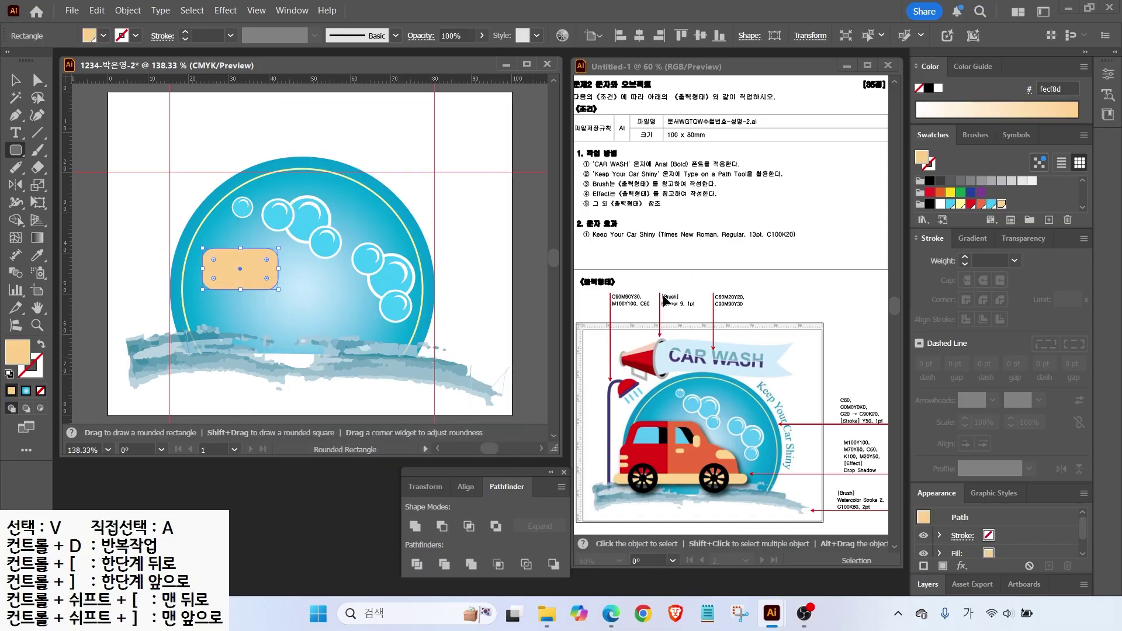
Fill the rectangle red, duplicate it below-left, and widen the upper copy.
left_click(970, 204)
key("v")
left_click_drag(225, 276, 210, 310)
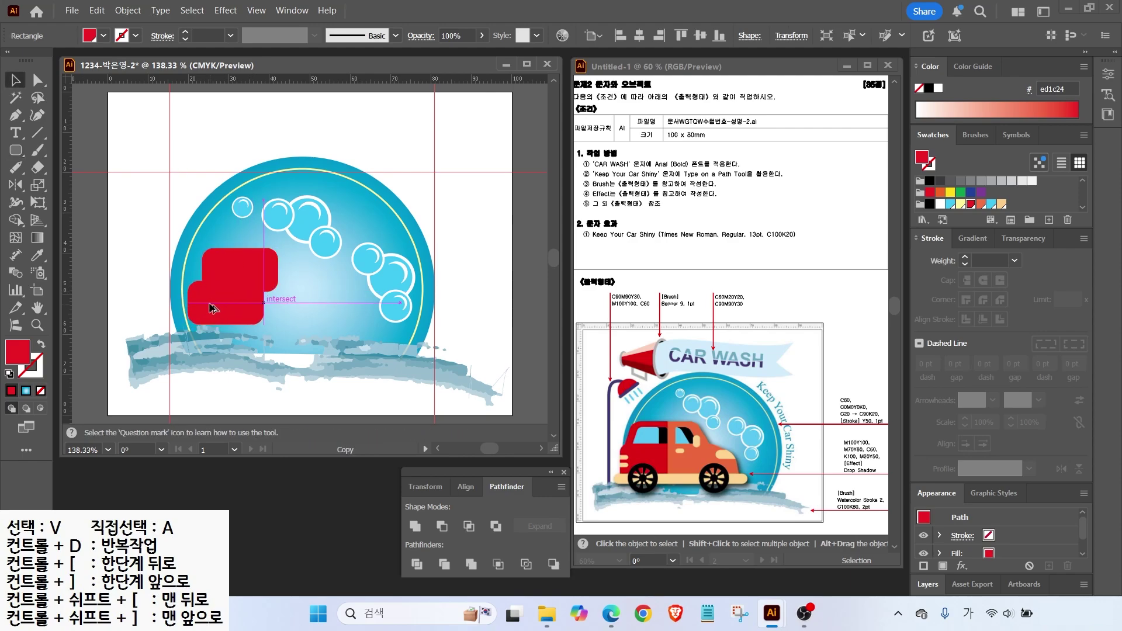
left_click(265, 267)
left_click_drag(278, 269, 309, 269)
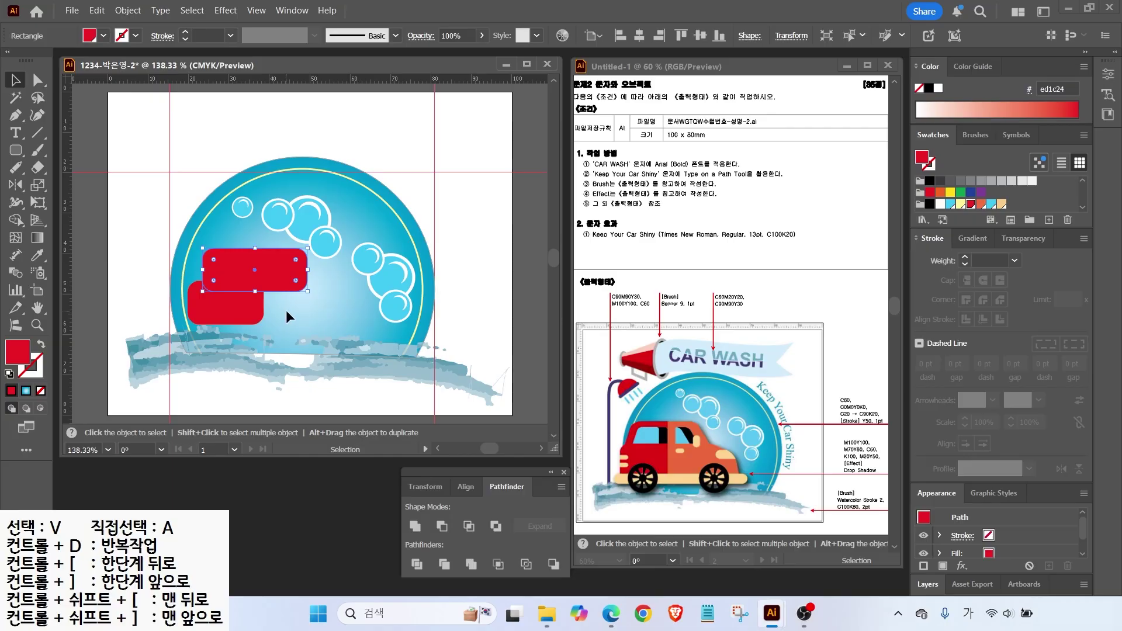
Adjust the upper rectangle's corner anchor and stretch the lower rectangle far right.
left_click(37, 79)
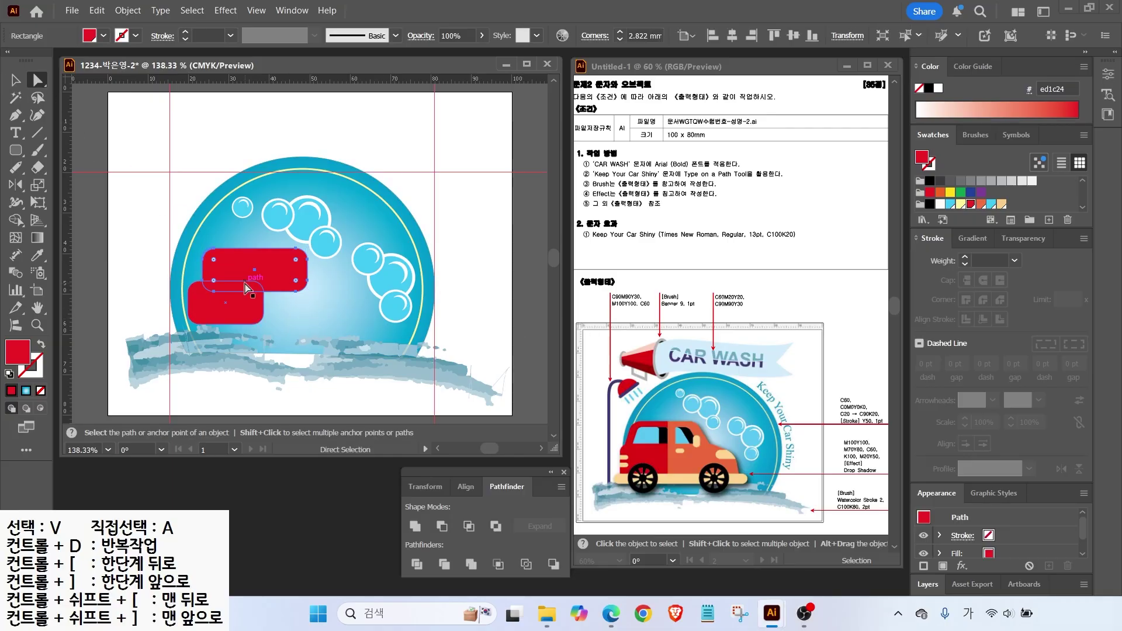
left_click(290, 305)
mouse_move(316, 279)
left_mouse_down()
mouse_move(304, 284)
mouse_move(316, 278)
left_mouse_up()
left_click(234, 298)
key("v")
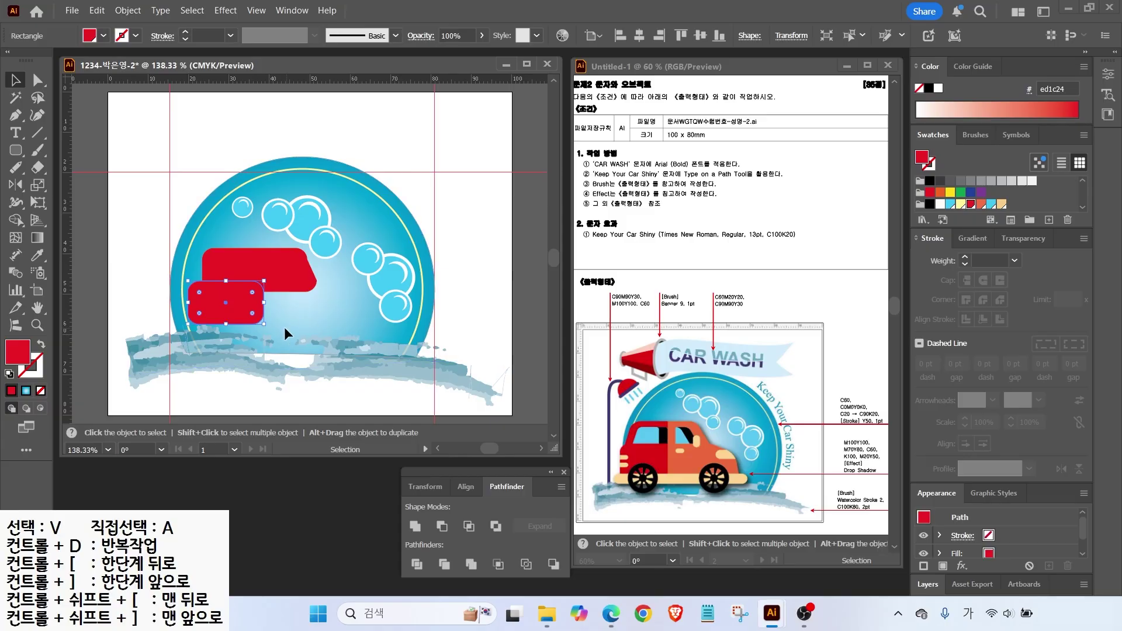
left_click_drag(264, 302, 364, 302)
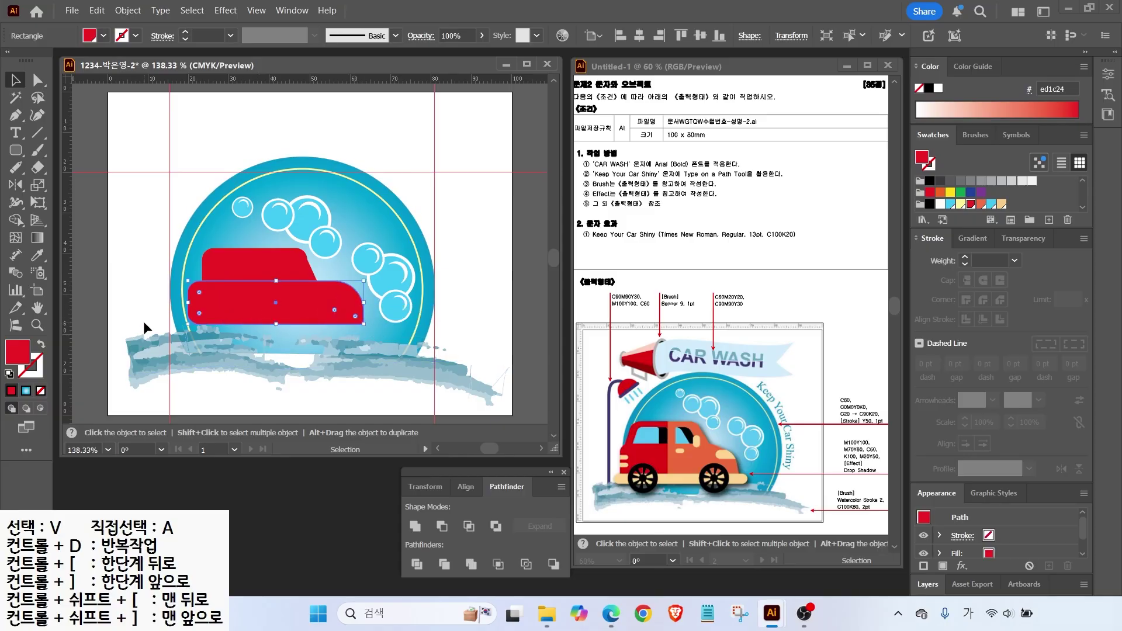
key("a")
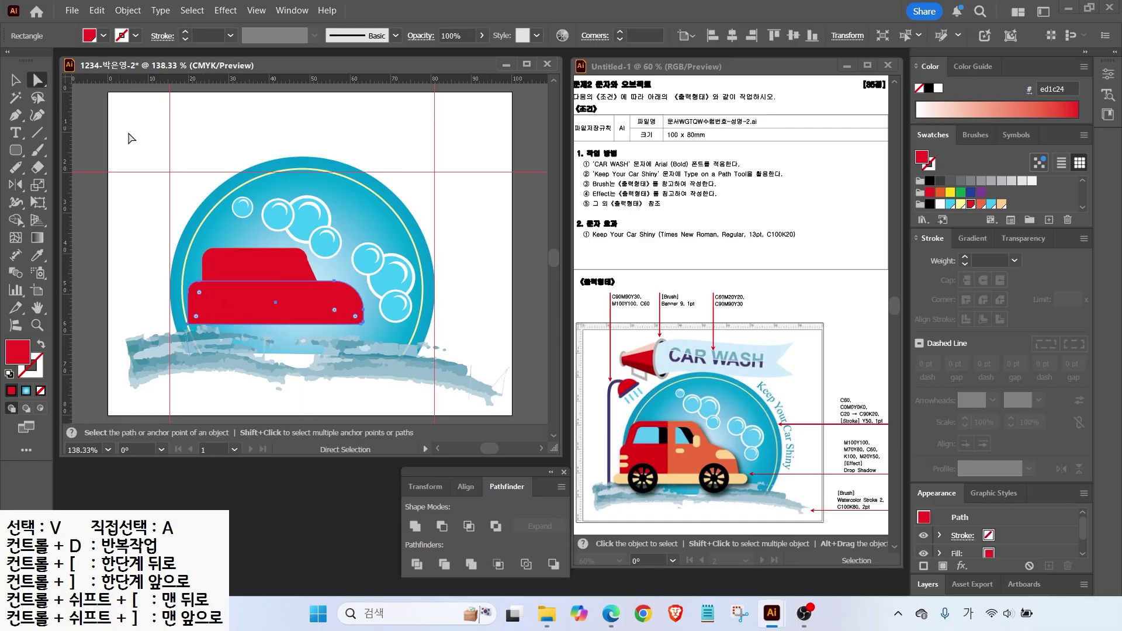
Reshape anchors: slant the cabin's top corner, round the body's front, pull out the cabin's rear.
scroll(294, 257, "up", 3)
left_click(265, 222)
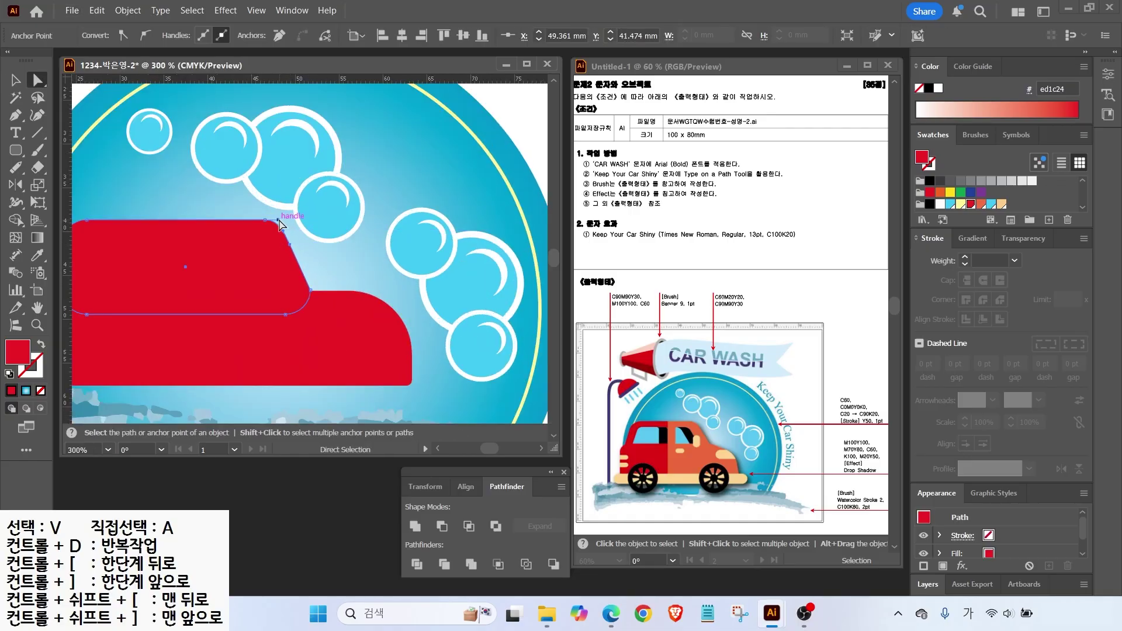
left_click_drag(266, 221, 257, 221)
left_click_drag(326, 316, 413, 258)
left_click(474, 253)
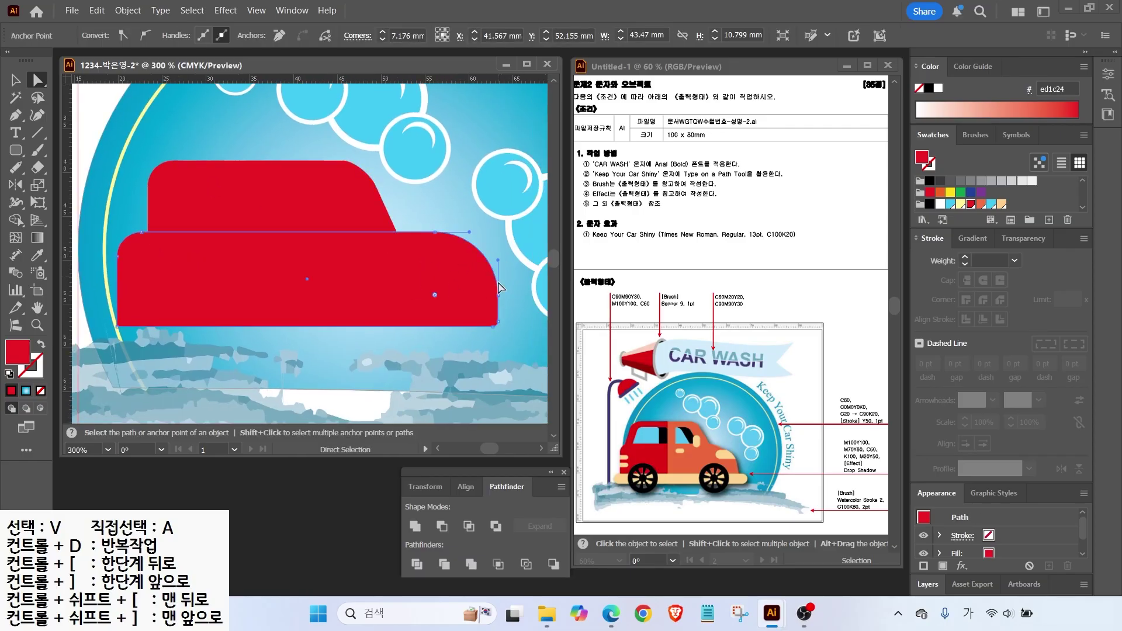
left_click_drag(498, 296, 491, 264)
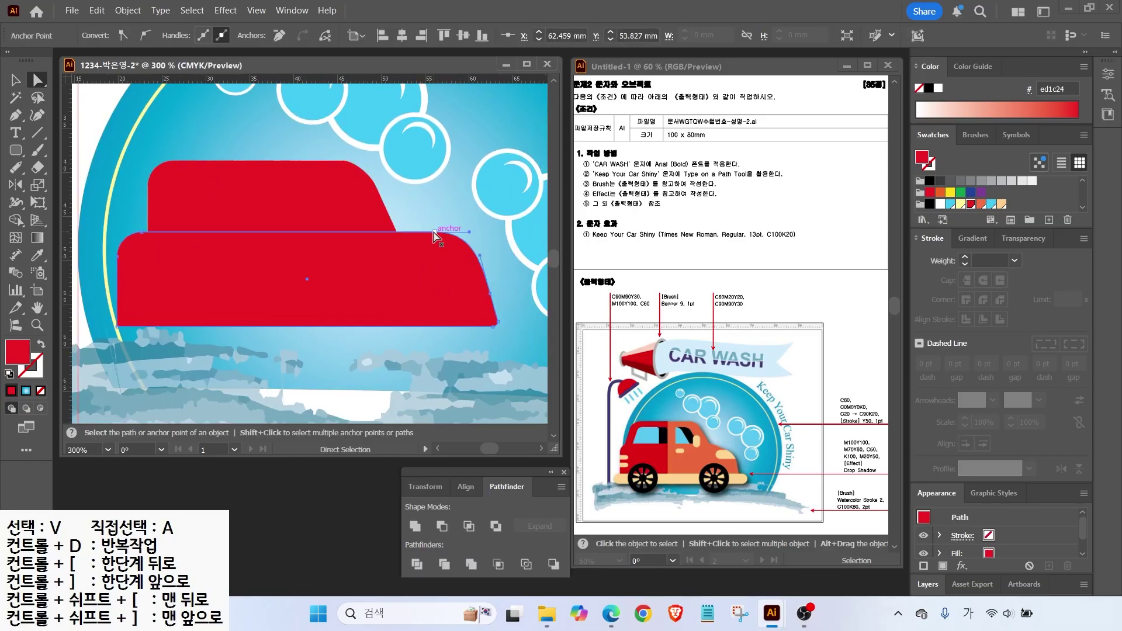
key("v")
key("ctrl+shift+a")
key("a")
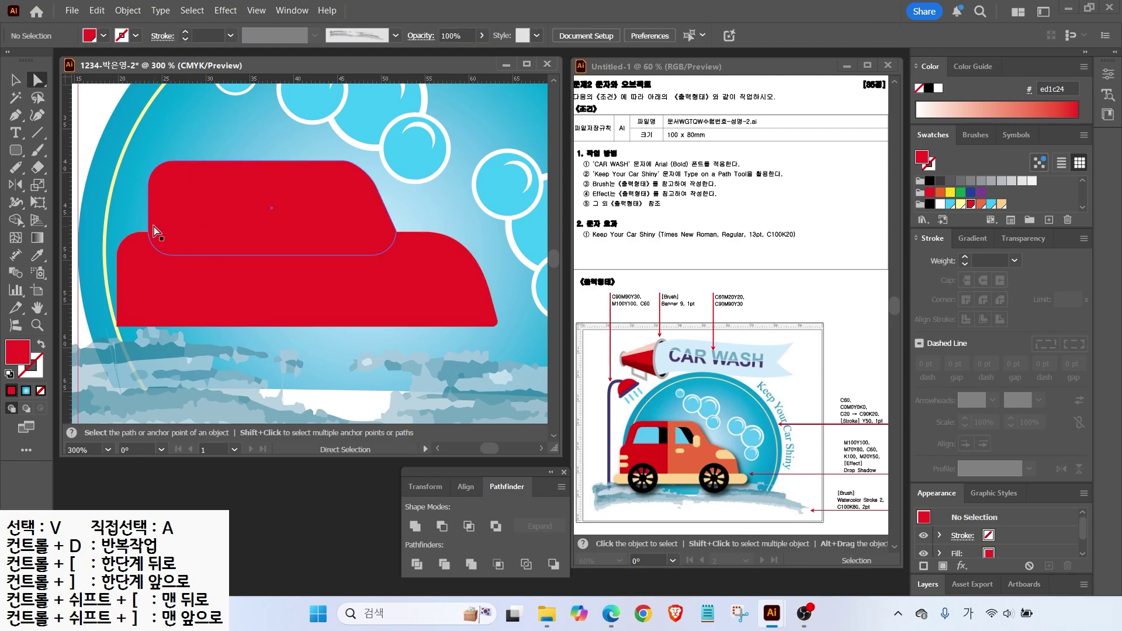
left_click_drag(150, 234, 156, 255)
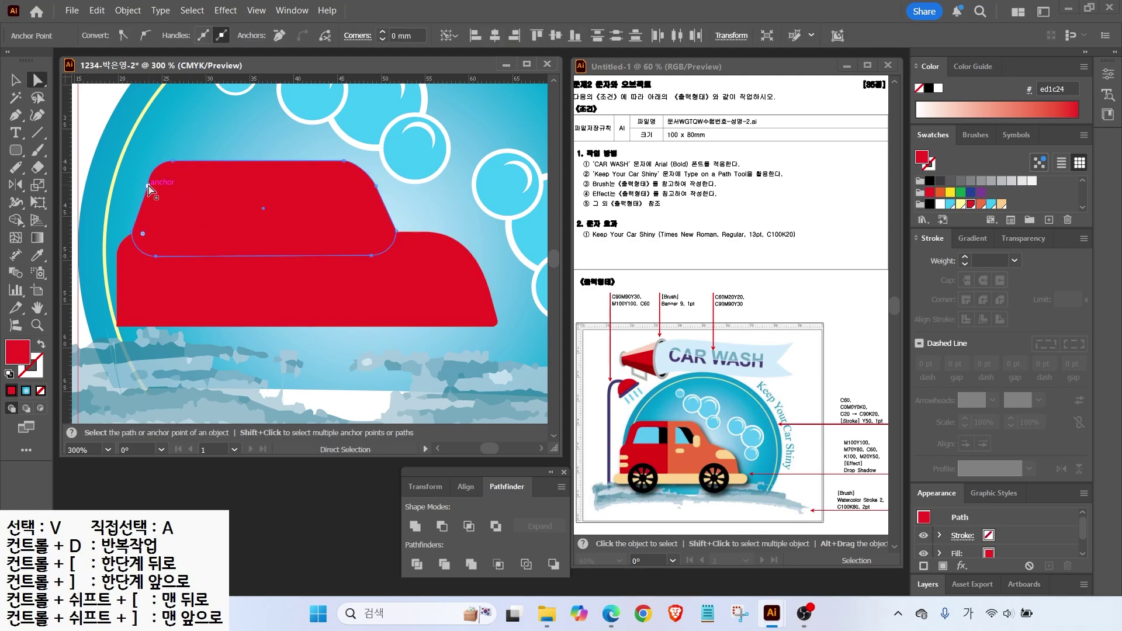
Unite the red cabin and body into one car shape, then draw a window rectangle on the cabin.
left_click(15, 86)
left_click(97, 122)
left_click(266, 197)
left_click(321, 284, "shift")
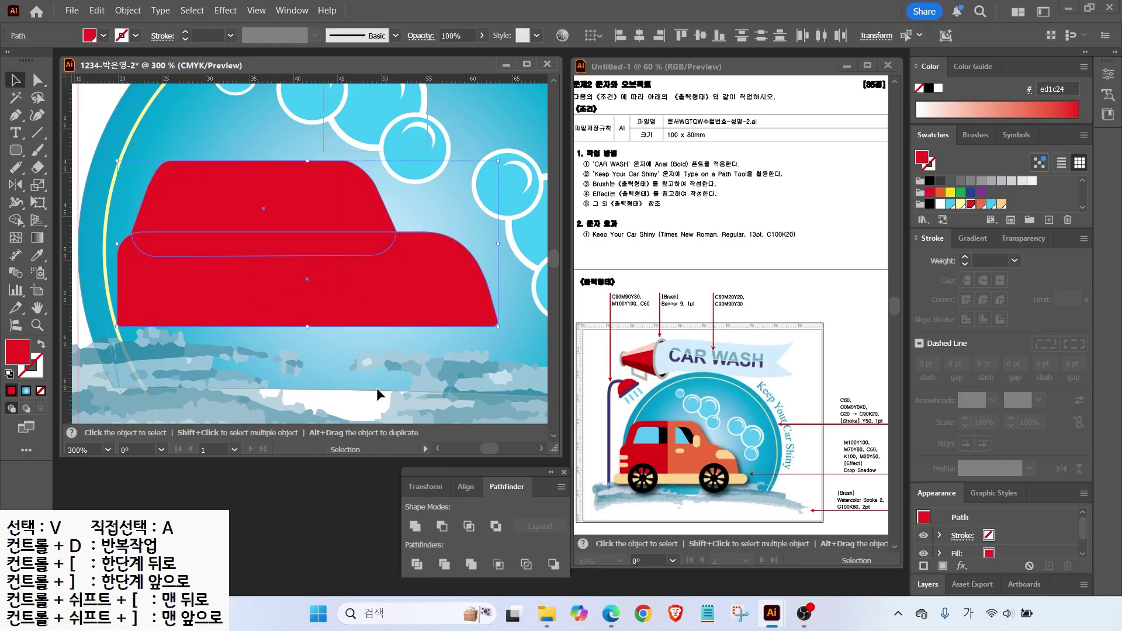
left_click(415, 526)
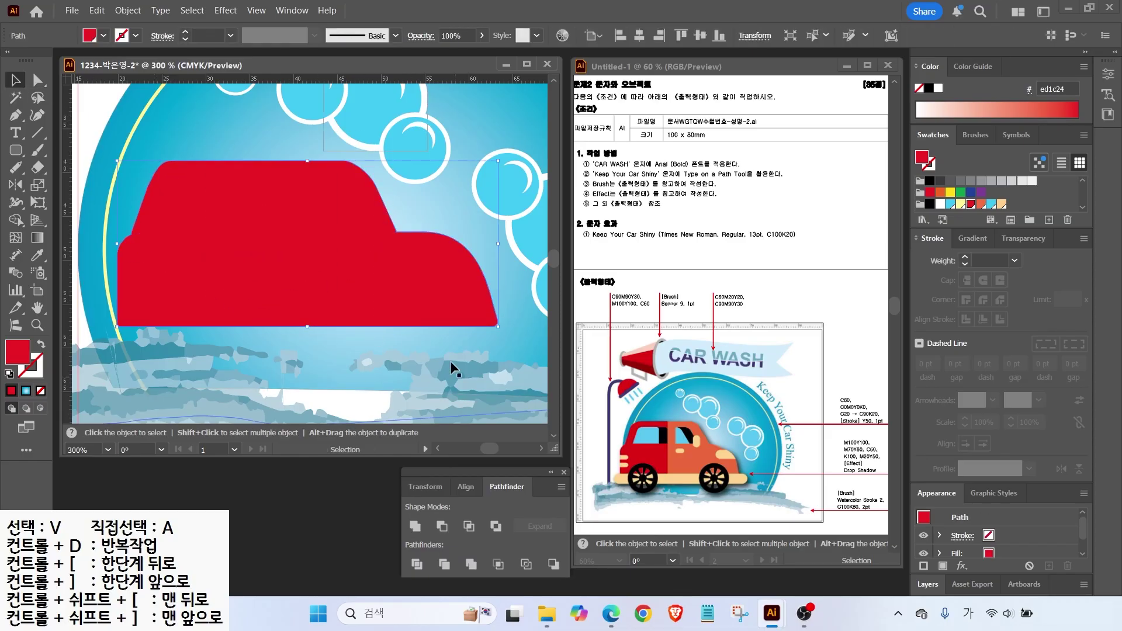
key("a")
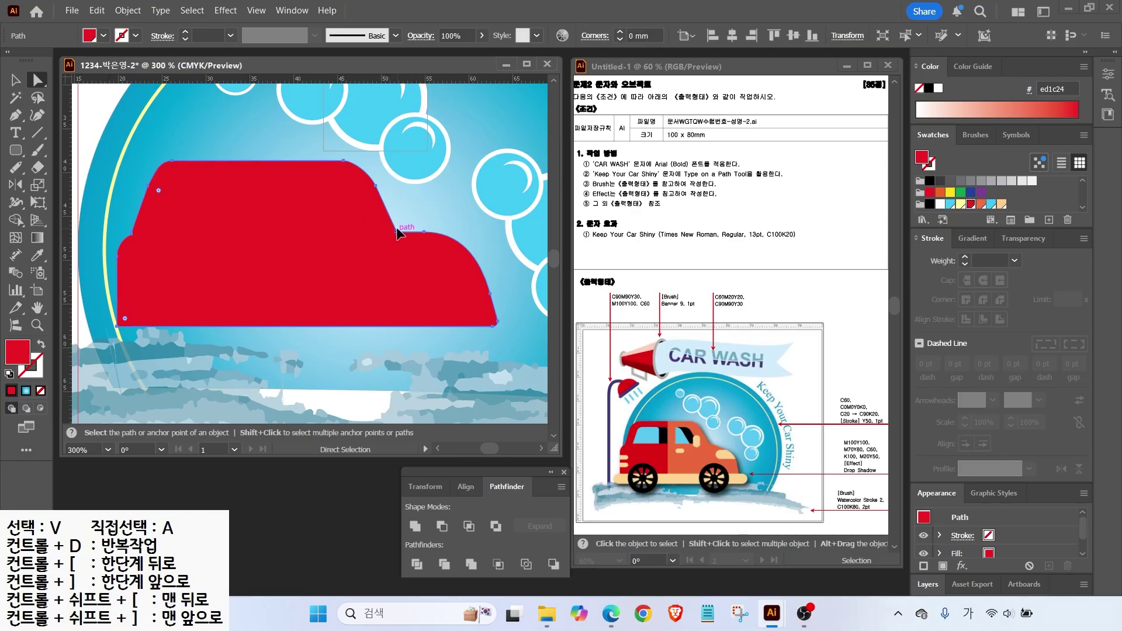
key("ctrl+shift+a")
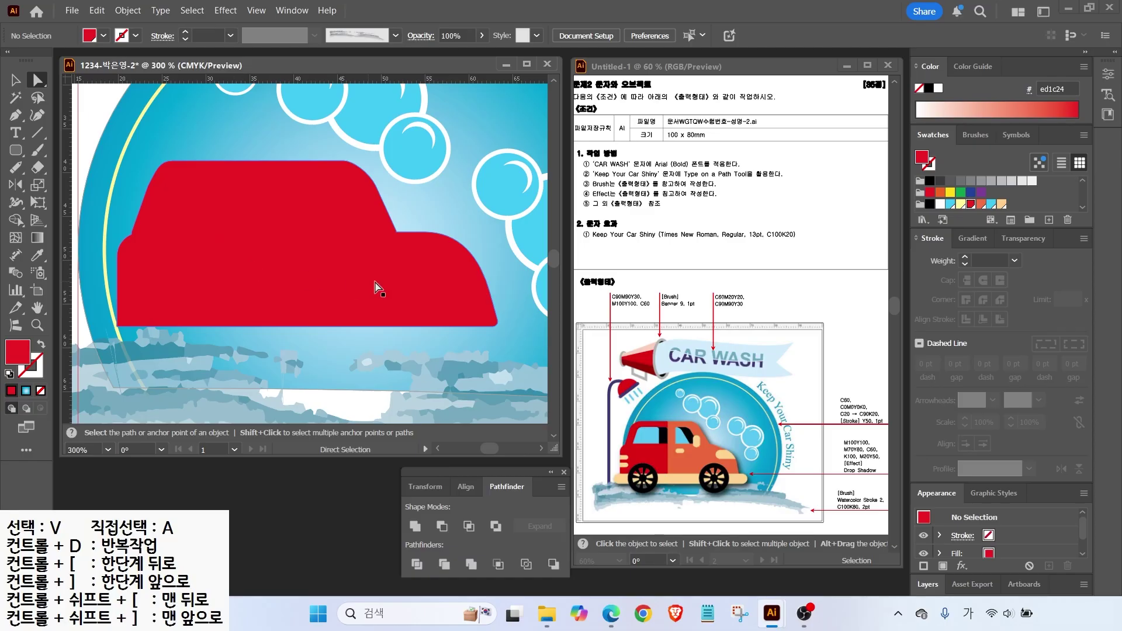
left_click(16, 150)
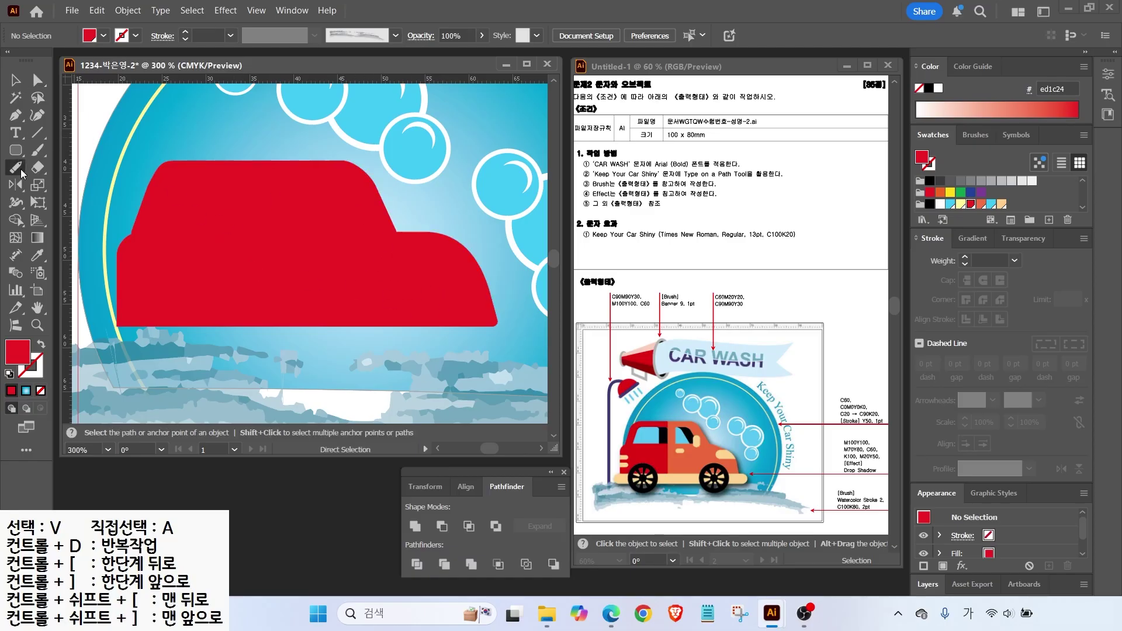
left_click_drag(168, 182, 255, 232)
Fill the window light blue and slant its left edge like a windshield.
left_click(991, 204)
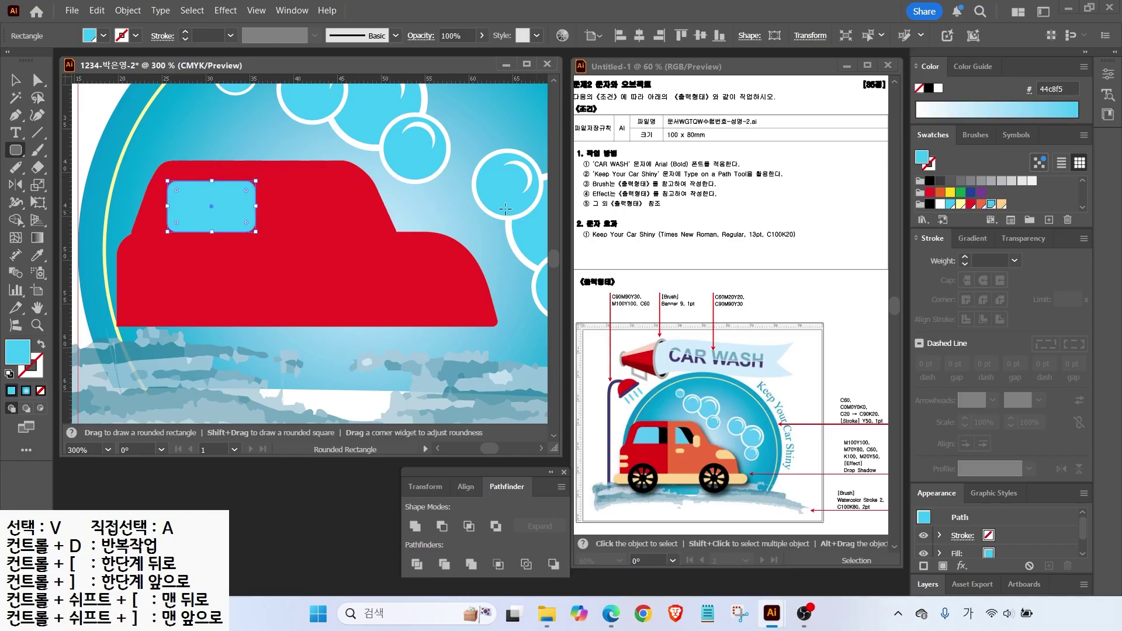
key("v")
key("a")
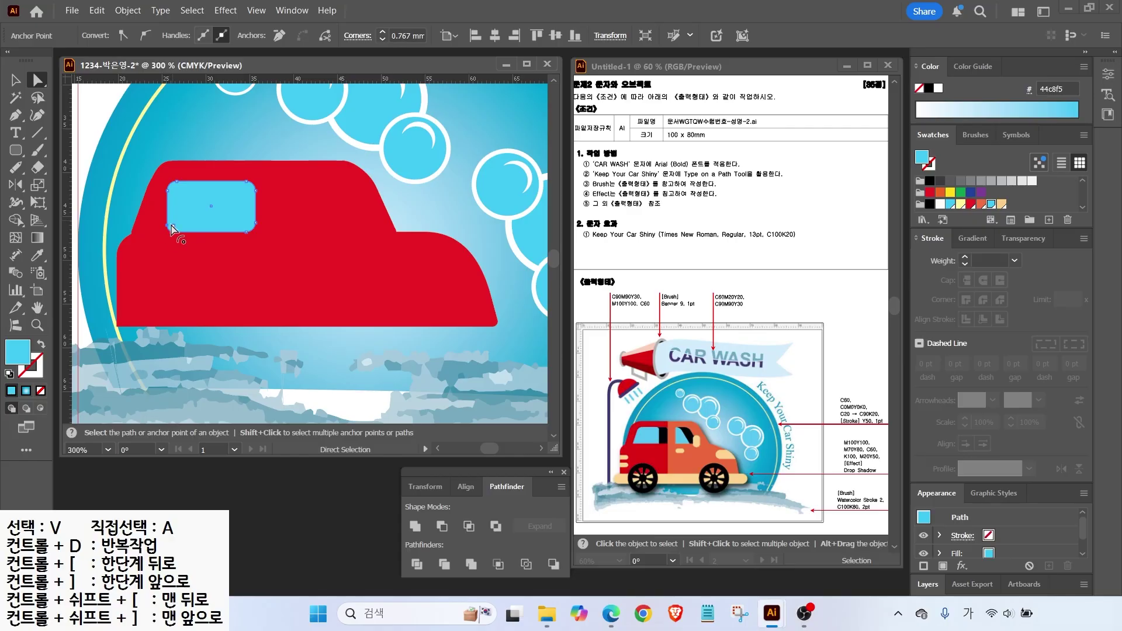
left_click_drag(171, 228, 151, 231)
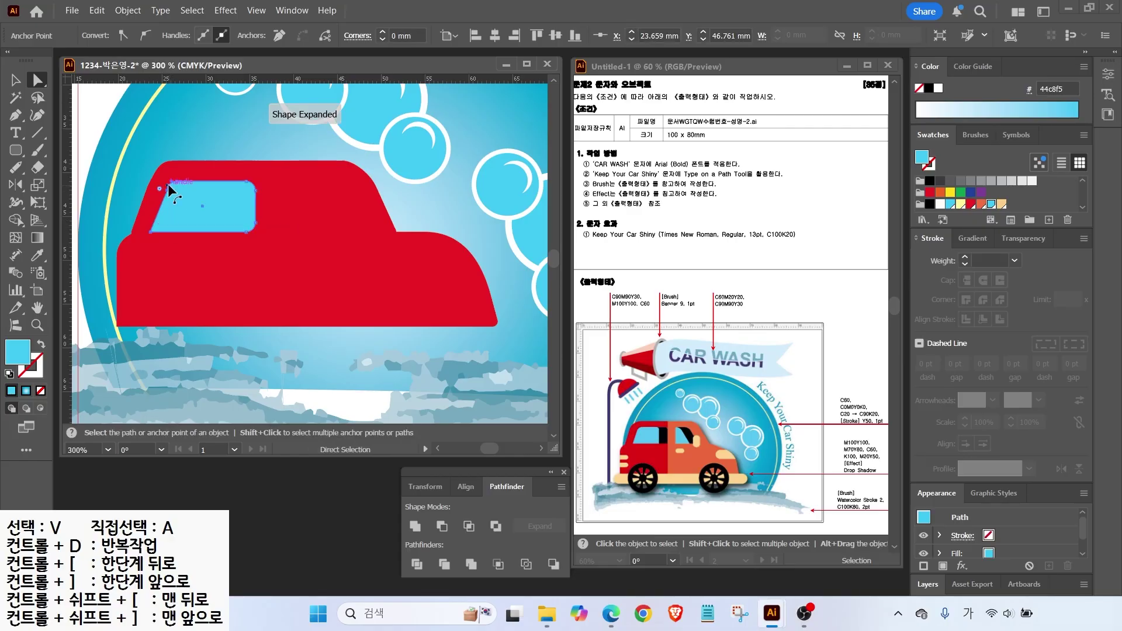
scroll(168, 190, "up", 3)
left_click(264, 293)
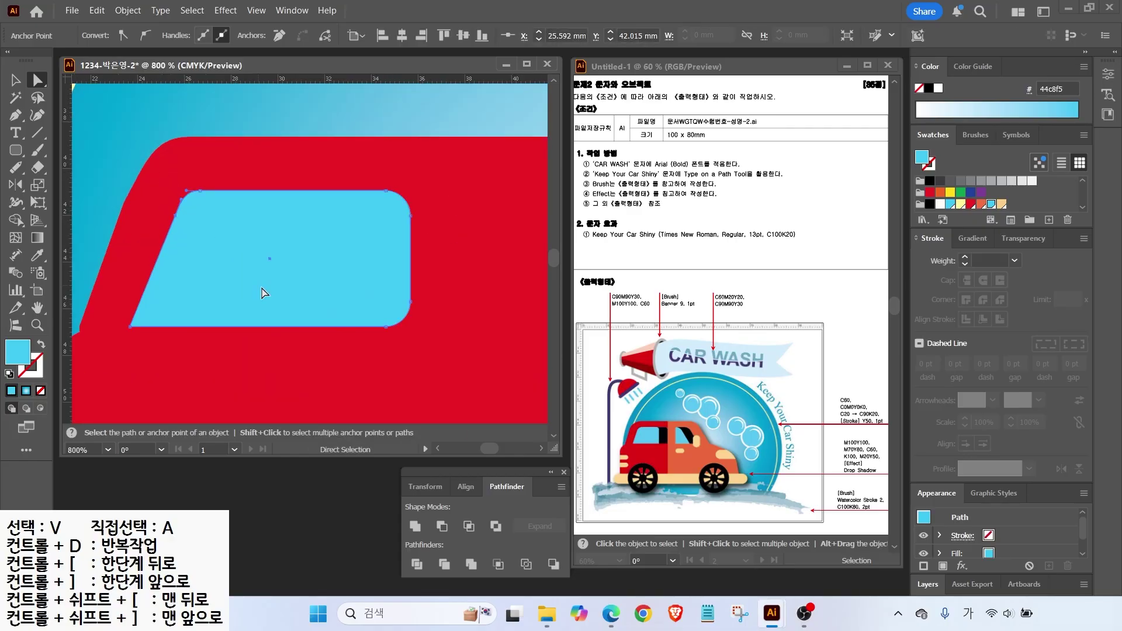
left_click(391, 311)
key("v")
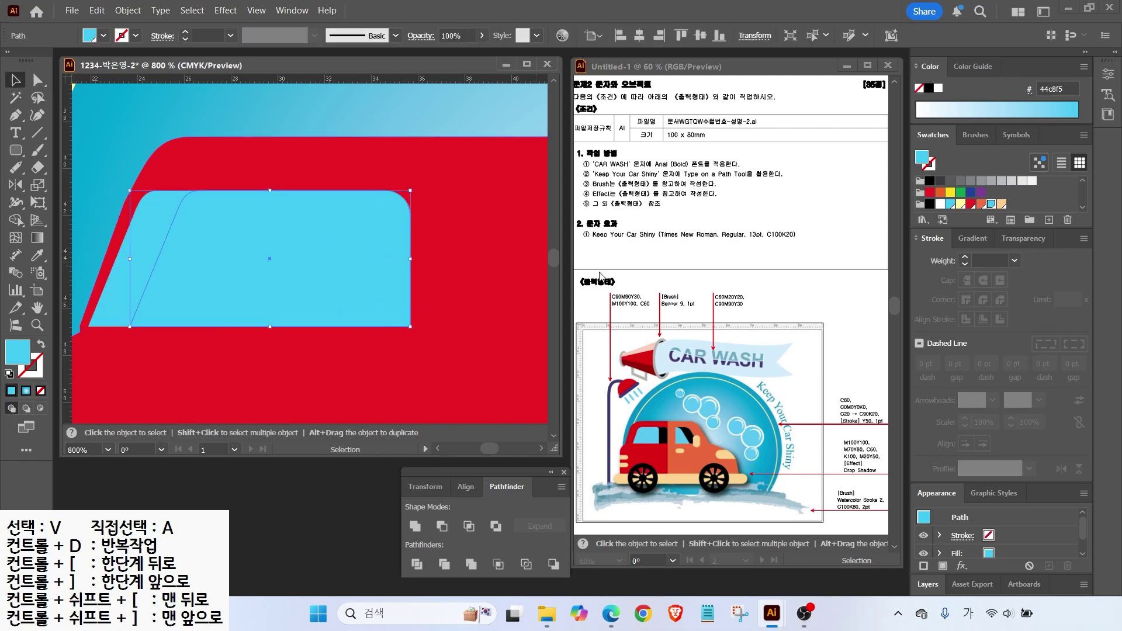
key("Delete")
left_click(233, 271)
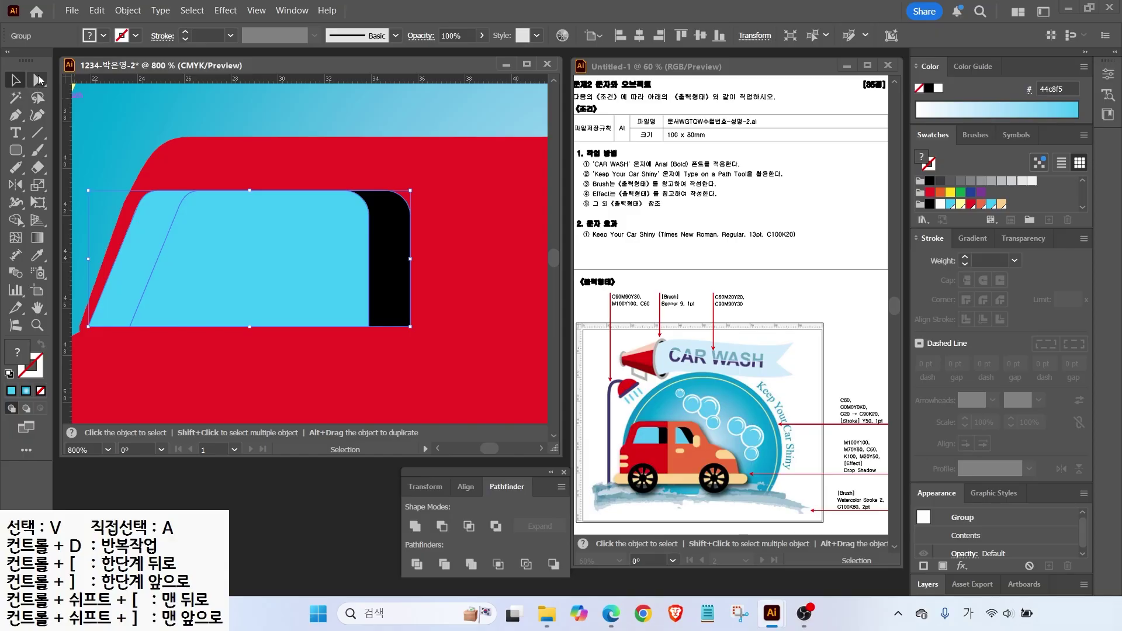
Draw a second light-blue window and slant and smooth its top-right corner.
left_click(38, 81)
left_click_drag(16, 150, 64, 172)
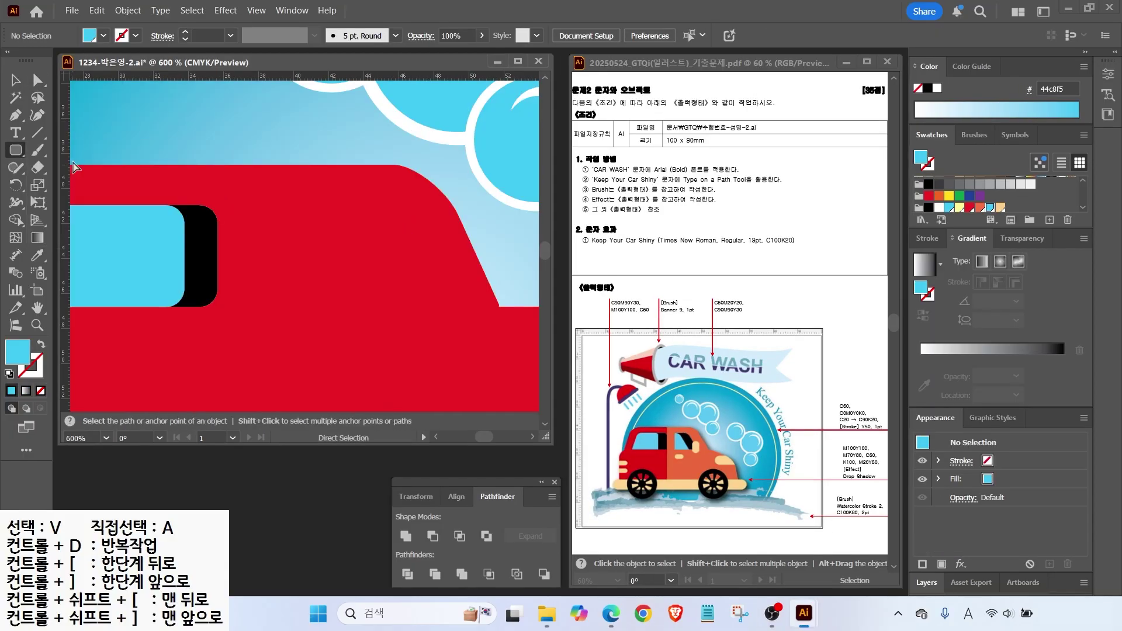
left_click_drag(254, 206, 409, 306)
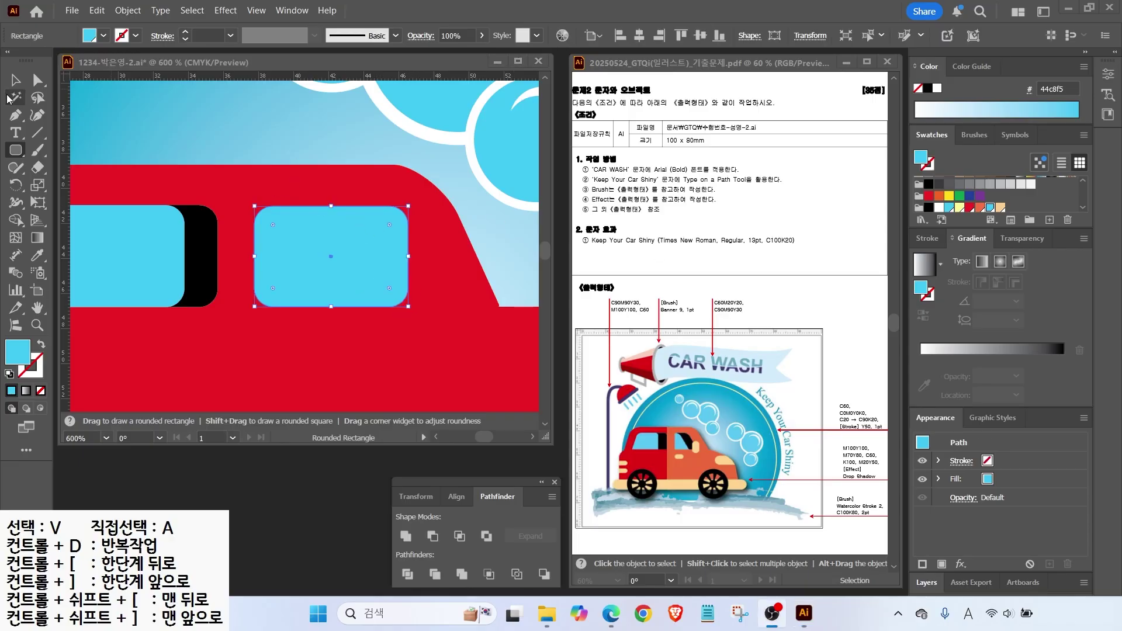
left_click(38, 82)
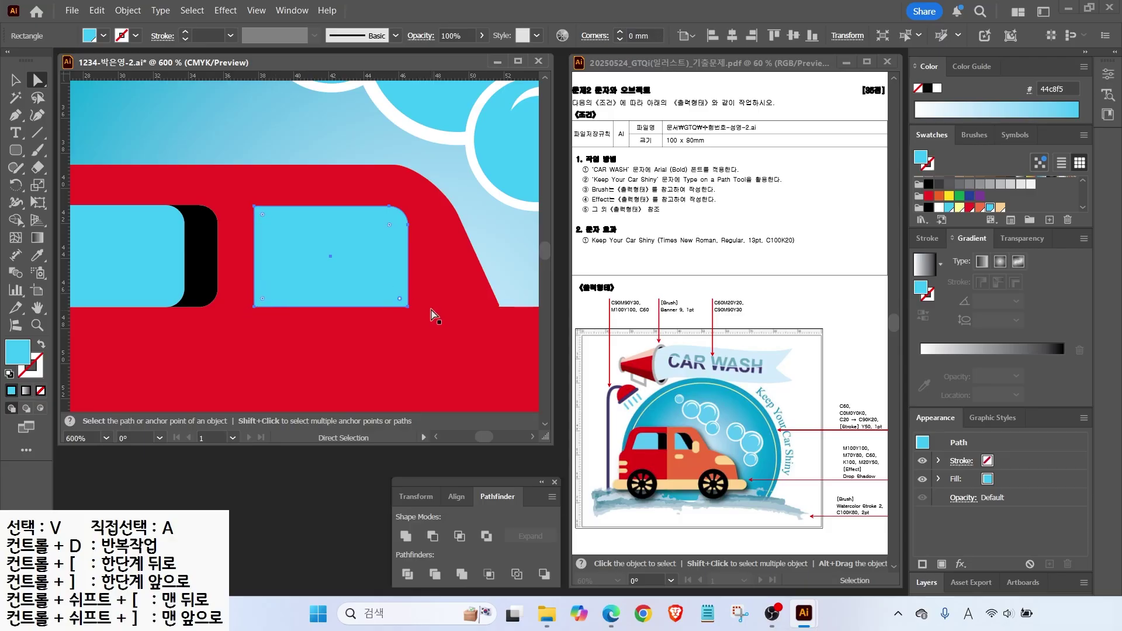
left_click_drag(390, 209, 342, 211)
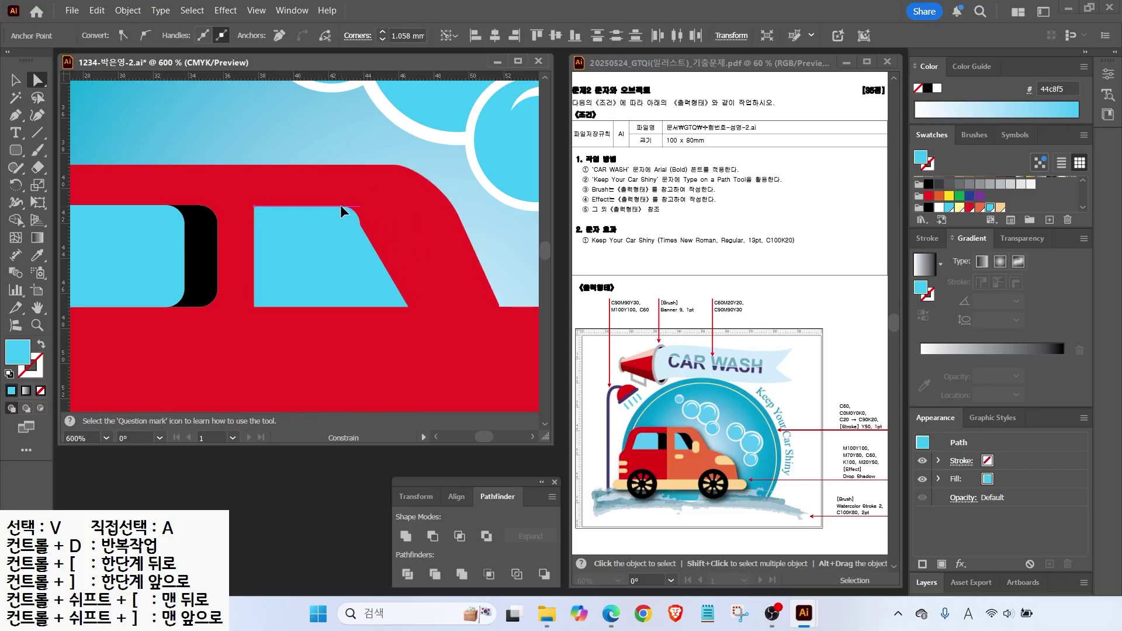
scroll(345, 209, "up", 3)
left_click_drag(363, 202, 306, 181)
scroll(267, 196, "down", 1)
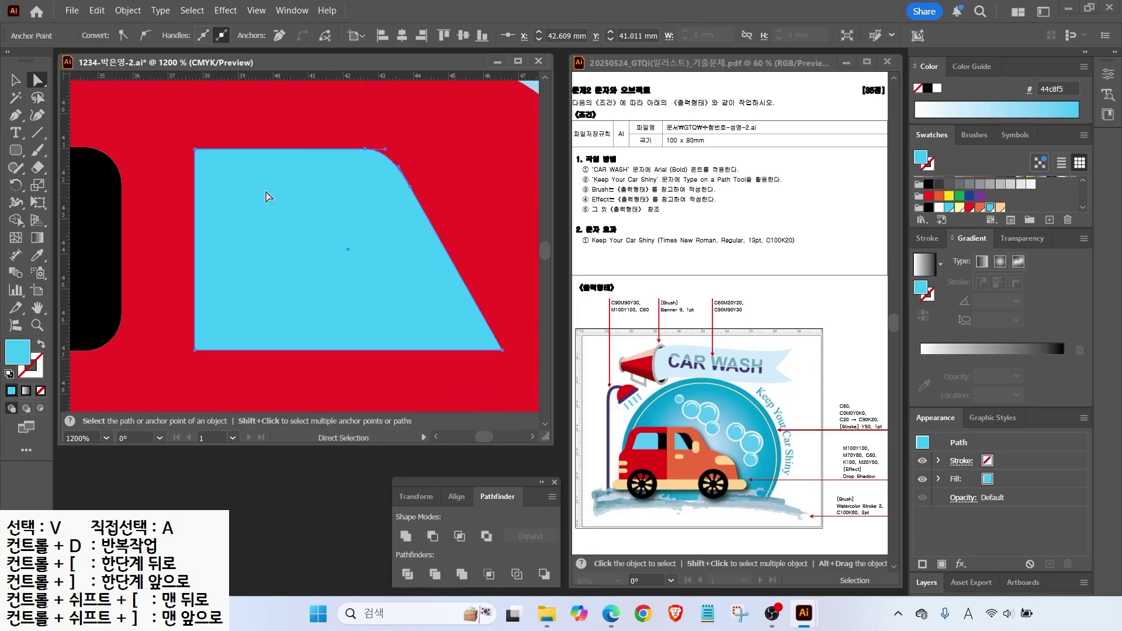
Give the window a black trim: duplicate, fill the original black, Divide, delete the leftover piece.
key("v")
left_click_drag(349, 244, 288, 256)
left_click(422, 246)
left_click(931, 207)
left_click(345, 183, "shift")
left_click(407, 574)
key("a")
left_click(166, 206)
key("Delete")
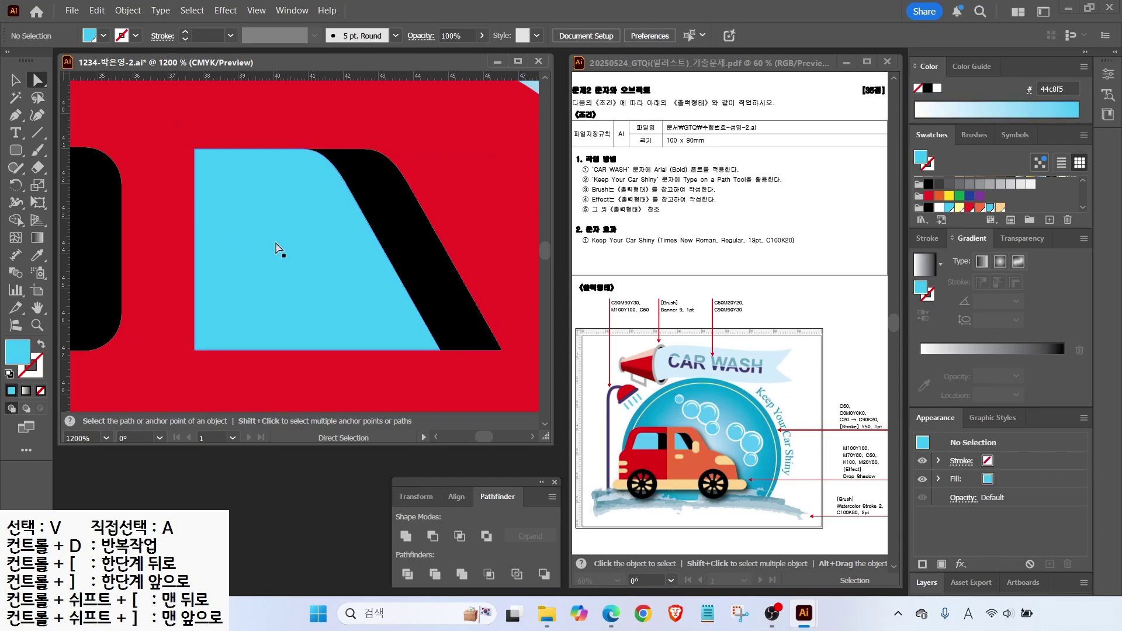
Draw a beige rounded-rectangle side mirror and move it with the rear window to the right.
scroll(279, 249, "down", 3)
left_click(16, 151)
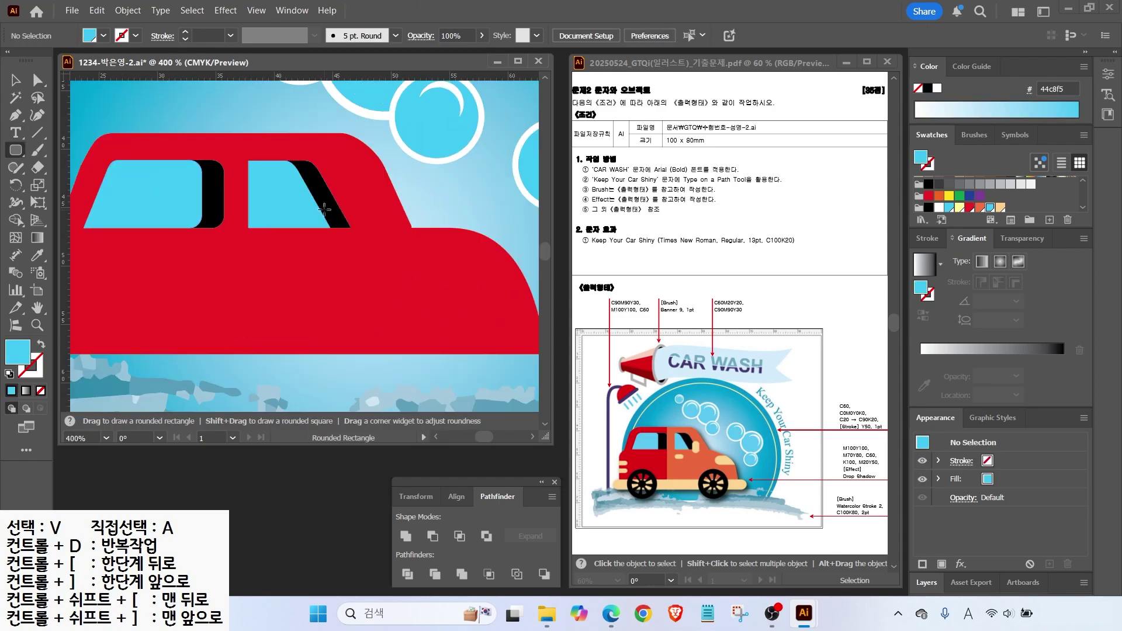
left_click_drag(329, 206, 367, 259)
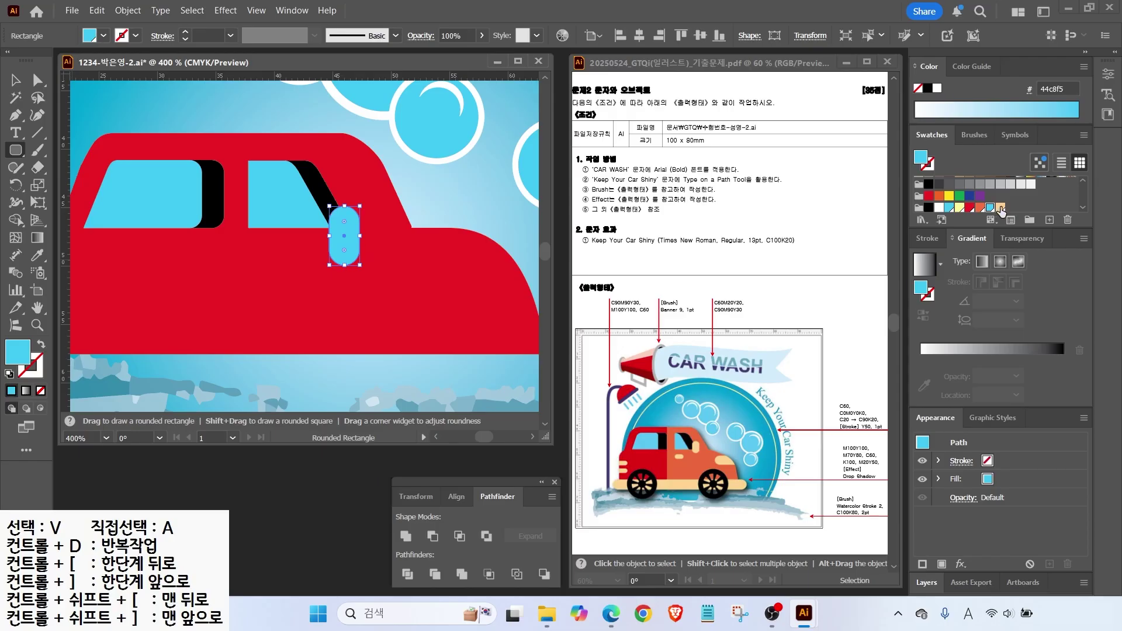
left_click(1002, 208)
key("v")
left_click(321, 198, "shift")
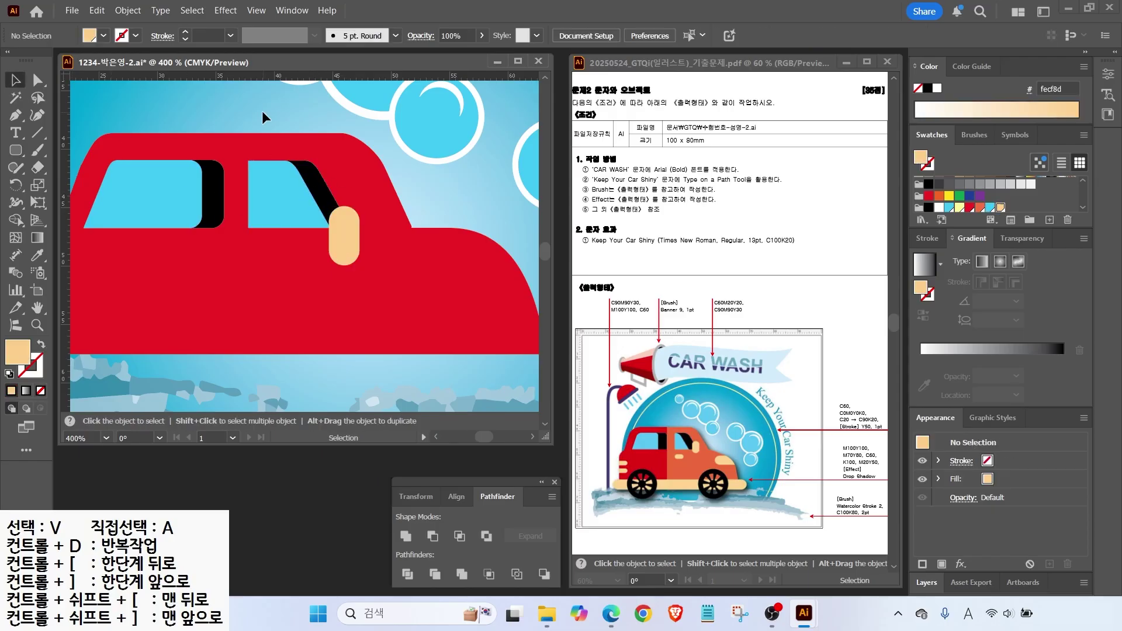
left_click_drag(345, 230, 409, 189)
left_click(37, 132)
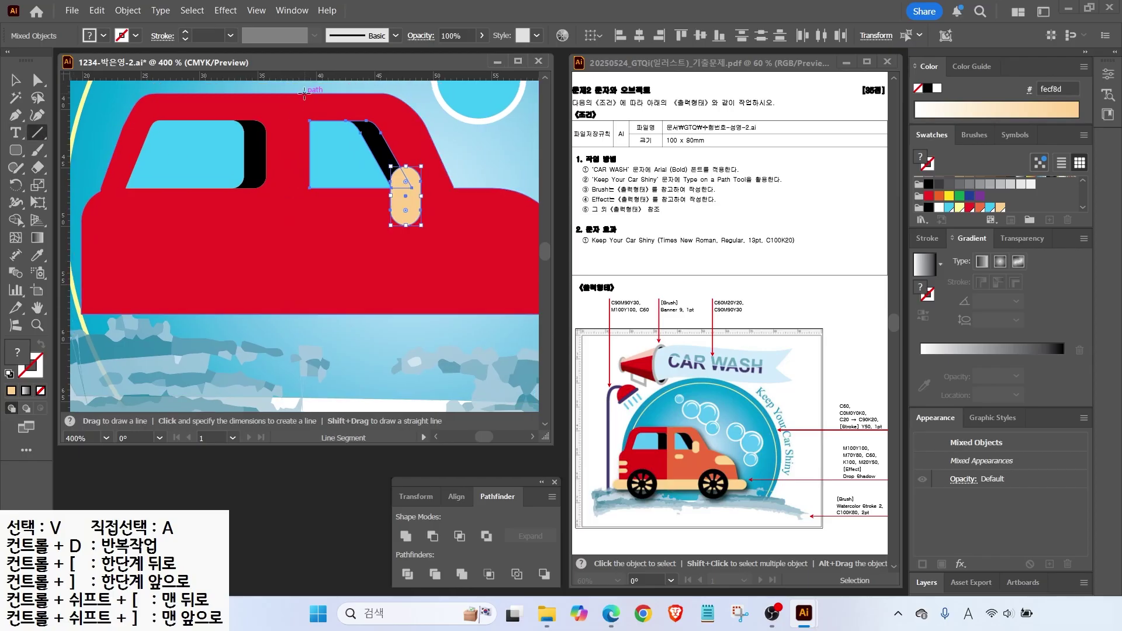
Divide the car body with a vertical line and fill its right half orange.
mouse_move(309, 90)
left_mouse_down()
mouse_move(310, 336)
mouse_move(281, 335)
mouse_move(337, 284)
left_mouse_up()
key("v")
left_click(342, 384)
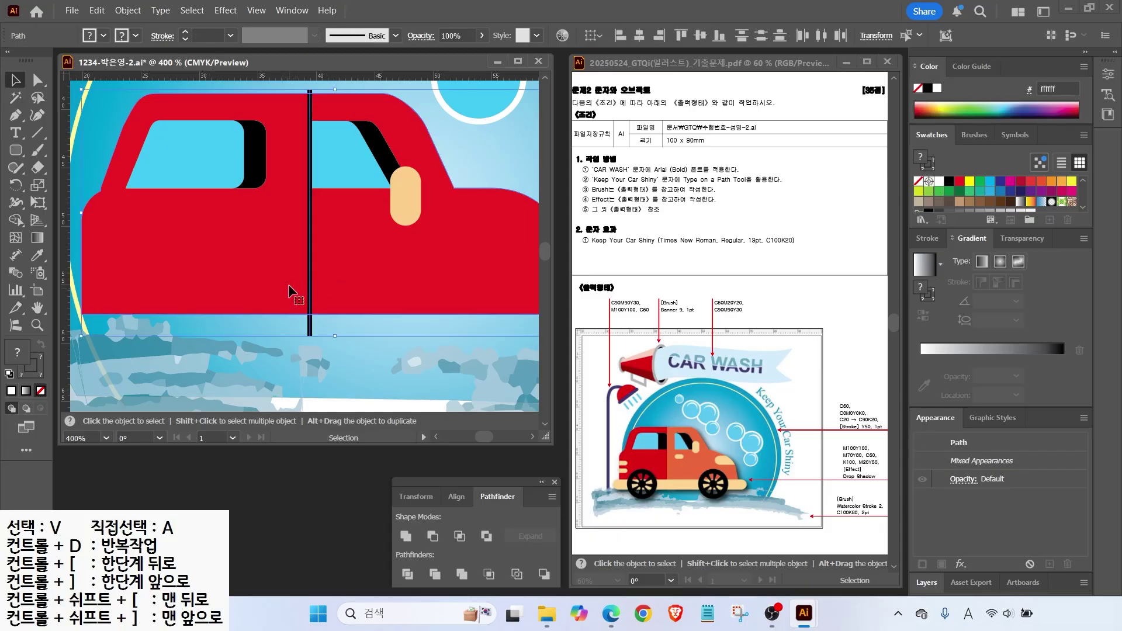
left_click(407, 574)
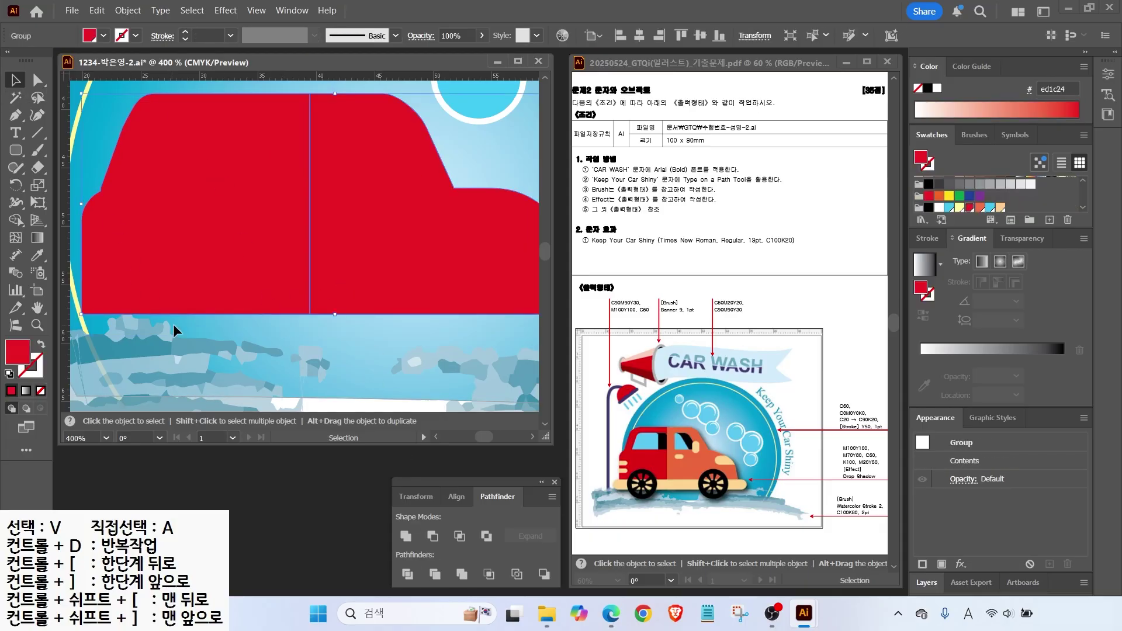
key("a")
left_click(360, 313)
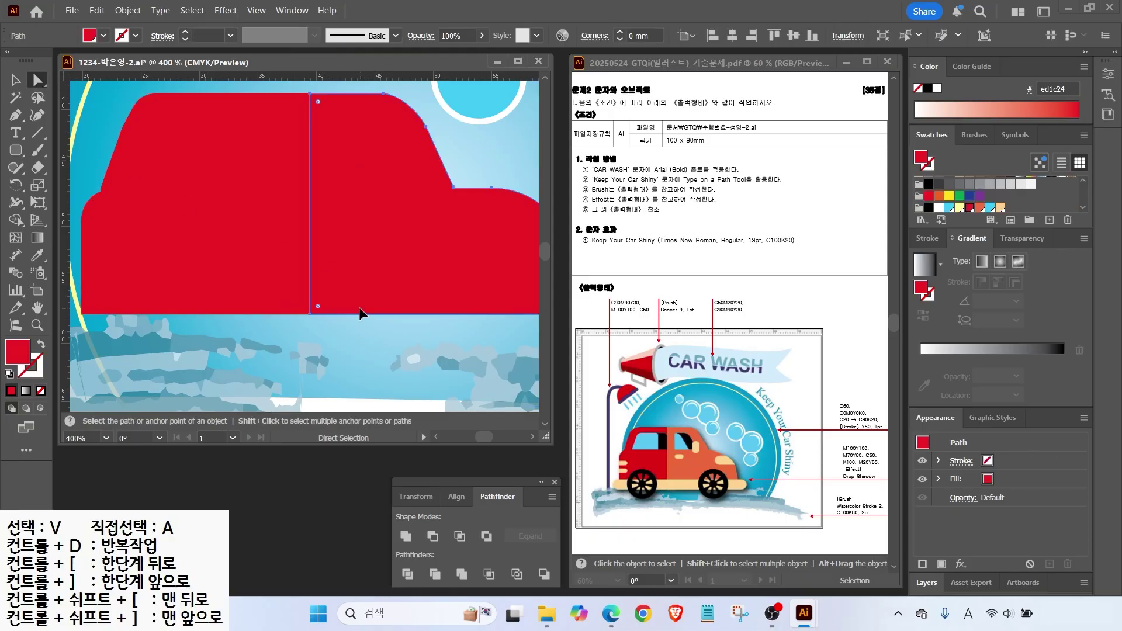
left_click(980, 208)
Send the split car body backward so the windows show in front of it.
key("v")
left_click(279, 264)
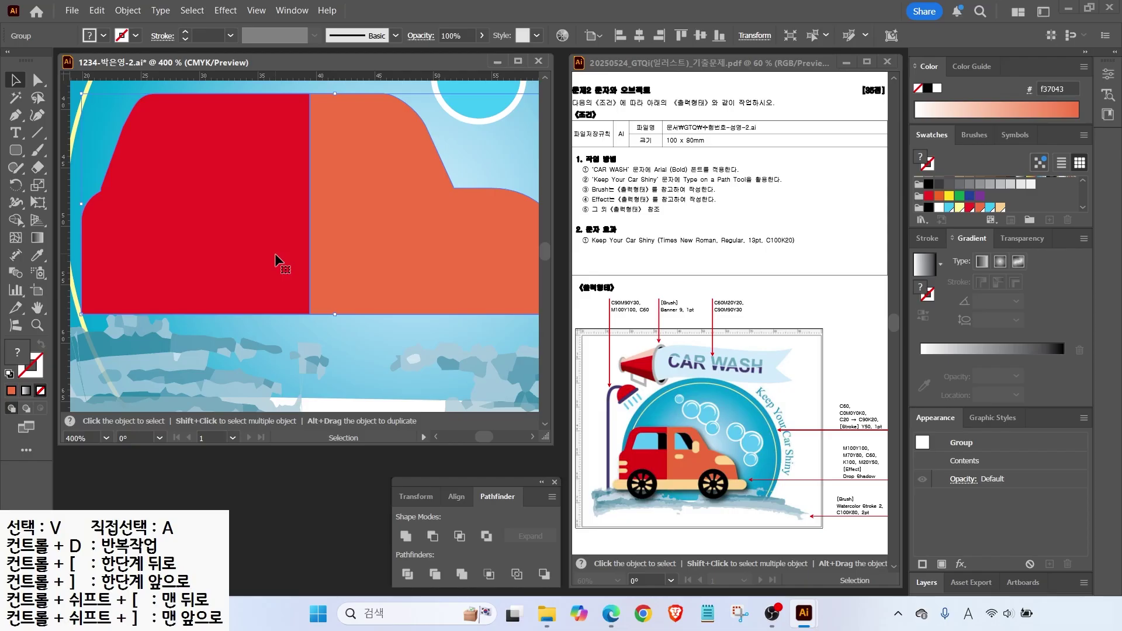
right_click(275, 273)
mouse_move(328, 526)
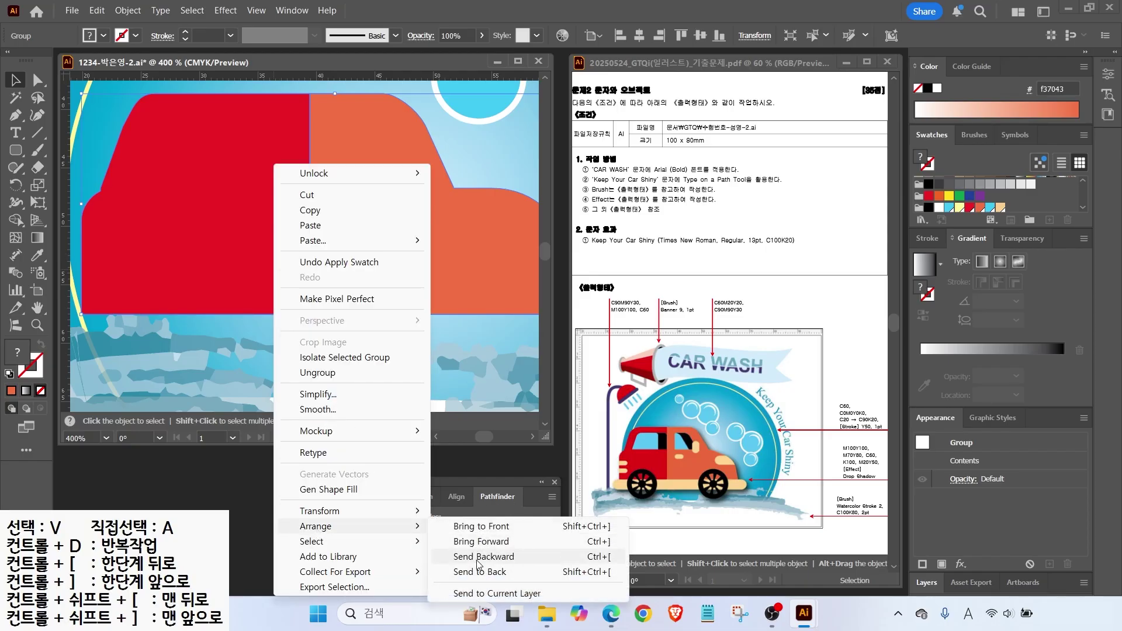
left_click(594, 560)
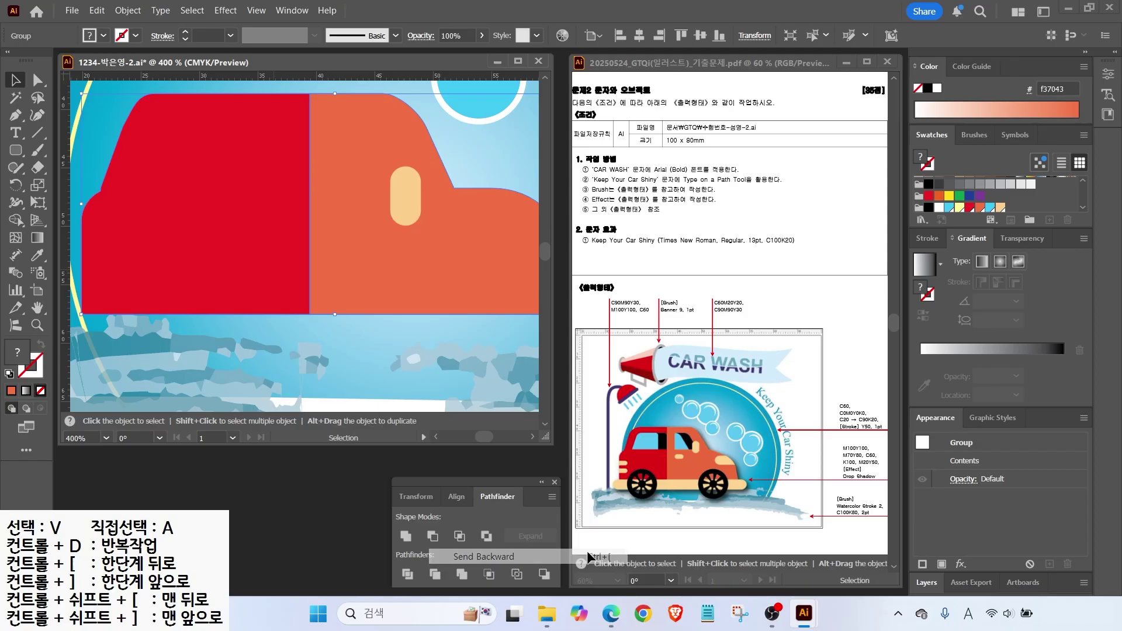
key("ctrl+minus")
left_click_drag(16, 150, 64, 168)
scroll(142, 280, "up", 2)
Draw two peach rounded-rectangle front lights and a door handle on the car.
left_click_drag(152, 255, 212, 282)
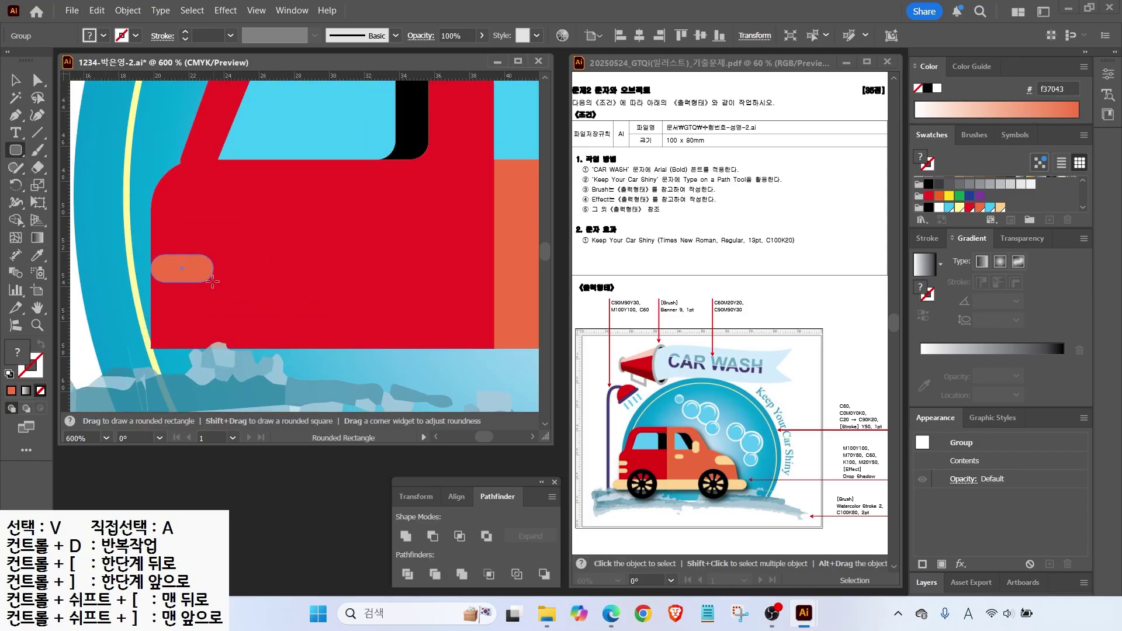
left_click(1001, 207)
key("v")
key("a")
double_click(166, 270)
key("Escape")
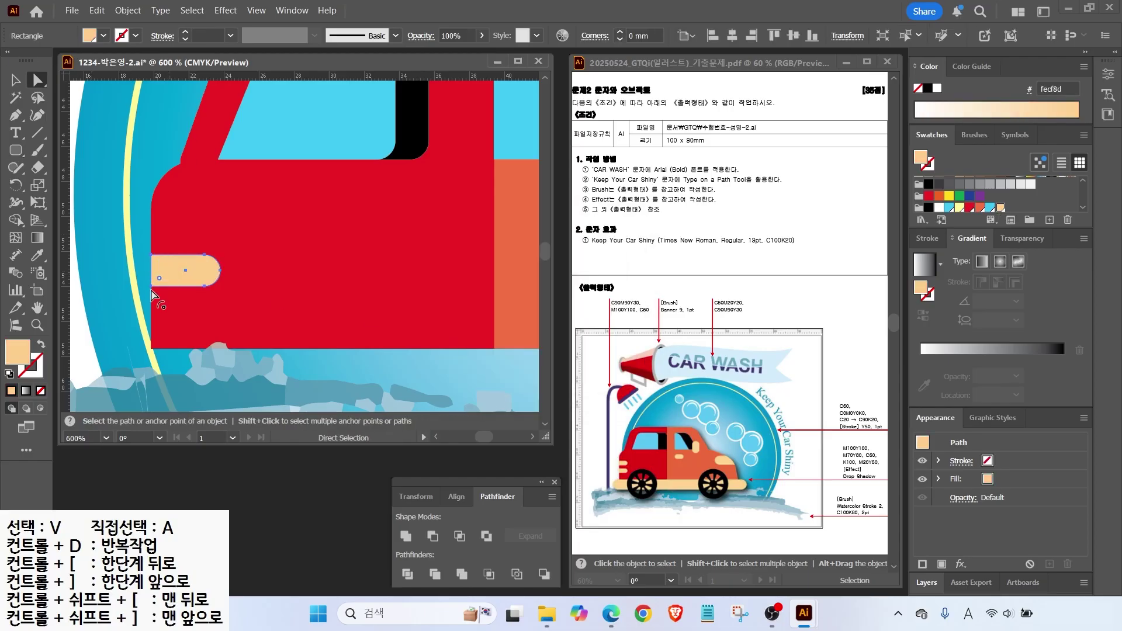
key("v")
left_click_drag(178, 264, 168, 242)
left_click(170, 273, "shift")
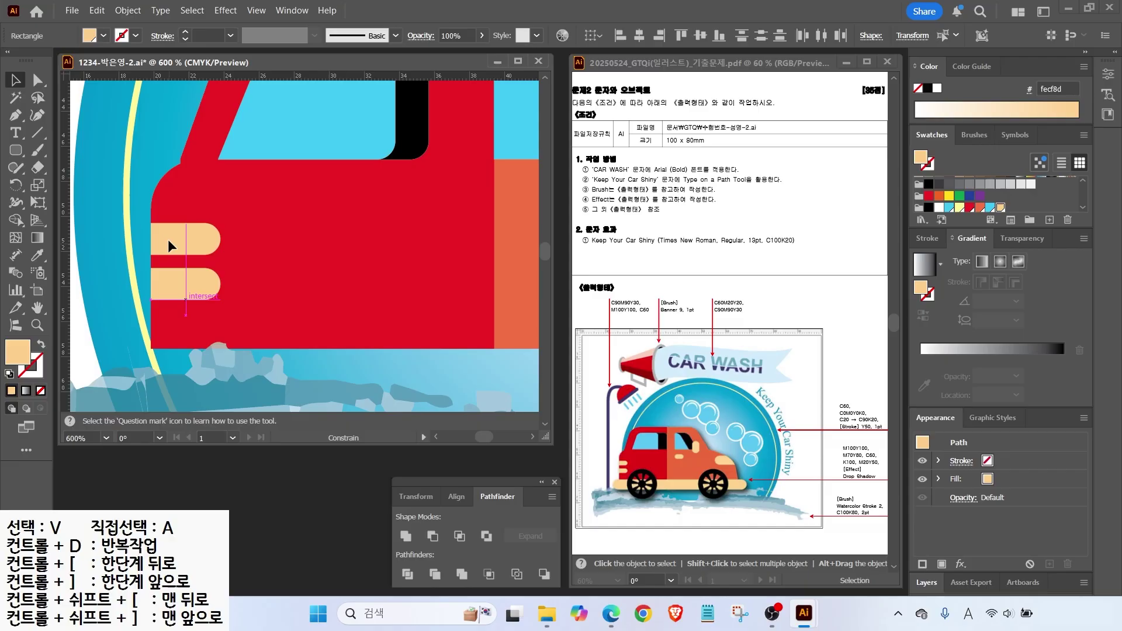
key("ctrl+minus")
left_click(17, 151)
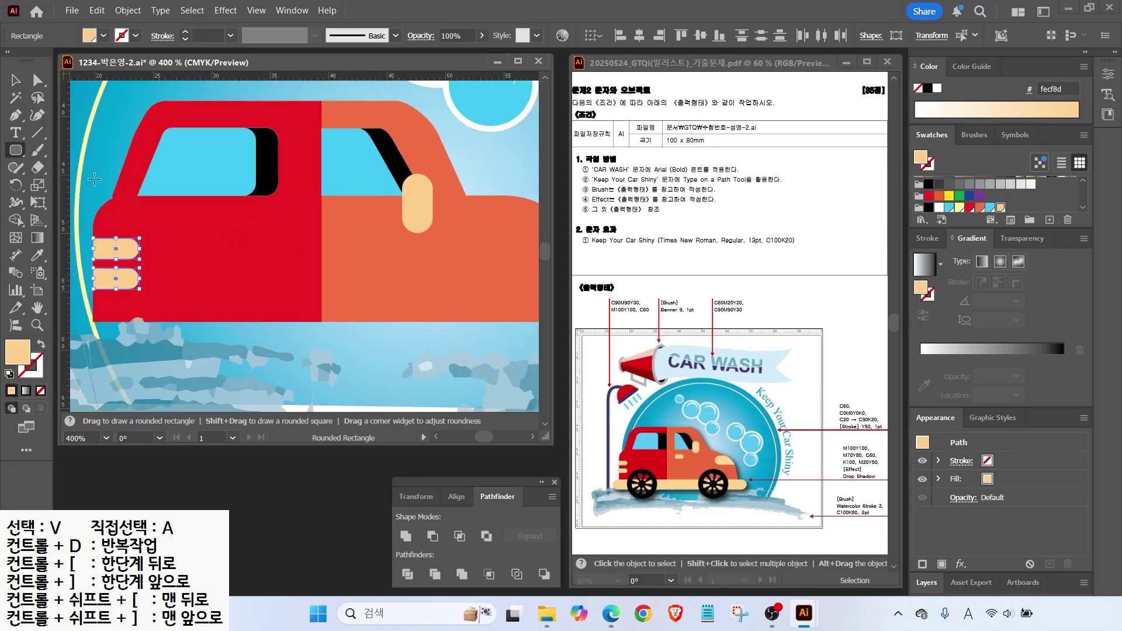
left_click_drag(339, 216, 381, 237)
key("v")
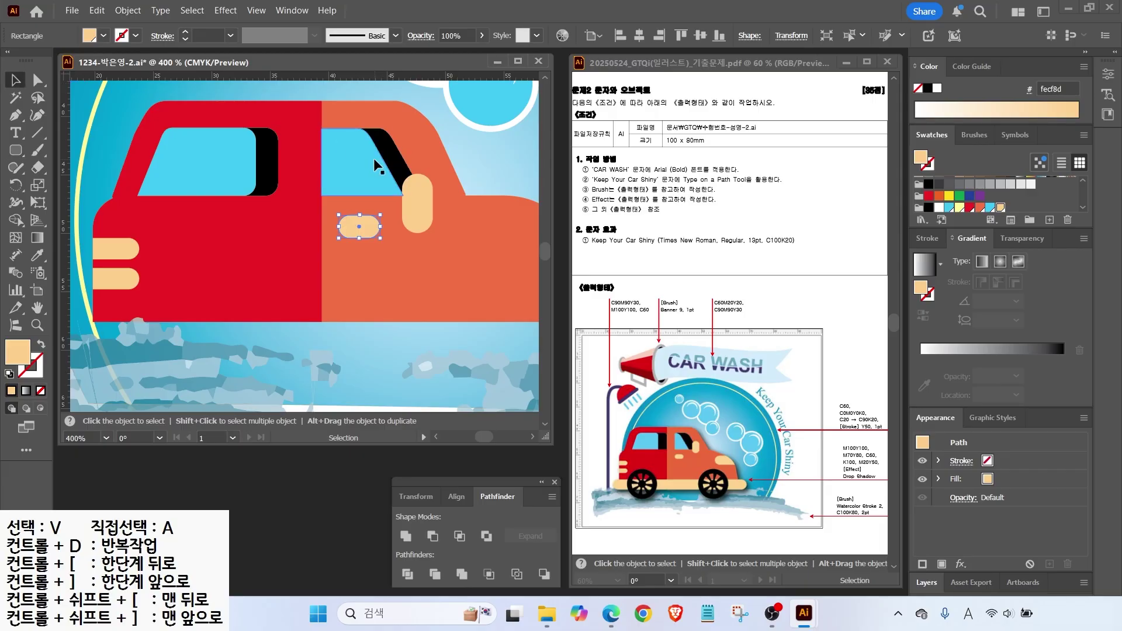
Divide the body along a second vertical line and colour the new strip orange to widen the rear.
key("backslash")
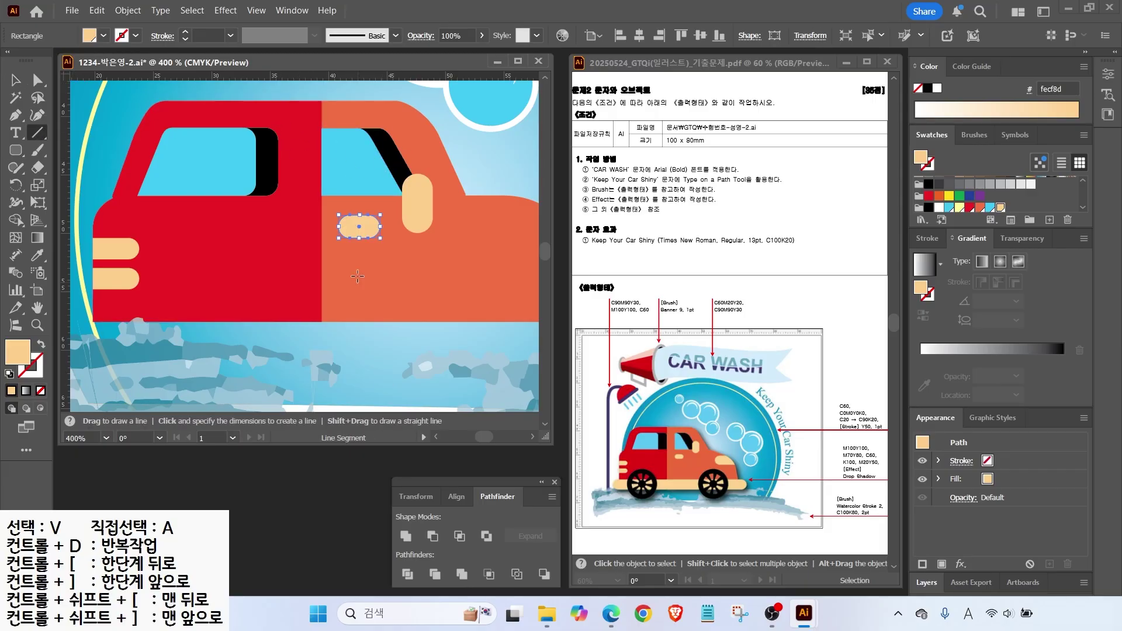
left_click_drag(277, 197, 278, 97)
left_click_drag(292, 236, 277, 333)
key("v")
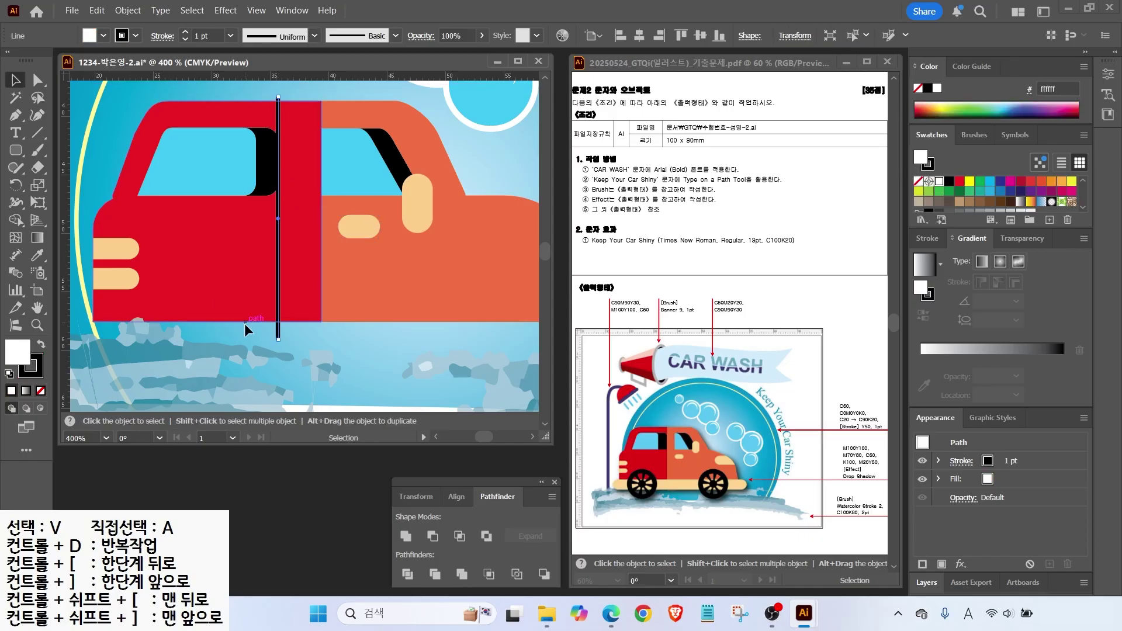
key("d")
left_click(252, 292, "shift")
key("ctrl+g")
left_click(32, 84)
left_click(300, 304)
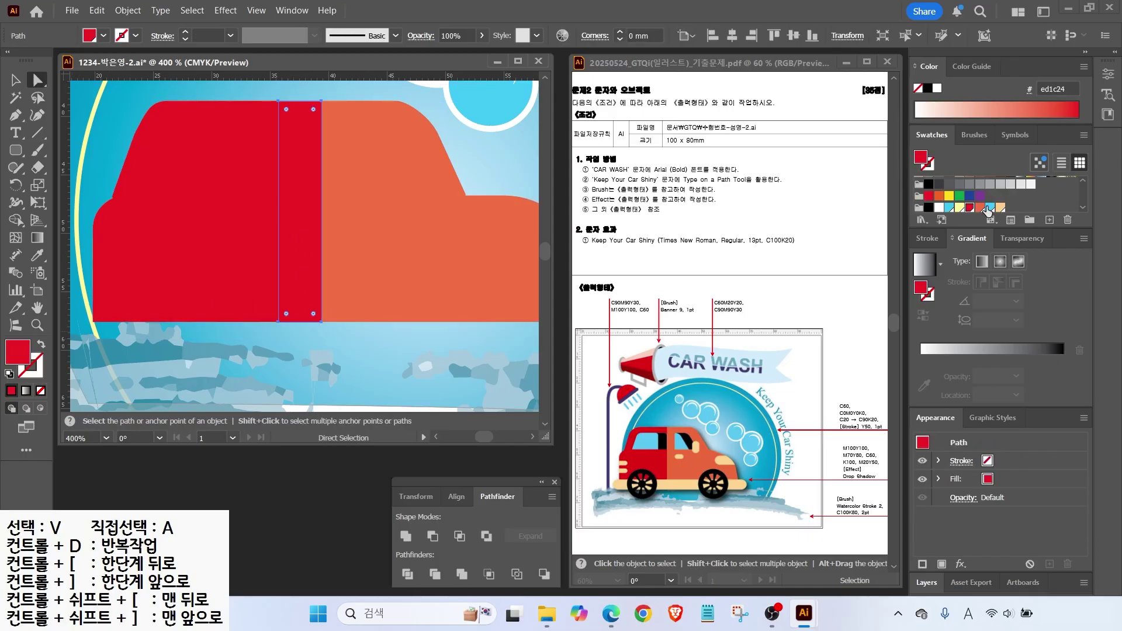
key("i")
left_click(375, 280)
key("v")
key("ctrl+bracketleft")
key("ctrl+bracketleft")
key("ctrl+bracketleft")
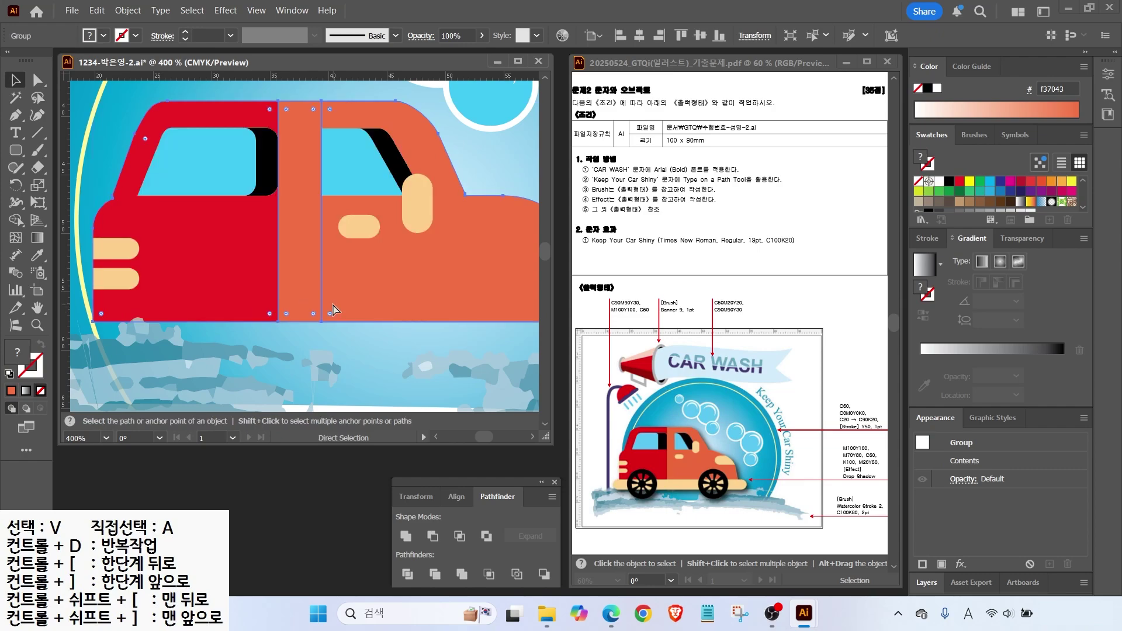
key("ctrl+shift+a")
Draw a peach rear light on the orange body and divide it against the body.
scroll(408, 309, "right", 3)
left_click(16, 150)
left_click_drag(404, 221, 503, 256)
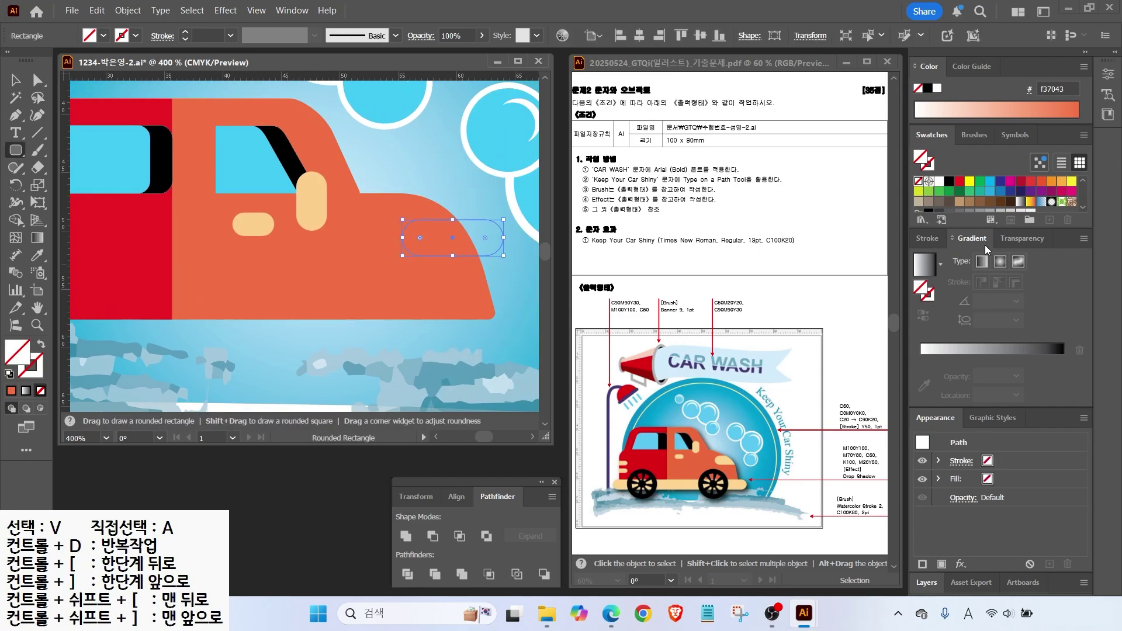
scroll(1001, 199, "down", 3)
left_click(1000, 205)
key("v")
left_click(430, 205, "shift")
left_click(408, 574)
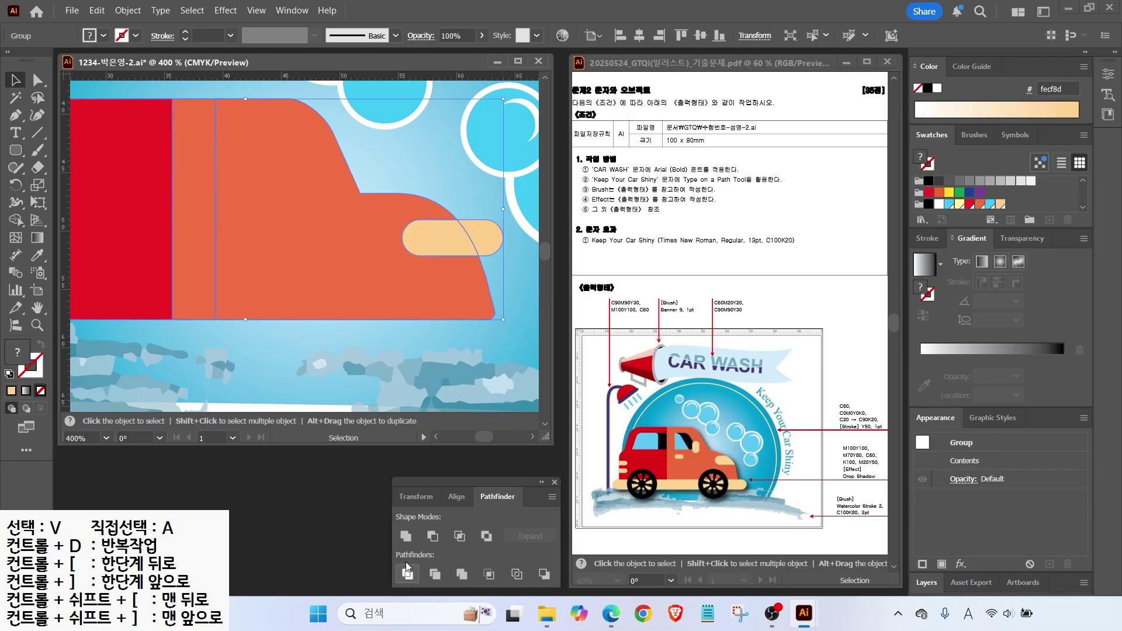
Delete the rear light's overhanging piece and send the car body to the back.
key("a")
left_click(493, 211)
left_click(482, 235)
key("Delete")
left_click(379, 247)
key("v")
left_click(328, 215)
key("ctrl+shift+bracketleft")
key("ctrl+bracketleft")
key("ctrl+bracketleft")
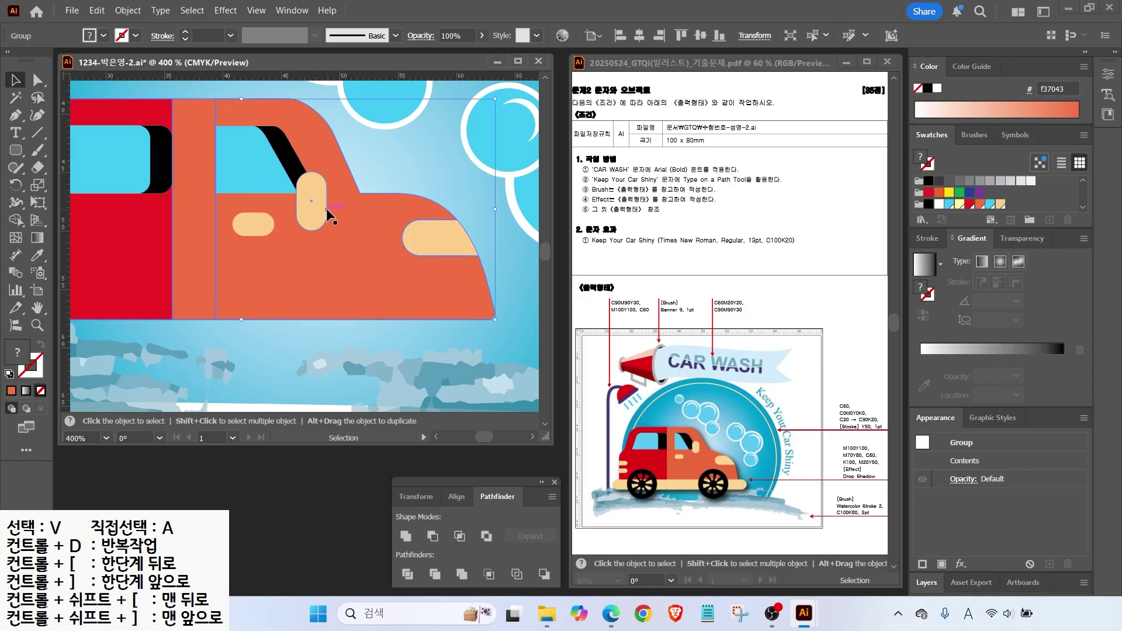
key("ctrl+minus")
left_click_drag(274, 322, 292, 253)
Draw a long peach bumper bar under the car and nudge it up slightly.
left_click(82, 187)
left_click(16, 150)
left_click_drag(117, 258, 534, 288)
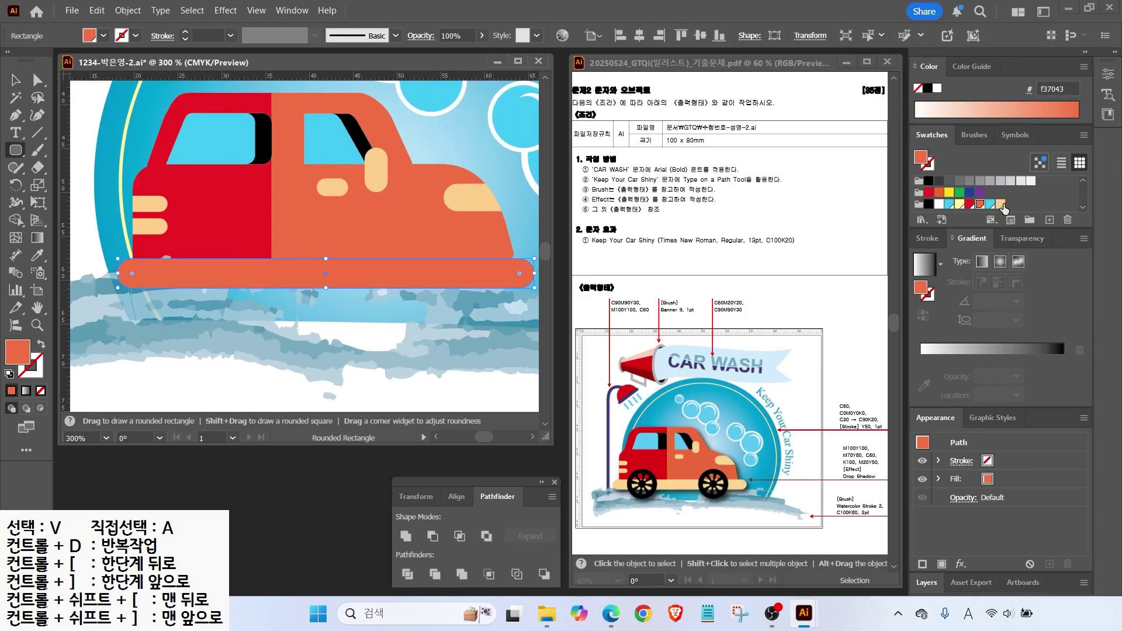
key("i")
left_click(331, 187)
key("v")
left_click_drag(247, 277, 247, 271)
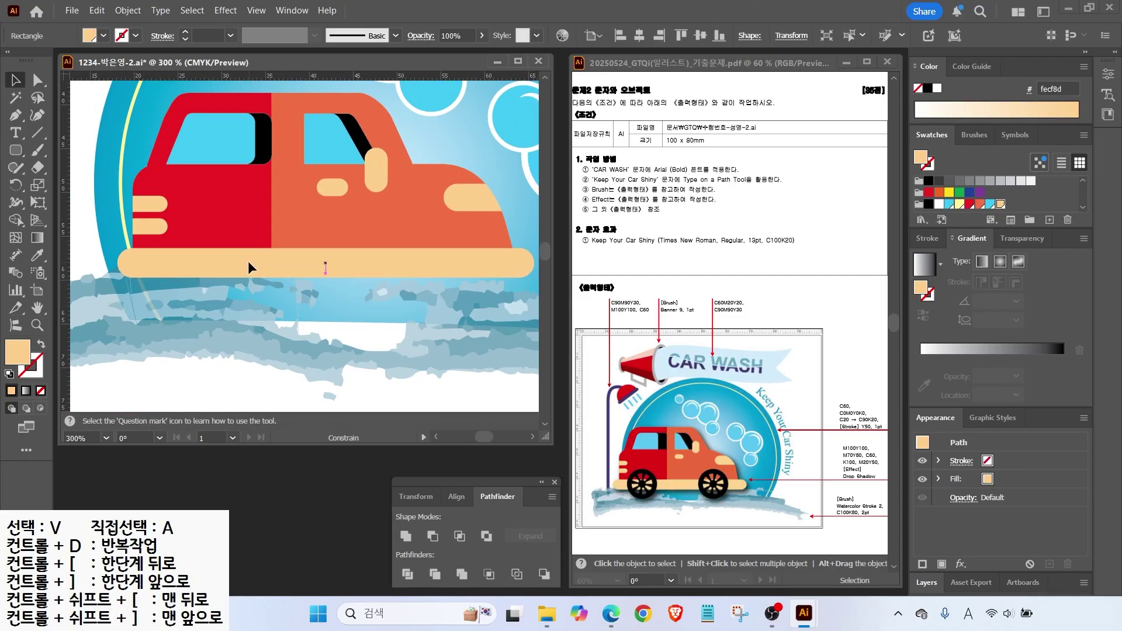
Draw a black circle wheel over the bumper's left side.
left_click_drag(16, 150, 65, 185)
left_click_drag(184, 229, 295, 341)
key("i")
left_click(264, 140)
key("v")
left_click_drag(205, 289, 233, 291)
left_click(127, 11)
Offset the wheel path by -3 and cut out the inner circle to form a tyre ring.
mouse_move(212, 401)
left_click(409, 457)
type("-")
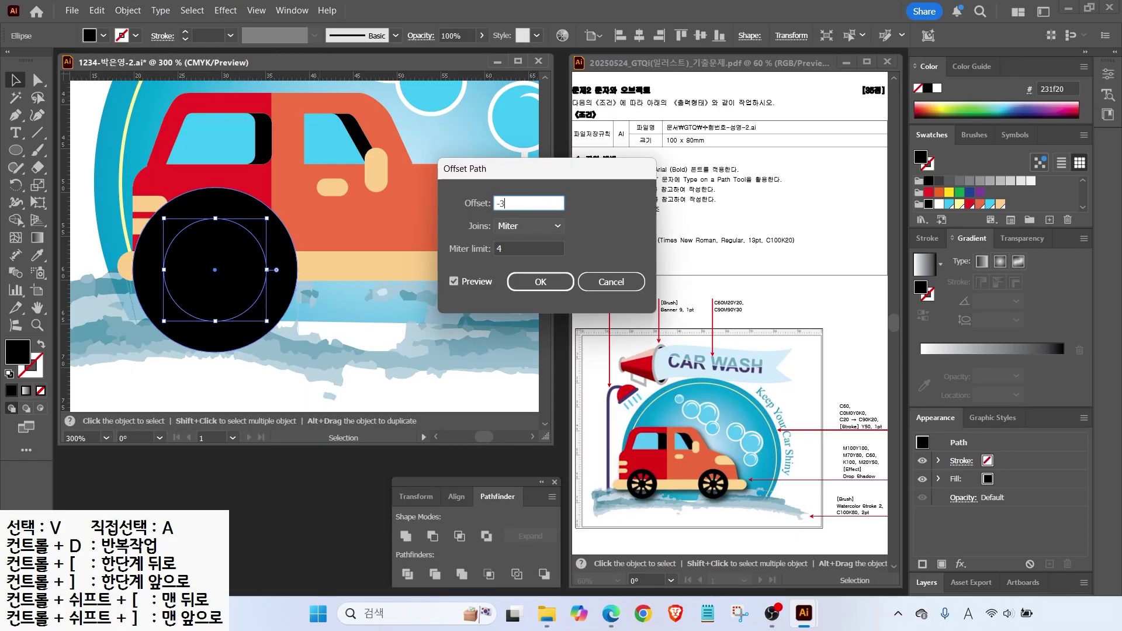
type("3")
key("Return")
left_click_drag(169, 249, 201, 328)
left_click(433, 536)
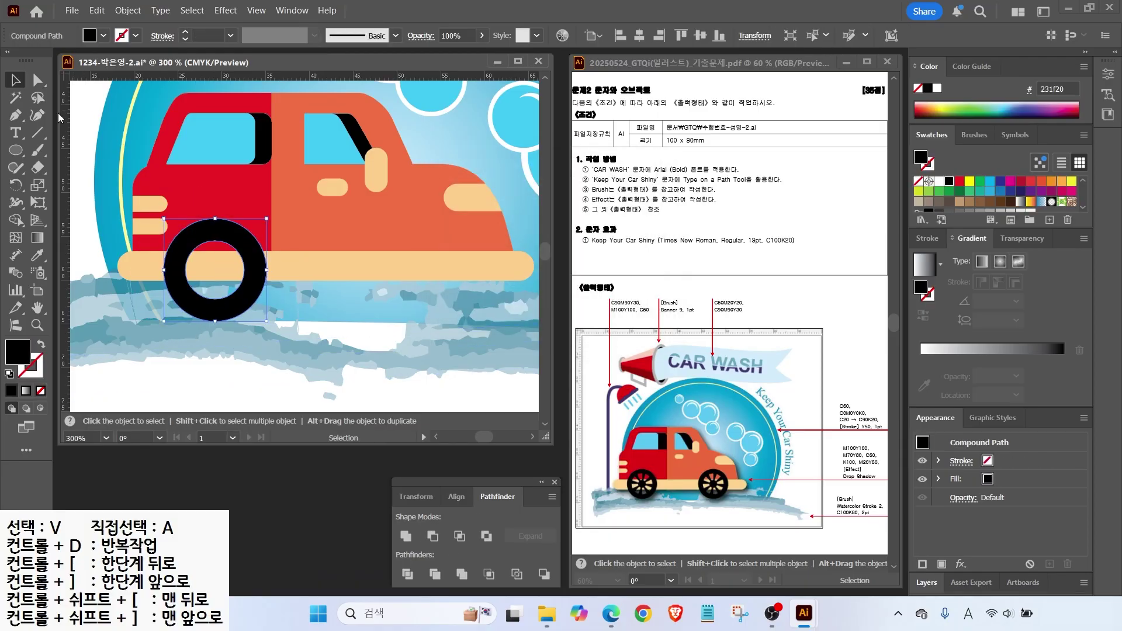
Draw a small hub circle and align it horizontally and vertically centred within the ring.
key("l")
left_click_drag(205, 262, 228, 285)
key("v")
left_click(257, 275, "shift")
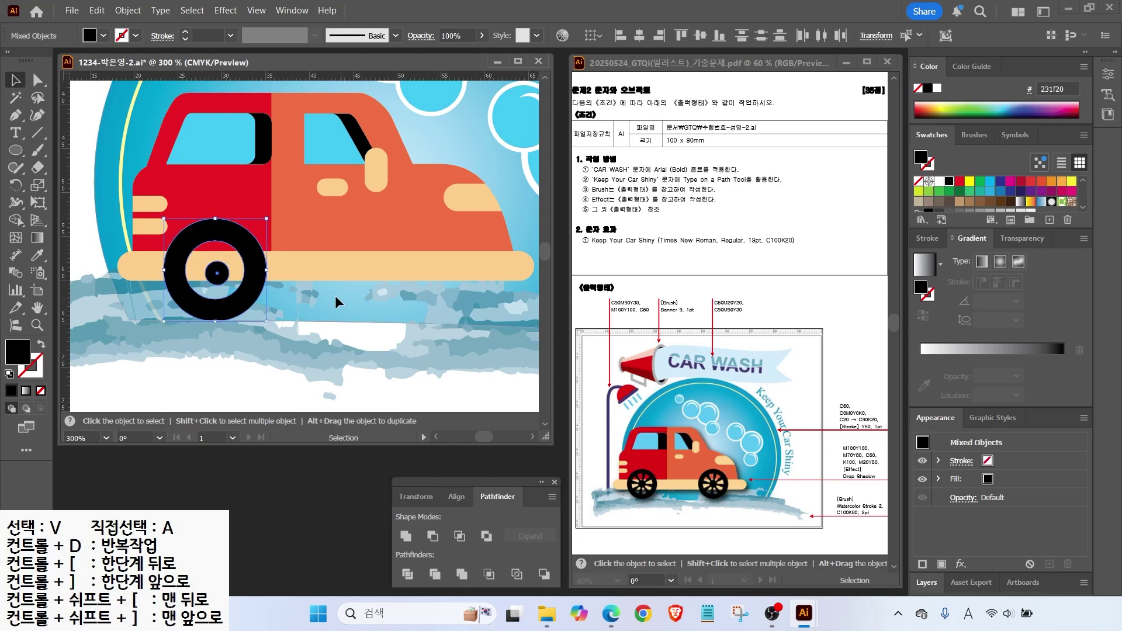
key("ctrl+shift+a")
left_click(221, 275)
left_click(260, 266, "shift")
left_click(641, 35)
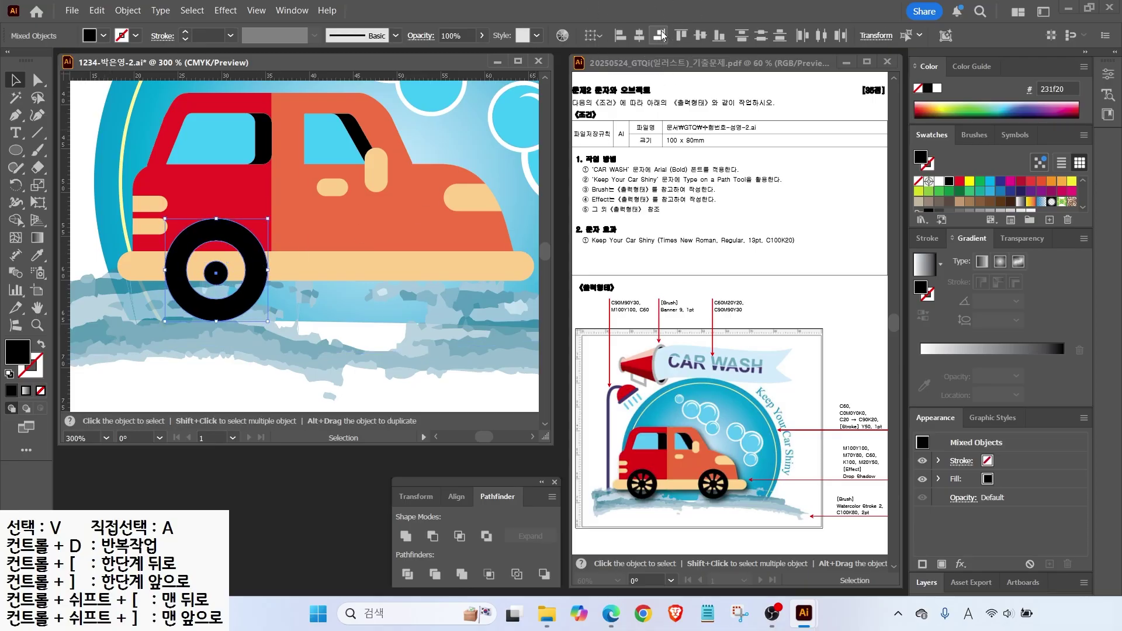
left_click(700, 35)
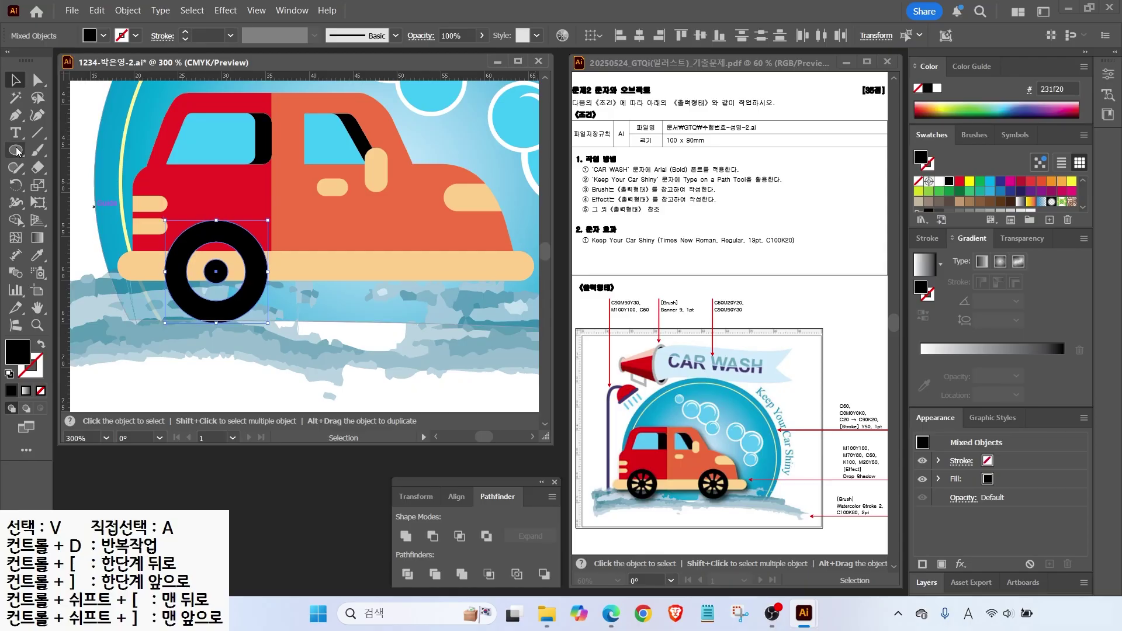
left_click(84, 188)
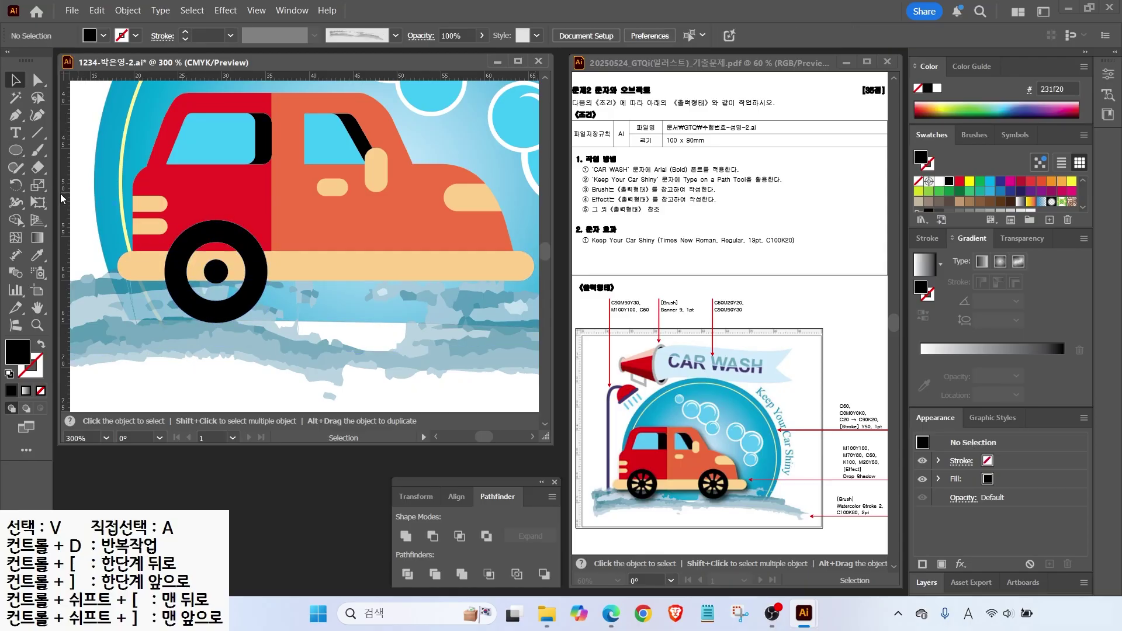
Draw a tall triangle spoke from the hub and centre it horizontally on the ring.
left_click_drag(16, 150, 58, 203)
left_click_drag(216, 275, 217, 314)
key("Down")
key("Down")
key("Down")
key("v")
scroll(218, 284, "up", 3)
left_click_drag(217, 239, 216, 232)
left_click_drag(217, 327, 227, 373)
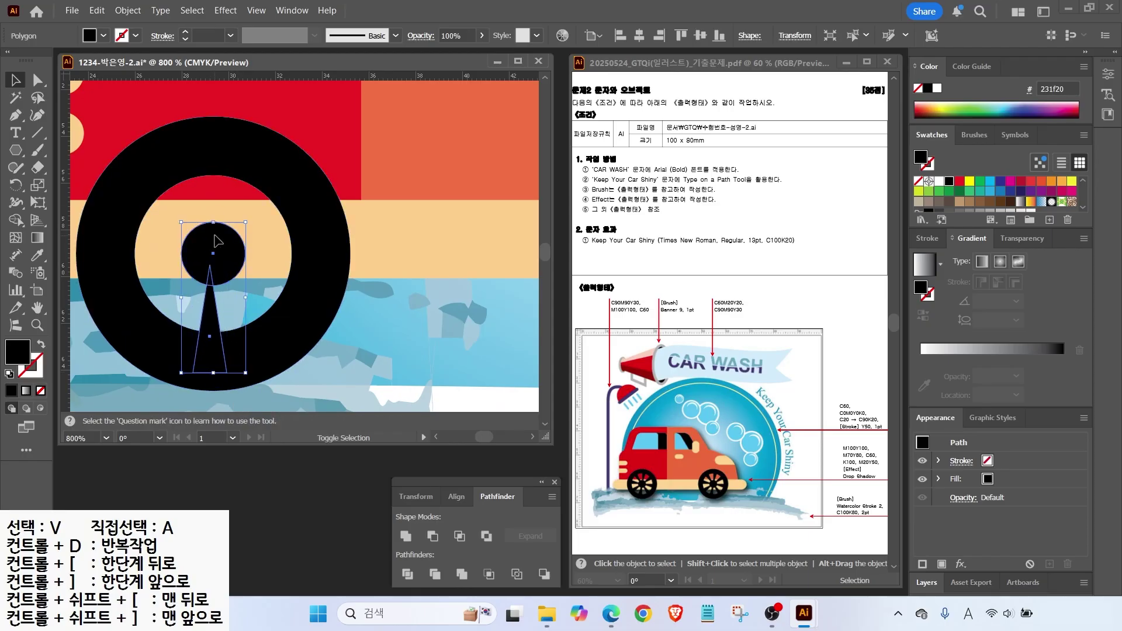
left_click(316, 175, "shift")
left_click(639, 36)
left_click(244, 378, "shift")
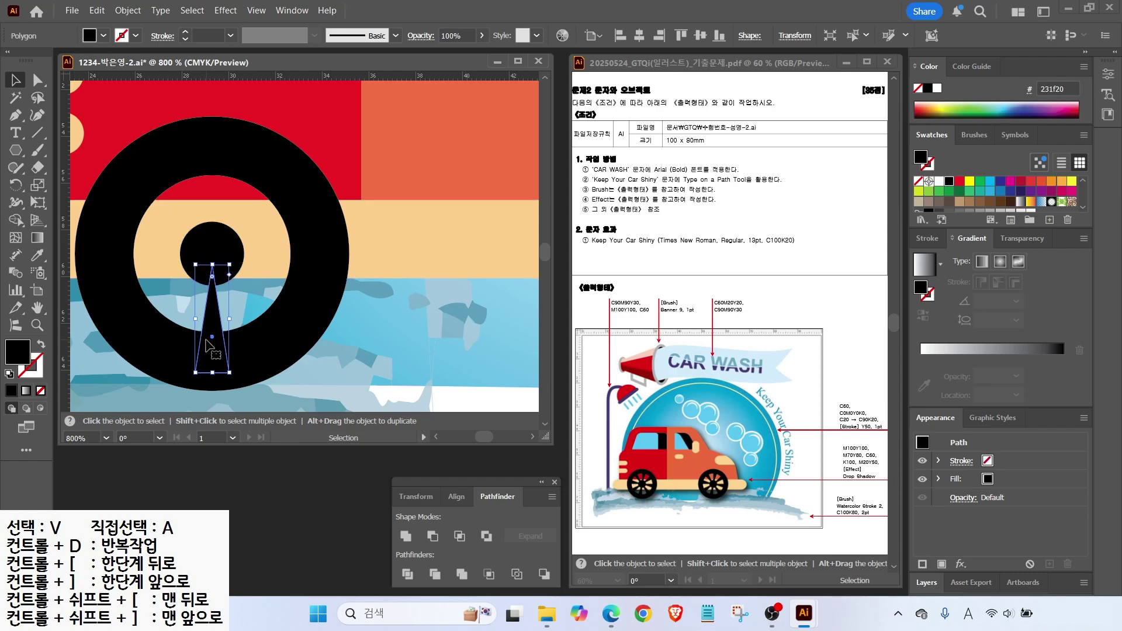
Rotate a copy of the spoke 45° around the hub and repeat it with Ctrl+D.
left_click(16, 186)
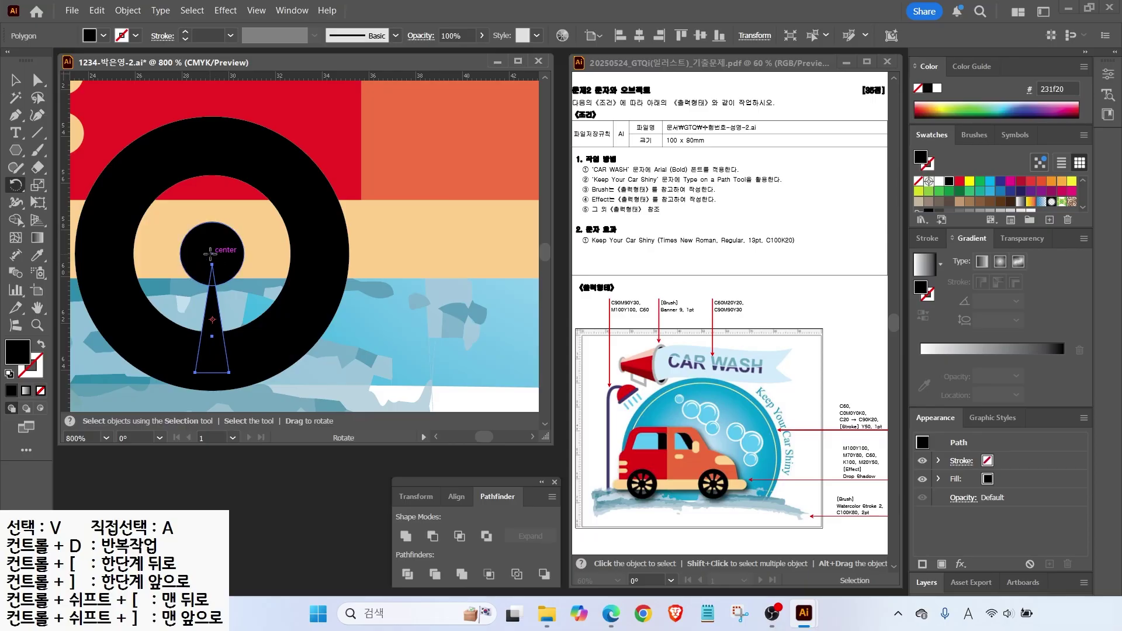
left_click(211, 252, "alt")
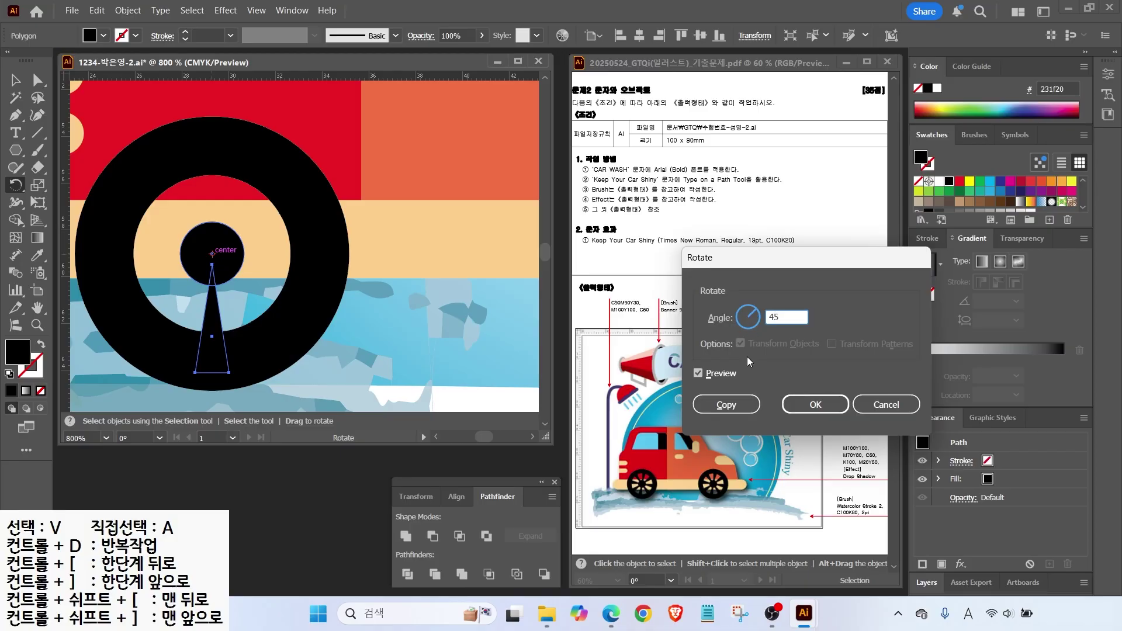
left_click(698, 374)
left_click(699, 374)
left_click(698, 374)
left_click(699, 373)
left_click(699, 373)
left_click(699, 373)
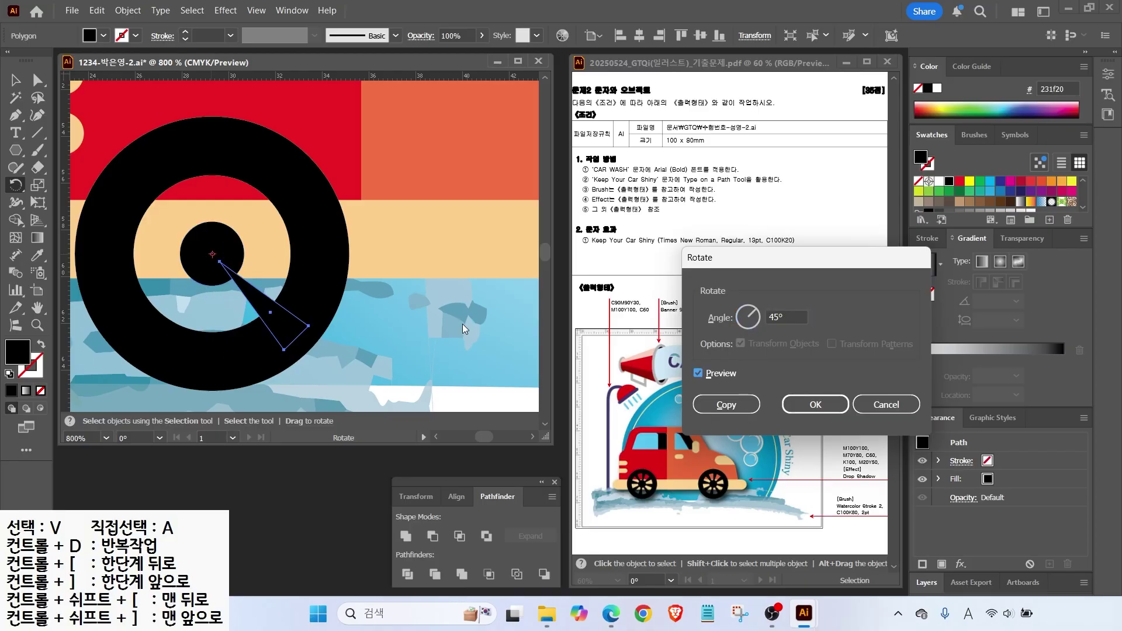
left_click(726, 404)
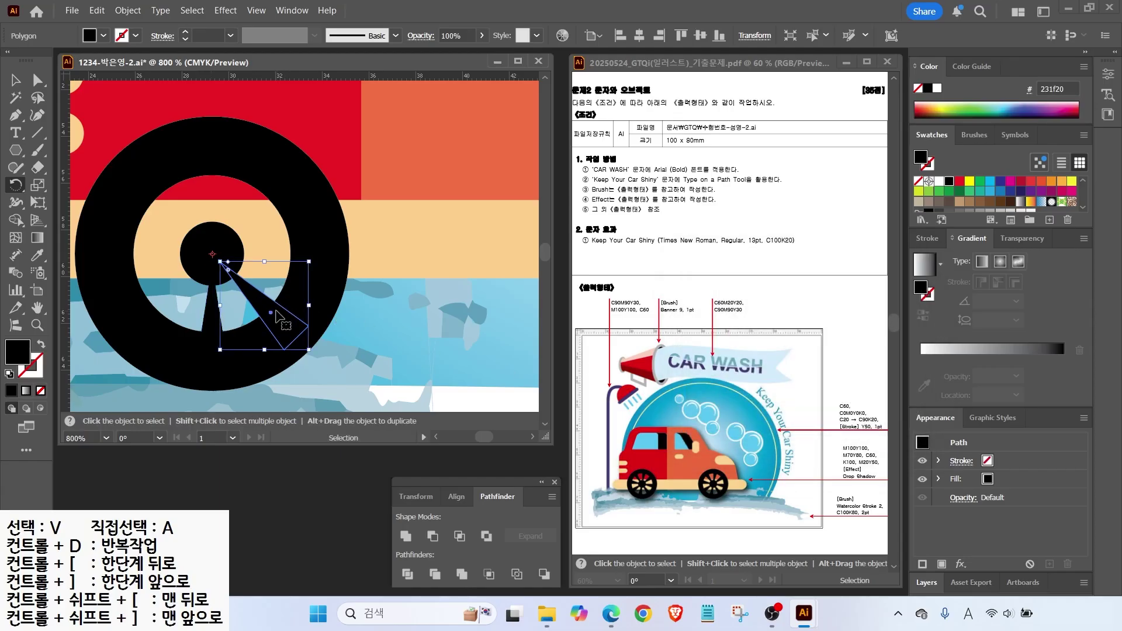
key("ctrl+d")
key("ctrl+d")
key("ctrl+d")
key("ctrl+d")
key("ctrl+d")
key("ctrl+d")
key("ctrl+d")
scroll(212, 304, "down", 1)
scroll(212, 304, "down", 2)
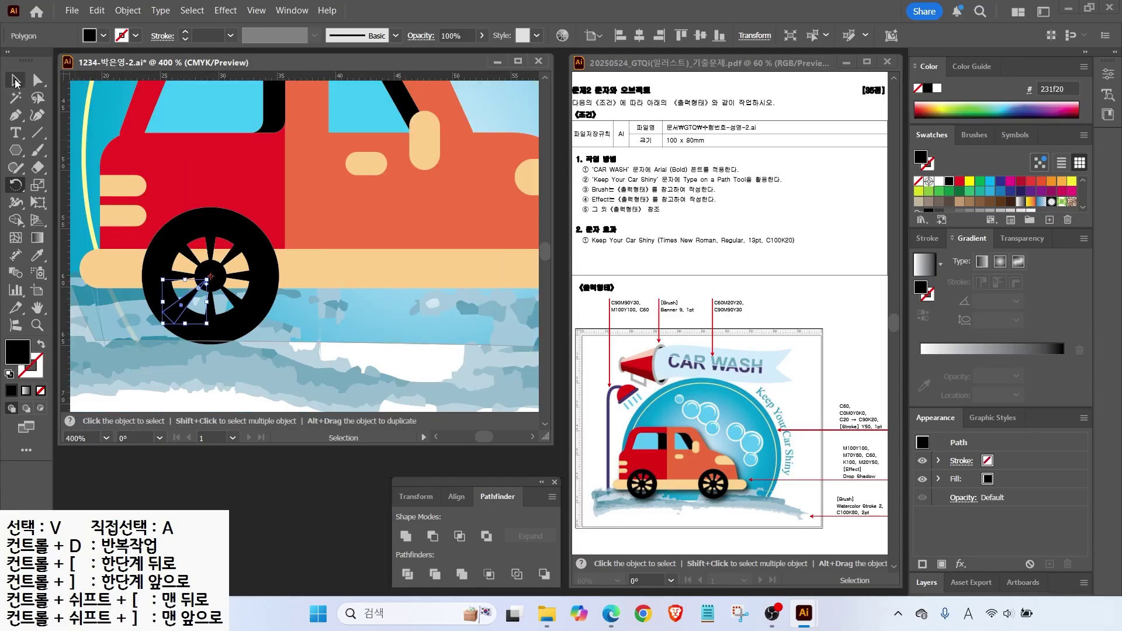
Lock the watercolour brush stroke with Object > Lock > Selection.
key("v")
scroll(316, 332, "down", 2)
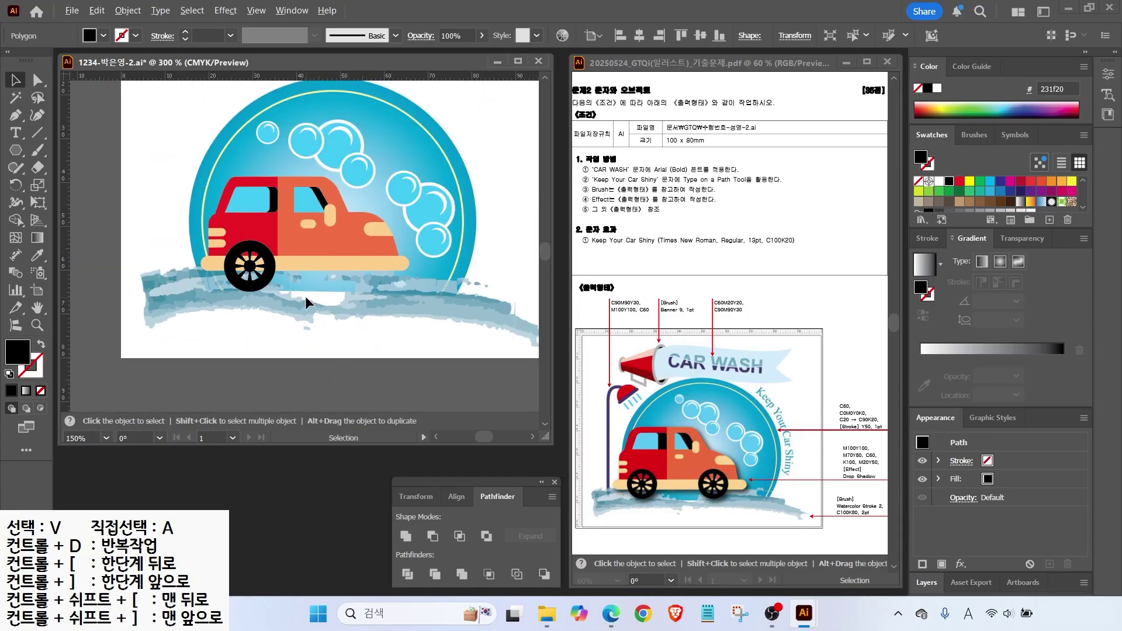
left_click(198, 302)
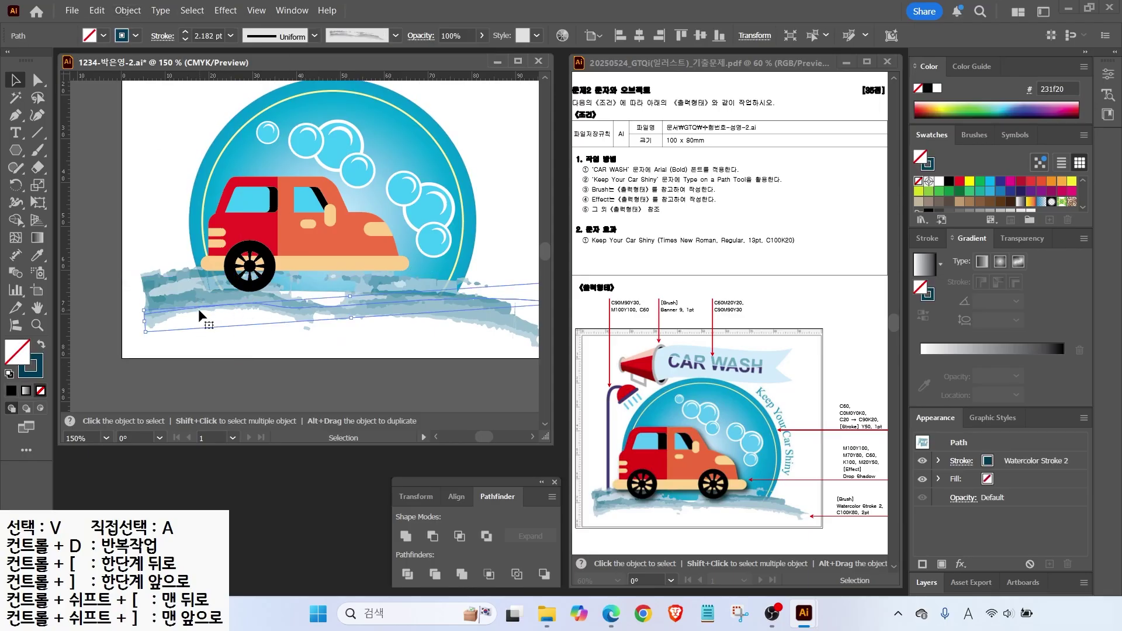
left_click(220, 337)
left_click(201, 301)
left_click(139, 14)
mouse_move(148, 154)
left_click(358, 153)
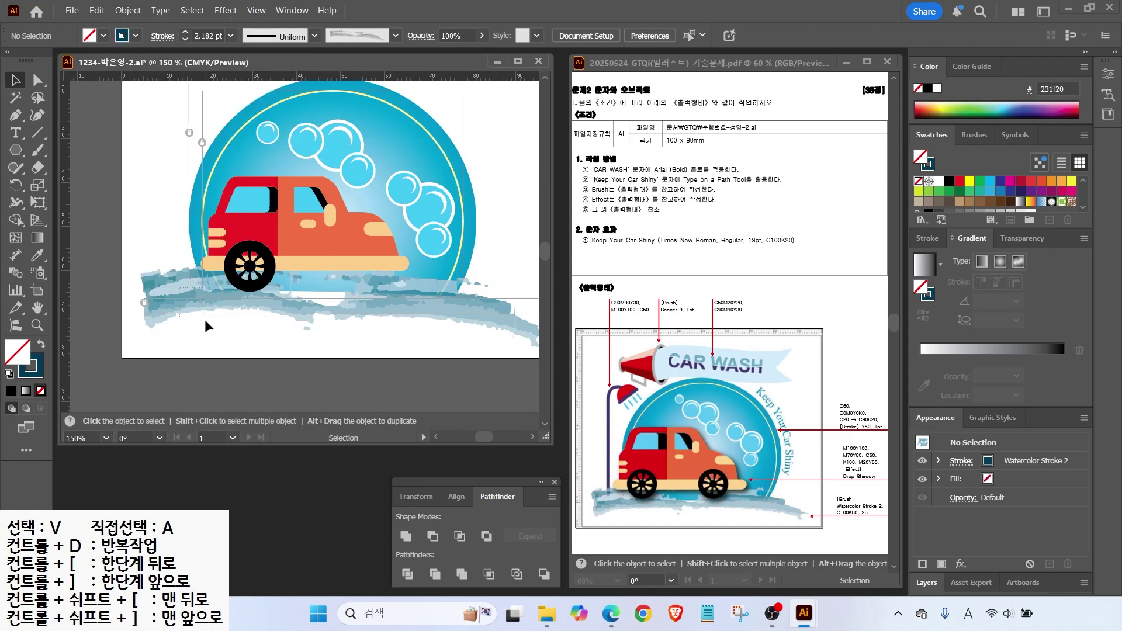
Copy the spoked wheel to the car's rear end, then marquee-select all the car parts.
key("ctrl+a")
scroll(298, 255, "up", 1)
left_click(259, 275)
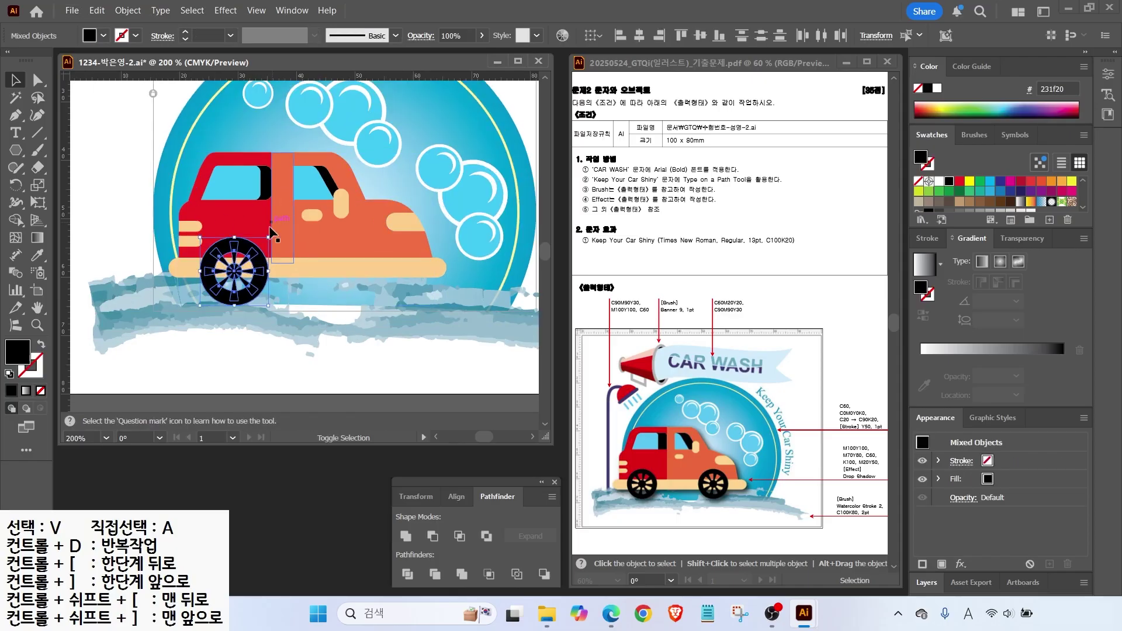
left_click_drag(260, 274, 389, 280)
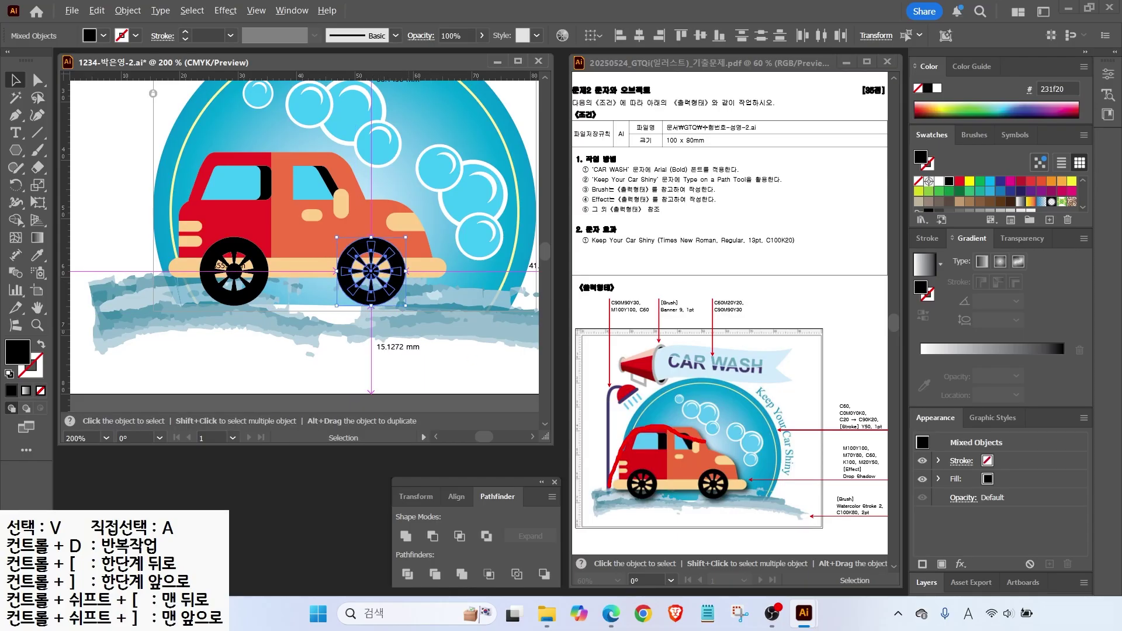
left_click_drag(756, 490, 626, 500)
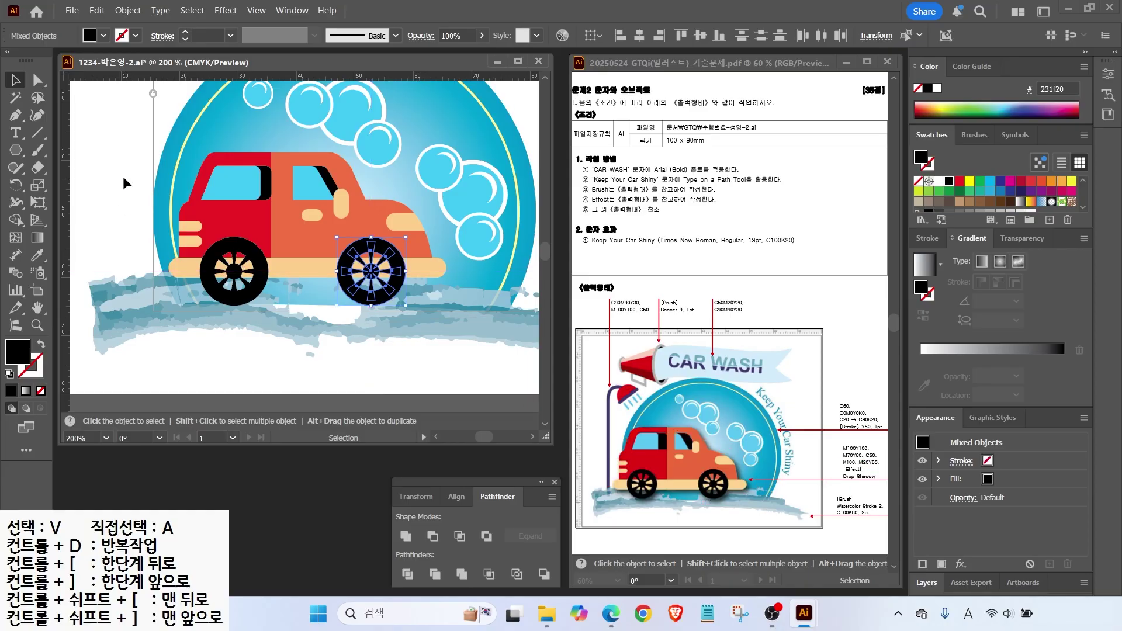
left_click(175, 155)
left_click_drag(142, 139, 433, 329)
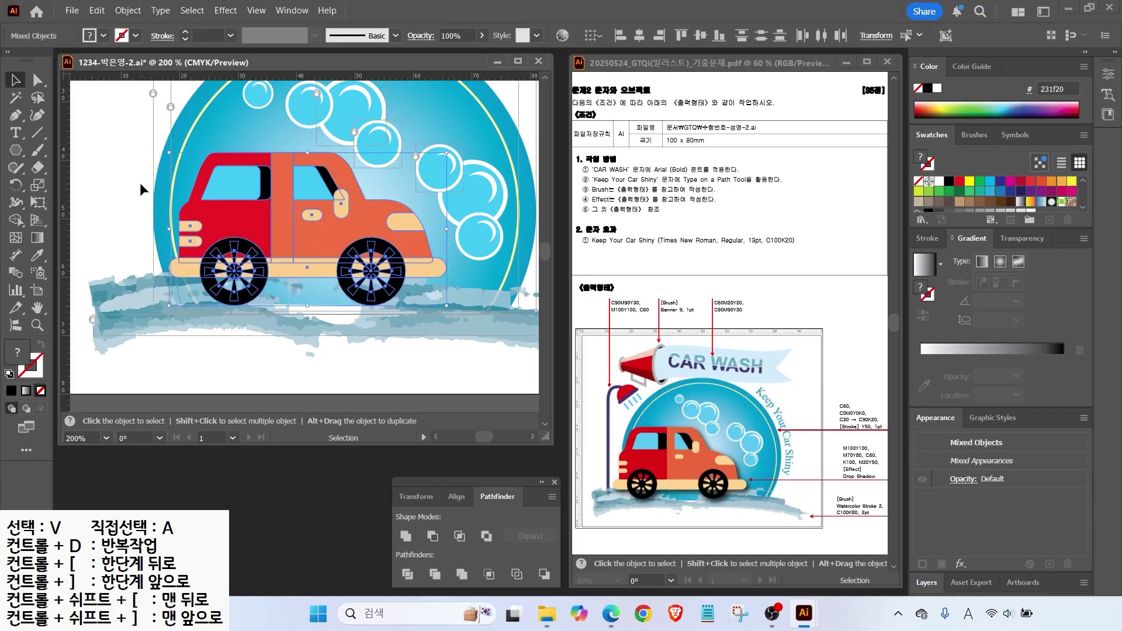
Group the selected car parts and move the car group onto the emblem.
left_click(129, 12)
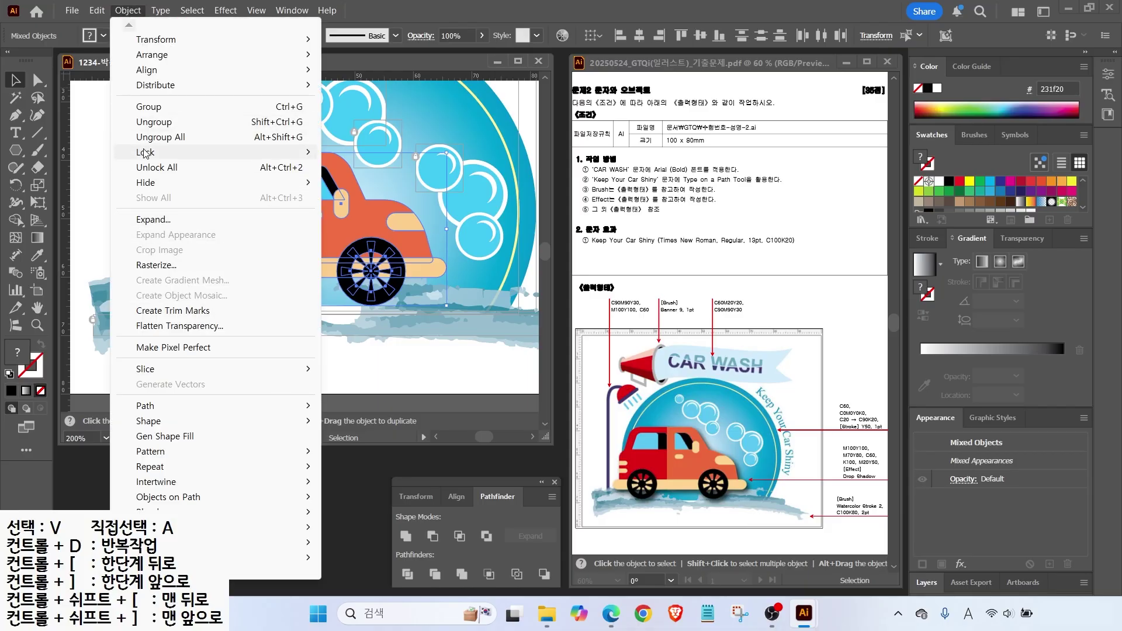
left_click(147, 109)
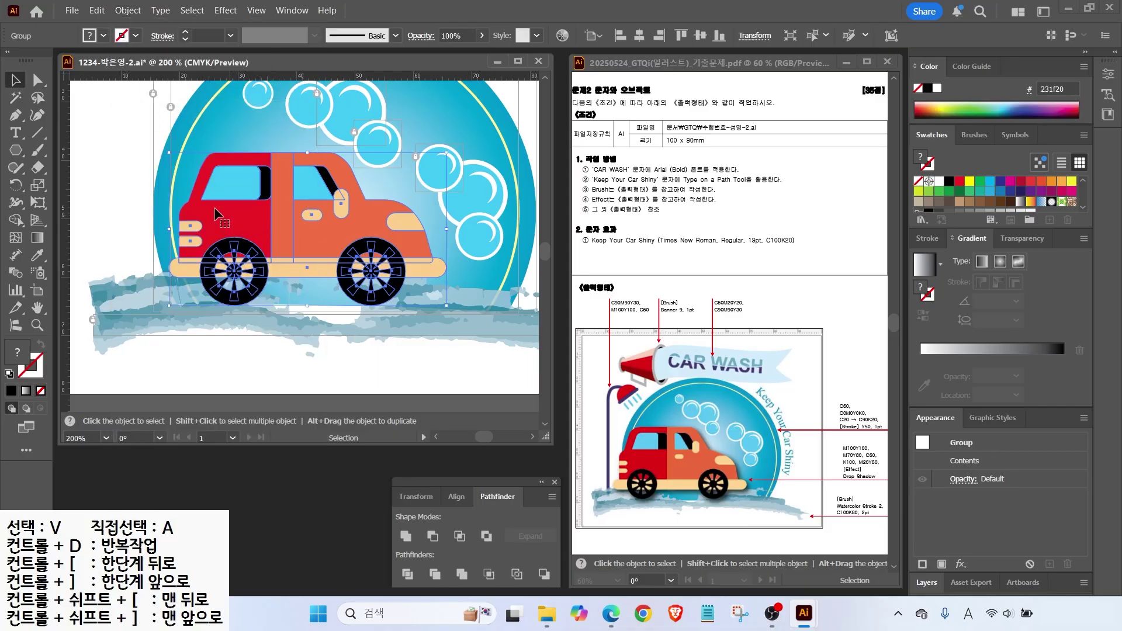
left_click(102, 165)
left_click_drag(277, 224, 232, 242)
Add a drop shadow to the car with 1 mm X offset, Y offset and blur.
left_click(225, 10)
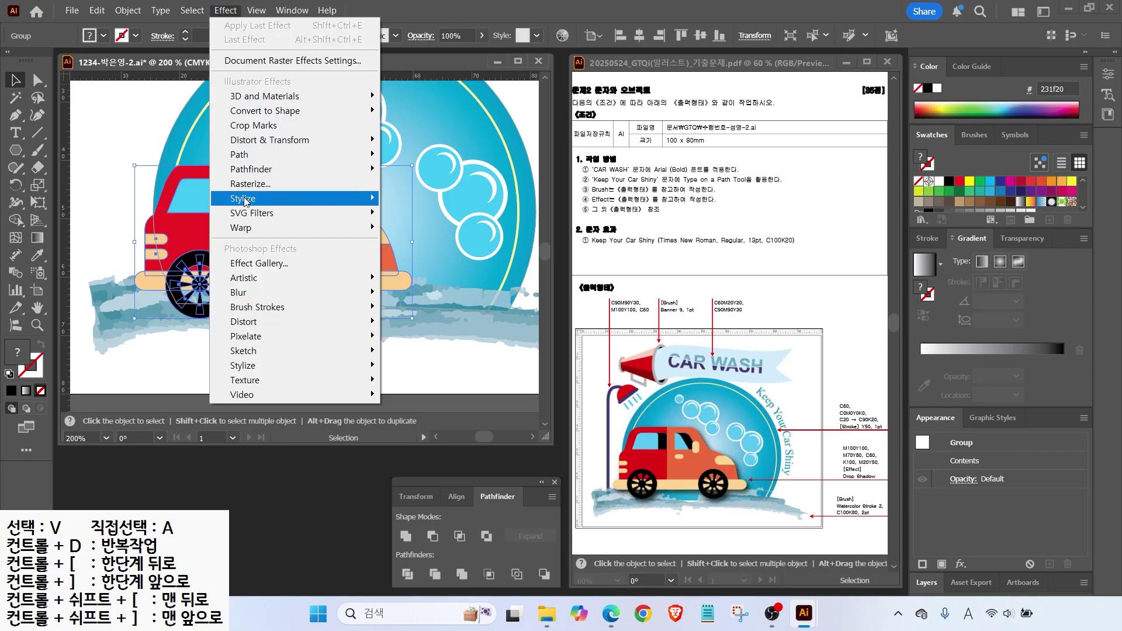
mouse_move(362, 198)
left_click(435, 200)
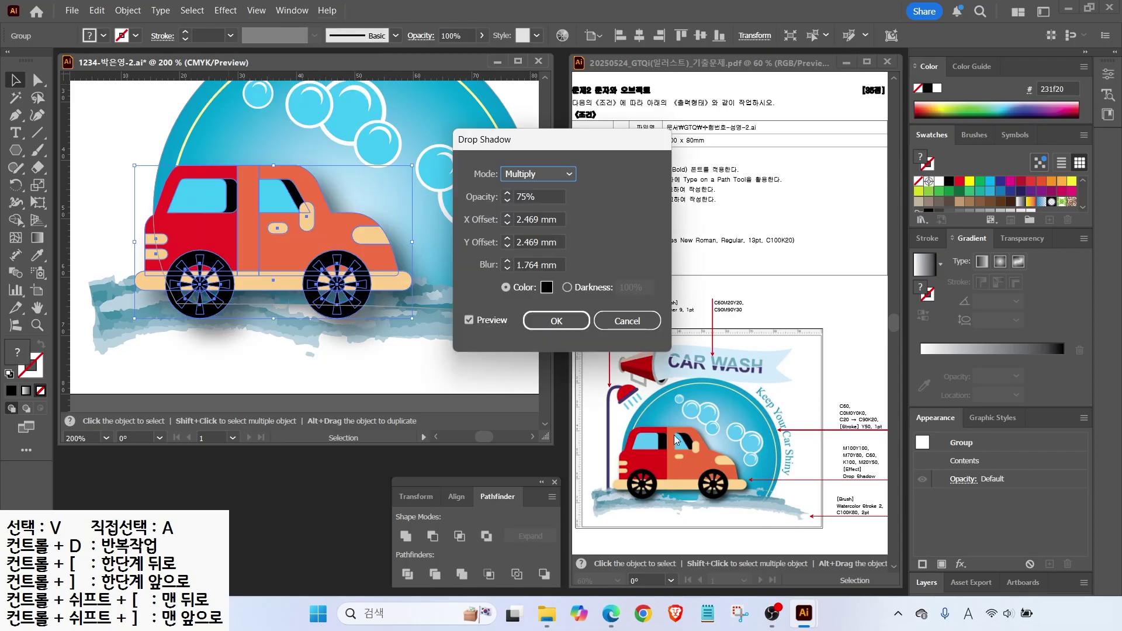
left_click(509, 223)
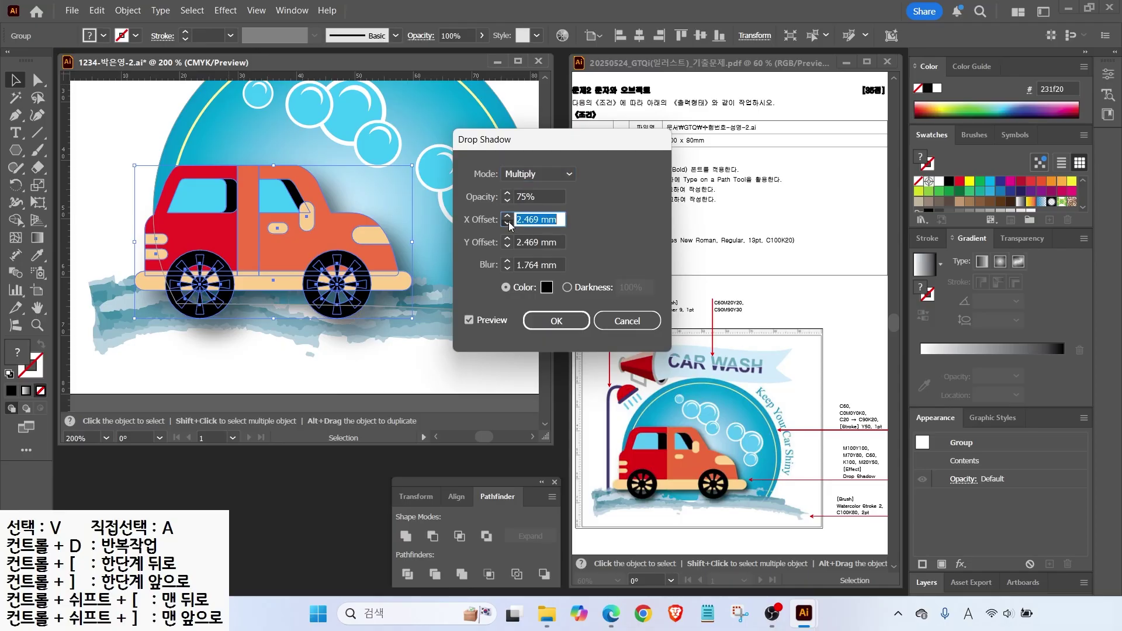
left_click(509, 222)
left_click(509, 246)
left_click(509, 247)
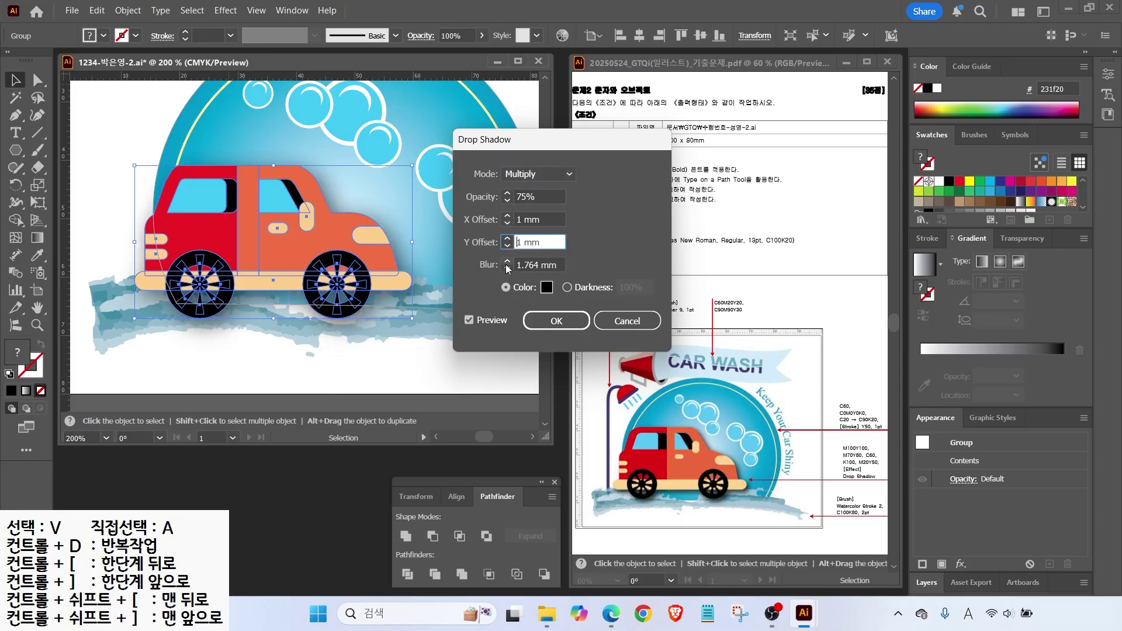
left_click(507, 270)
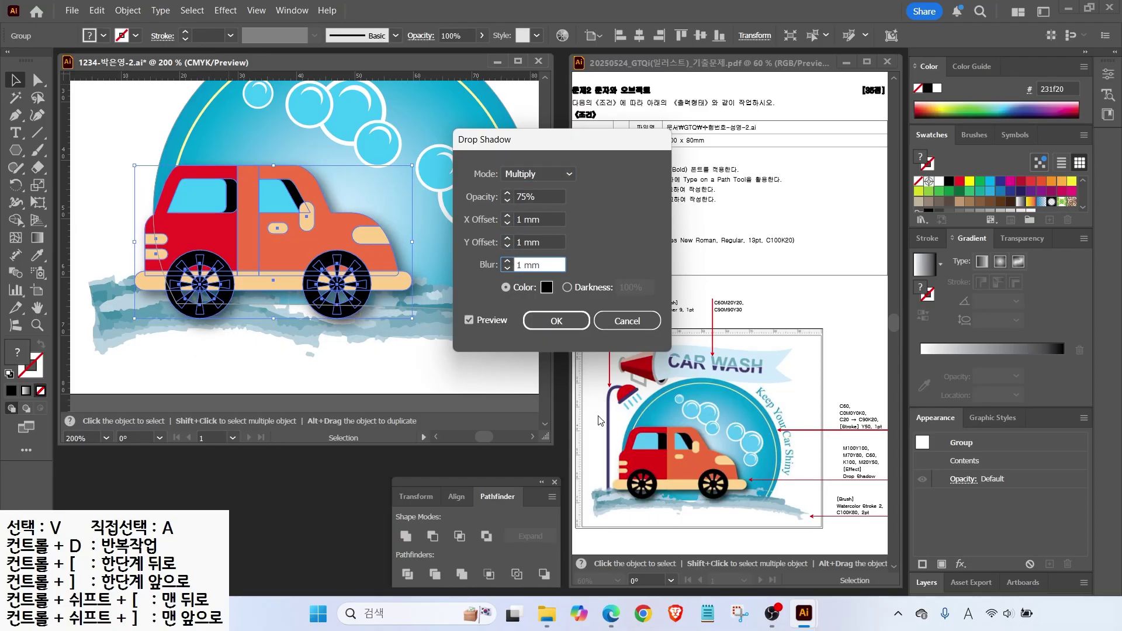
left_click(559, 321)
Zoom out to the whole emblem and begin a new pen path to its left.
key("ctrl+shift+a")
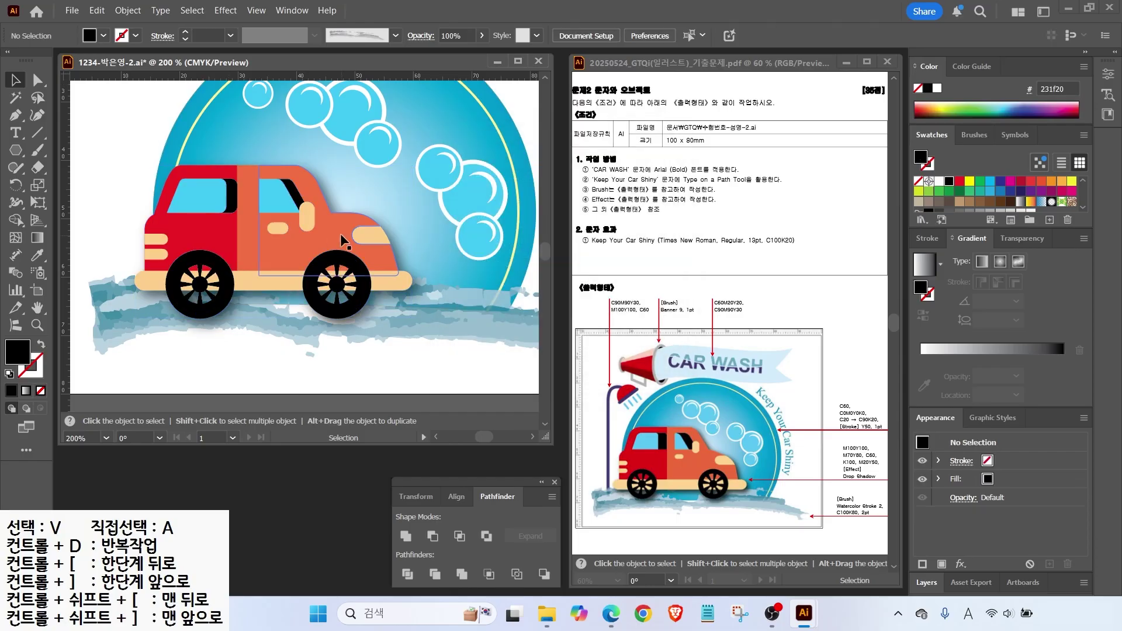
left_click(315, 244)
key("ctrl+minus")
left_click_drag(137, 83, 120, 136)
key("p")
left_click(172, 157)
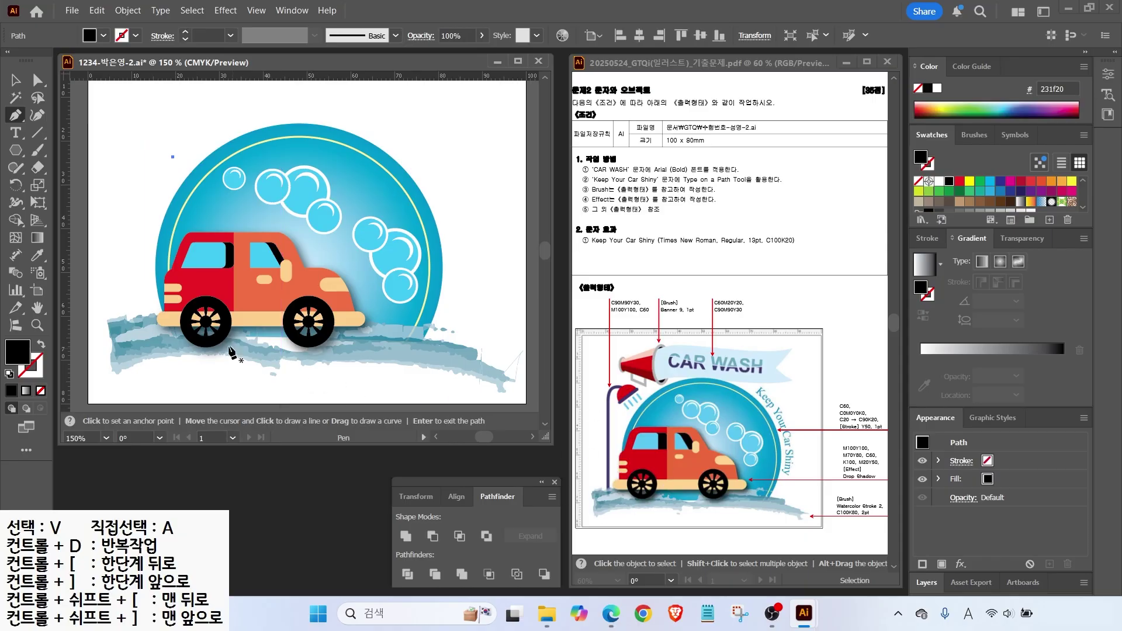
Draw a vertical pole path with a curved hook at its top.
left_click(125, 335)
left_click(124, 163)
left_click_drag(156, 147, 163, 151)
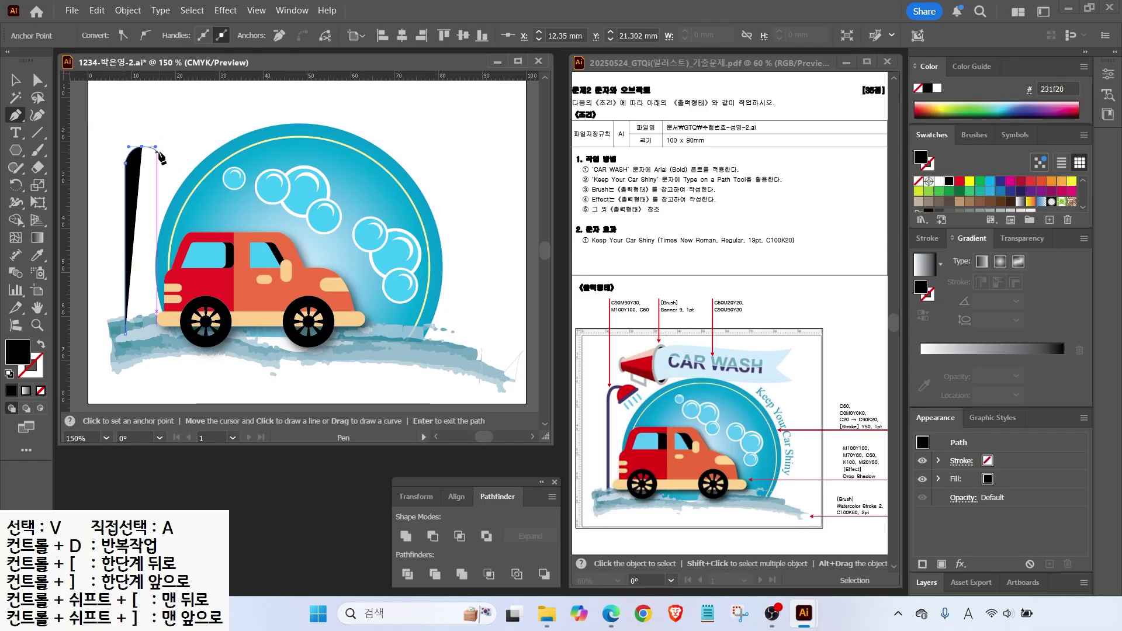
key("ctrl")
left_click(169, 169, "ctrl")
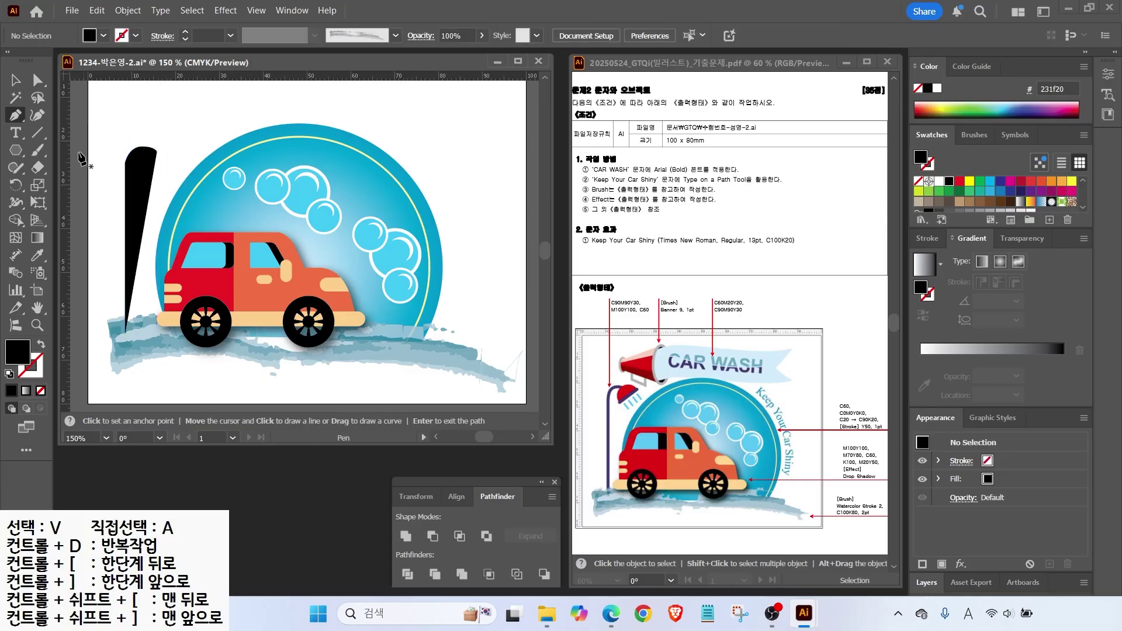
key("v")
left_click(143, 169)
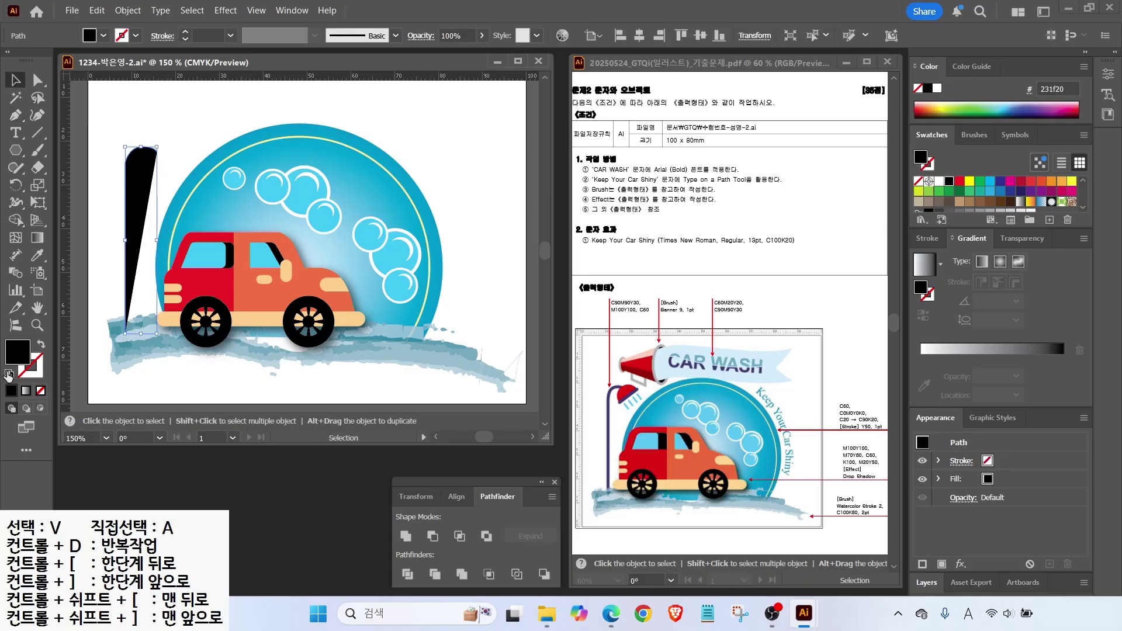
Make the pole a stroke with no fill and a 3 pt weight.
left_click(41, 346)
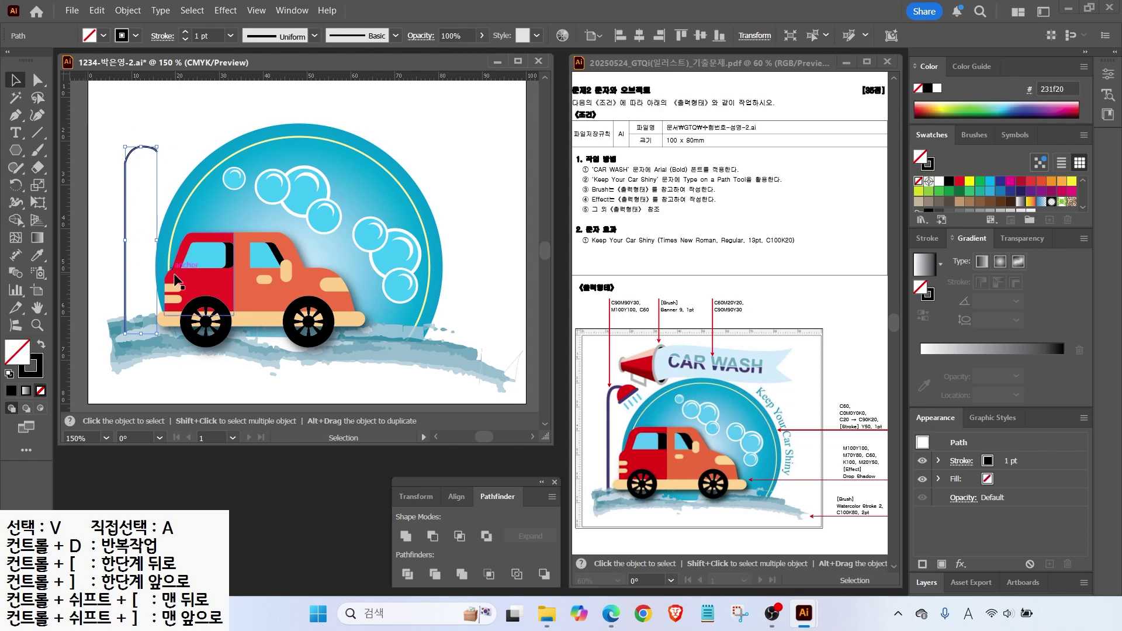
left_click(931, 238)
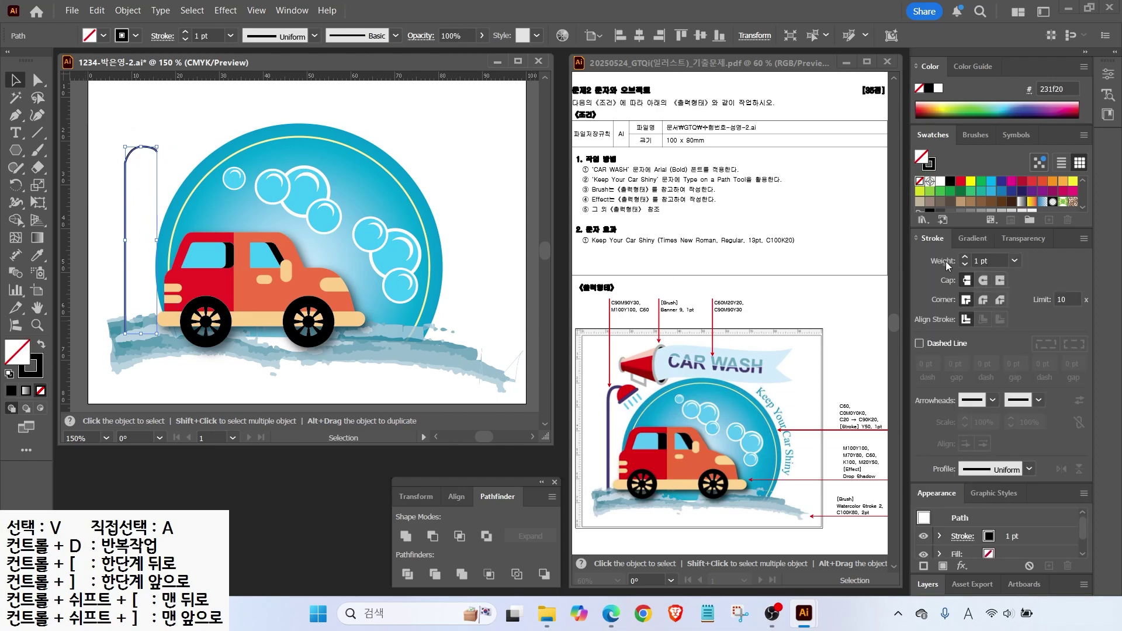
left_click(966, 258)
left_click(966, 258)
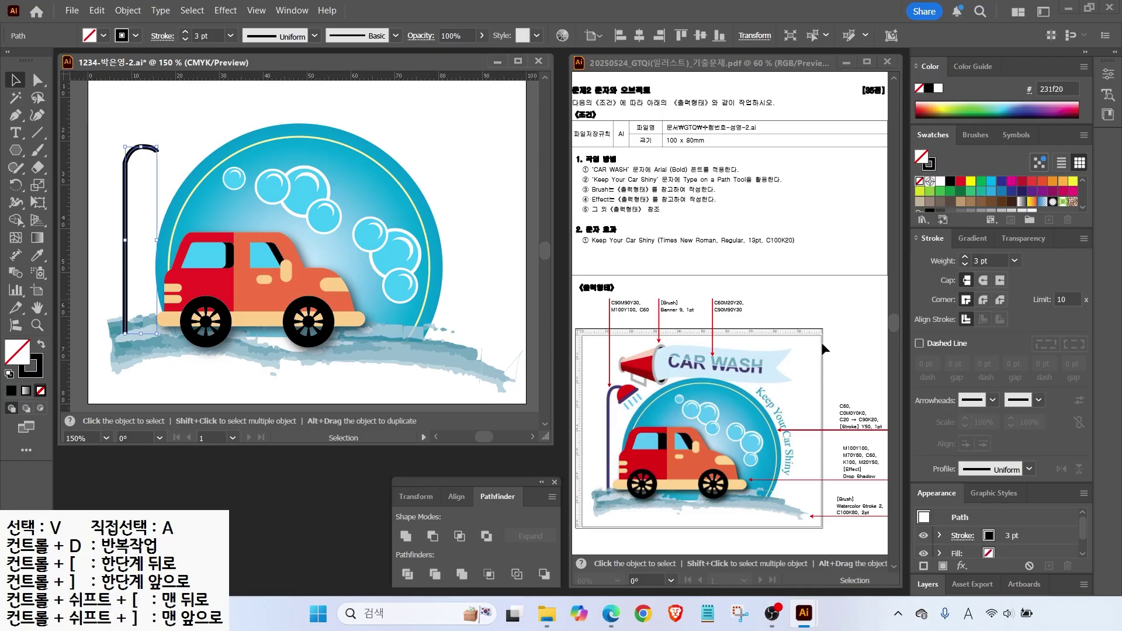
Set the pole's stroke colour to purple (90/90/30/0) in the Color Picker.
double_click(929, 88)
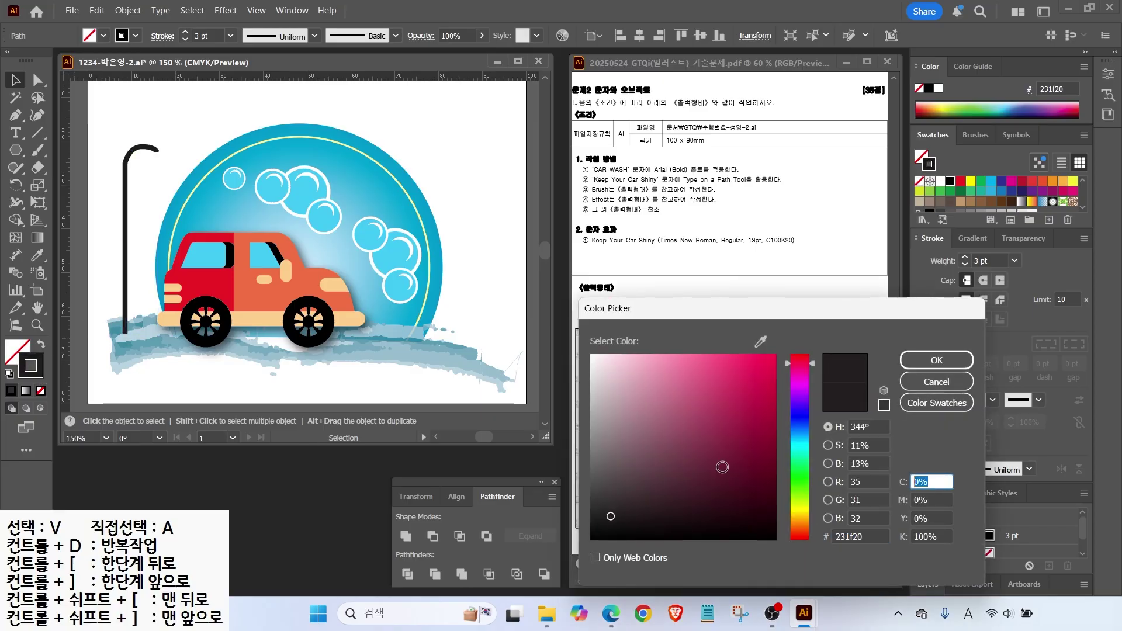
type("90")
key("Tab")
type("90")
key("Tab")
type("30")
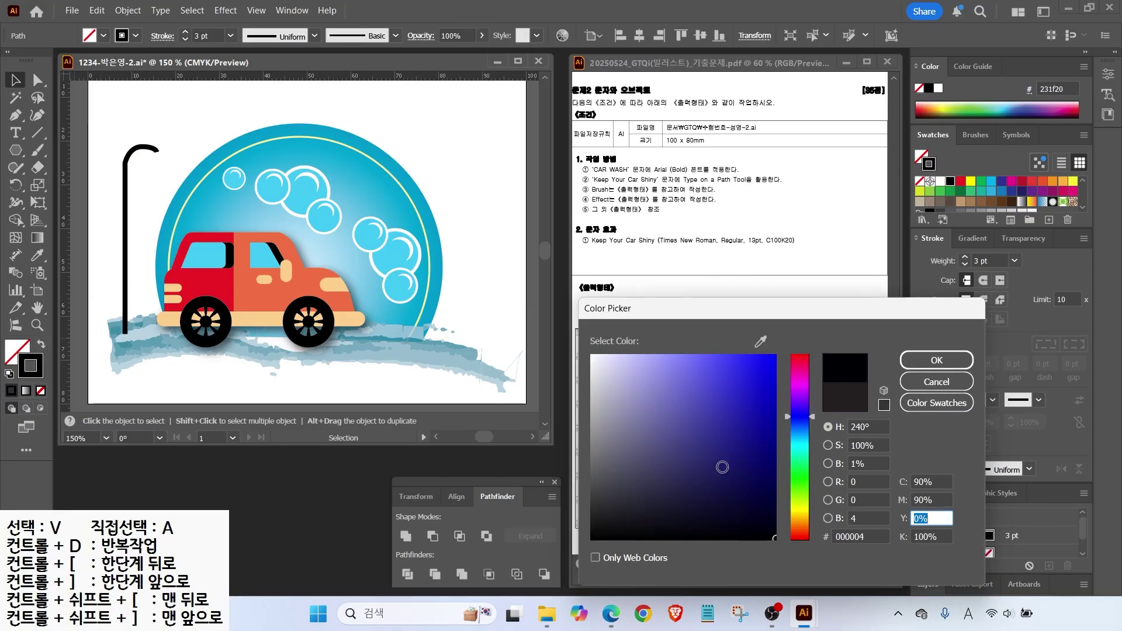
key("Tab")
type("0")
key("Return")
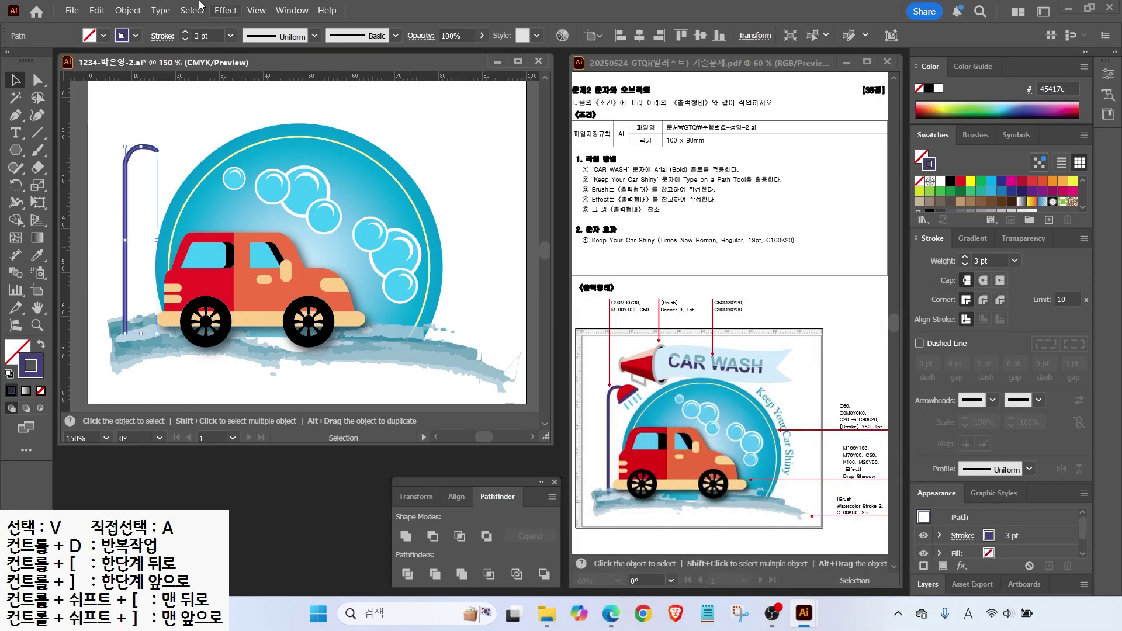
Expand the pole's stroke into a filled outline shape.
left_click(128, 9)
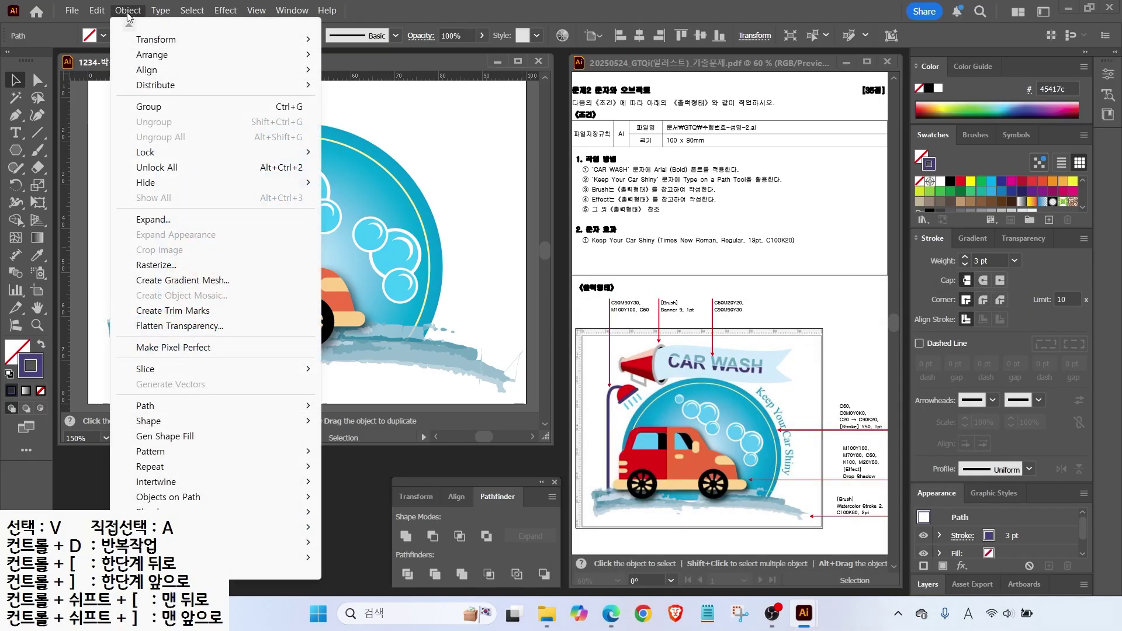
left_click(146, 220)
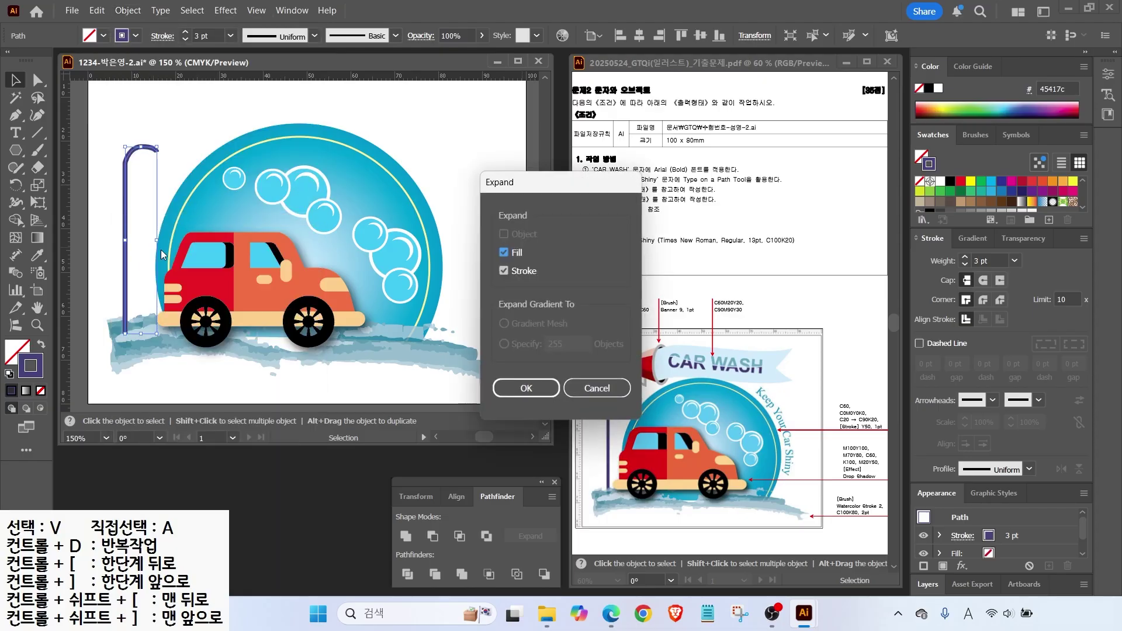
left_click(526, 388)
left_click(166, 118)
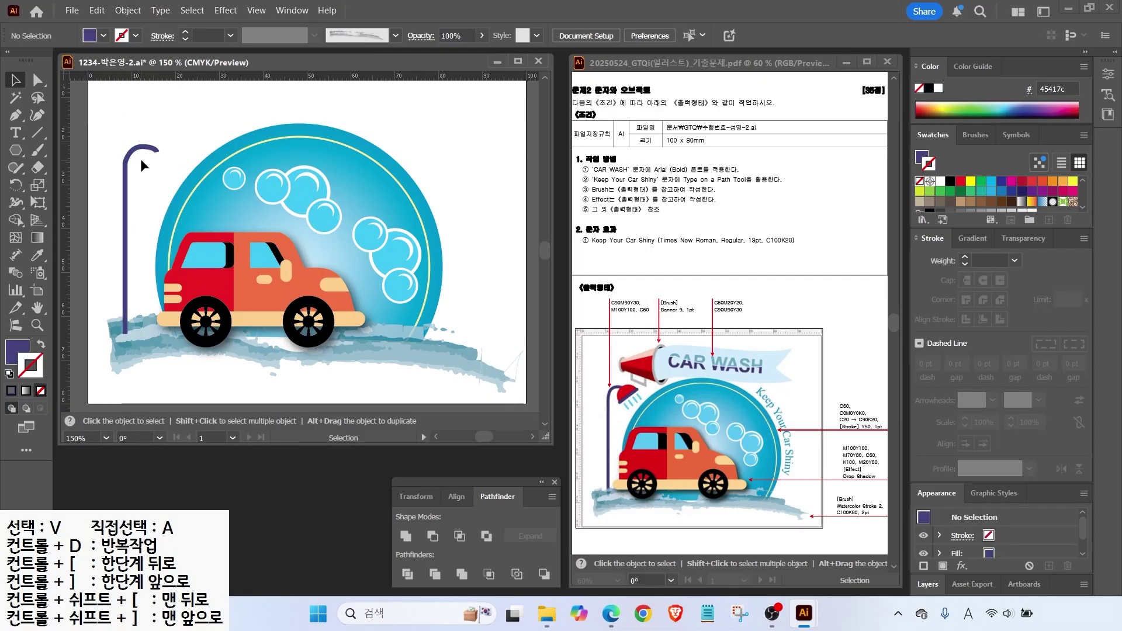
Draw a circle beside the pole's top and fill it pale orange.
scroll(137, 159, "up", 3)
left_click_drag(18, 156, 64, 186)
left_click_drag(163, 181, 255, 272)
scroll(919, 170, "down", 3)
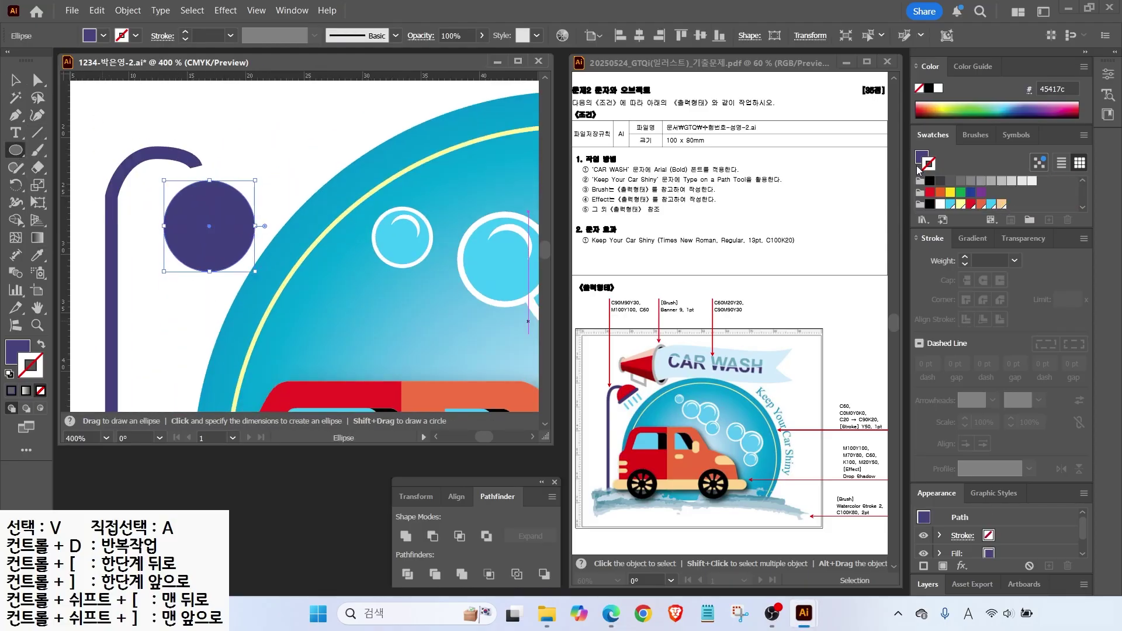
left_click(1001, 204)
left_click(1049, 220)
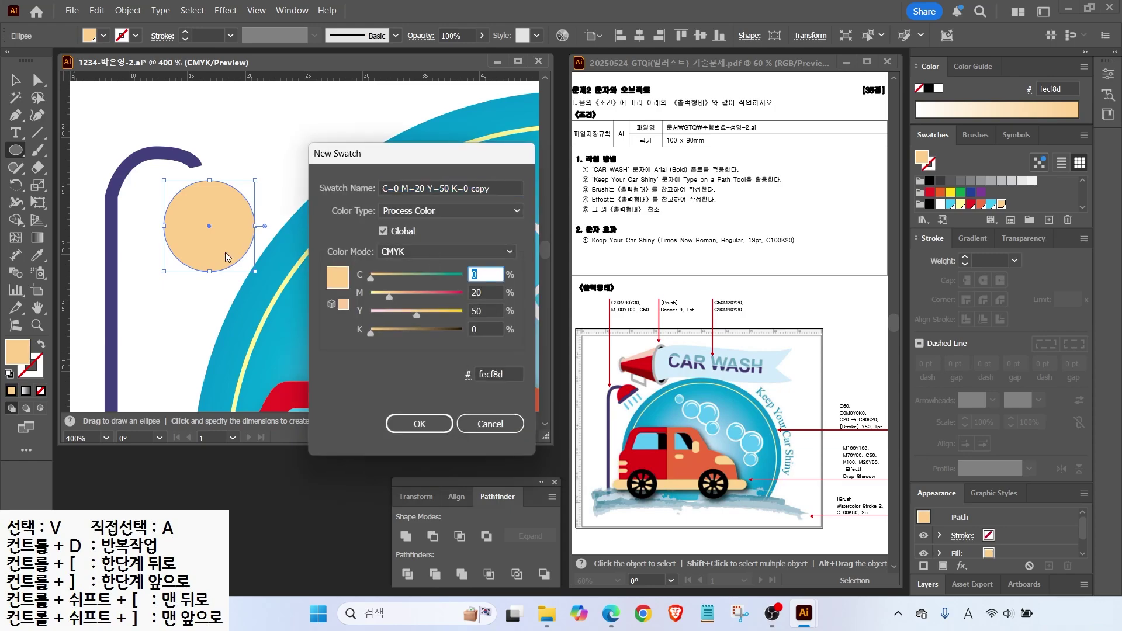
Create red (M100 Y100), purple (90/90/30) and light-blue swatches.
key("Tab")
type("100")
key("Tab")
type("100")
key("Return")
left_click(1049, 220)
type("90")
key("Tab")
type("90")
key("Tab")
type("30")
key("Return")
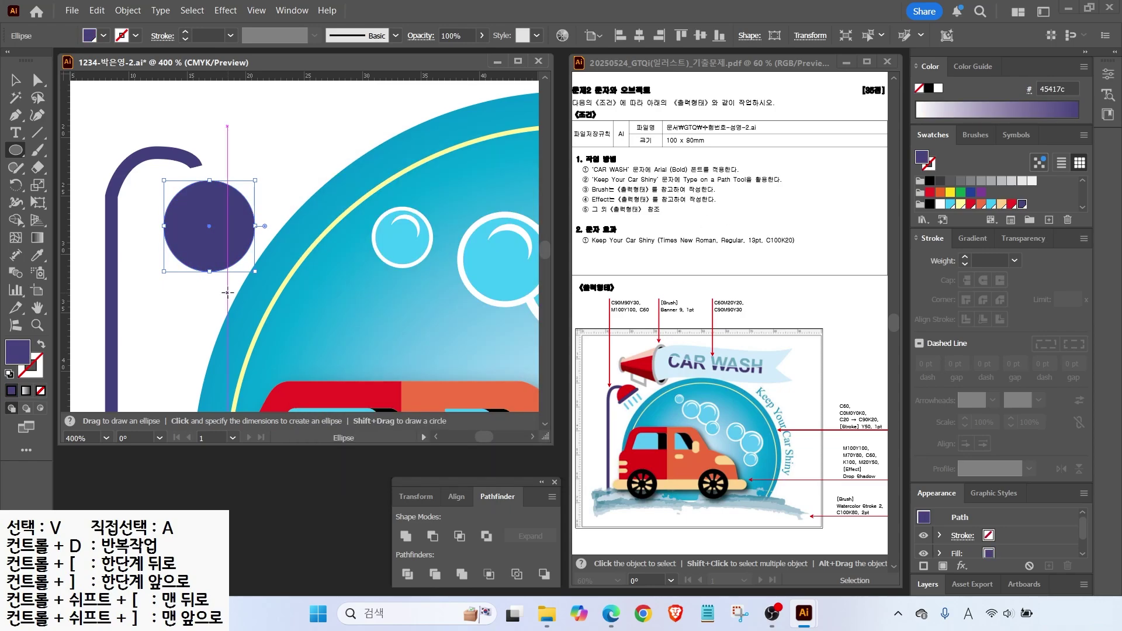
left_click(1050, 220)
key("Tab")
type("60")
key("Tab")
type("0")
key("Tab")
type("0")
key("Return")
Fill the circle red, move it to the pole's end, and delete its bottom anchor to form a dome.
left_click(1012, 204)
key("v")
left_click_drag(210, 214, 217, 172)
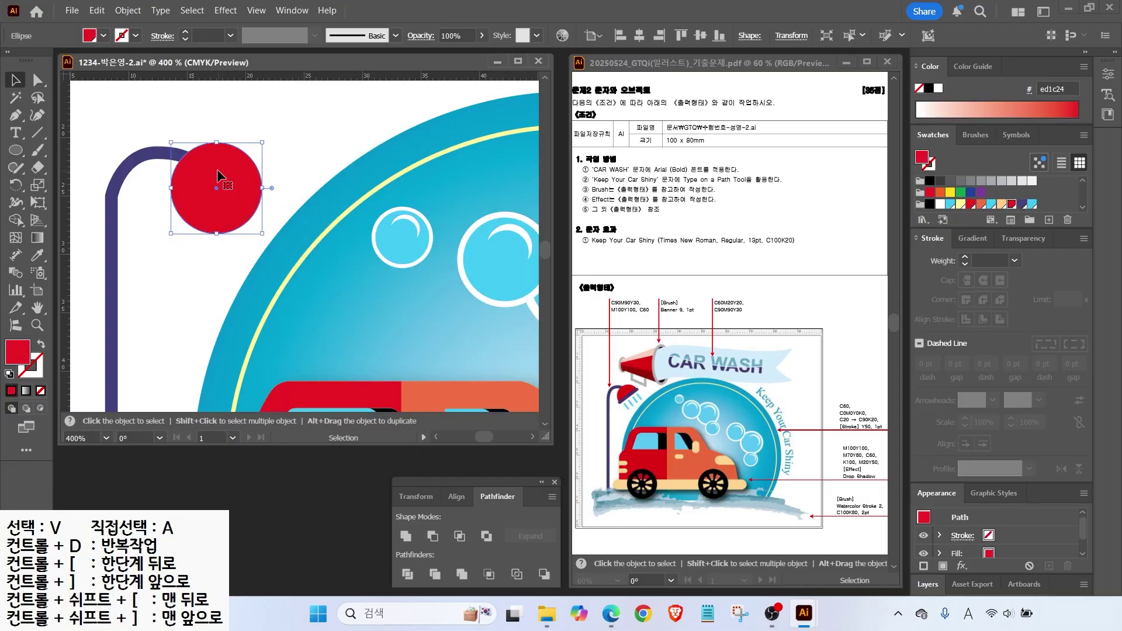
left_click(38, 80)
left_click(215, 233)
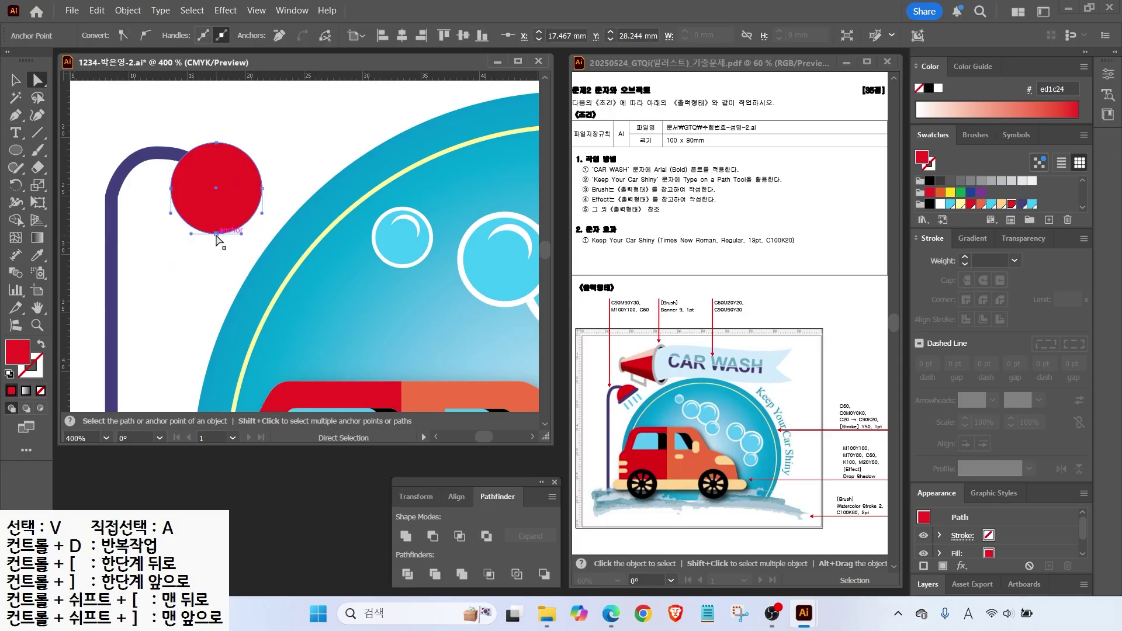
key("Delete")
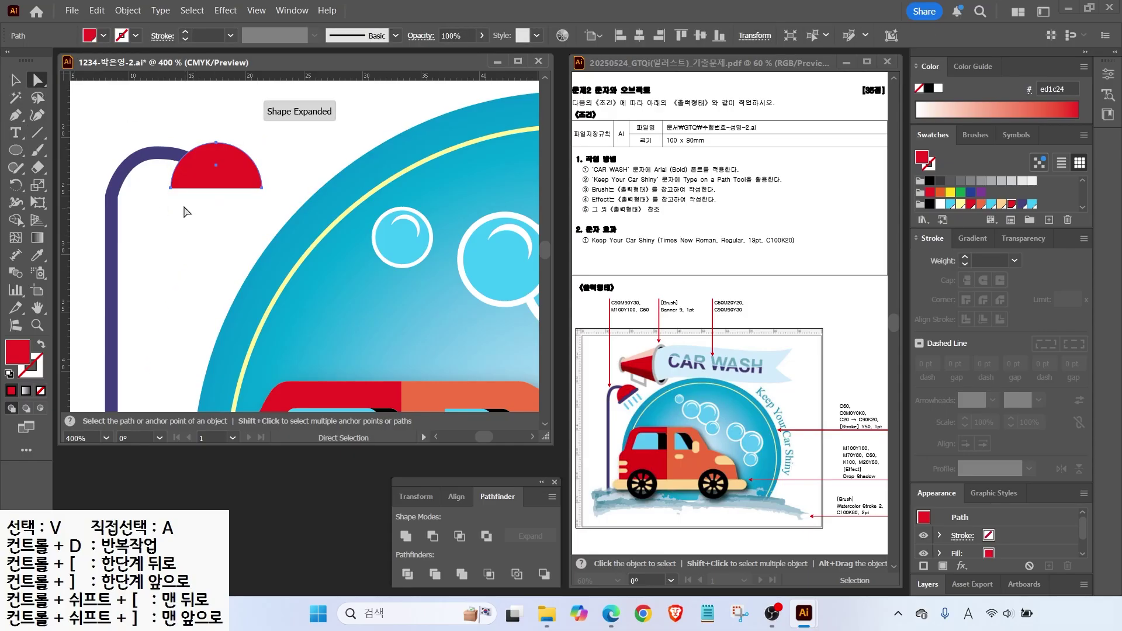
Draw a purple rounded-rectangle bar under the dome and a light-blue water drop below it.
left_click_drag(16, 150, 81, 168)
left_click_drag(159, 185, 273, 196)
left_click(1022, 203)
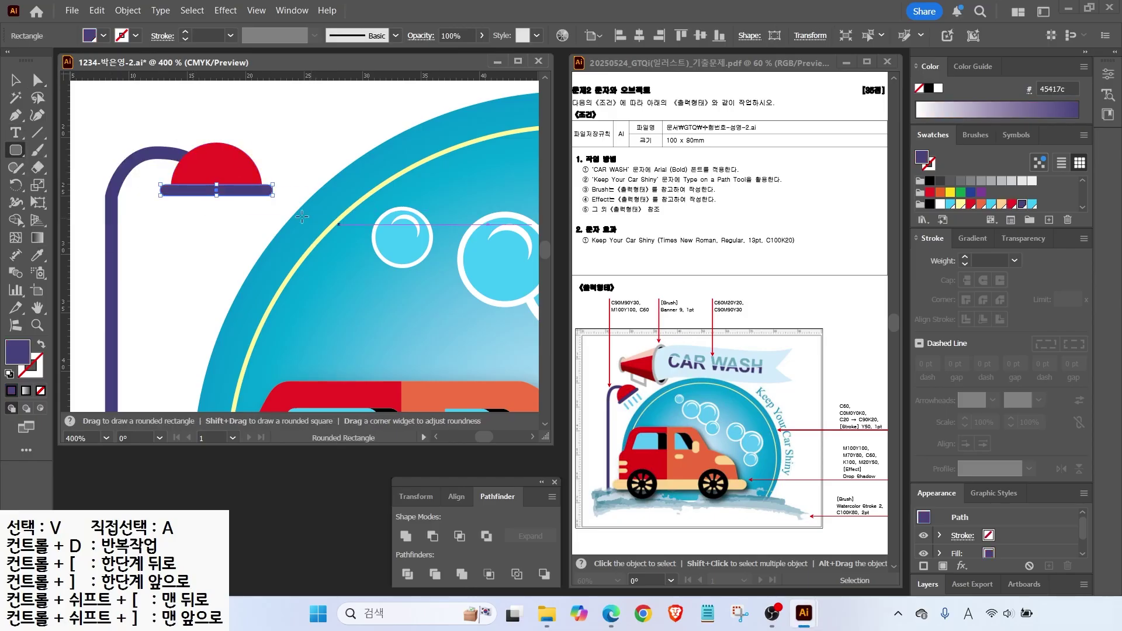
mouse_move(181, 205)
left_mouse_down()
mouse_move(190, 238)
mouse_move(210, 221)
left_mouse_up()
left_click(1032, 204)
Duplicate the water drops, centre them under the bar, and tilt the whole shower head.
key("v")
key("a")
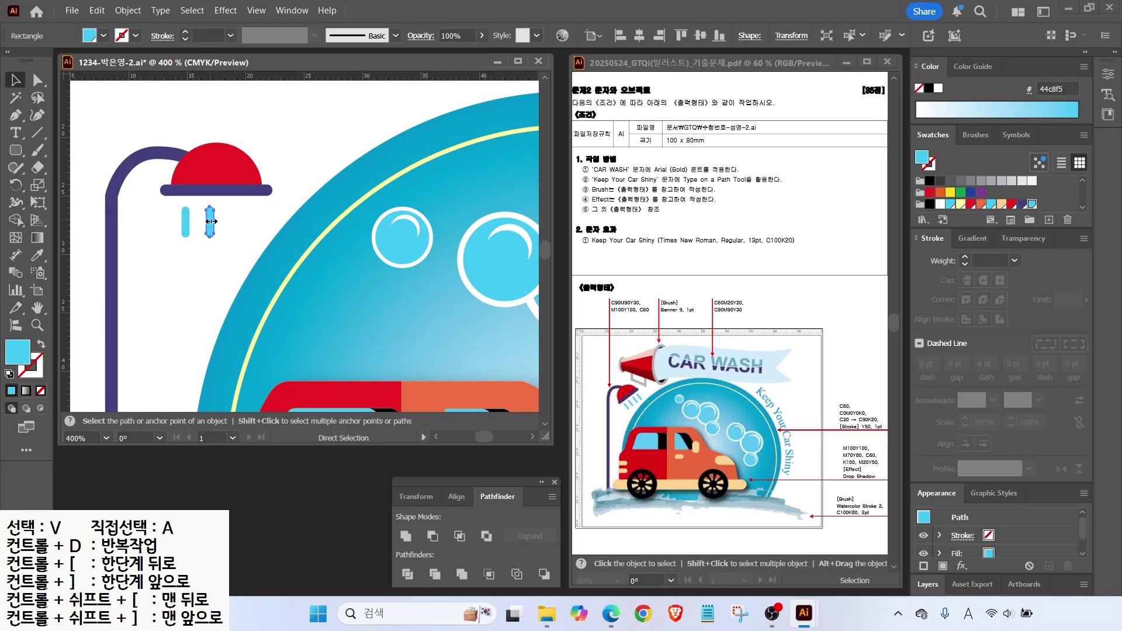
key("ctrl+d")
key("ctrl+d")
key("v")
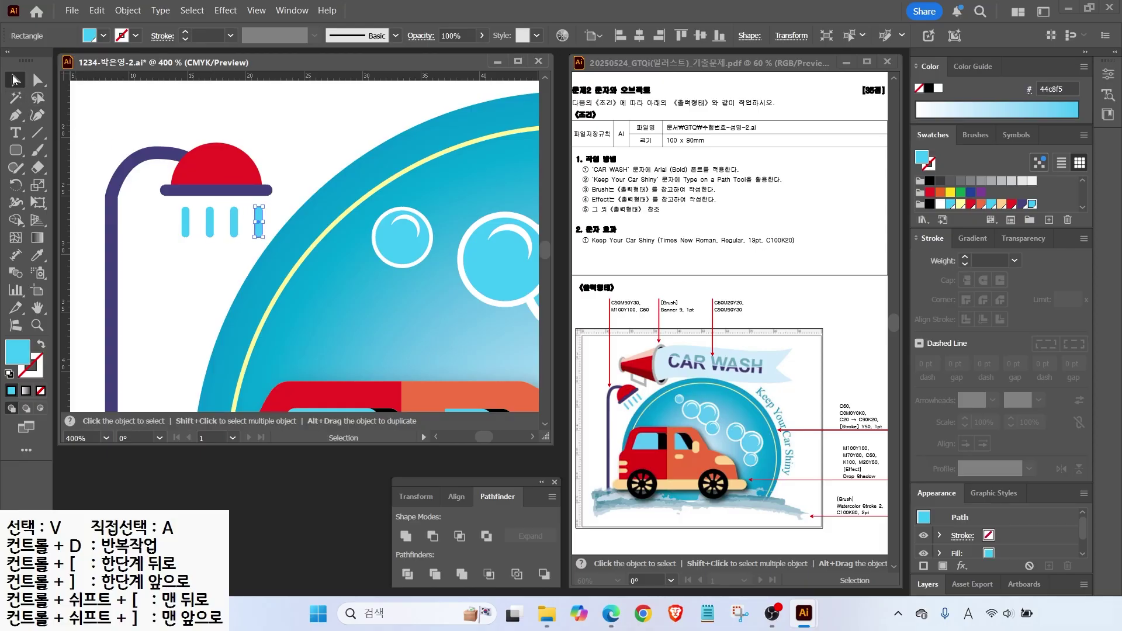
left_click_drag(161, 228, 246, 207)
left_click_drag(153, 261, 251, 159)
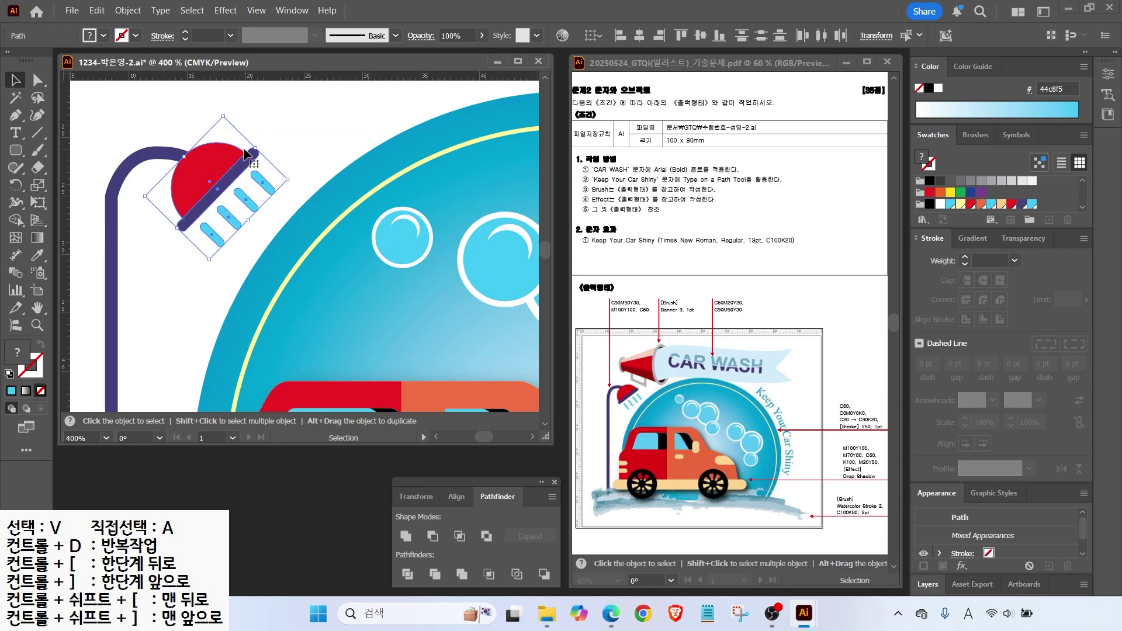
double_click(38, 308)
left_click(507, 376)
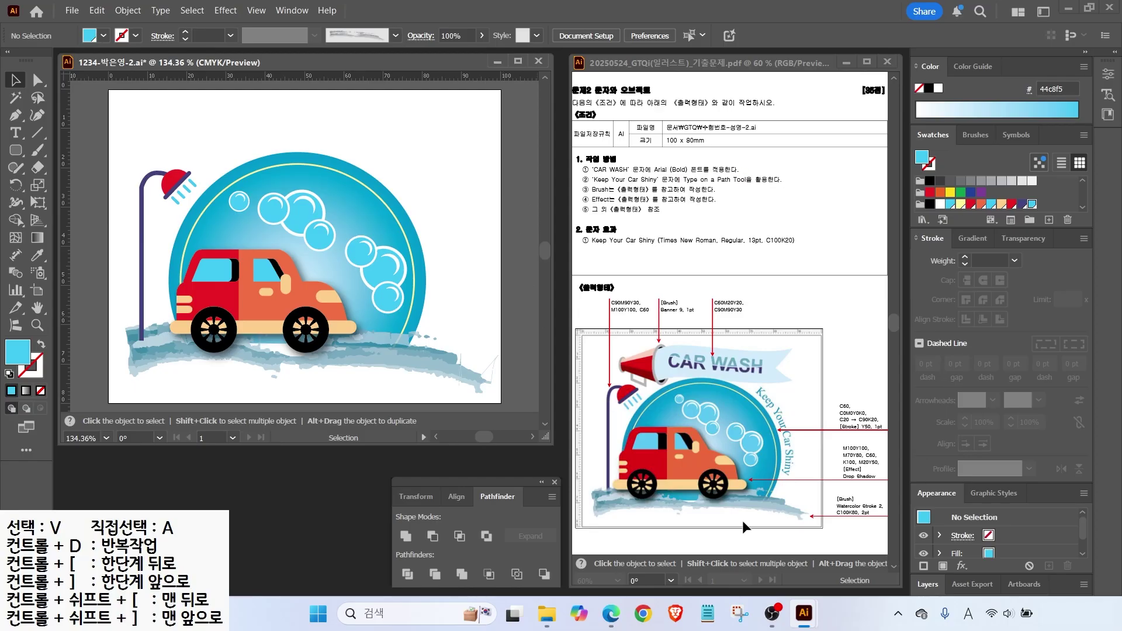
left_click(16, 115)
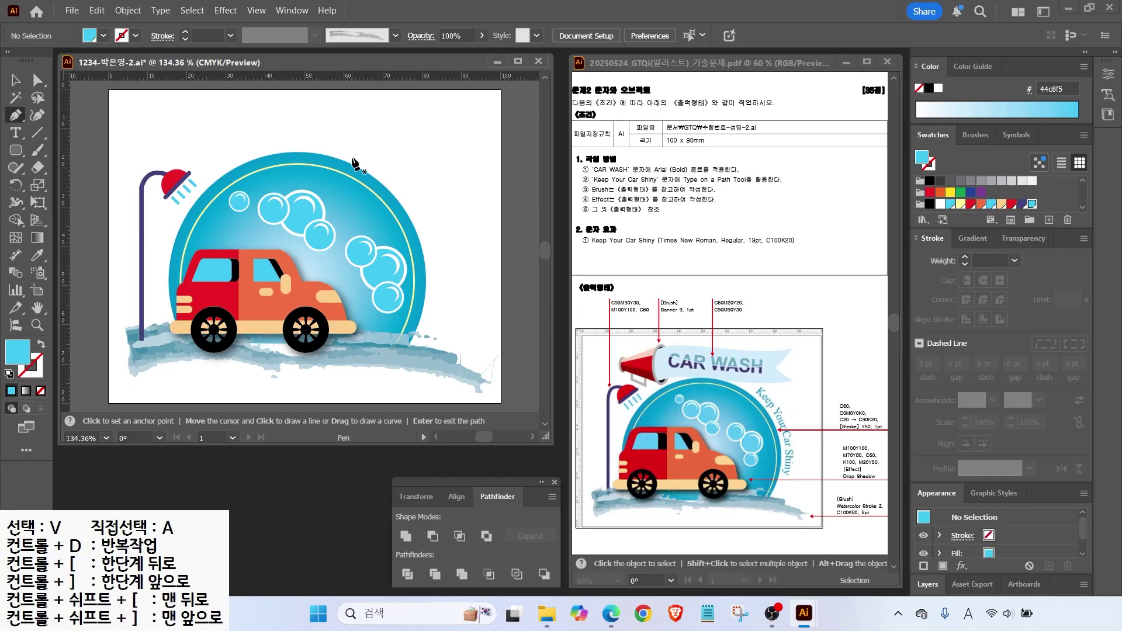
Draw a curved, unfilled path along the circle's upper-right edge.
left_click(357, 159)
left_click_drag(419, 222, 434, 267)
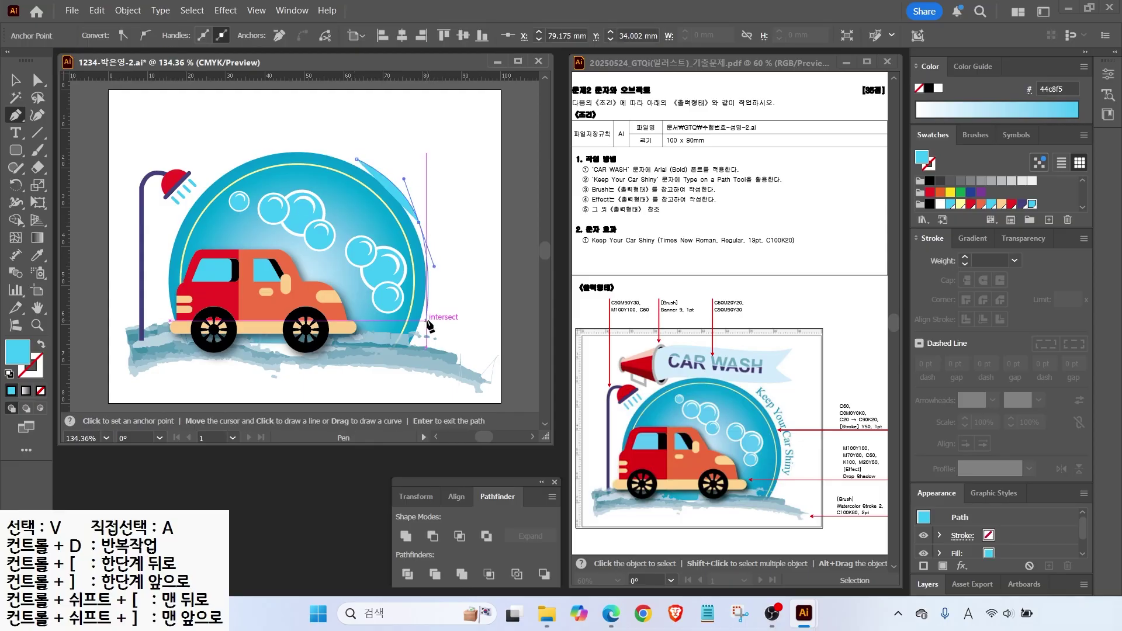
left_click_drag(416, 343, 439, 336)
key("v")
left_click(41, 345)
key("a")
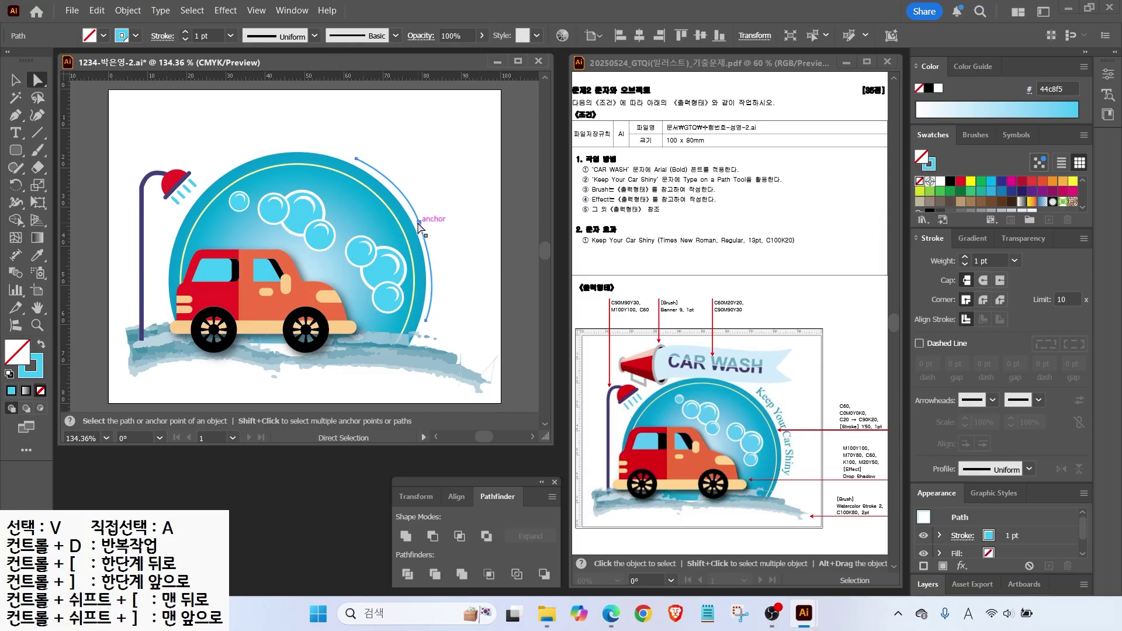
left_click(436, 260)
key("ctrl+shift+a")
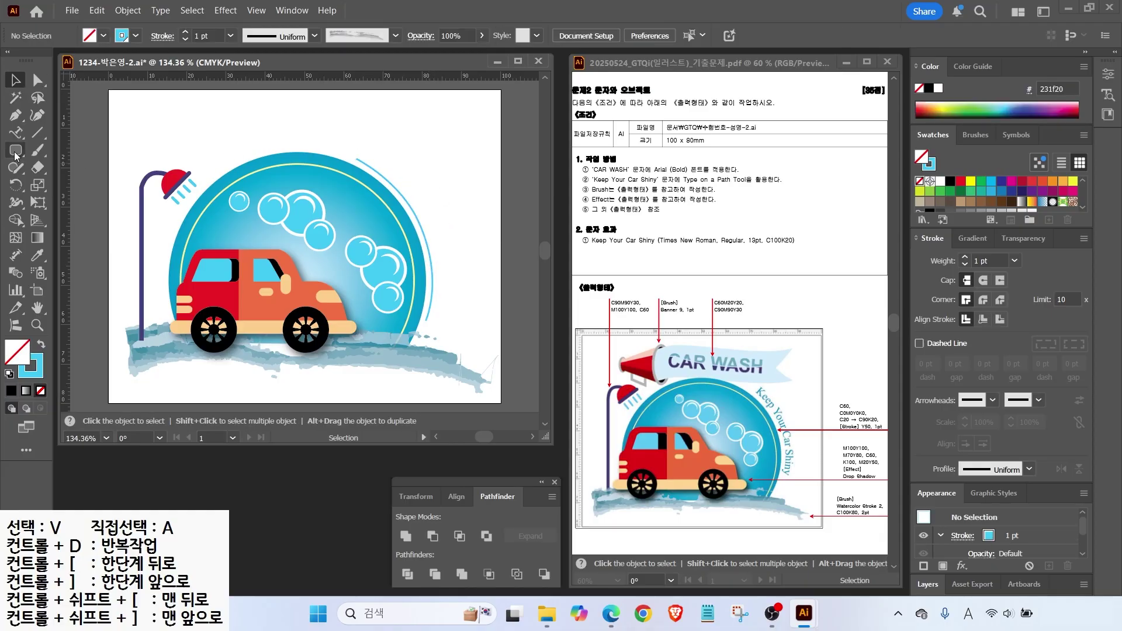
Type 'Keep Your Car Shiny' along the curved path.
left_click(16, 133, "alt")
left_click(16, 134)
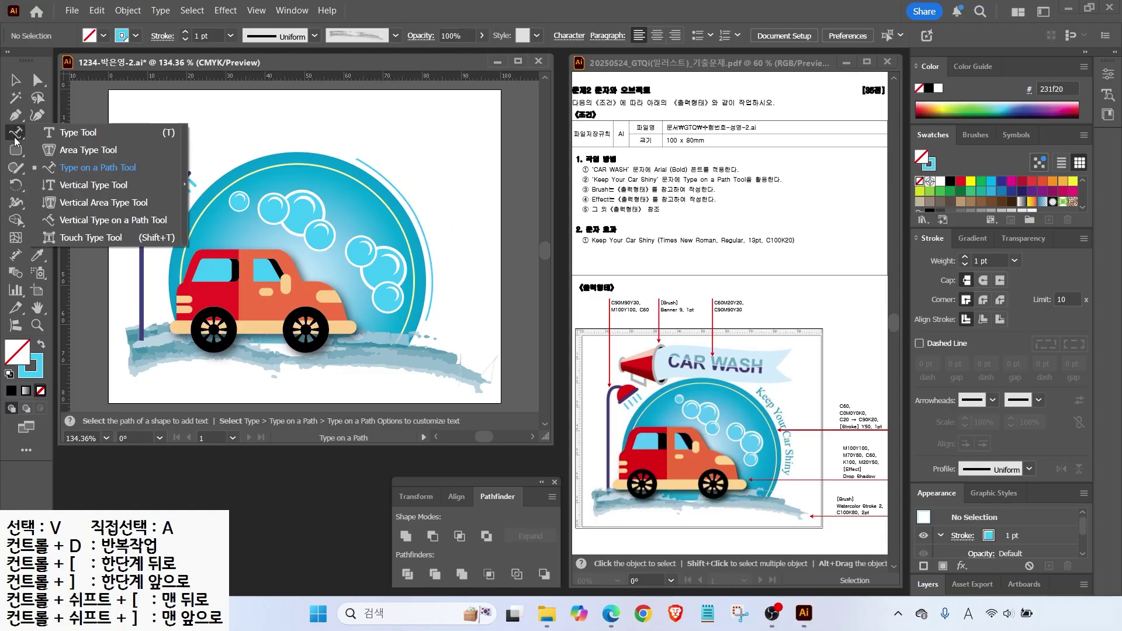
left_click(88, 170)
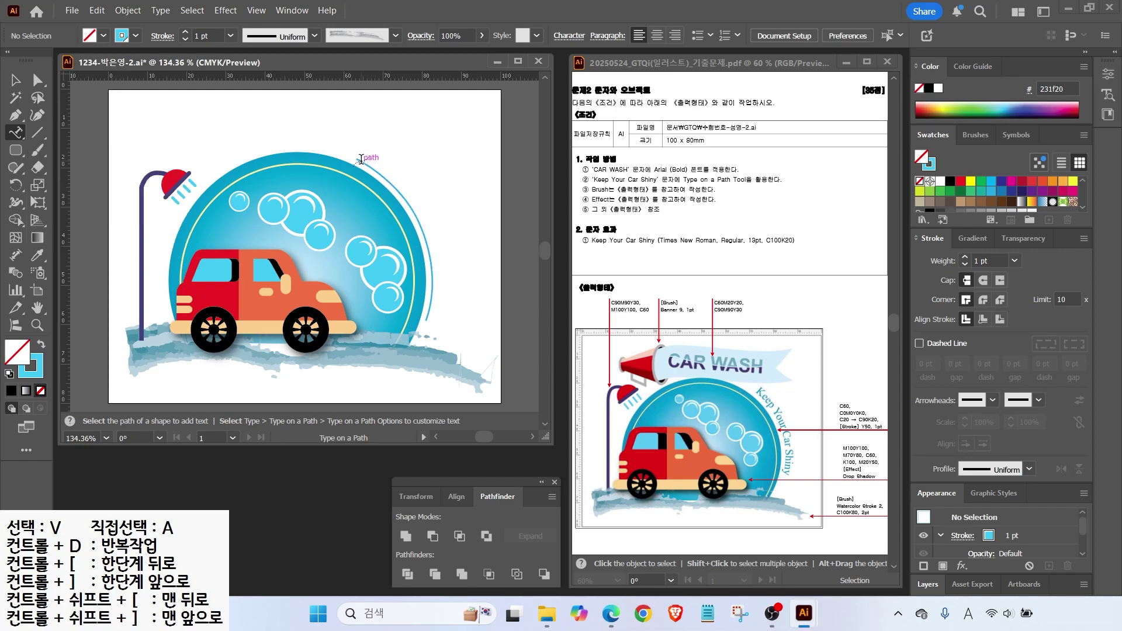
left_click(361, 159)
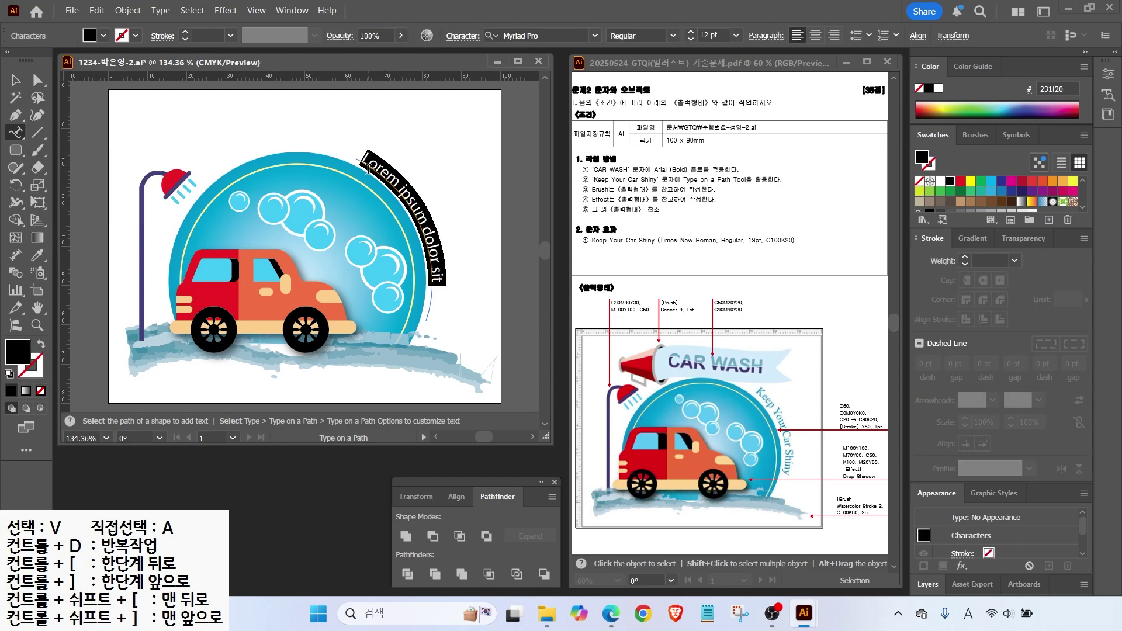
key("BackSpace")
type("Keep Your Car Shiny")
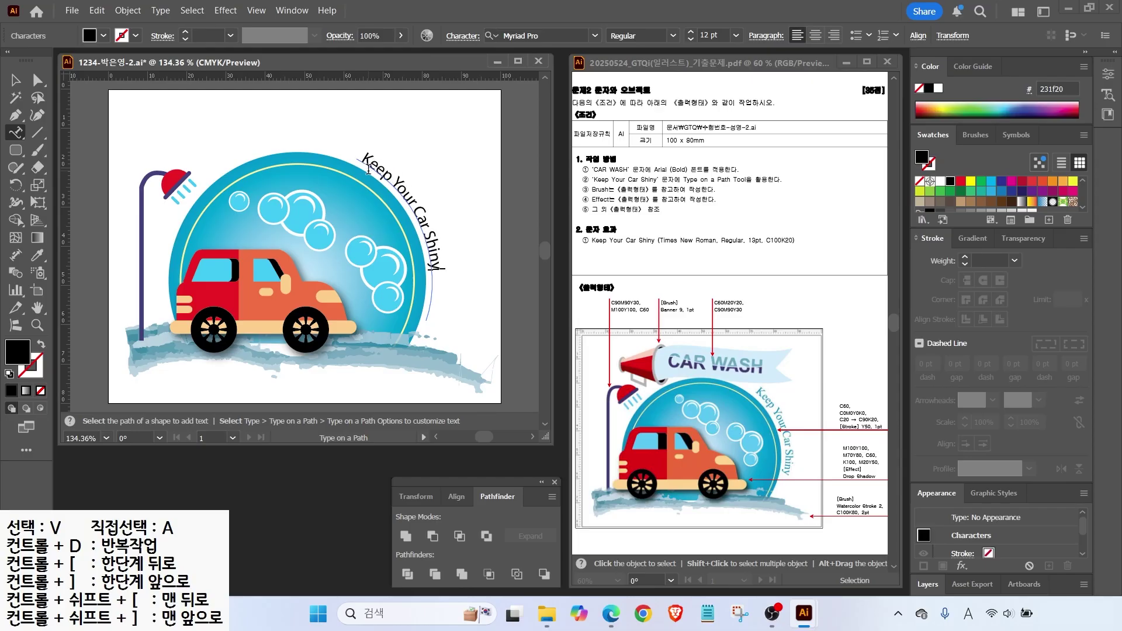
Set the path text to Times New Roman at 13 pt.
key("ctrl+a")
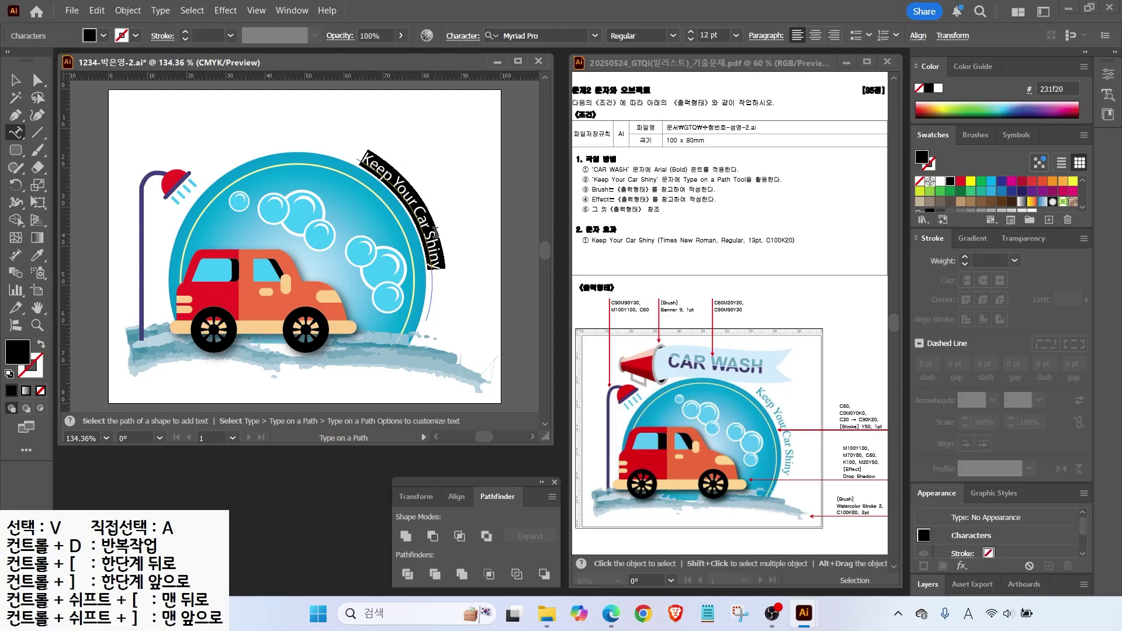
key("ctrl")
left_click(595, 36)
scroll(643, 175, "up", 1)
left_click(538, 73)
left_click(692, 33)
key("ctrl")
Fill the path text with blue C100 K20 and deselect it.
double_click(19, 356)
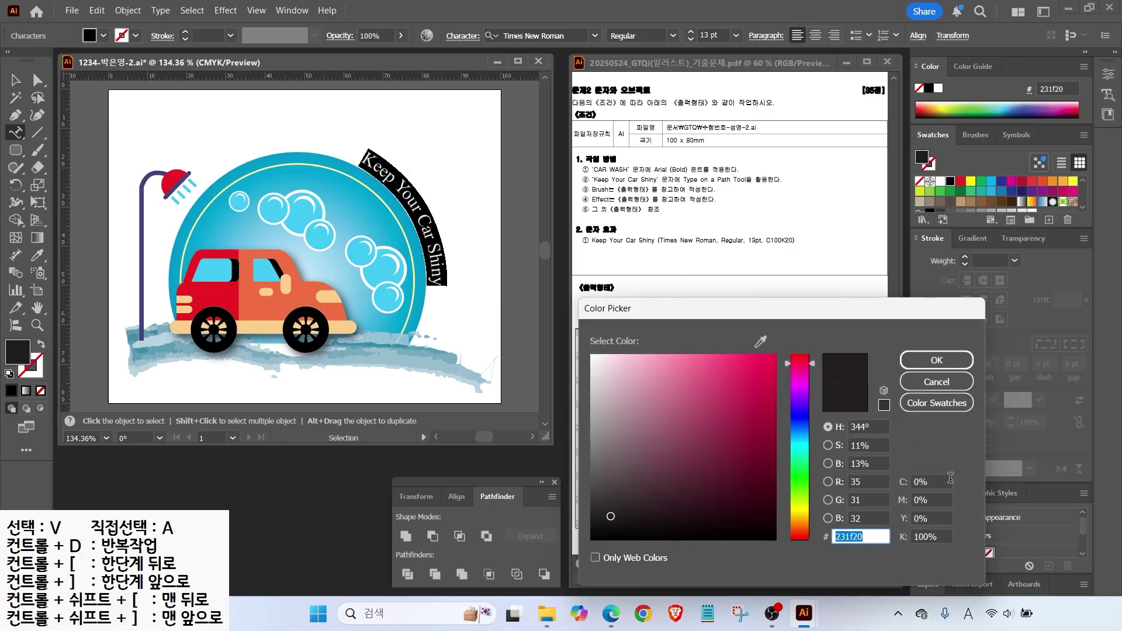
double_click(944, 482)
type("1000")
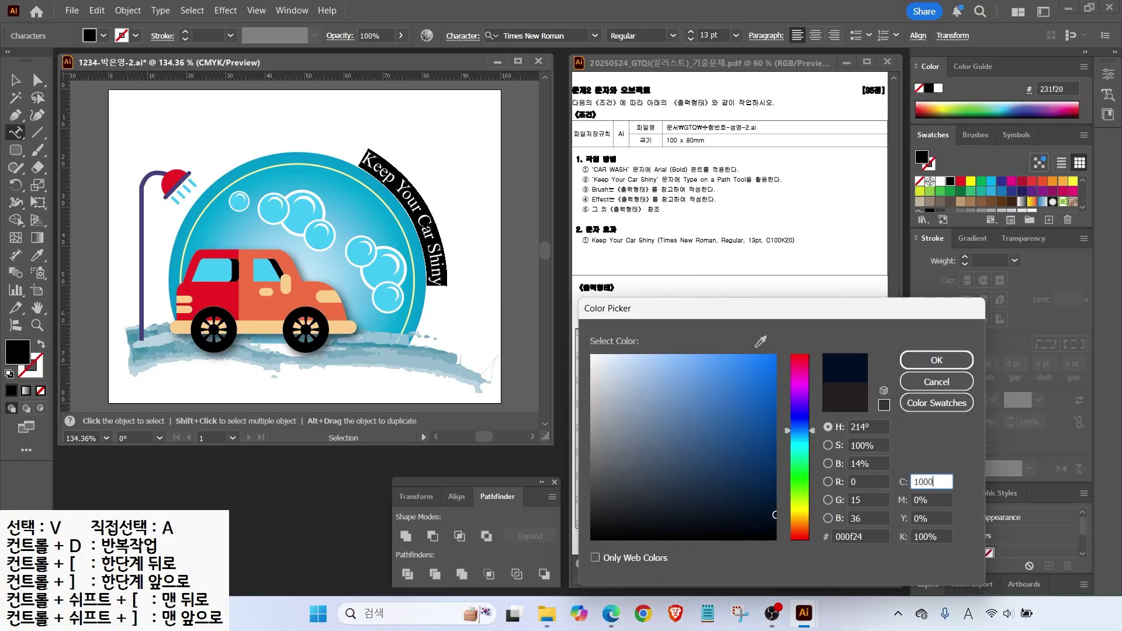
key("Tab")
key("Tab")
key("Tab")
type("20")
key("Return")
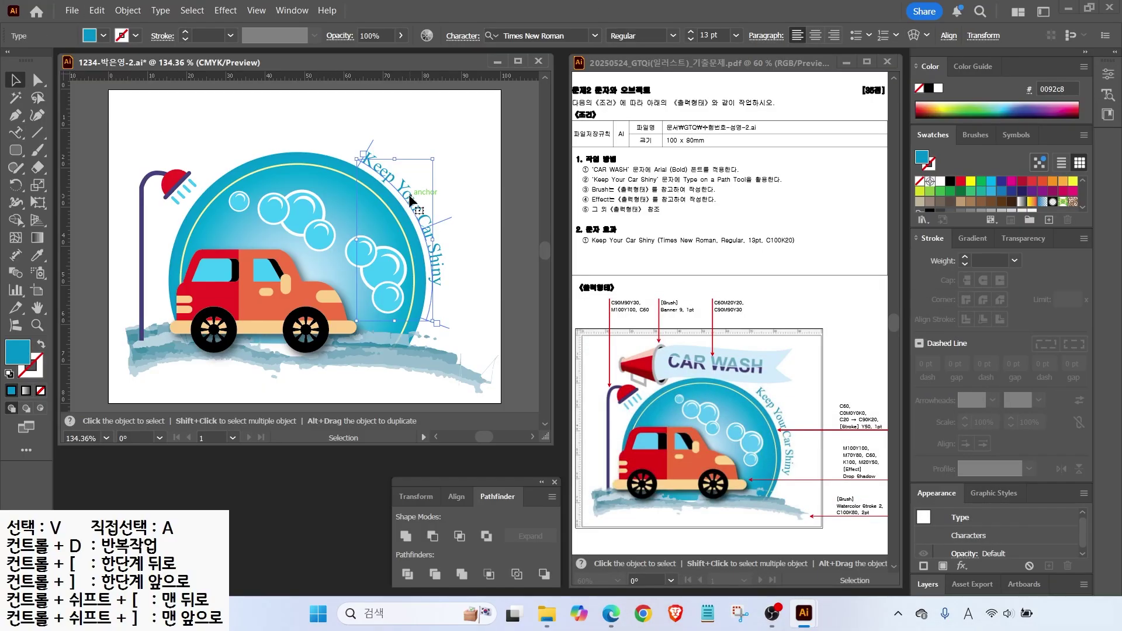
left_click(520, 315)
left_click_drag(605, 308, 644, 351)
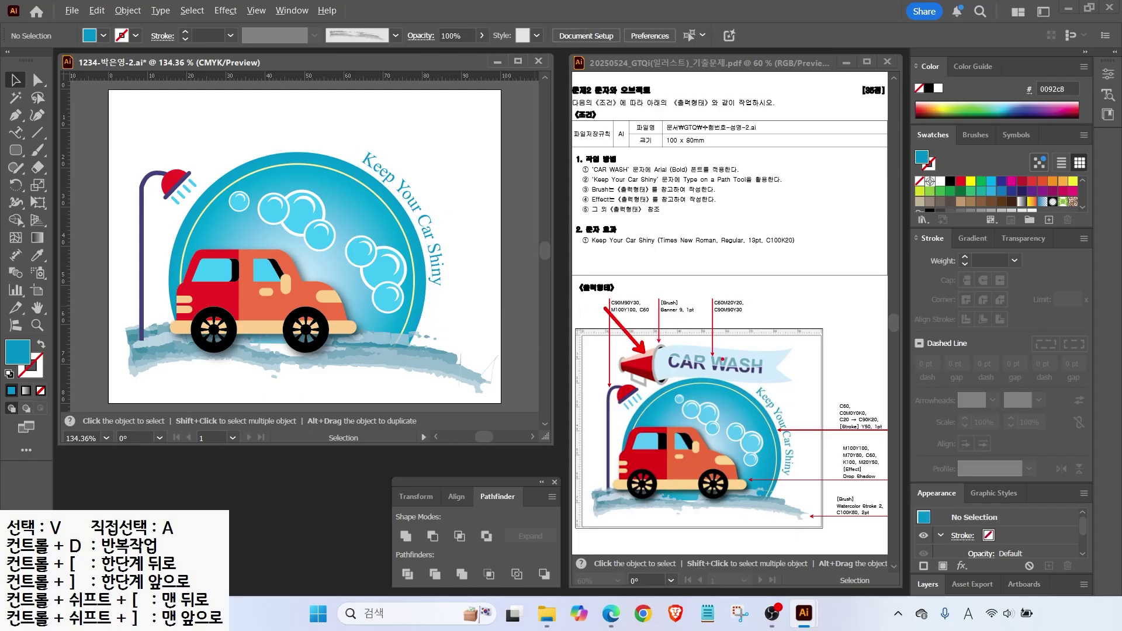
key("Escape")
Draw a horizontal straight line across the top of the artboard above the emblem.
left_click(32, 135)
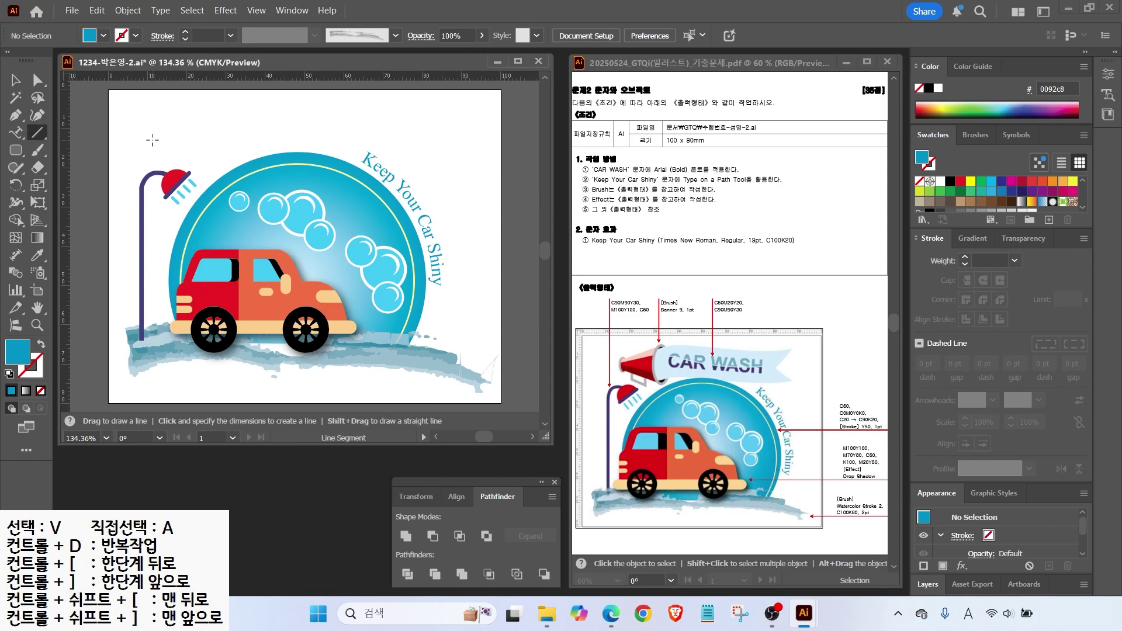
left_click_drag(149, 123, 427, 123)
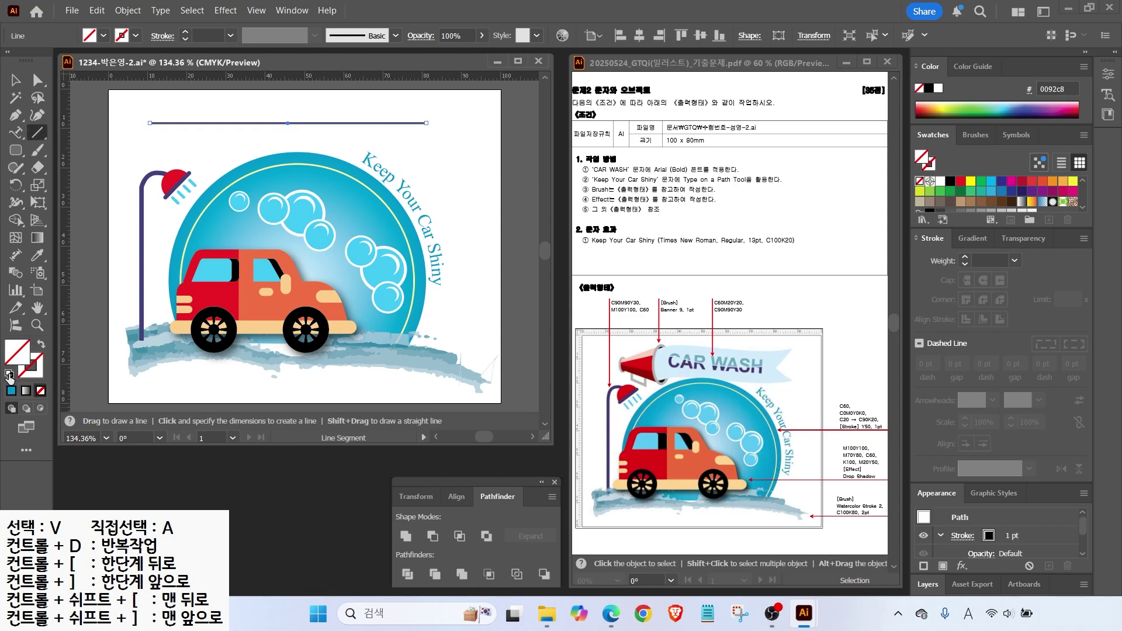
left_click_drag(951, 154, 999, 121)
key("Escape")
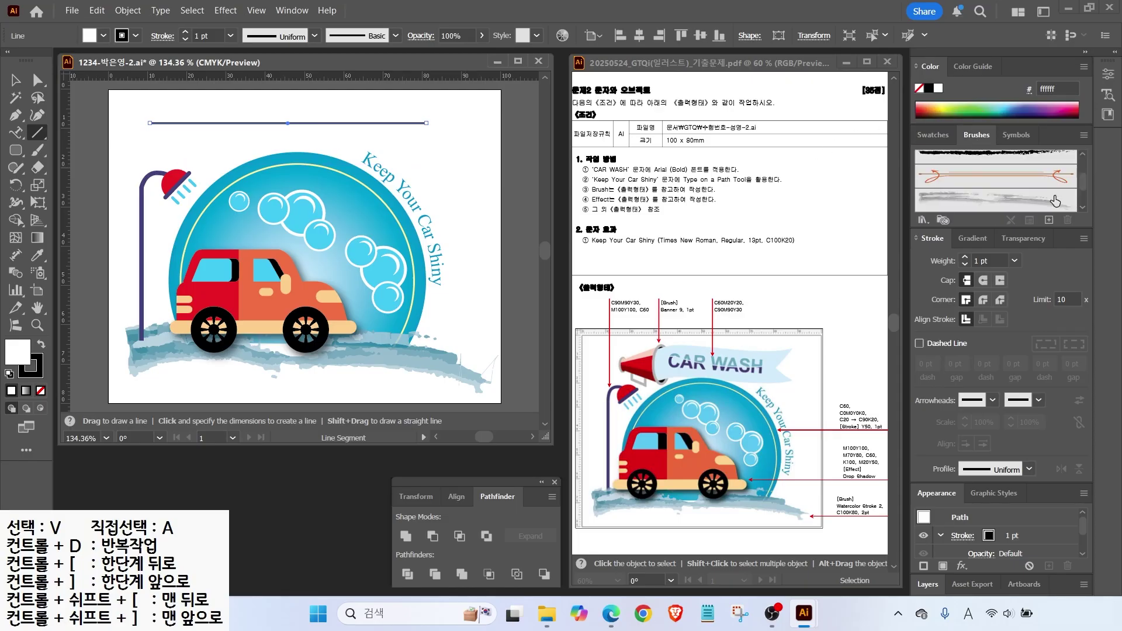
scroll(1077, 205, "down", 4)
scroll(1078, 205, "up", 5)
Open the Arrows_Special brush library and move and enlarge its panel.
left_click(923, 221)
mouse_move(944, 260)
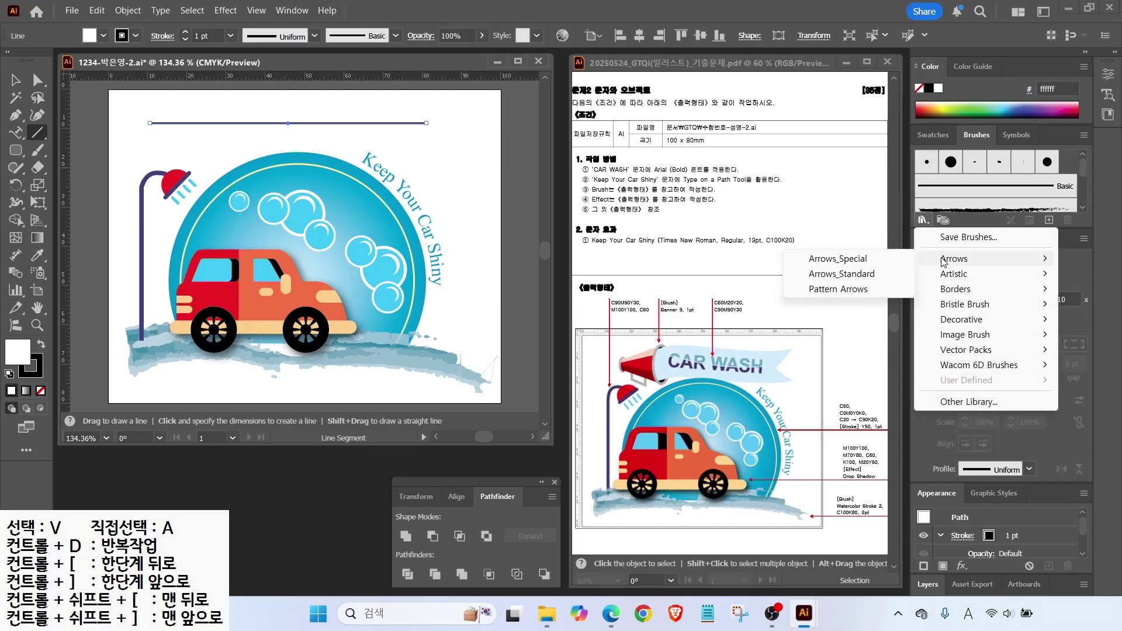
left_click(838, 258)
mouse_move(589, 269)
left_mouse_down()
mouse_move(594, 186)
mouse_move(577, 115)
left_mouse_up()
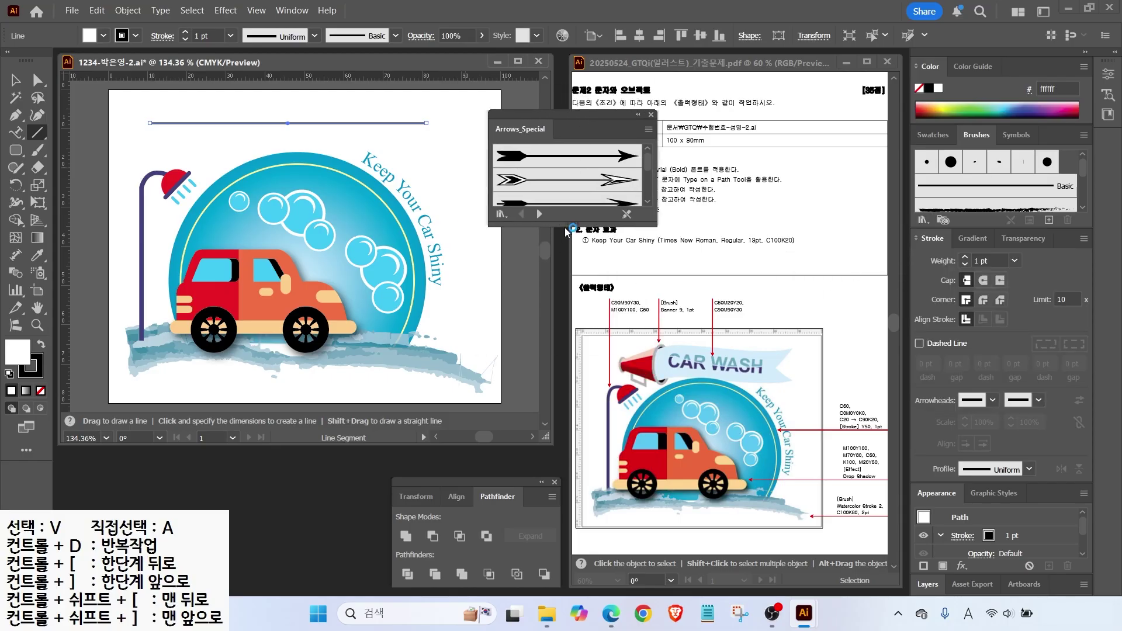
left_click_drag(573, 226, 573, 459)
Browse to the Decorative_Banners and Seals library and apply the Banner 9 megaphone brush to the line.
left_click(539, 448)
left_click(539, 448)
left_click(539, 448)
left_click(539, 448)
left_click(539, 448)
left_click(539, 448)
left_click(539, 448)
left_click(539, 448)
left_click(539, 447)
left_click(539, 448)
left_click(539, 448)
left_click(539, 447)
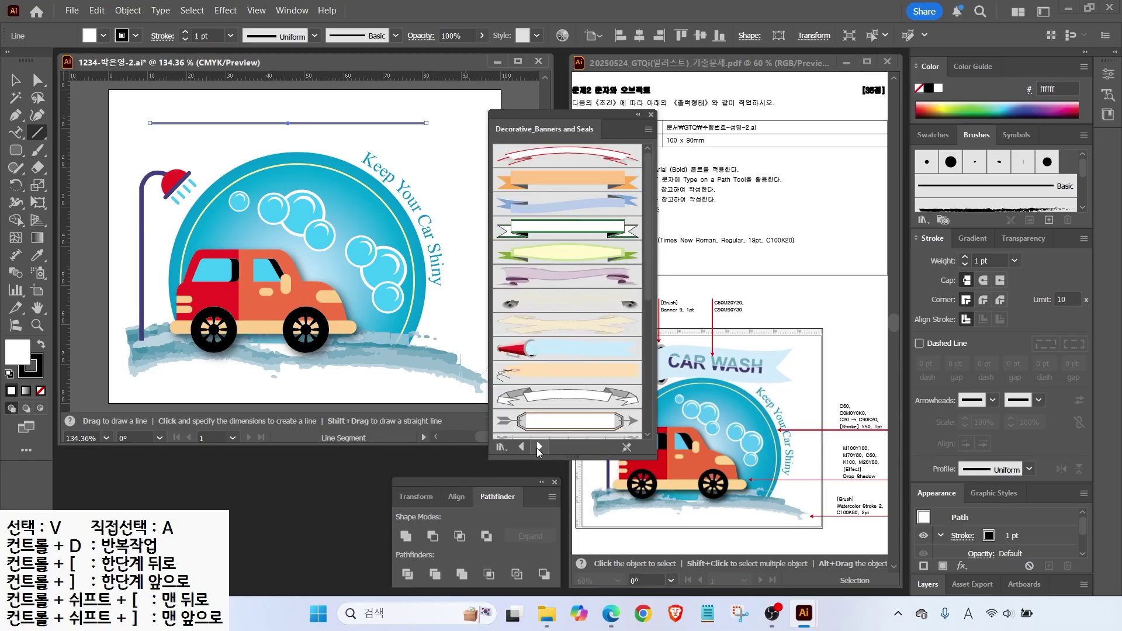
left_click(567, 349)
left_click(652, 115)
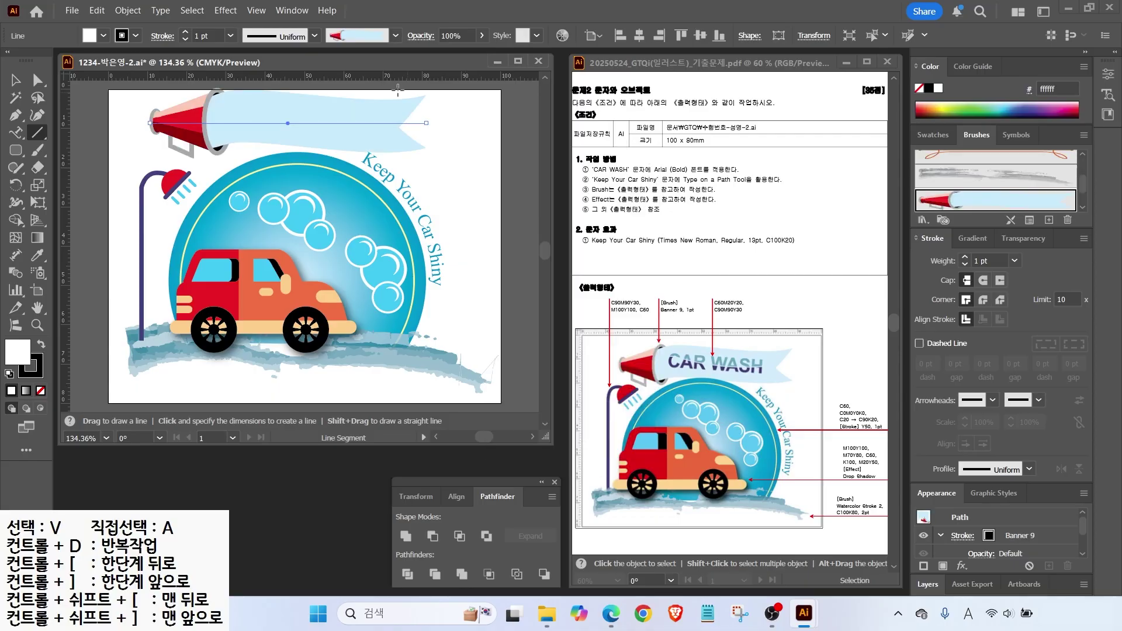
Nudge the banner slightly down and left, then stretch its right end further right.
key("v")
left_click_drag(250, 123, 243, 136)
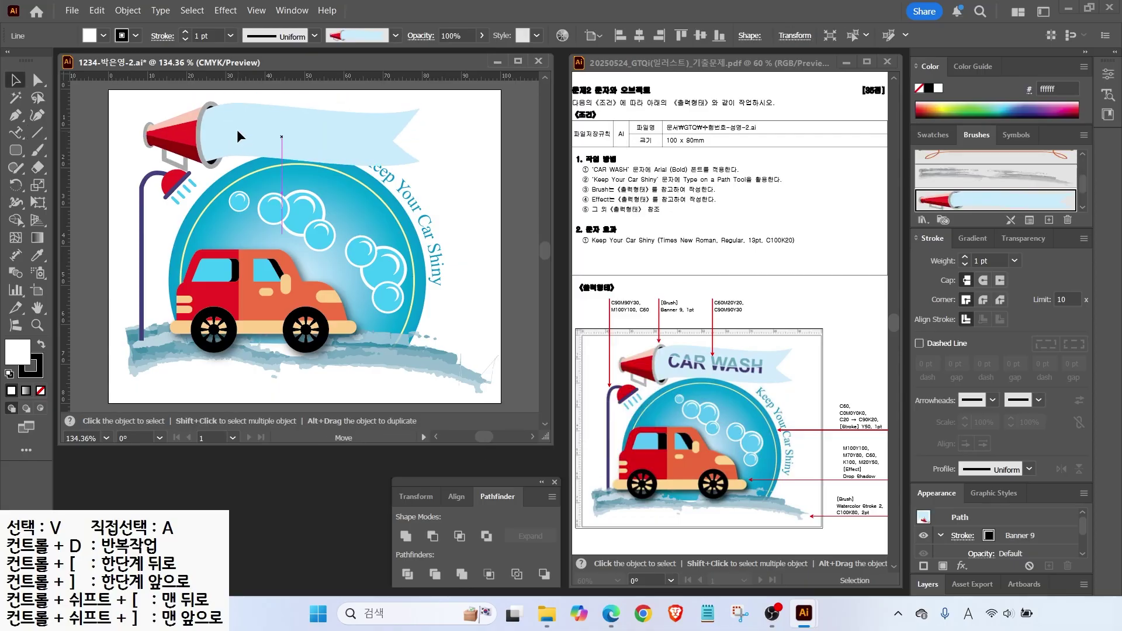
left_click(451, 194)
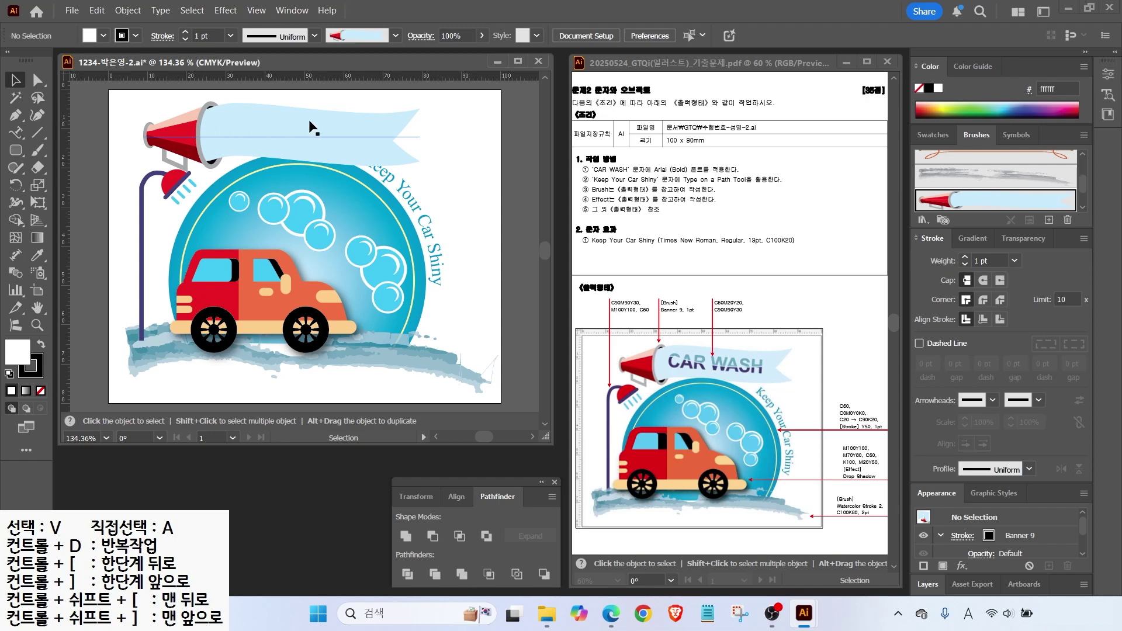
left_click_drag(421, 135, 454, 132)
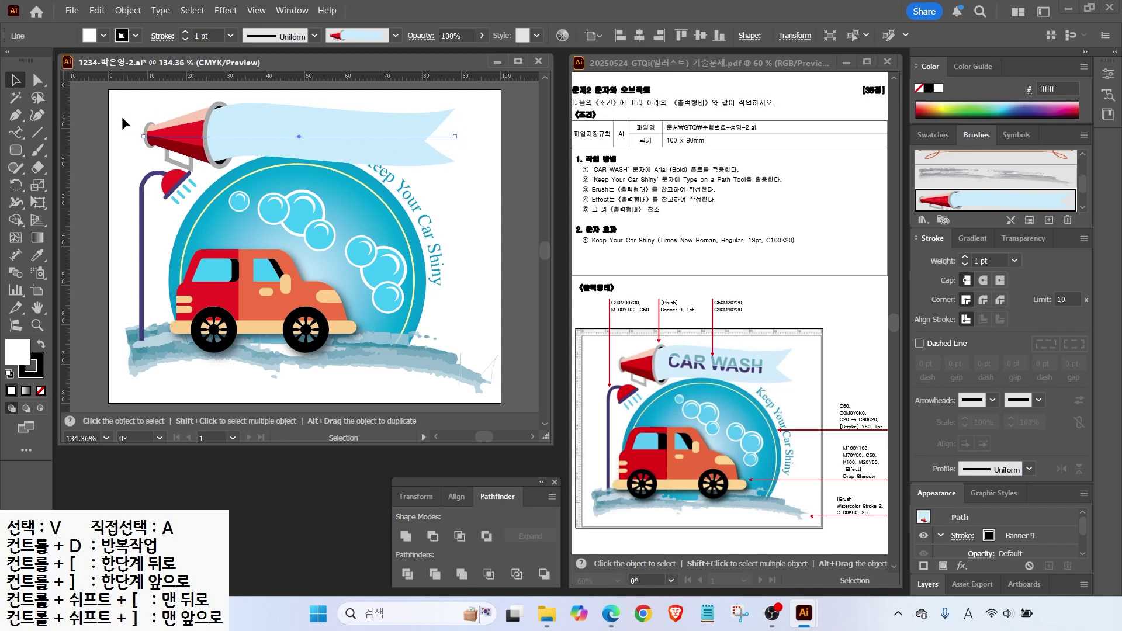
left_click_drag(18, 140, 62, 135)
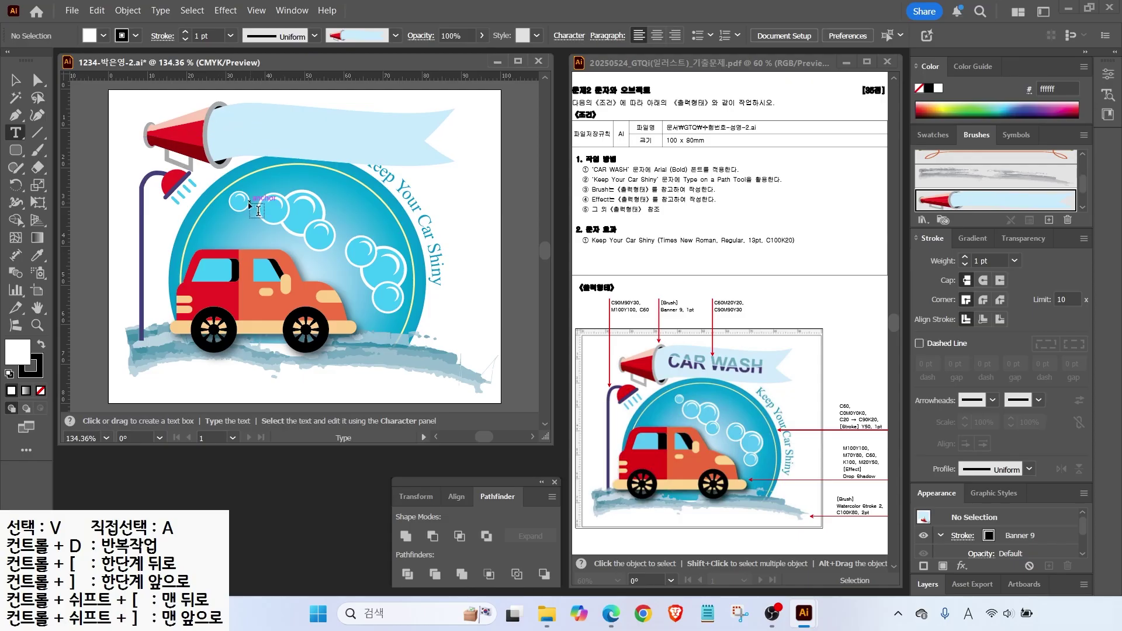
Type 'CAR WASH' and move the text onto the banner.
left_click(271, 191)
key("BackSpace")
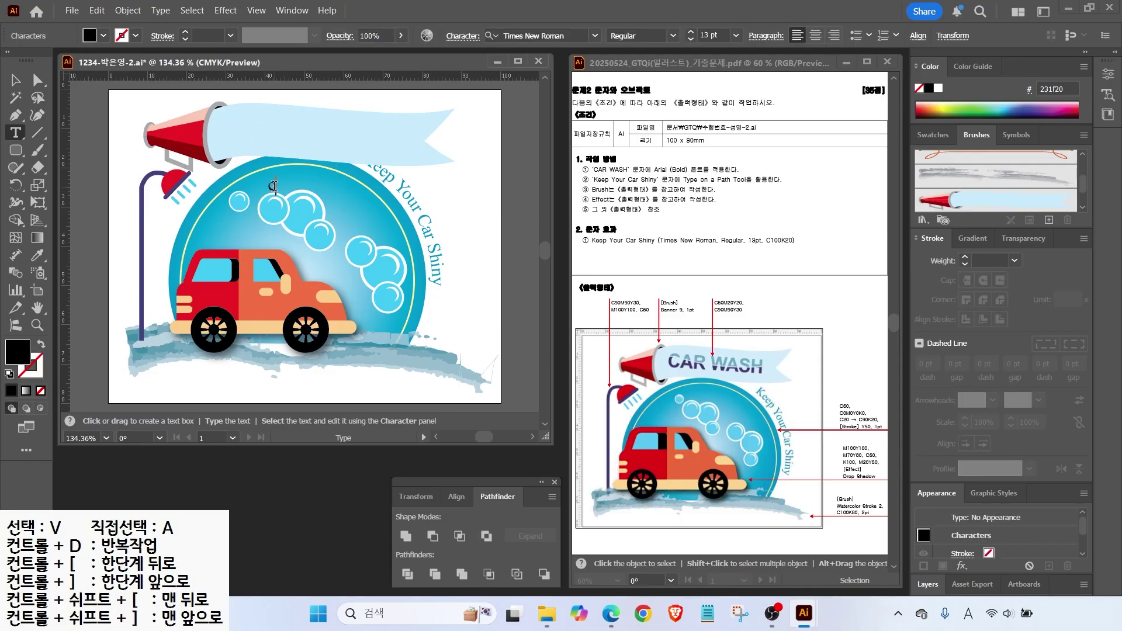
type("CAR WASH")
key("Escape")
left_click_drag(283, 193, 272, 139)
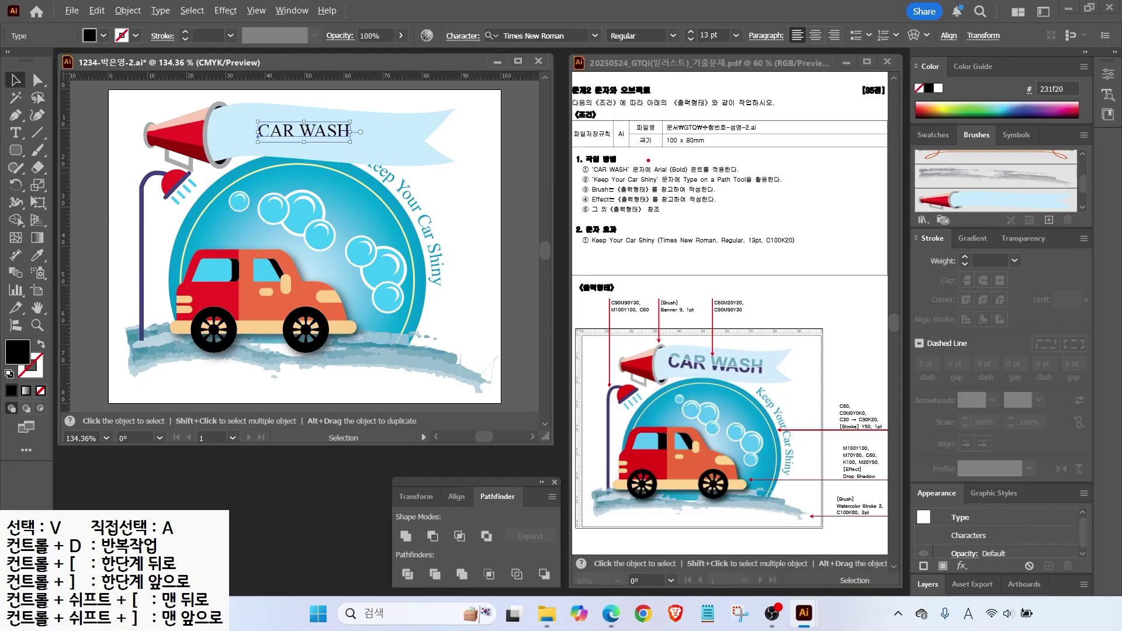
mouse_move(690, 147)
left_mouse_down()
mouse_move(668, 166)
mouse_move(706, 173)
left_mouse_up()
key("Escape")
Set CAR WASH to Arial Bold and enlarge it to fill the banner.
left_click(595, 35)
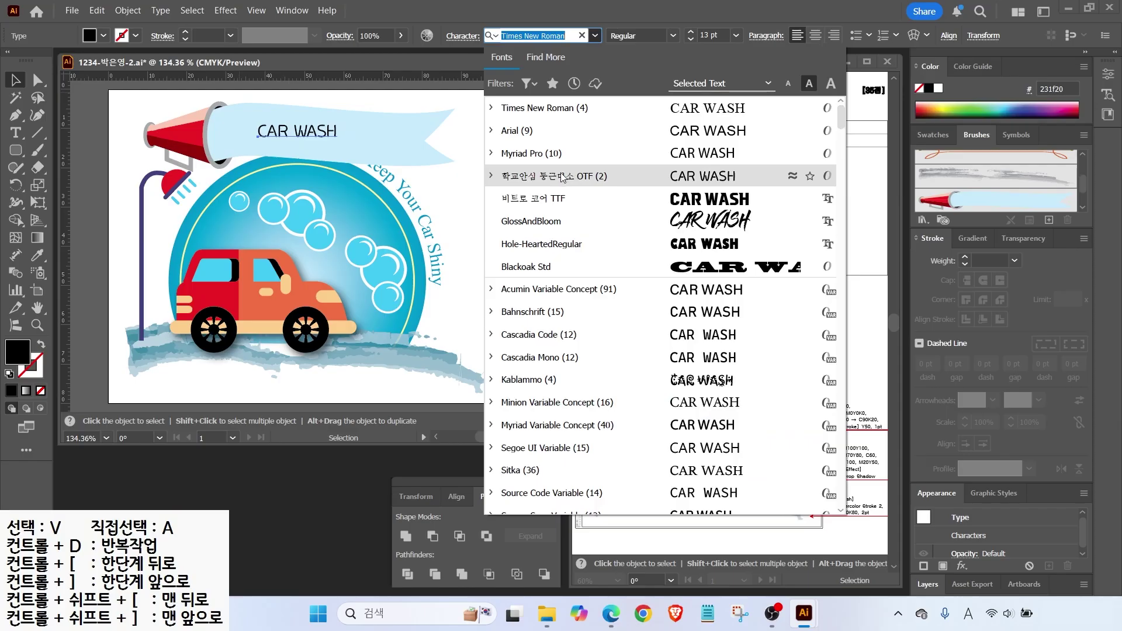
left_click(547, 130)
left_click(673, 36)
left_click(631, 148)
left_click_drag(360, 126, 395, 136)
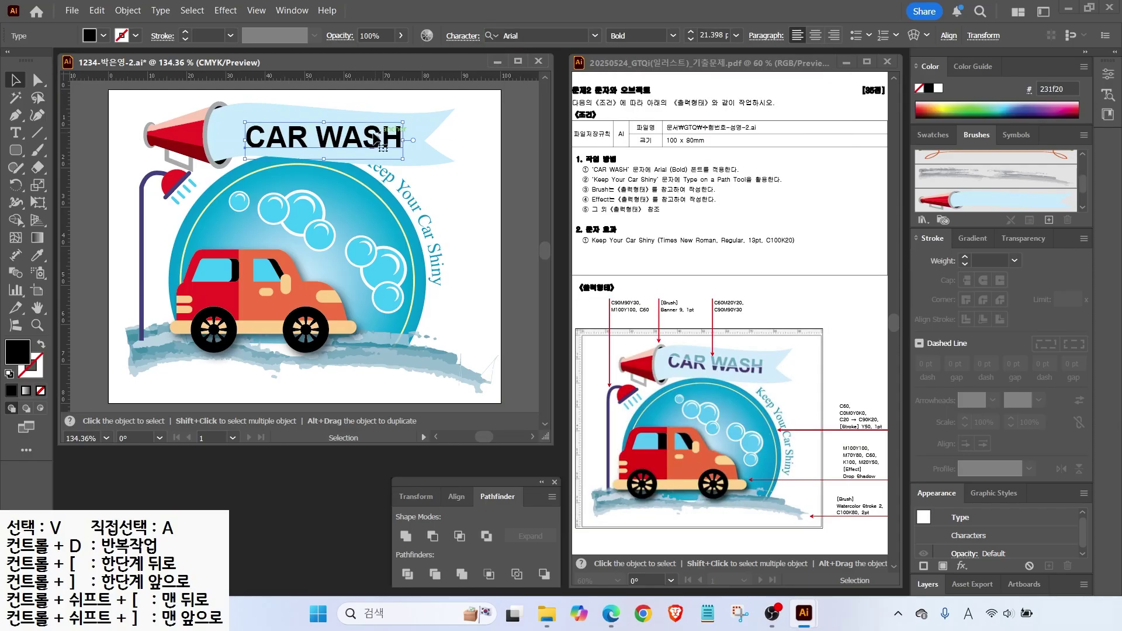
Give the CAR WASH text a teal fill of C60 M20 Y20 K0.
double_click(17, 352)
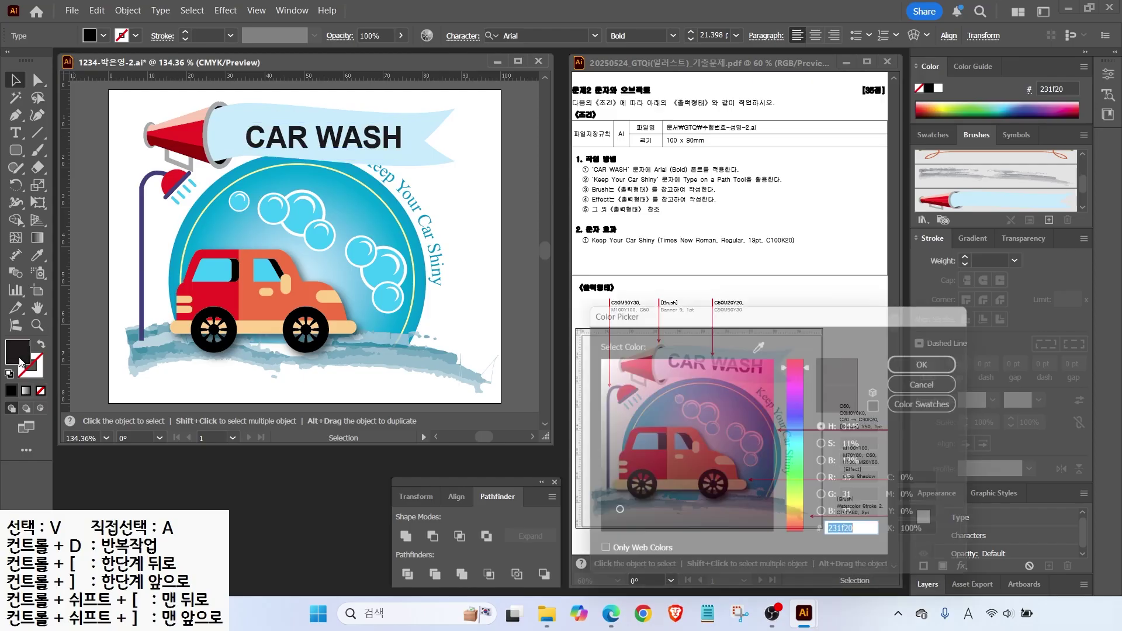
left_click_drag(936, 484, 707, 476)
type("60")
key("Tab")
type("20")
key("Tab")
type("20")
key("Tab")
type("0")
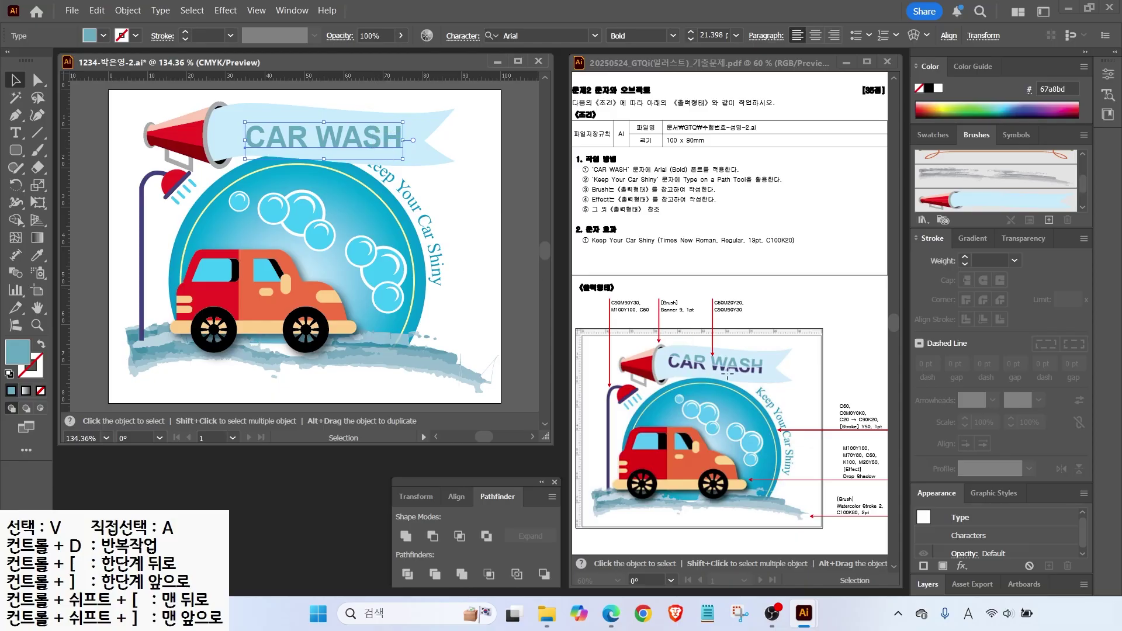
Convert the CAR WASH lettering to outlines with Type > Create Outlines.
left_click(161, 11)
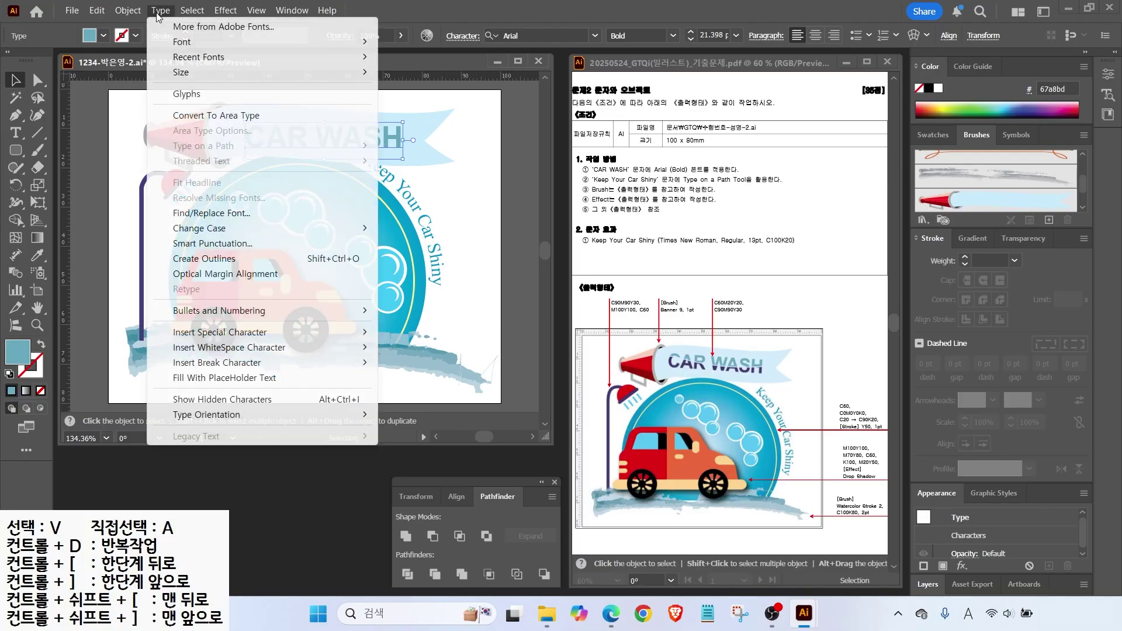
left_click(197, 264)
key("a")
key("v")
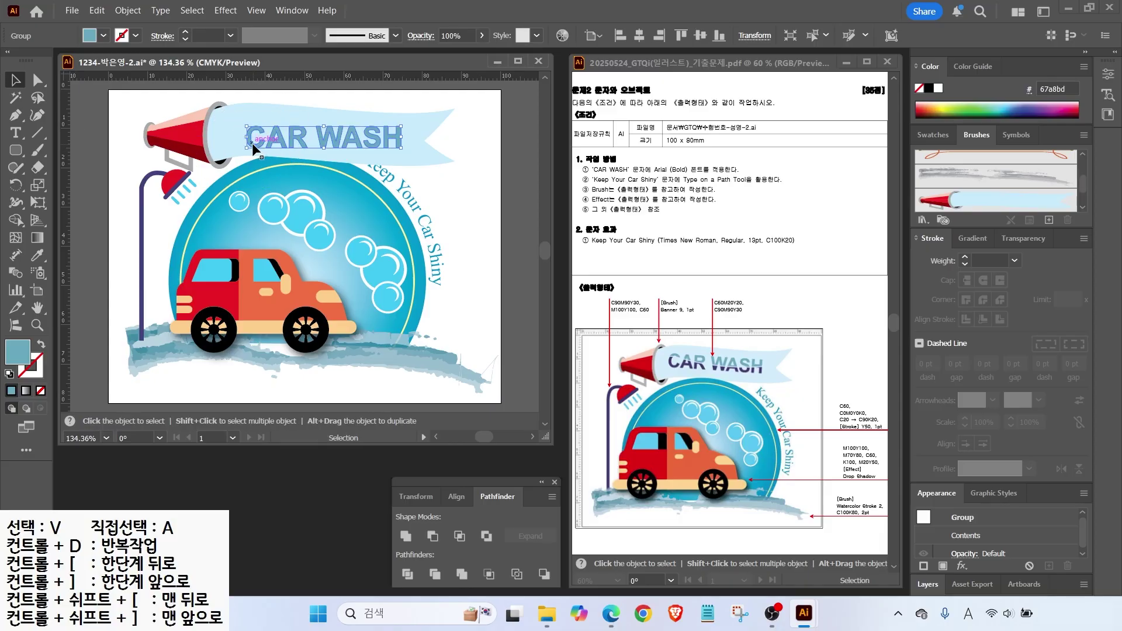
Inside the banner group, slice the outlined CAR WASH lettering horizontally with the Knife tool.
double_click(256, 177)
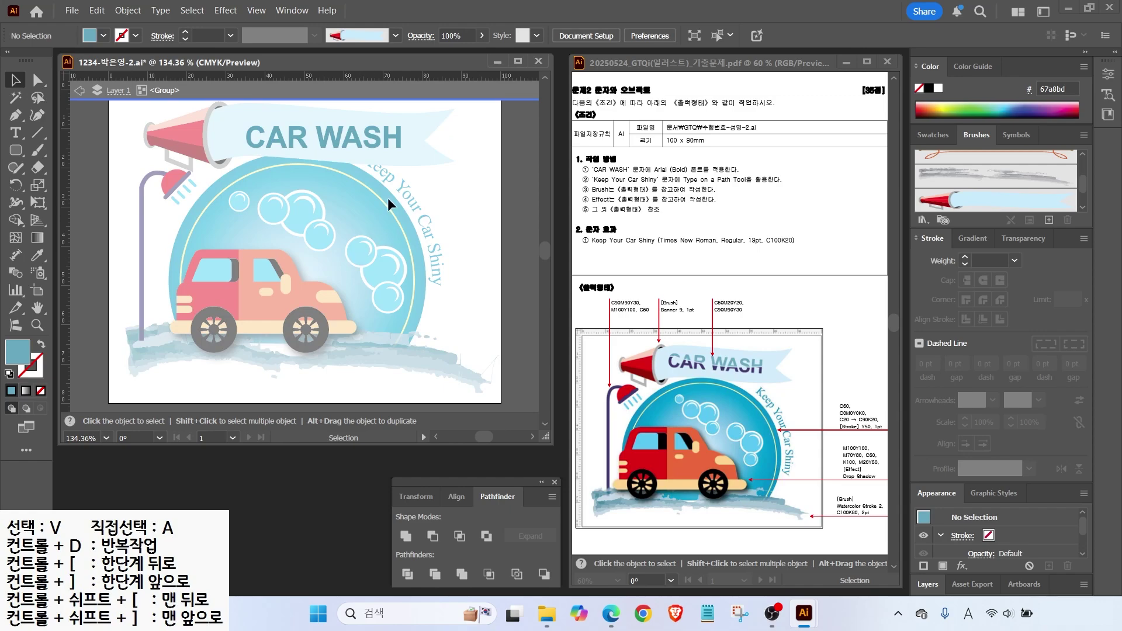
scroll(398, 151, "up", 2)
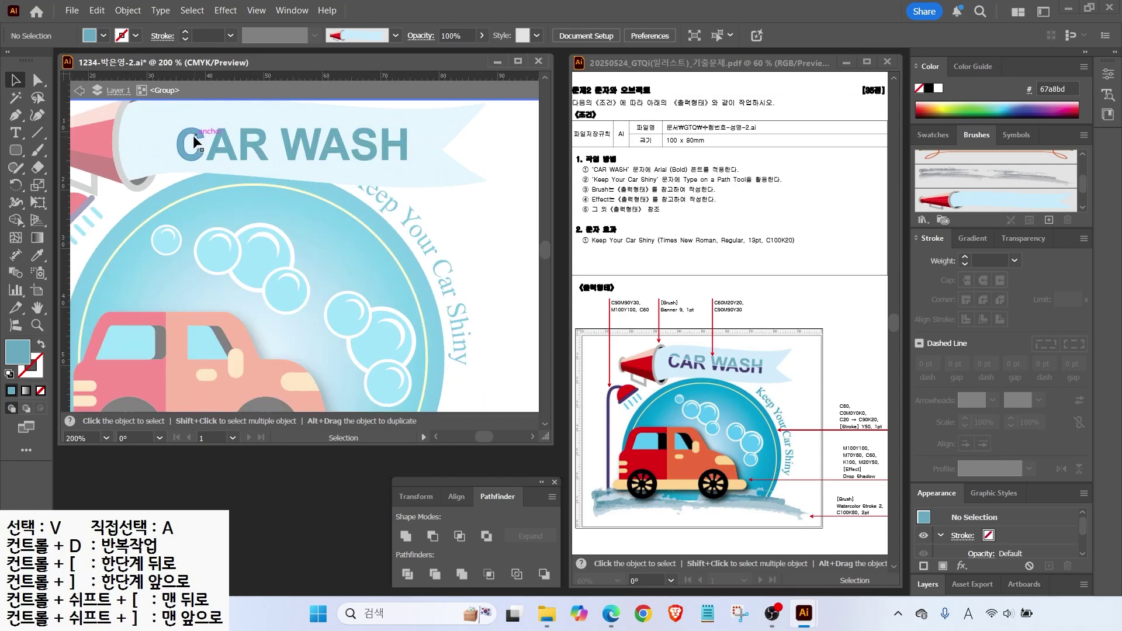
left_click(38, 169)
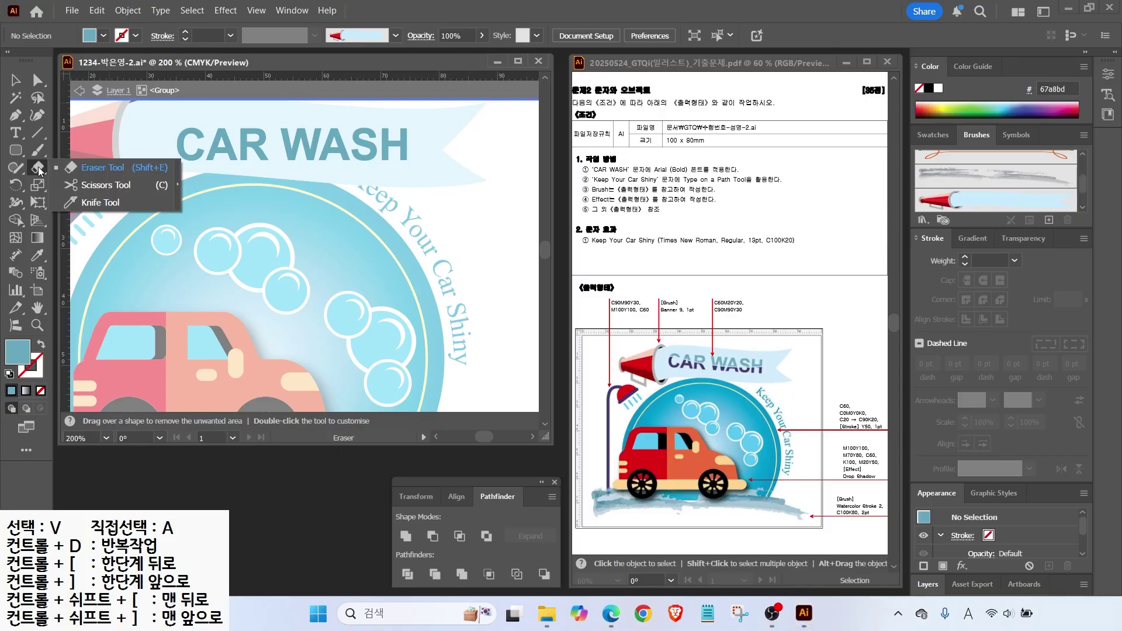
left_click(88, 203)
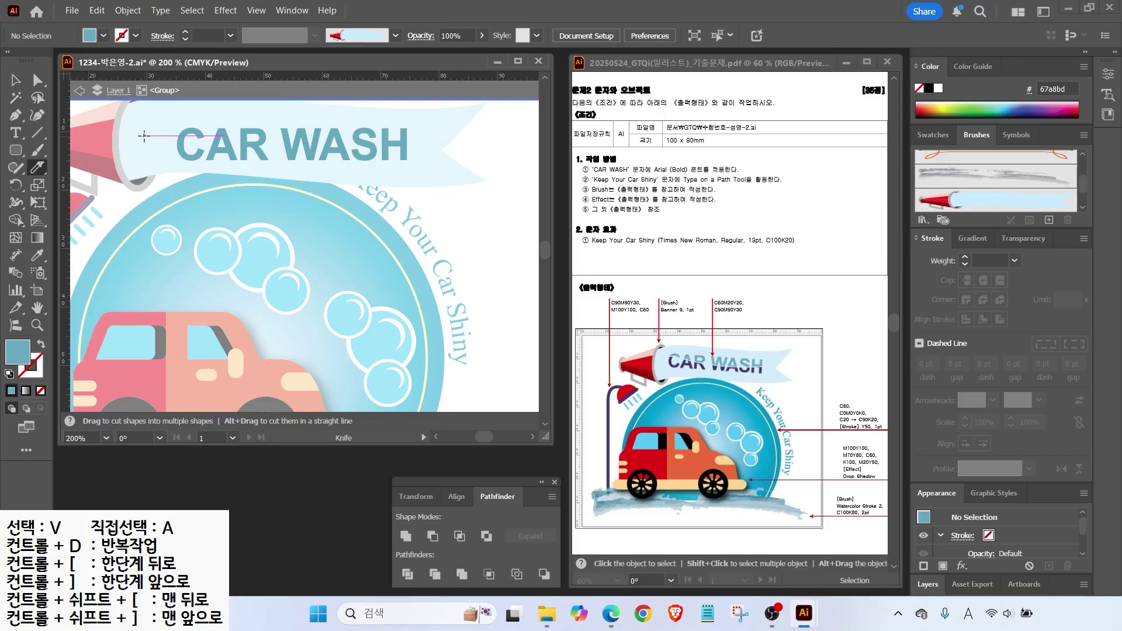
key("v")
left_click_drag(164, 120, 423, 165)
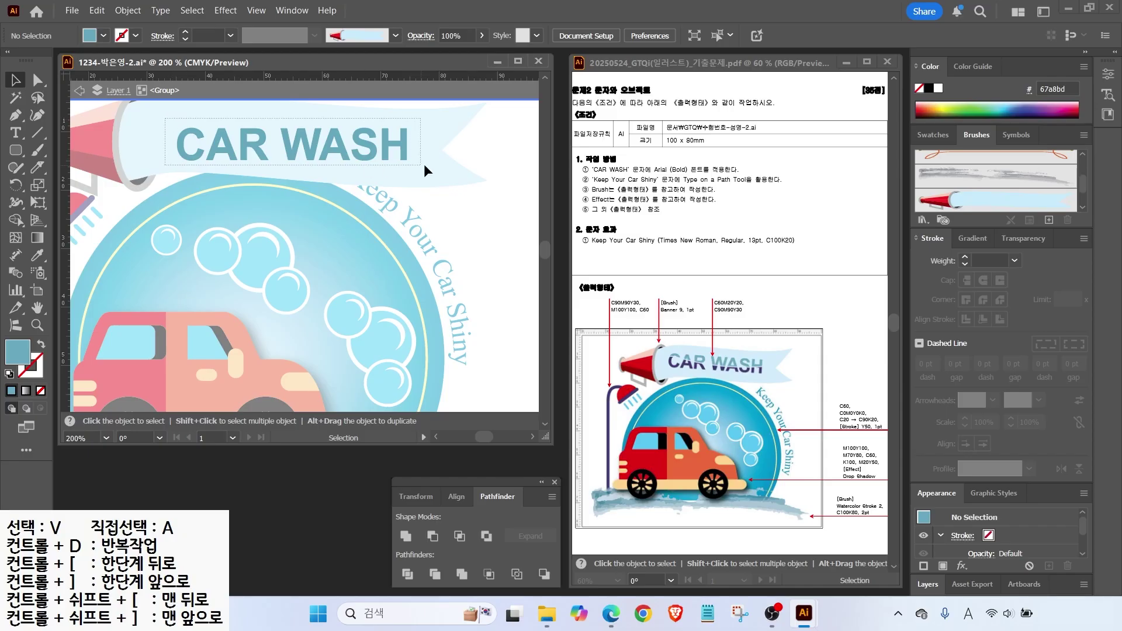
left_click(38, 169)
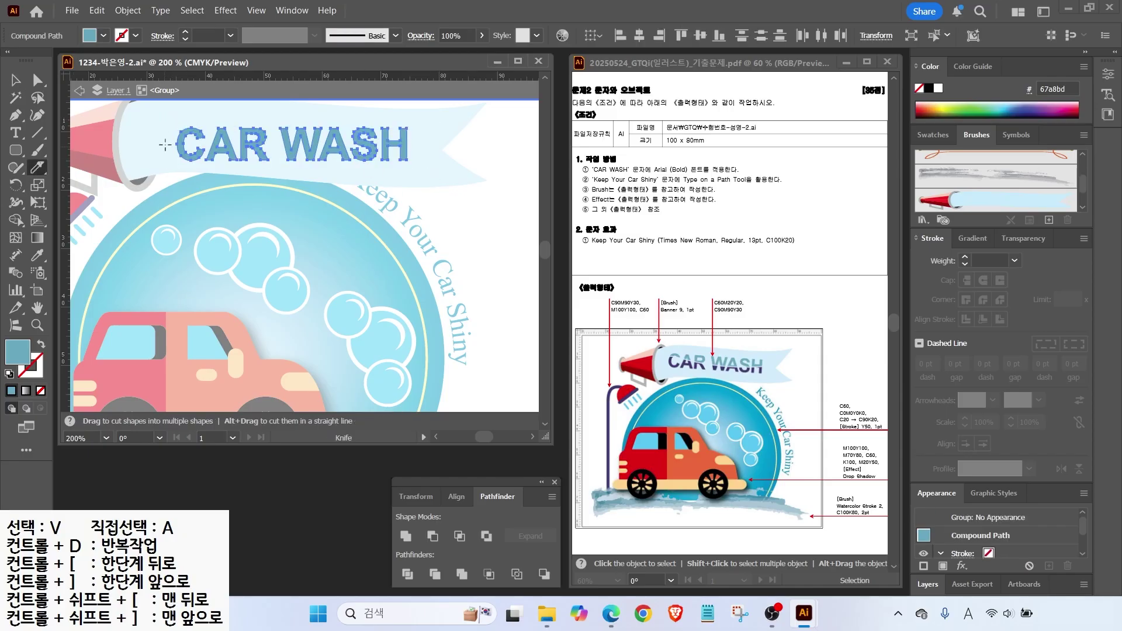
mouse_move(150, 134)
left_mouse_down()
mouse_move(196, 148)
mouse_move(498, 155)
left_mouse_up()
Select the upper half of the lettering and fill it C90 M90 Y30.
key("v")
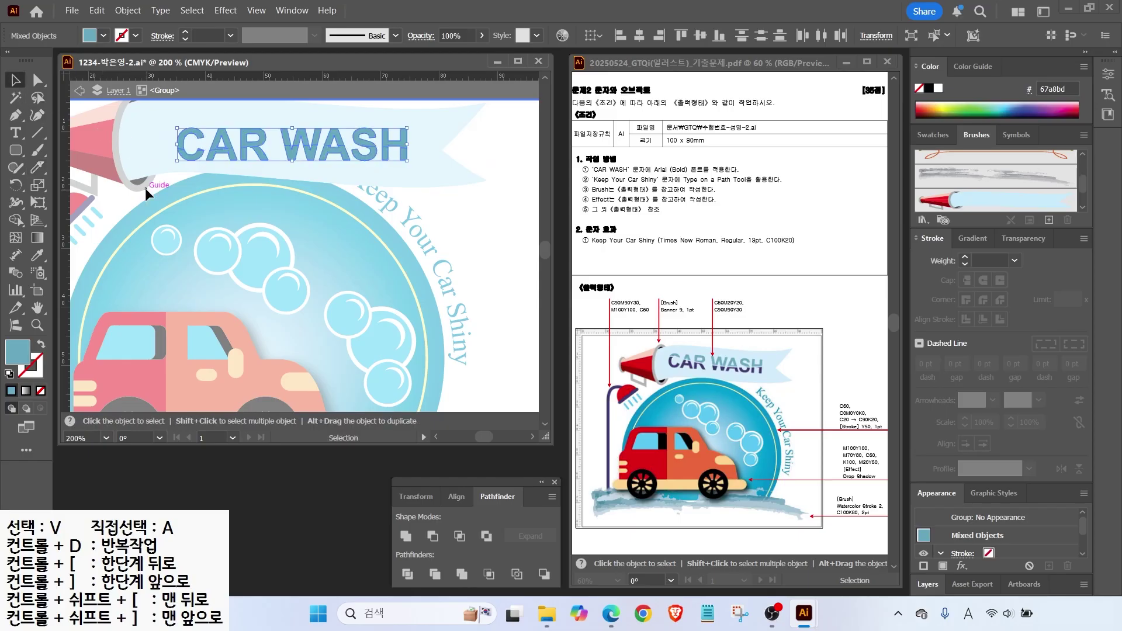
key("ctrl+shift+a")
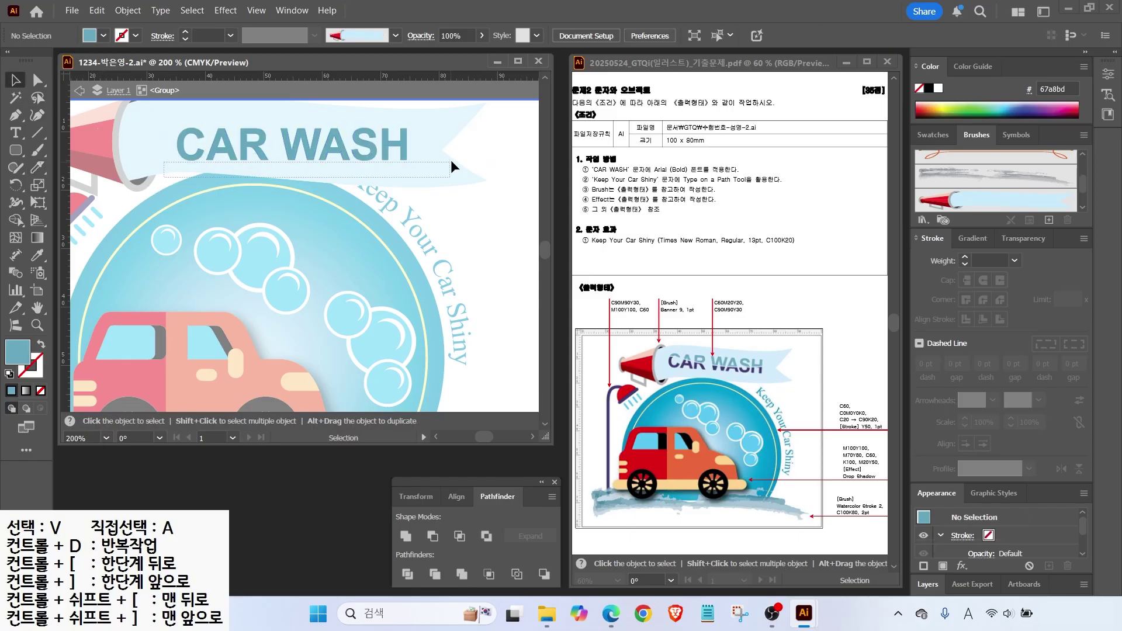
left_click_drag(462, 152, 222, 147)
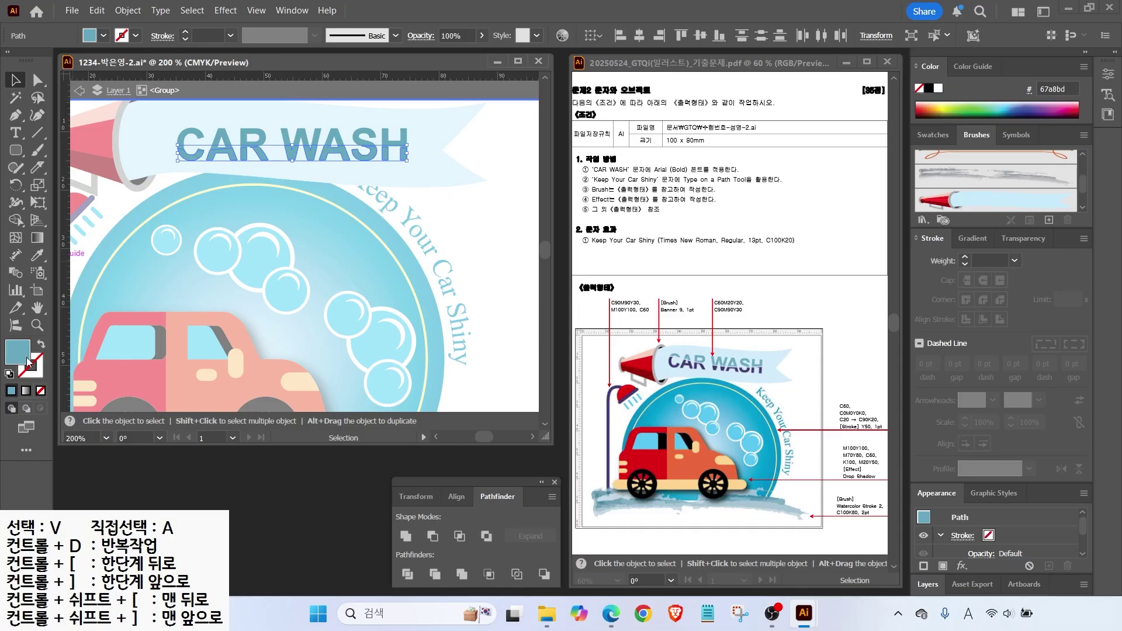
double_click(18, 352)
double_click(936, 482)
type("90")
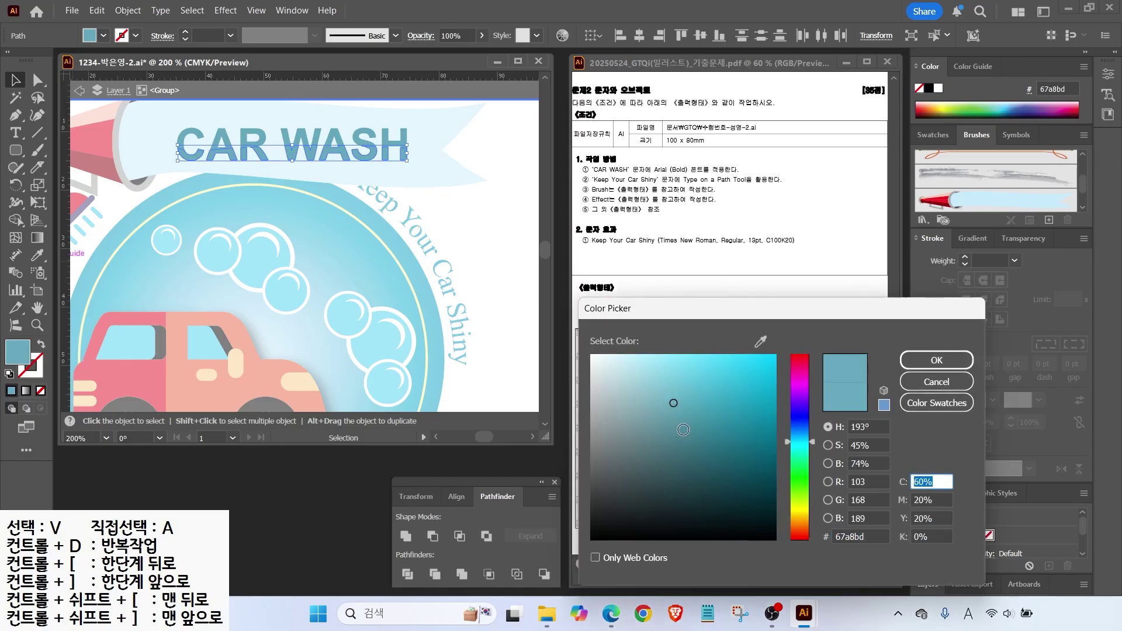
key("Tab")
type("90")
key("Tab")
type("30")
key("Return")
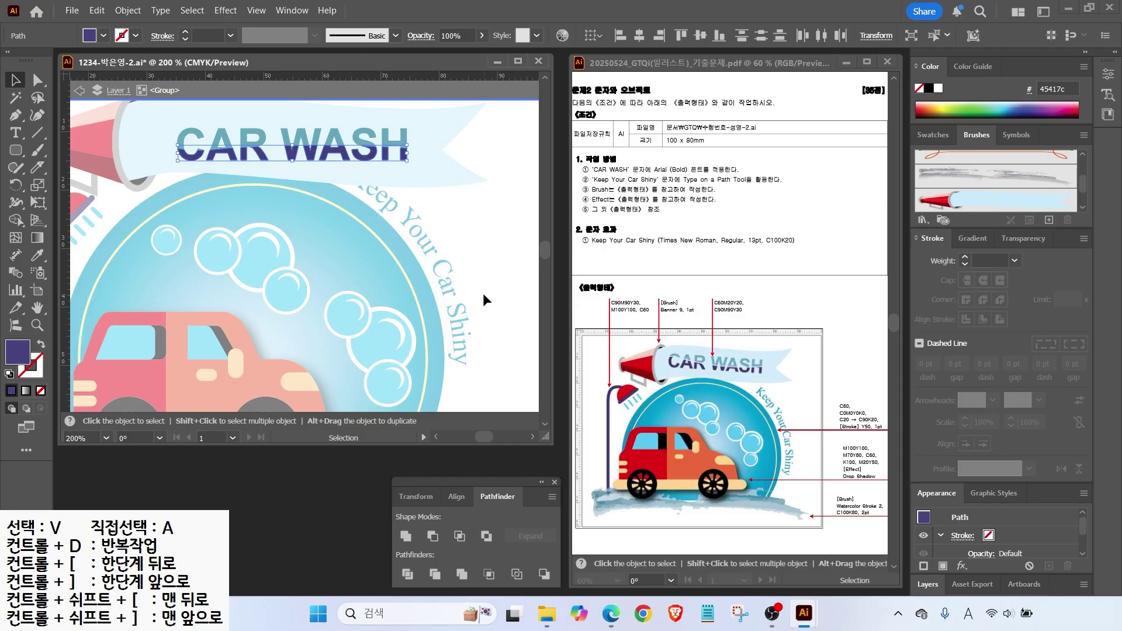
Nudge the purple half down slightly and exit isolation mode.
key("Down")
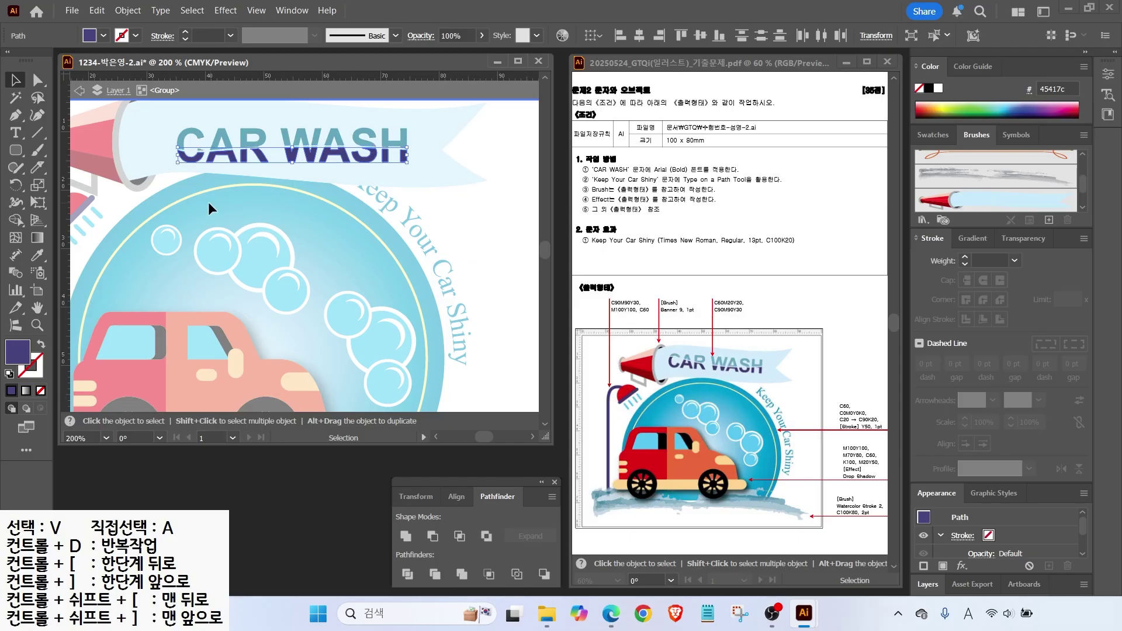
left_click(213, 202)
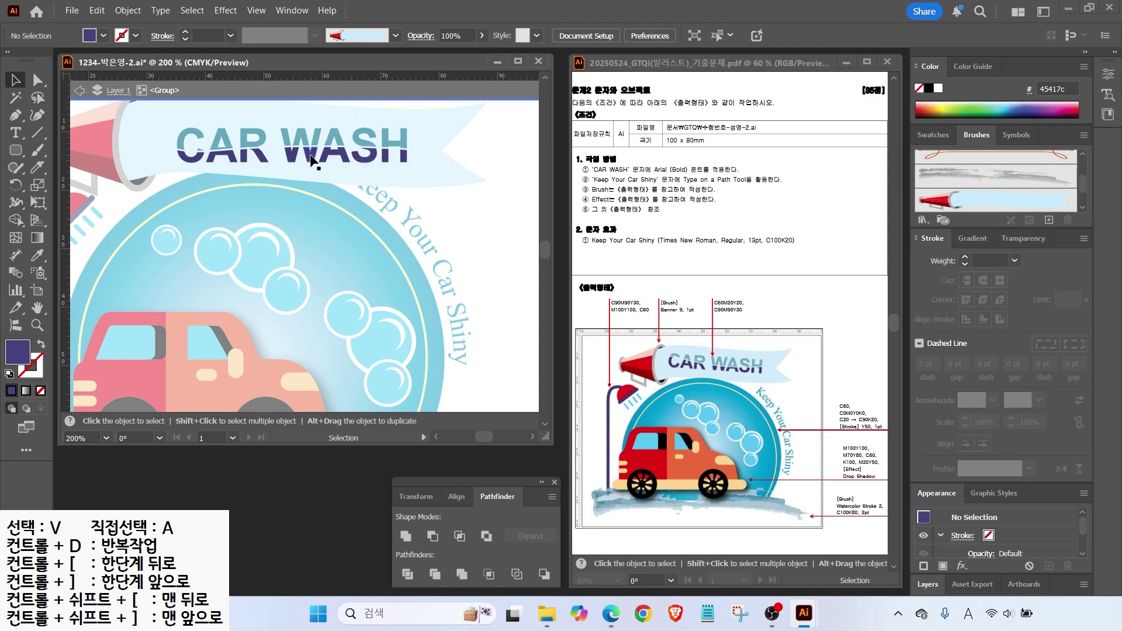
key("Escape")
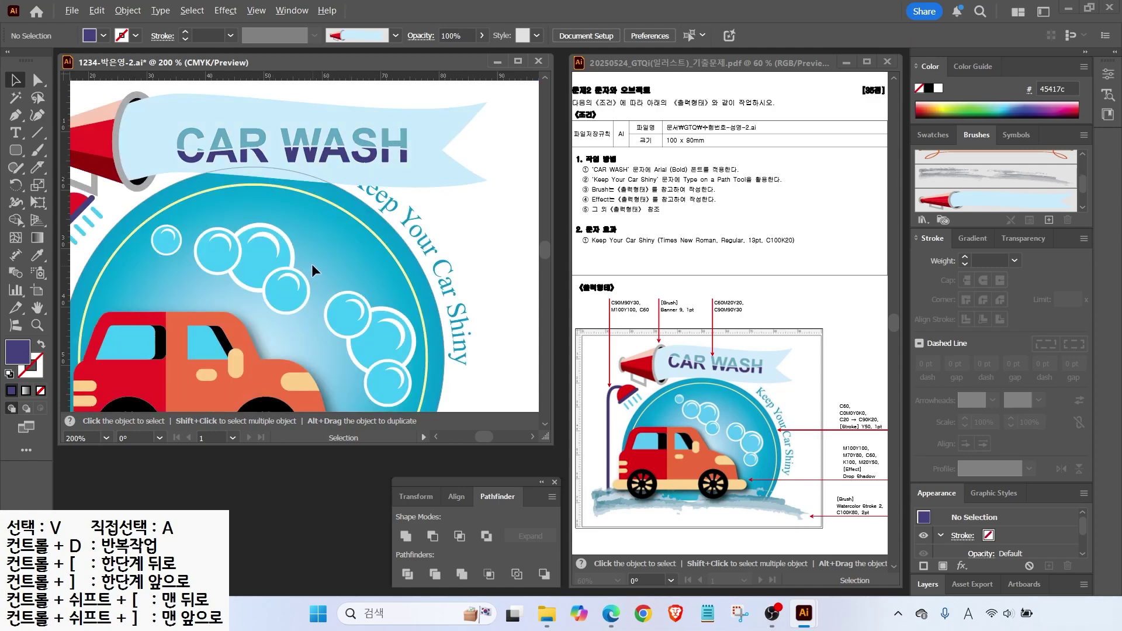
Unlock all artwork and move the badge with the car down slightly.
scroll(311, 264, "down", 1)
key("space")
left_click_drag(309, 255, 330, 180)
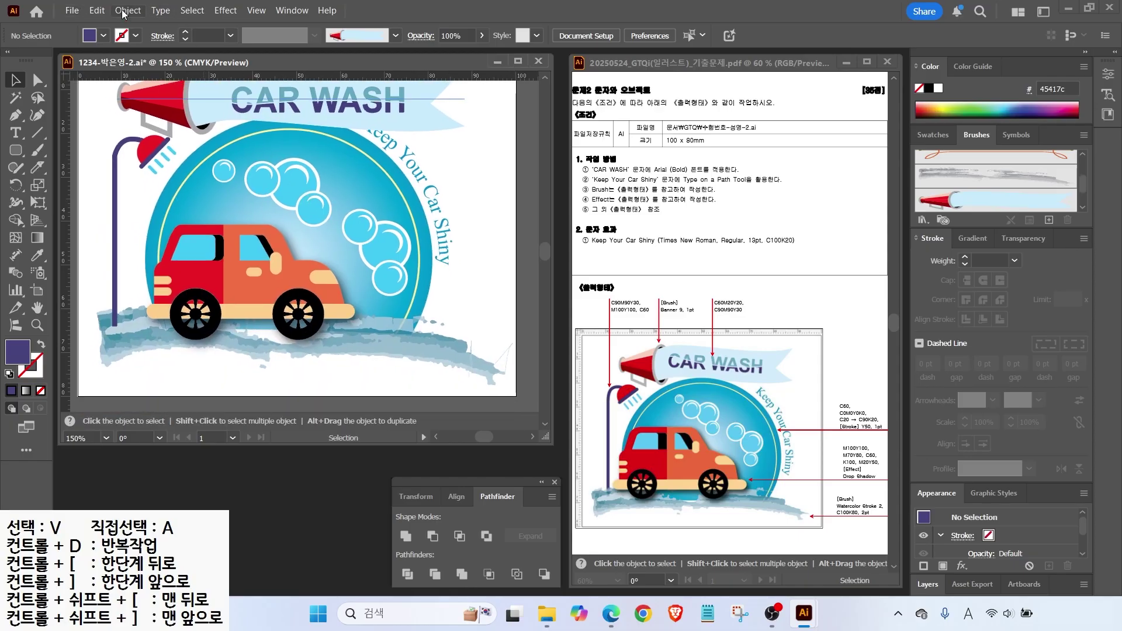
left_click(124, 10)
left_click(176, 165)
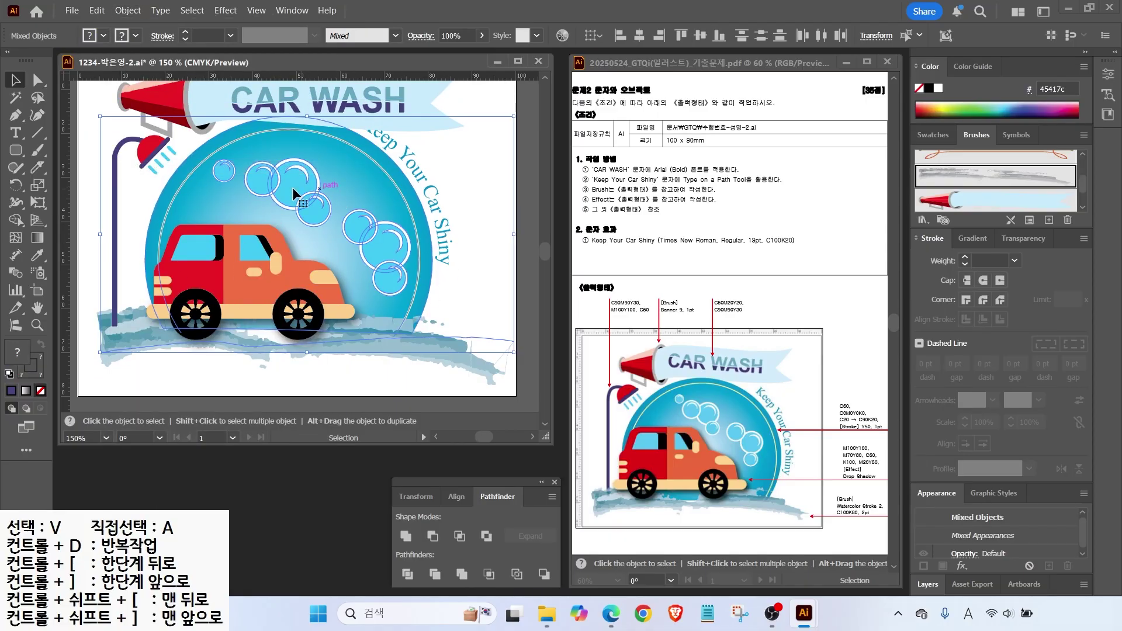
scroll(209, 178, "up", 1)
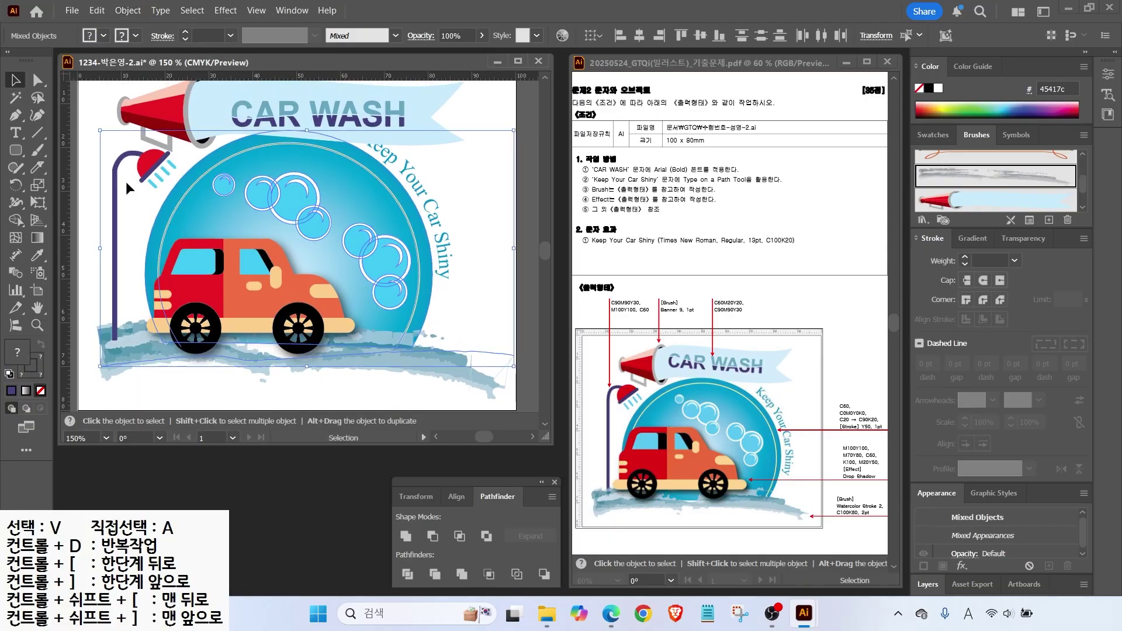
left_click(326, 251, "shift")
left_click_drag(326, 250, 328, 260)
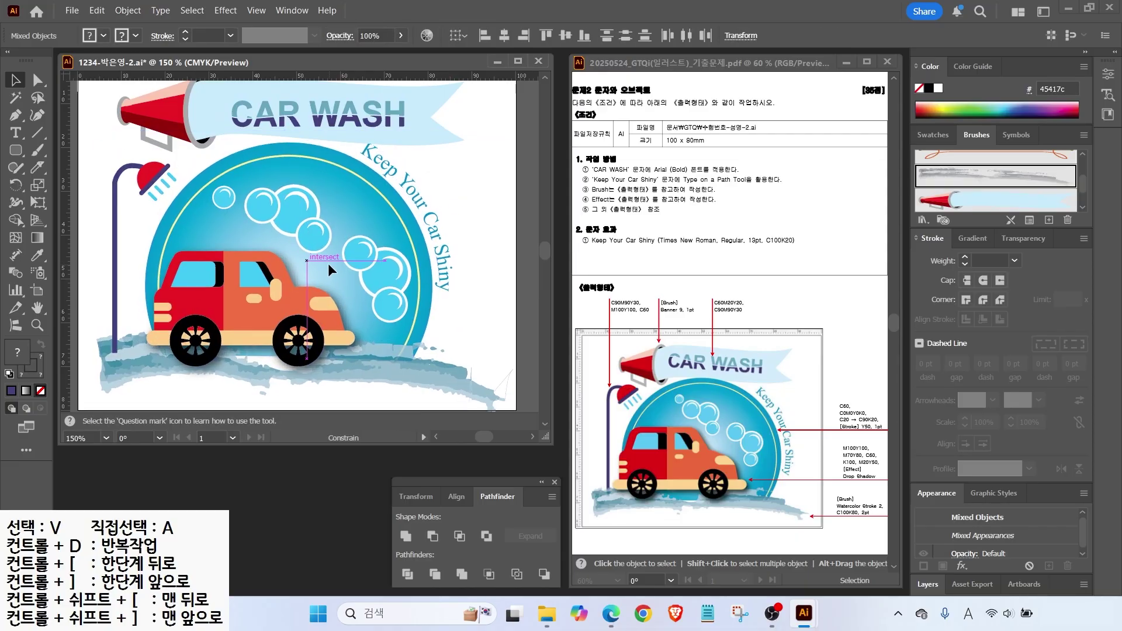
Widen the Keep Your Car Shiny path text slightly, undo a stray rotation, and fit the artboard.
key("ctrl+shift+a")
left_click(448, 217)
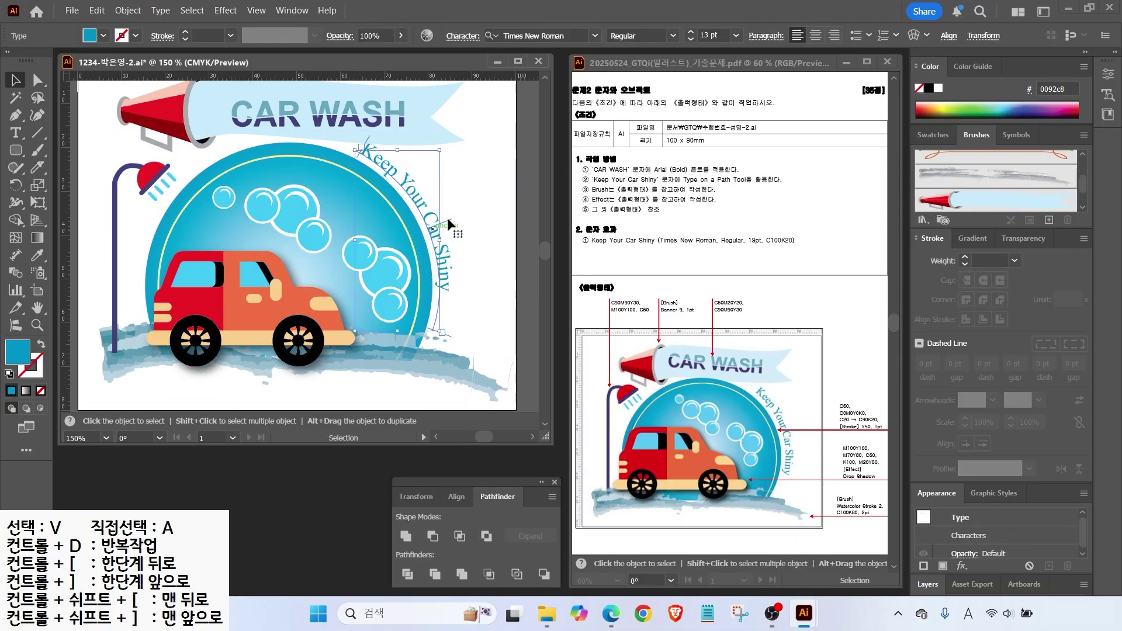
left_click_drag(443, 246, 443, 250)
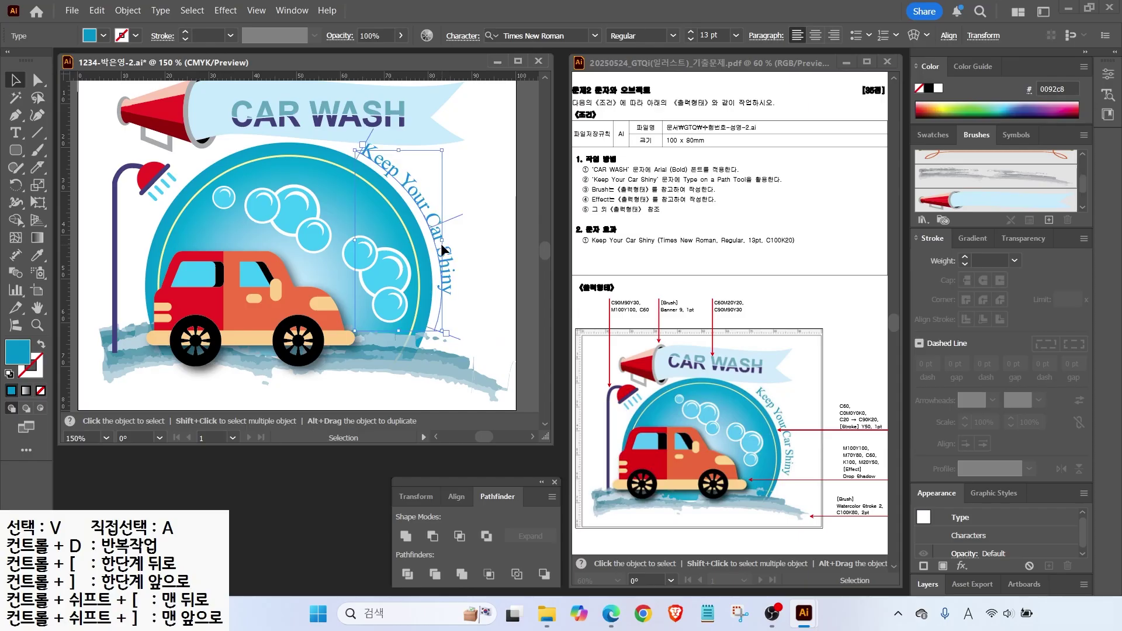
mouse_move(447, 151)
left_mouse_down()
mouse_move(464, 154)
mouse_move(457, 170)
left_mouse_up()
key("ctrl+z")
left_click(423, 205)
double_click(37, 308)
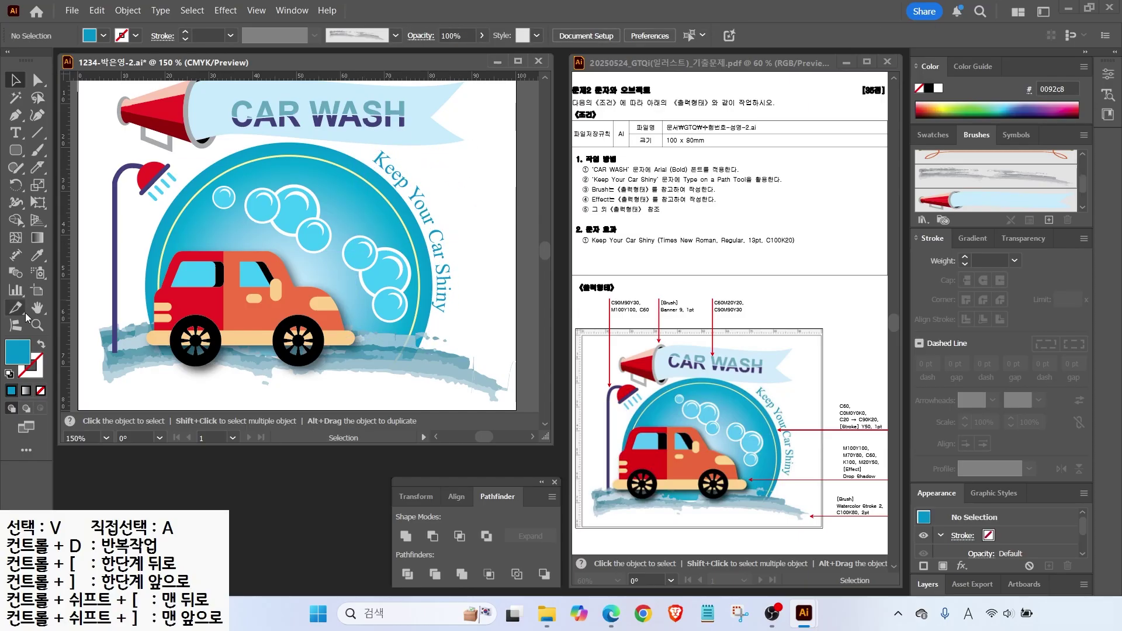
left_click(22, 80)
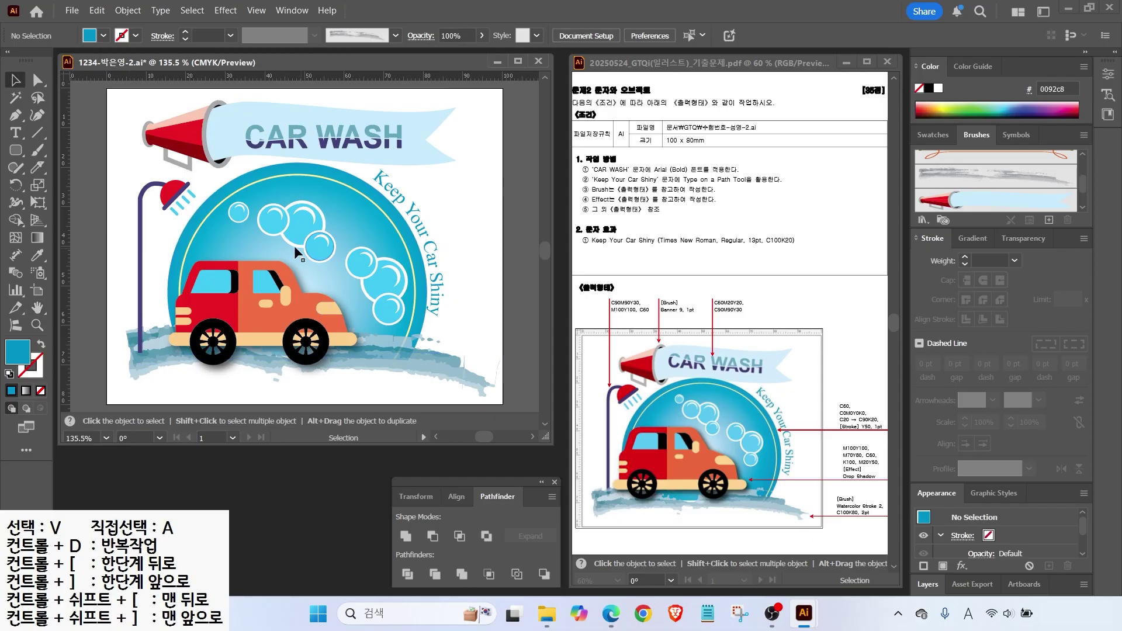
Save As over the existing .ai file with default options.
left_click(72, 11)
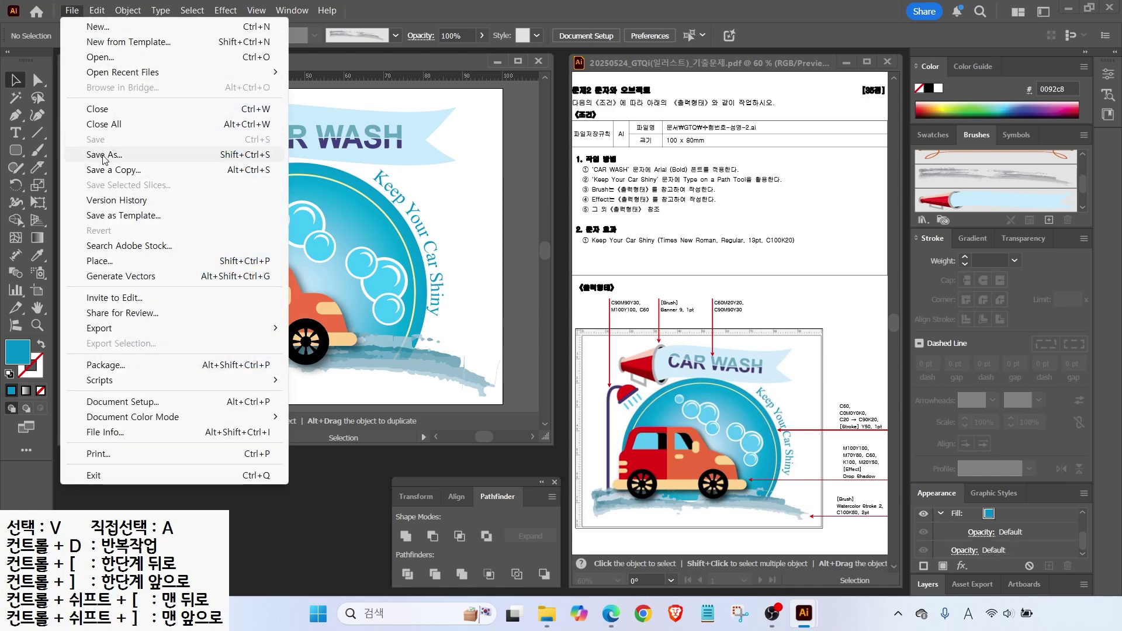
left_click(88, 157)
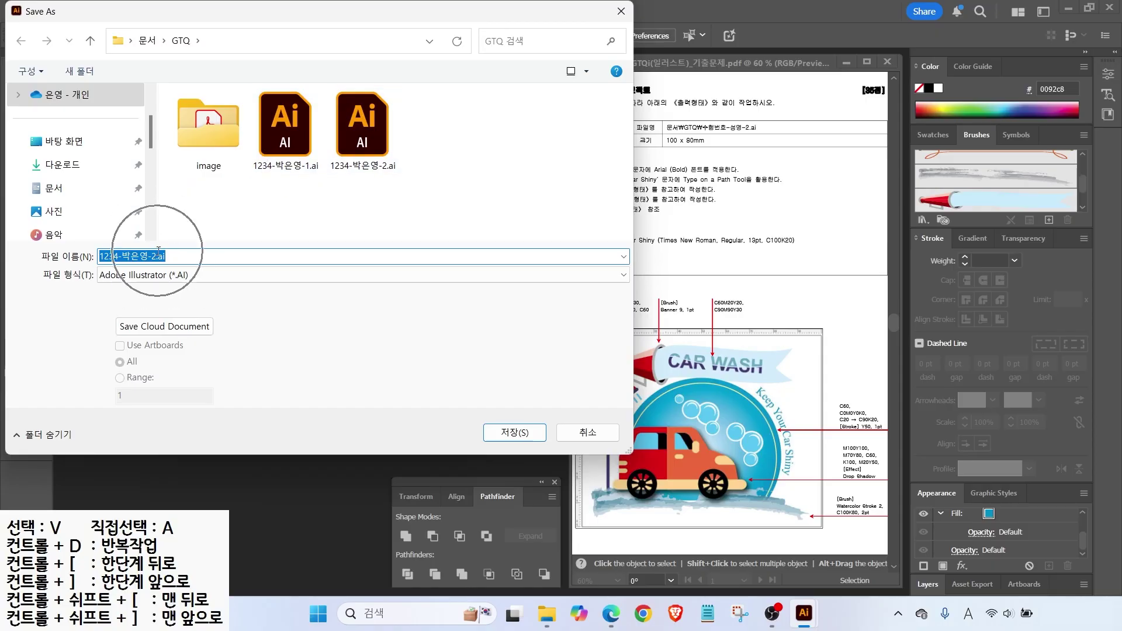
left_click(493, 430)
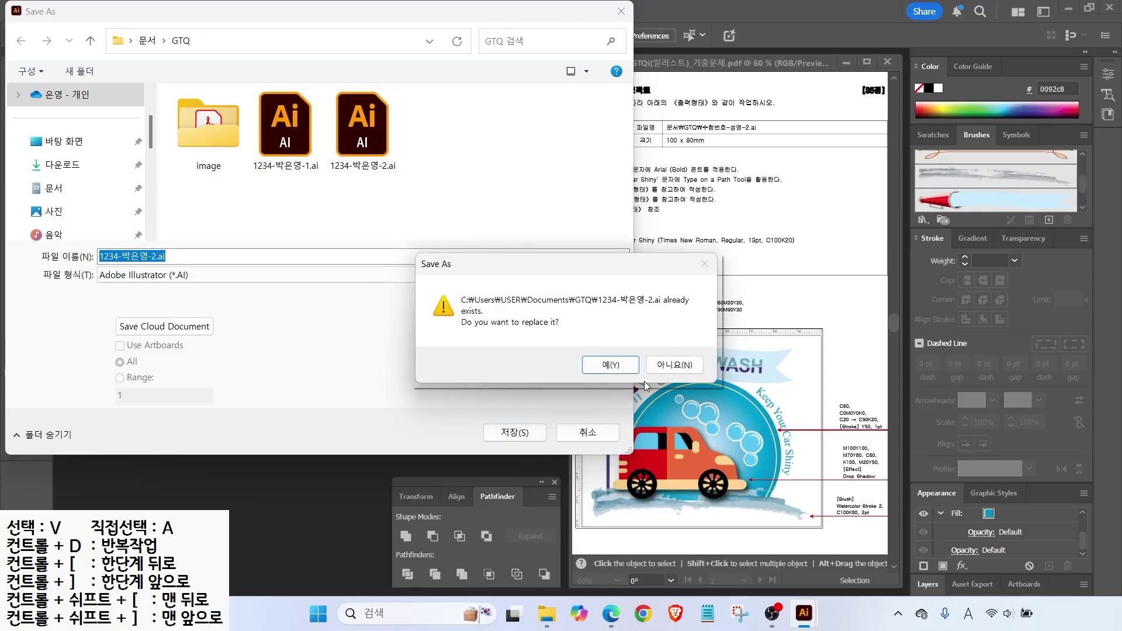
left_click(605, 364)
left_click(606, 512)
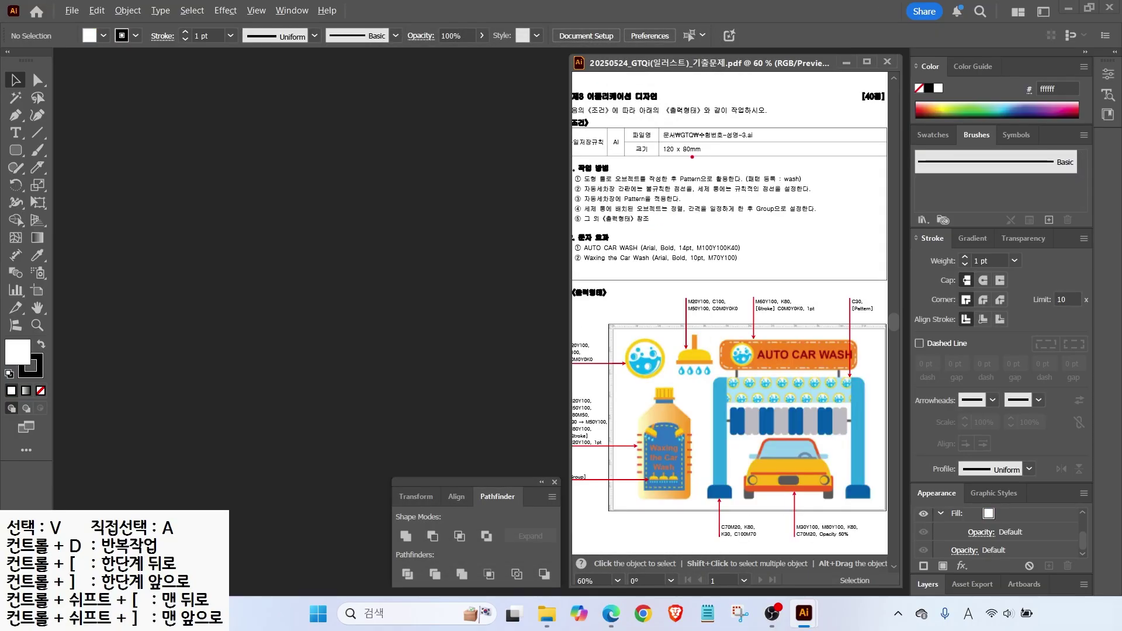
Mark the size requirements on the PDF and start a new document named '1234-박스-3'.
mouse_move(651, 121)
left_mouse_down()
mouse_move(772, 167)
mouse_move(777, 158)
left_mouse_up()
left_click_drag(744, 198, 710, 161)
left_click(72, 10)
left_click(67, 25)
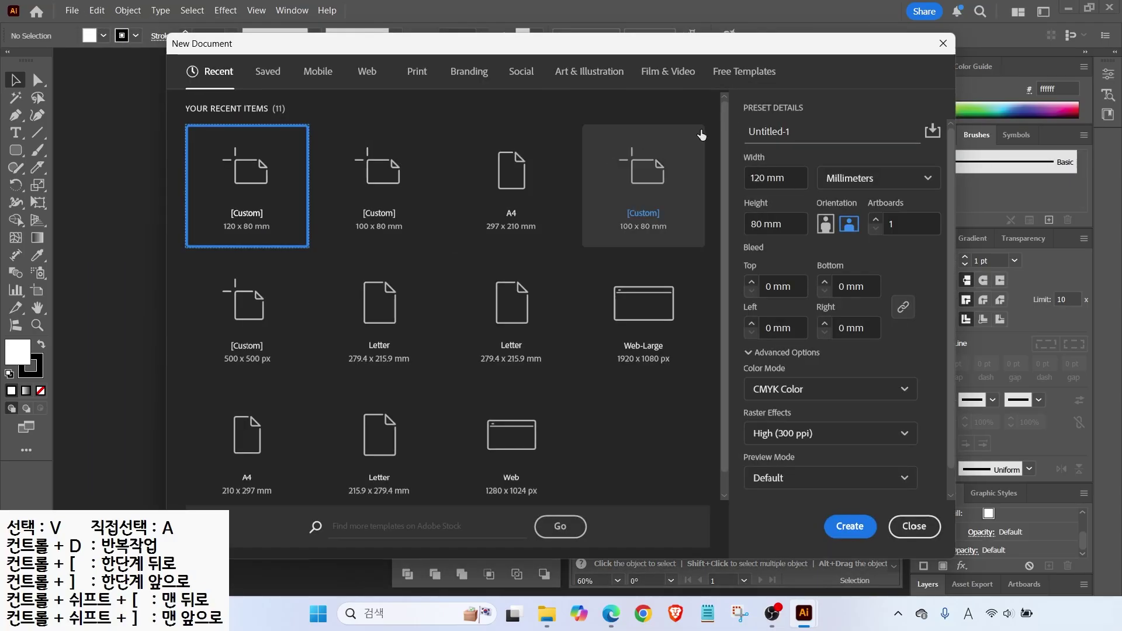
left_click(784, 131)
type("123")
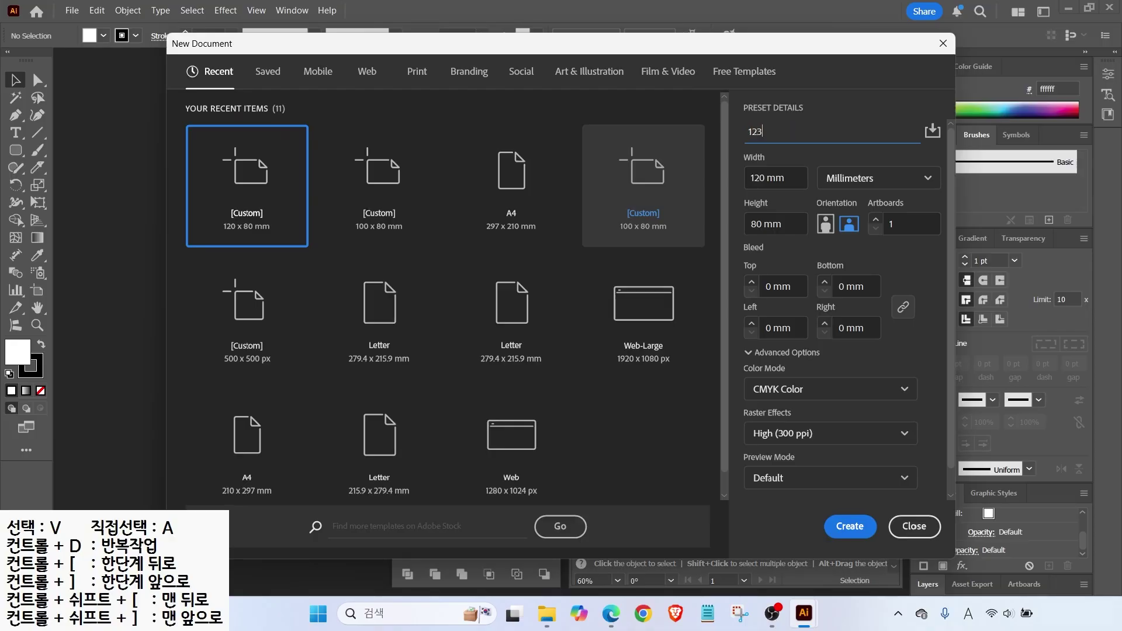
type("4-박스")
key("Tab")
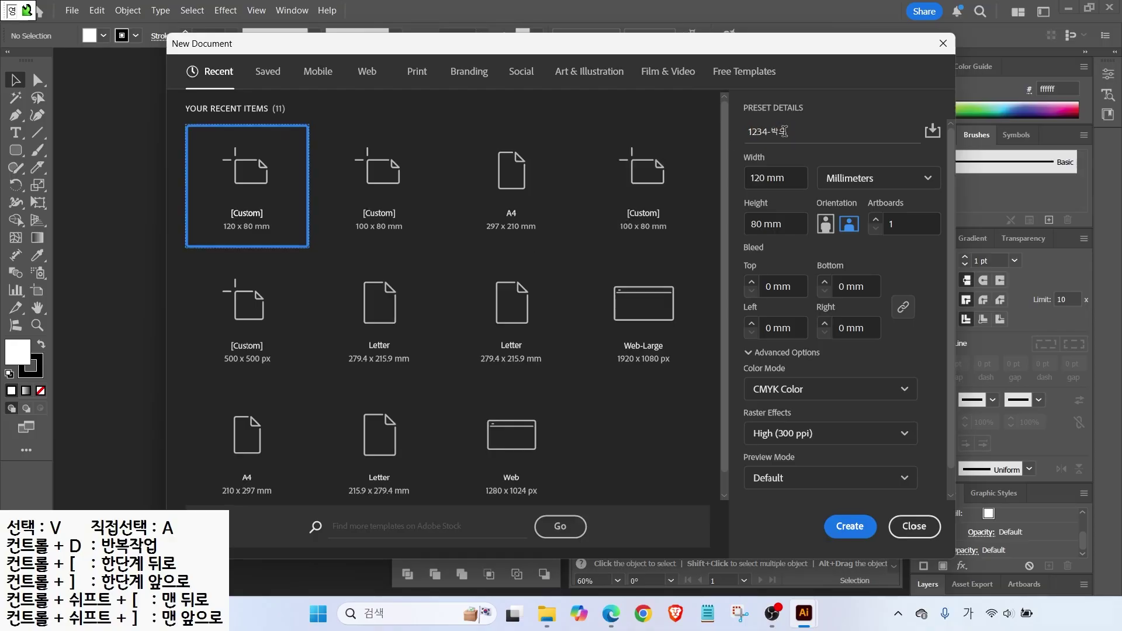
left_click(781, 131)
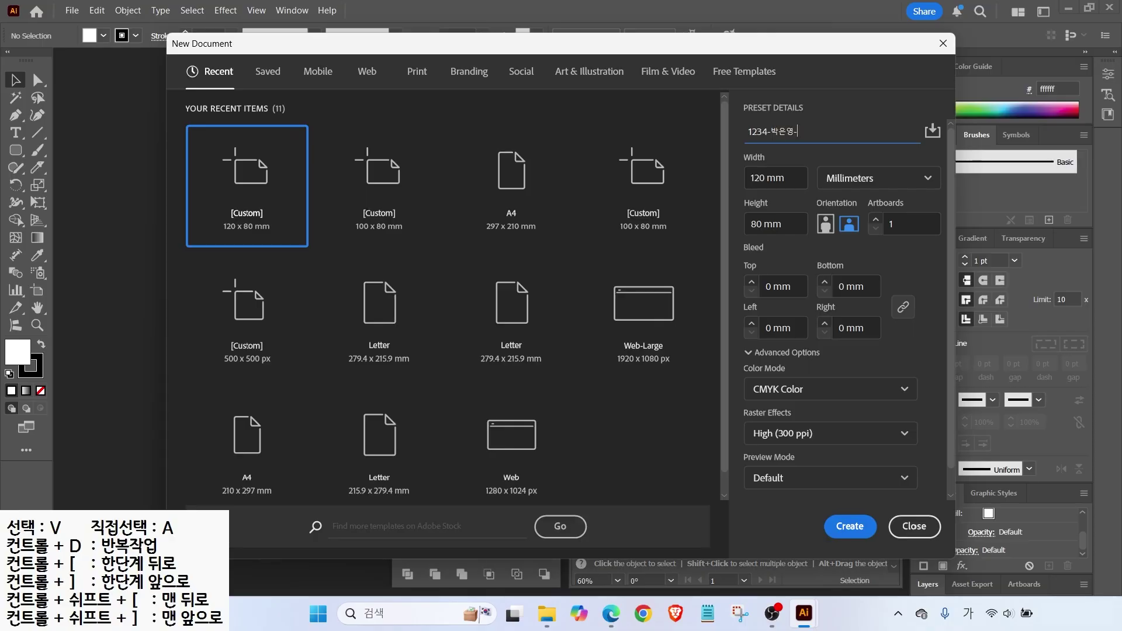
type("-3")
Set the document to 120 mm wide by 80 mm high and create it.
left_click_drag(788, 179, 749, 185)
left_click_drag(788, 226, 738, 223)
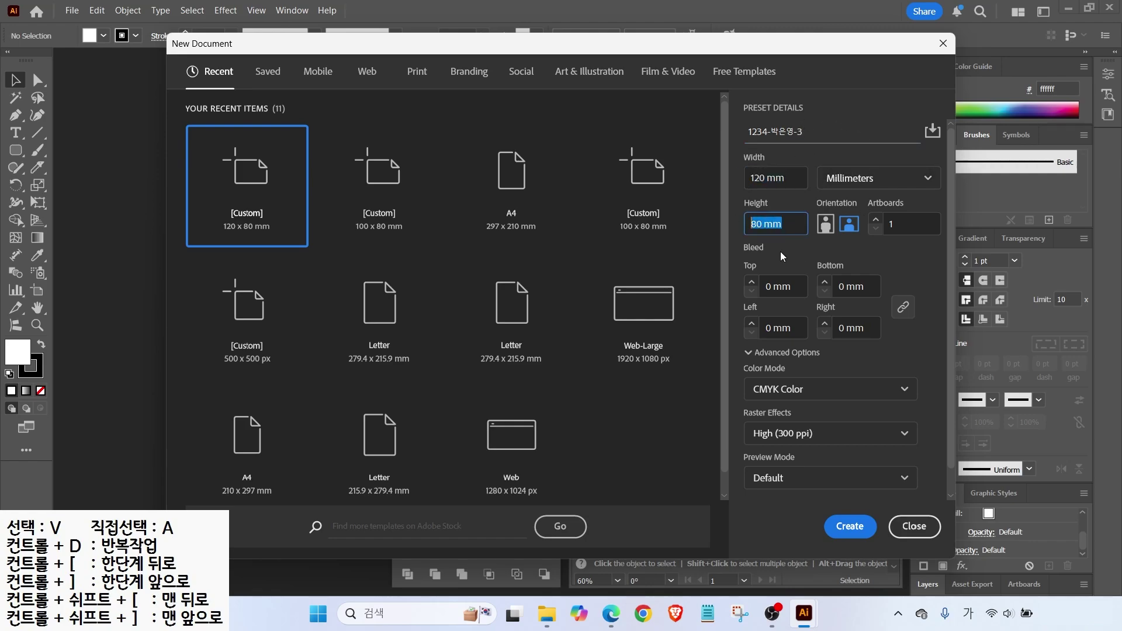
left_click(849, 526)
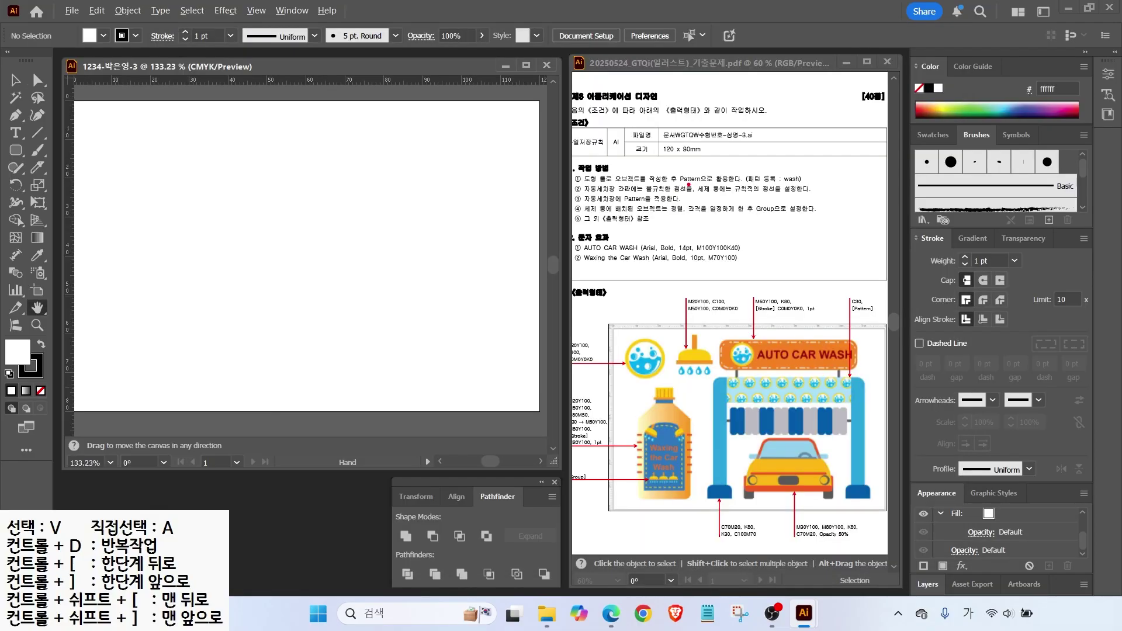
Drag a vertical and a horizontal guide onto the artboard.
left_click_drag(746, 188, 809, 186)
left_click_drag(672, 368, 617, 375)
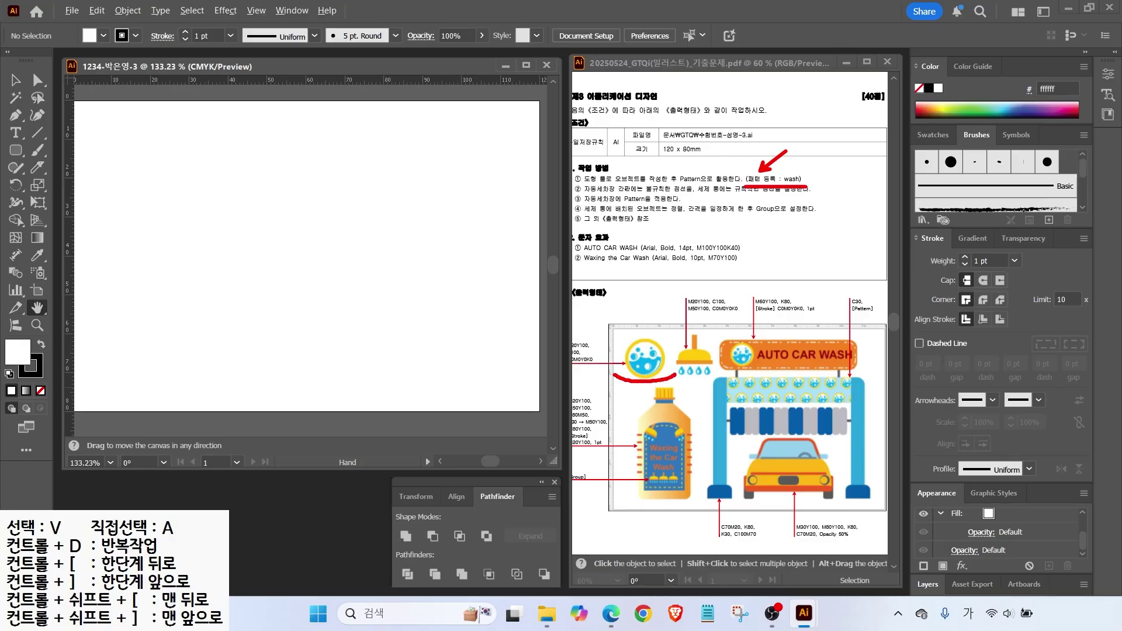
key("Escape")
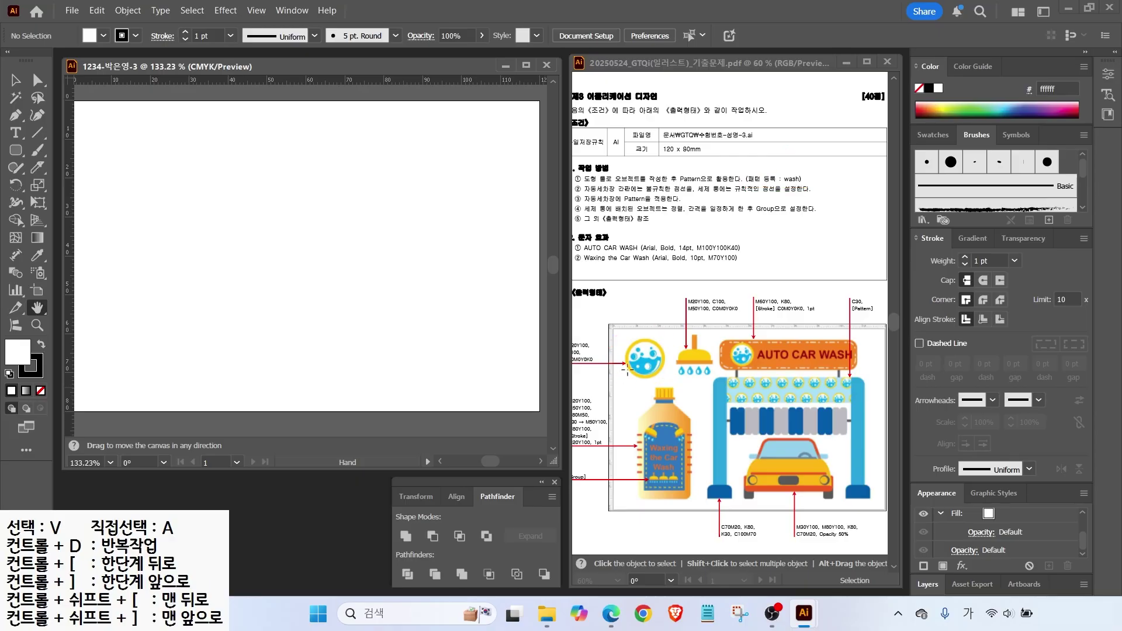
key("space")
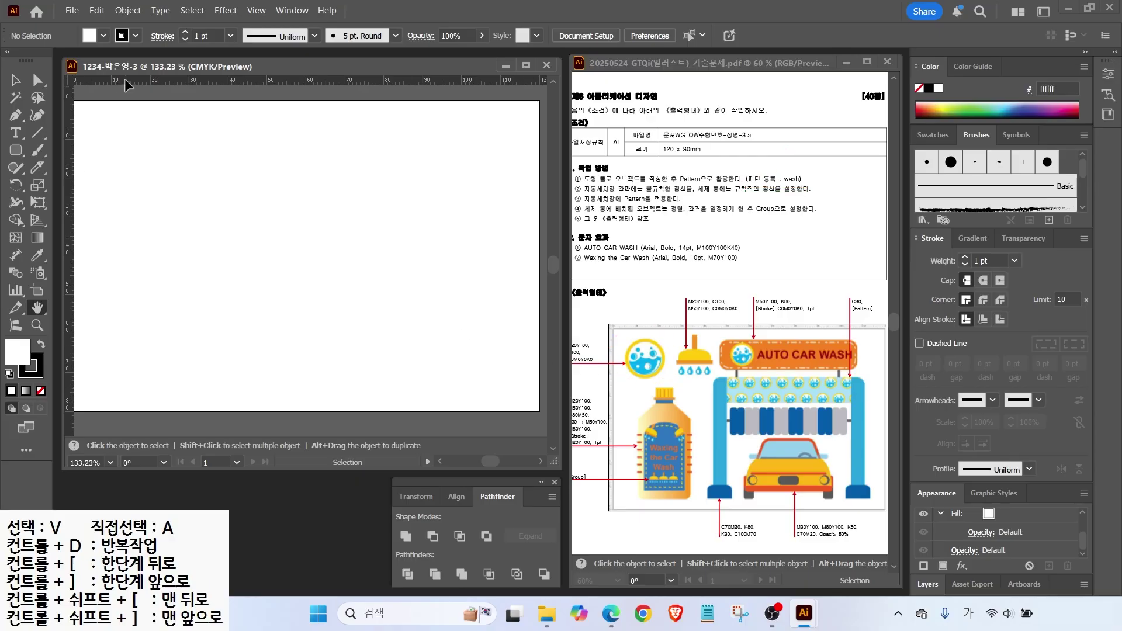
left_click_drag(69, 175, 164, 175)
mouse_move(120, 84)
left_mouse_down()
mouse_move(117, 182)
mouse_move(188, 268)
left_mouse_up()
scroll(93, 156, "up", 3)
Create a new swatch group with a C0 M20 Y100 K0 yellow swatch and a cyan swatch.
left_click(933, 134)
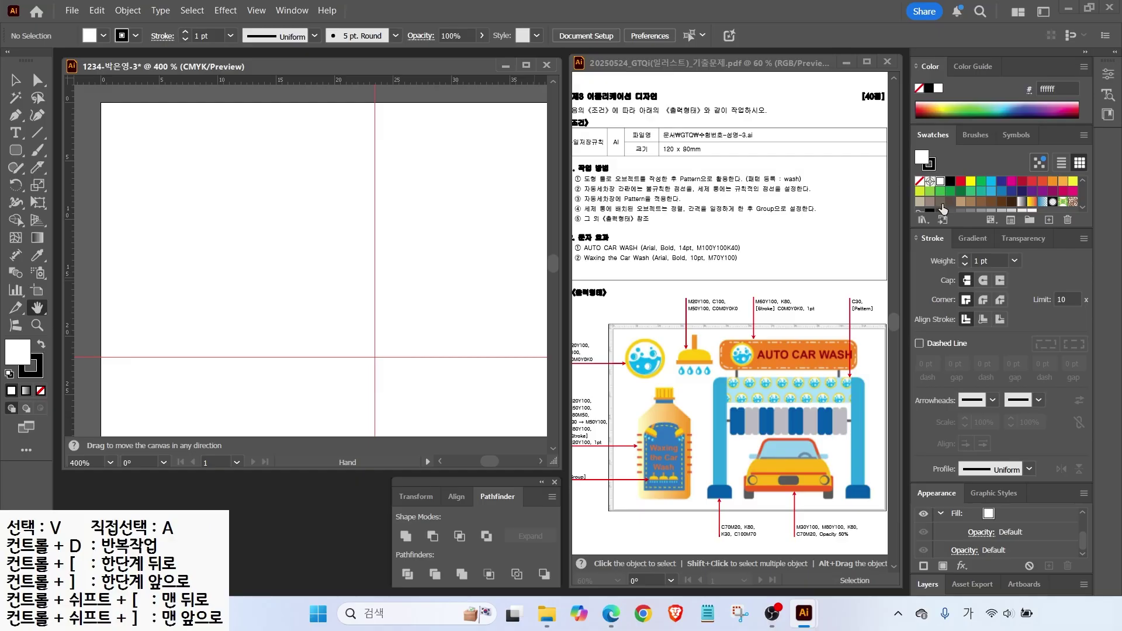
left_click(1030, 223)
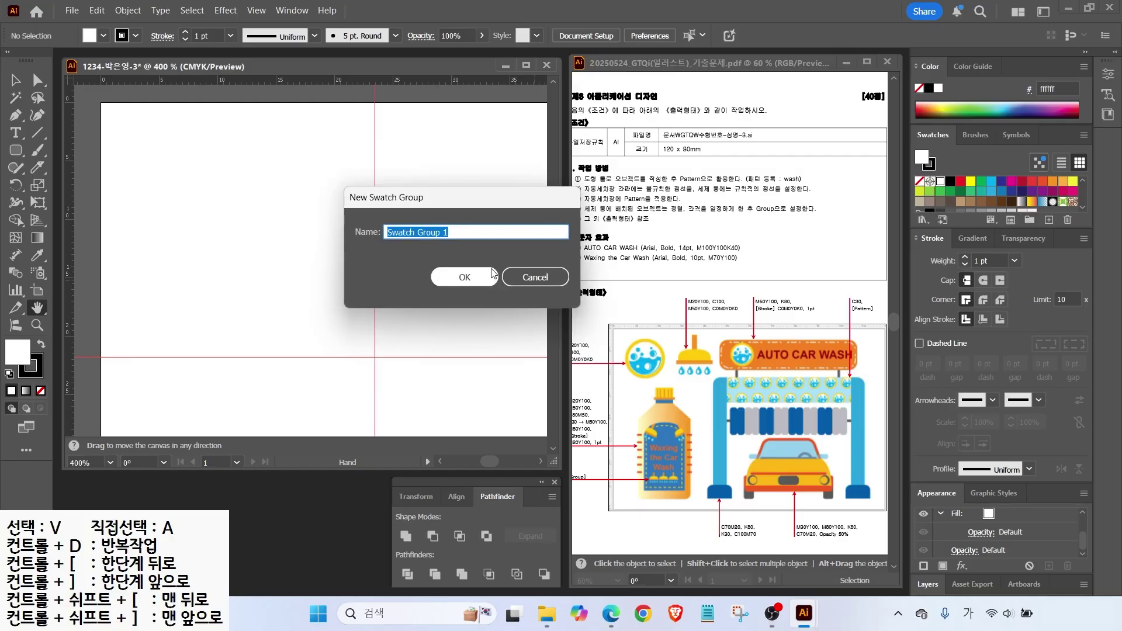
key("Return")
left_click(1049, 221)
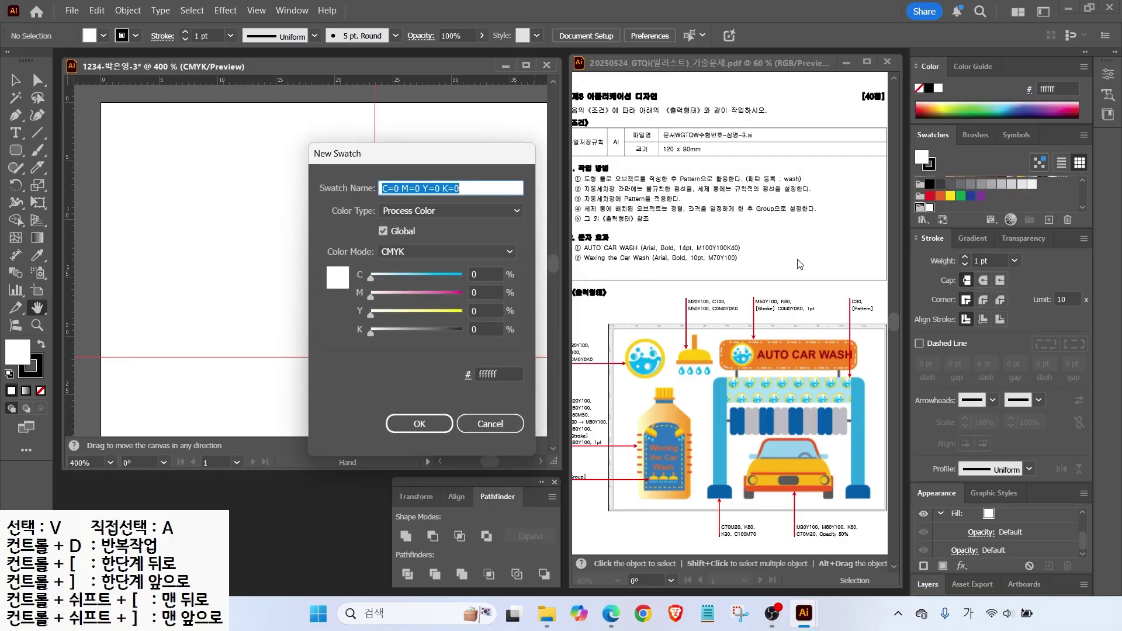
left_click(488, 281)
key("Tab")
type("20")
key("Tab")
type("100")
key("Return")
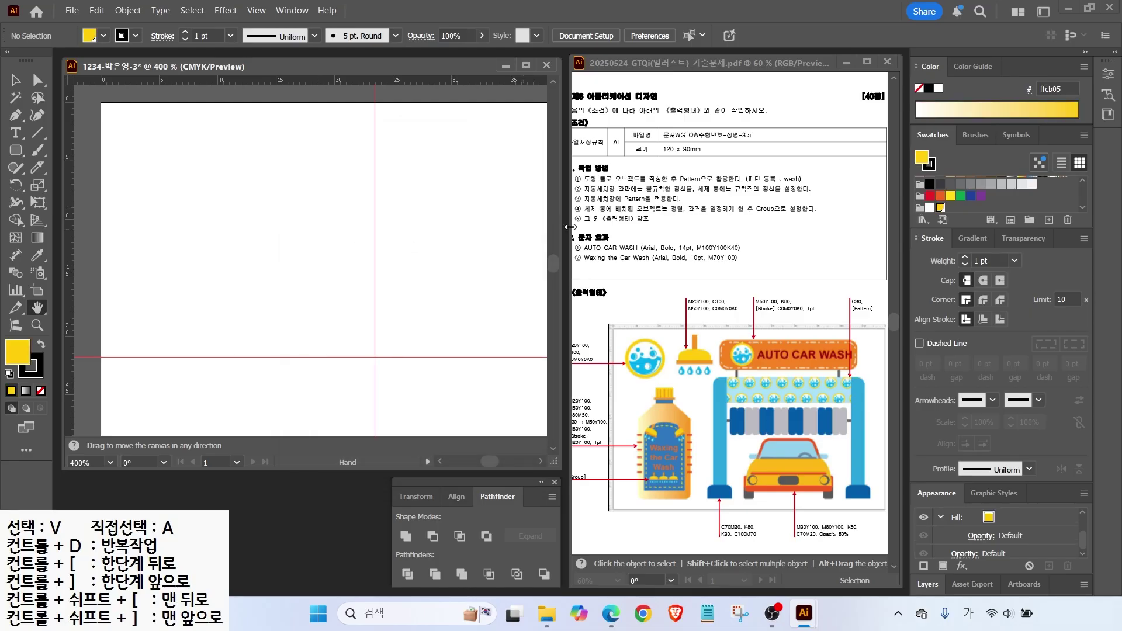
key("Return")
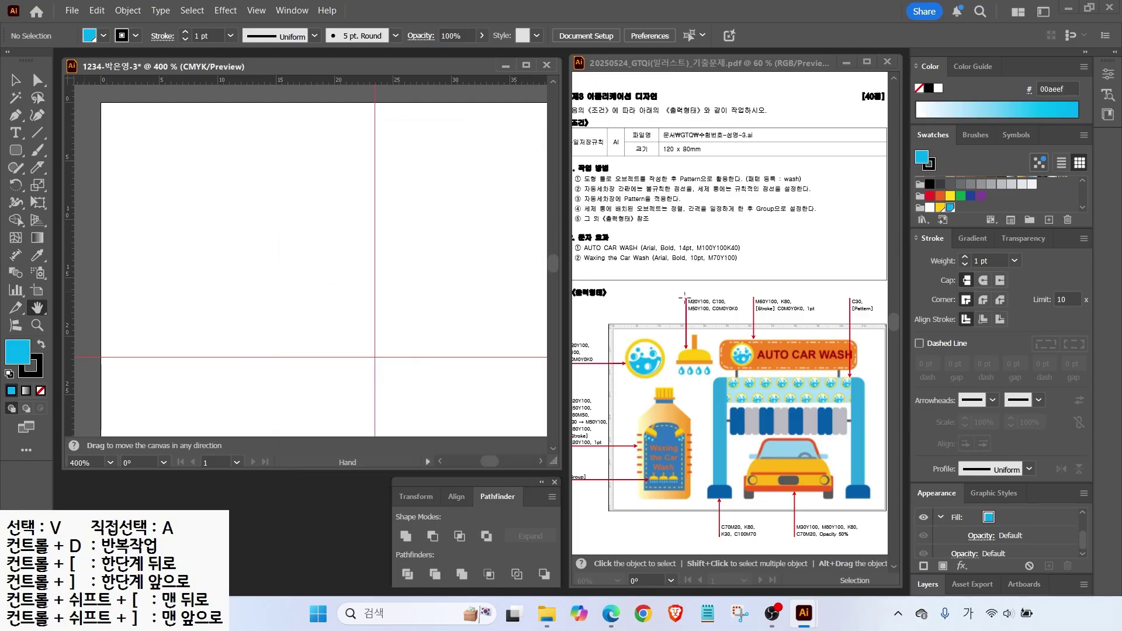
Draw a yellow circle with no stroke and scale it to the guides' intersection.
left_click(18, 152)
left_click_drag(18, 153, 41, 183)
left_click_drag(149, 128, 362, 342)
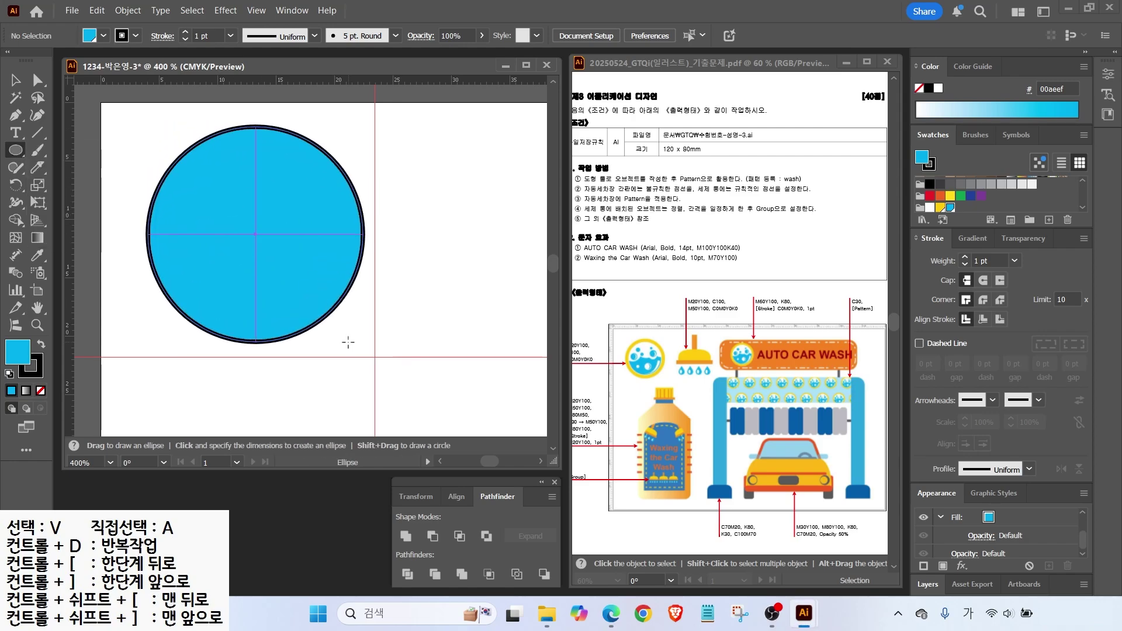
left_click(940, 208)
left_click(920, 184)
key("v")
left_click_drag(206, 217, 203, 210)
left_click_drag(360, 334, 371, 355)
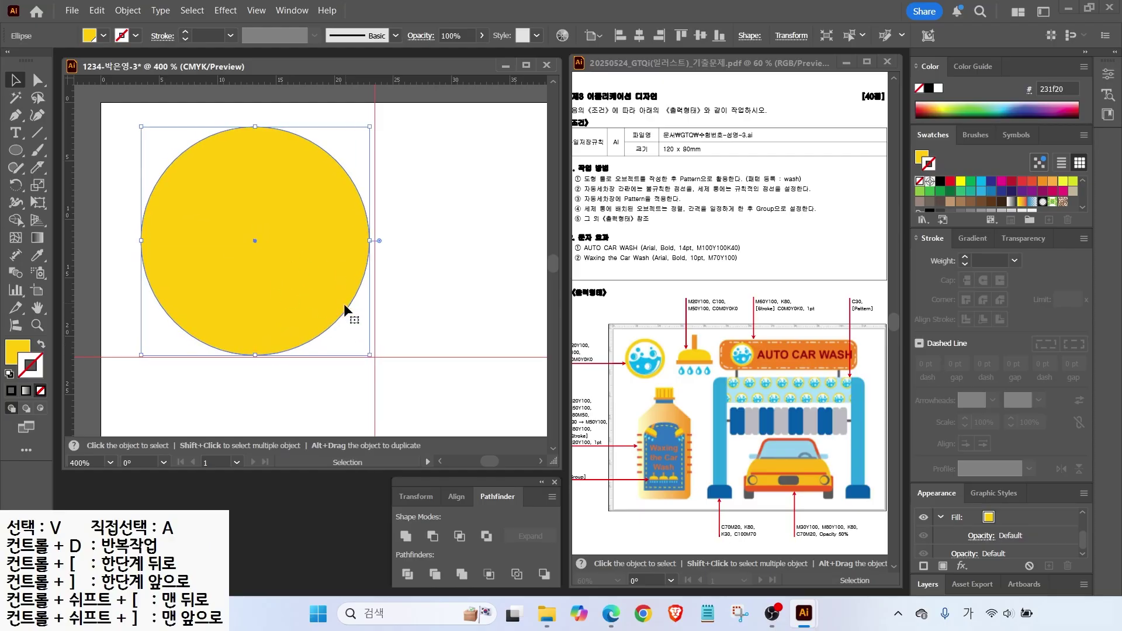
left_click(127, 10)
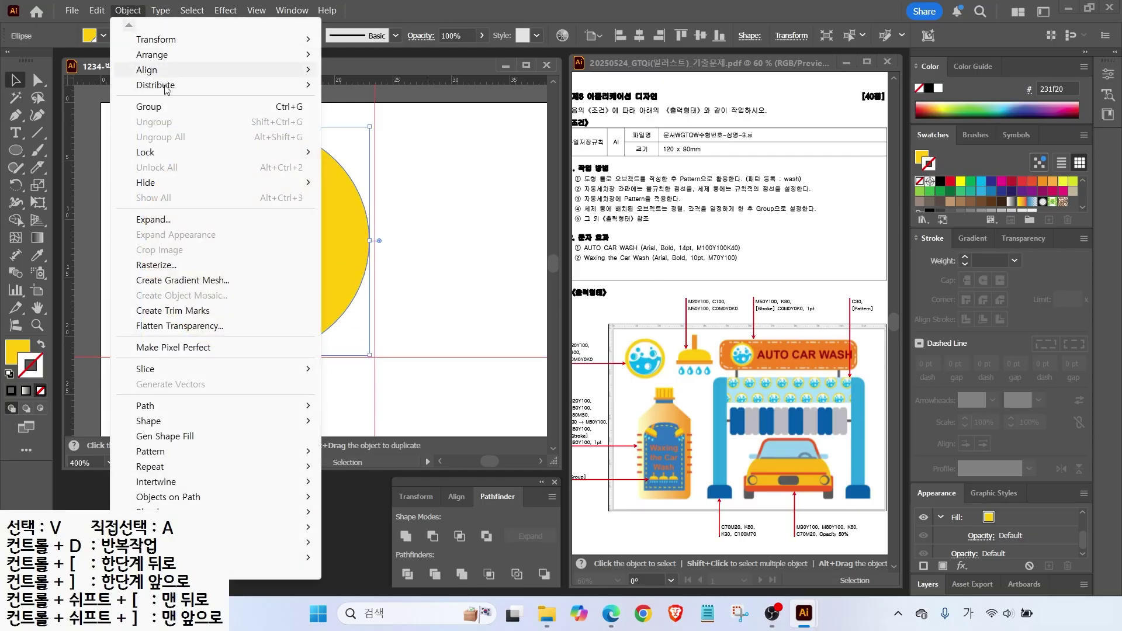
mouse_move(159, 407)
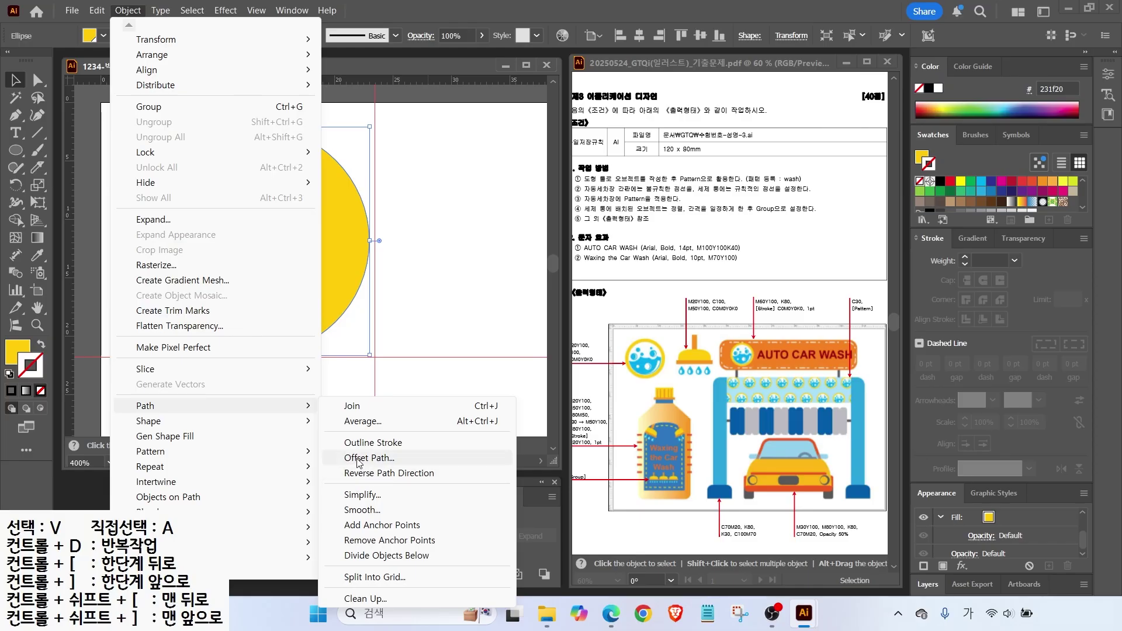
Offset the circle by -2 mm and fill the inset copy white.
left_click(362, 459)
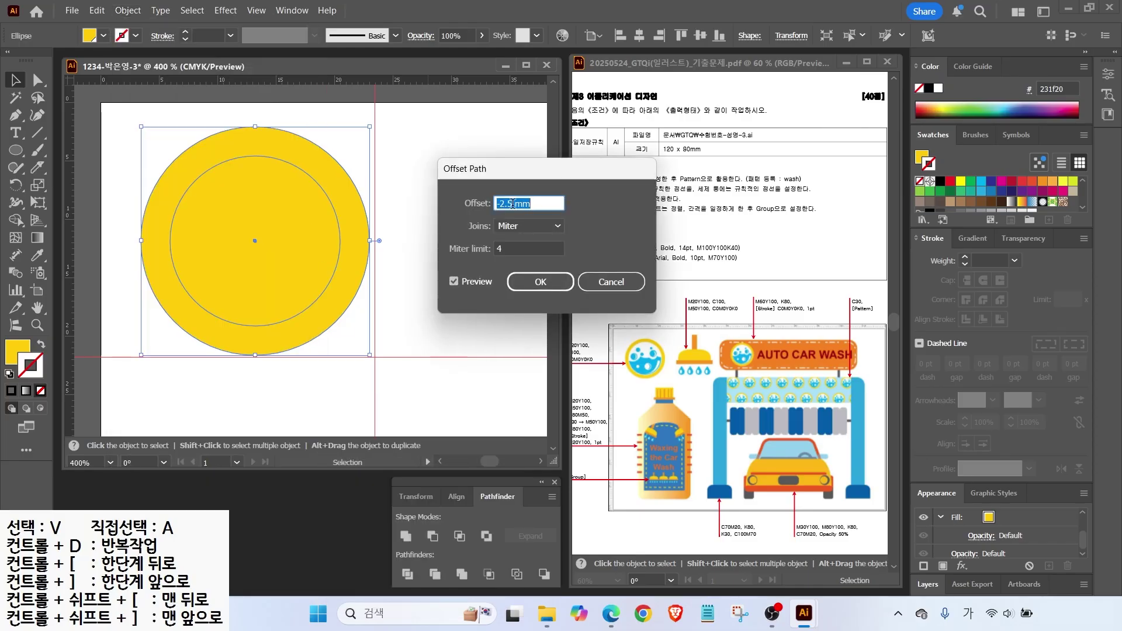
type("-2")
key("Return")
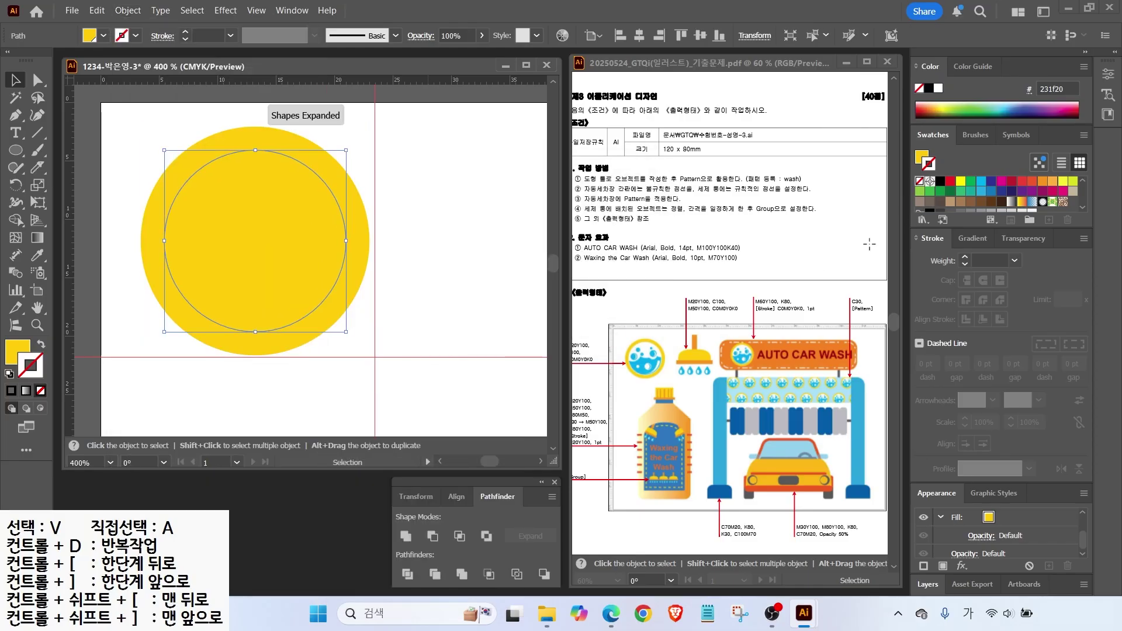
left_click(21, 349)
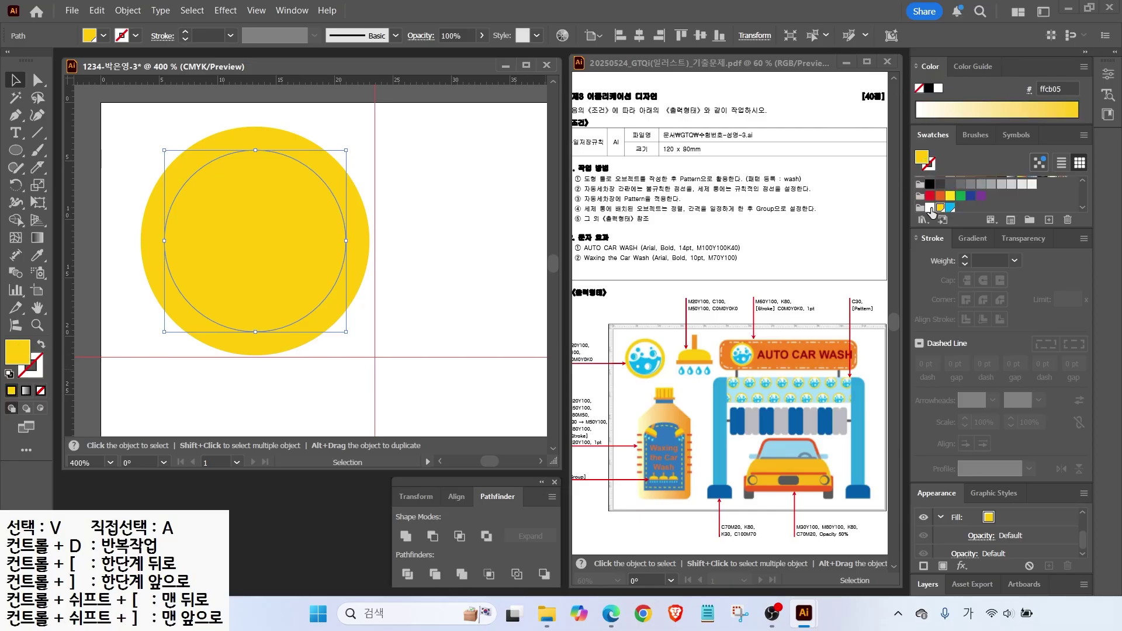
left_click(931, 209)
Offset again by -0.5 mm and fill the innermost circle cyan.
left_click(127, 10)
mouse_move(146, 406)
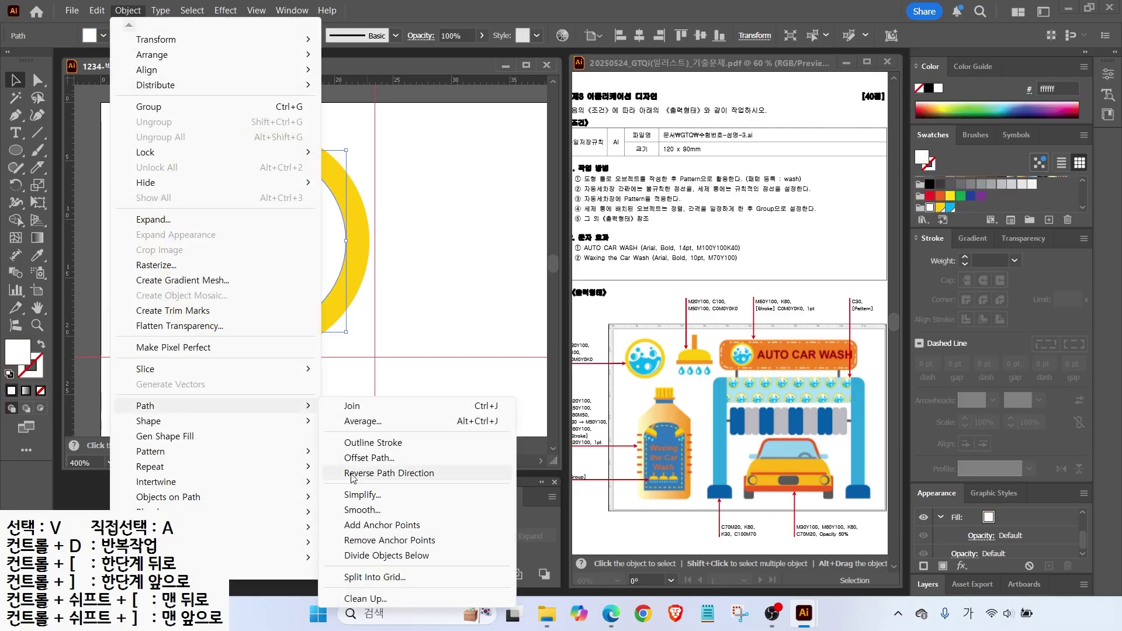
left_click(369, 458)
type("-0.5")
left_click(541, 282)
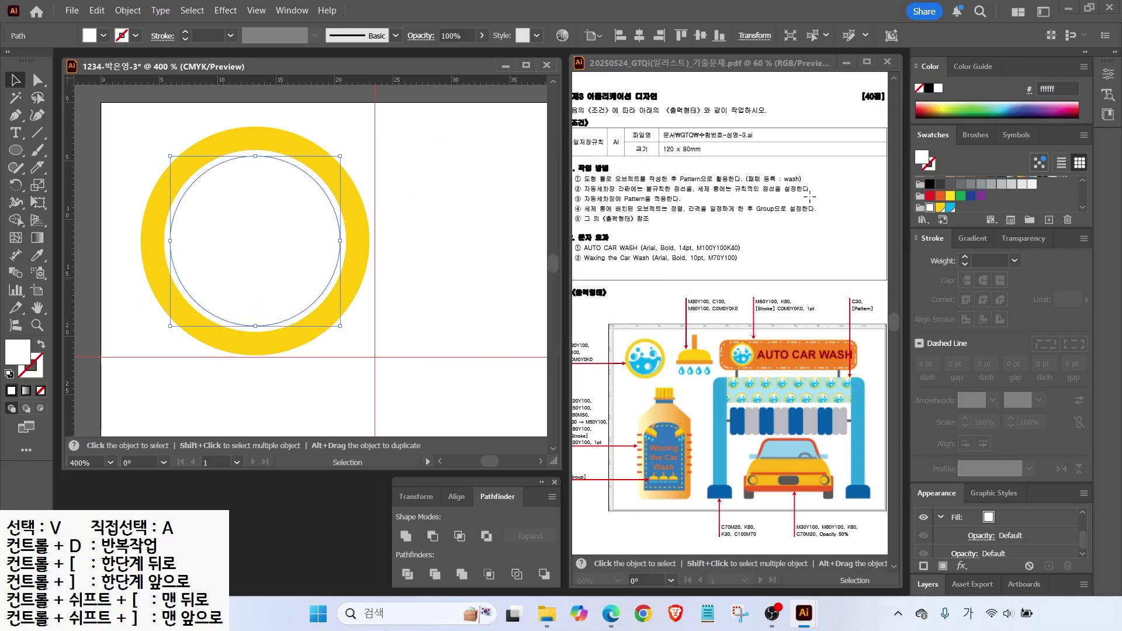
left_click(951, 208)
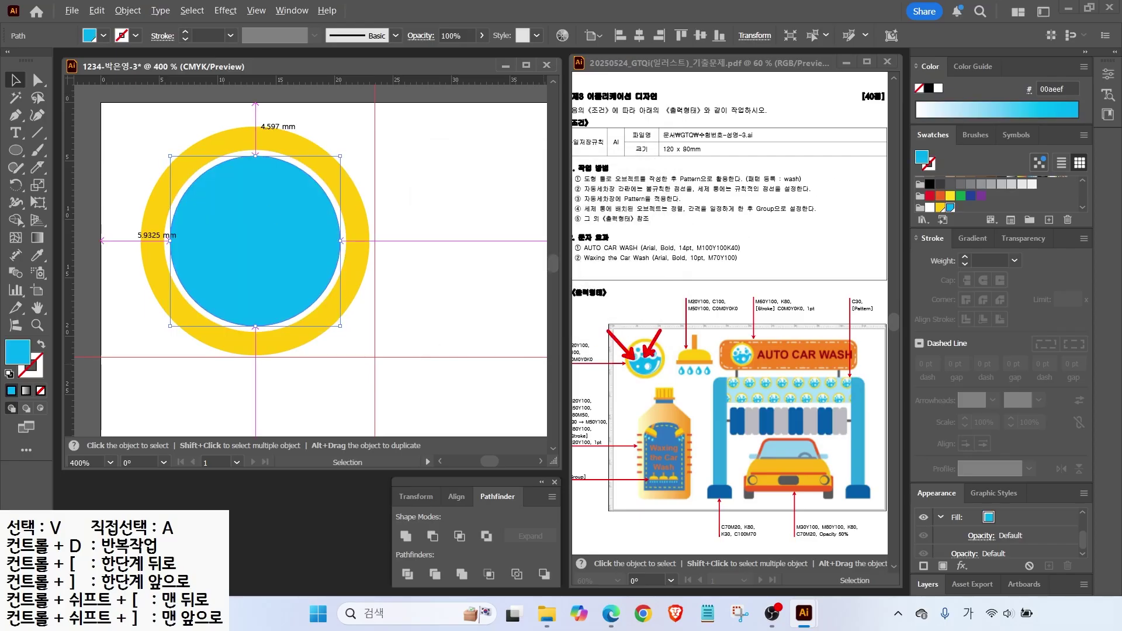
Erase three round bites and the top of the cyan disc, leaving a wavy waterline.
left_click(37, 167)
key("shift+e")
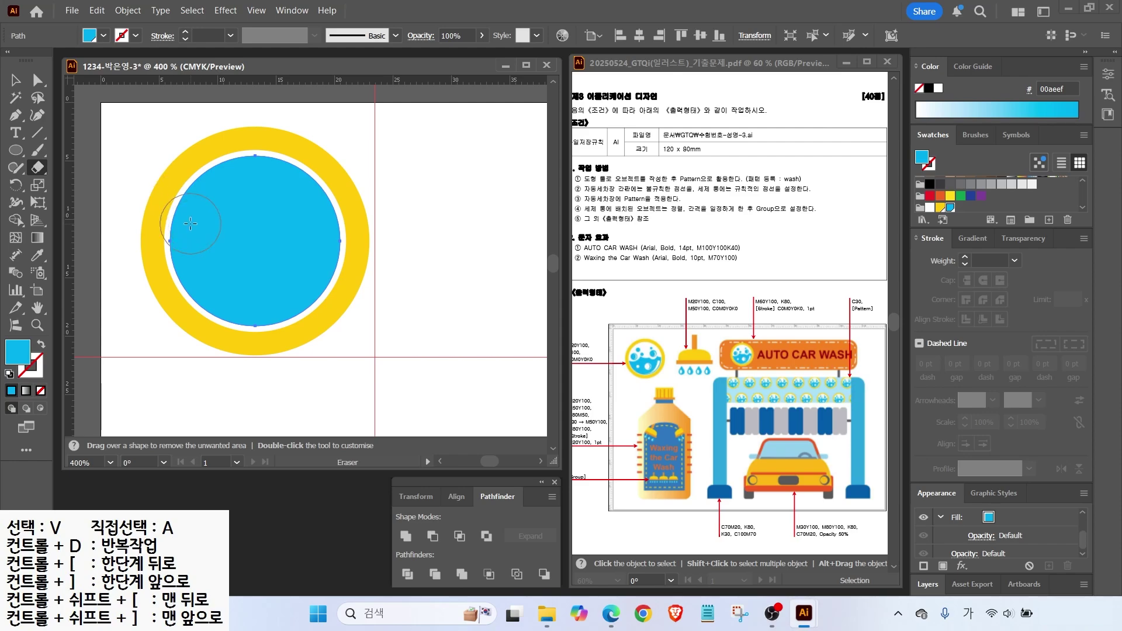
mouse_move(271, 184)
left_mouse_down()
mouse_move(242, 215)
mouse_move(283, 237)
left_mouse_up()
mouse_move(341, 163)
left_mouse_down()
mouse_move(304, 266)
mouse_move(409, 174)
mouse_move(403, 228)
left_mouse_up()
left_click(189, 224)
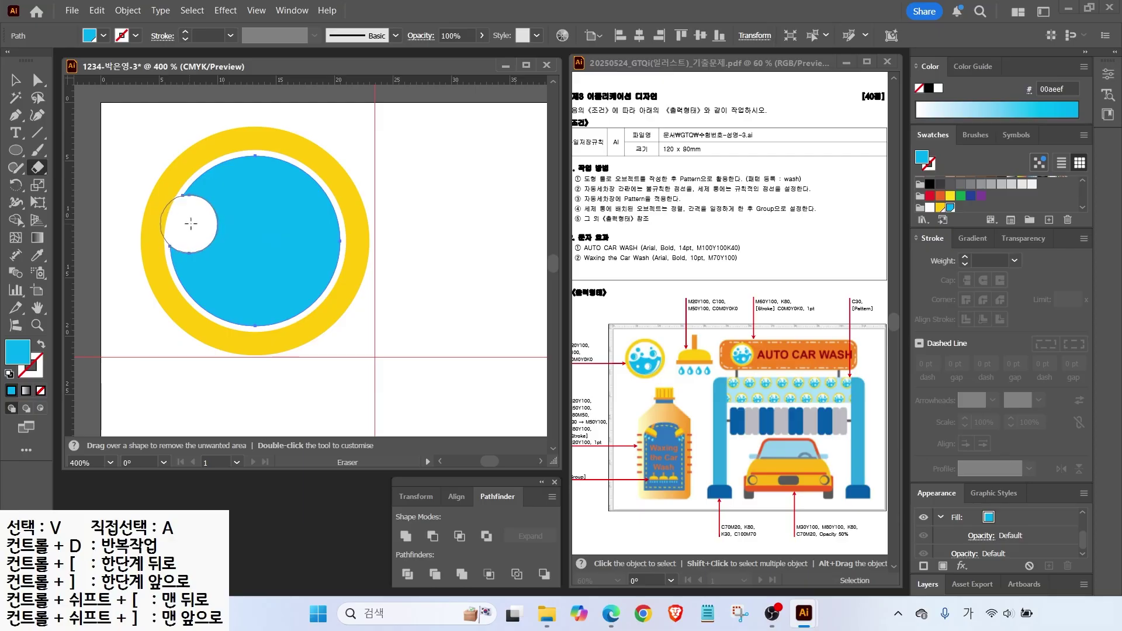
left_click(236, 208)
left_click(277, 225)
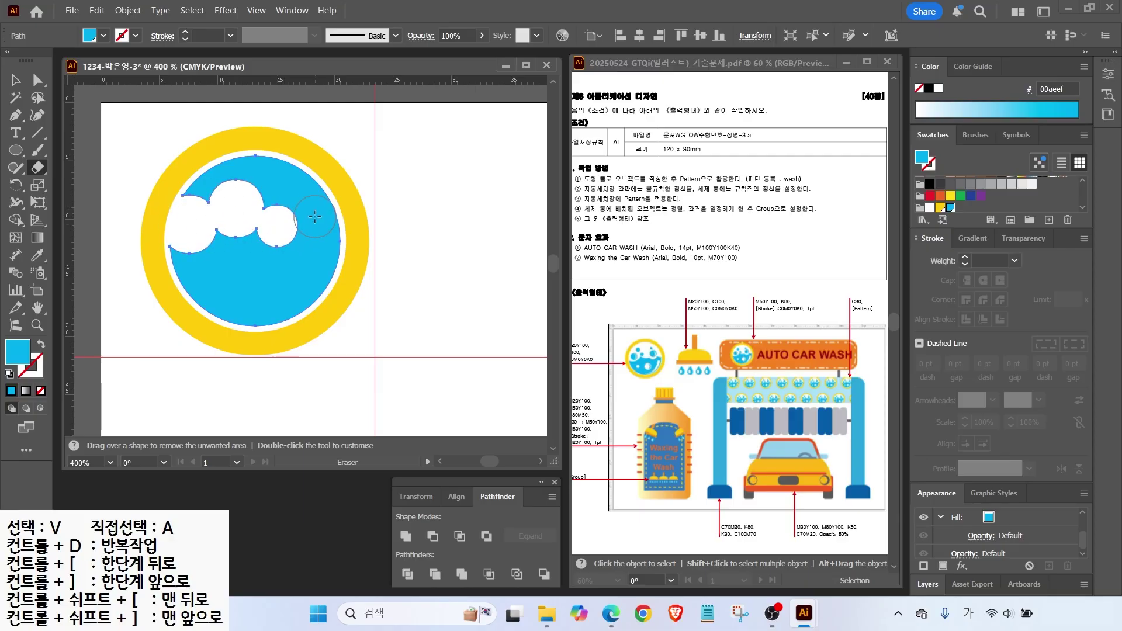
mouse_move(325, 186)
left_mouse_down()
mouse_move(300, 190)
mouse_move(195, 188)
left_mouse_up()
Draw a small circle and subtract it from another to form a crescent bubble.
key("v")
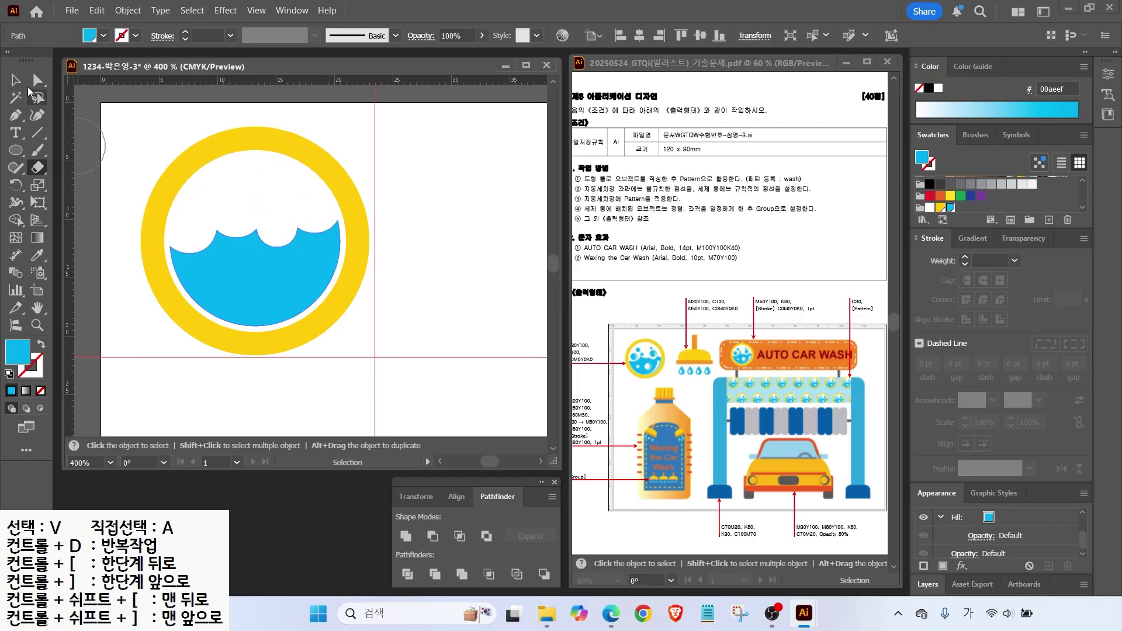
left_click(407, 288)
left_click(16, 151)
mouse_move(296, 191)
left_mouse_down()
mouse_move(351, 233)
mouse_move(226, 126)
mouse_move(230, 172)
mouse_move(327, 216)
mouse_move(329, 206)
mouse_move(121, 214)
mouse_move(115, 232)
mouse_move(111, 221)
left_mouse_up()
key("v")
scroll(314, 209, "up", 2)
left_click(433, 537)
Copy the bubble, make its circle white, and move it into the blue water.
left_click(296, 205, "shift")
scroll(296, 206, "down", 1)
mouse_move(295, 208)
left_mouse_down()
mouse_move(461, 229)
mouse_move(378, 282)
left_mouse_up()
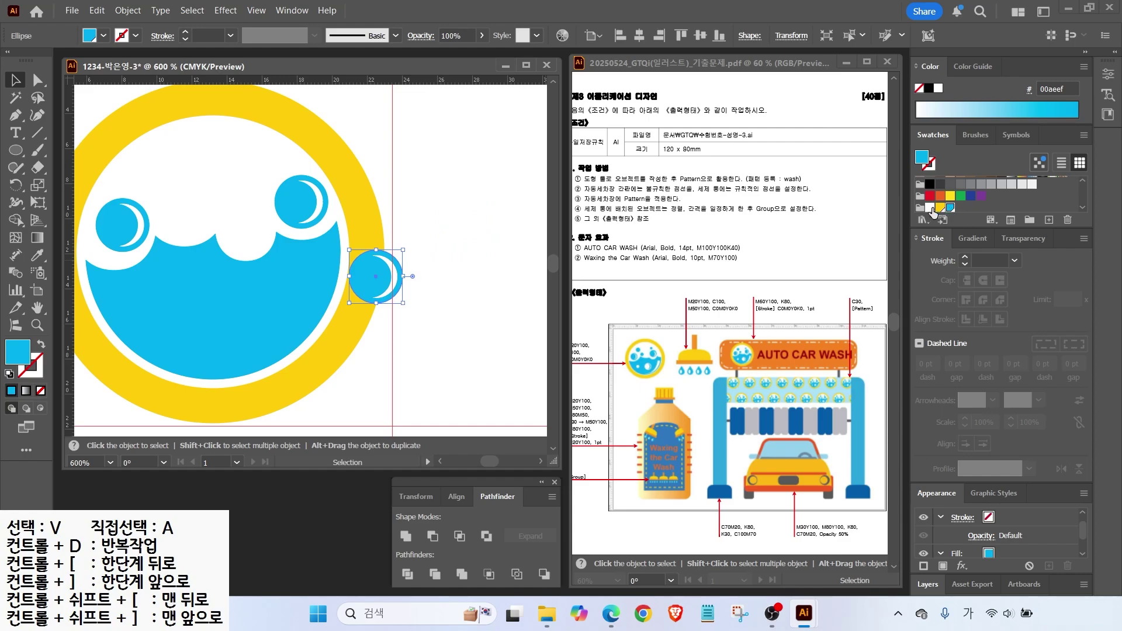
left_click(930, 207)
left_click(387, 278)
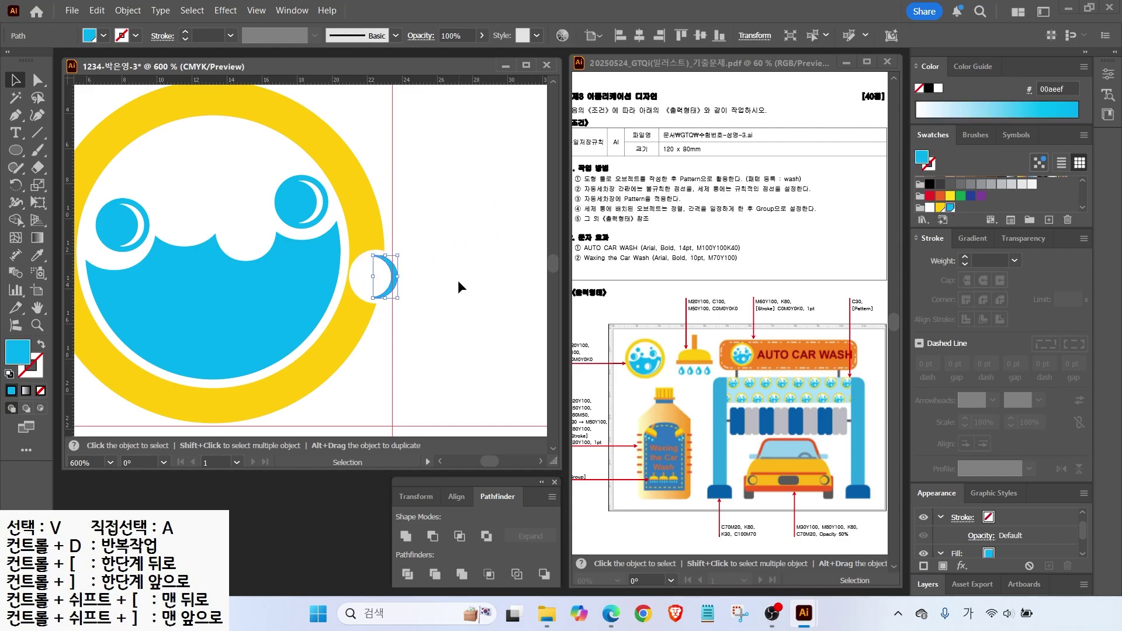
left_click(374, 279, "shift")
mouse_move(373, 283)
left_mouse_down()
mouse_move(218, 313)
mouse_move(231, 314)
left_mouse_up()
Add a small white bubble at the water's left and small cyan bubbles above it.
key("l")
left_click_drag(128, 291, 158, 320)
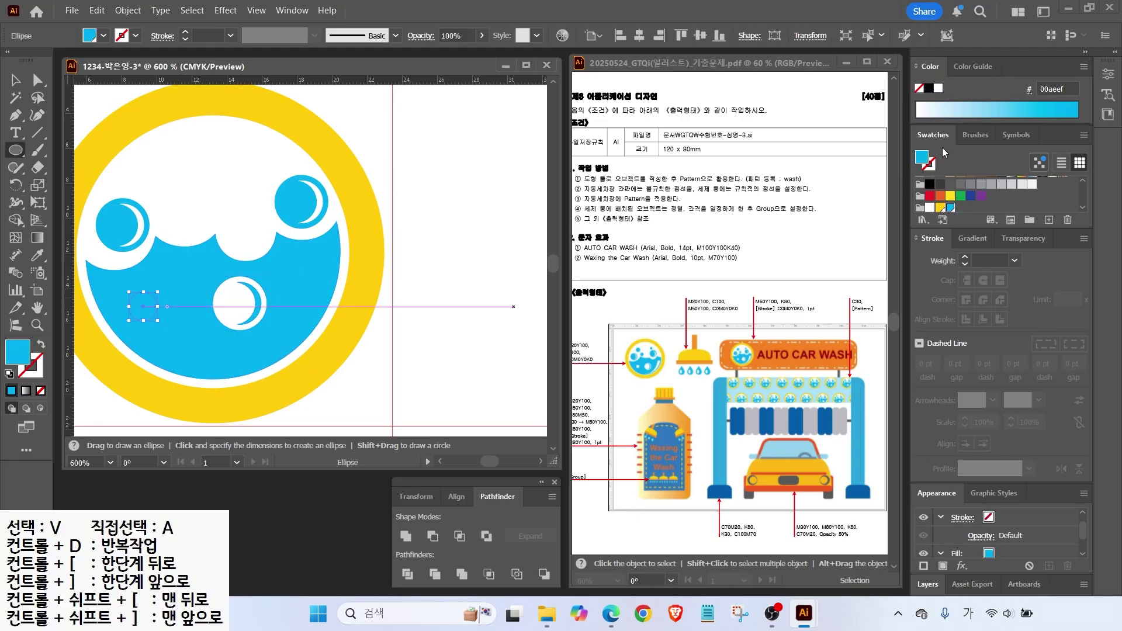
left_click(930, 208)
left_click_drag(156, 170, 192, 212)
left_click(950, 208)
left_click_drag(248, 141, 267, 159)
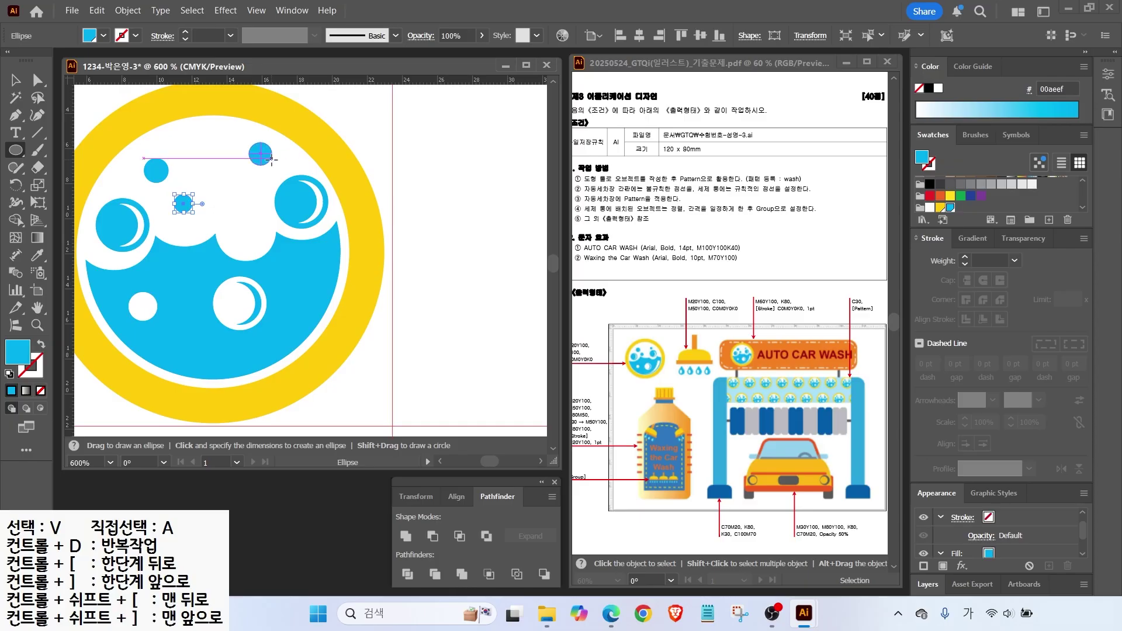
Draw a large white circle over the icon, send it to the back, and rotate it slightly.
key("ctrl+shift+a")
left_click(930, 207)
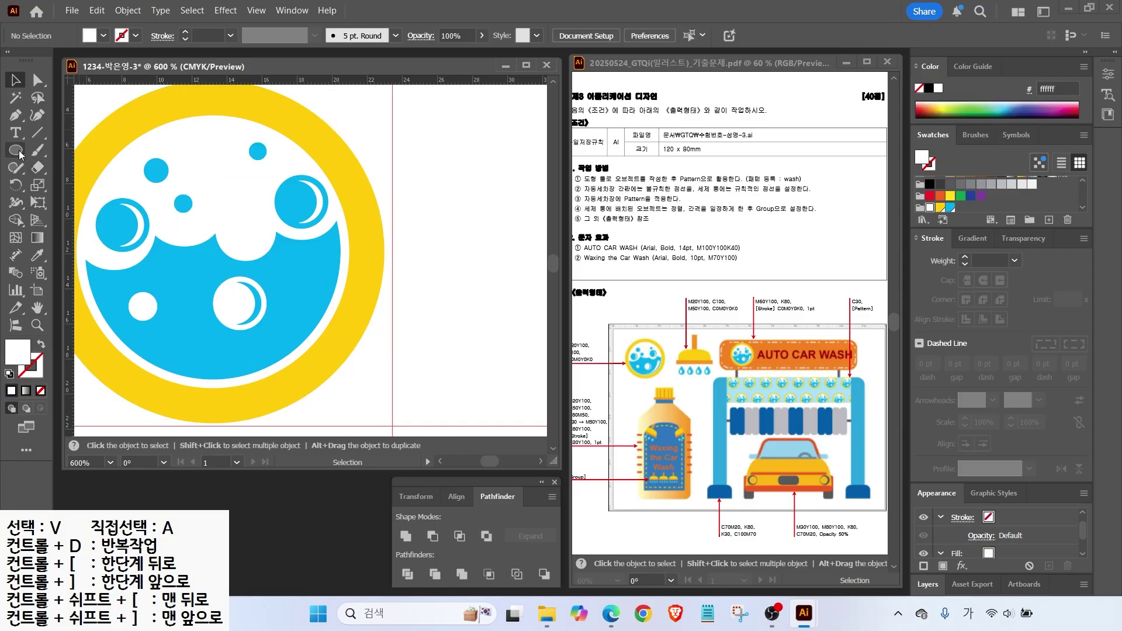
left_click_drag(111, 154, 328, 374)
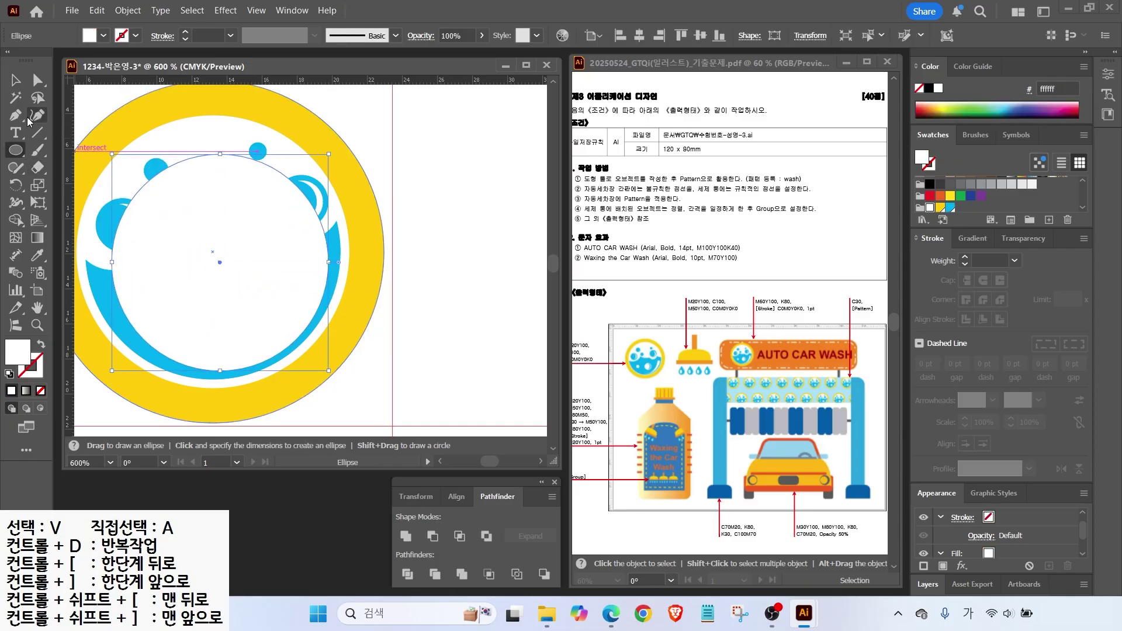
key("v")
key("ctrl+shift+bracketleft")
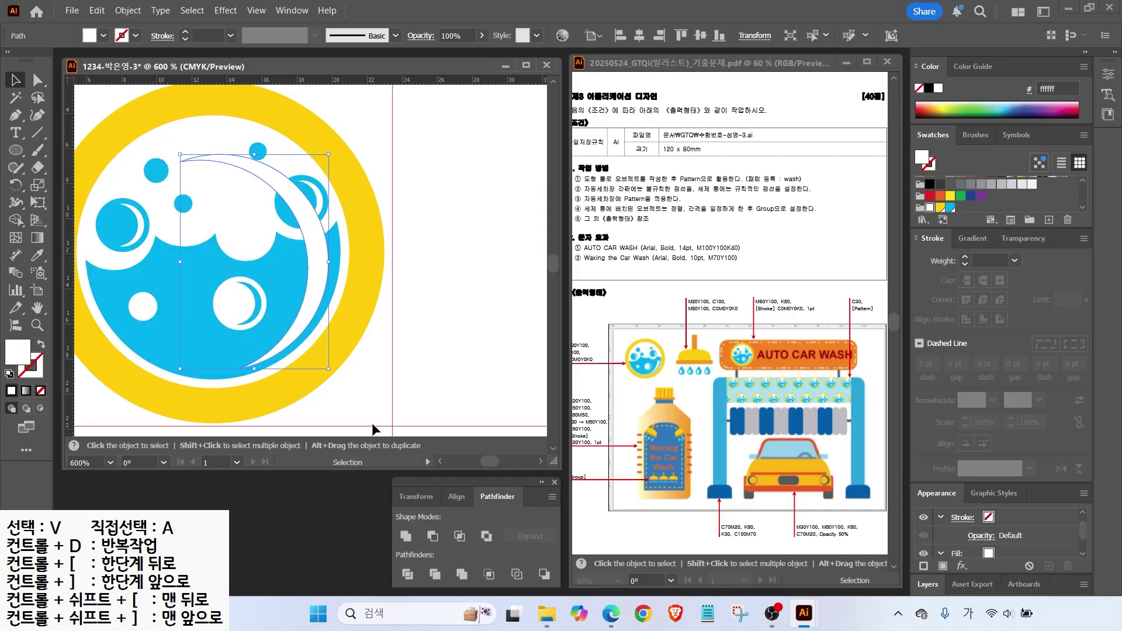
left_click_drag(339, 138, 337, 158)
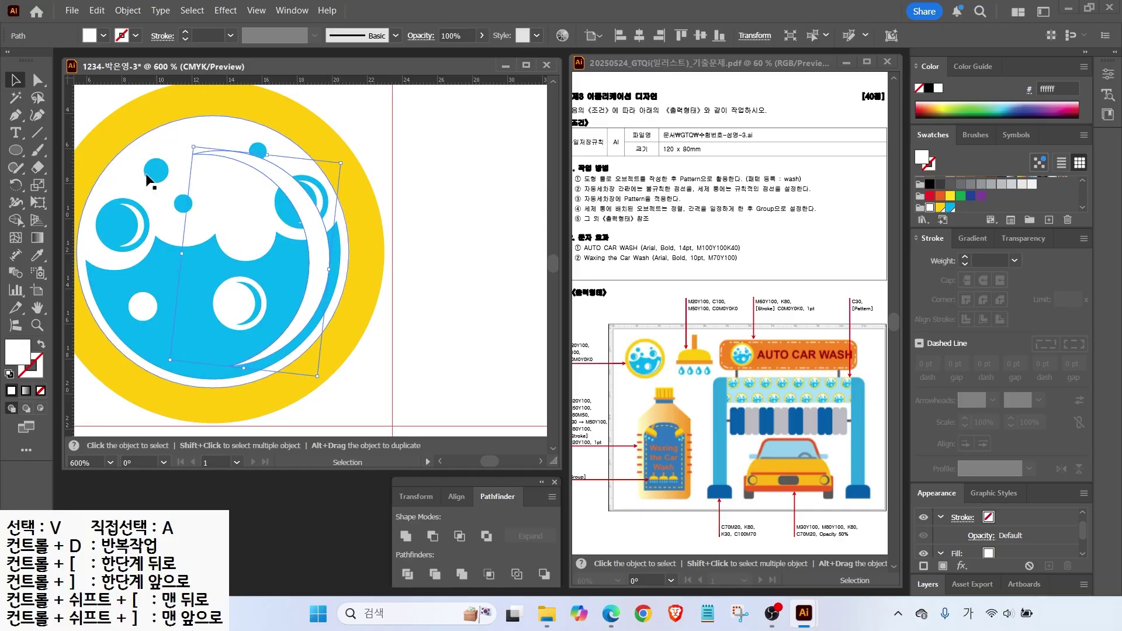
Erase the unwanted part of the crescent, leaving a curved white shine, then select the whole logo.
key("shift+e")
mouse_move(191, 155)
left_mouse_down()
mouse_move(308, 215)
mouse_move(321, 243)
left_mouse_up()
key("v")
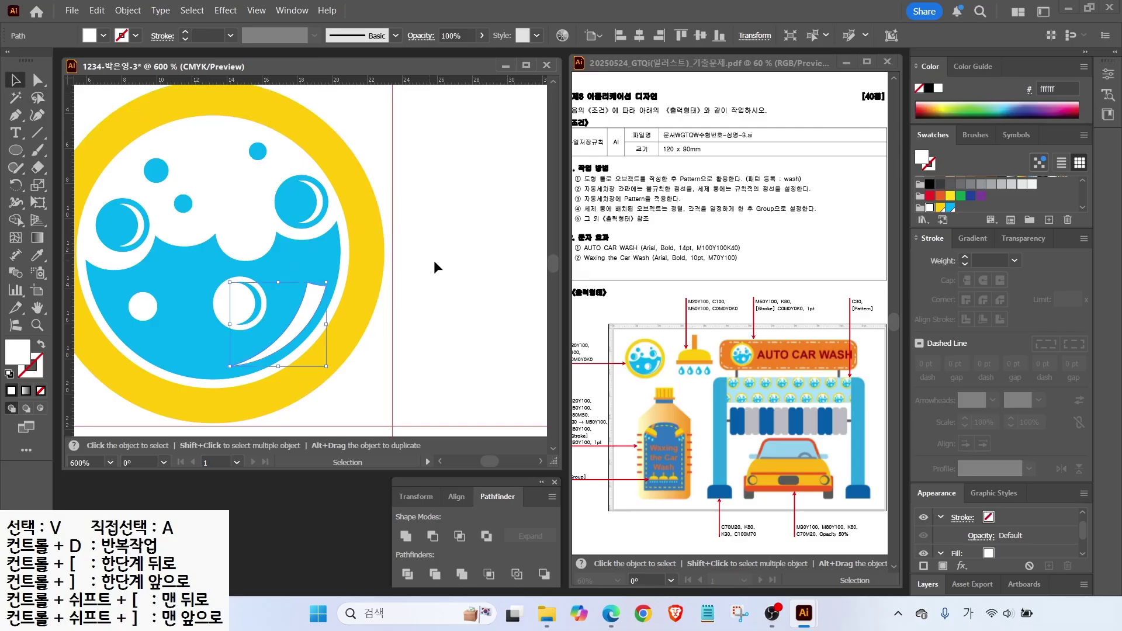
left_click(333, 273)
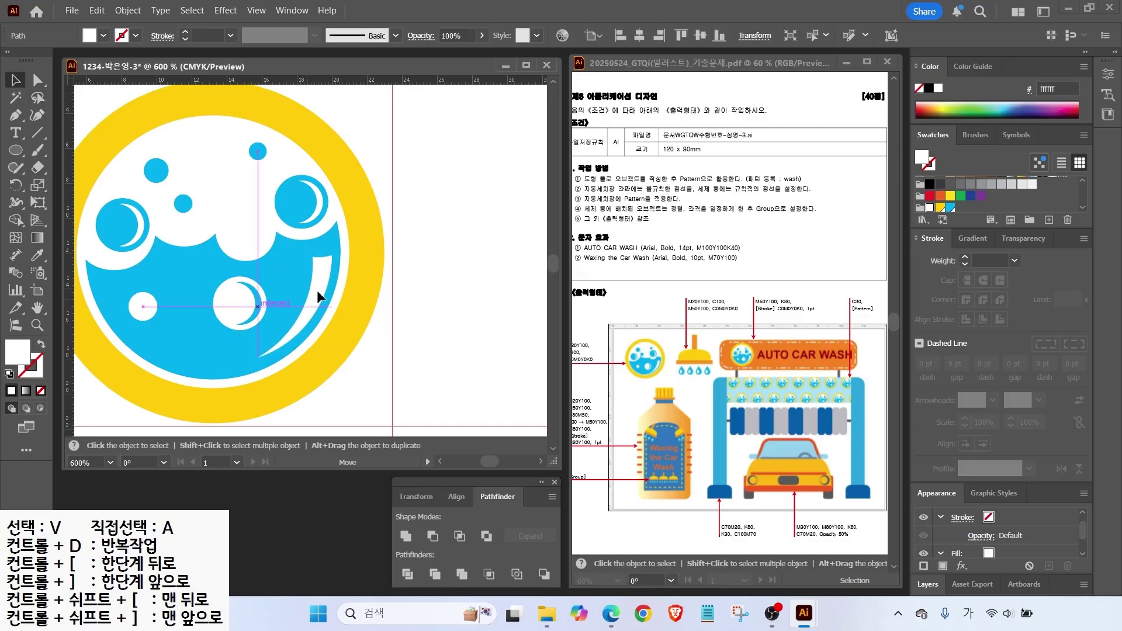
scroll(201, 332, "down", 2)
left_click(384, 339)
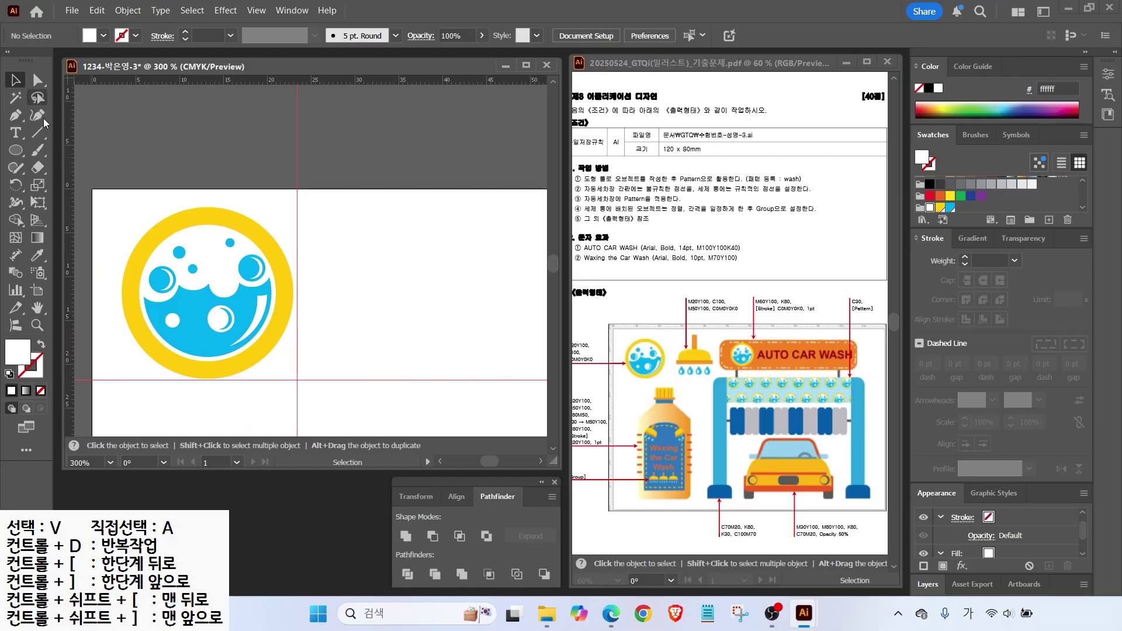
left_click_drag(102, 200, 276, 358)
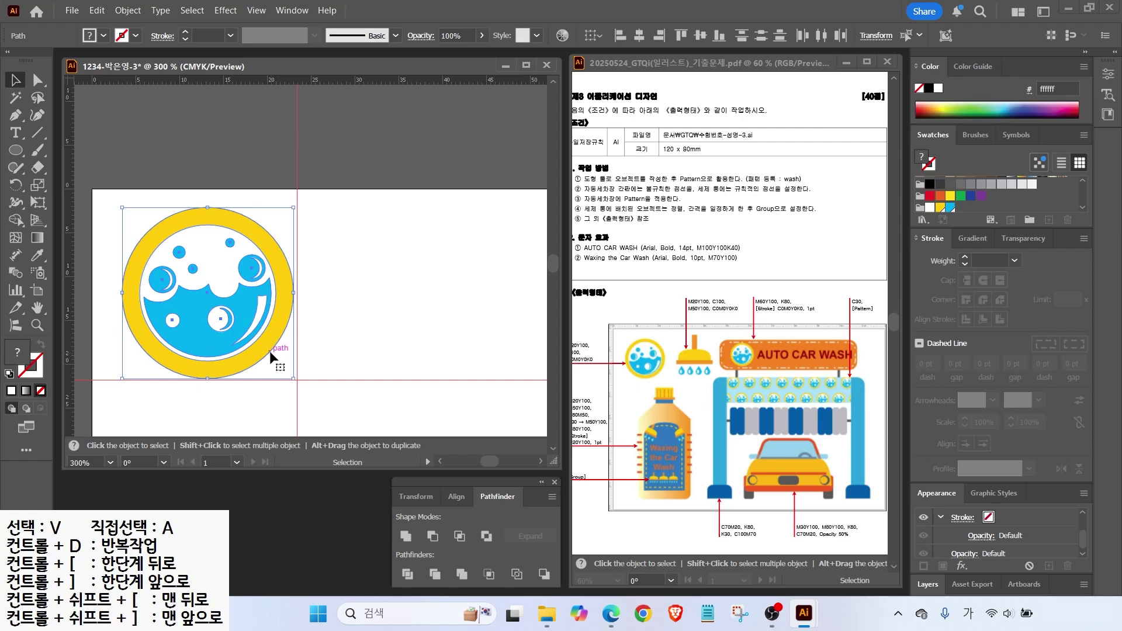
Select the bubble logo group and turn it into a pattern with Object > Pattern > Make.
left_click(300, 297)
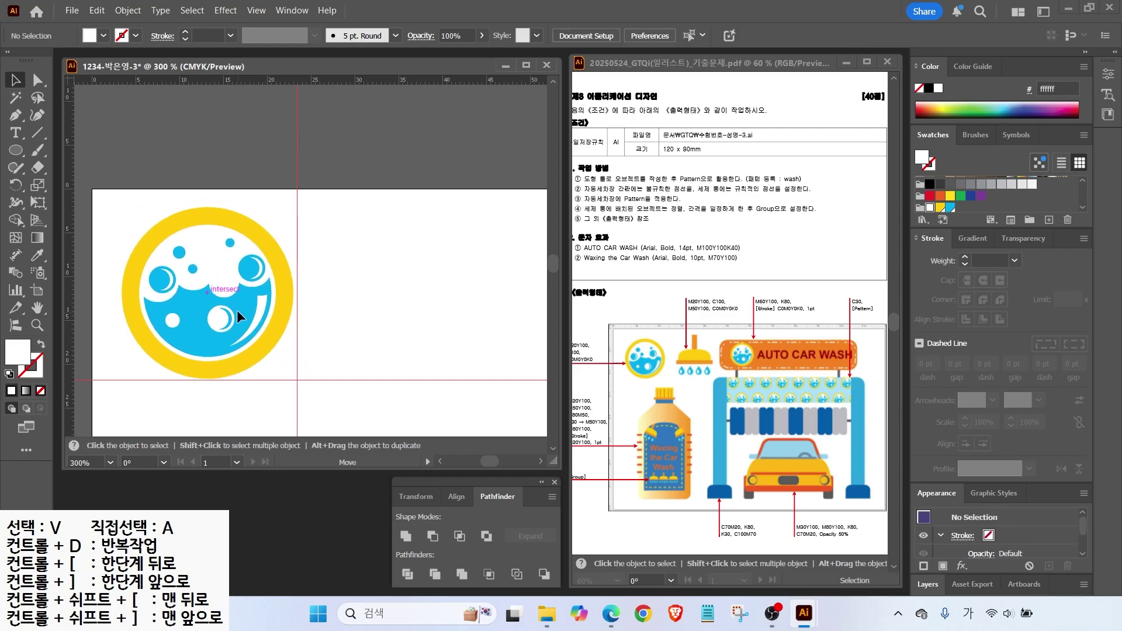
left_click(237, 309)
left_click(129, 10)
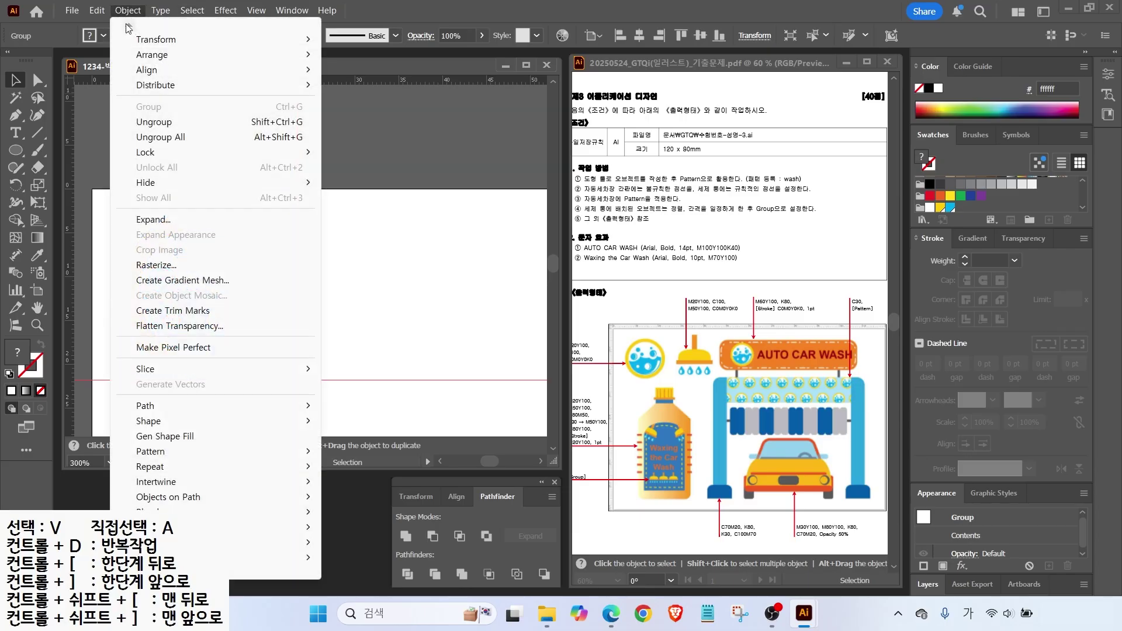
mouse_move(151, 456)
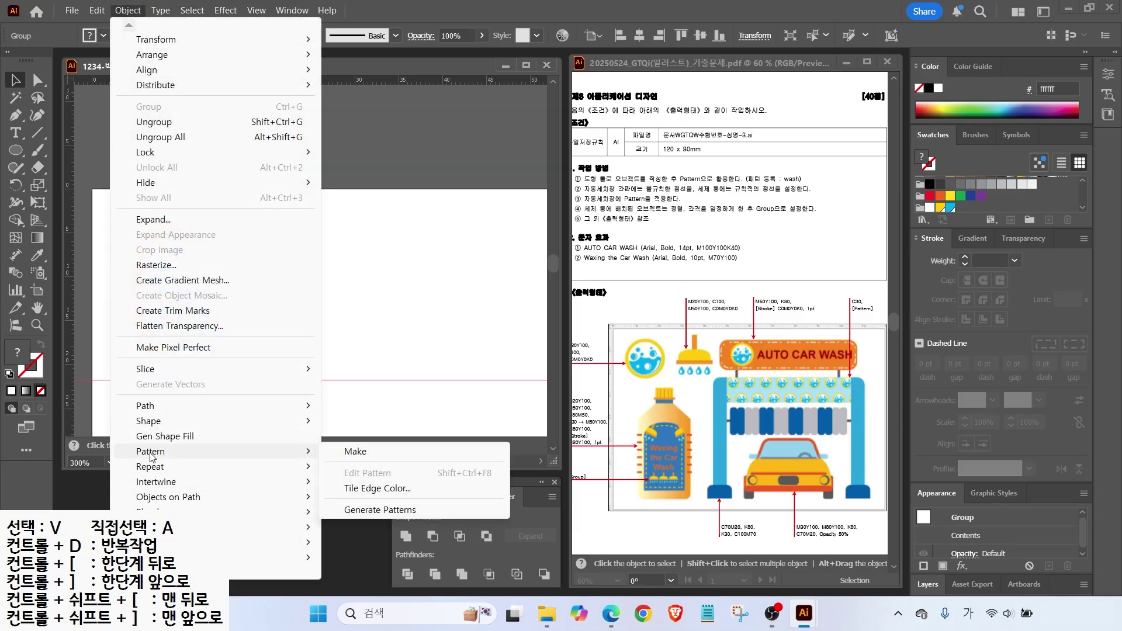
left_click(356, 452)
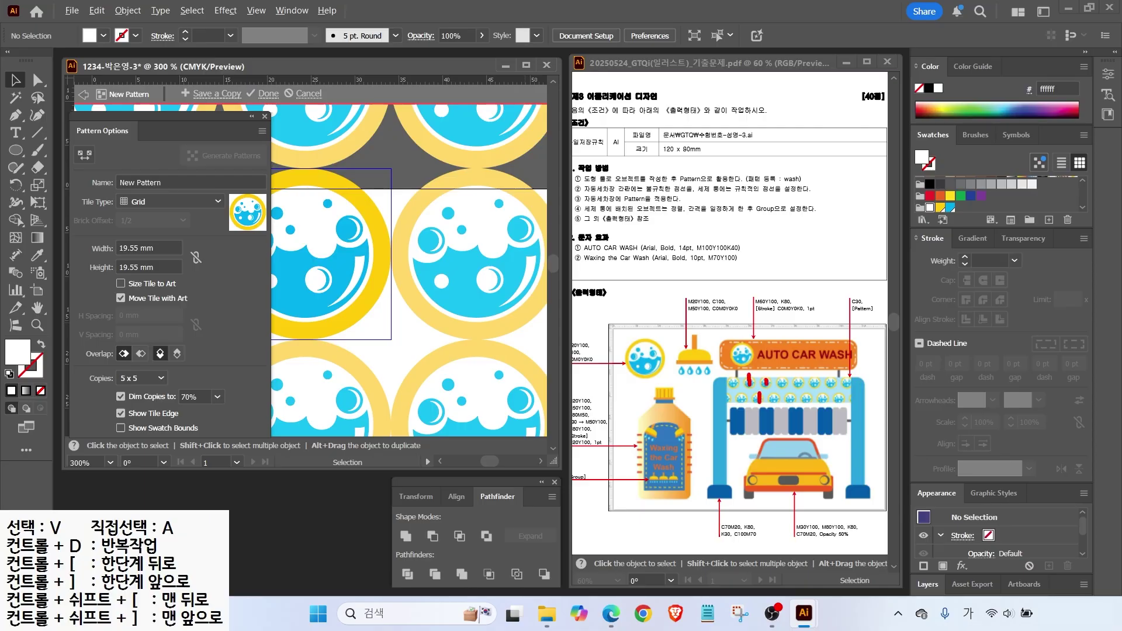
left_click(133, 204)
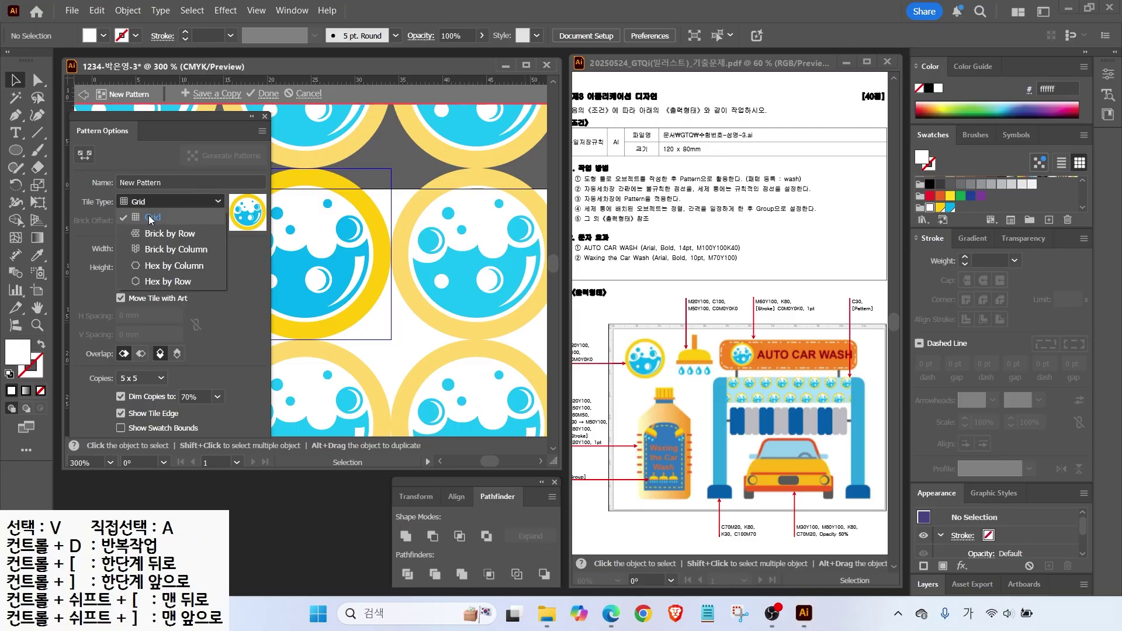
Set the pattern Tile Type to Brick by Row and start entering the tile width.
left_click(152, 234)
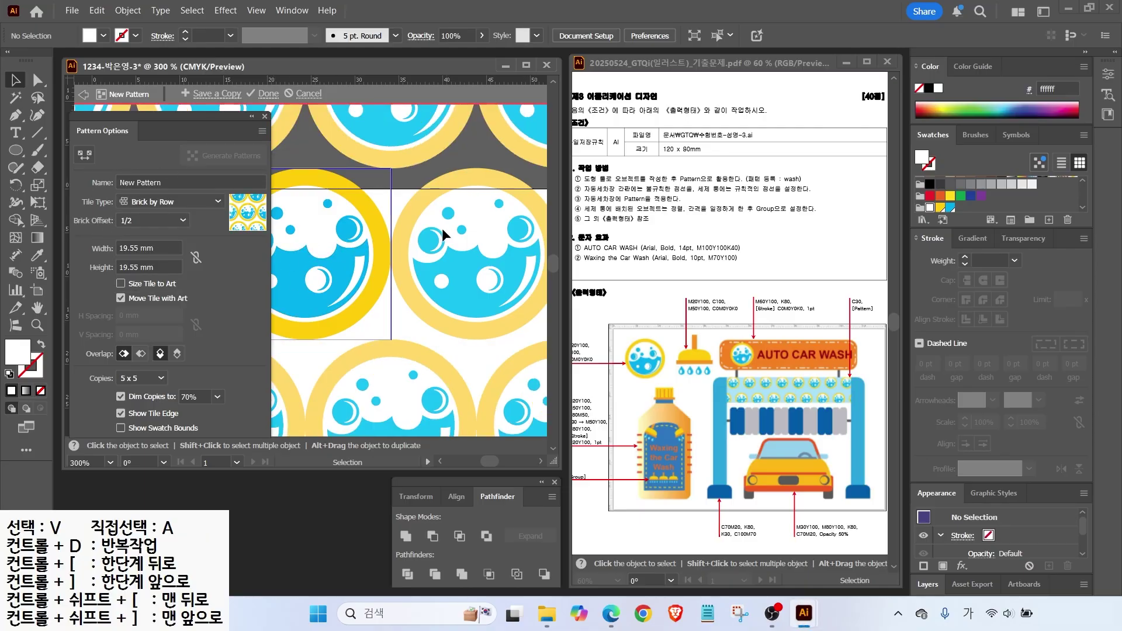
scroll(341, 248, "down", 3)
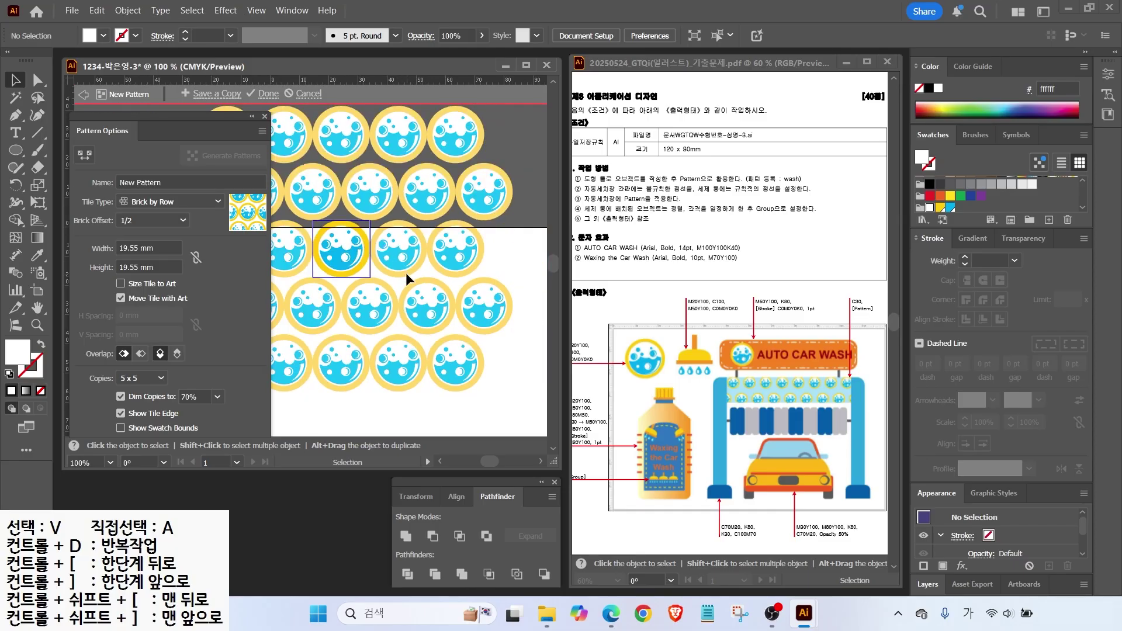
left_click(150, 250)
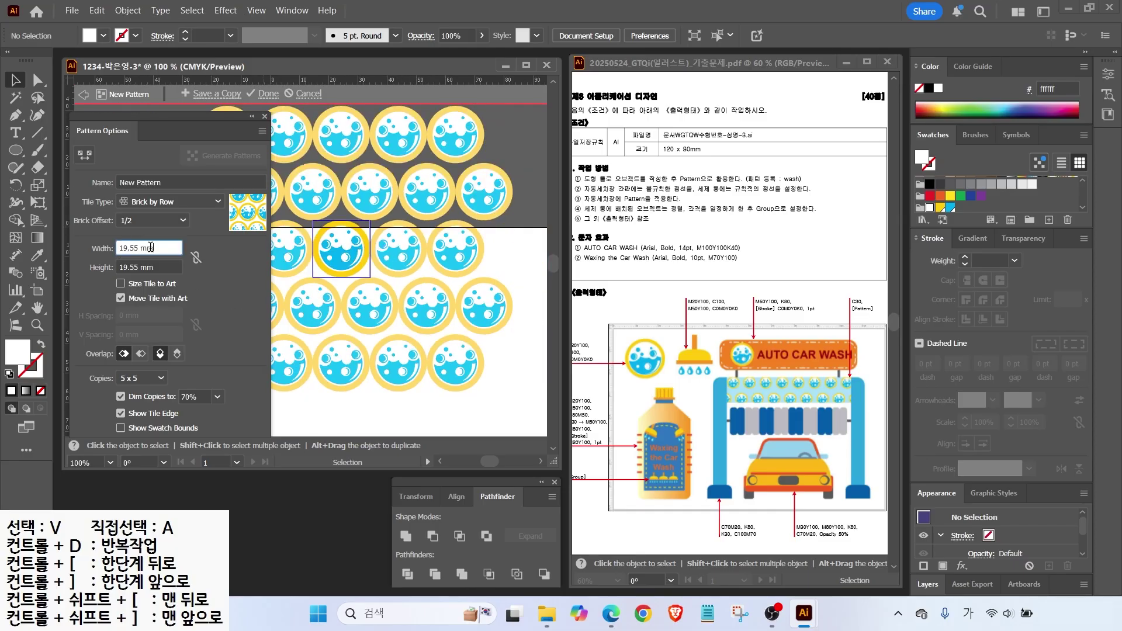
left_click(98, 264)
left_click(102, 246)
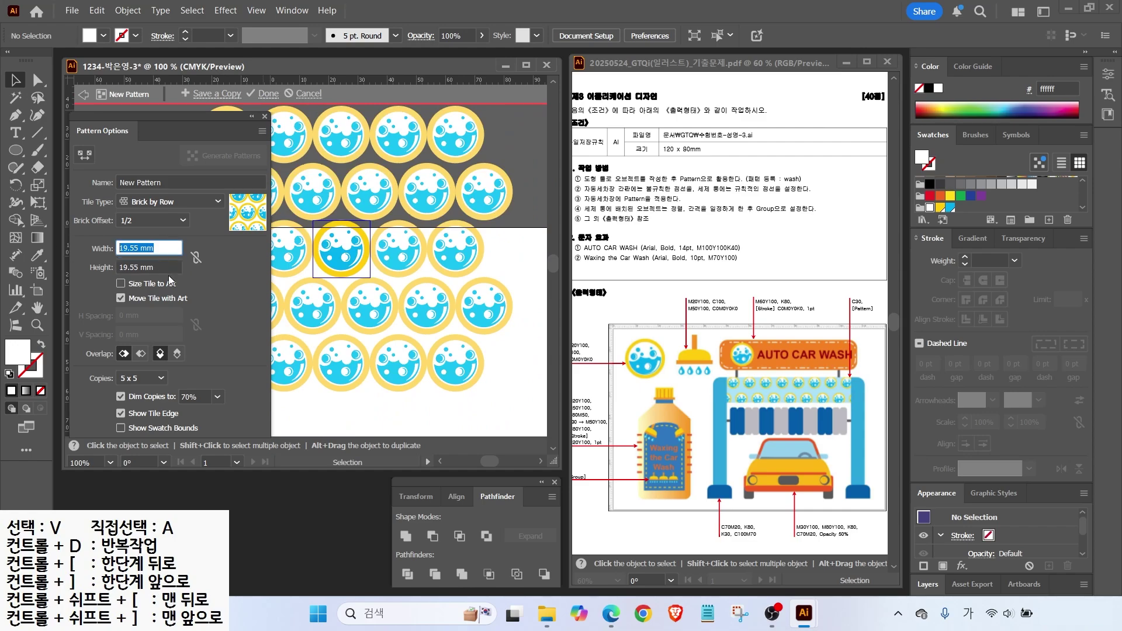
type("22")
key("Tab")
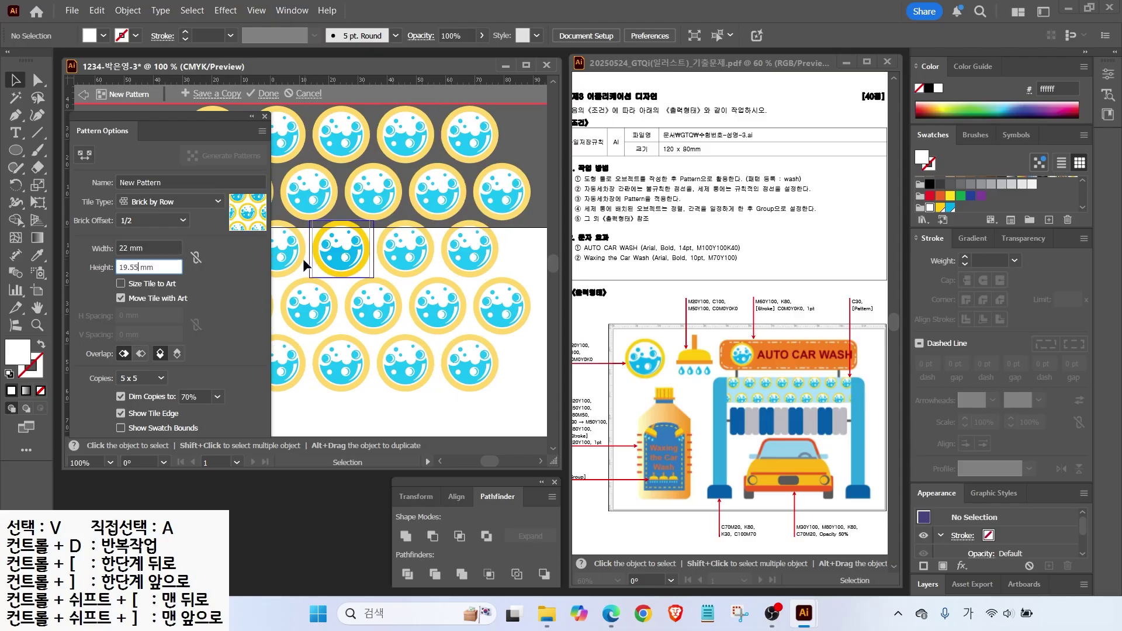
Set both the tile width and height to 23 mm.
key("ctrl+a")
type("25")
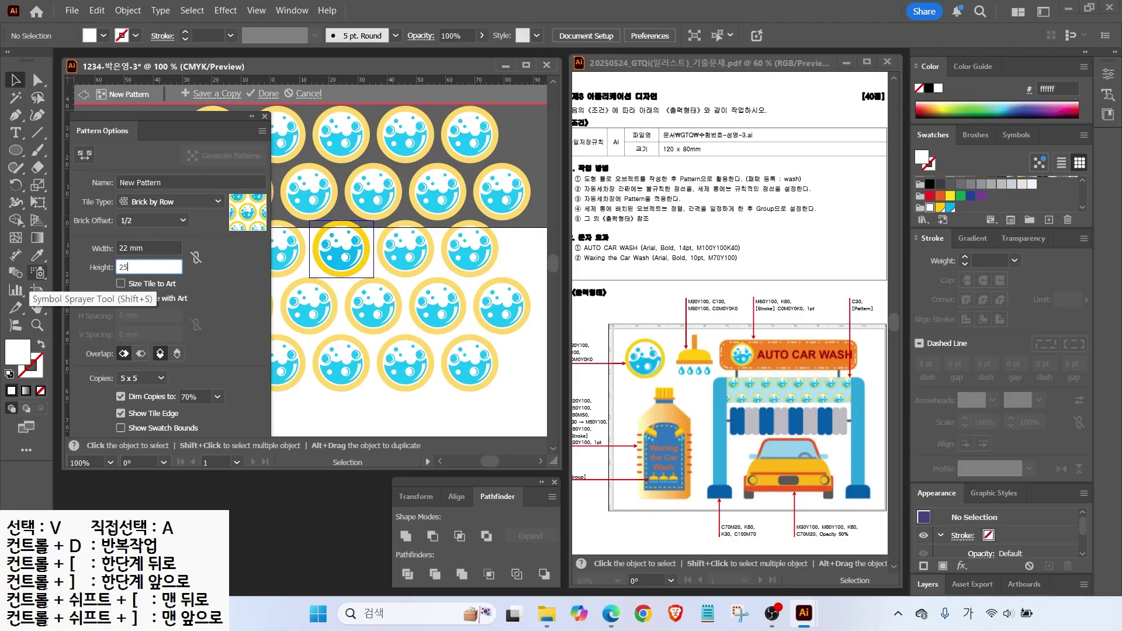
left_click(138, 248)
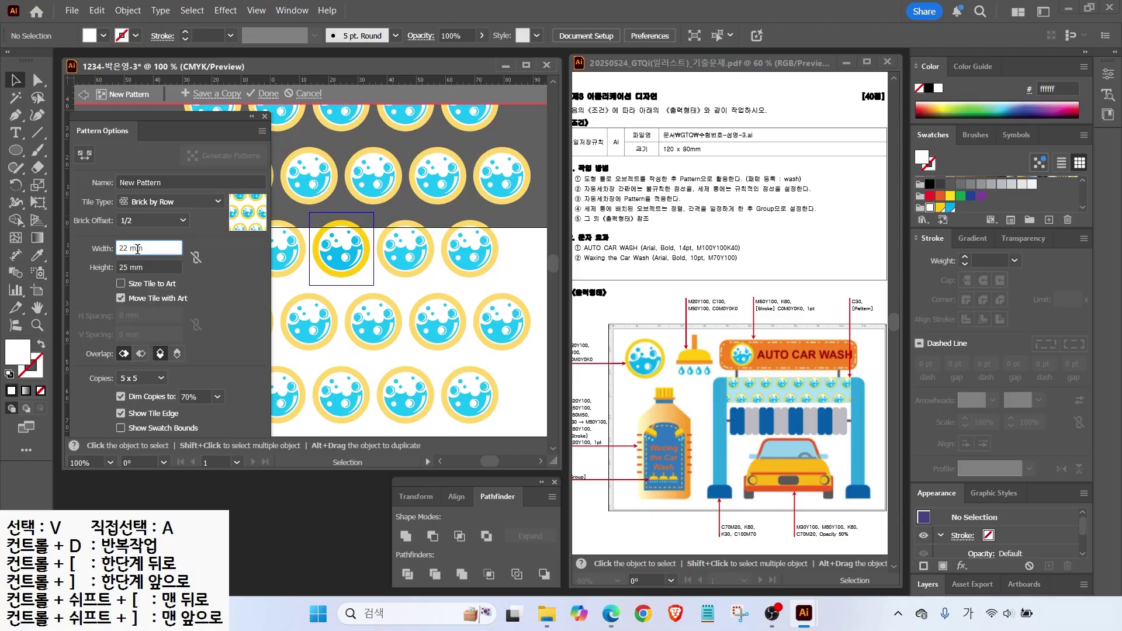
left_click(155, 268)
type("23")
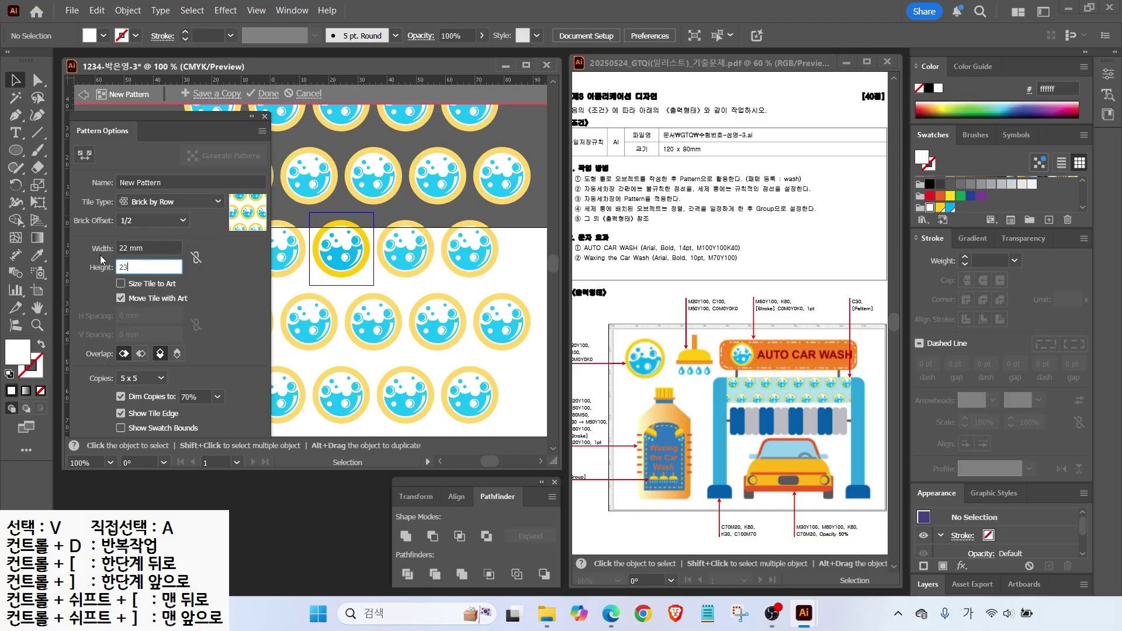
left_click(130, 248)
type("23")
key("Tab")
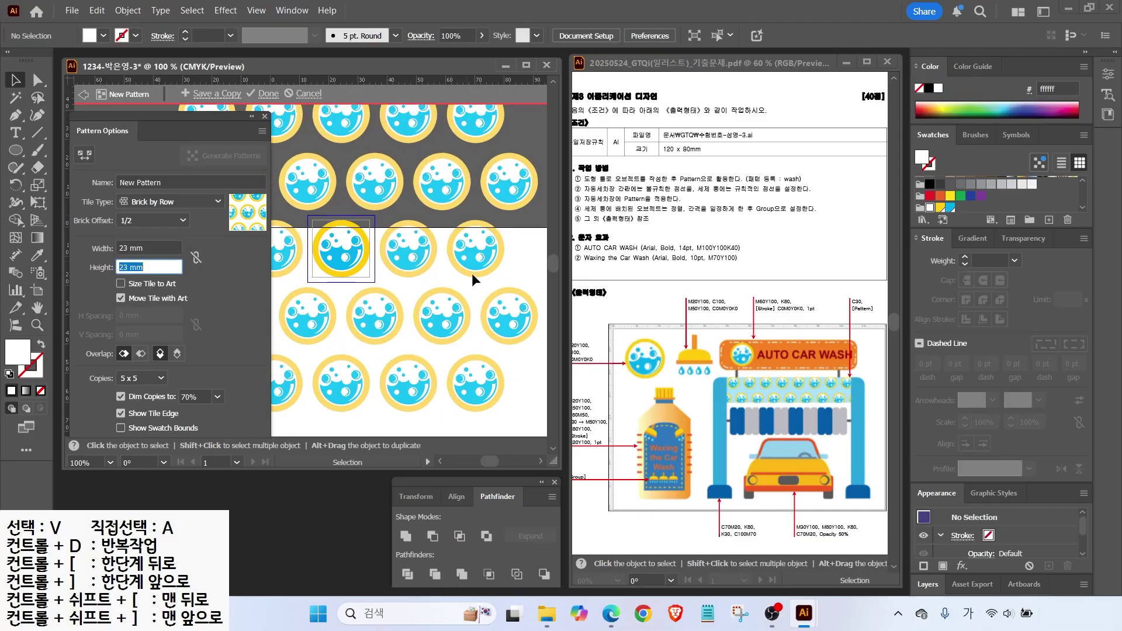
Name the pattern 'wash' and click Done to save the swatch.
left_click(171, 182)
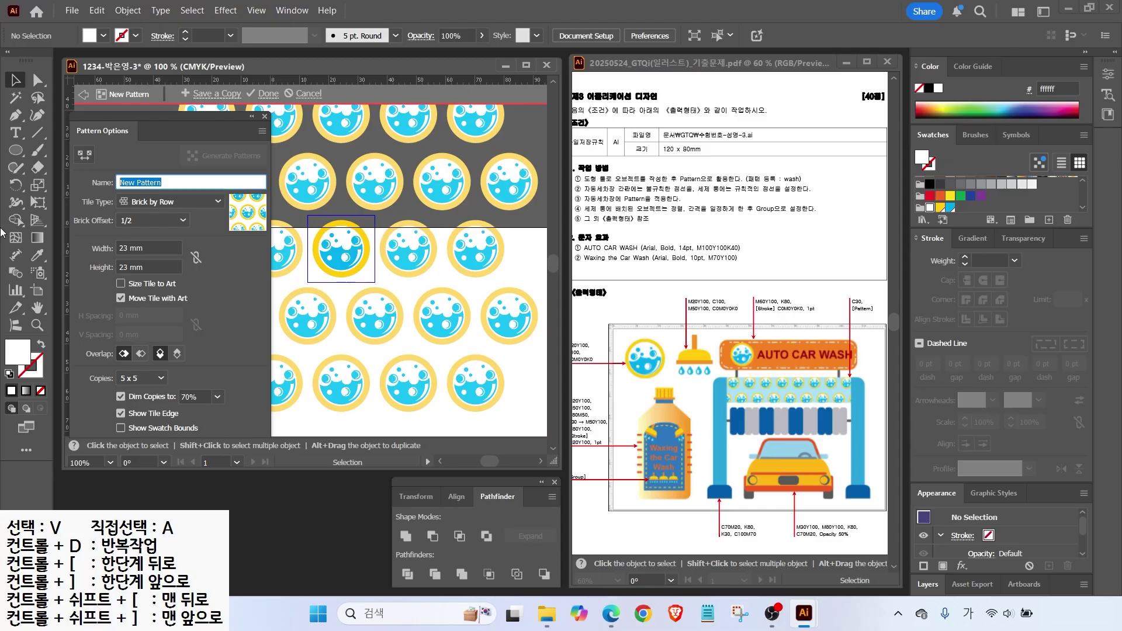
type("ㅈ")
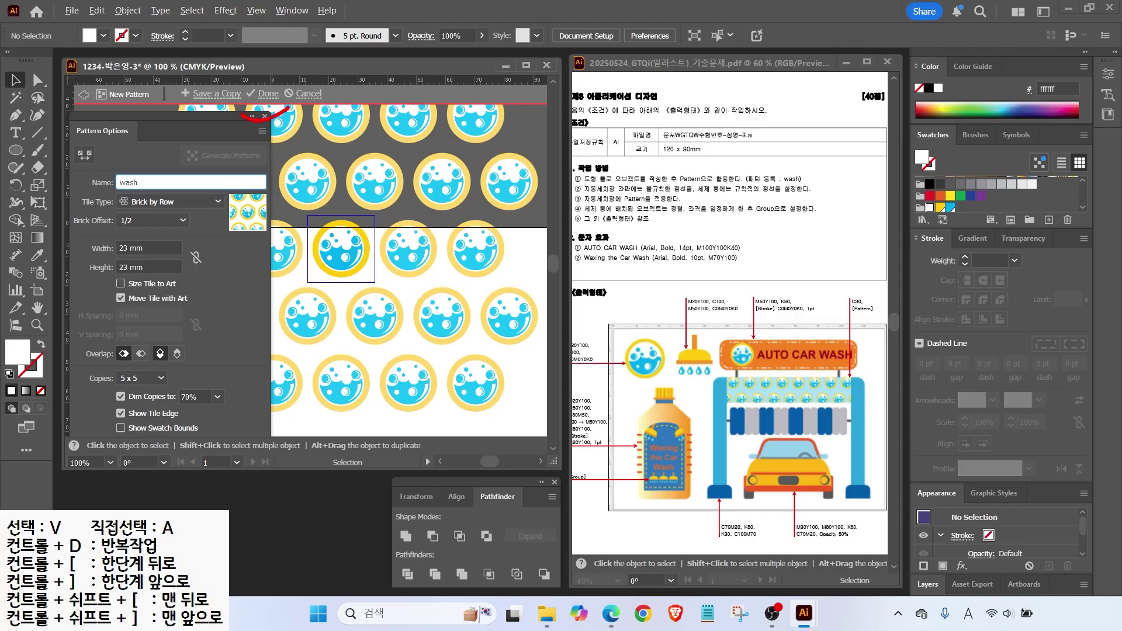
left_click_drag(342, 174, 284, 109)
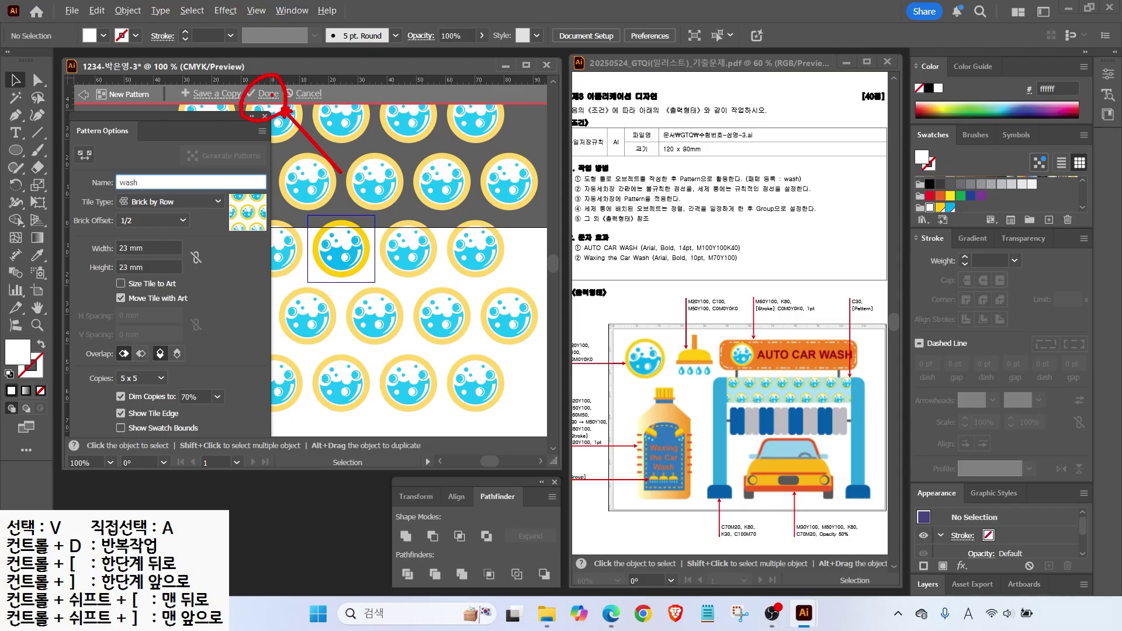
key("Escape")
key("Return")
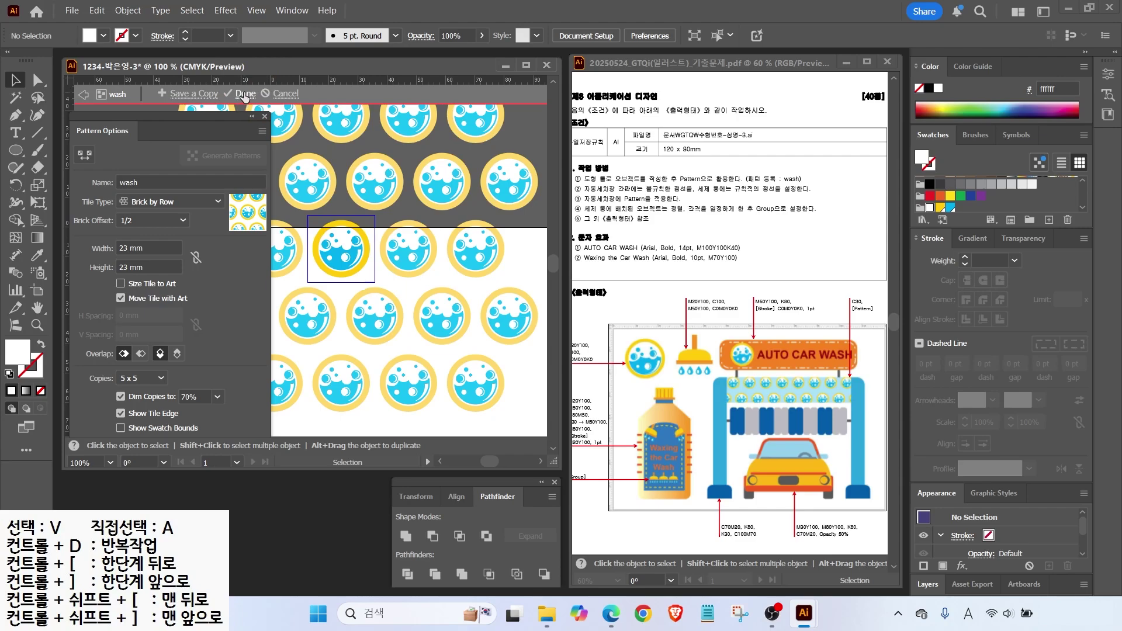
left_click(244, 95)
Fit the whole artboard in the window and open the View menu.
scroll(1076, 204, "up", 3)
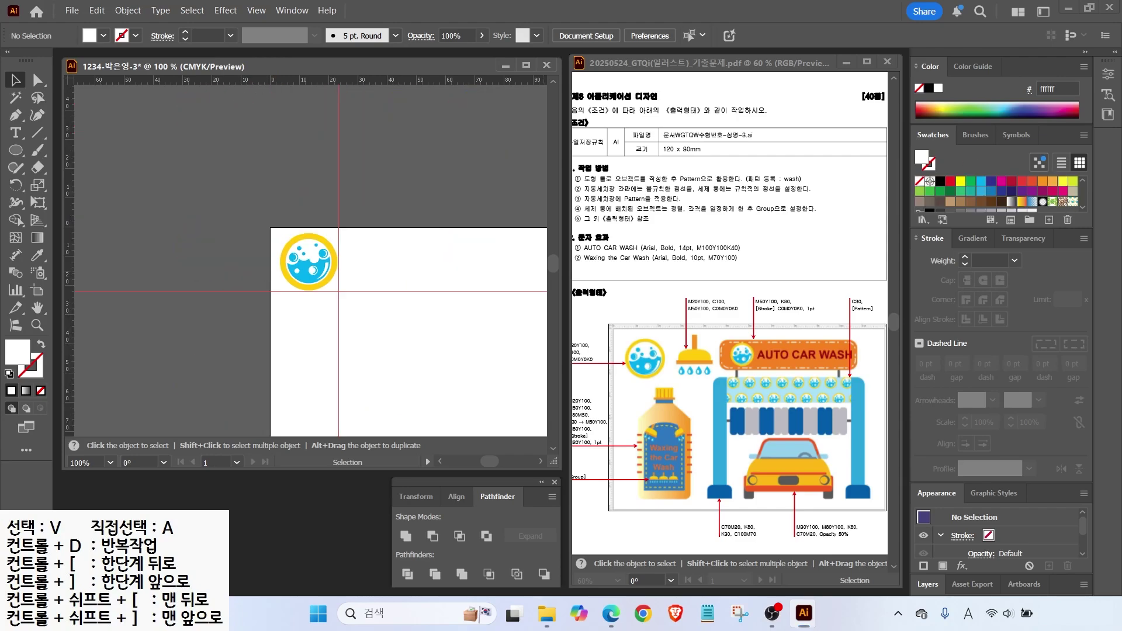
left_click_drag(884, 115, 1106, 226)
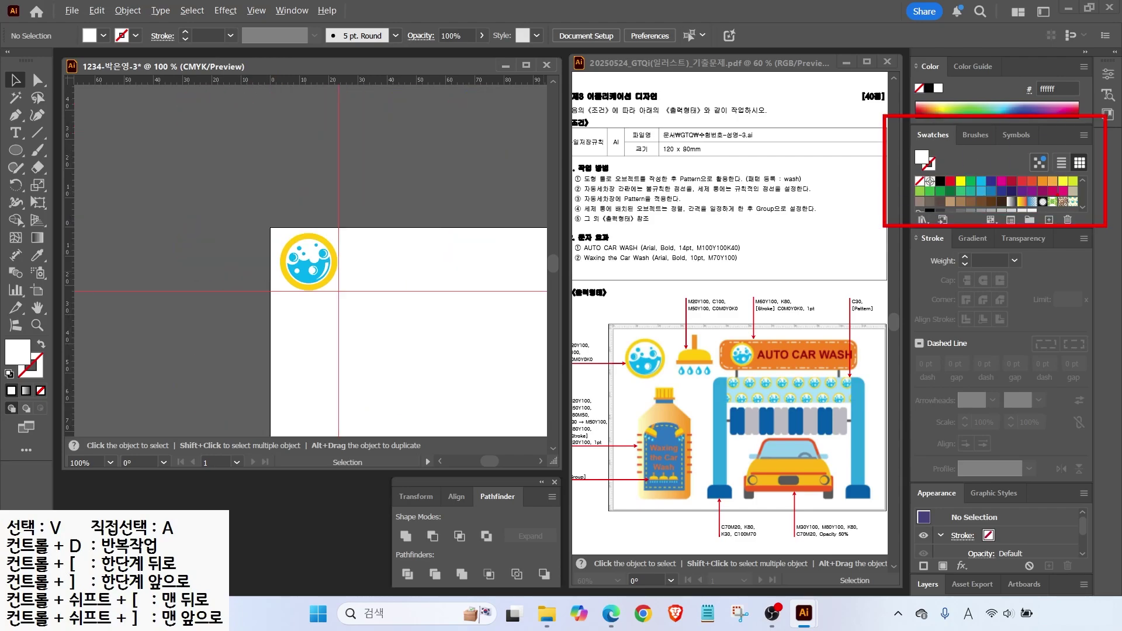
left_click_drag(1061, 192, 1086, 215)
left_click_drag(1043, 167, 1066, 193)
key("Escape")
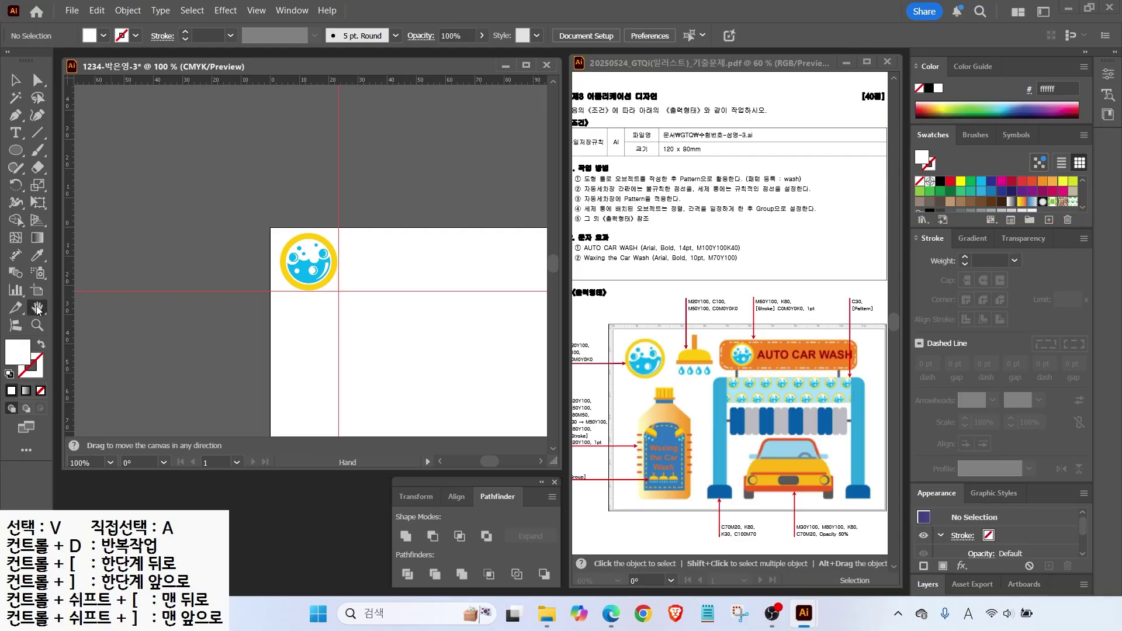
key("ctrl+0")
left_click(256, 9)
scroll(357, 477, "down", 3)
Clear the existing guides and drag out a new vertical guide.
mouse_move(462, 520)
left_click(511, 580)
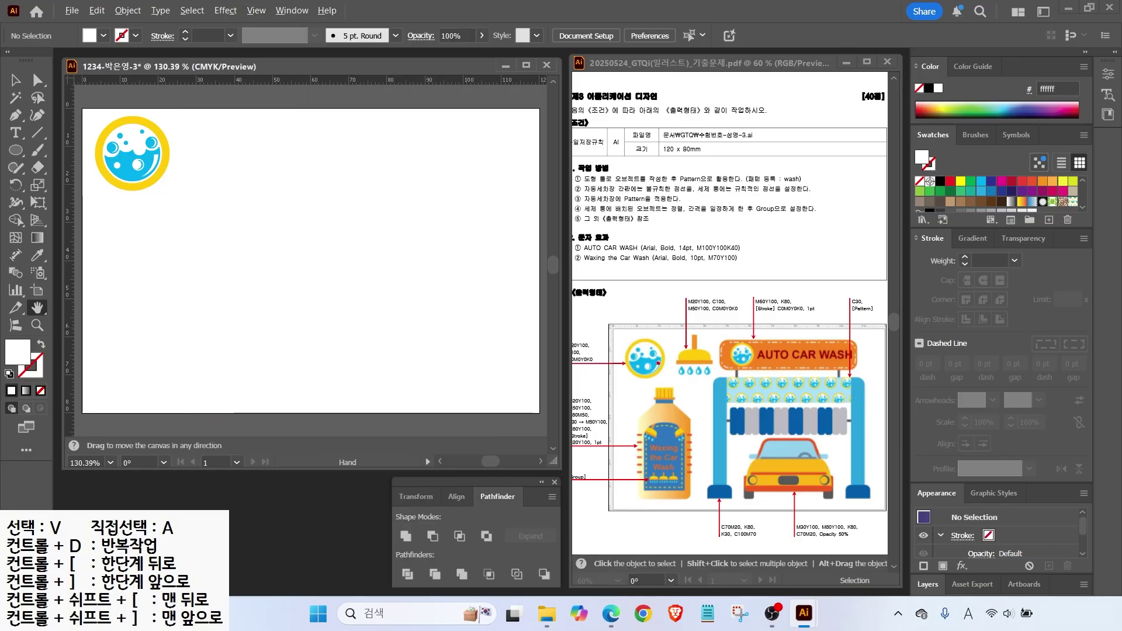
left_click_drag(652, 323, 688, 361)
key("Escape")
key("v")
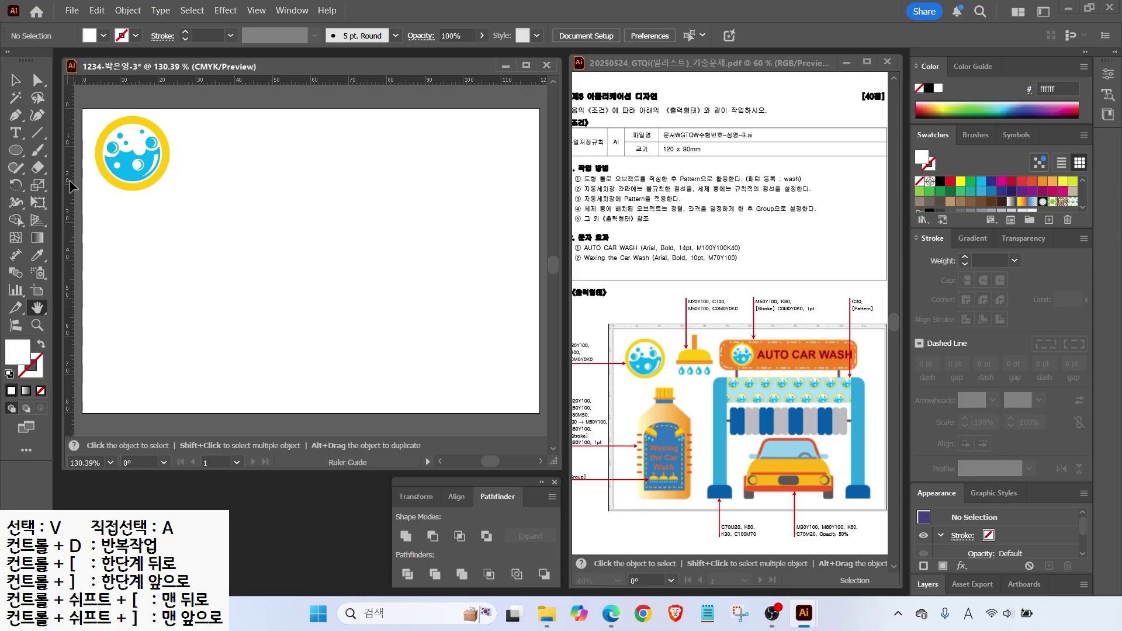
left_click_drag(71, 186, 261, 199)
scroll(198, 97, "up", 3)
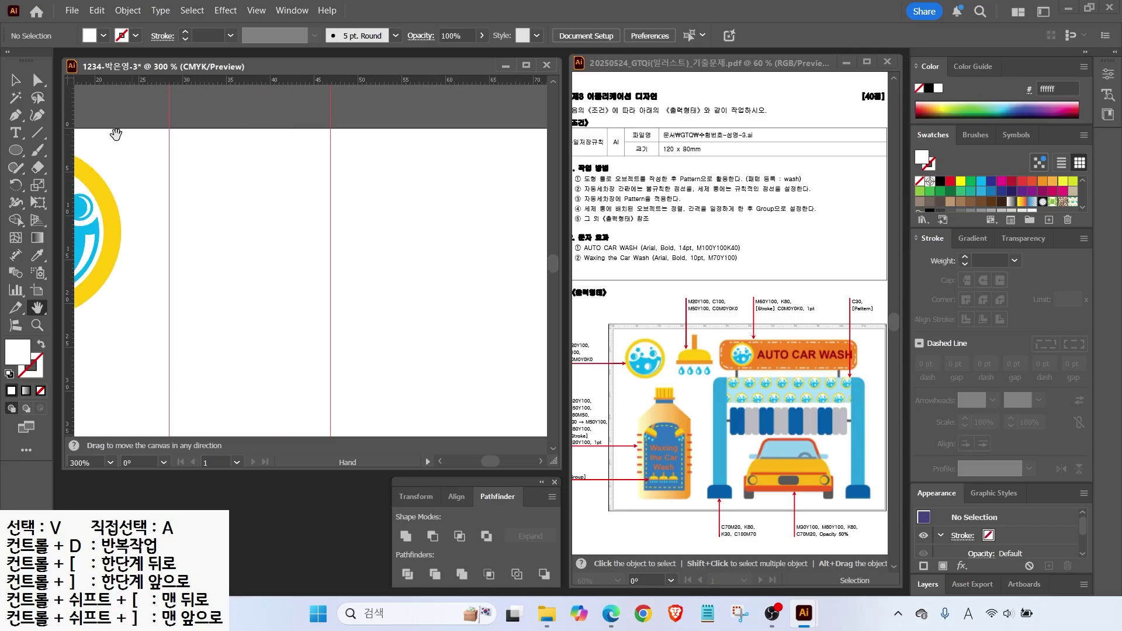
scroll(1034, 196, "down", 3)
Add a yellow swatch (M20, Y100) and a cyan swatch (C100).
left_click(950, 204)
left_click(1049, 220)
key("Tab")
type("20")
key("Tab")
type("100")
key("Return")
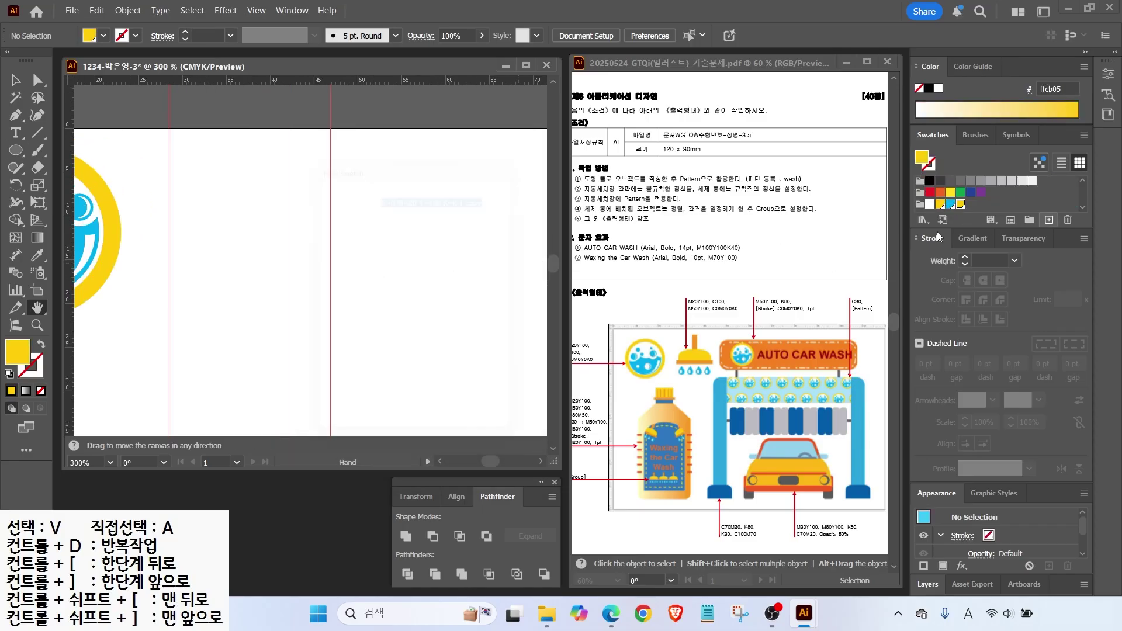
left_click(1049, 220)
key("Tab")
key("Tab")
key("Tab")
key("Tab")
type("100")
key("Return")
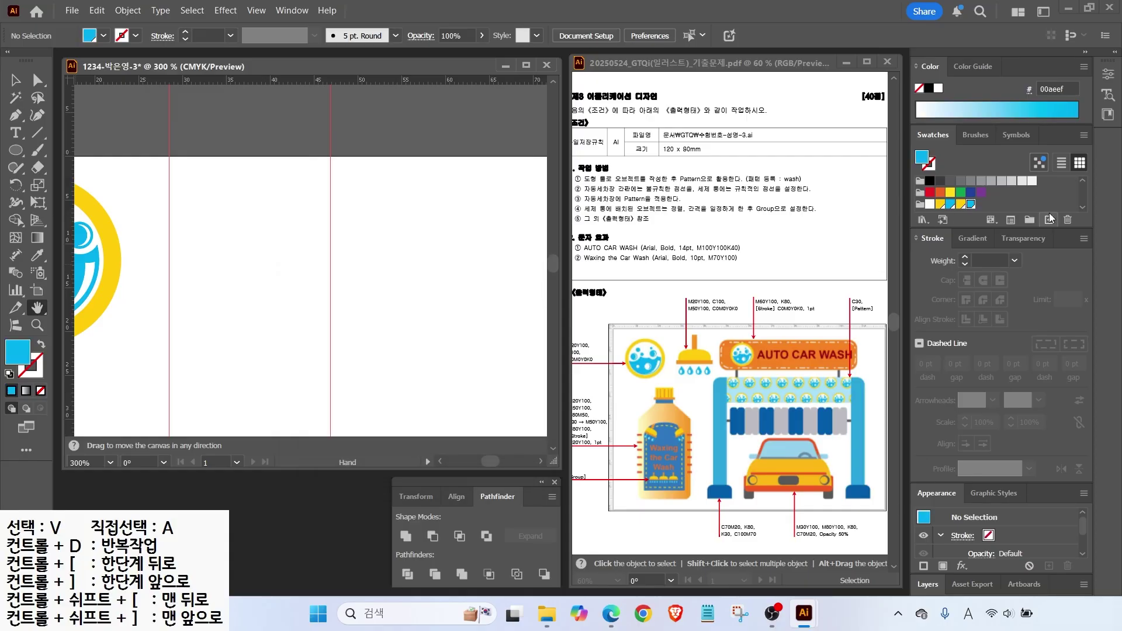
Set the fill to orange (C0, M50, Y100) and pick the Rounded Rectangle Tool.
left_click(1049, 219)
key("Tab")
key("Tab")
key("Tab")
key("Tab")
type("0")
key("Tab")
type("50")
key("Tab")
type("100")
key("Return")
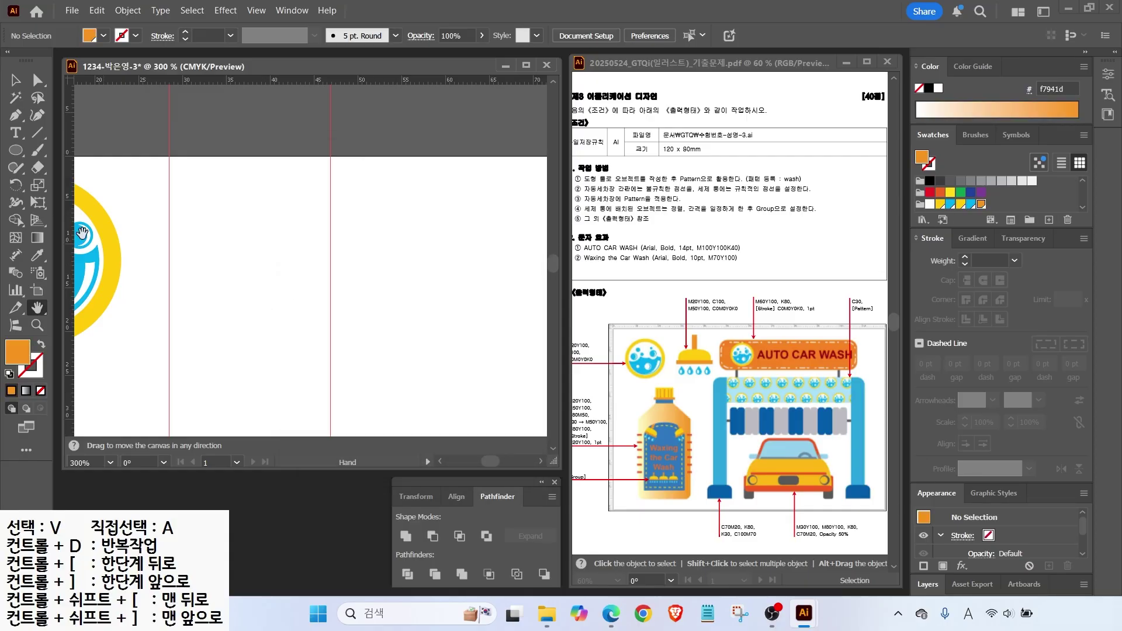
left_click(15, 150)
left_click(87, 169)
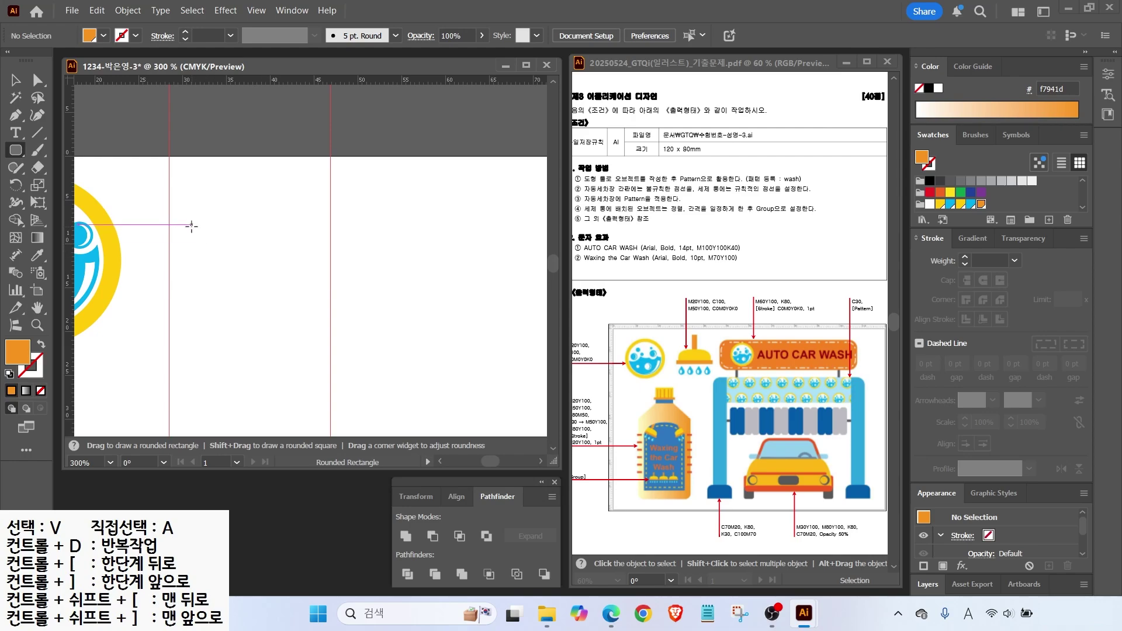
Draw a yellow rounded rectangle, sharpen its bottom corners and squash it into a dome.
left_click_drag(183, 224, 318, 302)
key("Up")
key("Up")
key("Up")
key("Down")
key("Down")
key("Down")
key("Up")
key("Up")
left_click(960, 204)
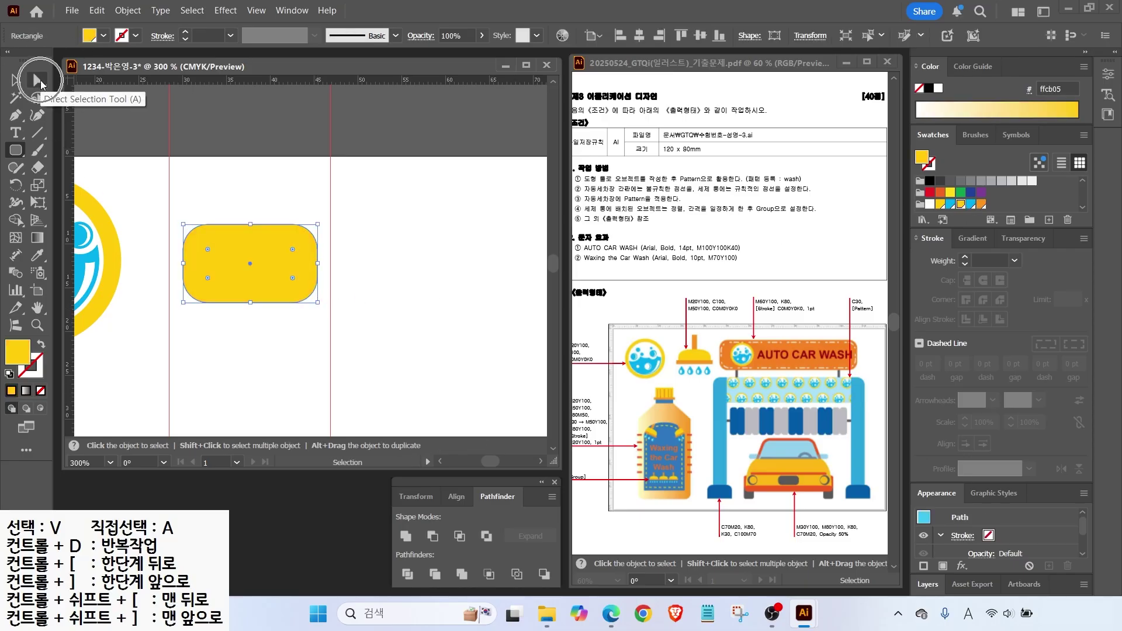
left_click(38, 81)
left_click_drag(208, 280, 180, 306)
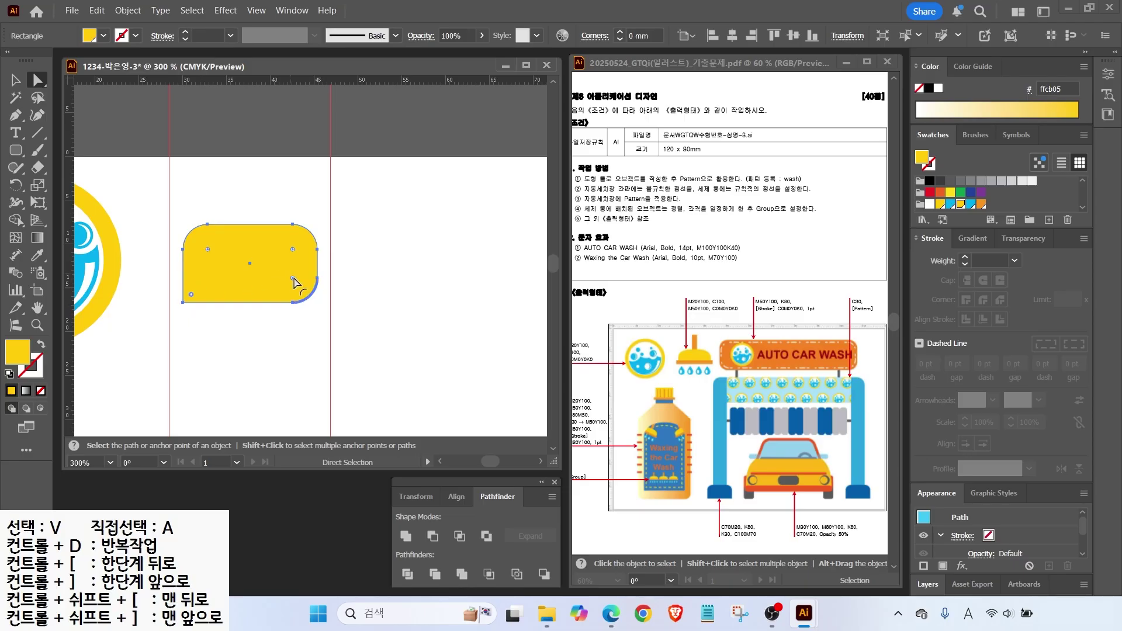
left_click_drag(295, 281, 315, 302)
left_click(15, 79)
left_click_drag(252, 302, 253, 263)
Add an orange bar beneath the dome and a thin stem above, then nudge everything left.
key("m")
left_click_drag(170, 264, 331, 280)
left_click(983, 204)
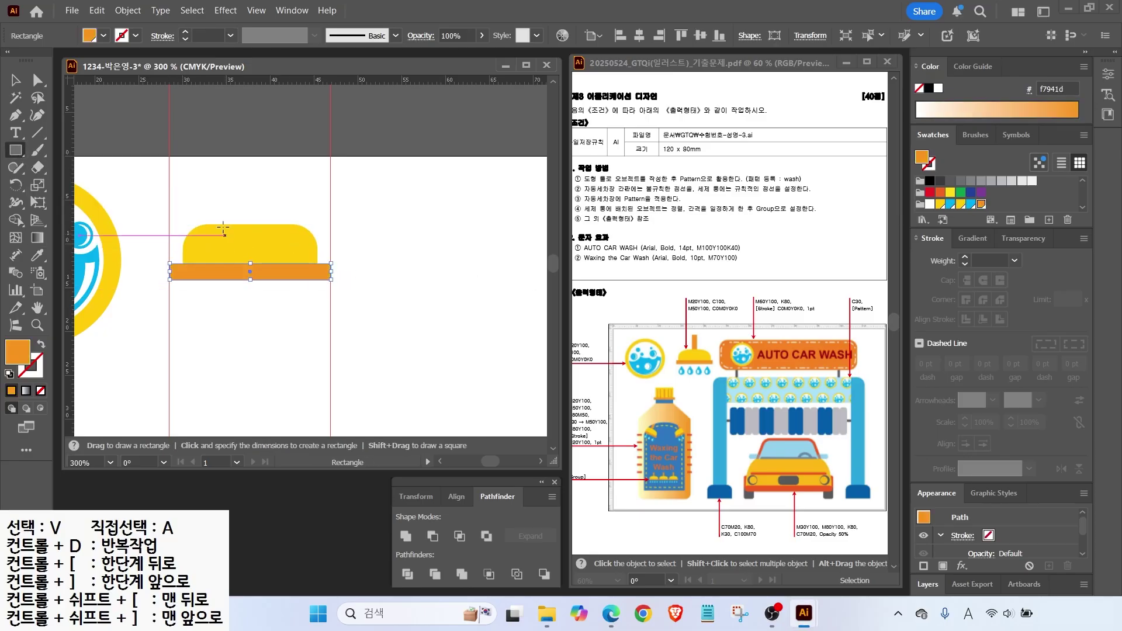
left_click_drag(240, 169, 255, 224)
key("v")
left_click_drag(175, 163, 345, 303)
key("Left")
left_click(255, 317)
Draw a small cyan circle and convert its top anchor point into a drop tip.
key("l")
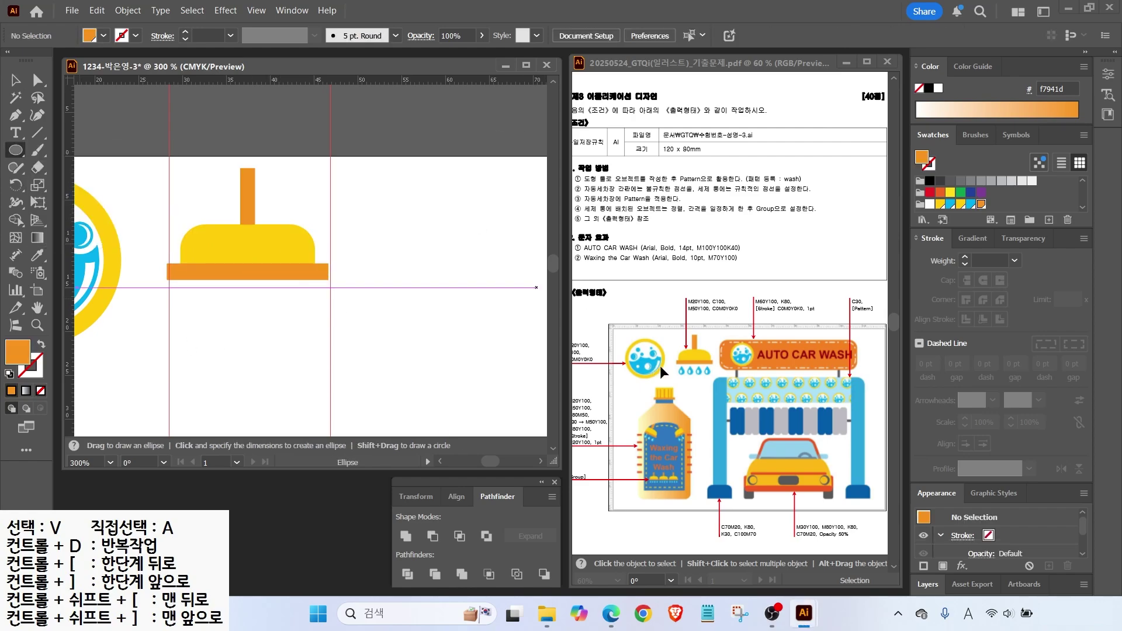
left_click_drag(191, 298, 208, 325)
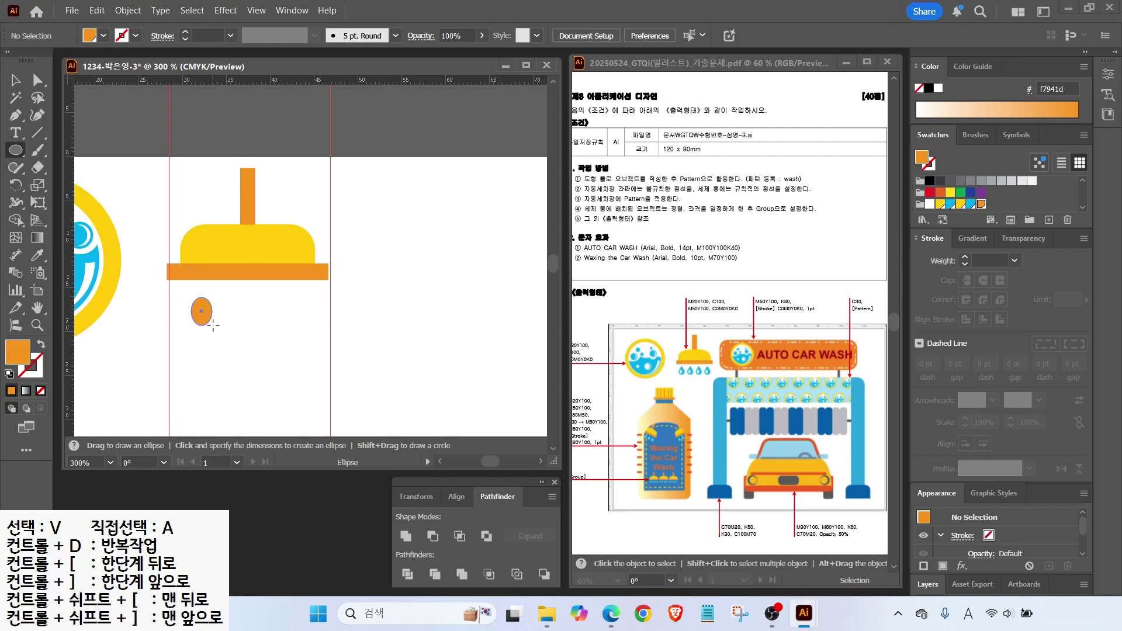
left_click_drag(214, 325, 218, 325)
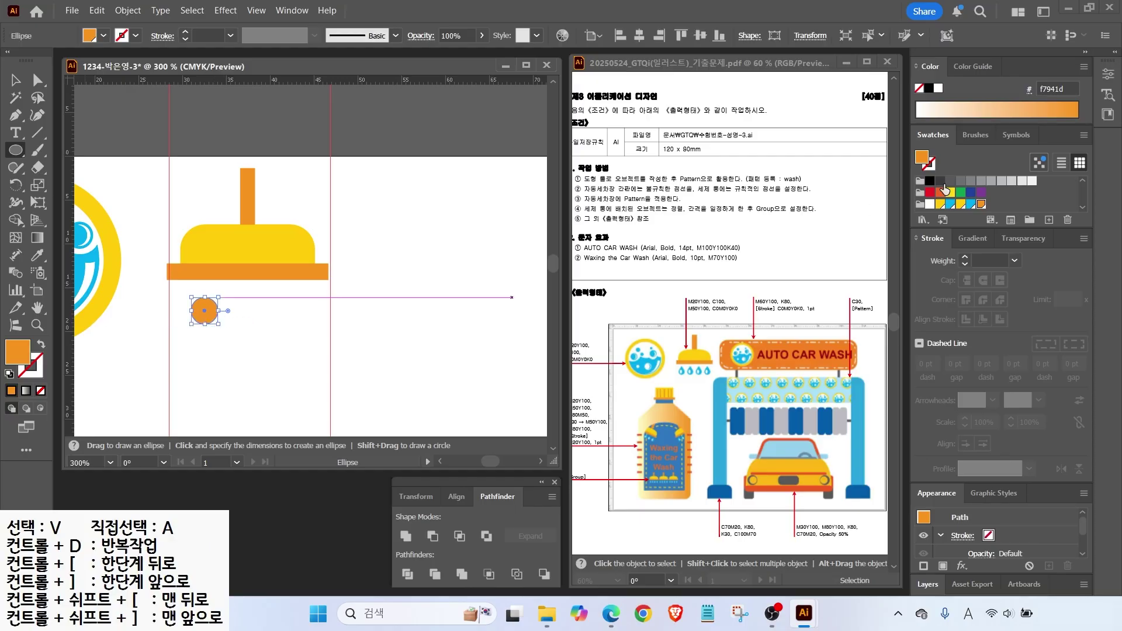
left_click(971, 204)
left_click(38, 81)
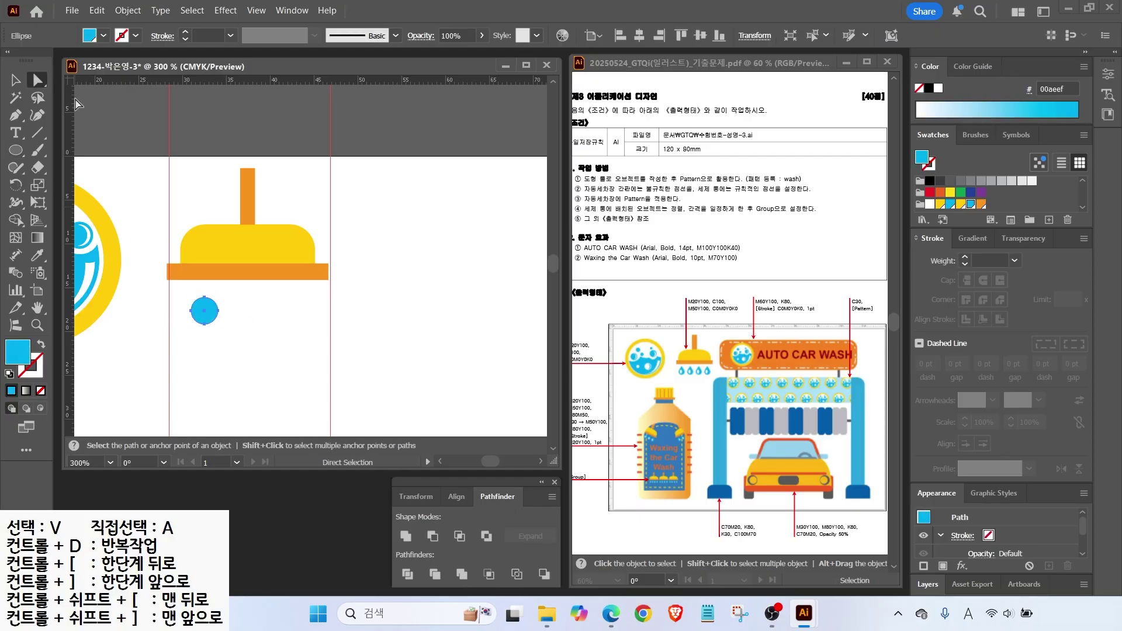
left_click(196, 291)
left_click_drag(214, 303, 205, 286)
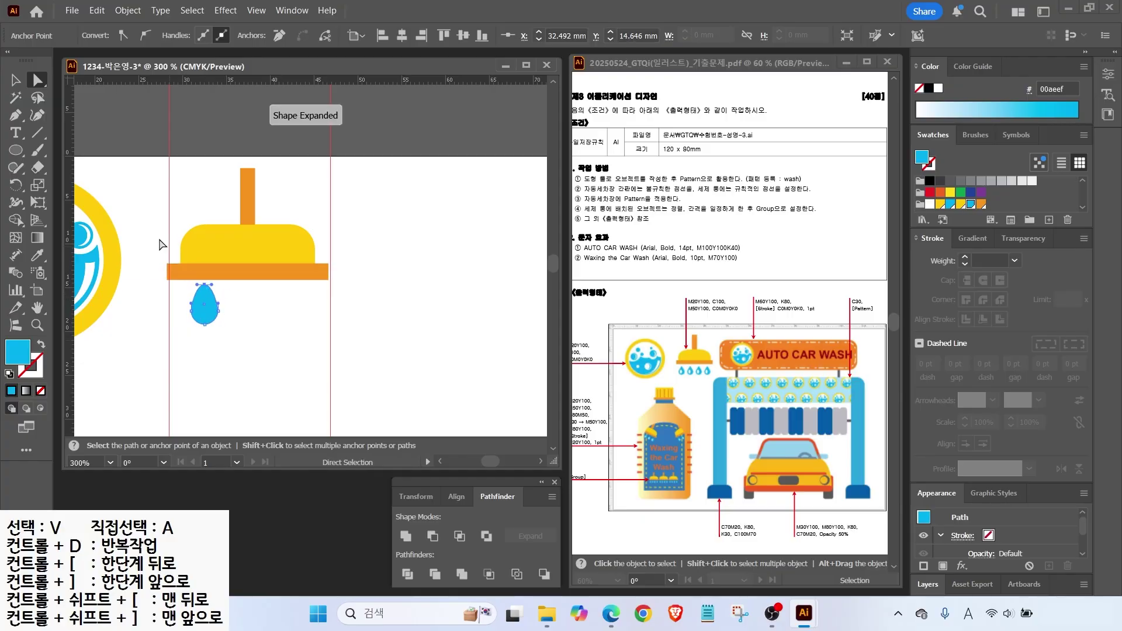
left_click(13, 119)
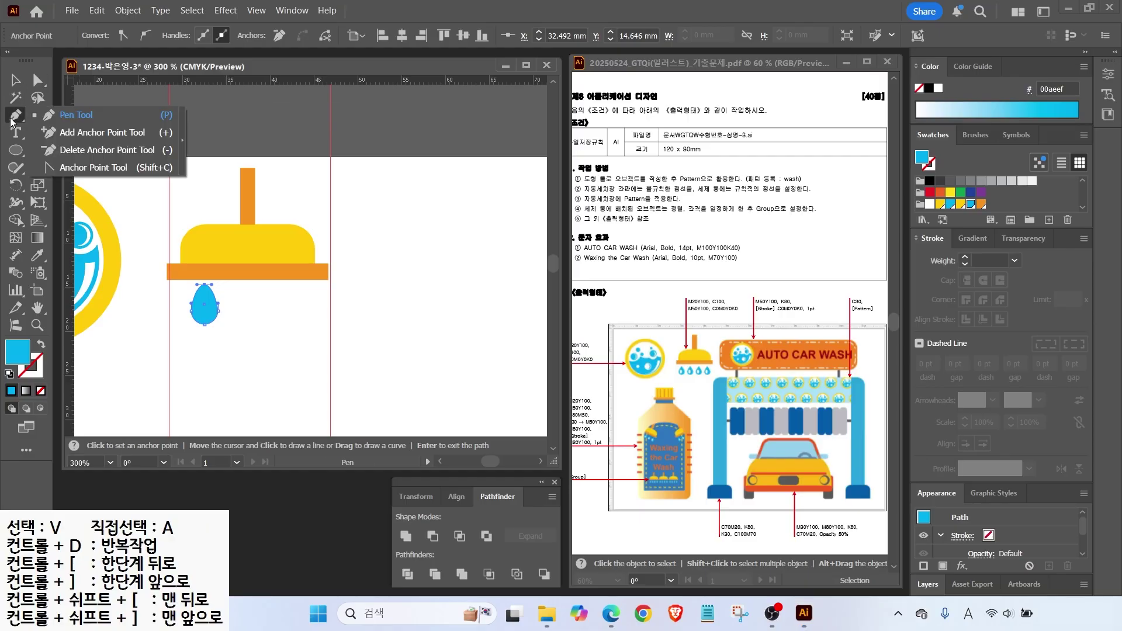
left_click(77, 169)
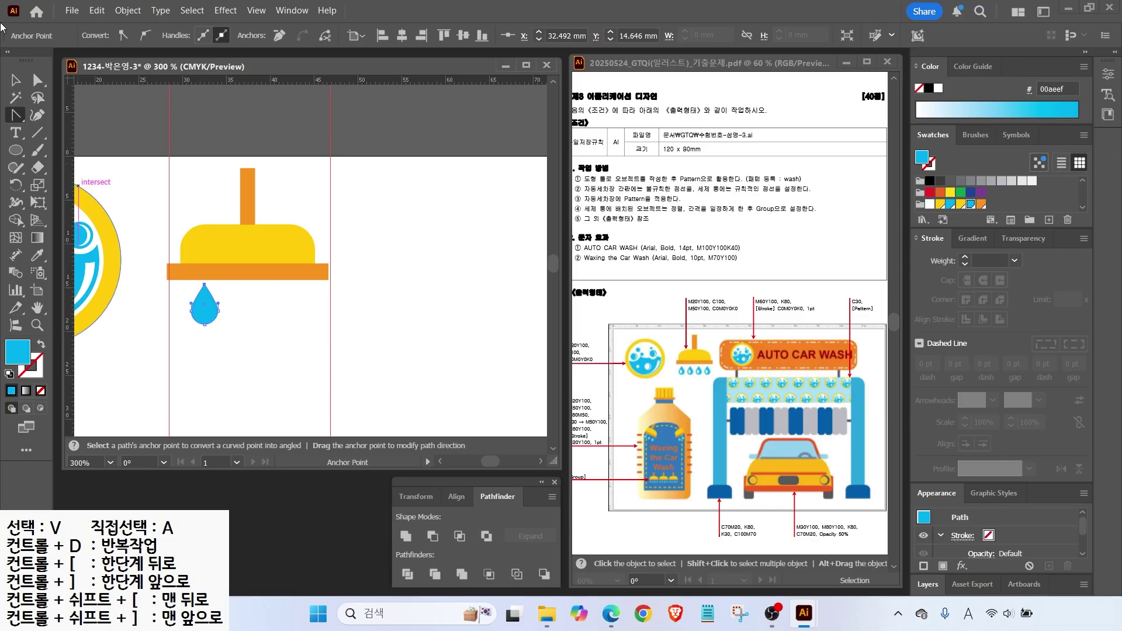
Duplicate the drop into a row of four and centre them under the shower head.
scroll(193, 318, "up", 5)
key("l")
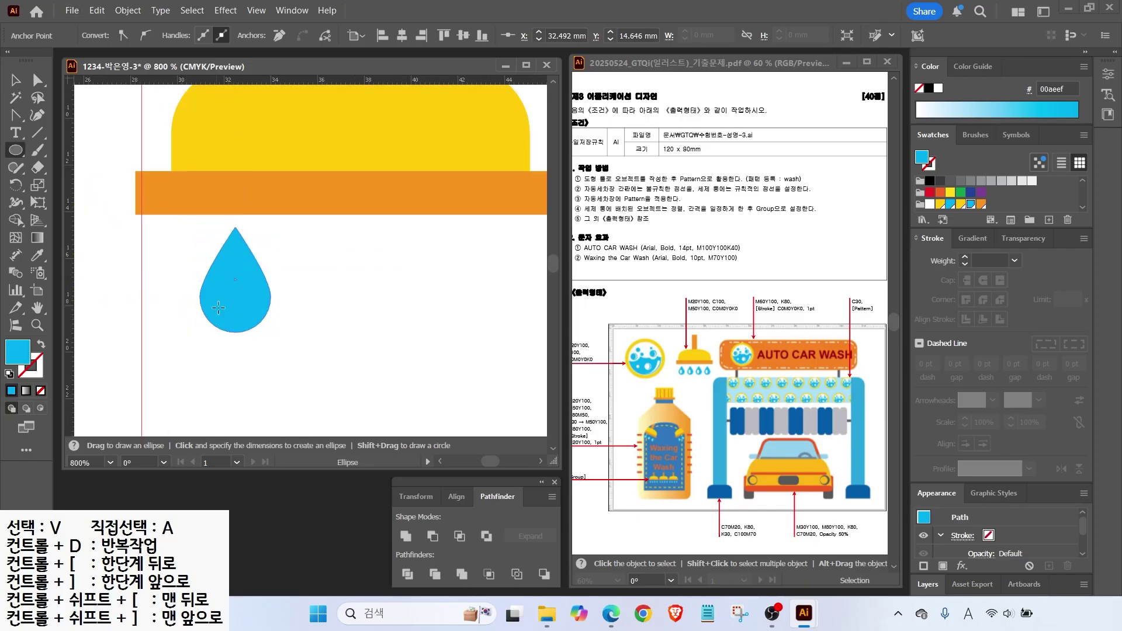
left_click_drag(228, 314, 278, 291)
key("v")
scroll(237, 265, "down", 4)
key("ctrl+d")
key("ctrl+d")
left_click_drag(218, 254, 210, 171)
left_click_drag(323, 225, 328, 242)
Group the shower head with its drops and clear all guides.
double_click(37, 308)
key("v")
left_click(200, 125)
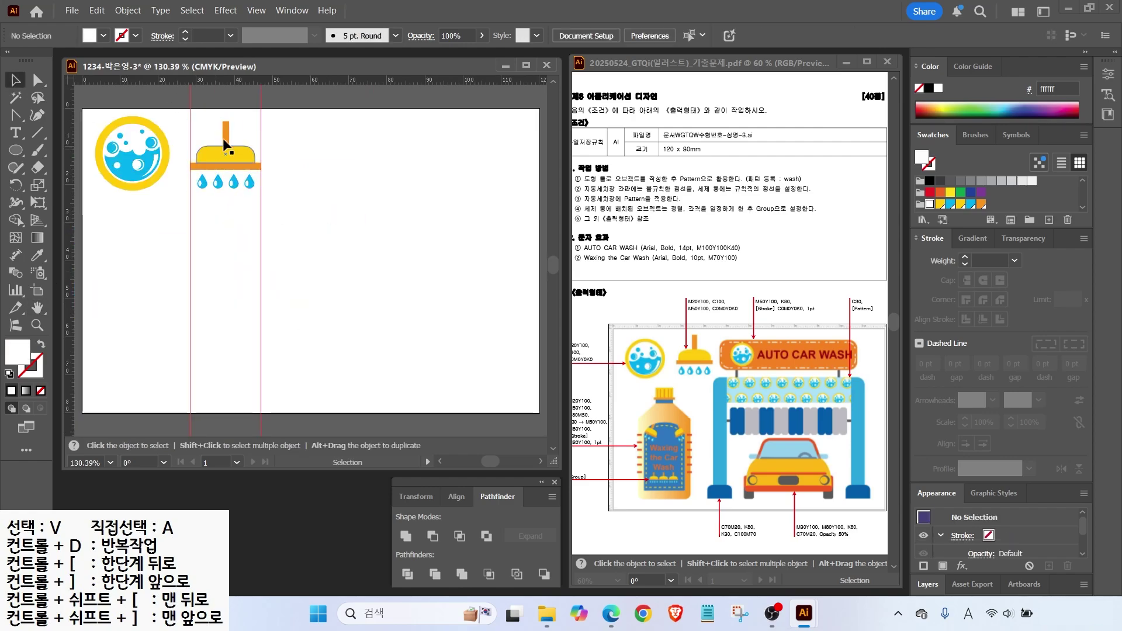
left_click_drag(277, 209, 278, 209)
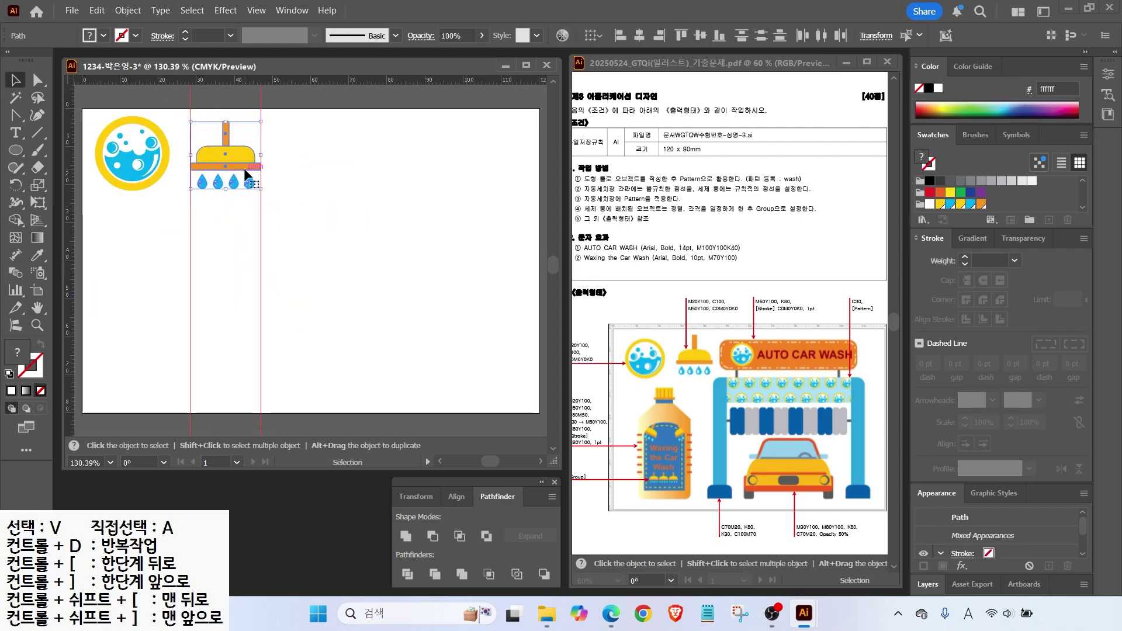
right_click(240, 152)
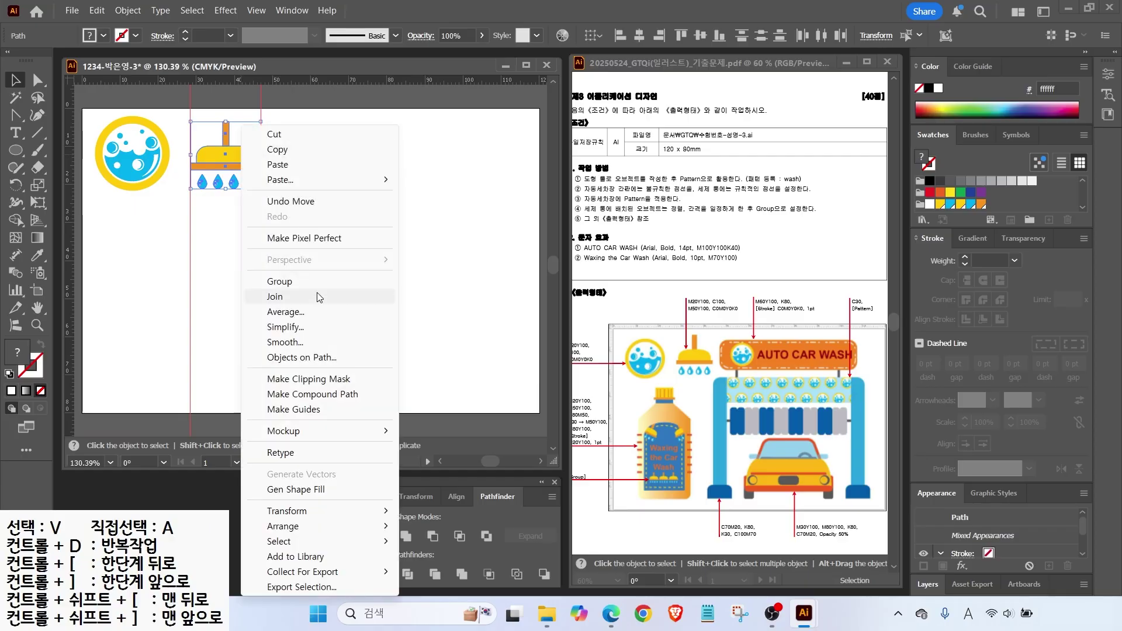
left_click(328, 283)
left_click(256, 10)
mouse_move(304, 520)
left_click(526, 580)
left_click(386, 381)
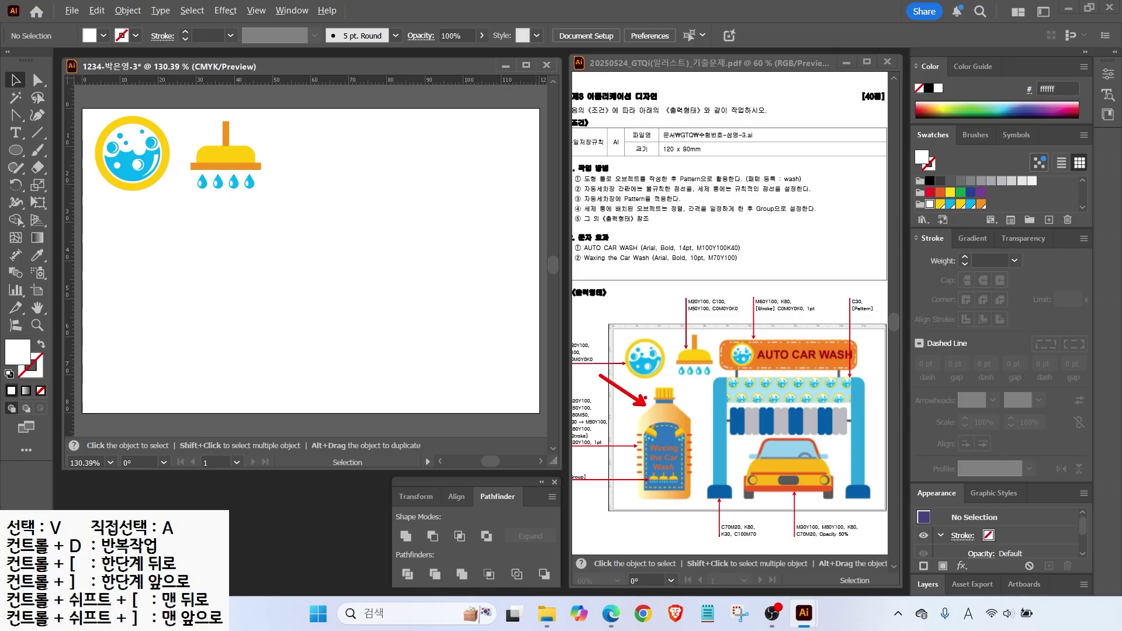
Place two vertical guides for the bottle's edges and save the orange fill as a swatch.
left_click_drag(74, 205, 218, 229)
left_click_drag(130, 82, 156, 393)
left_click(981, 204)
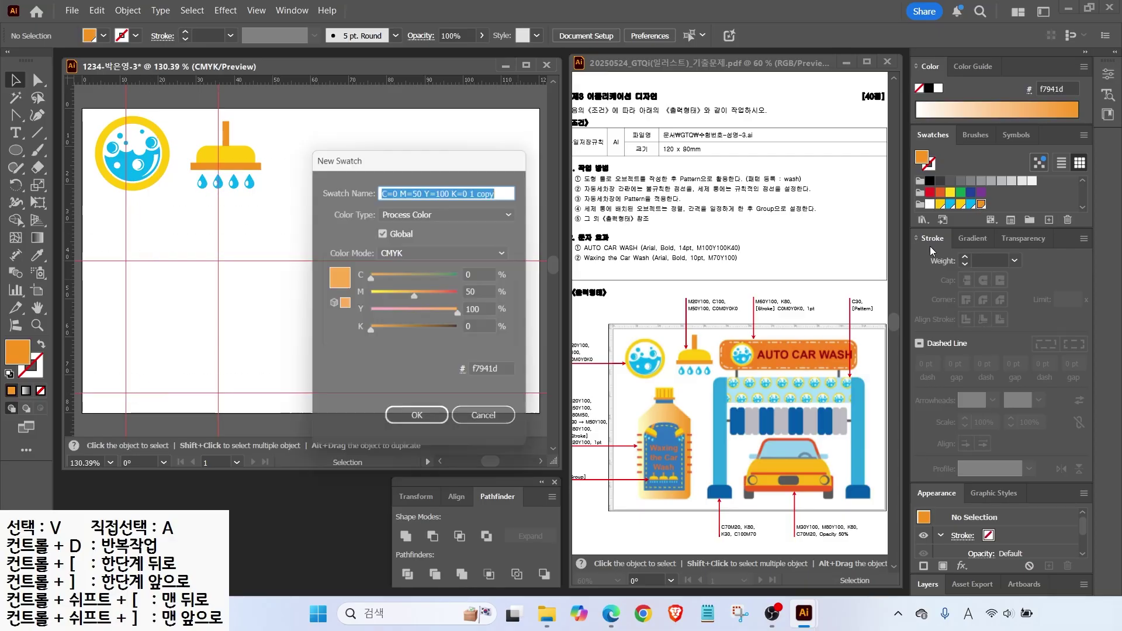
key("Return")
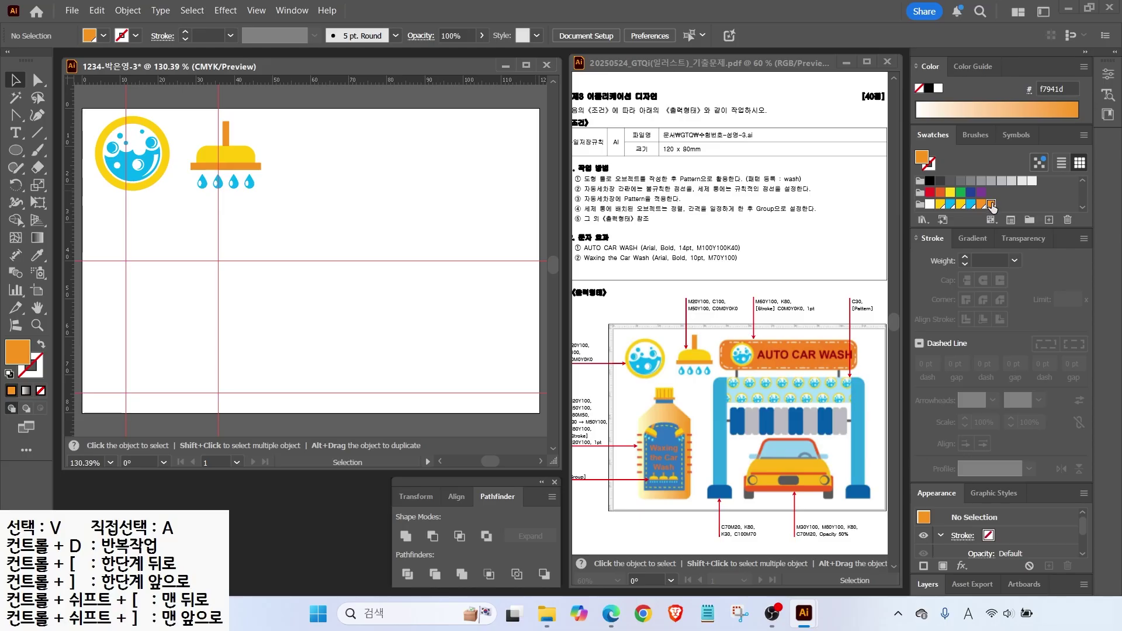
Create a yellow swatch with M20 and a pink swatch with M50.
double_click(991, 204)
left_click(616, 270)
key("Tab")
type("20")
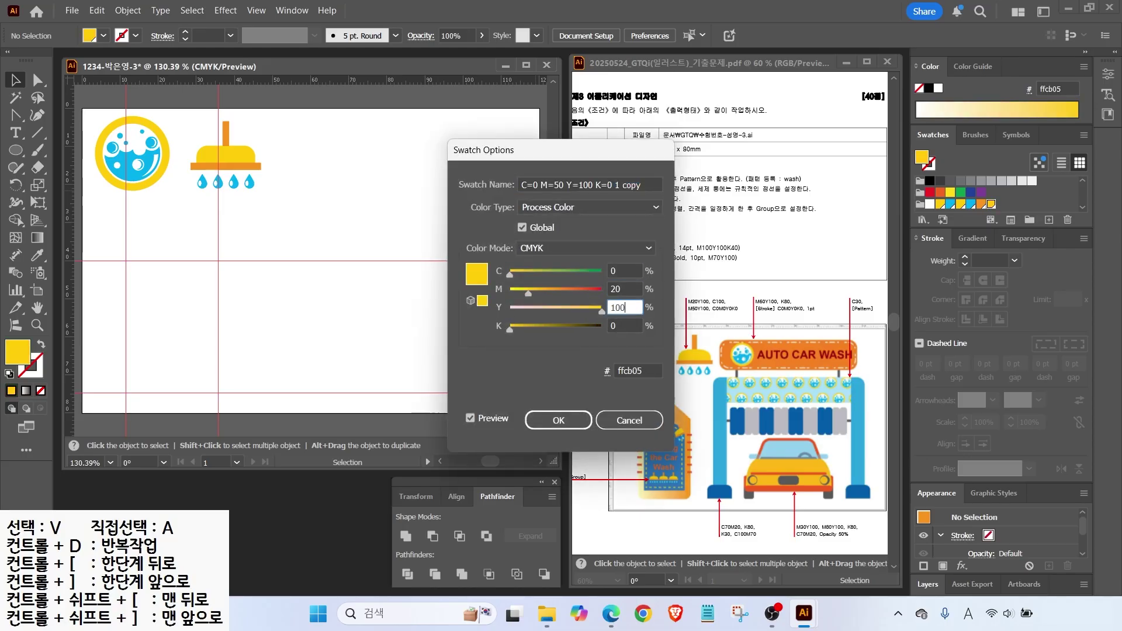
key("Return")
left_click(1049, 220)
double_click(488, 291)
type("50")
key("Return")
Add a blue swatch with C80.
left_click(1049, 220)
key("Tab")
type("80")
key("Tab")
Add a red-orange swatch with M80 and Y100.
key("Tab")
type("0")
key("Return")
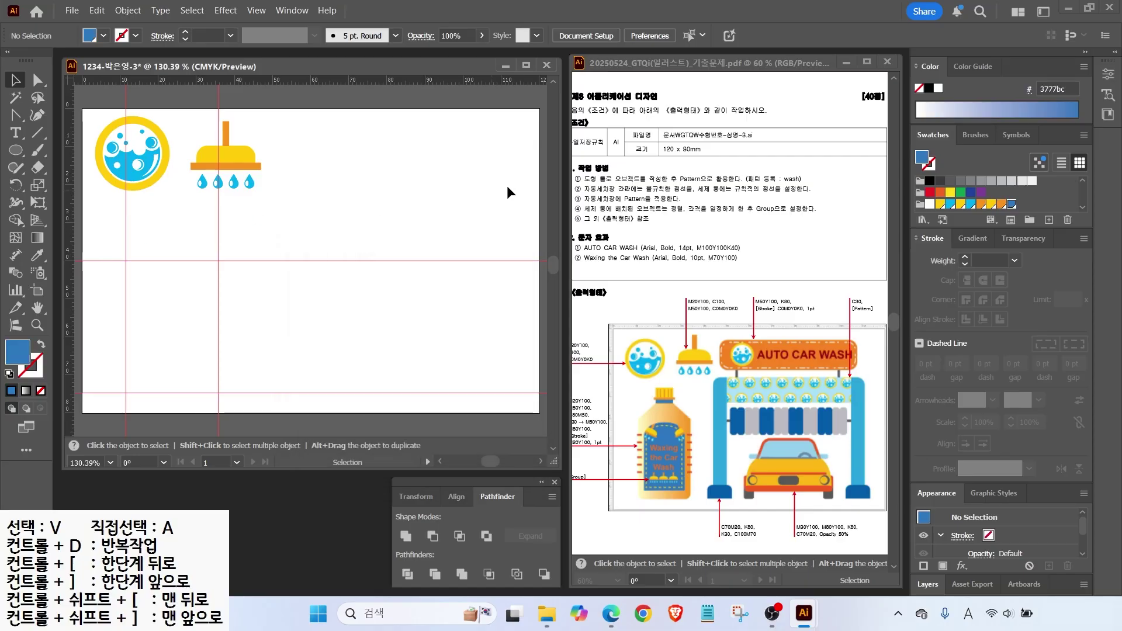
left_click(1049, 220)
key("Tab")
type("0")
key("Tab")
type("80")
Add another M20 swatch and switch the fill to a white-to-black gradient.
key("Tab")
type("100")
key("Tab")
key("Return")
left_click(1049, 220)
key("Tab")
key("Tab")
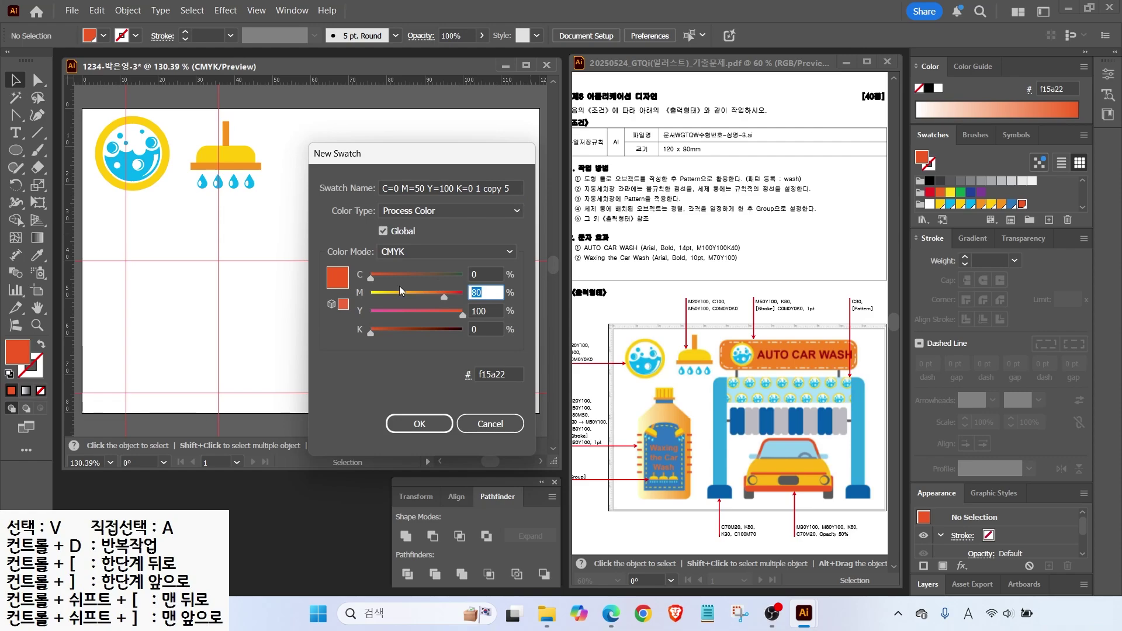
type("20")
key("Return")
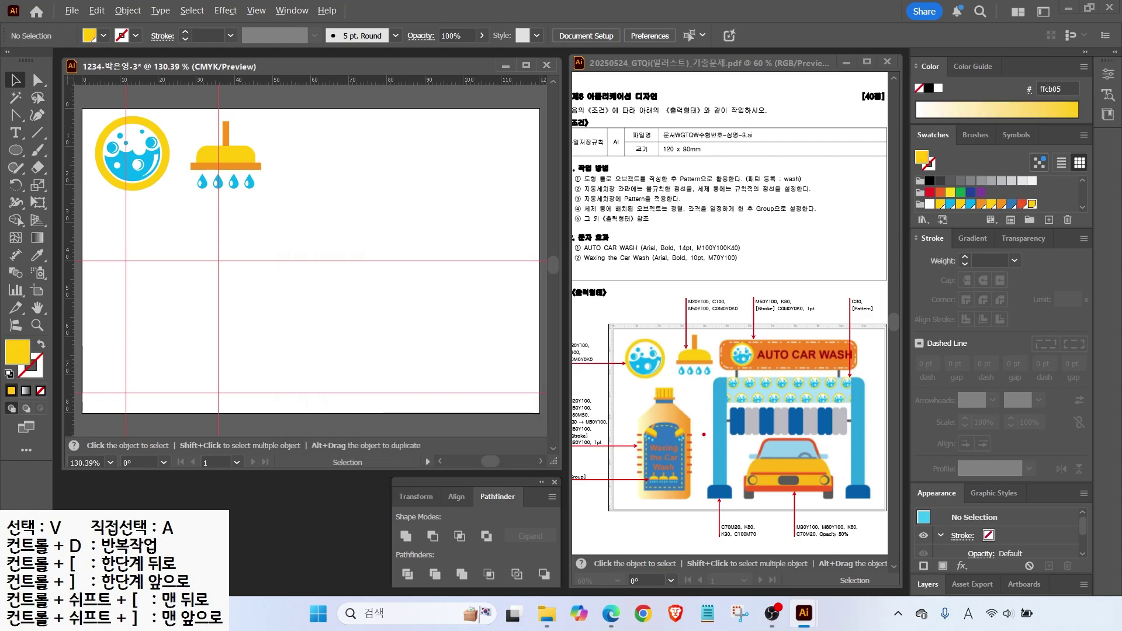
left_click_drag(565, 415, 626, 434)
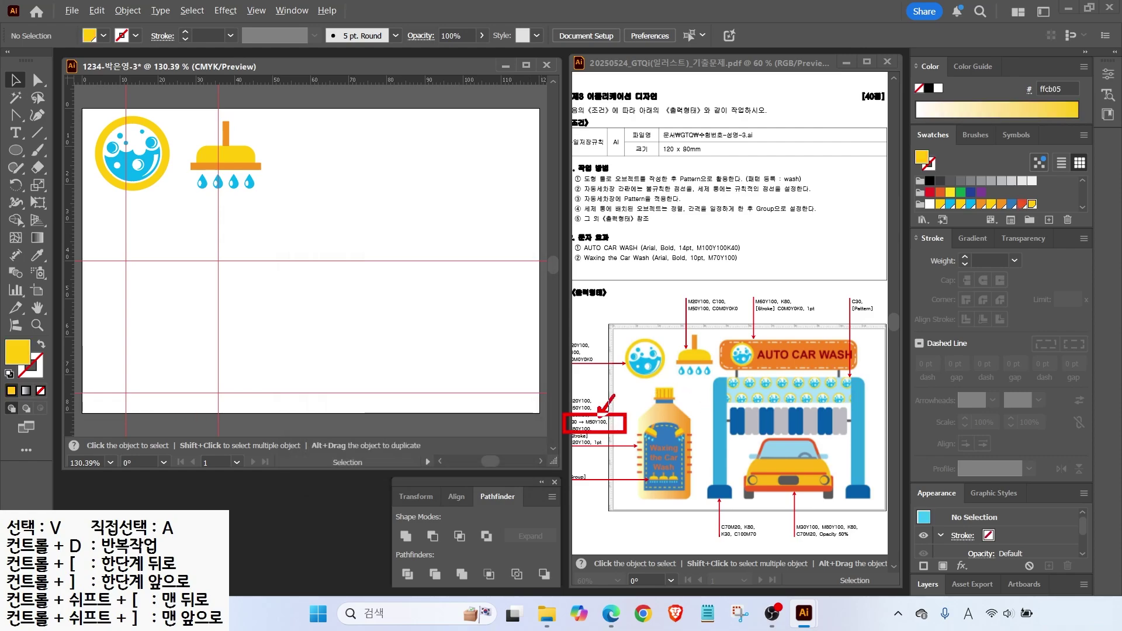
left_click_drag(550, 385, 569, 411)
left_click_drag(949, 226, 1004, 256)
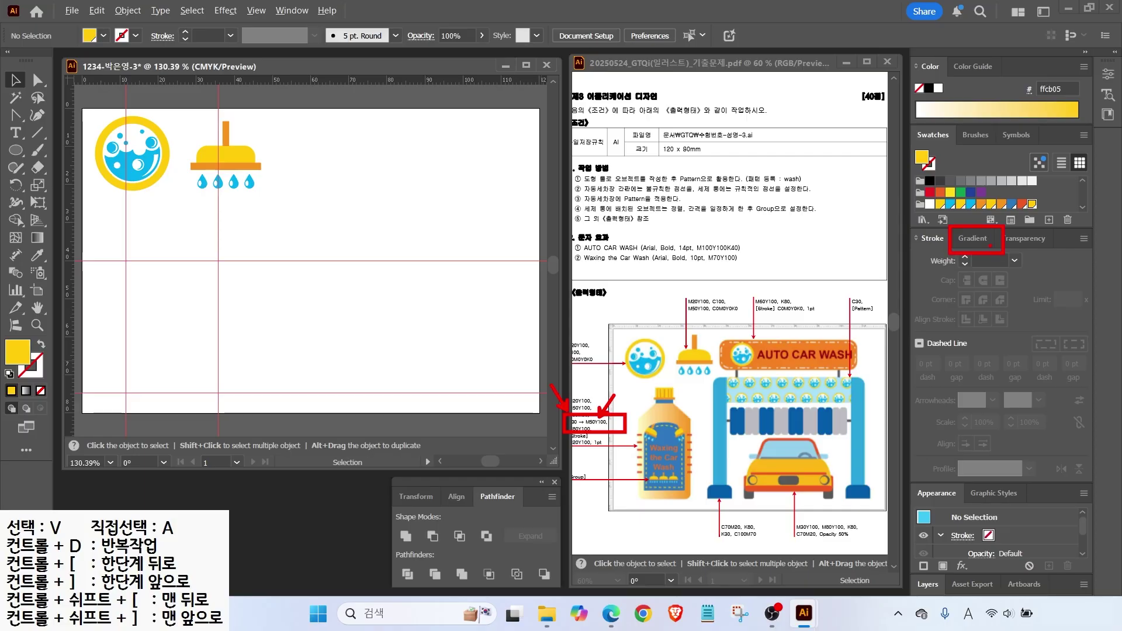
left_click(973, 239)
left_click(923, 269)
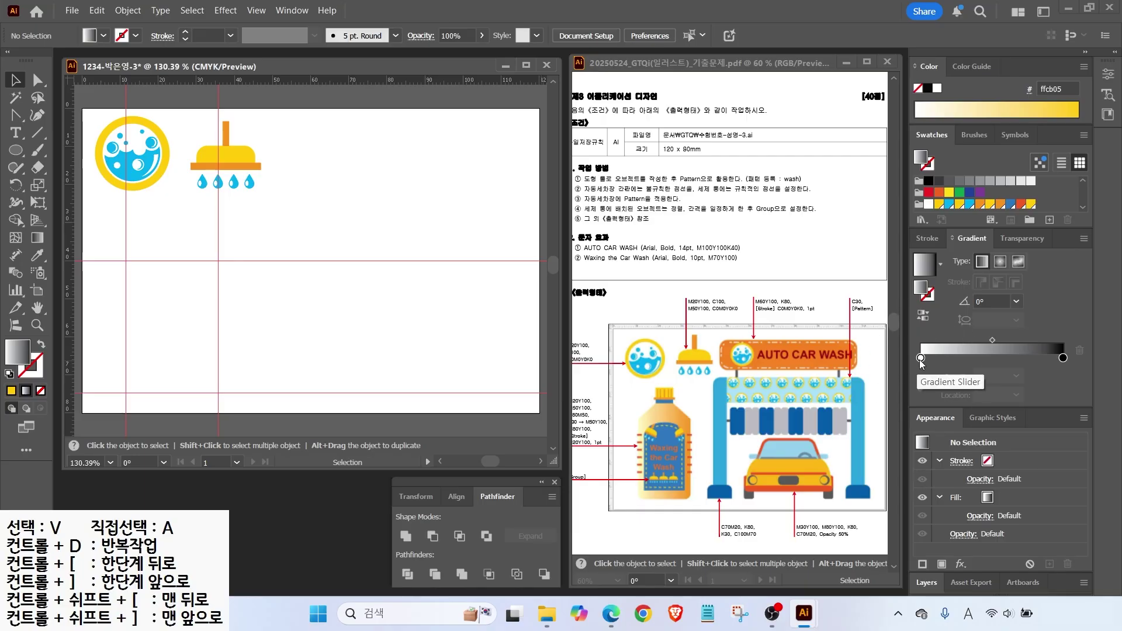
Set the gradient stops to white on the left and orange on the right.
double_click(921, 359)
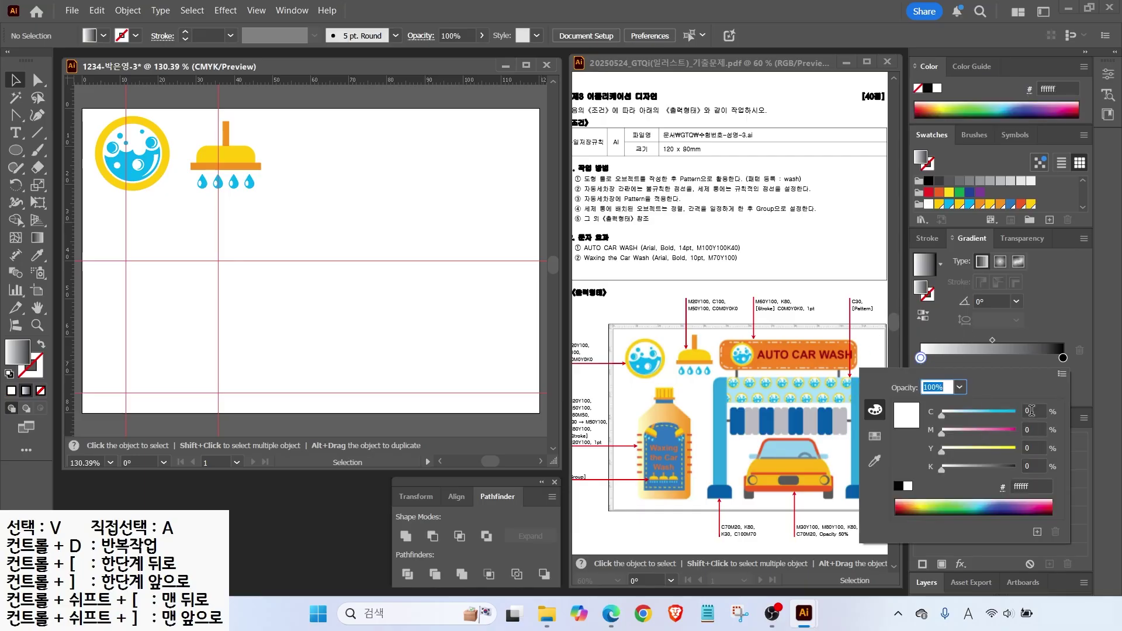
left_click(1032, 411)
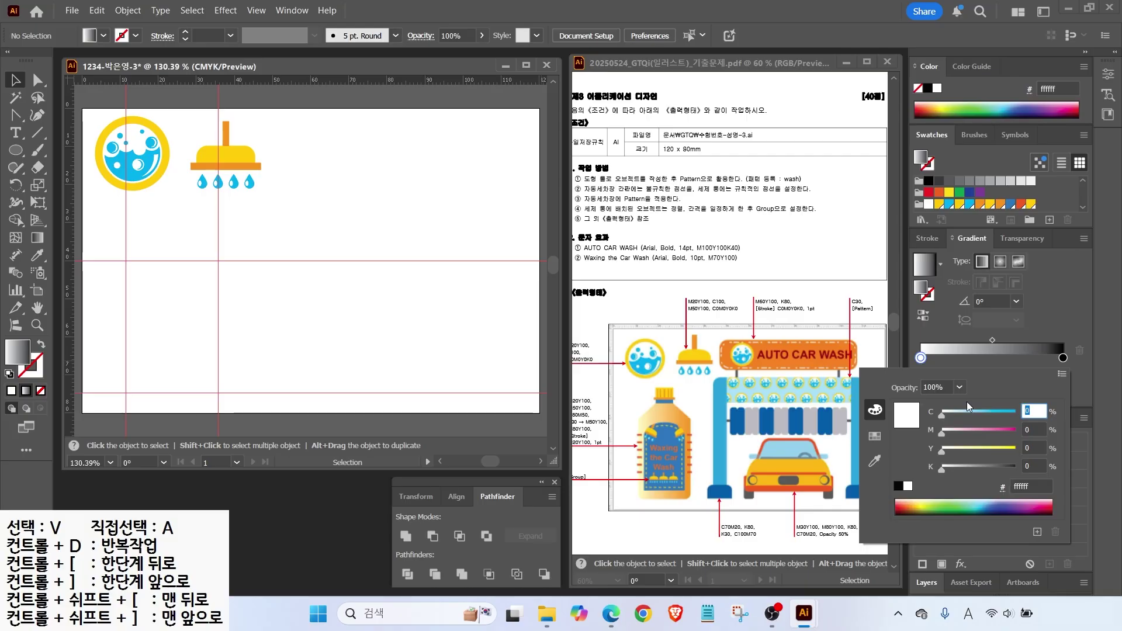
double_click(1063, 358)
key("Tab")
type("50")
key("Tab")
type("100")
key("Tab")
type("0")
key("Return")
Draw a gradient rounded-rectangle bottle body with a rectangle on top, then select its two top anchors.
left_click_drag(16, 150, 76, 168)
left_click_drag(126, 261, 218, 393)
key("m")
left_click_drag(125, 229, 218, 289)
key("a")
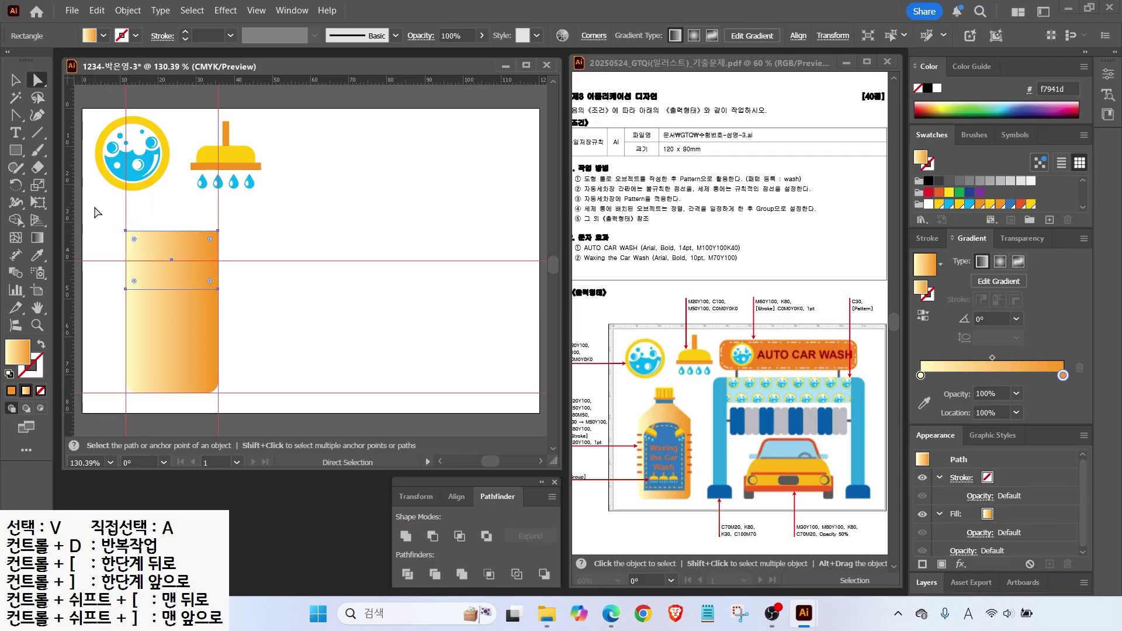
left_click(97, 213)
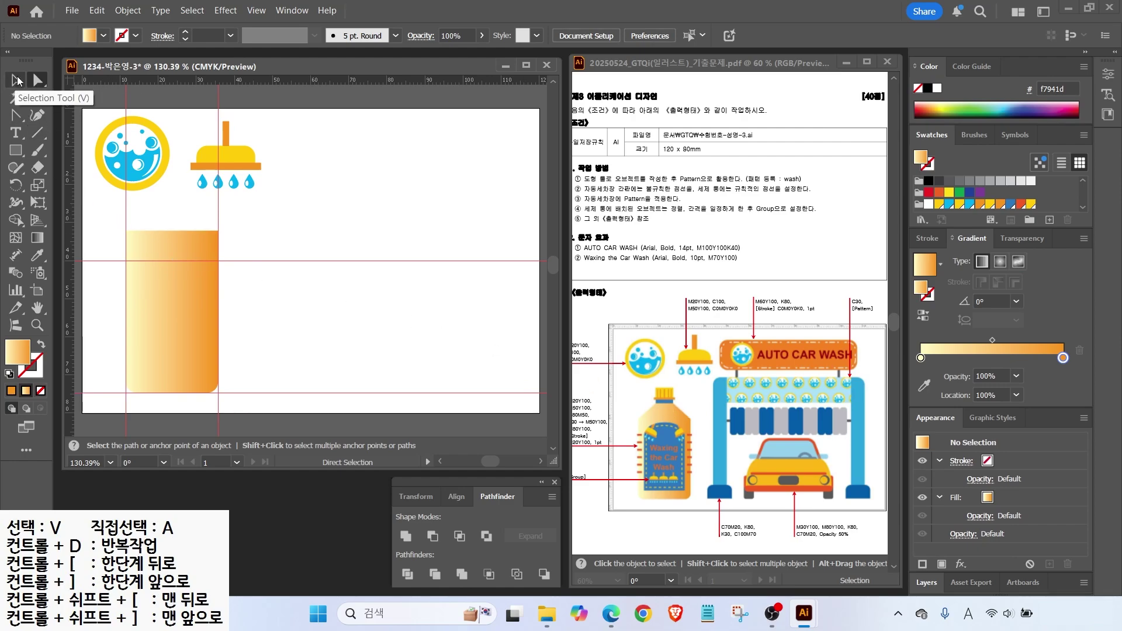
left_click_drag(113, 223, 245, 252)
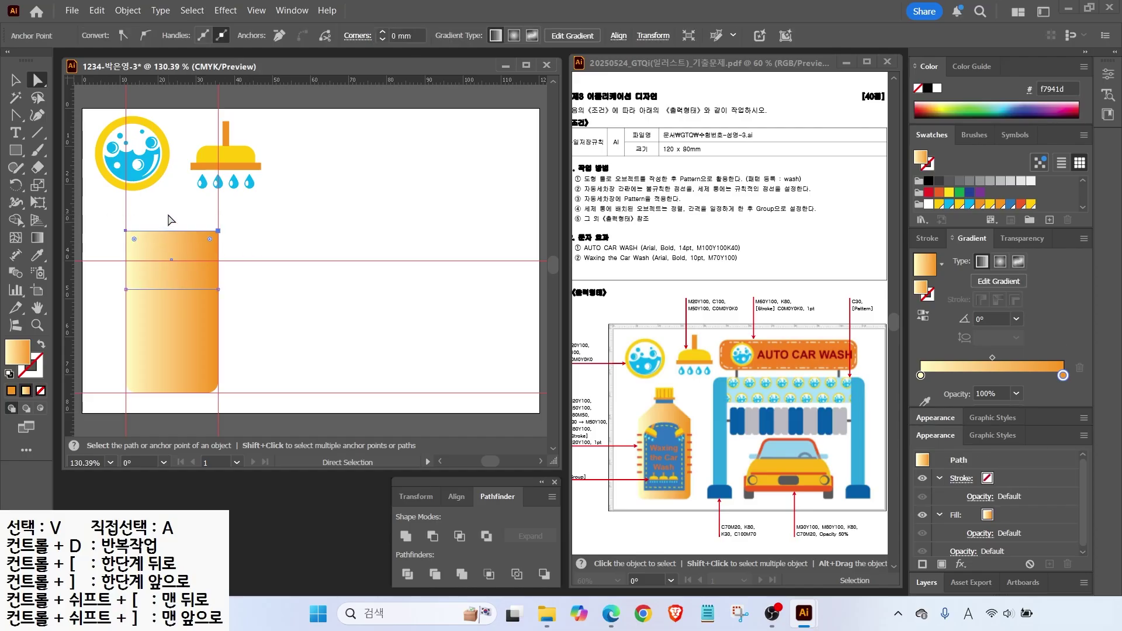
Scale the top anchors to 30% into a tapered shoulder and squash it onto the guide.
double_click(37, 185)
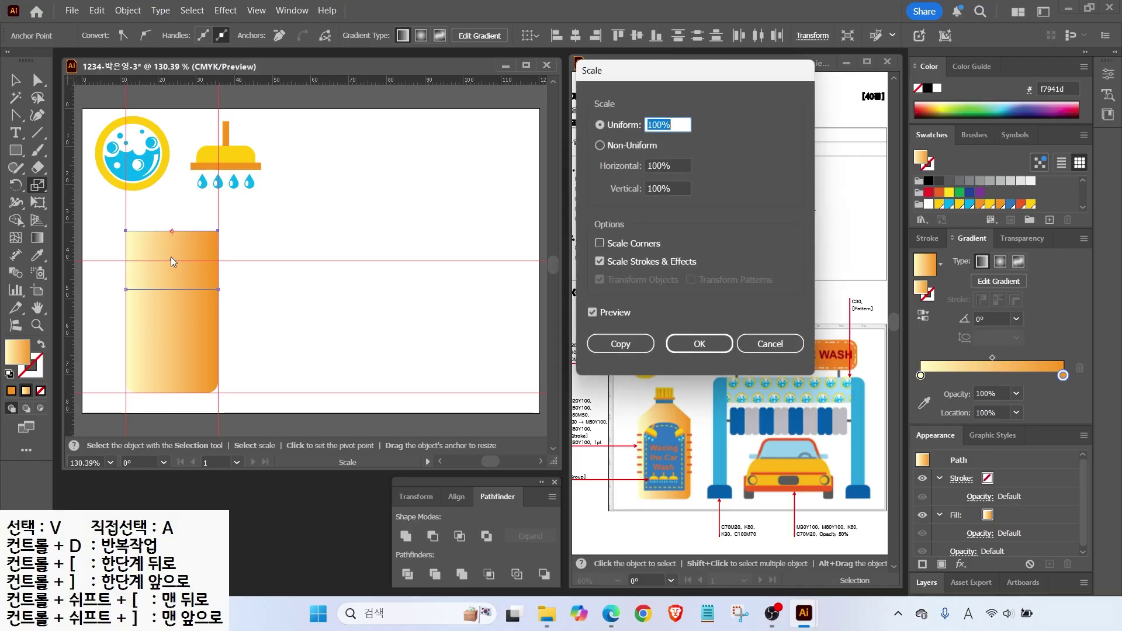
left_click(592, 313)
left_click(593, 313)
left_click(593, 313)
left_click(592, 313)
left_click(592, 313)
left_click(593, 313)
left_click(593, 313)
type("30")
left_click(592, 314)
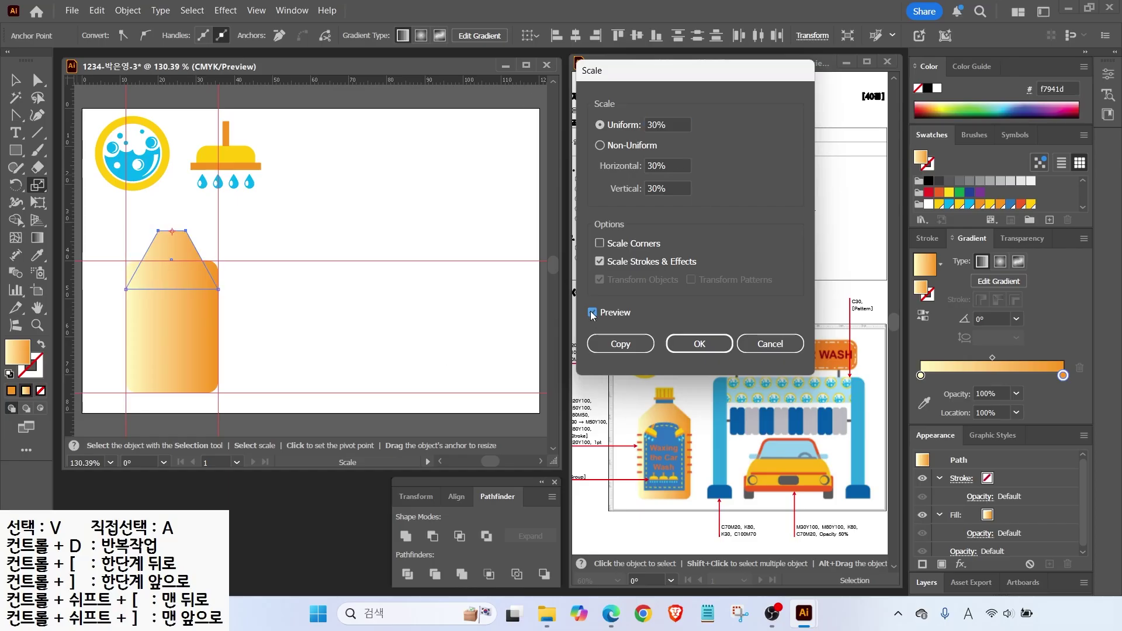
key("Return")
key("v")
left_click_drag(172, 290, 172, 261)
Draw a thin blue neck bar on top of the shoulder.
left_click(149, 296)
key("a")
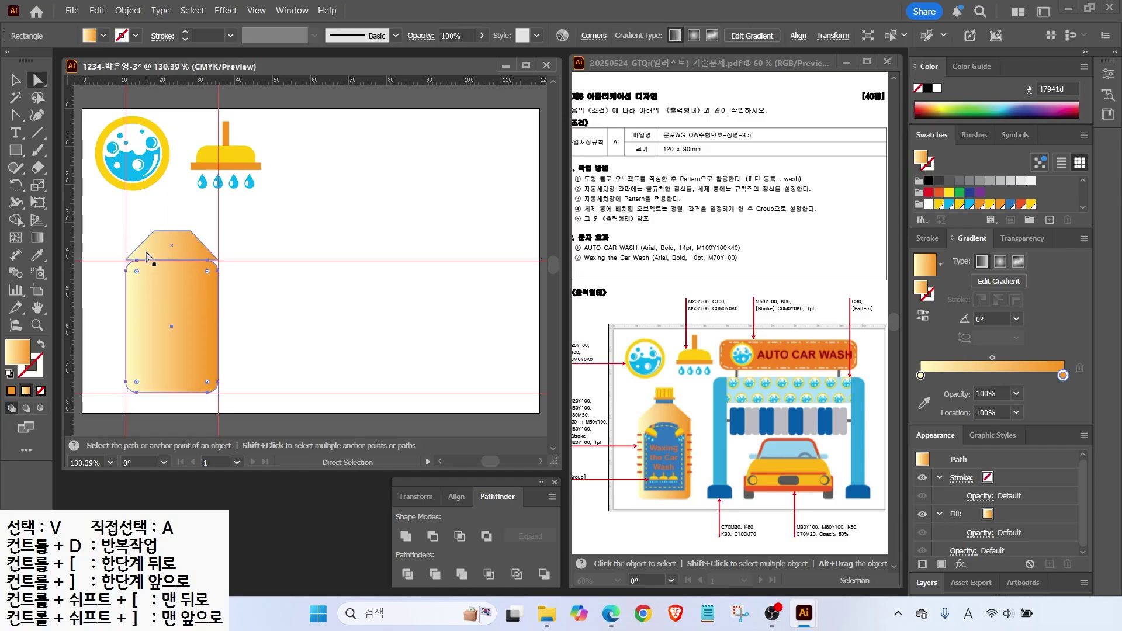
scroll(114, 168, "up", 3)
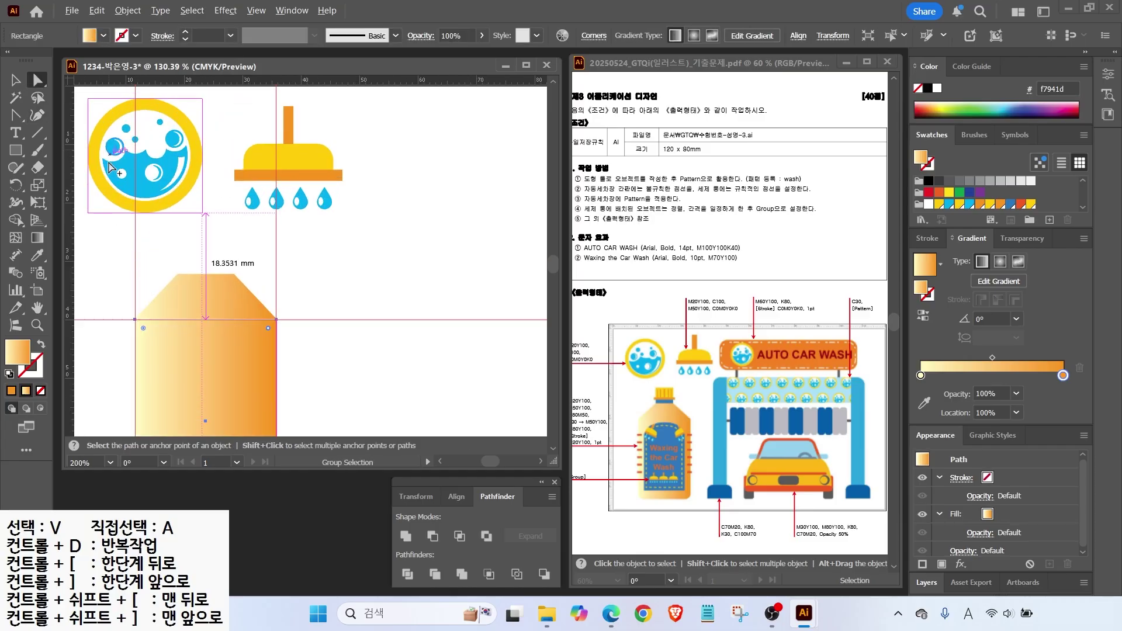
left_click(15, 80)
left_click(274, 351)
scroll(237, 263, "up", 3)
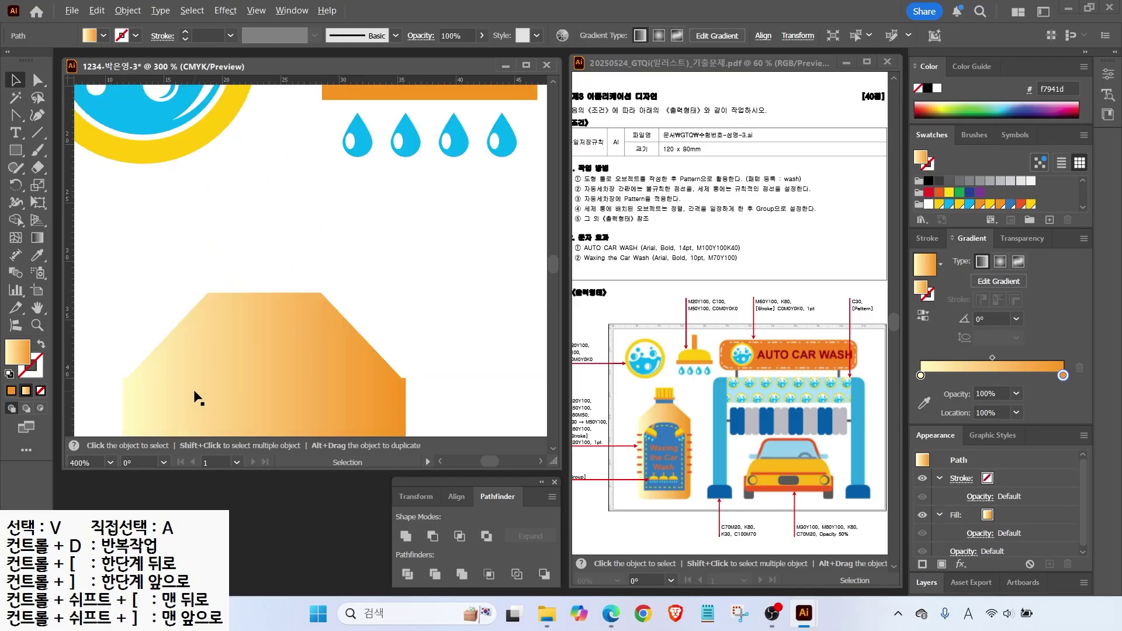
scroll(240, 240, "down", 3)
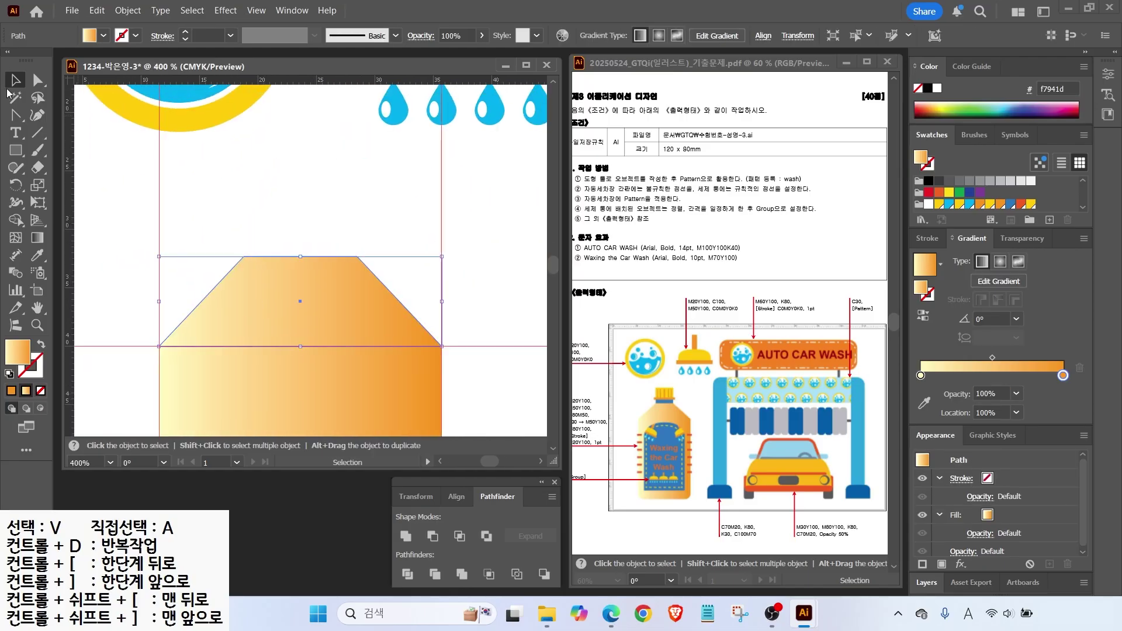
left_click(16, 151)
left_click_drag(244, 241, 357, 256)
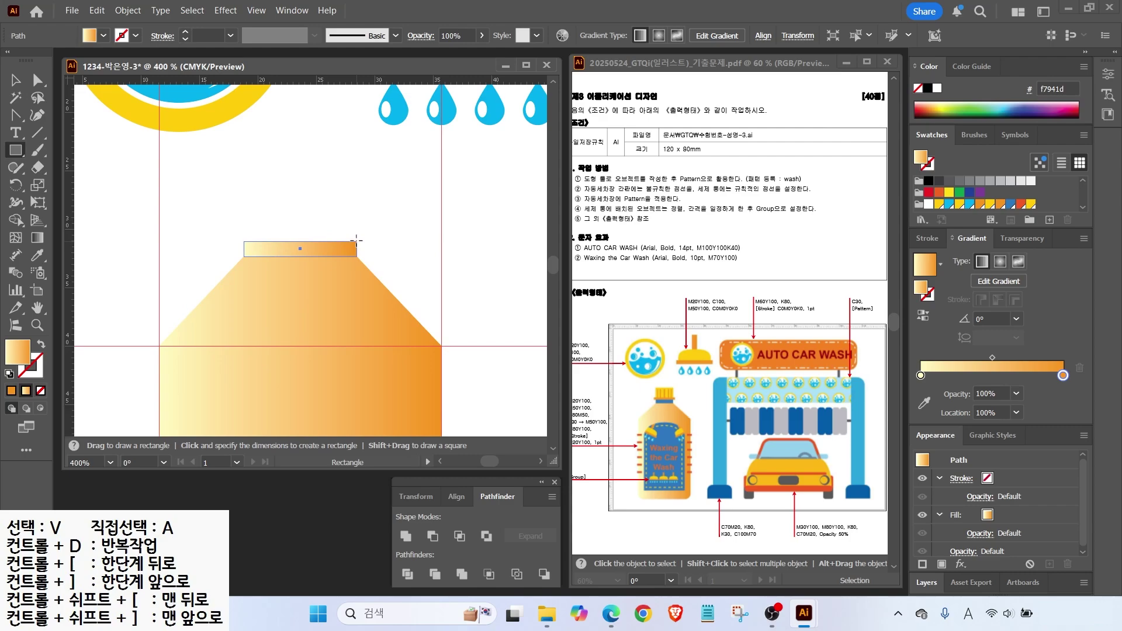
left_click(1006, 204)
key("v")
Add a wider red-orange ring above the neck and a yellow cap with rounded corners.
mouse_move(360, 250)
left_mouse_down()
mouse_move(360, 234)
mouse_move(375, 234)
left_mouse_up()
left_click(1022, 204)
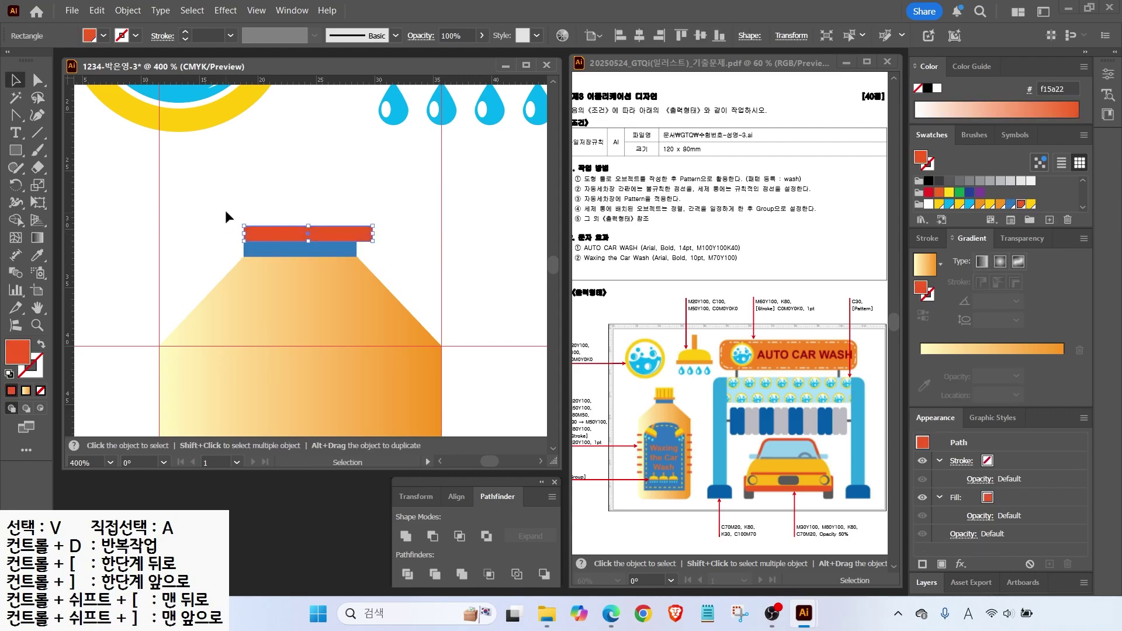
left_click_drag(307, 230, 301, 166)
left_click(272, 248)
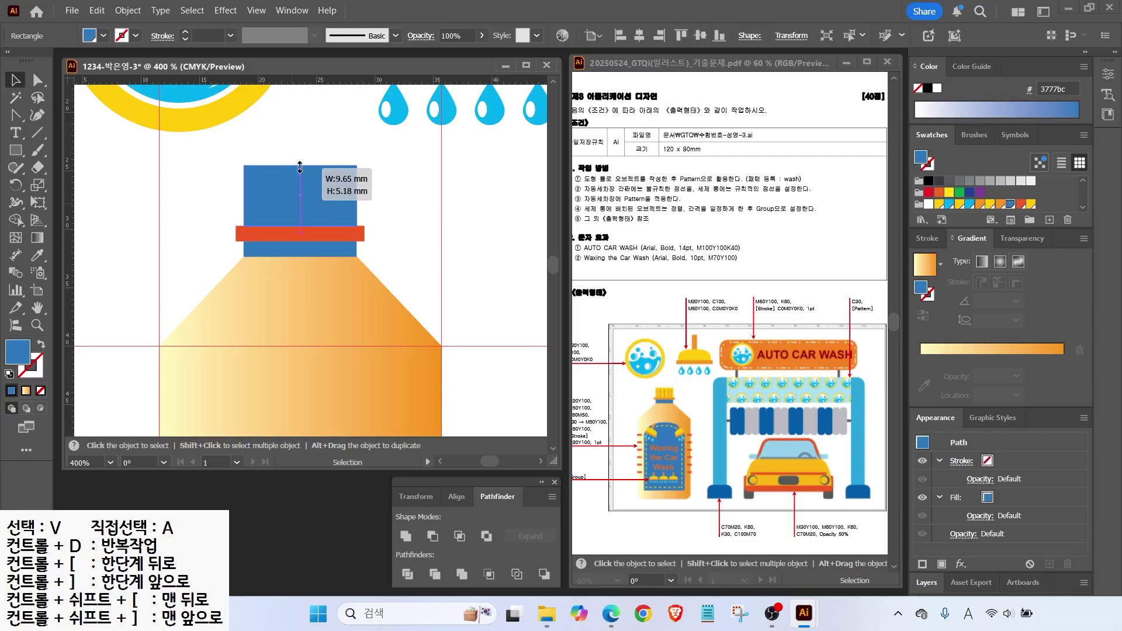
left_click(1030, 205)
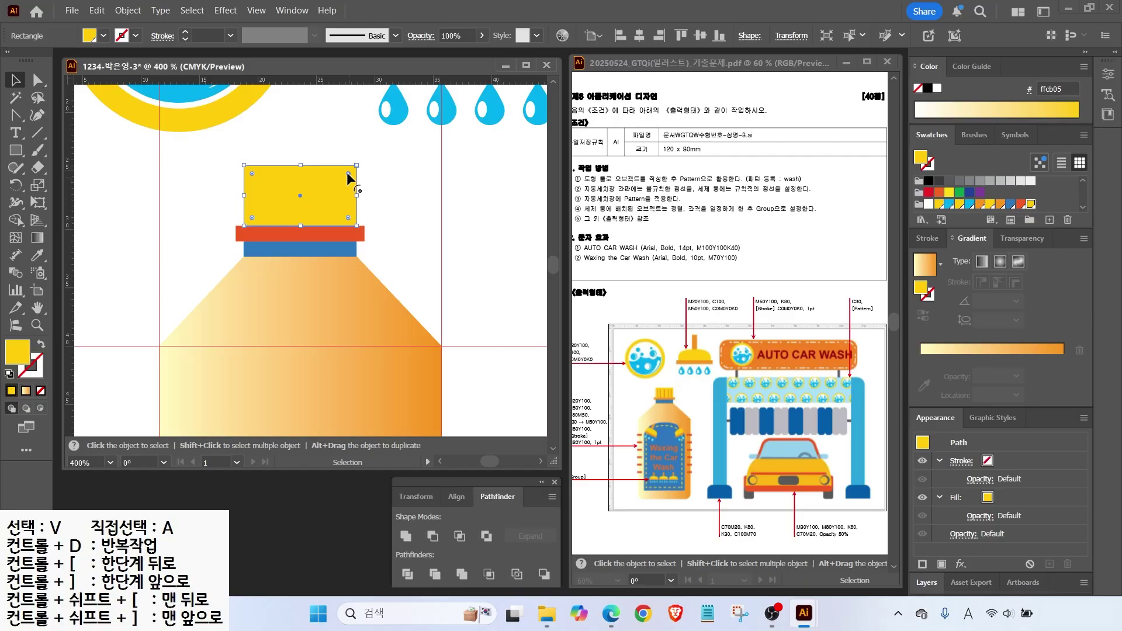
left_click_drag(252, 173, 259, 226)
left_click(212, 201)
Add five evenly spaced red stripes across the yellow cap.
key("m")
left_click(1021, 204)
key("v")
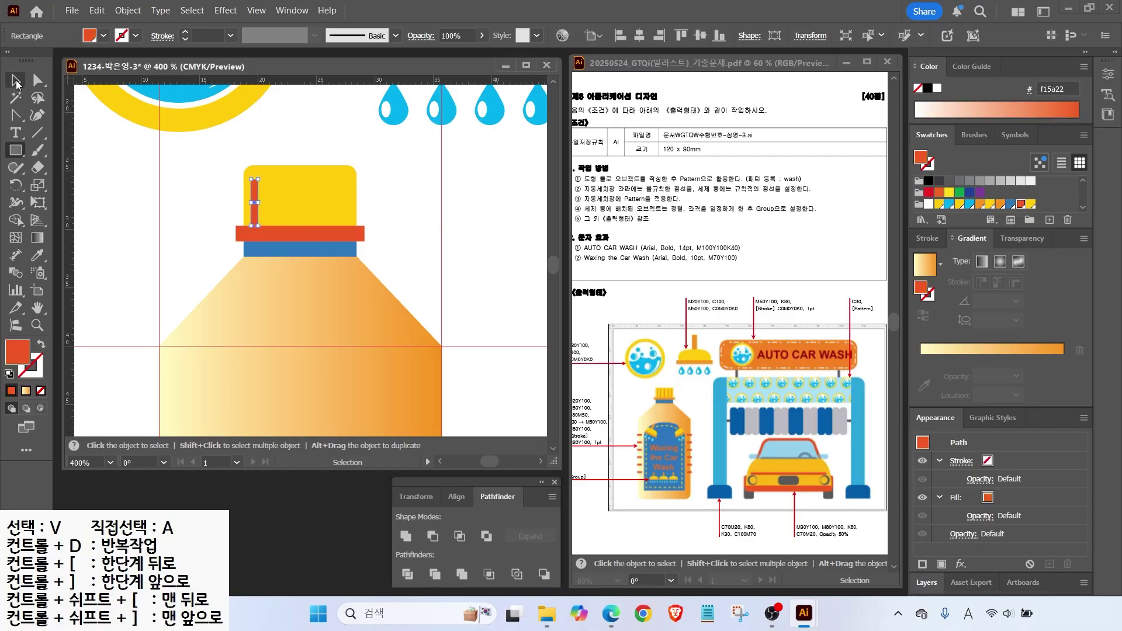
left_click_drag(248, 181, 271, 182)
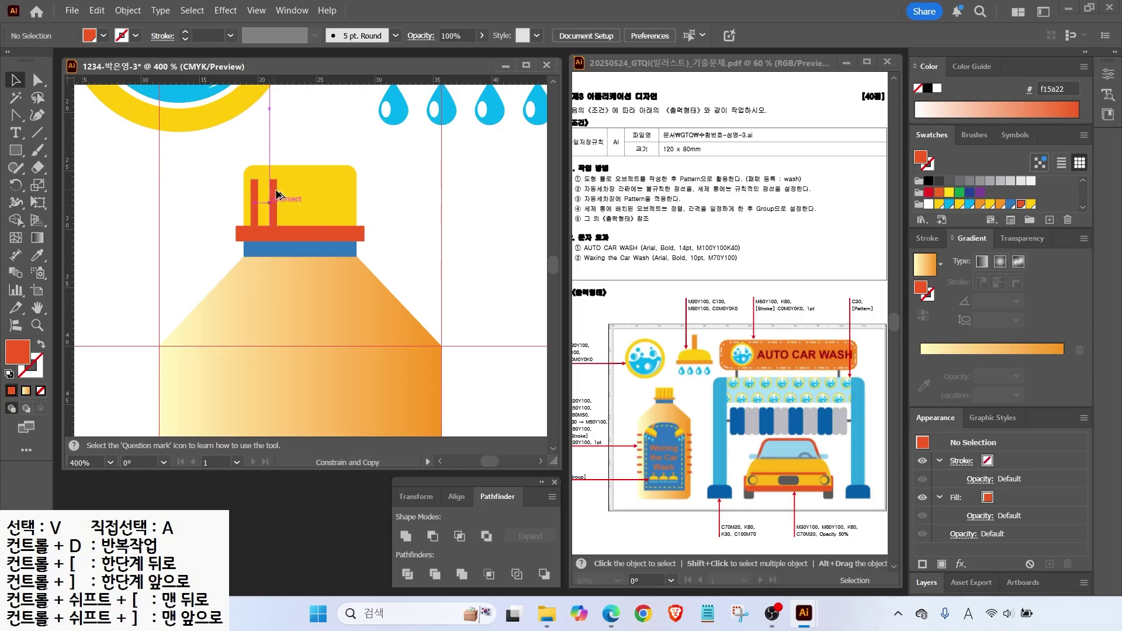
key("ctrl+d")
key("ctrl+d")
key("ctrl+d")
left_click(198, 165)
Stack repeated red tick marks down the bottle's left edge.
scroll(376, 236, "down", 3)
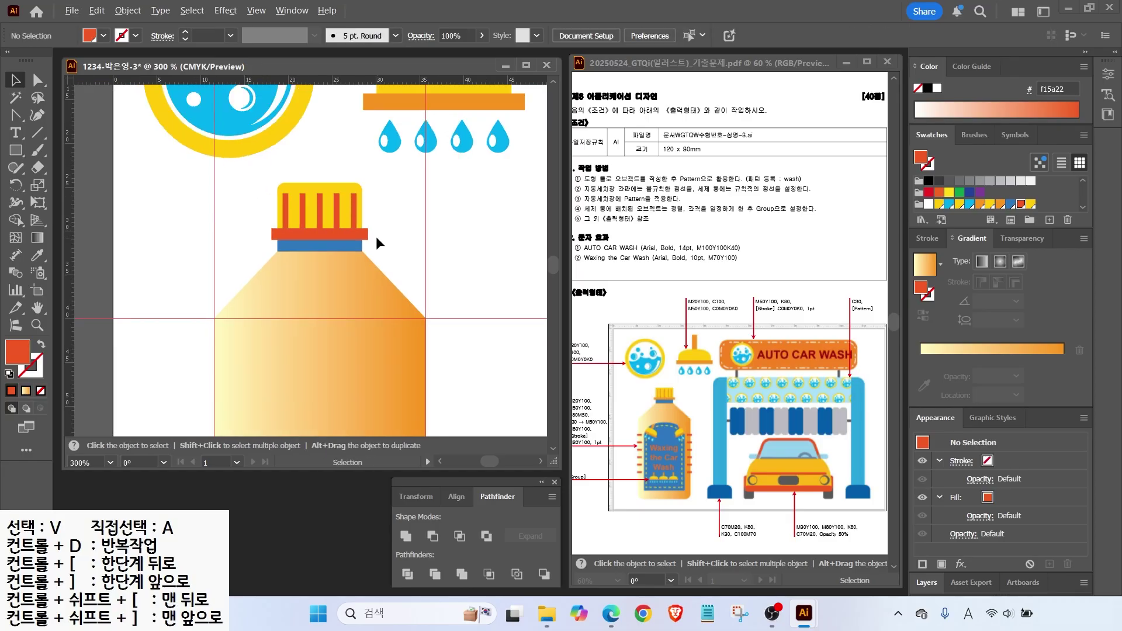
left_click_drag(288, 100, 261, 339)
scroll(255, 228, "up", 4)
scroll(228, 245, "down", 4)
key("ctrl+d")
key("ctrl+d")
key("ctrl+d")
key("ctrl+d")
key("ctrl+d")
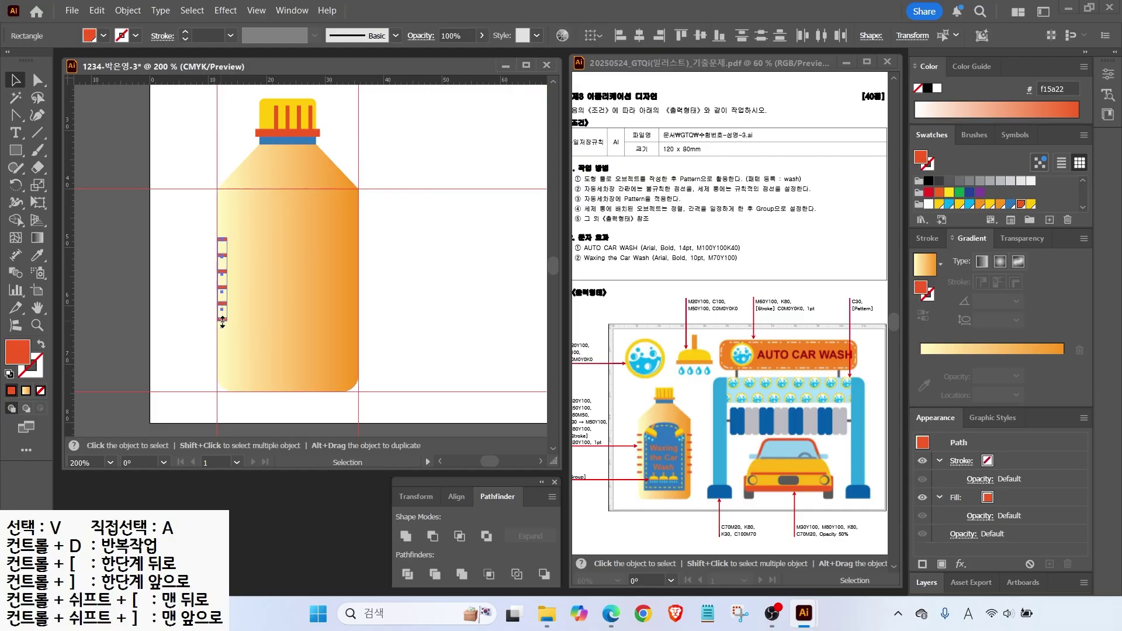
Copy the ticks to the right edge and draw a rounded-rectangle label on the body.
left_click_drag(222, 285, 353, 285)
left_click(409, 297)
left_click(13, 151)
left_click_drag(16, 151, 76, 166)
mouse_move(246, 204)
left_mouse_down()
mouse_move(331, 304)
mouse_move(339, 374)
mouse_move(327, 368)
mouse_move(342, 382)
left_mouse_up()
key("Up")
key("Up")
key("Up")
key("Up")
key("Up")
Square the label's bottom corners, fill it blue 3777bc and widen it on both sides.
key("a")
left_click(1011, 204)
key("v")
left_click_drag(337, 291, 343, 291)
left_click_drag(240, 290, 235, 290)
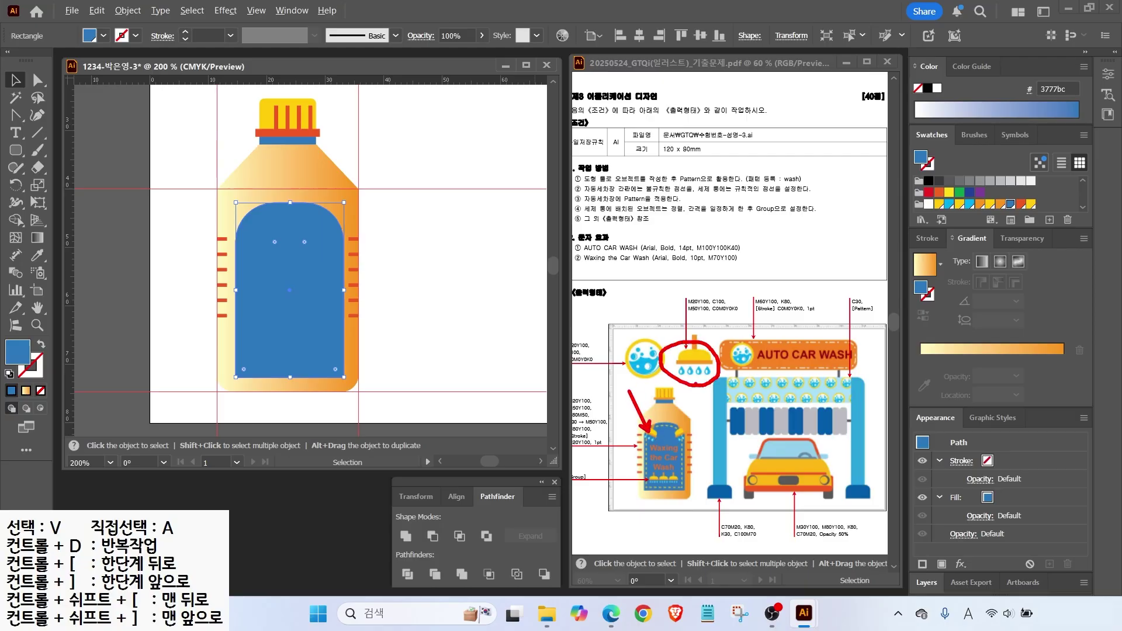
key("Escape")
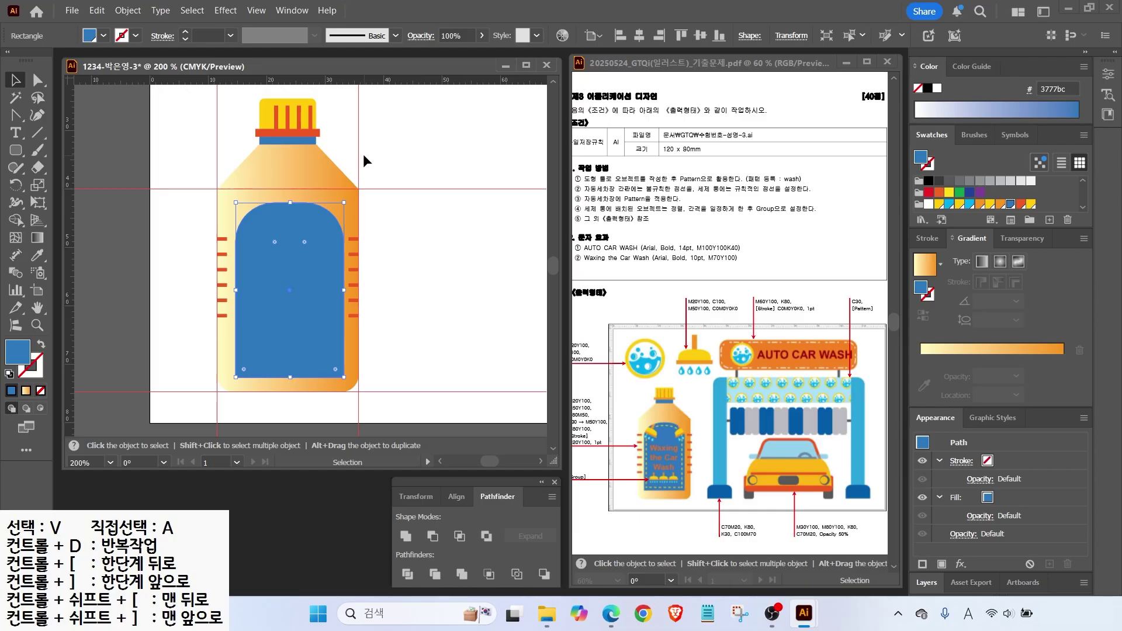
key("ctrl+minus")
scroll(361, 152, "up", 3)
left_click(350, 140)
Place a shrunken copy of the shower head in front of the bottle.
left_click_drag(350, 140, 207, 268)
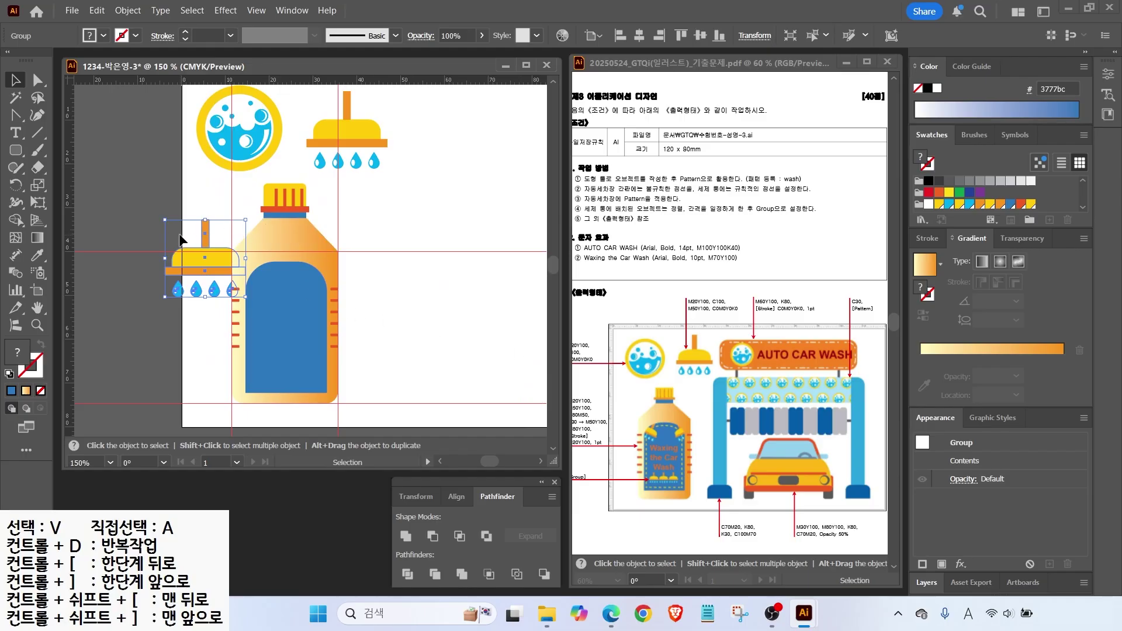
right_click(199, 257)
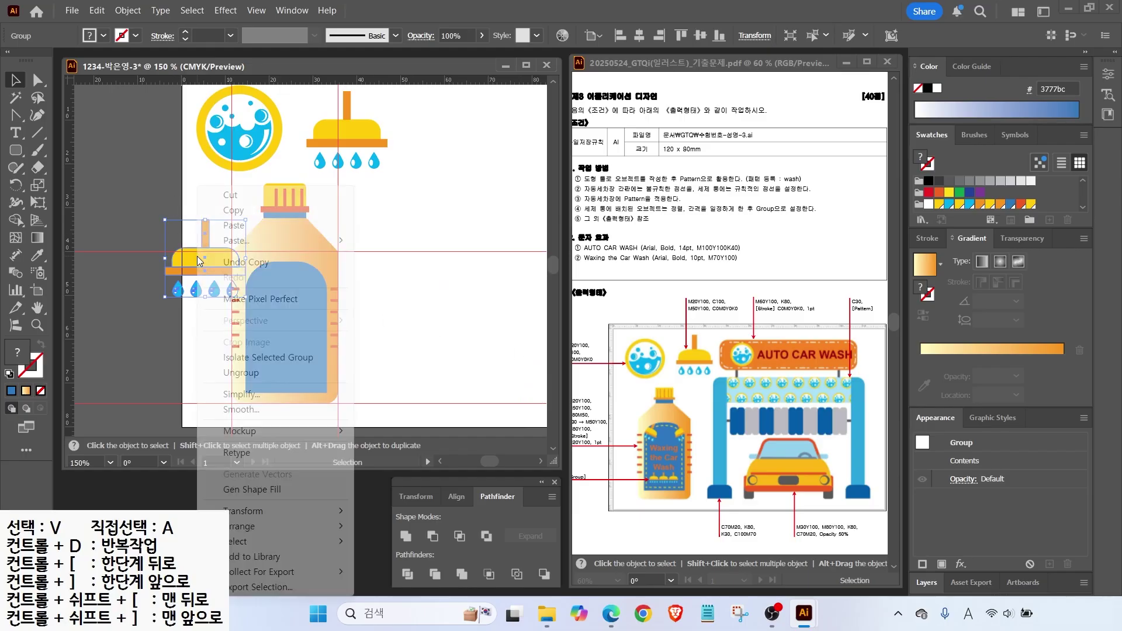
mouse_move(238, 533)
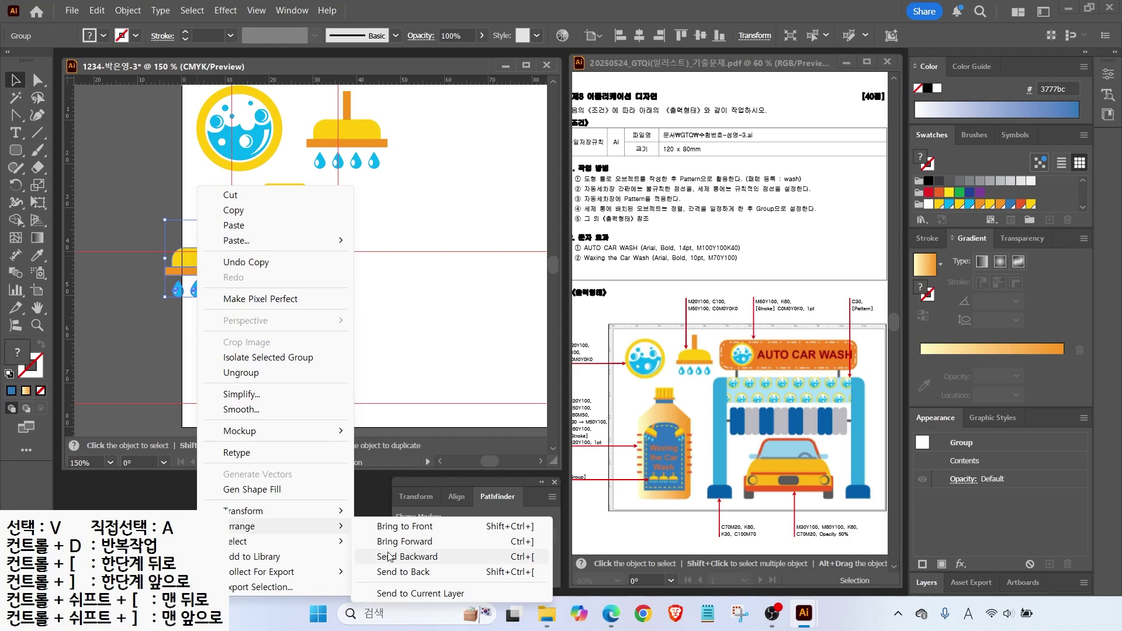
left_click(383, 528)
left_click(190, 280)
left_click_drag(190, 281, 262, 275)
left_click_drag(302, 235, 260, 259)
Tilt and shrink the shower head and position it on the label's top corner.
scroll(263, 289, "up", 2)
left_click_drag(437, 233, 427, 272)
left_click_drag(330, 246, 340, 247)
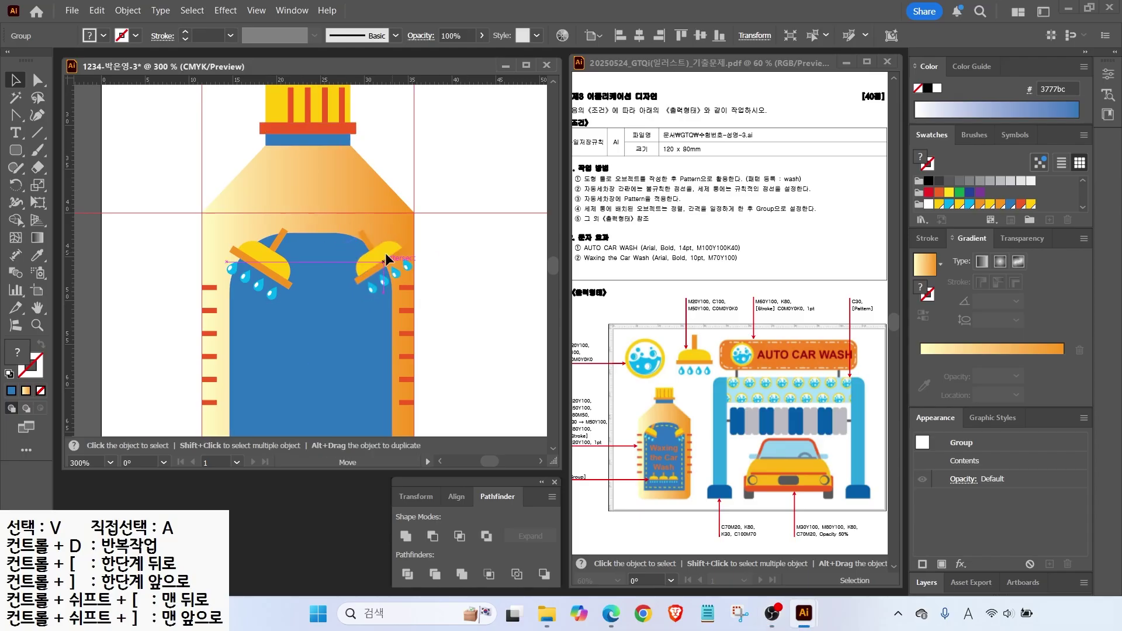
left_click(453, 276)
scroll(439, 306, "down", 1)
left_click_drag(439, 306, 428, 276)
left_click(346, 274)
left_click_drag(384, 216, 384, 198)
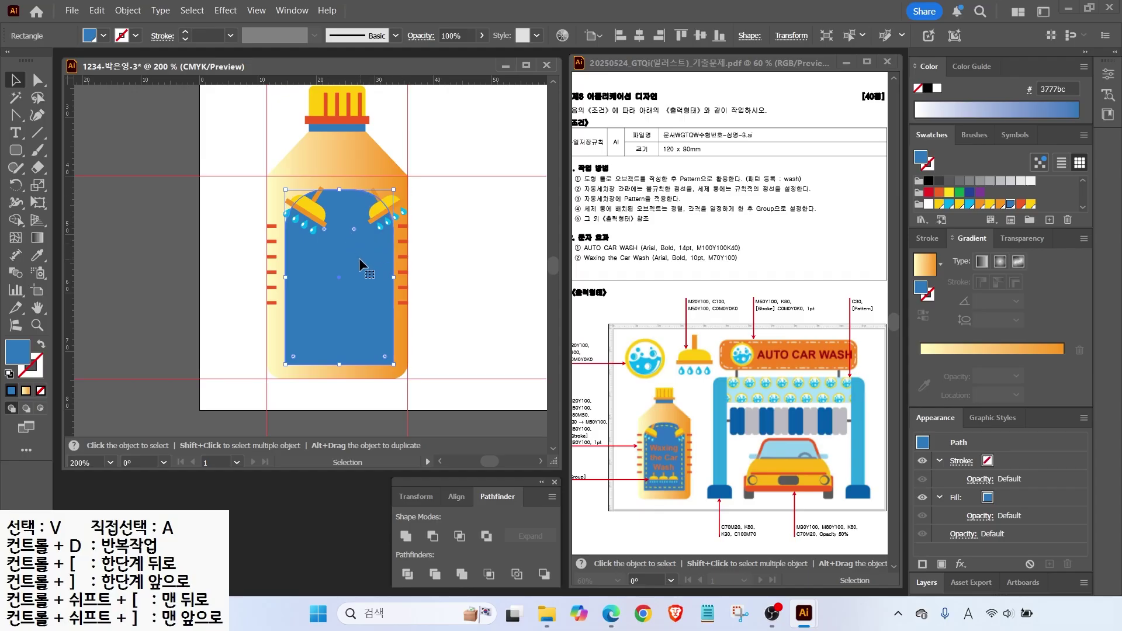
Bring the blue label to the front and make it a clipping mask over the shower heads.
key("a")
key("v")
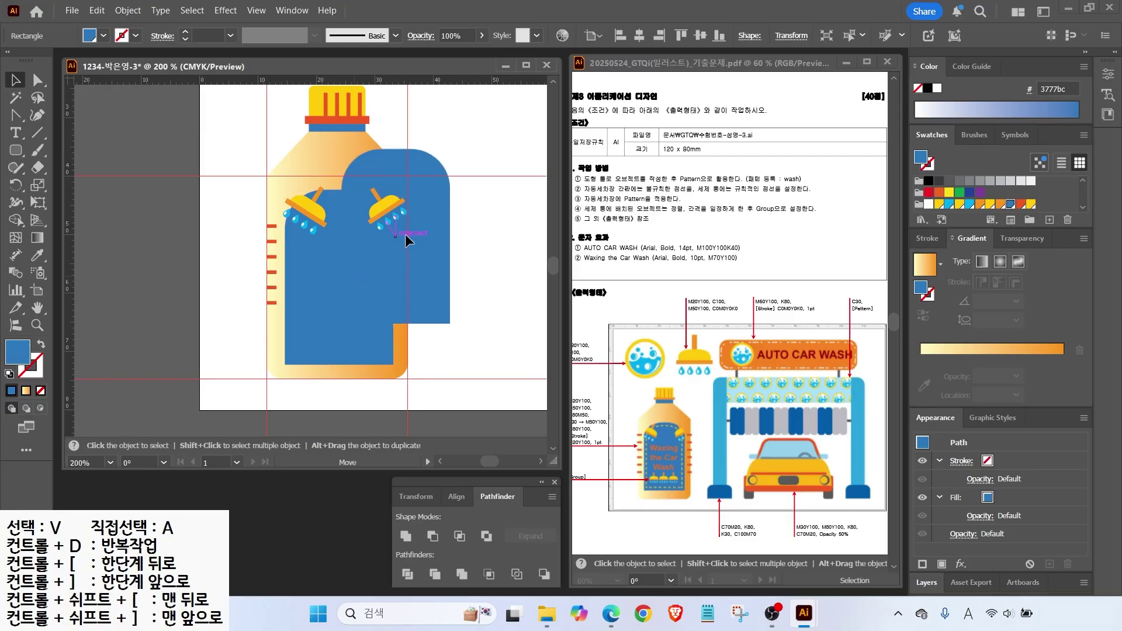
key("a")
key("v")
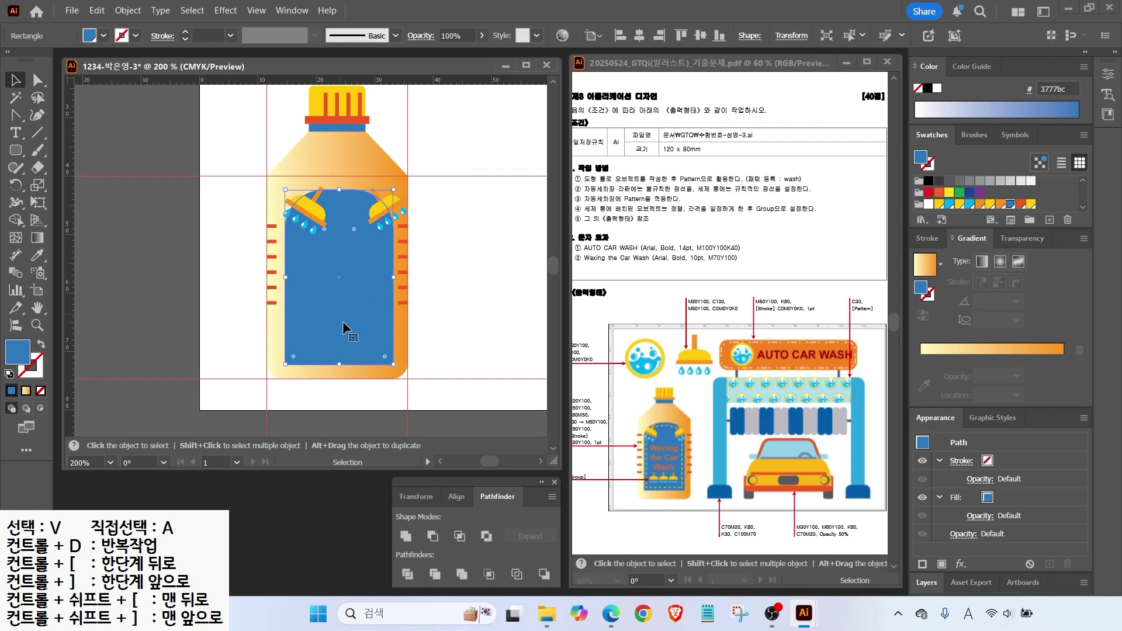
right_click(352, 268)
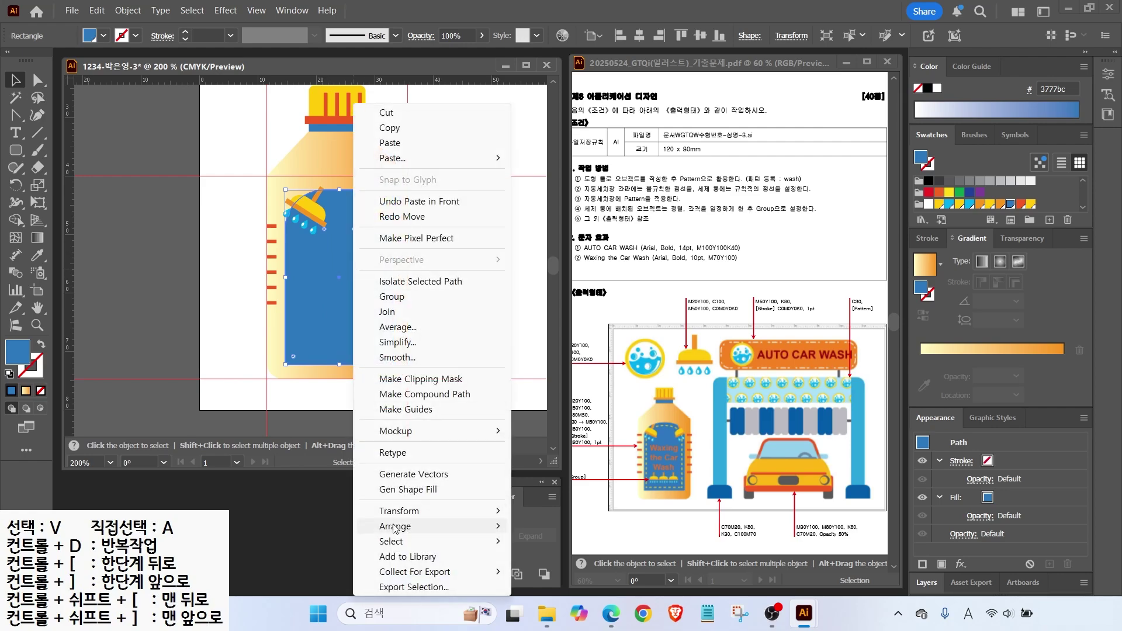
mouse_move(395, 529)
left_click(549, 527)
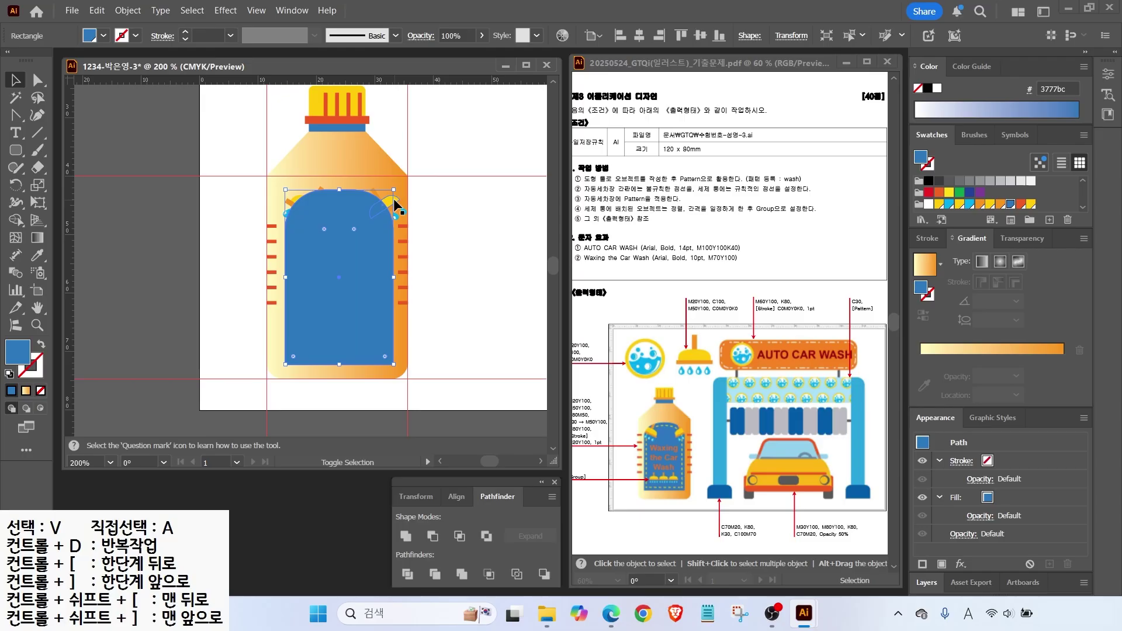
left_click(330, 193, "shift")
right_click(343, 214)
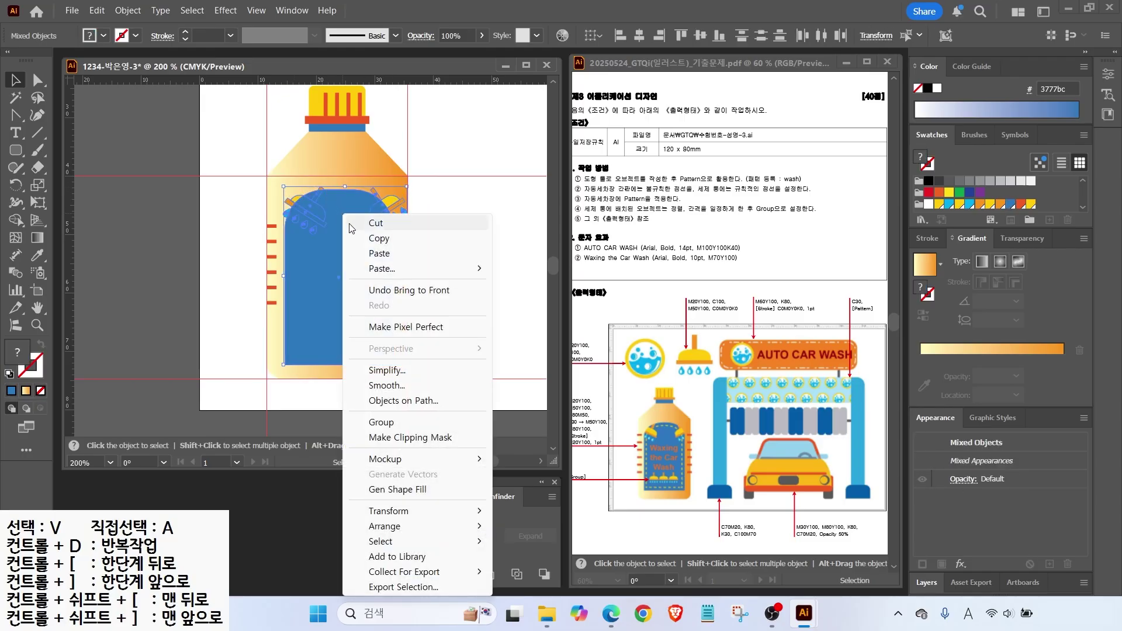
left_click(403, 438)
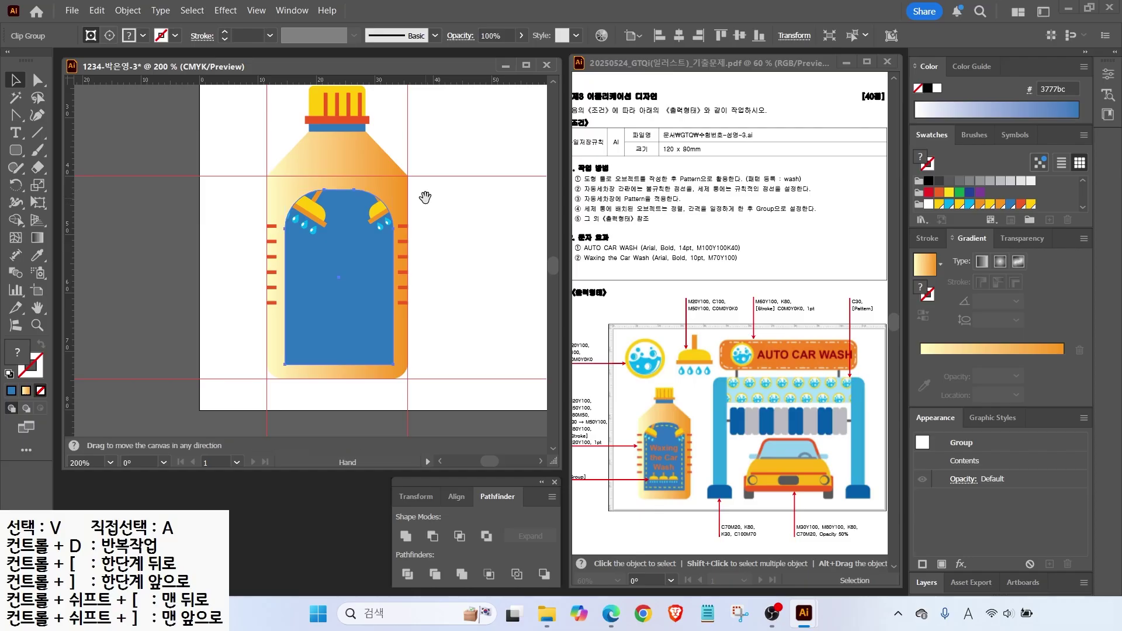
Bring another shower head in front of the bottle and shrink it onto the label.
scroll(418, 170, "up", 3)
left_click_drag(402, 132, 422, 394)
scroll(421, 350, "down", 5)
mouse_move(684, 493)
left_mouse_down()
mouse_move(639, 471)
mouse_move(686, 480)
left_mouse_up()
mouse_move(581, 480)
left_mouse_down()
mouse_move(585, 462)
mouse_move(582, 470)
left_mouse_up()
key("Escape")
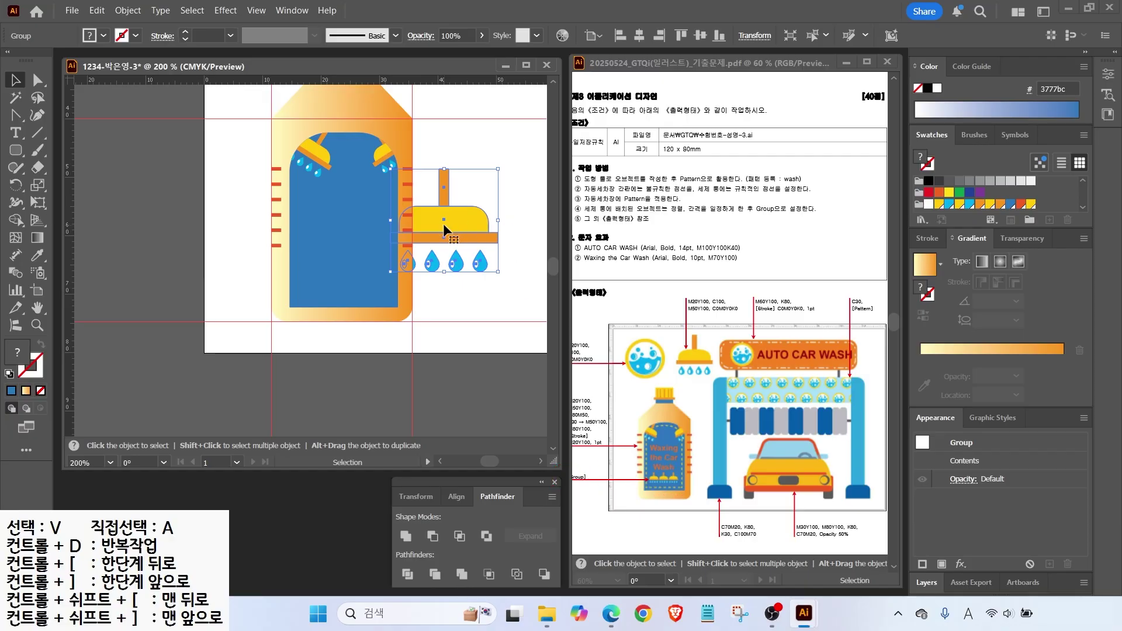
right_click(445, 229)
mouse_move(484, 529)
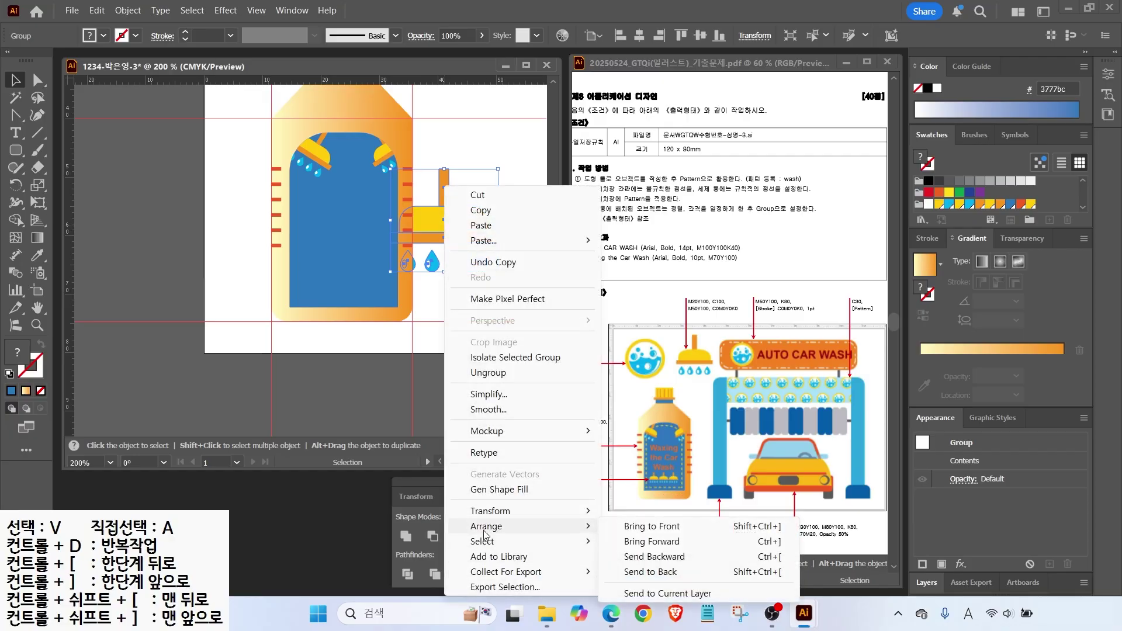
left_click(652, 526)
left_click_drag(498, 171, 412, 272)
Repeat it into a third shower head, group all three and scale the group down.
scroll(324, 278, "up", 3)
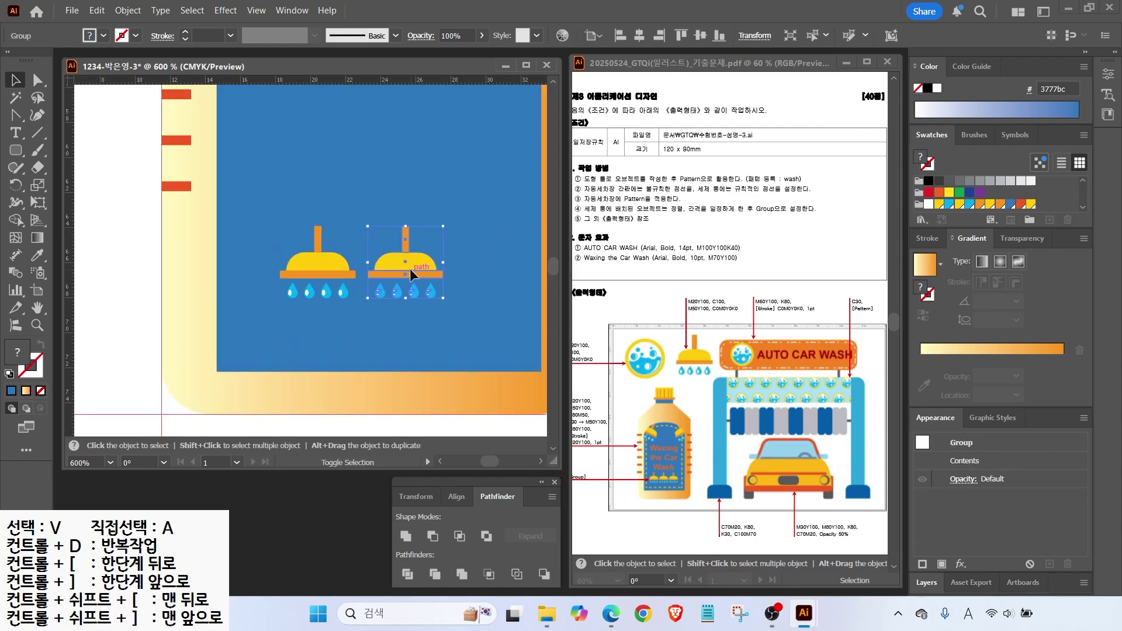
key("ctrl+d")
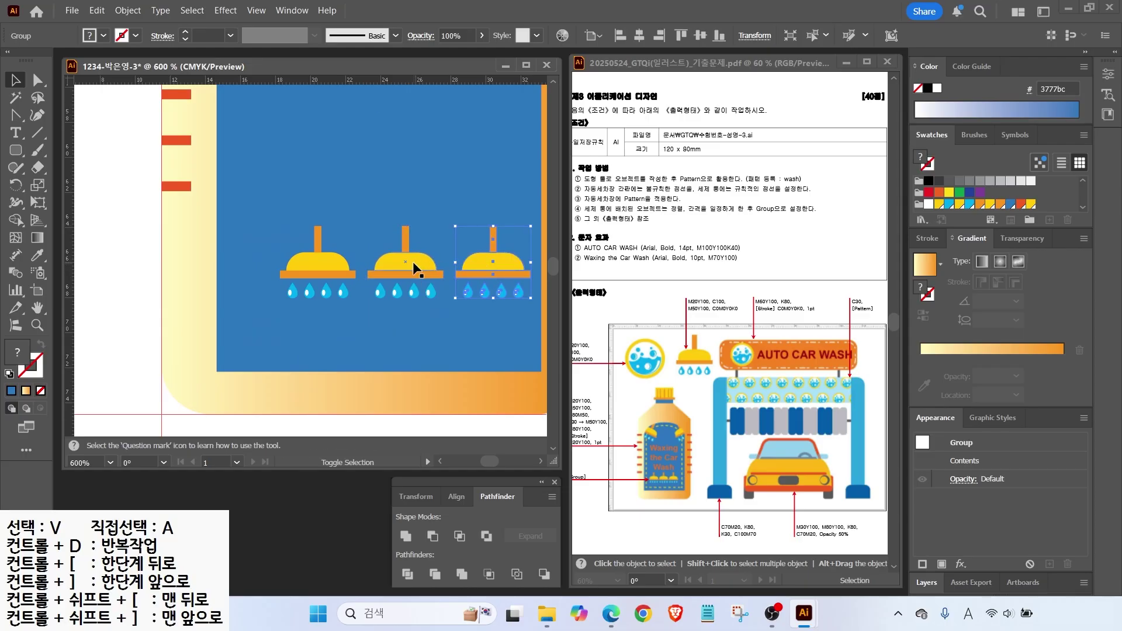
left_click(412, 262, "shift")
right_click(416, 266)
left_click(455, 395)
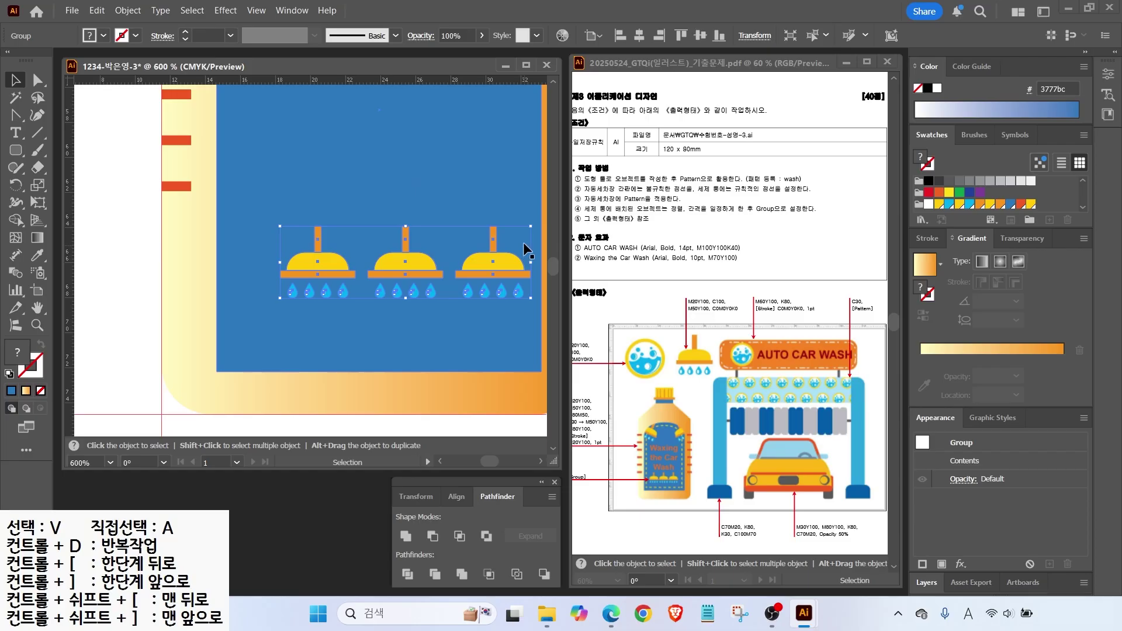
left_click_drag(528, 232, 491, 241)
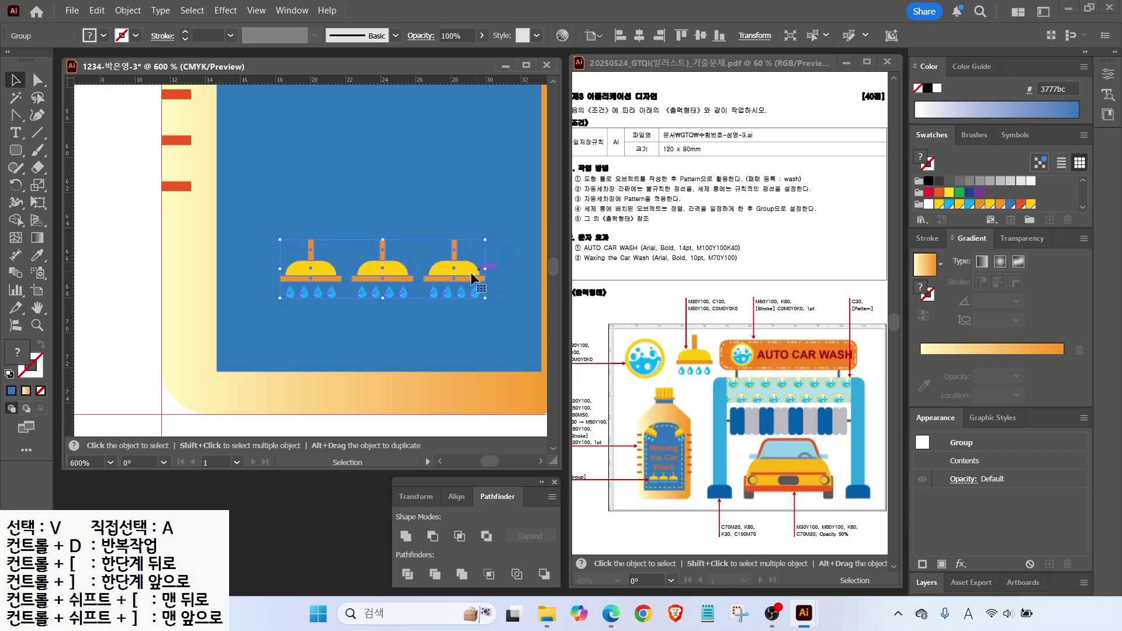
key("ctrl+minus")
key("ctrl+minus")
key("ctrl+shift+a")
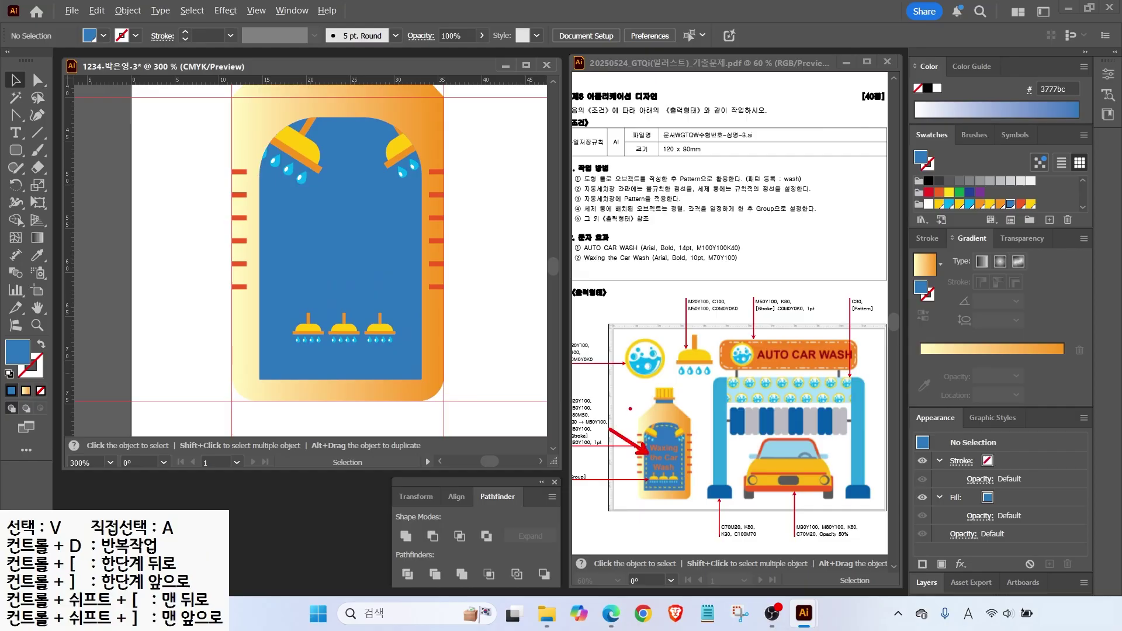
Offset the blue arch by -1.5 mm and turn the copy into a yellow stroke with no fill.
left_click(279, 222)
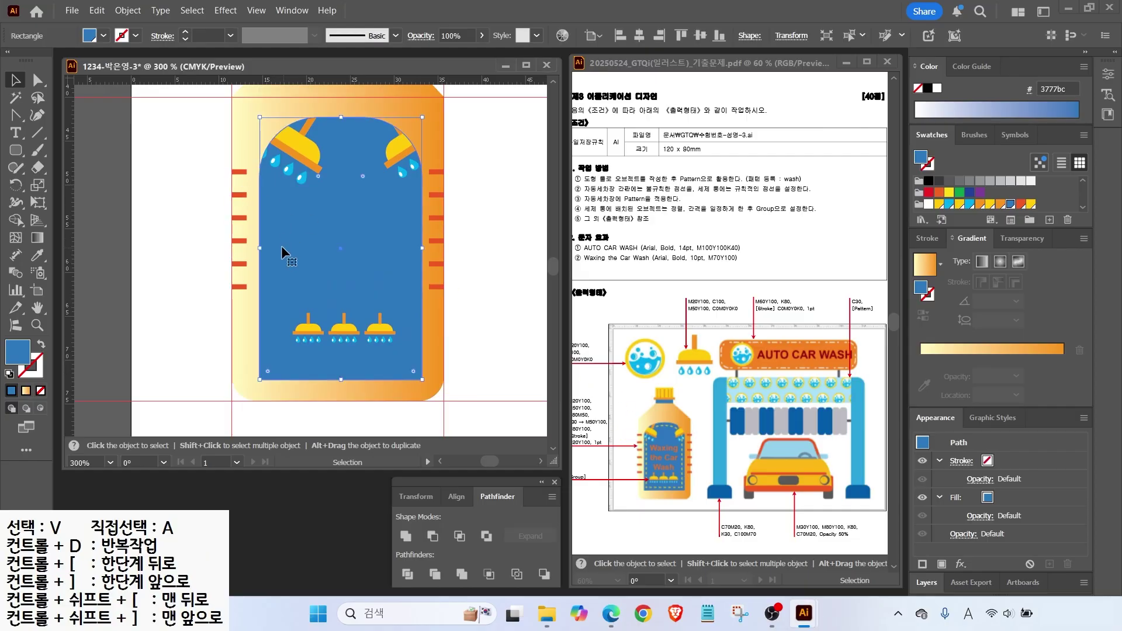
left_click(128, 10)
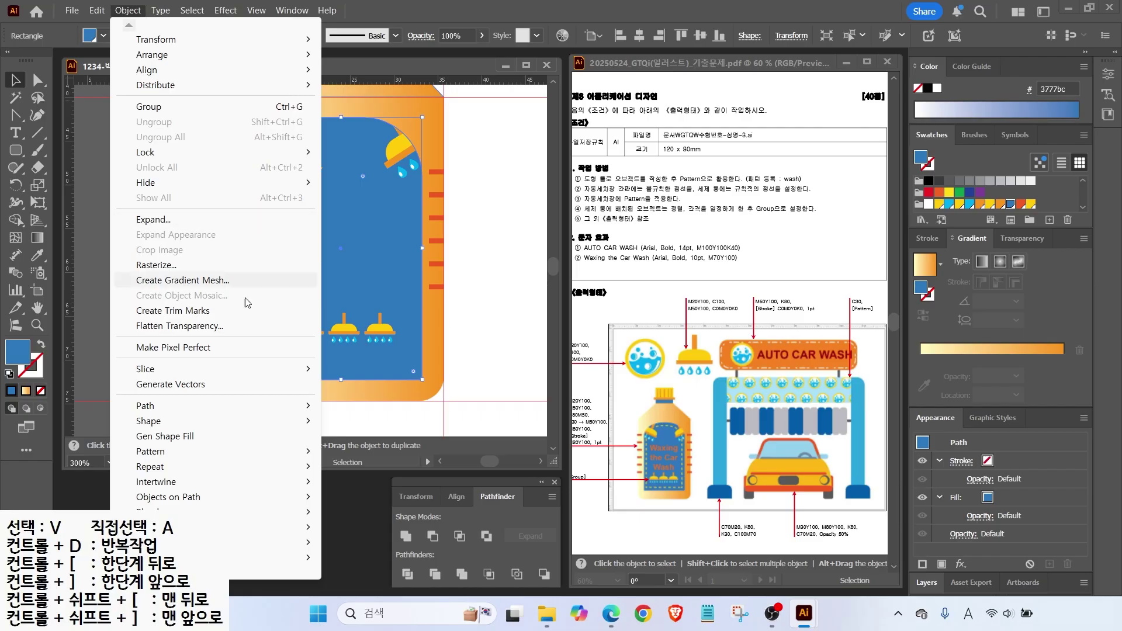
mouse_move(293, 406)
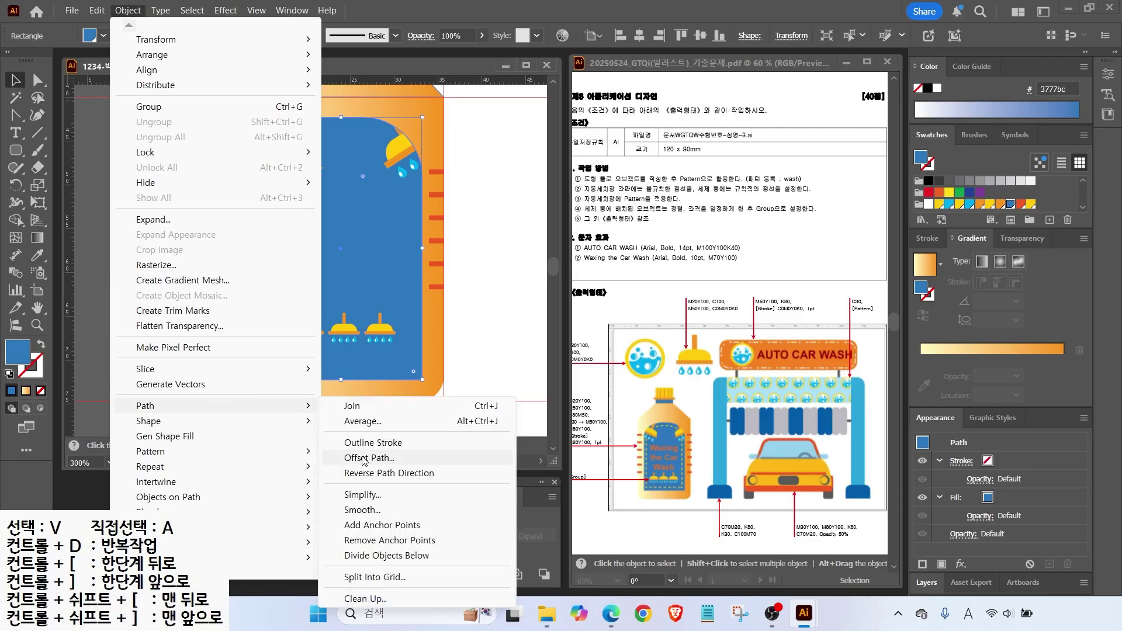
left_click(364, 459)
type("-")
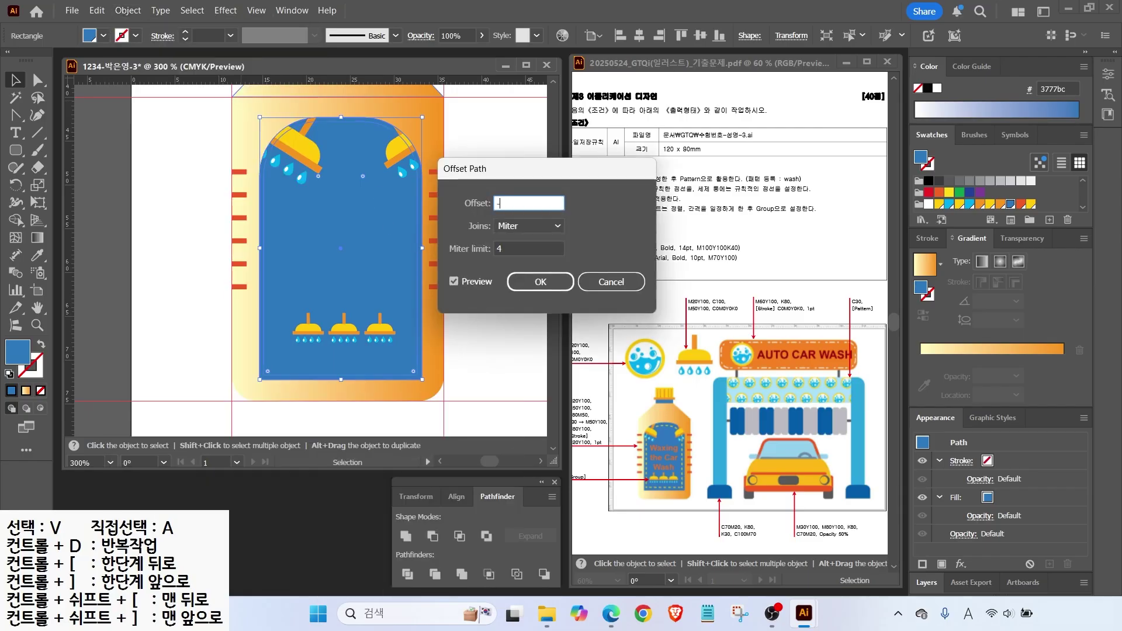
type("155")
double_click(455, 283)
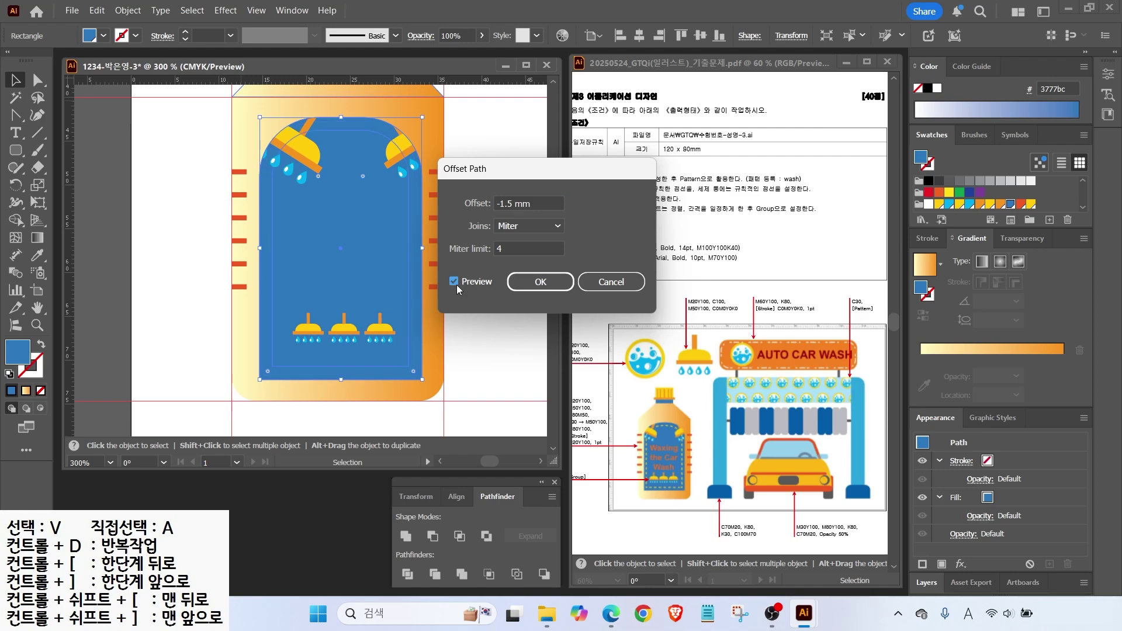
key("Return")
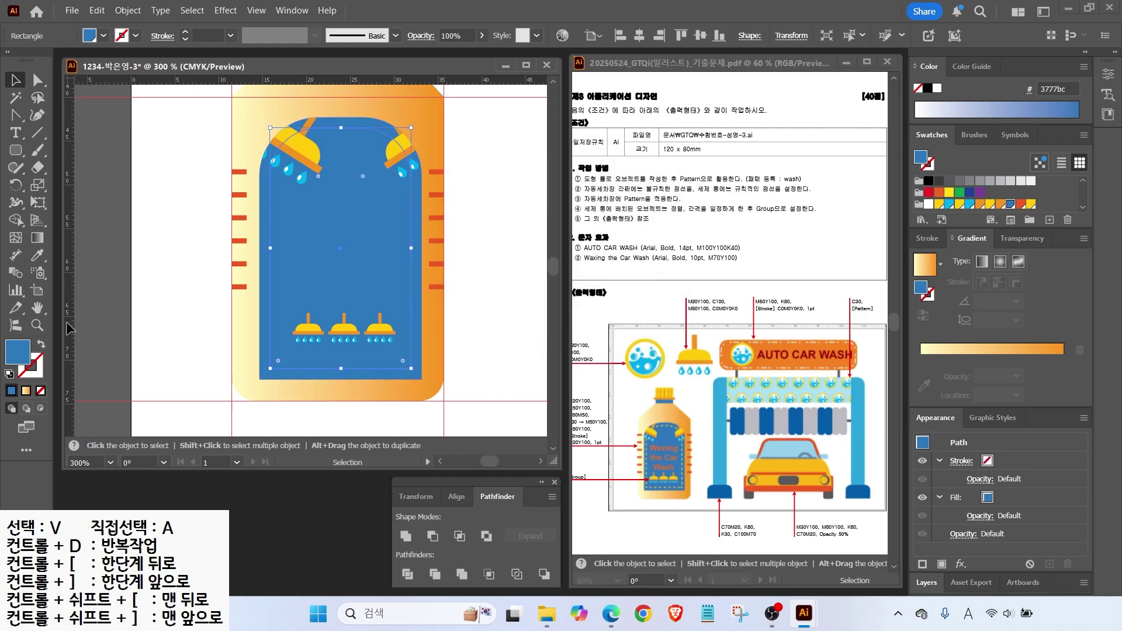
key("shift+x")
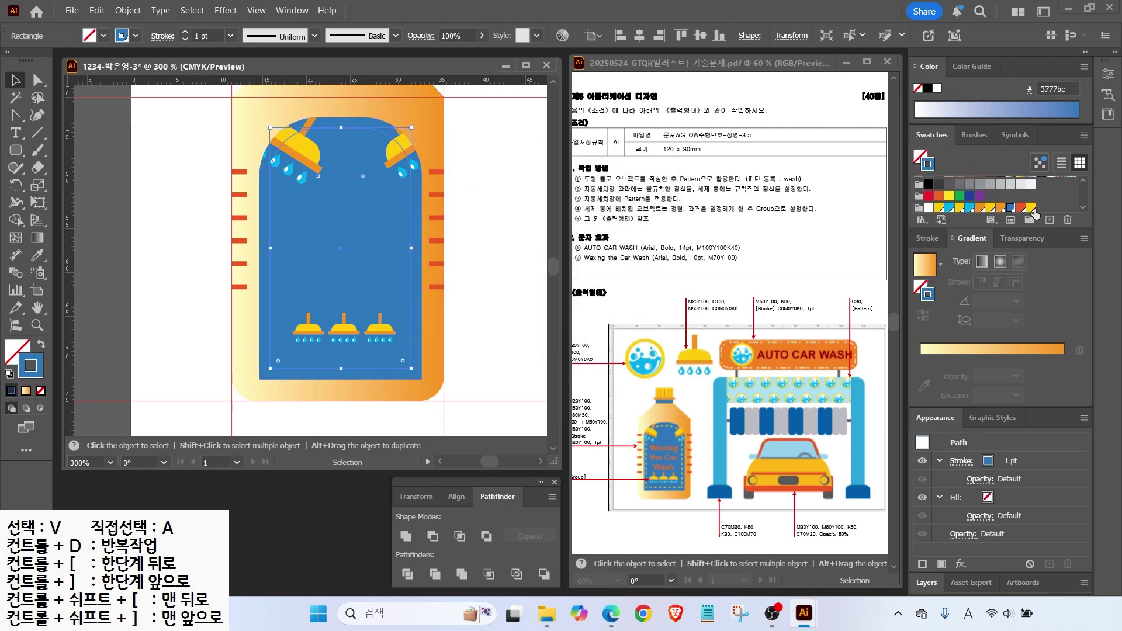
left_click(1031, 207)
Make the 1 pt yellow outline a dashed line with 3 pt dashes.
left_click_drag(619, 410, 593, 436)
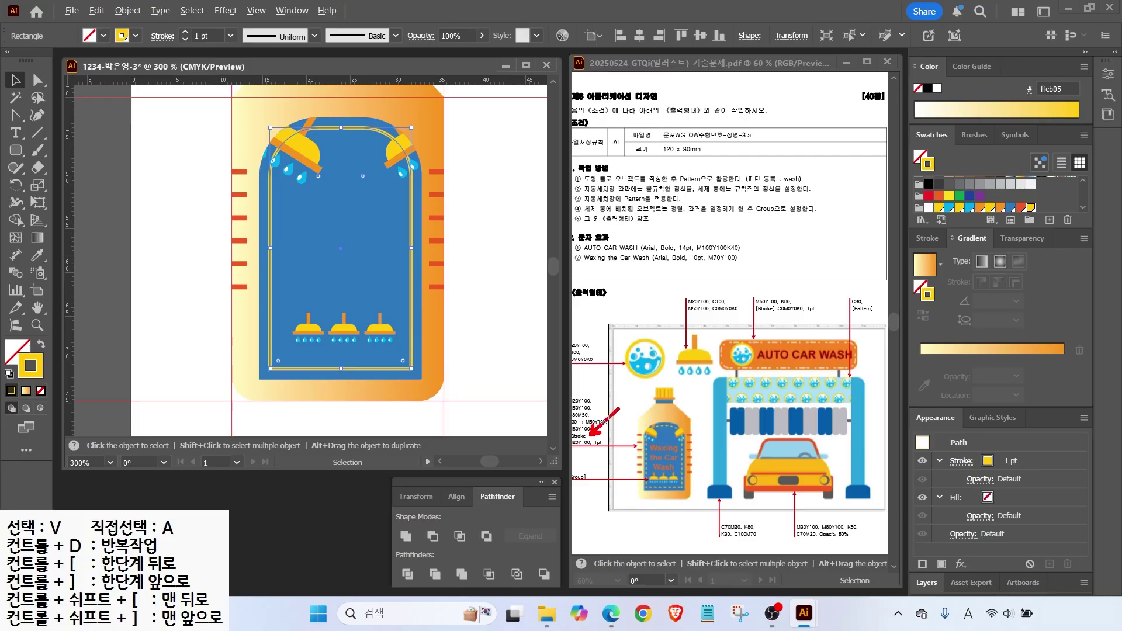
left_click_drag(630, 471, 600, 448)
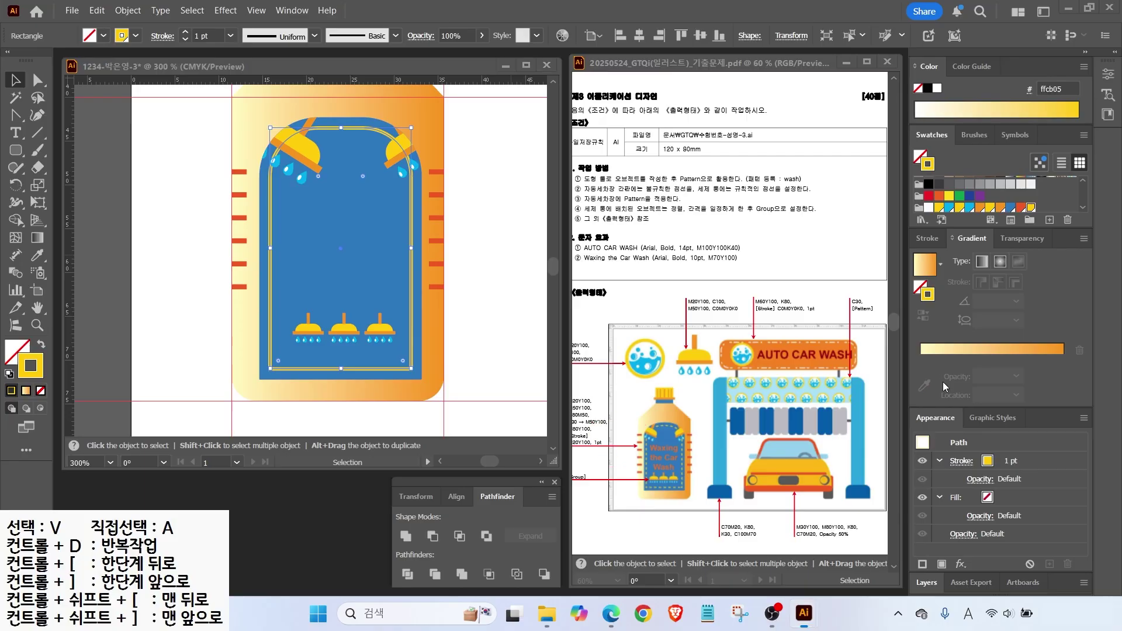
left_click(928, 238)
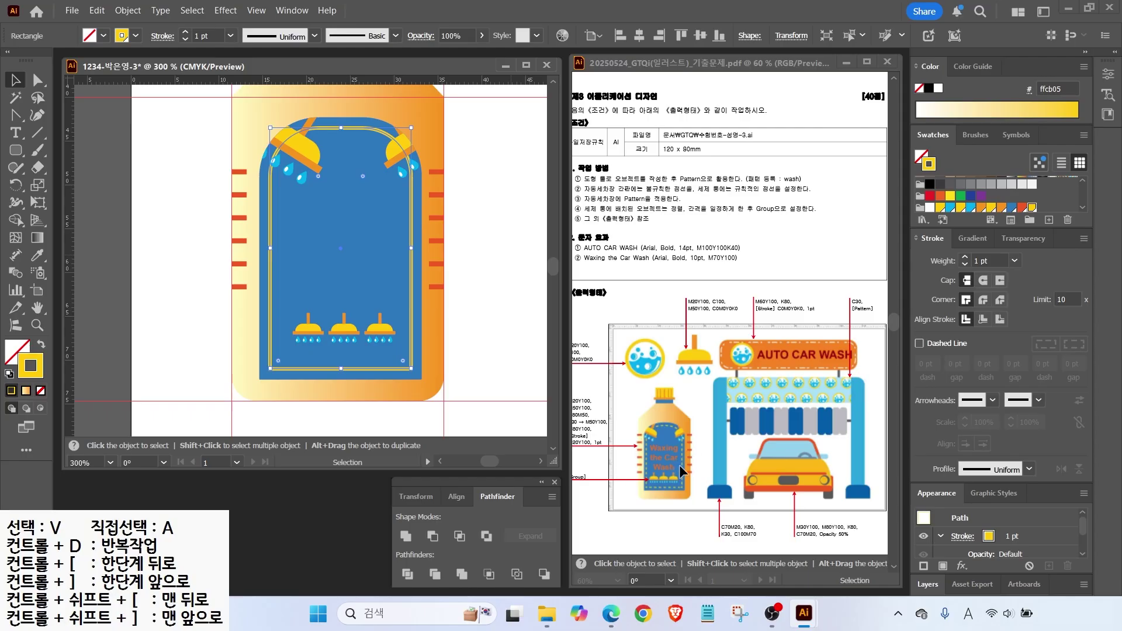
left_click(919, 345)
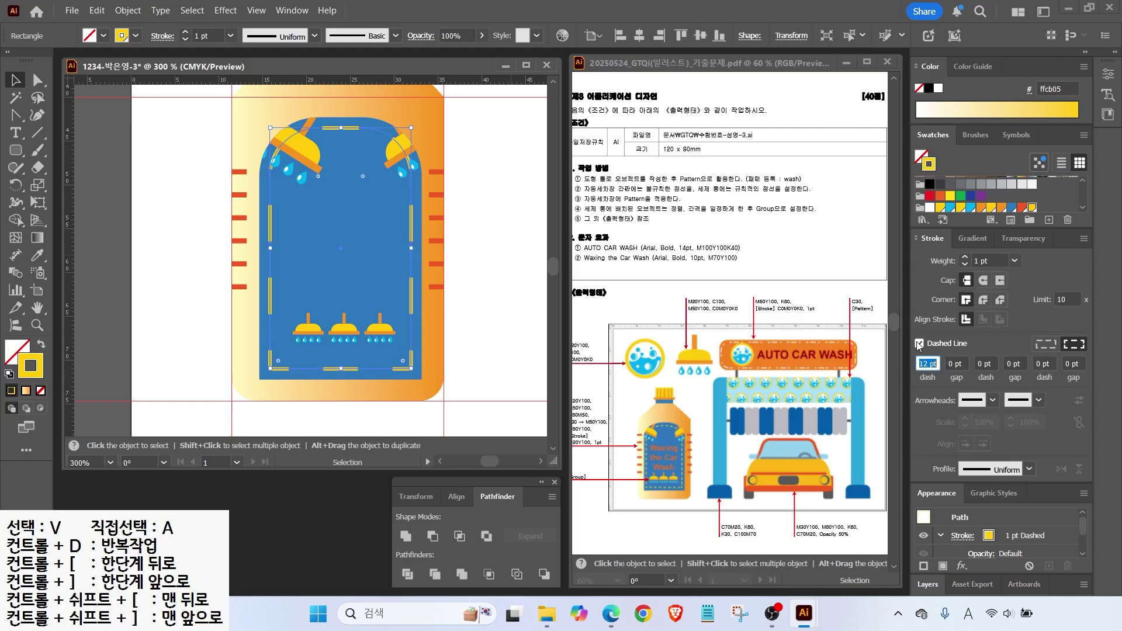
key("alt")
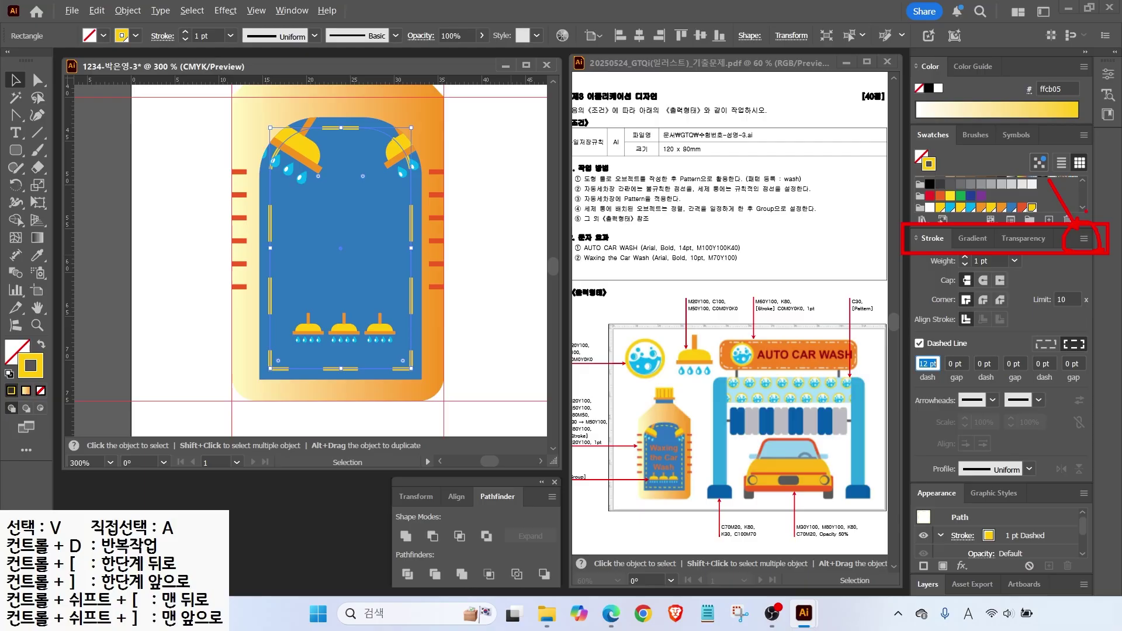
left_click(1082, 239)
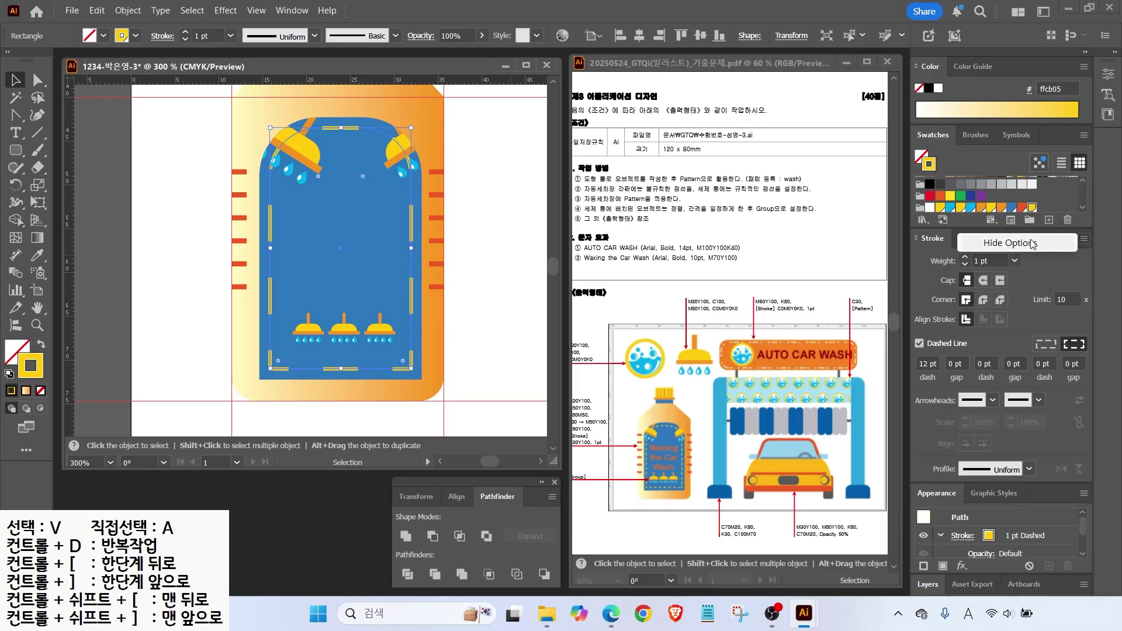
left_click(1046, 326)
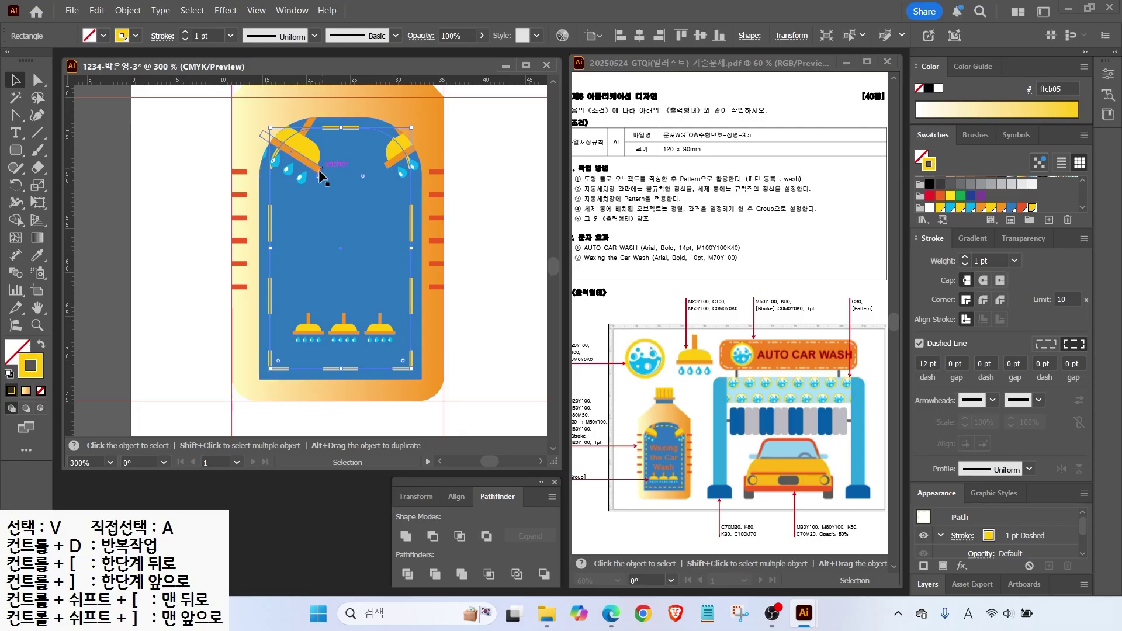
double_click(923, 364)
type("3")
key("Return")
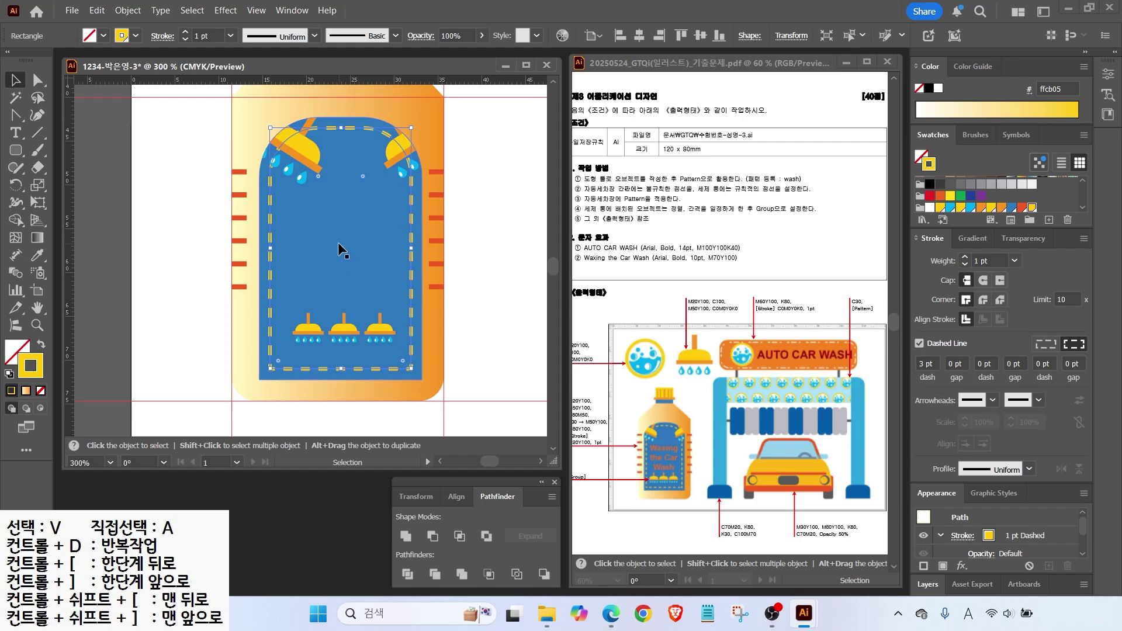
Type the caption 'Waxing / the Car / Wash' on three lines over the blue label.
left_click(161, 199)
left_click(16, 133)
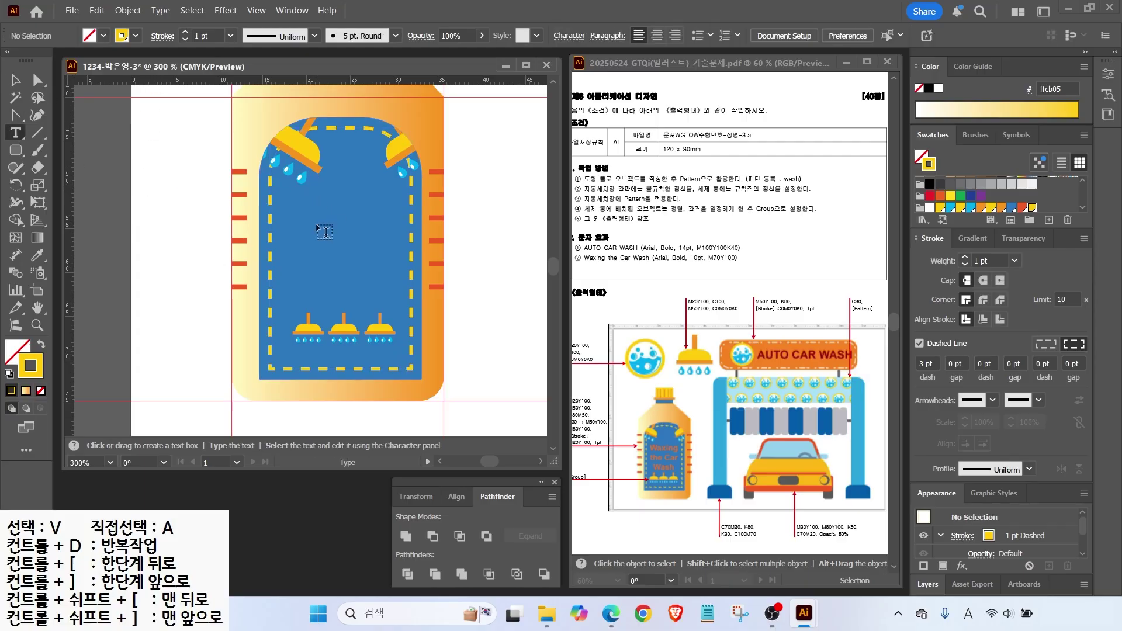
left_click(320, 232)
type("Waxing")
key("Return")
type("the ")
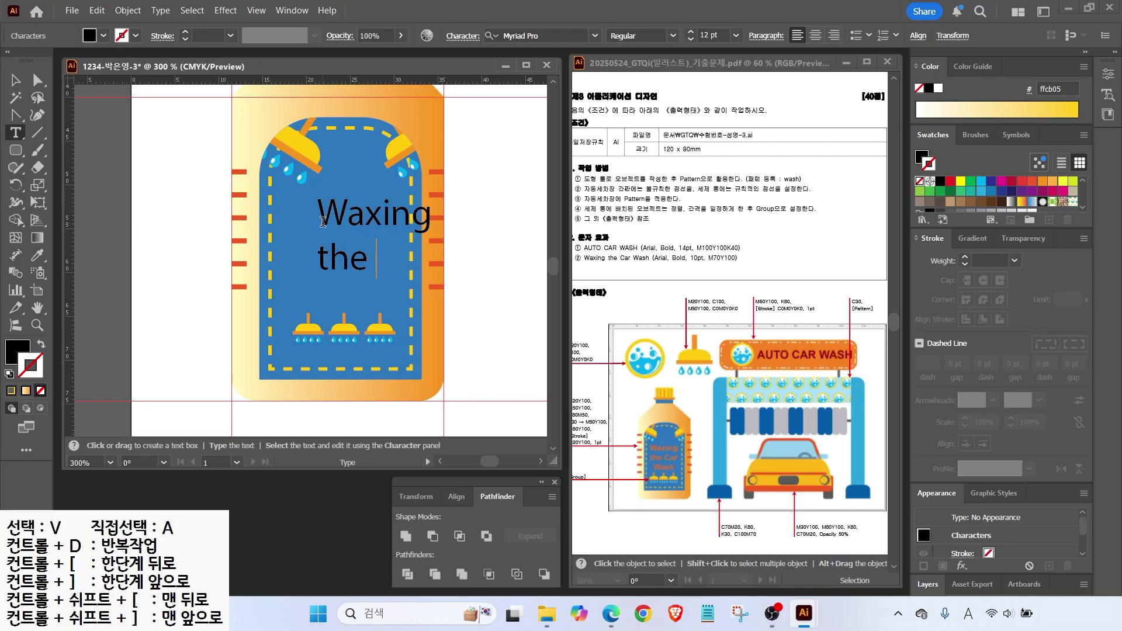
type("Car")
key("Return")
type("Wash")
key("Escape")
left_click_drag(354, 255, 322, 250)
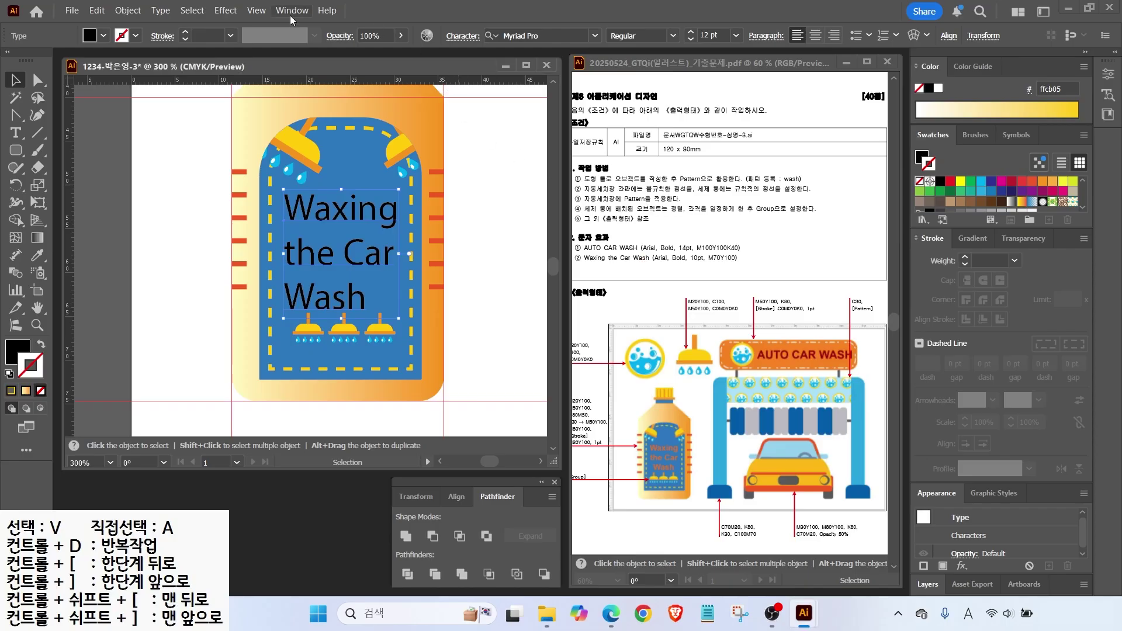
Set the caption to Arial Bold 10 pt with centre alignment.
left_click(596, 35)
left_click(526, 88)
left_click(673, 35)
left_click(627, 142)
left_click(691, 39)
left_click(690, 40)
left_click(816, 35)
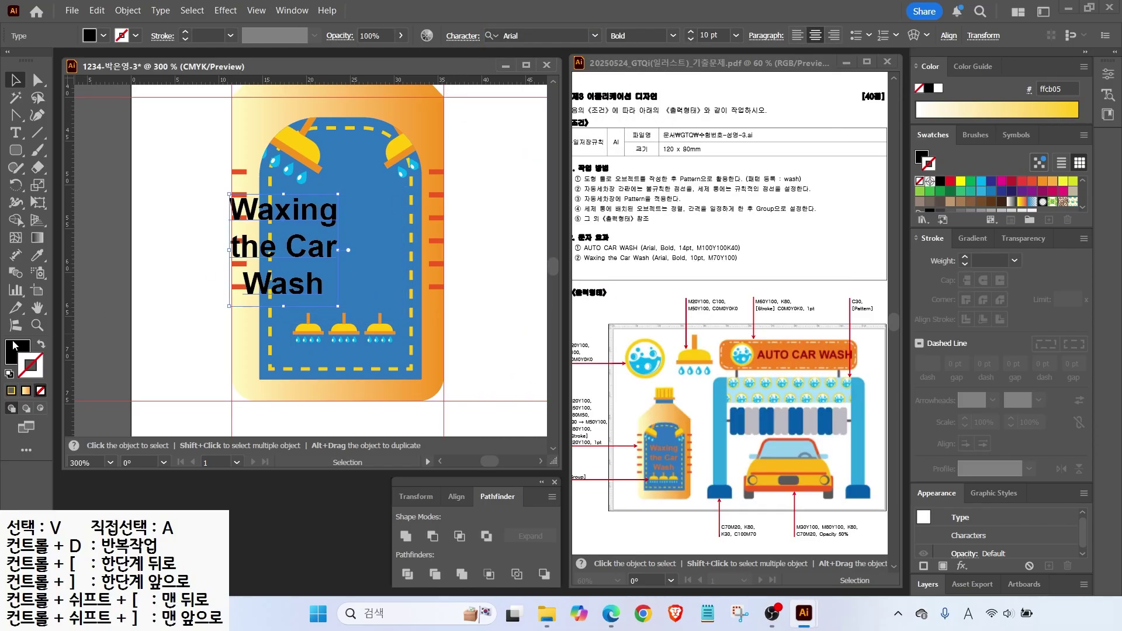
Fill the caption orange (C0 M70 Y100 K0) and centre it on the label.
double_click(15, 346)
left_click(929, 483)
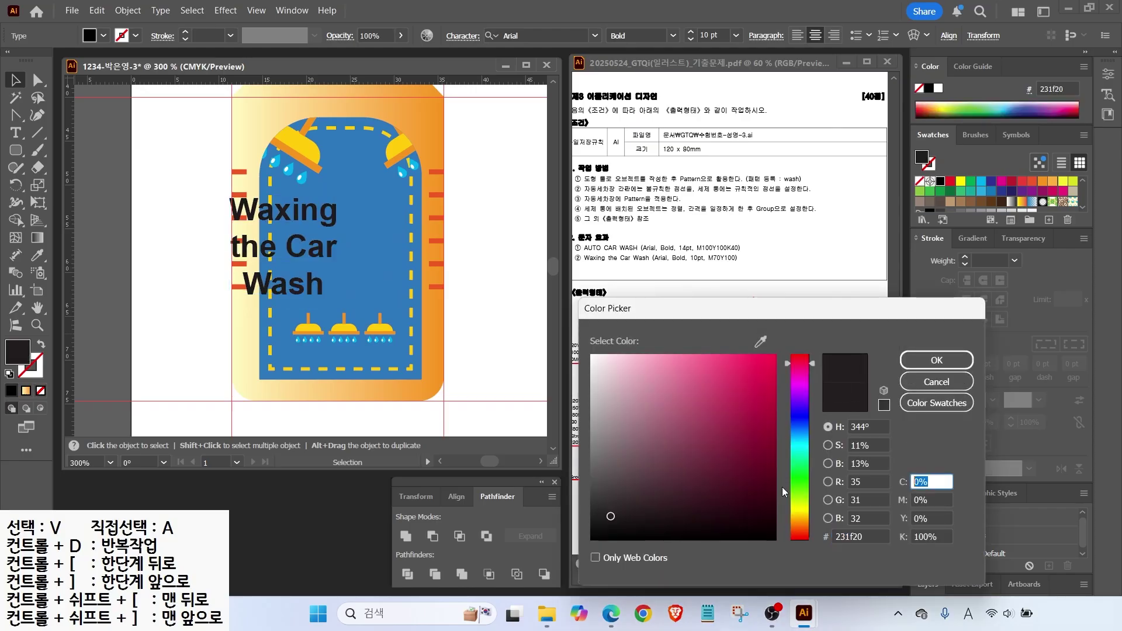
key("Tab")
type("70")
key("Tab")
type("100")
key("Tab")
type("0")
key("Return")
left_click_drag(300, 247, 357, 254)
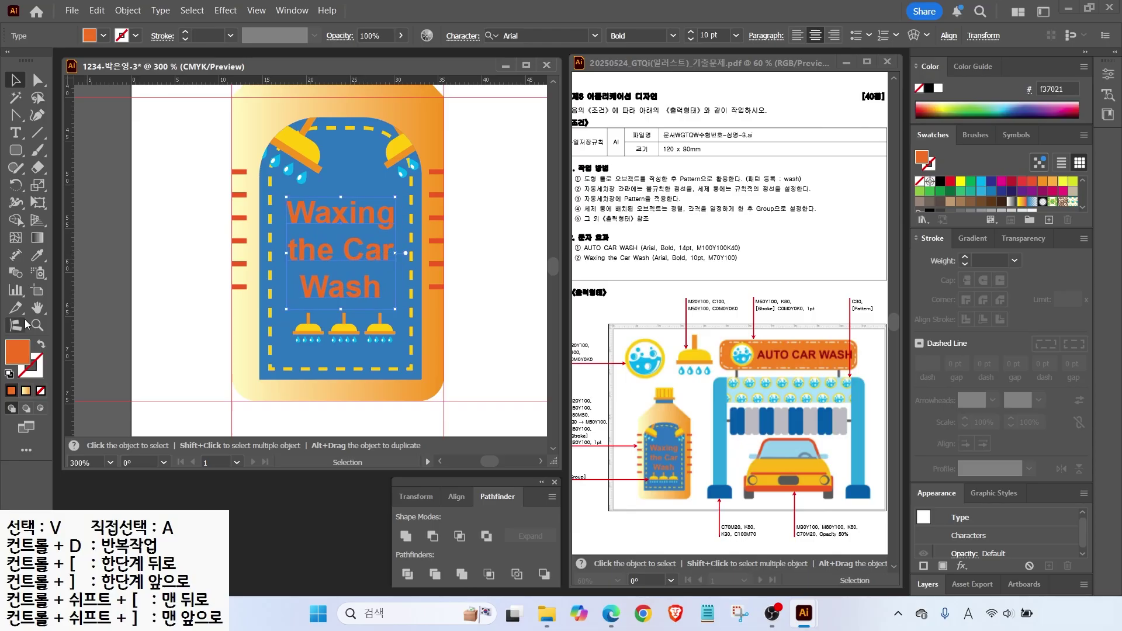
key("ctrl+0")
left_click(537, 377)
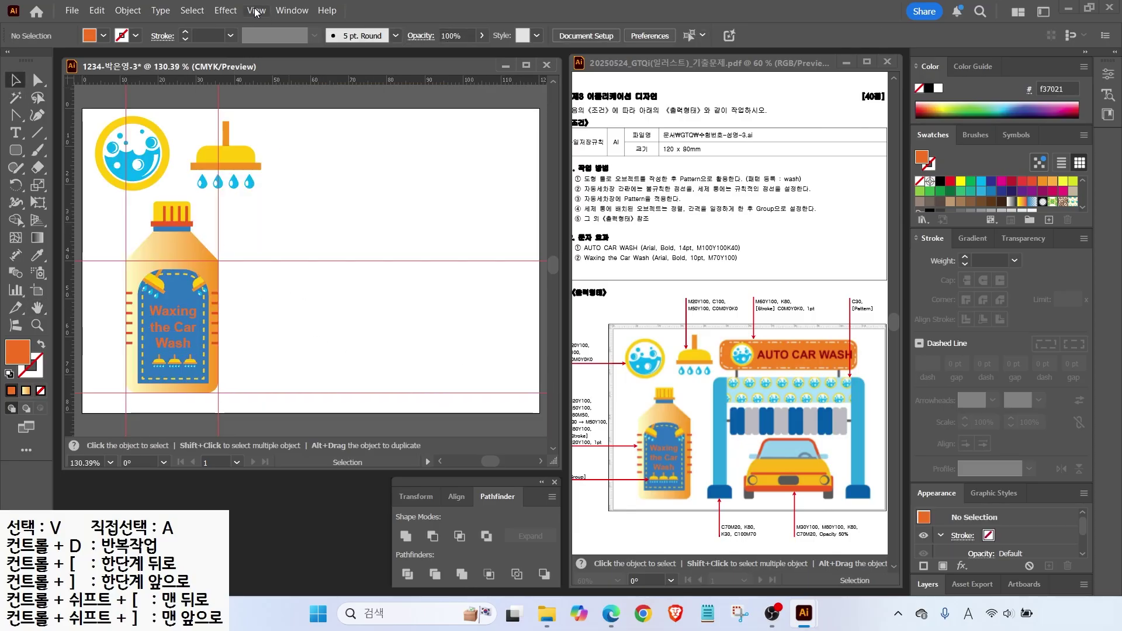
Hide the guides and draw a wide, slightly rounded rectangle right of the shower icon.
left_click(255, 11)
mouse_move(409, 521)
left_click(526, 517)
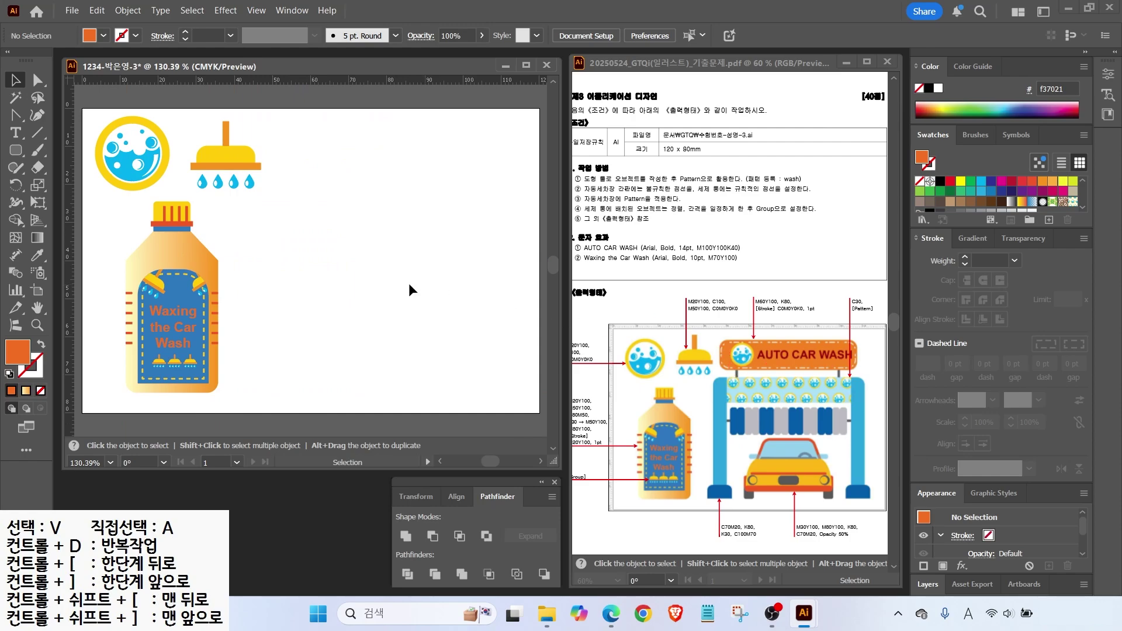
left_click(16, 150)
left_click_drag(280, 134, 502, 183)
key("Down")
key("Down")
key("Down")
key("Down")
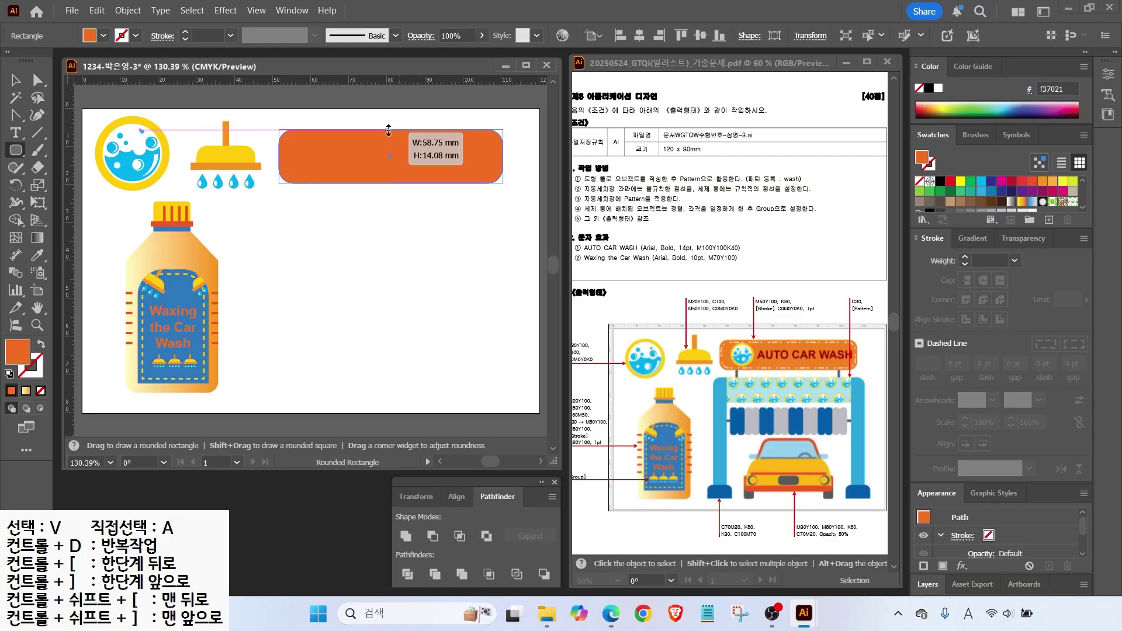
Fill the banner with a new orange swatch C0 M60 Y100 K0.
scroll(1030, 208, "down", 2)
left_click(1032, 204)
left_click(1049, 219)
key("Tab")
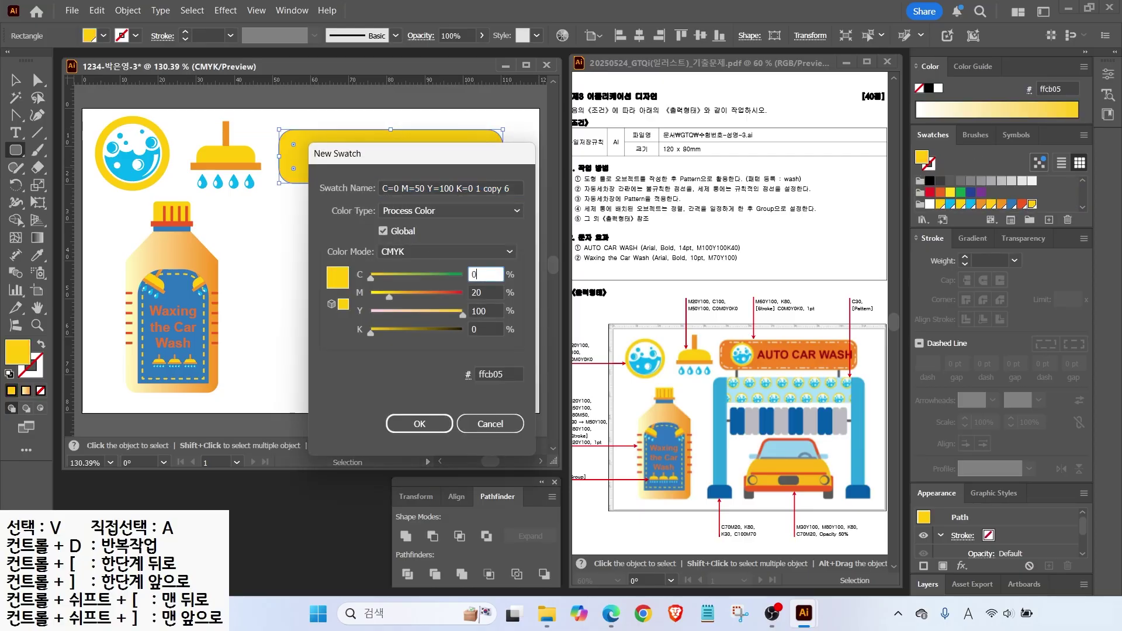
key("Tab")
type("60")
key("Tab")
key("Tab")
key("Return")
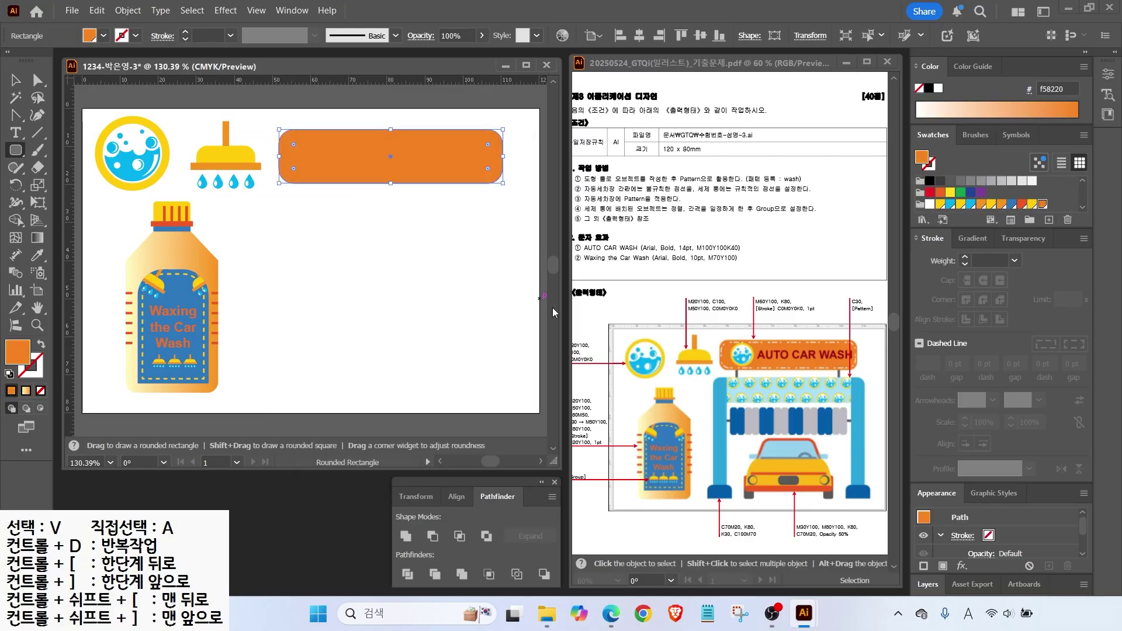
left_click_drag(790, 308, 781, 341)
key("v")
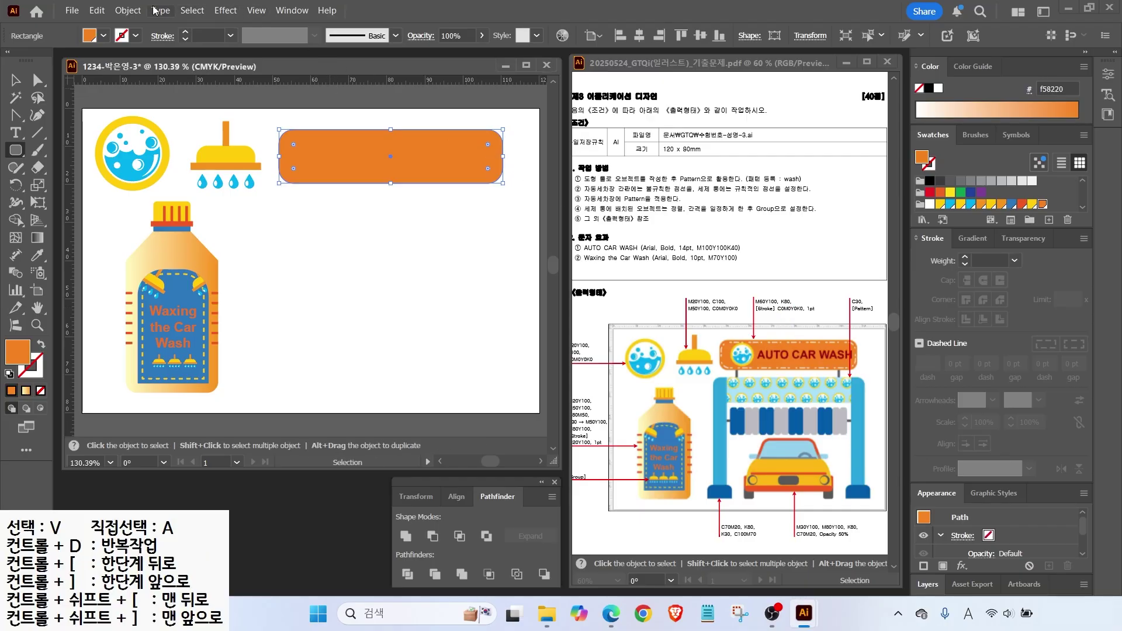
left_click(128, 11)
Offset the banner path inward by 1.2 mm and make the copy a white outline with no fill.
mouse_move(153, 407)
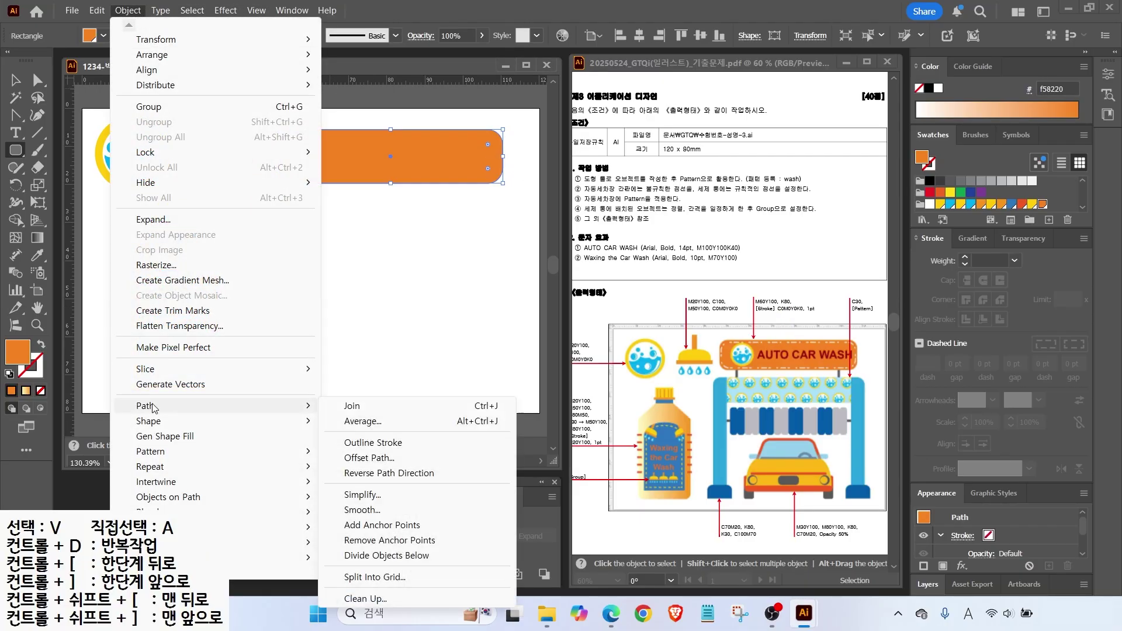
left_click(369, 458)
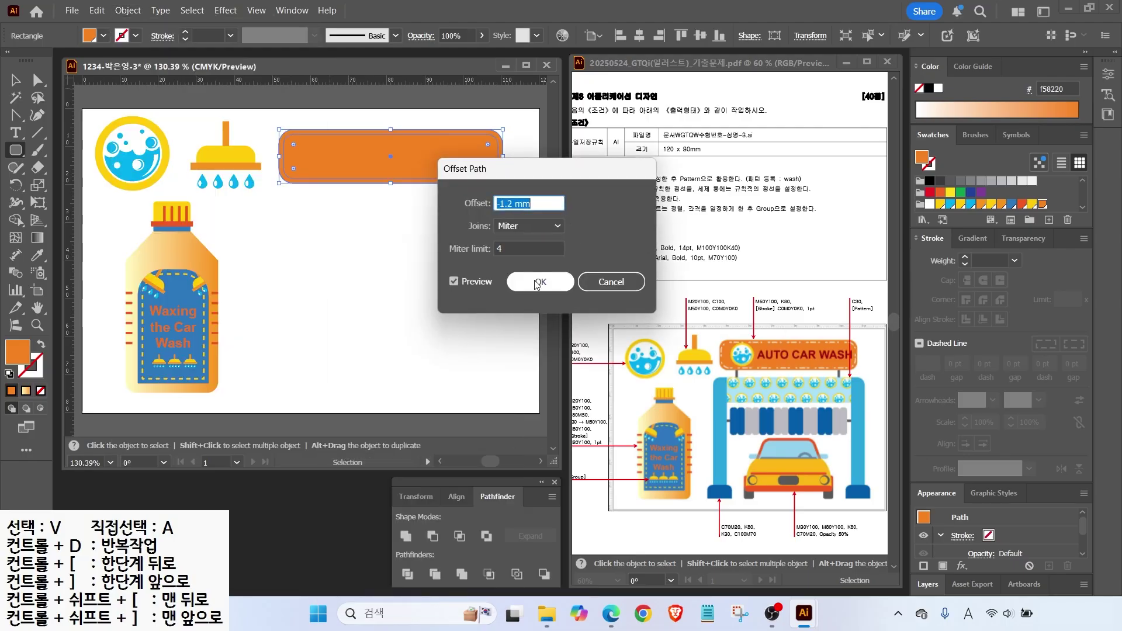
left_click(536, 283)
key("shift+x")
left_click(1050, 220)
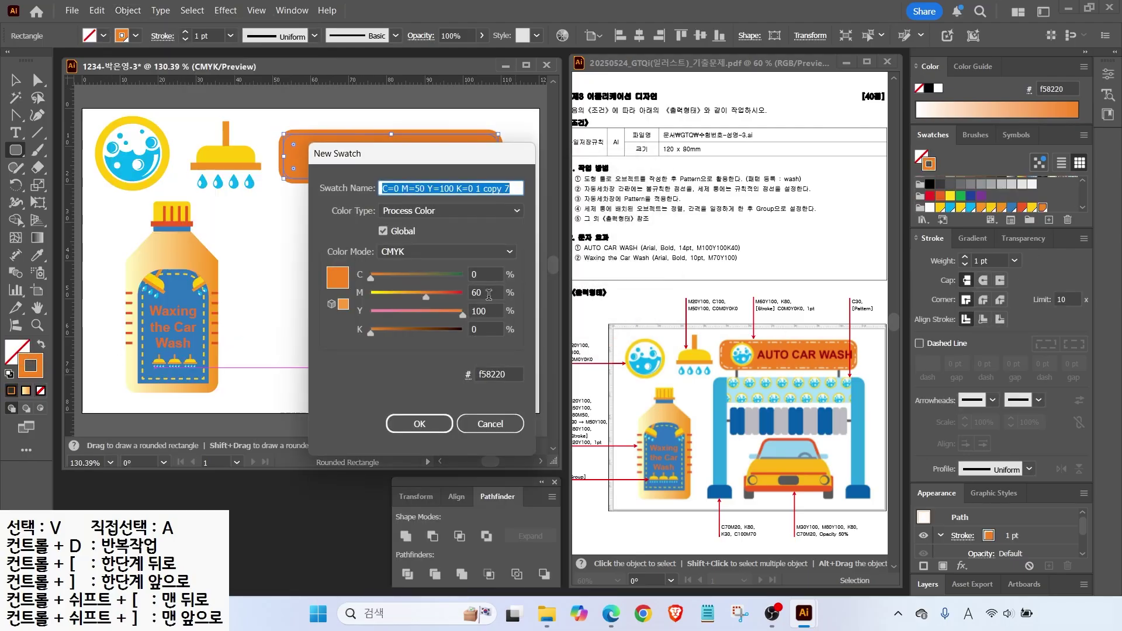
left_click(490, 424)
left_click(929, 208)
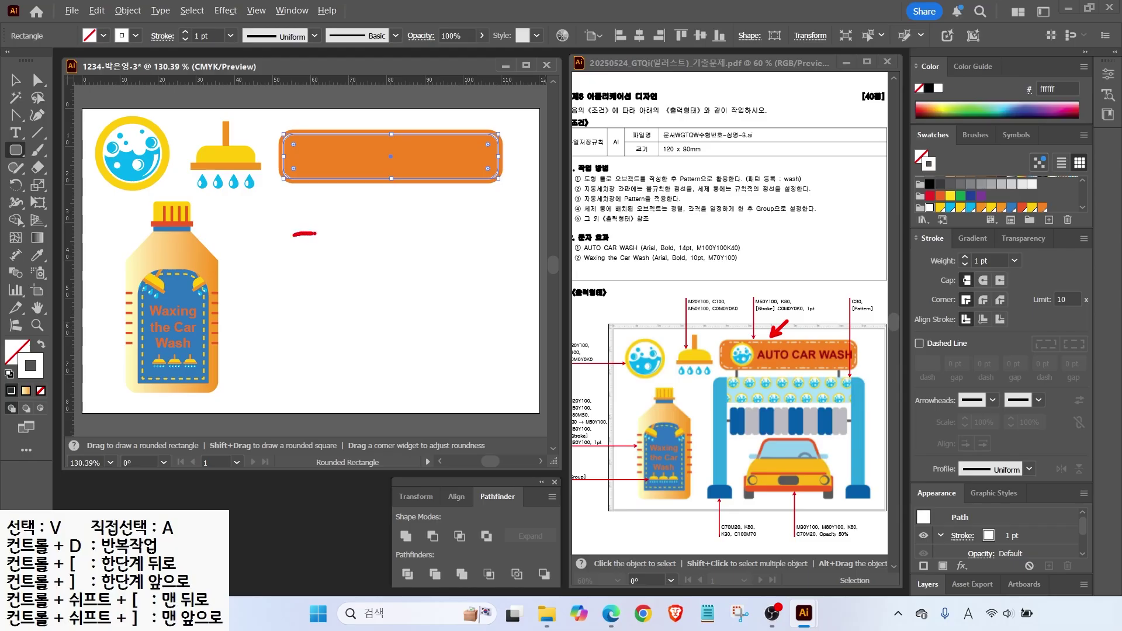
Sketch on-screen notes illustrating the dash pattern, then clear the annotations.
left_click_drag(337, 234, 358, 234)
left_click_drag(429, 235, 436, 235)
left_click_drag(461, 235, 489, 235)
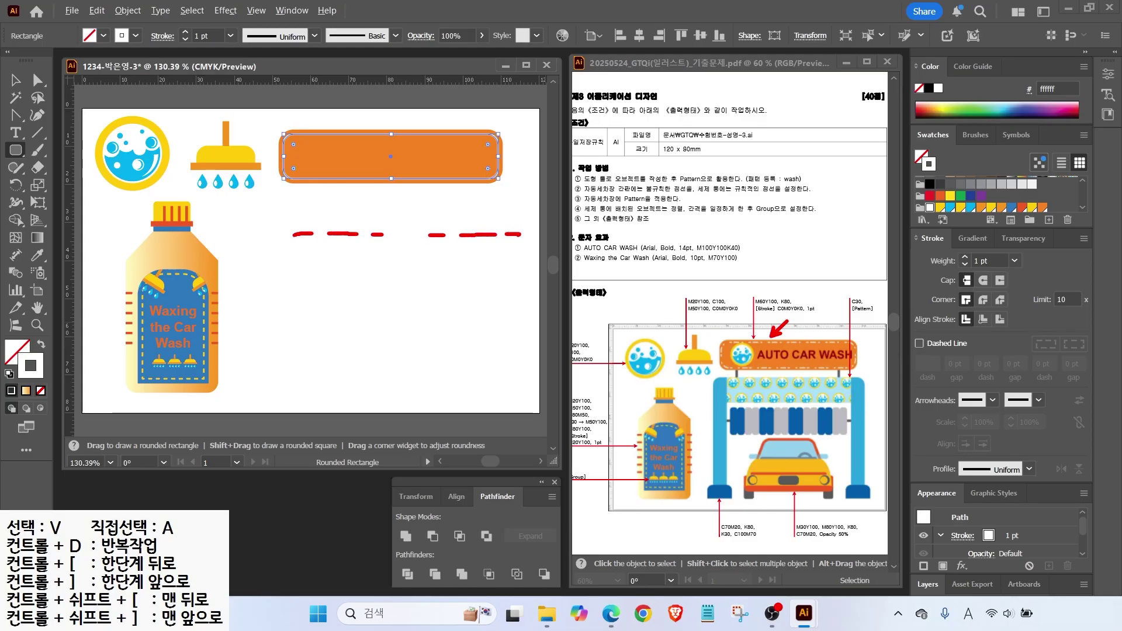
left_click_drag(584, 234, 623, 235)
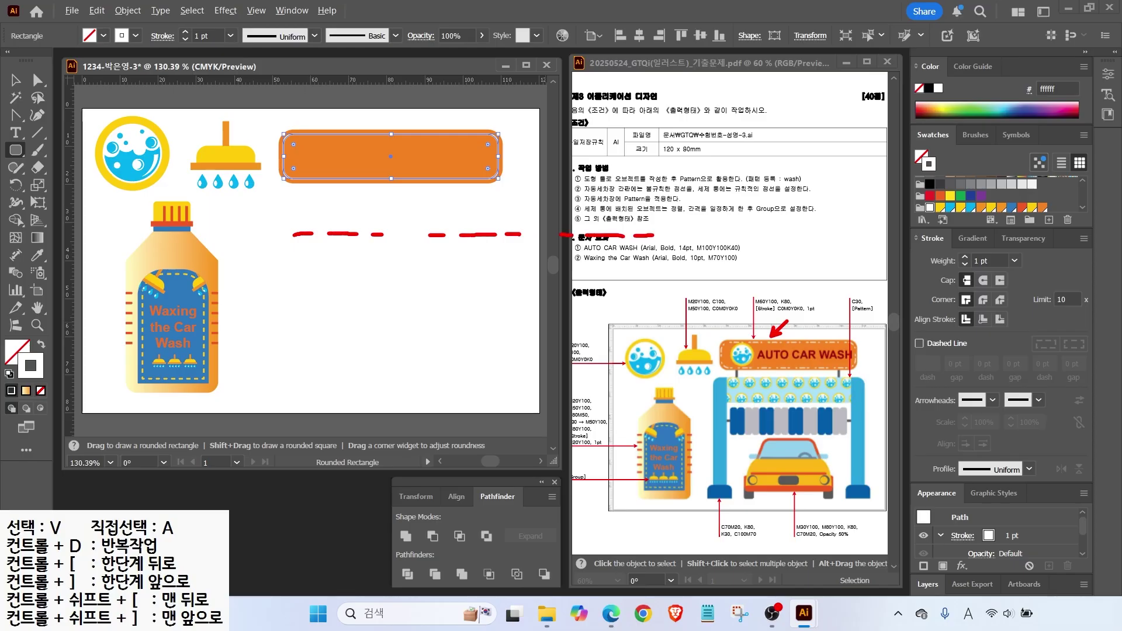
key("b")
left_click_drag(294, 237, 287, 298)
left_click_drag(291, 209, 296, 222)
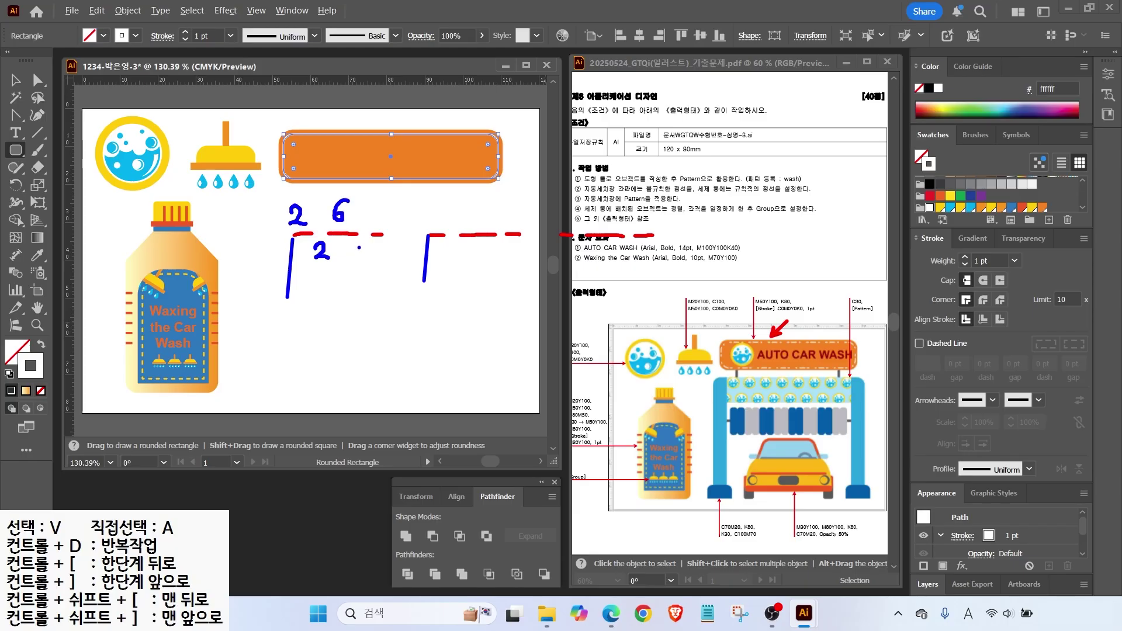
left_click_drag(361, 262, 371, 264)
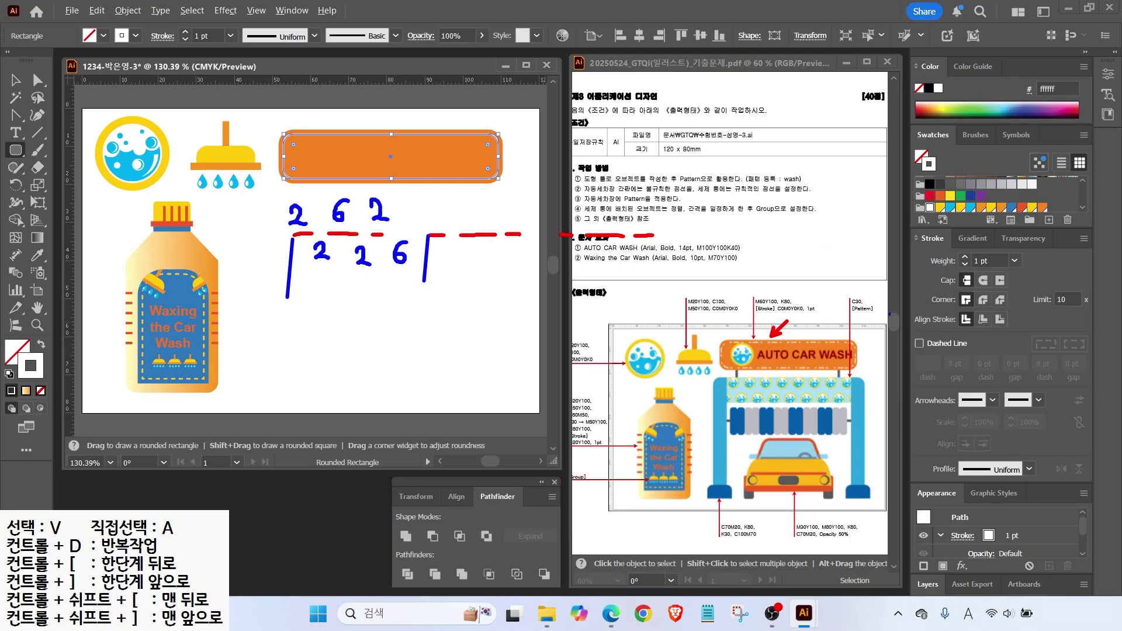
key("Escape")
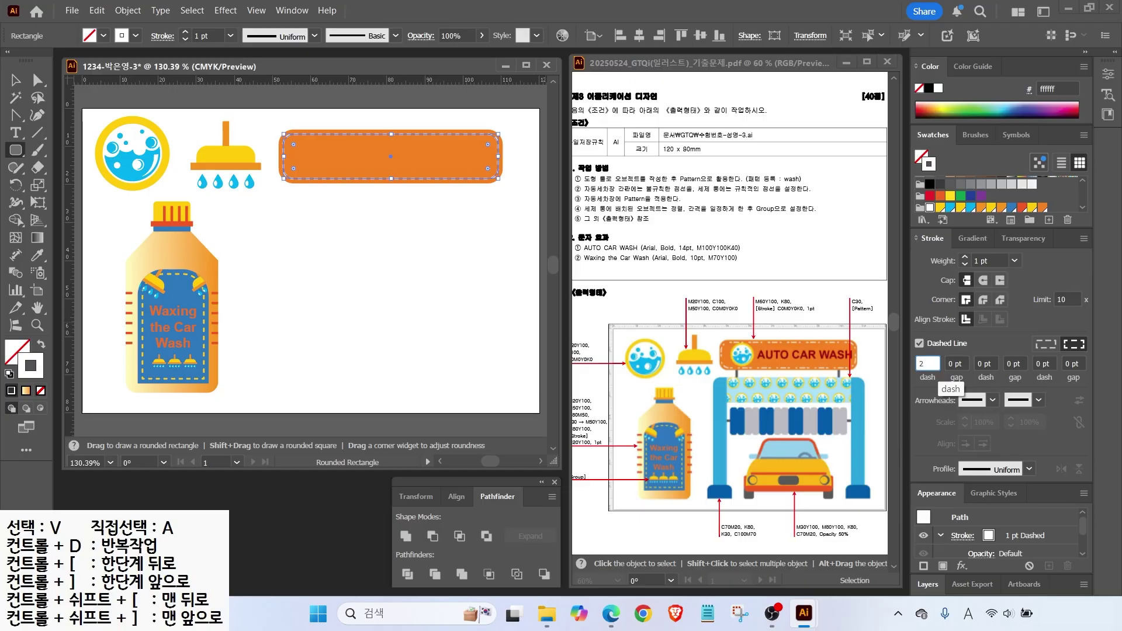
Fill in the remaining dash and gap fields to complete the 2, 2, 6, 2, 2, 6 pt pattern.
key("Tab")
type("6")
key("Tab")
type("2")
key("Tab")
type("2")
key("Tab")
type("6")
key("Tab")
Duplicate the bubble icon, bring it to the front, shrink it and place it on the banner.
key("v")
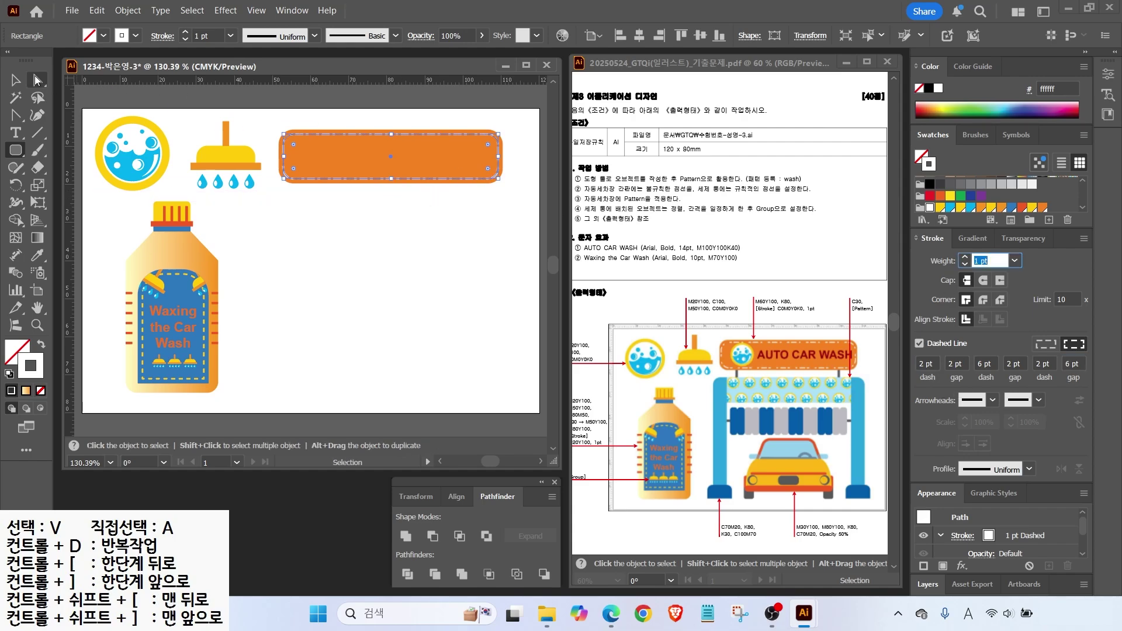
left_click(328, 251)
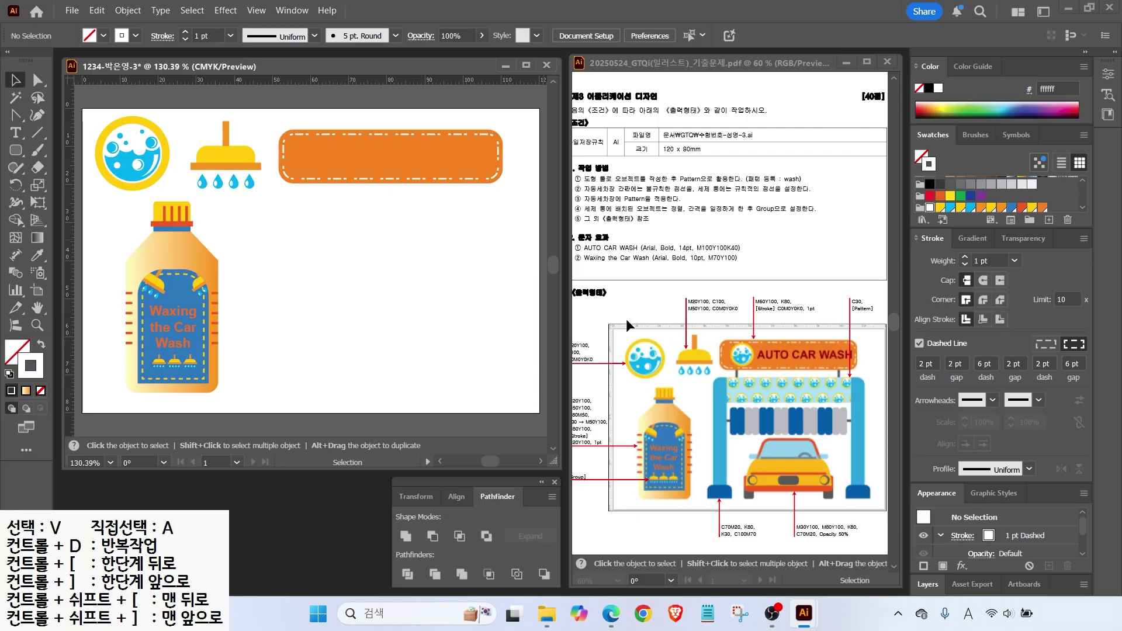
left_click_drag(111, 157, 285, 216)
right_click(311, 187)
mouse_move(390, 527)
left_click(497, 526)
left_click_drag(343, 252, 328, 235)
left_click_drag(313, 218, 329, 140)
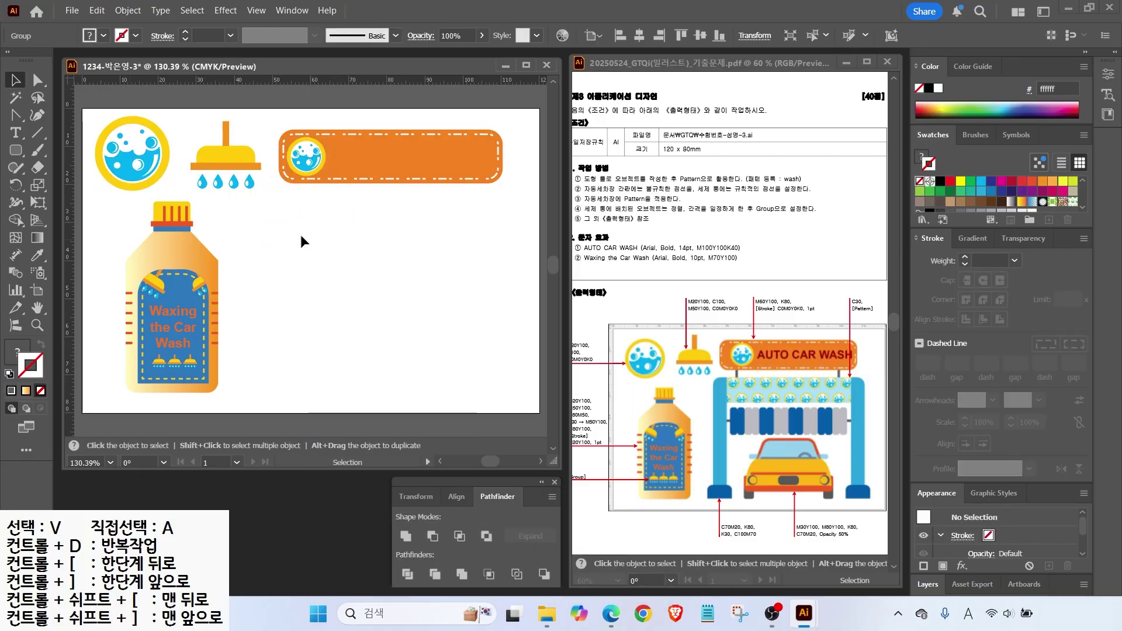
Add the title 'AUTO CAR WASH' on the banner and set it to 14 pt.
key("t")
left_click(324, 228)
type("au")
key("BackSpace")
key("BackSpace")
type("AUTO CAR WASH")
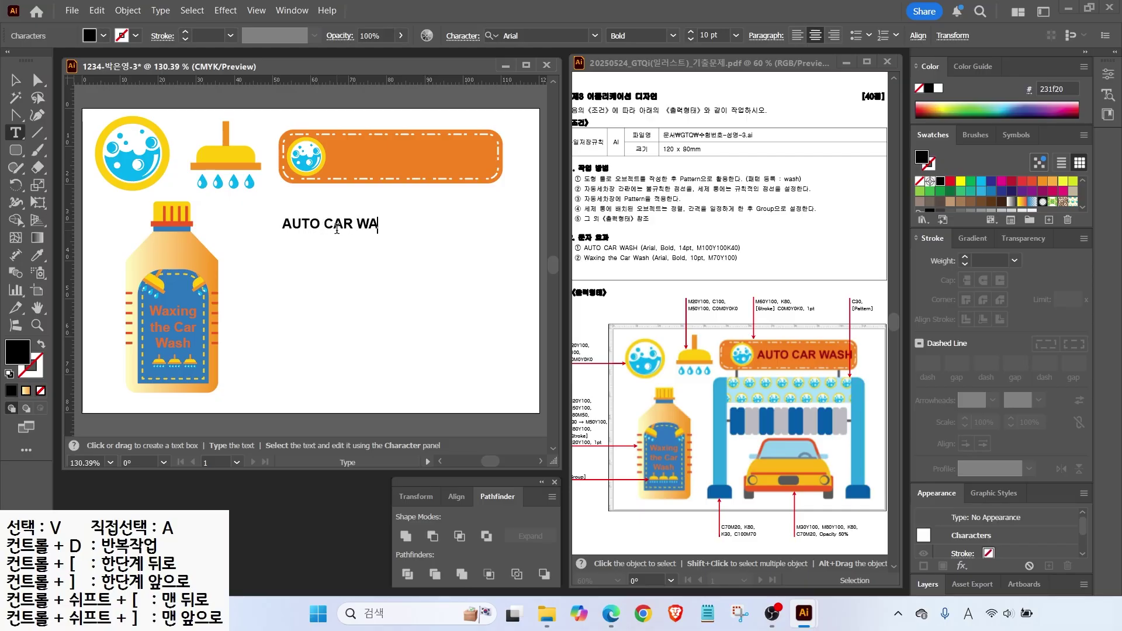
key("Escape")
left_click_drag(334, 230, 388, 164)
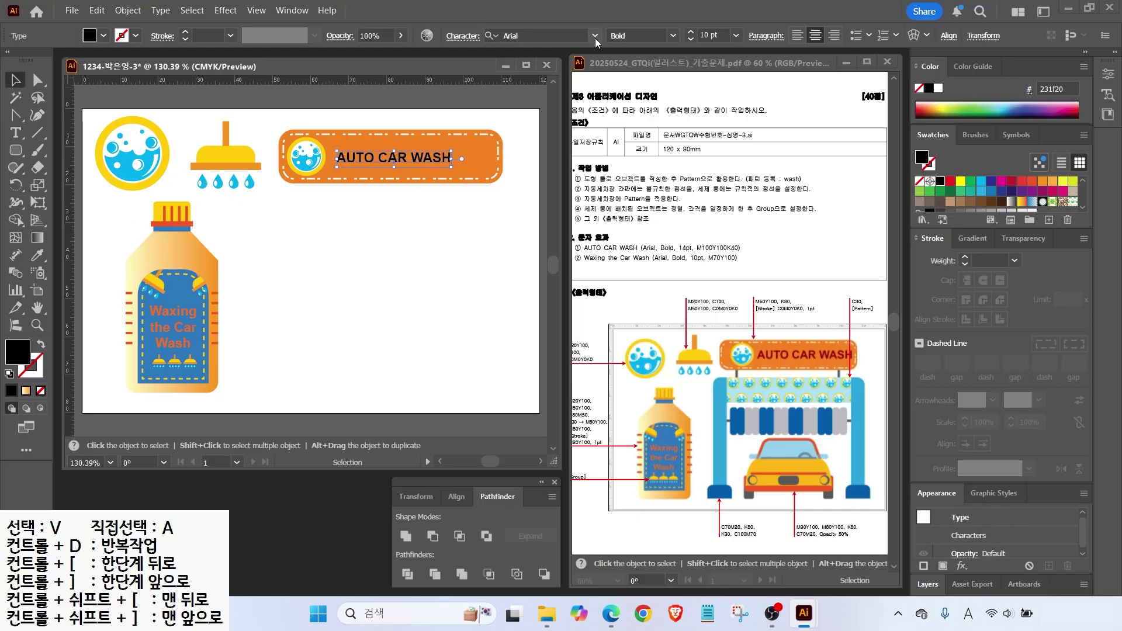
left_click_drag(720, 35, 576, 32)
type("14")
key("Return")
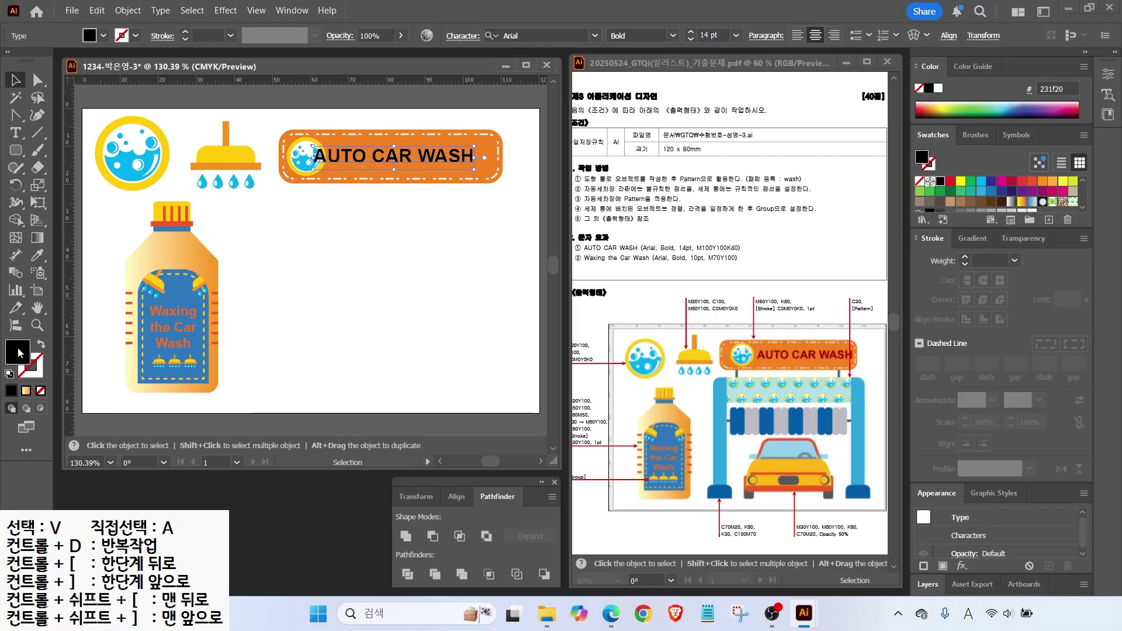
Colour the title dark red C0 M100 Y100 K40 and position it right of the bubble icon.
double_click(17, 354)
left_click(933, 482)
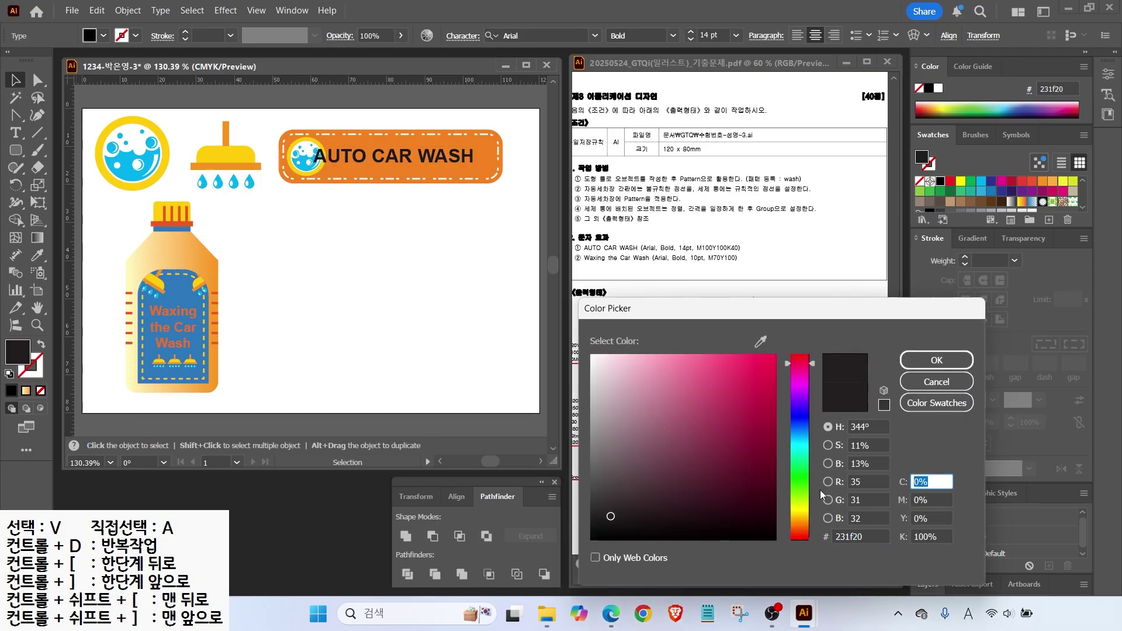
type("0")
key("Tab")
type("100")
key("Tab")
type("100")
key("Tab")
type("40")
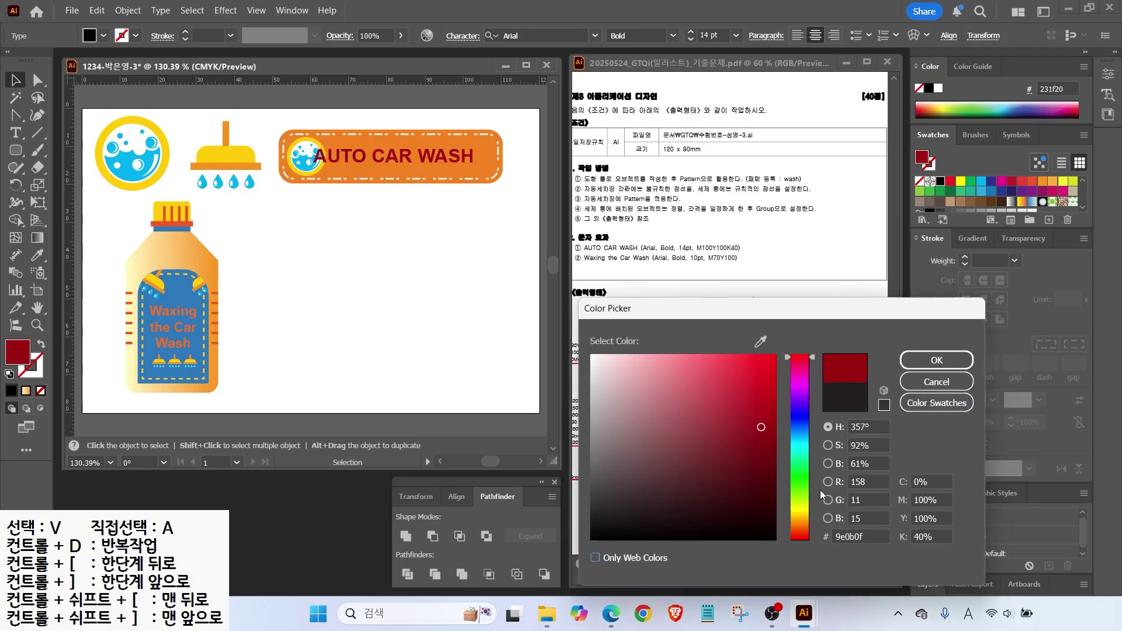
key("Return")
left_click_drag(391, 155, 408, 156)
left_click(439, 190)
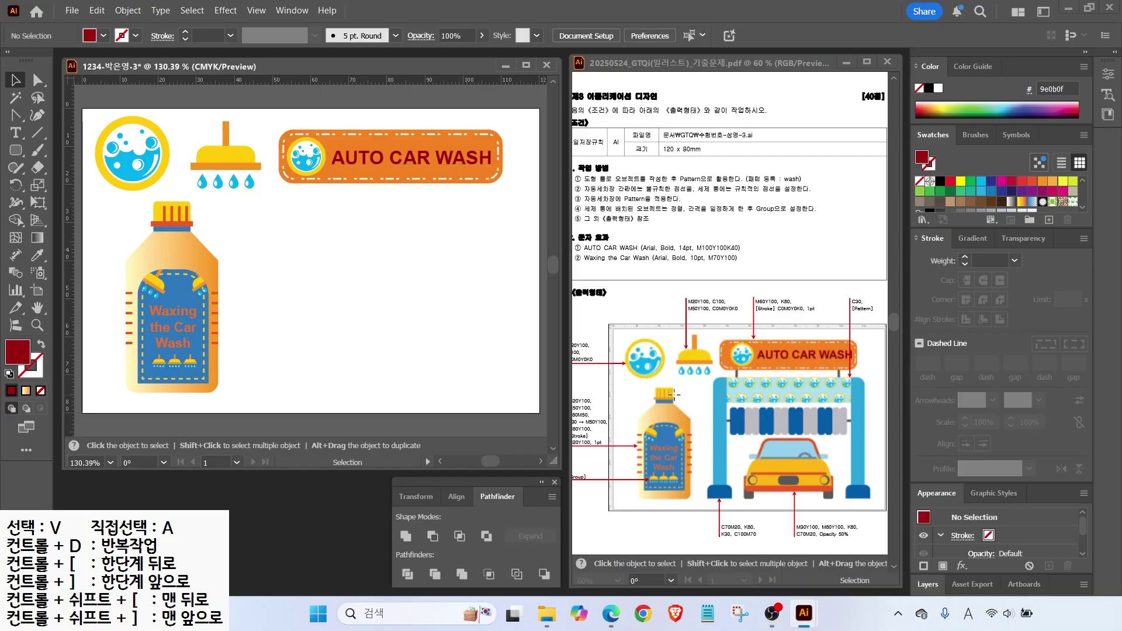
Draw a tall rounded rectangle for the post and create a C70 M20 blue swatch.
left_click(16, 150)
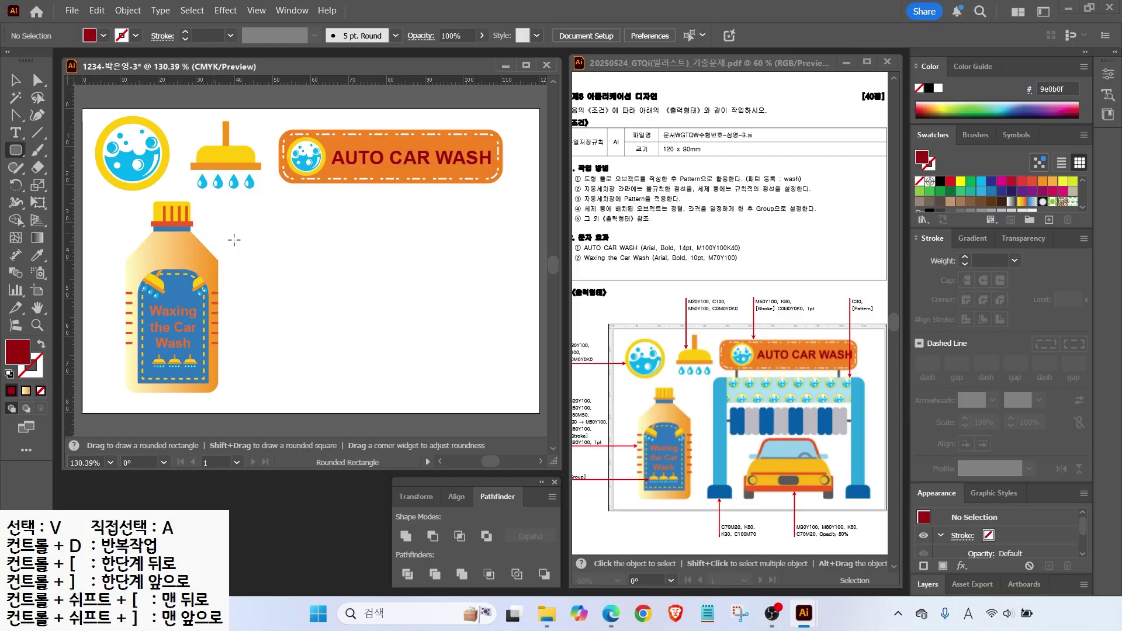
left_click_drag(273, 206, 307, 386)
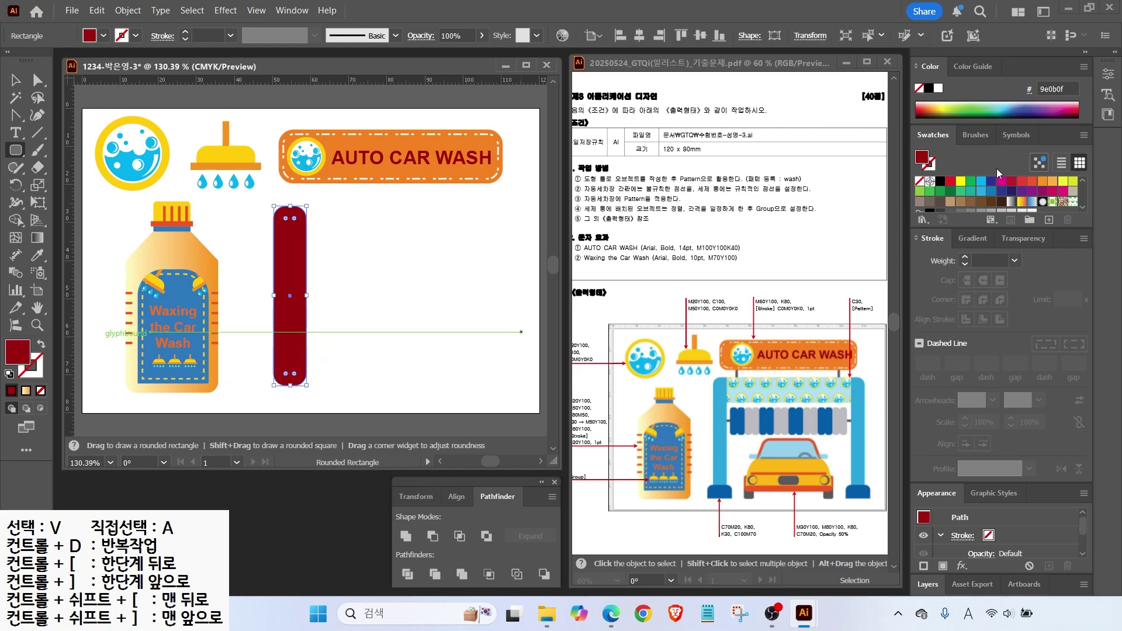
scroll(997, 188, "down", 3)
left_click(1042, 204)
left_click(1050, 220)
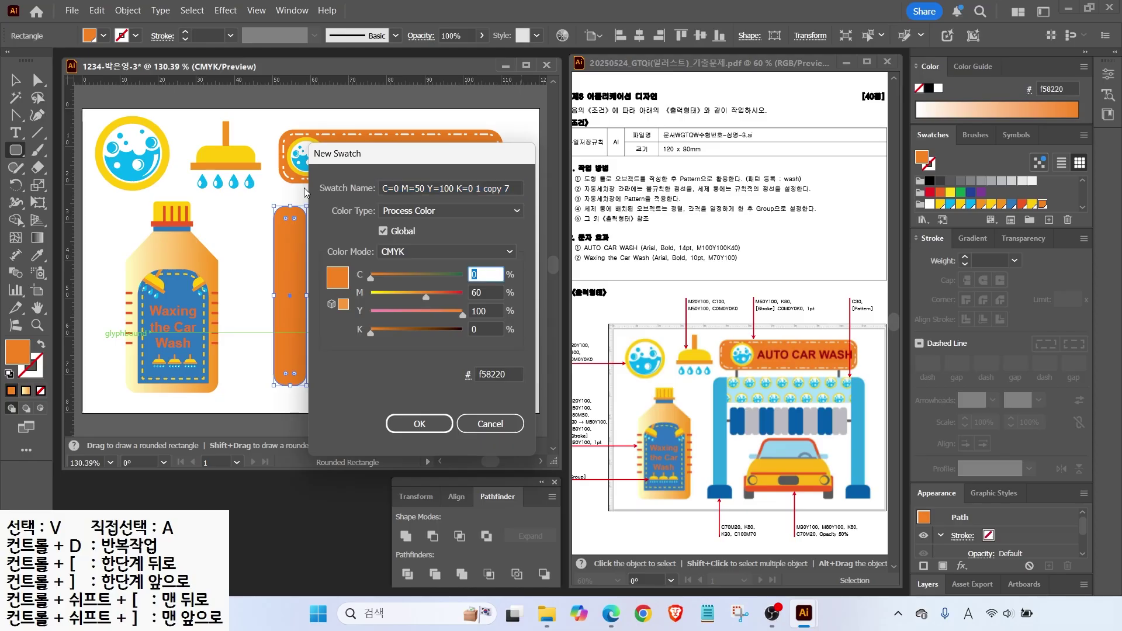
type("70")
key("Tab")
type("20")
Add three more swatches: K80 dark grey, K30 light grey and C100 K30 blue.
key("Tab")
type("0")
key("Return")
left_click(1050, 220)
type("0")
key("Tab")
type("0")
key("Tab")
key("Tab")
type("80")
key("Return")
left_click(1050, 220)
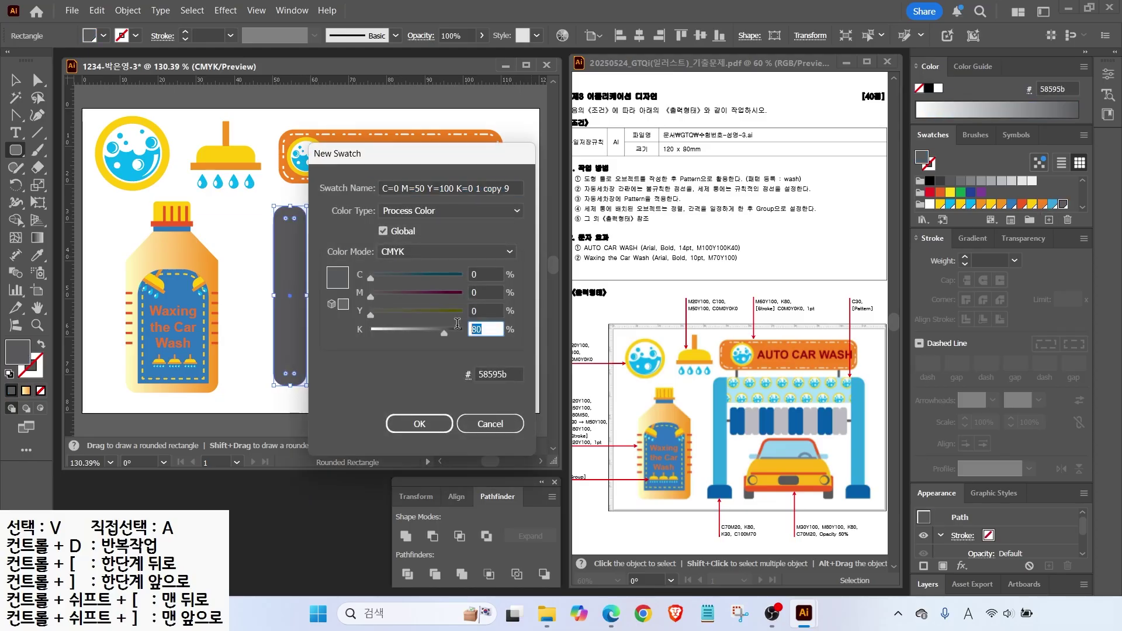
double_click(489, 330)
type("30")
key("Return")
left_click(1050, 219)
type("100")
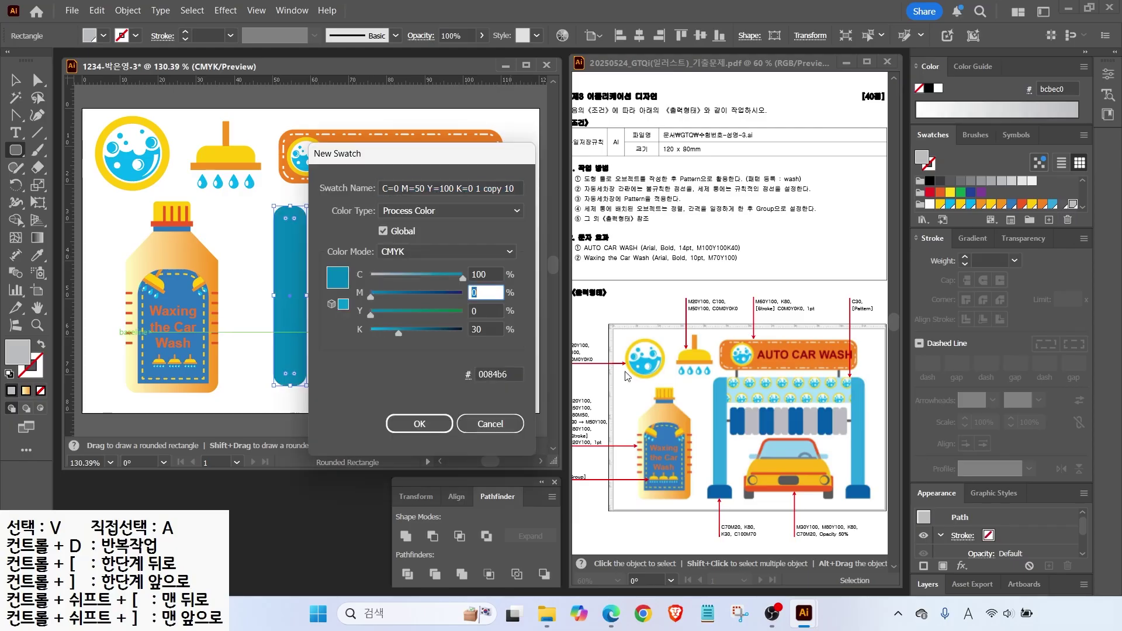
key("Return")
Fill the post light blue, reposition it, square its bottom corners and narrow it.
left_click(1052, 203)
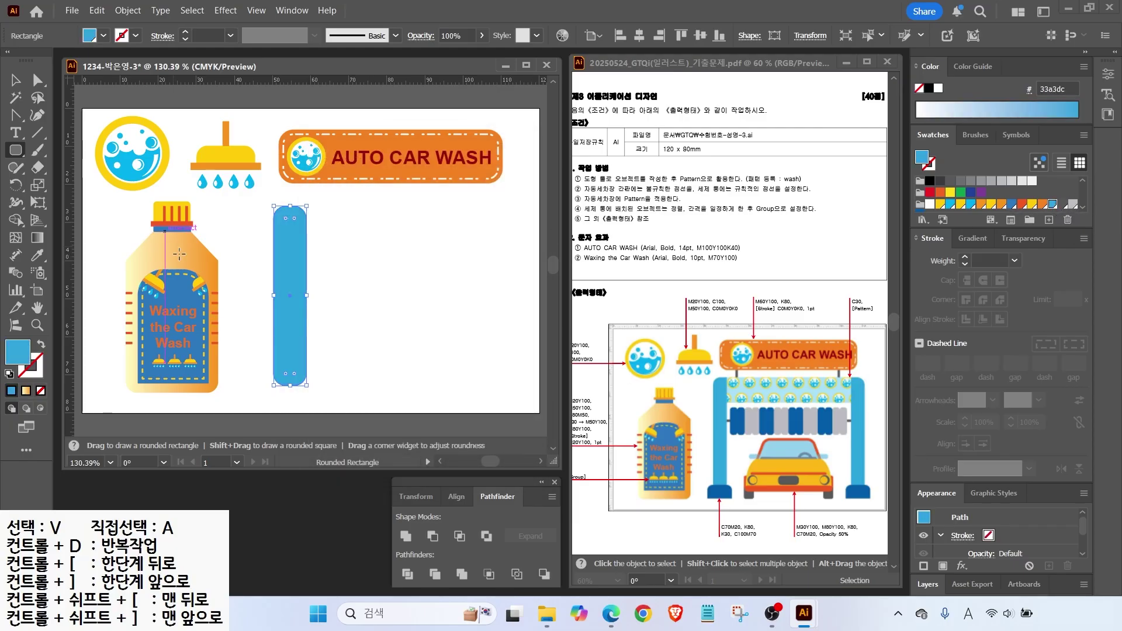
key("v")
left_click_drag(298, 267, 289, 246)
left_click_drag(280, 362, 292, 367)
left_click_drag(300, 283, 291, 283)
Draw a rounded-rectangle foot beneath the post and review its corner rounding.
key("m")
left_click_drag(255, 363, 299, 390)
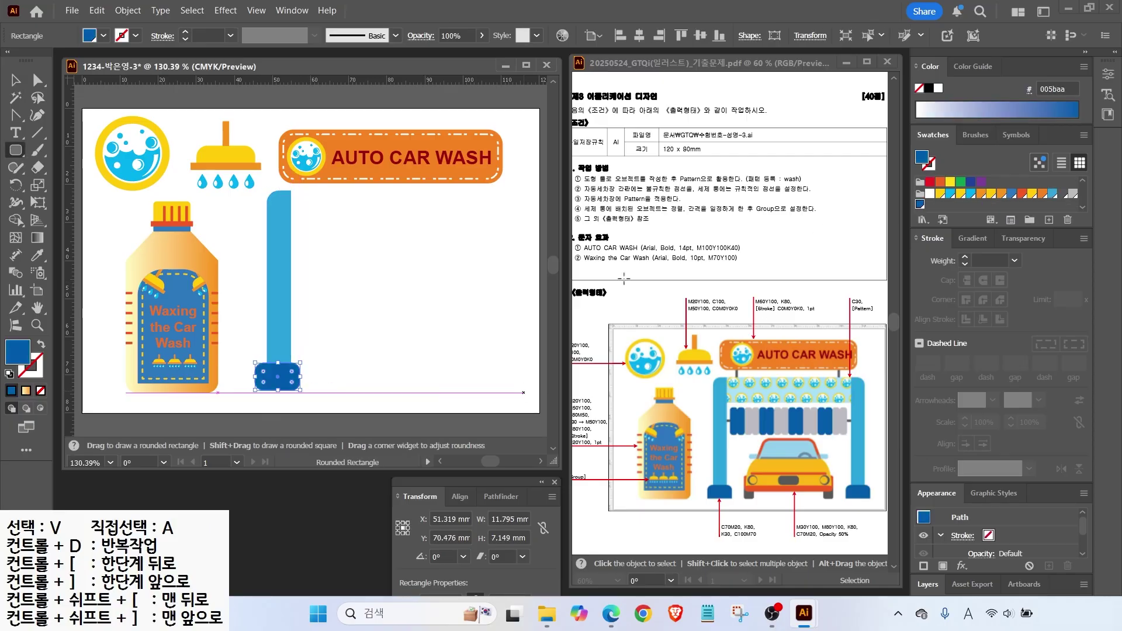
key("a")
double_click(295, 386)
key("Return")
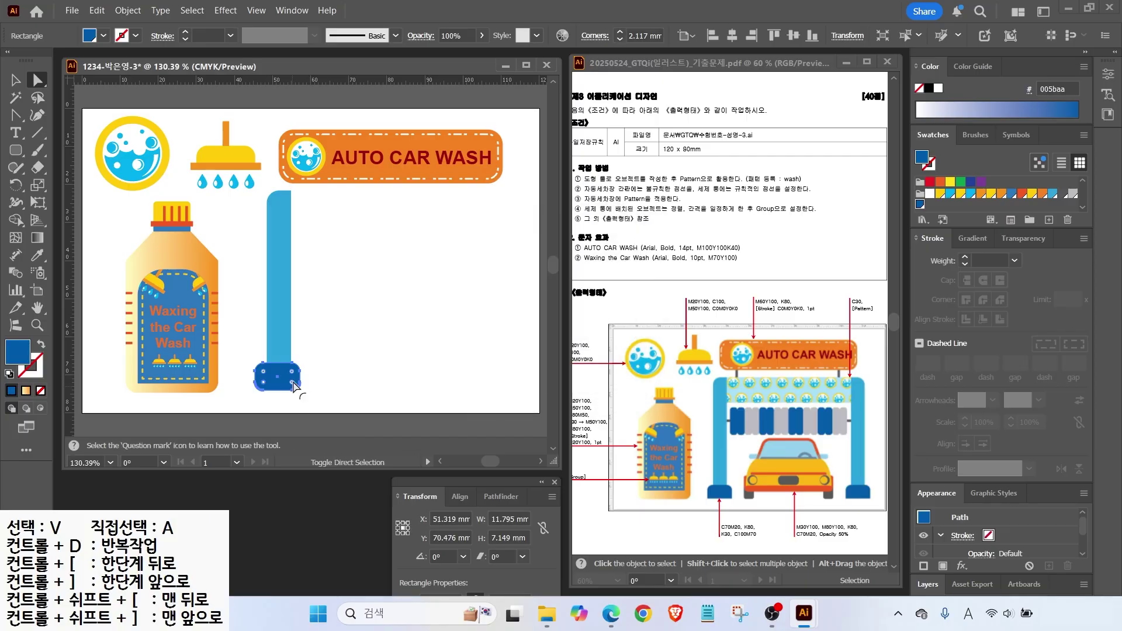
key("v")
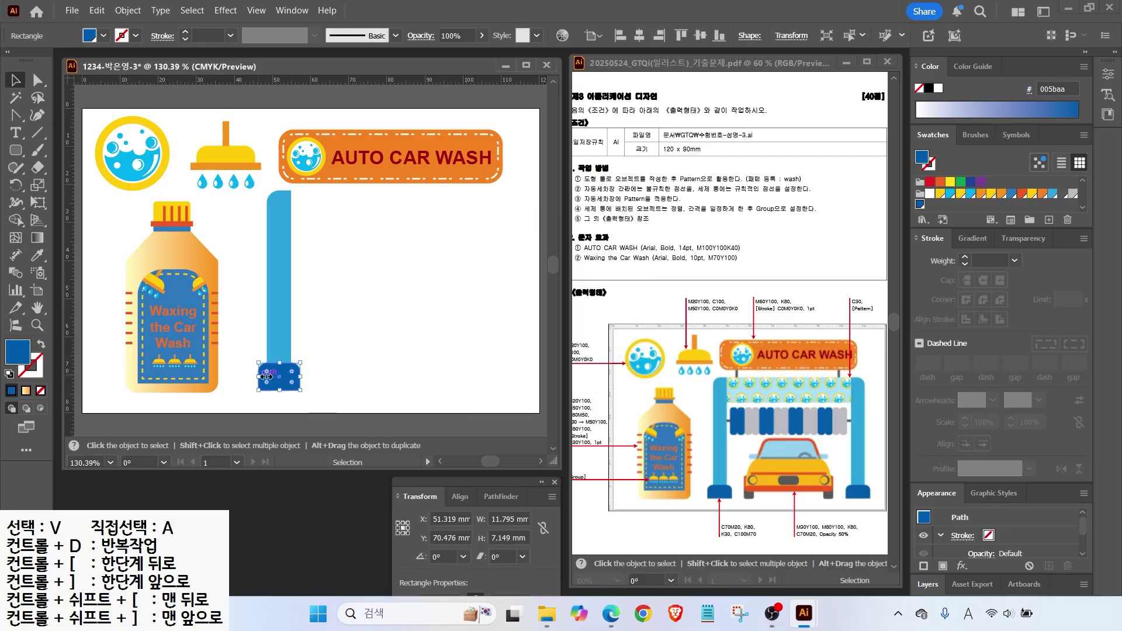
left_click(279, 350, "shift")
left_click(346, 349)
left_click(16, 151)
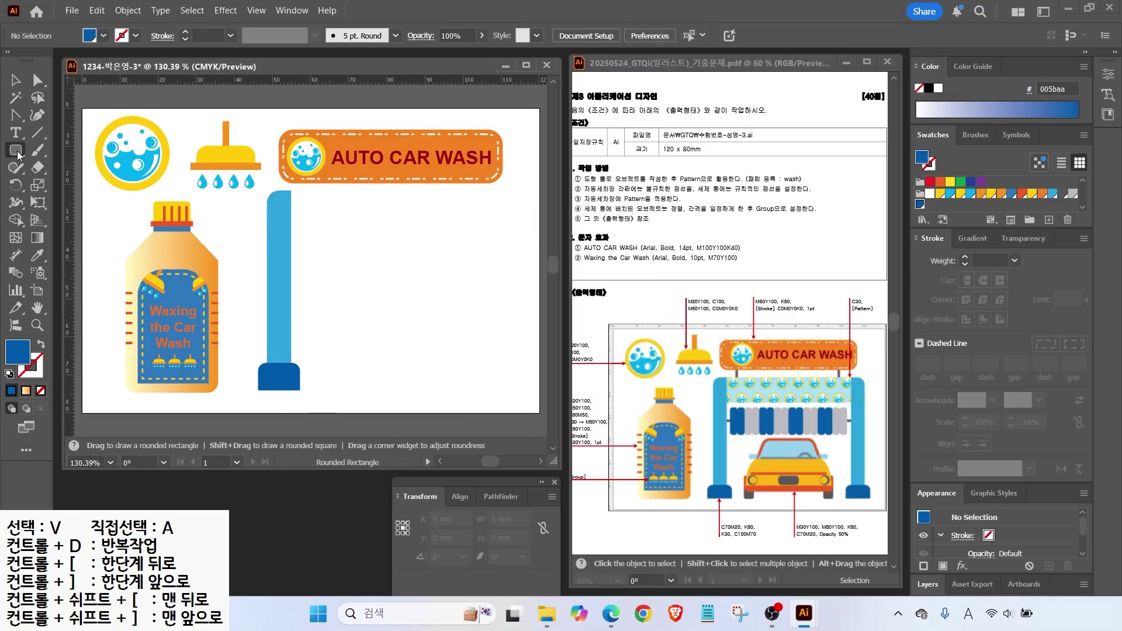
Draw a light blue rectangular bar extending right from the top of the blue post.
left_click(99, 148)
mouse_move(293, 191)
left_mouse_down()
mouse_move(502, 229)
mouse_move(493, 235)
left_mouse_up()
left_click(1056, 196)
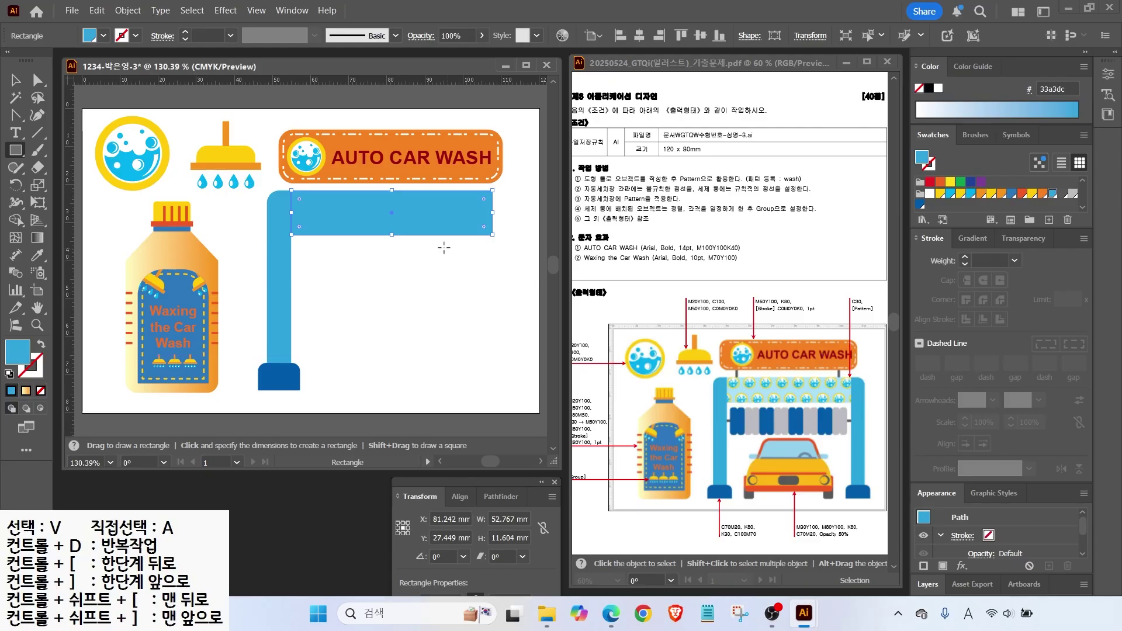
Set the crossbar's fill colour to C30 M0 Y0 K0.
key("v")
double_click(17, 352)
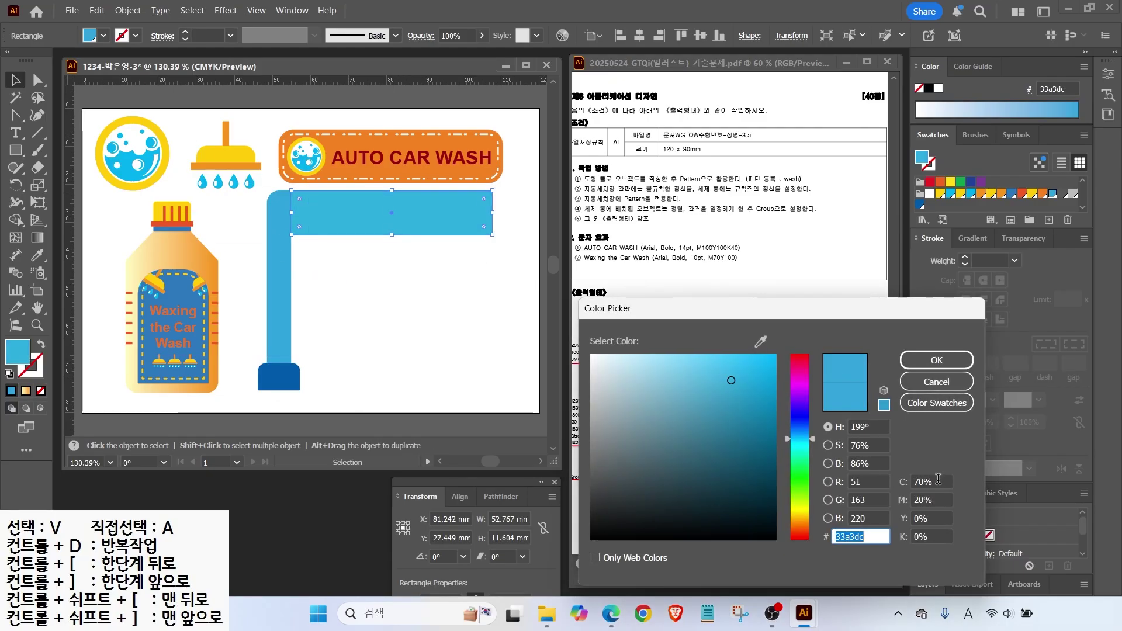
type("30")
key("Tab")
type("0")
key("Return")
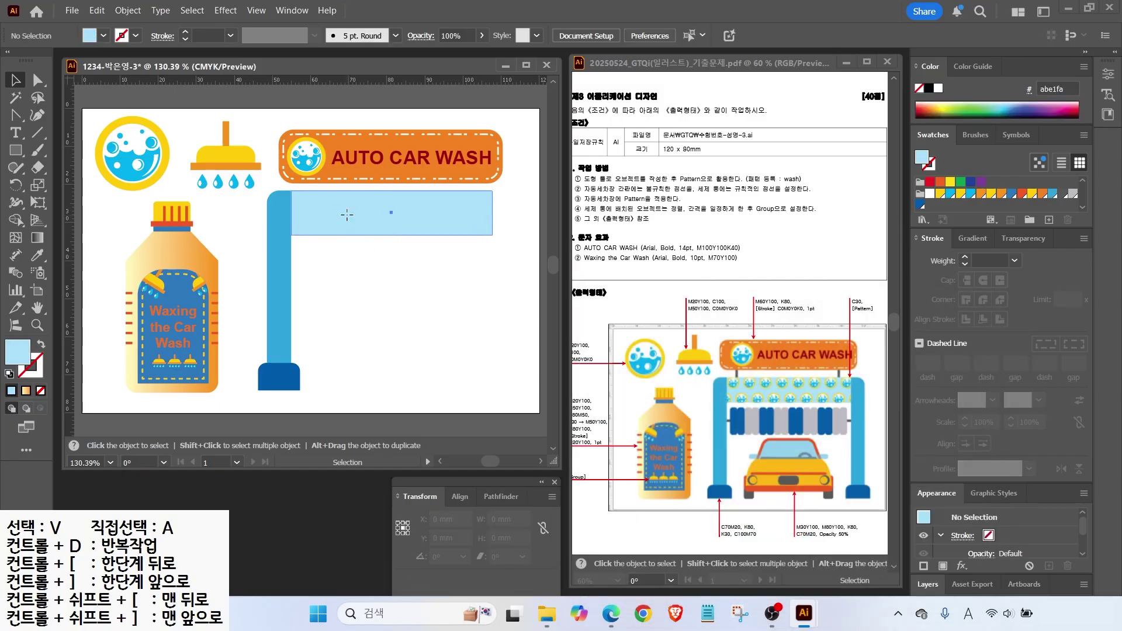
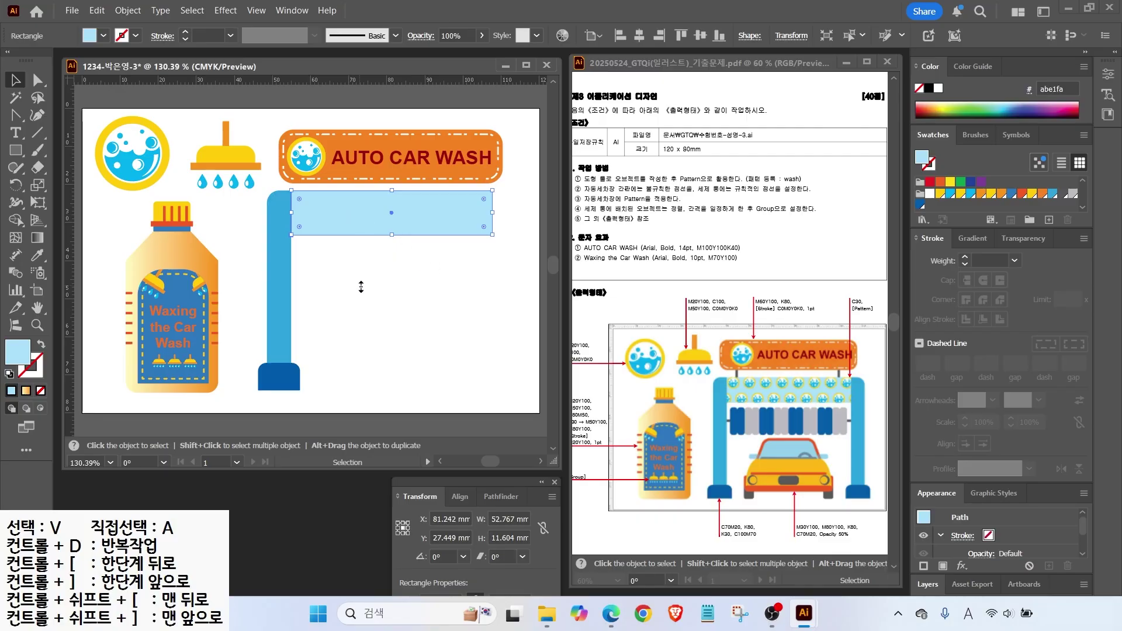
Fill the light-blue top beam with the bubble pattern swatch.
key("a")
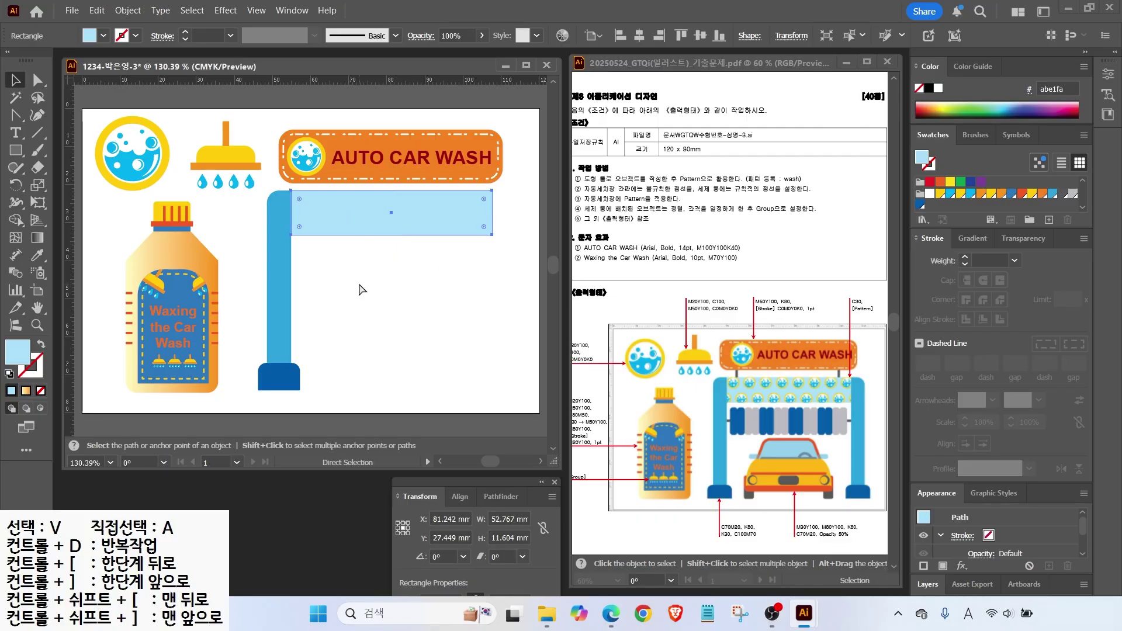
left_click_drag(342, 217, 368, 251)
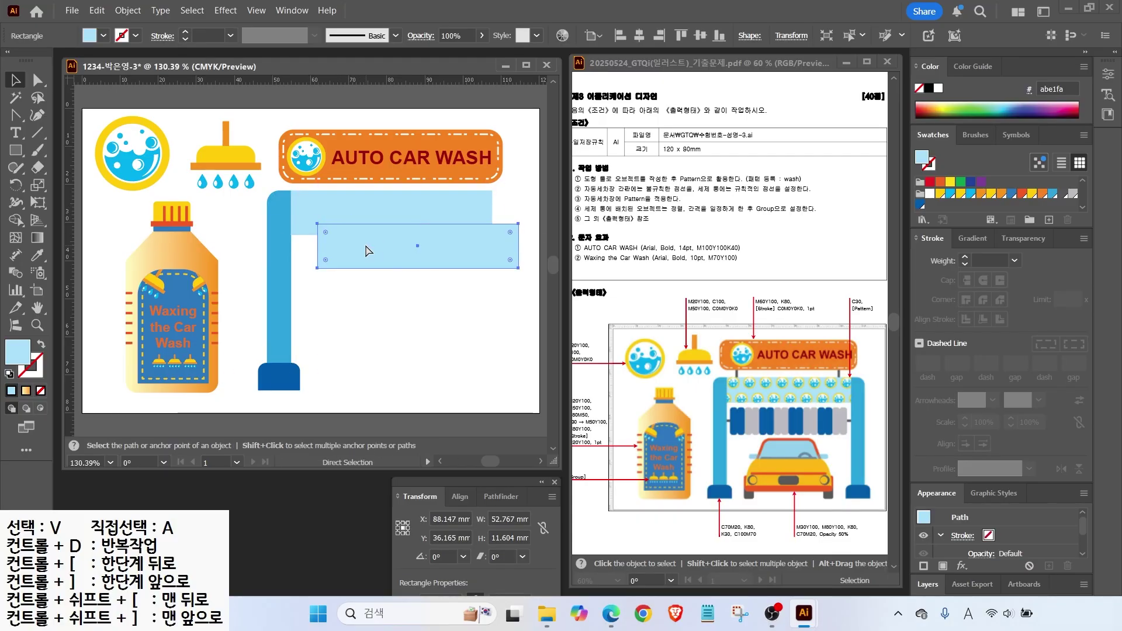
key("ctrl+z")
scroll(1050, 210, "up", 5)
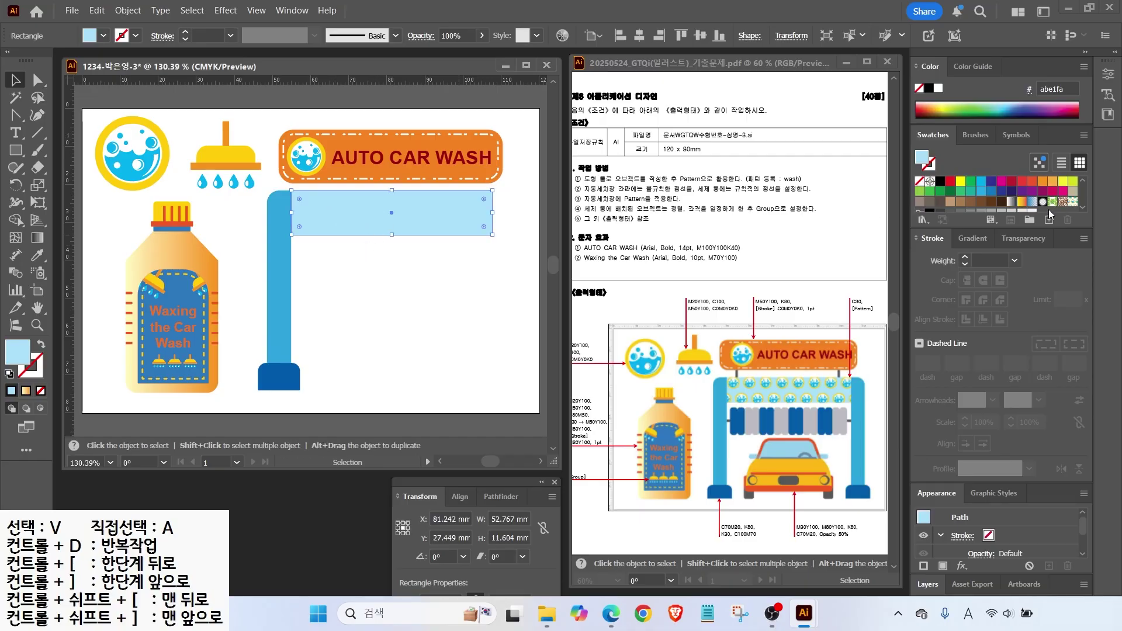
left_click(1072, 203)
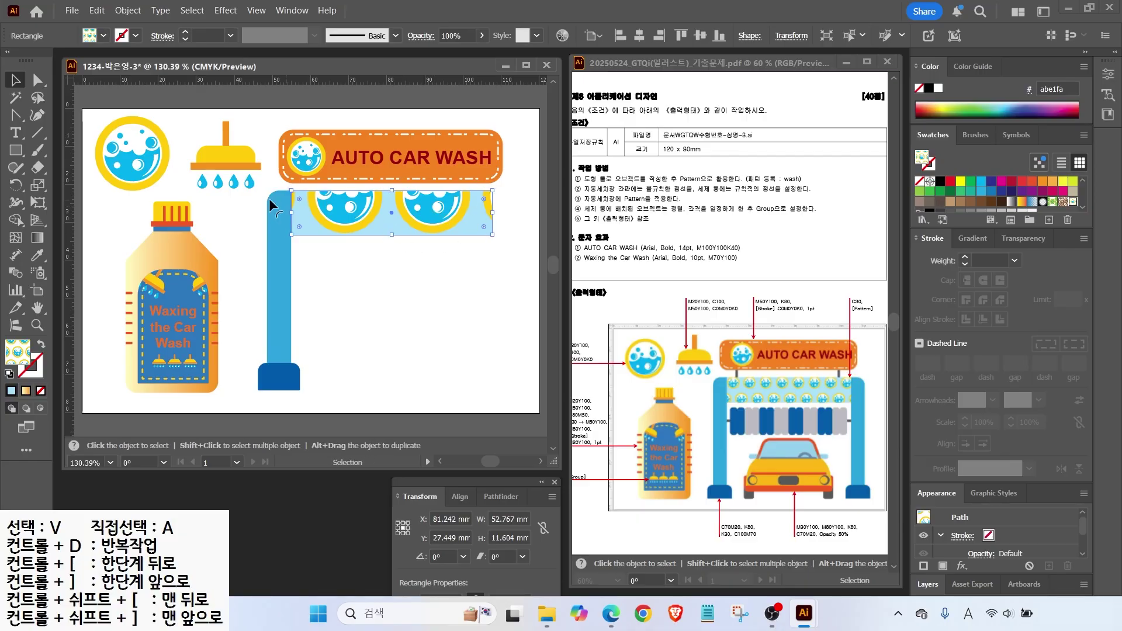
Scale only the beam's pattern to 30%, then Alt-drag a copy of the left pole to the right.
double_click(38, 185)
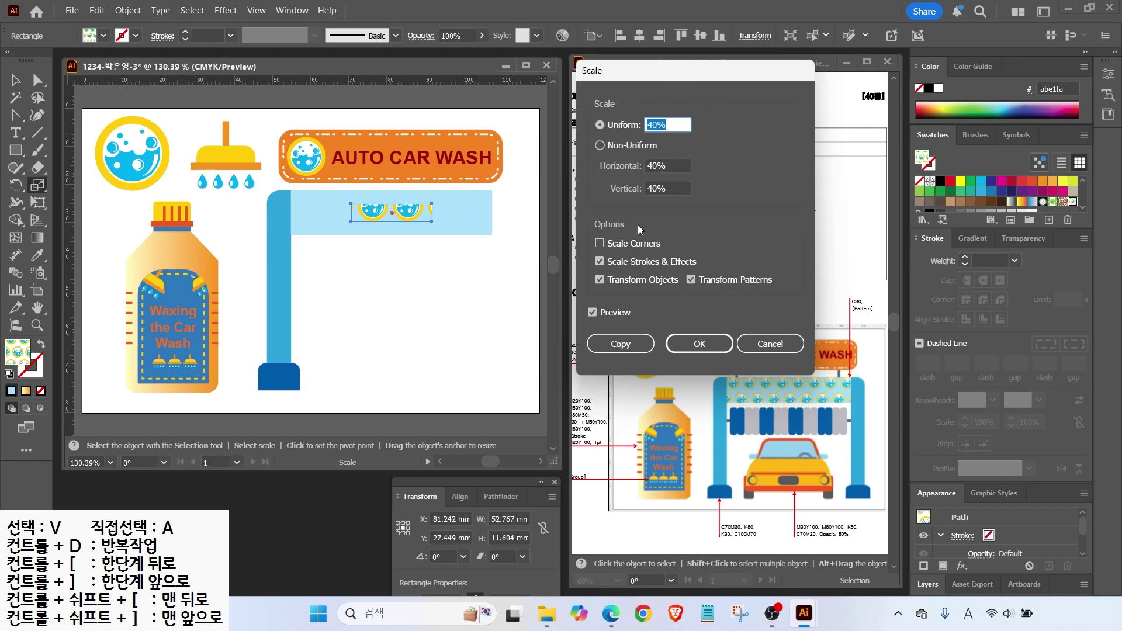
left_click(599, 280)
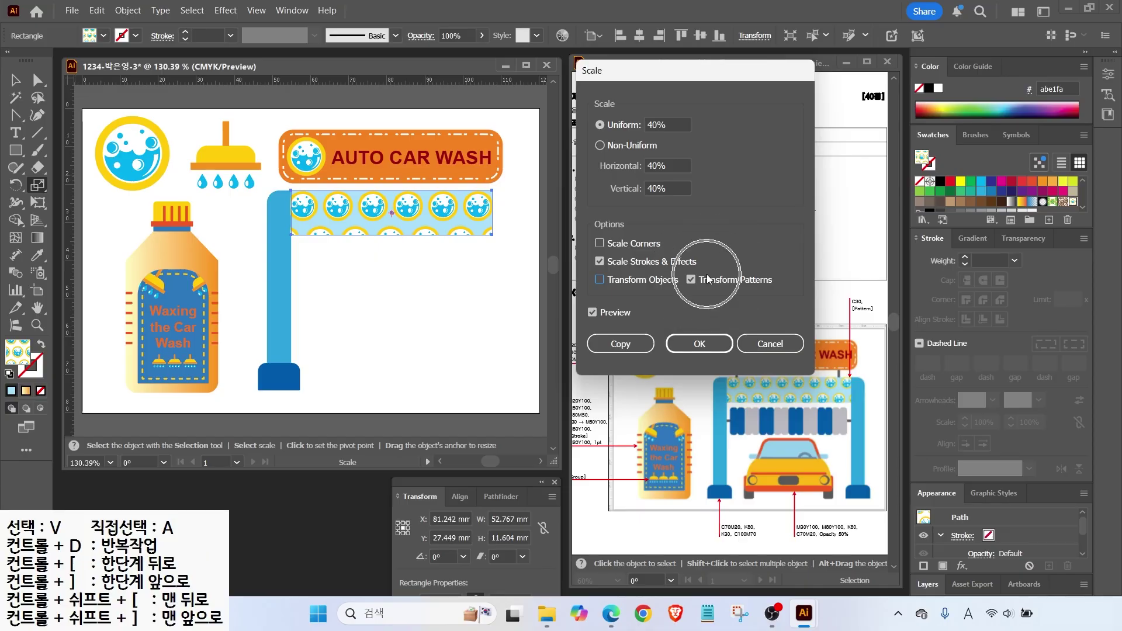
double_click(669, 124)
type("30")
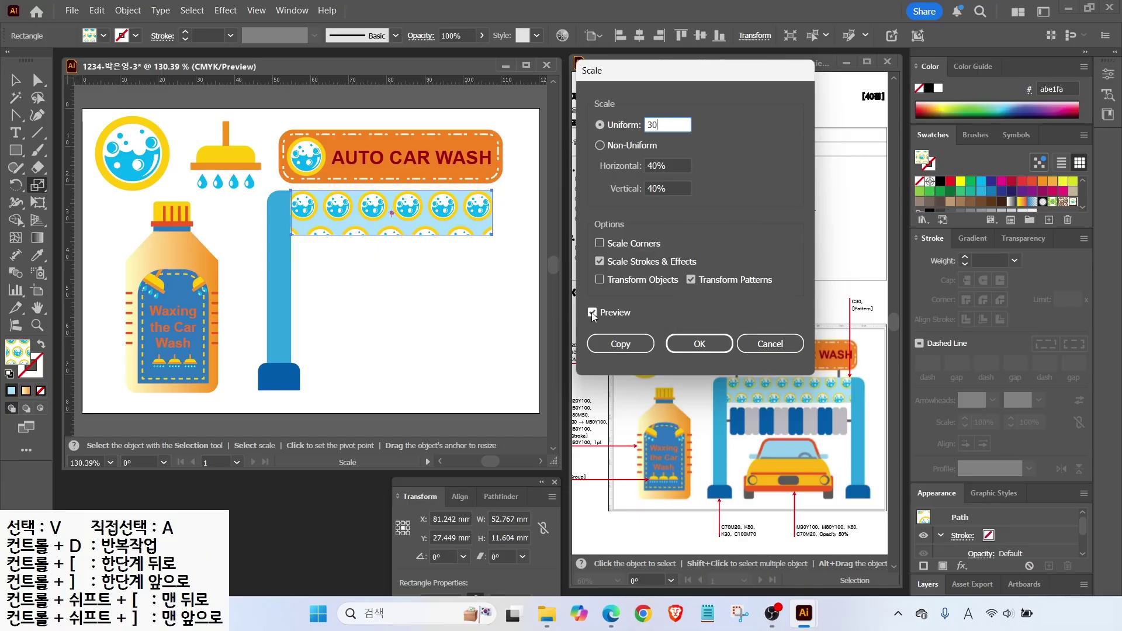
left_click(593, 313)
left_click(593, 313)
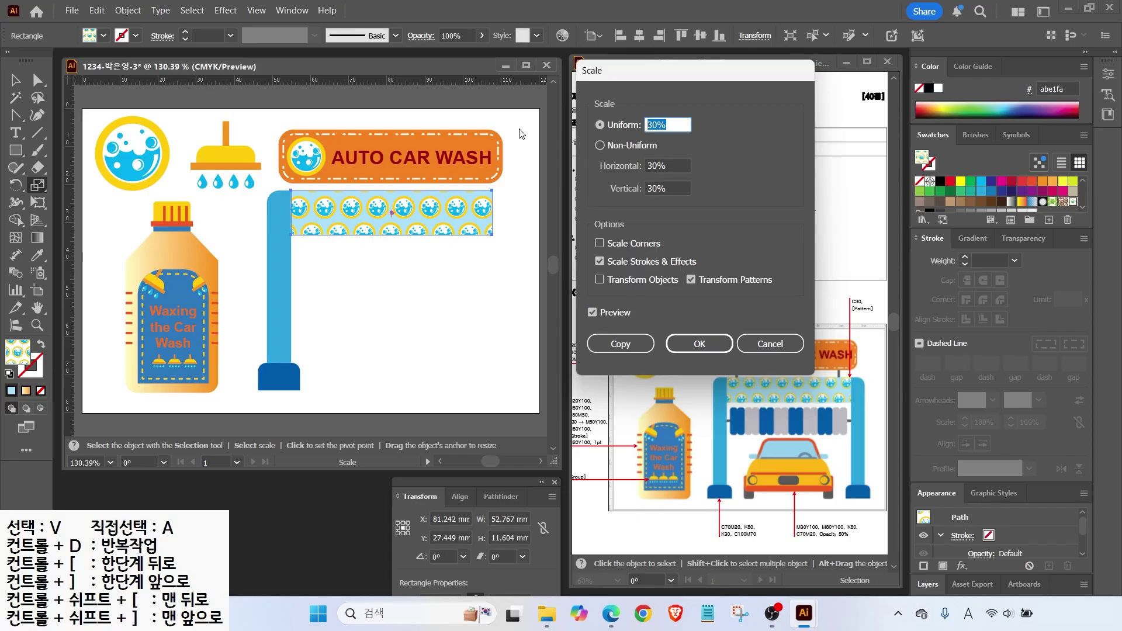
left_click(699, 343)
left_click(280, 350)
left_click_drag(279, 349, 507, 350)
Reflect the right pole and draw a thin dark grey rail across the gantry.
double_click(16, 185)
key("Return")
key("m")
left_click_drag(291, 274, 493, 277)
scroll(1064, 198, "down", 1)
left_click(1062, 194)
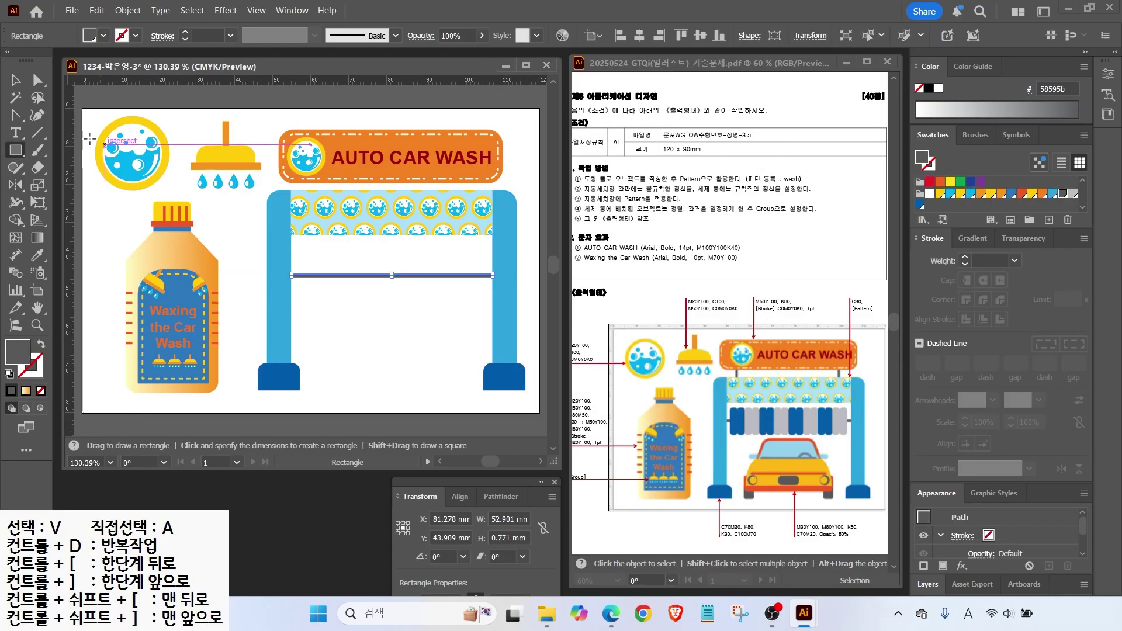
left_click(16, 80)
key("Up")
key("Up")
key("Up")
key("Up")
key("Up")
key("Up")
key("Up")
key("Up")
key("Up")
key("Up")
key("Up")
key("Up")
key("Up")
key("Up")
key("Up")
key("Up")
key("Up")
key("Up")
key("Down")
key("Down")
key("Down")
key("Down")
key("Down")
Draw rounded brush bars over the rail, alternating blue and grey pairs, repeated with Ctrl+D.
left_click_drag(16, 150, 123, 248)
key("ctrl+plus")
key("ctrl+plus")
key("ctrl+plus")
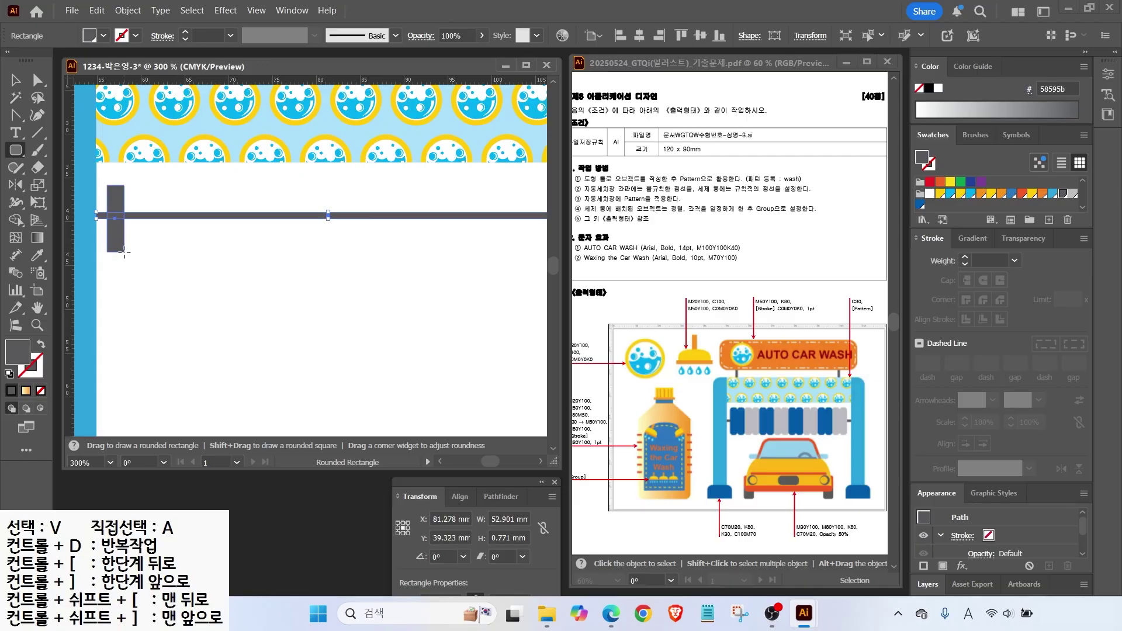
key("Down")
key("Down")
key("Down")
key("Down")
left_click_drag(124, 248, 184, 252)
left_click(920, 206)
key("v")
left_click(124, 257, "shift")
left_click(1067, 198)
key("ctrl+d")
key("ctrl+d")
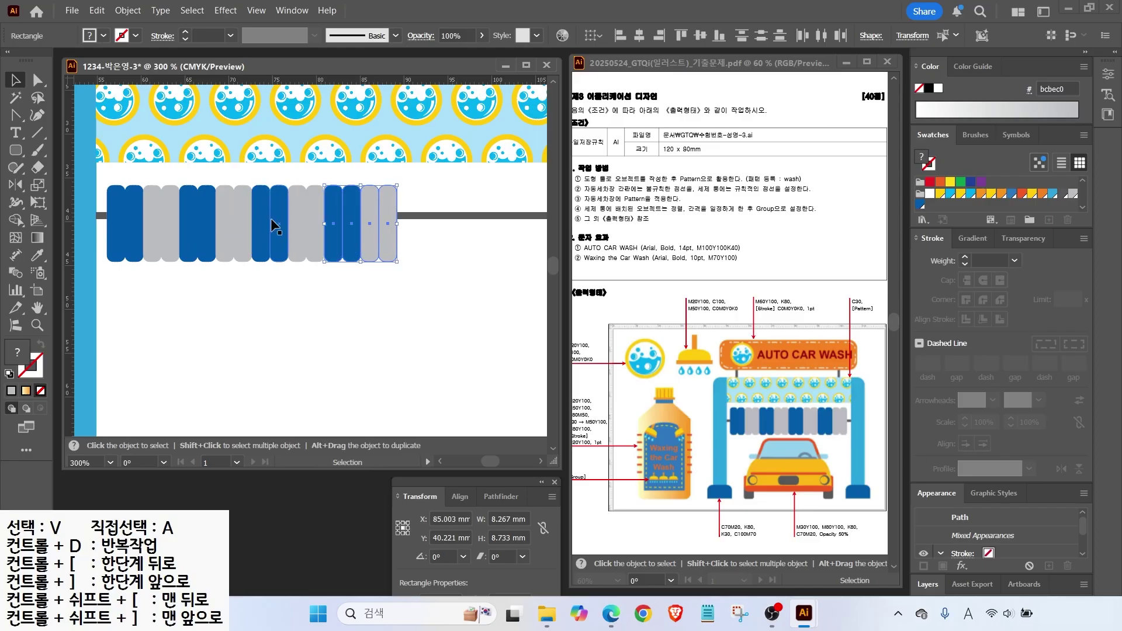
Widen the brush bars to span the gantry and centre them vertically on the rail.
left_click(450, 290)
key("ctrl+minus")
left_click_drag(346, 288, 144, 263)
left_click_drag(315, 254, 439, 254)
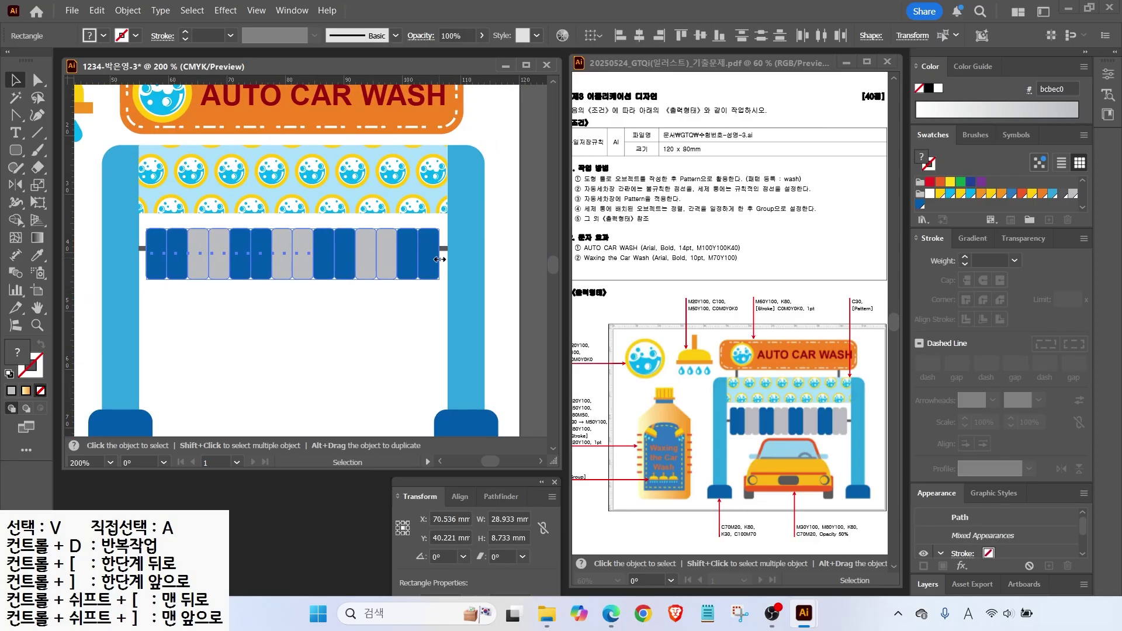
left_click(445, 249, "shift")
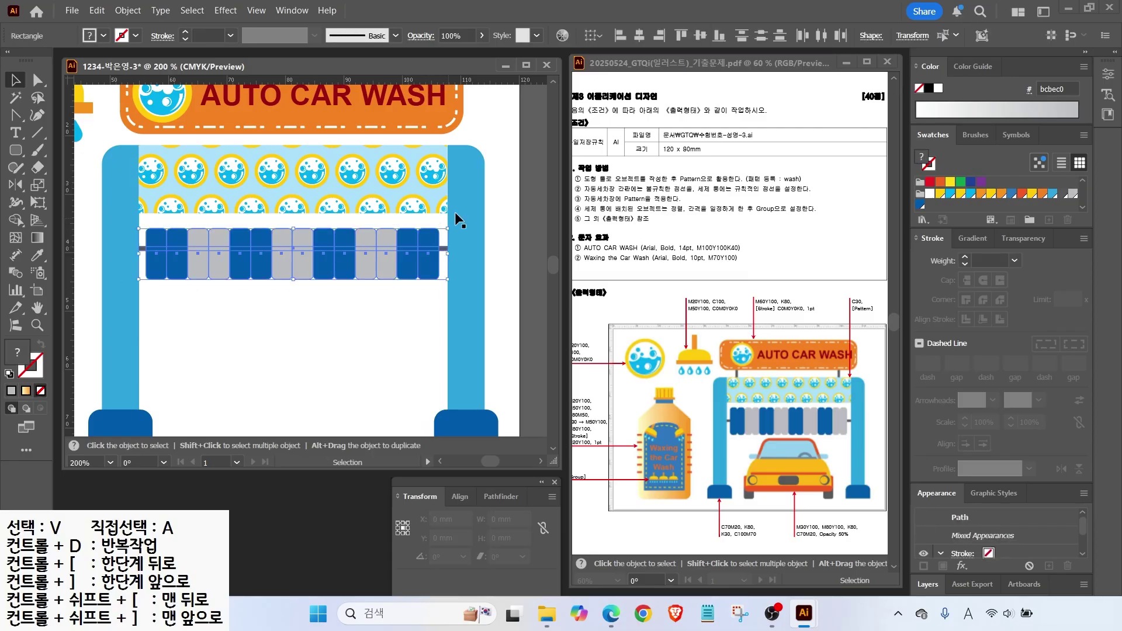
left_click(700, 35)
Deselect everything and add a new yellow CMYK swatch.
left_click(255, 314)
scroll(254, 314, "down", 3)
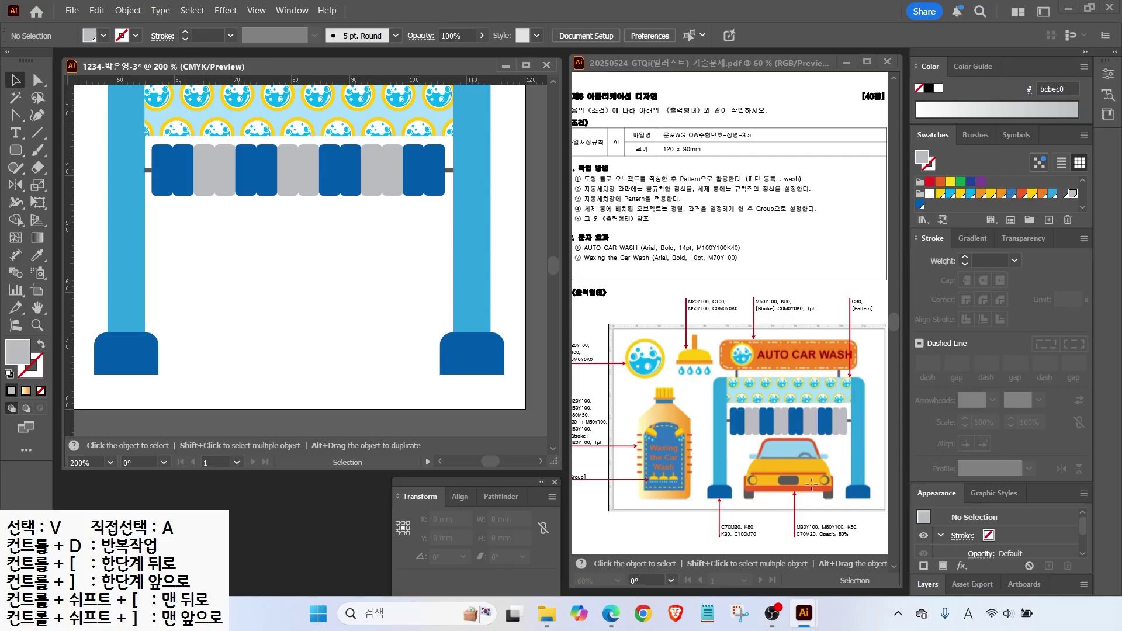
left_click(920, 205)
left_click(1050, 220)
key("Tab")
type("0")
key("Tab")
type("3")
key("Tab")
type("100")
key("Return")
Add an orange swatch (M80 Y100) and a dark grey swatch (K80).
left_click(1049, 220)
key("Tab")
type("0")
key("Tab")
type("80")
key("Return")
left_click(1049, 219)
key("Tab")
type("0")
Add a sky-blue swatch at C70 M20.
key("Tab")
type("0")
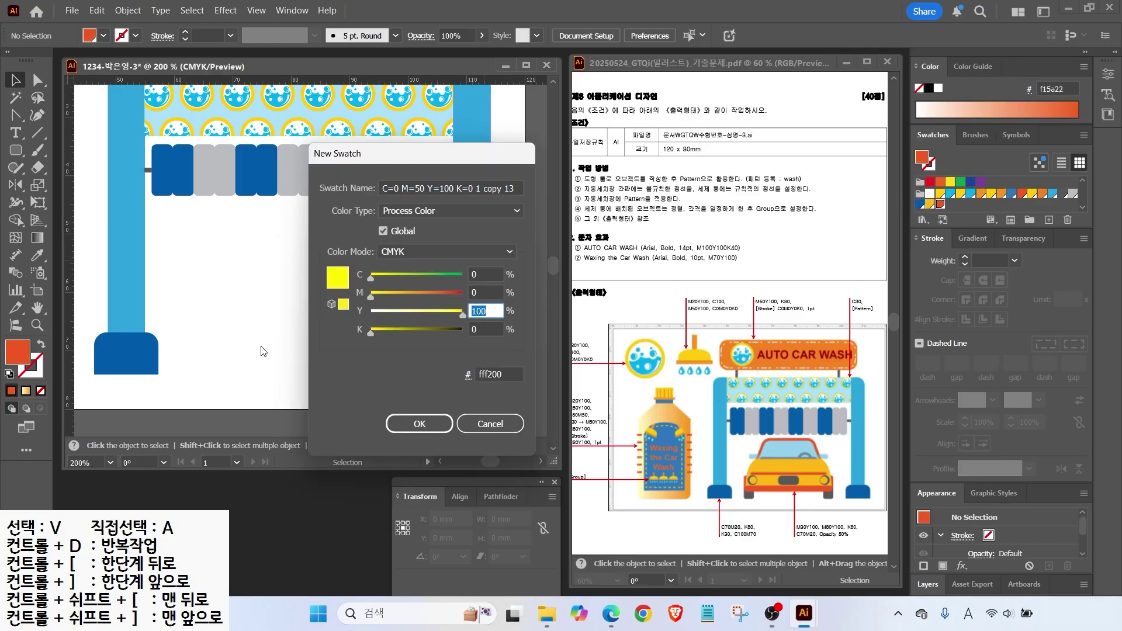
key("Tab")
type("0")
key("Tab")
type("80")
key("Return")
left_click(1050, 220)
key("Tab")
type("70")
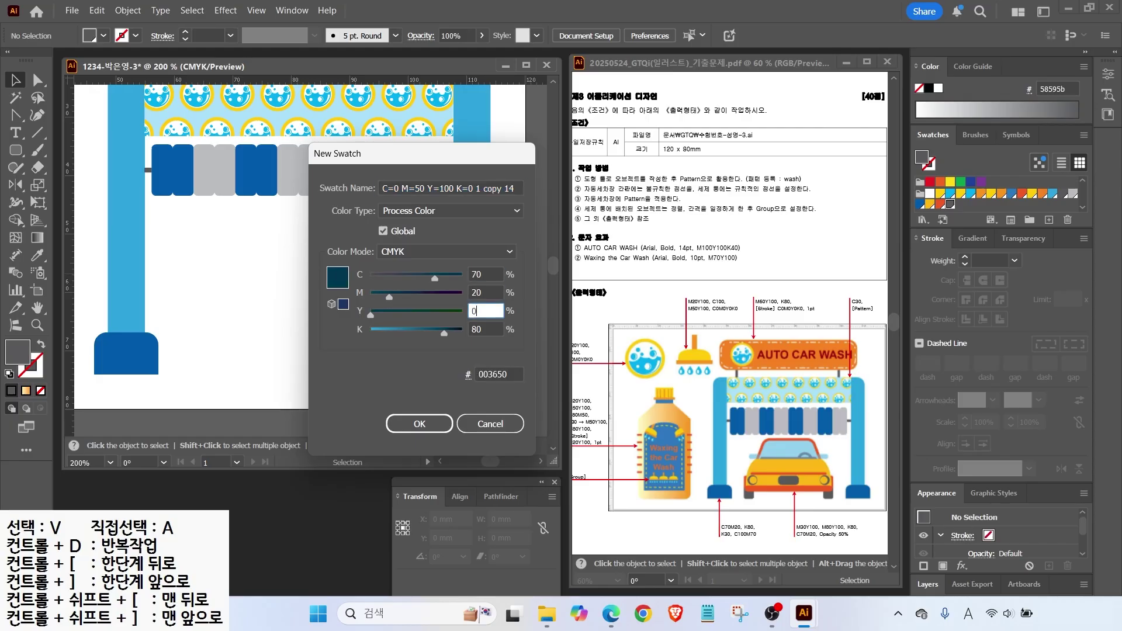
key("Tab")
type("0")
key("Return")
key("Return")
key("Escape")
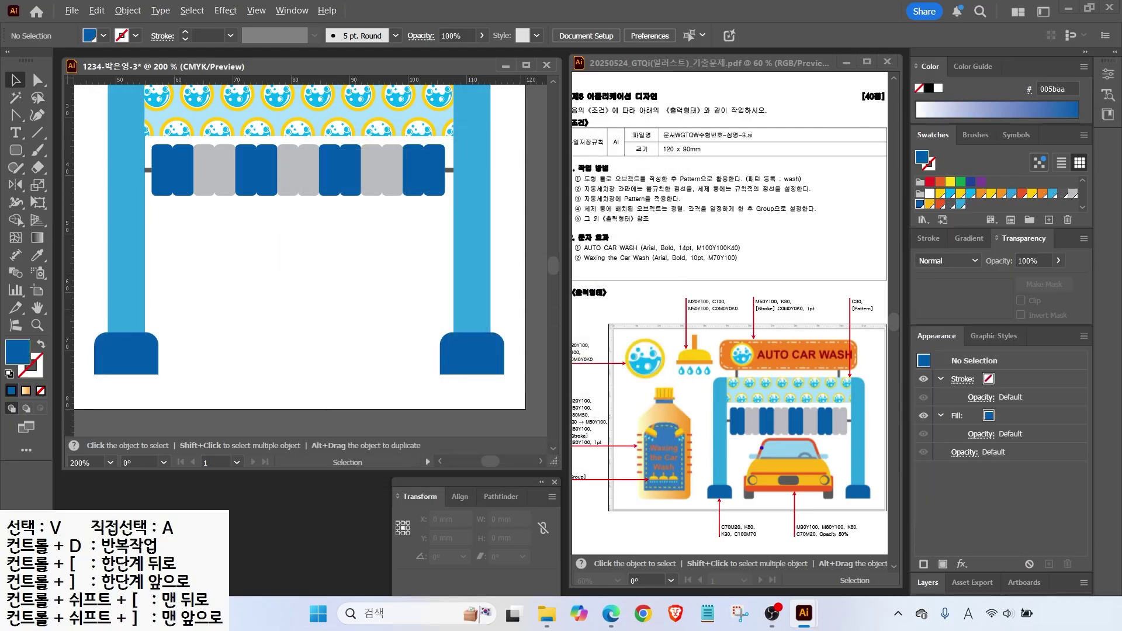
left_click_drag(763, 449, 732, 410)
left_click(13, 153)
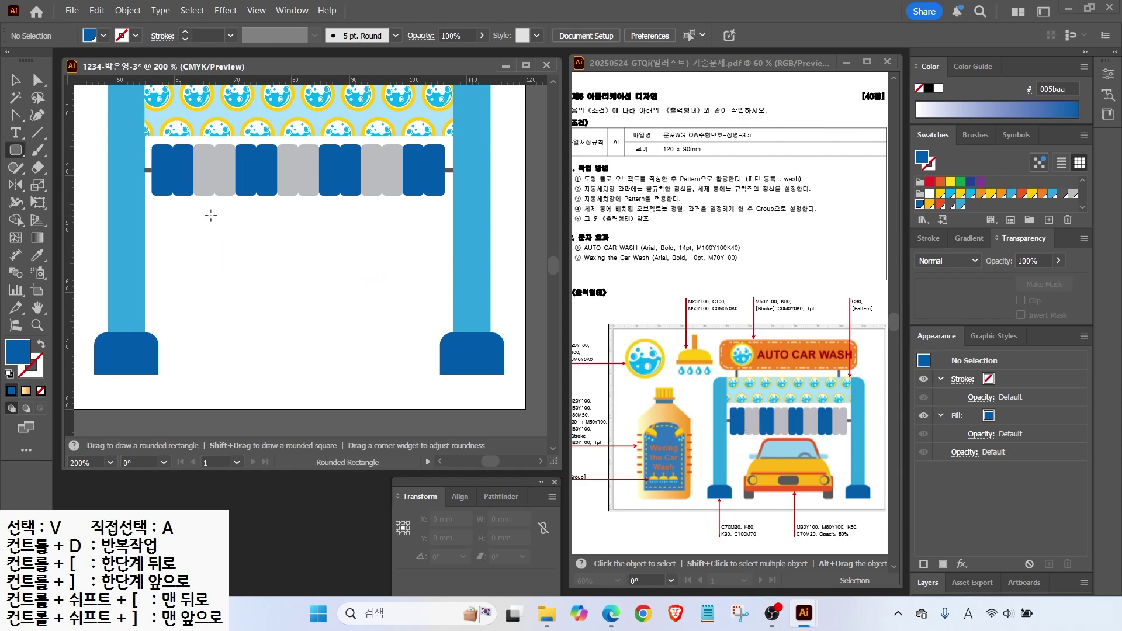
Draw a rounded rectangle below the brushes and fill it orange-red.
left_click_drag(225, 214, 388, 267)
key("a")
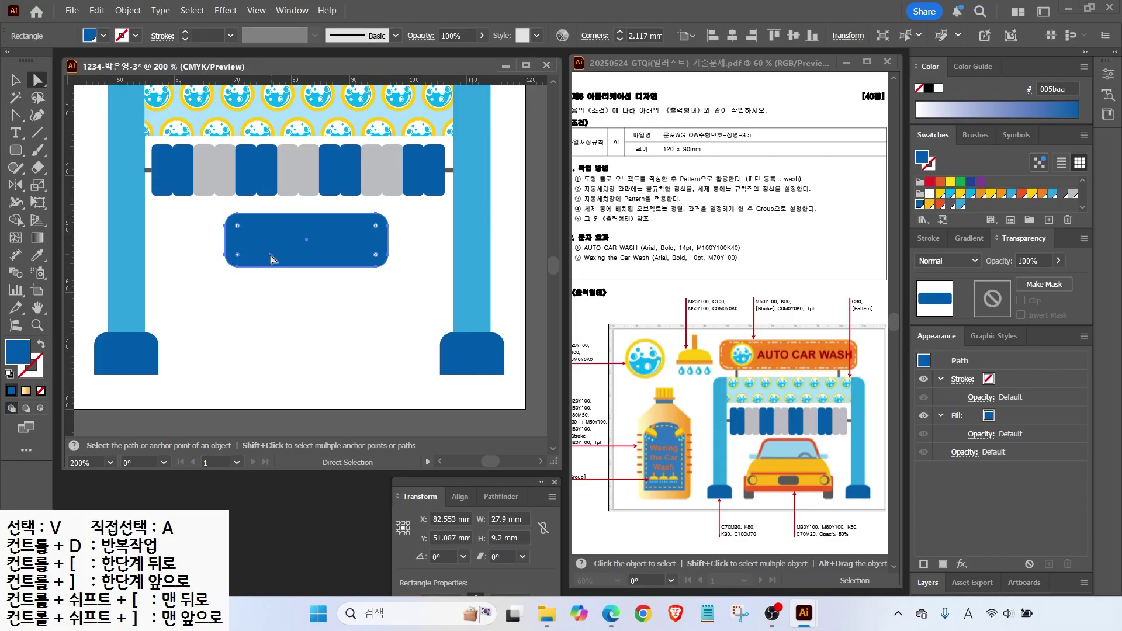
left_click(930, 204)
left_click(941, 204)
key("v")
left_click(196, 295)
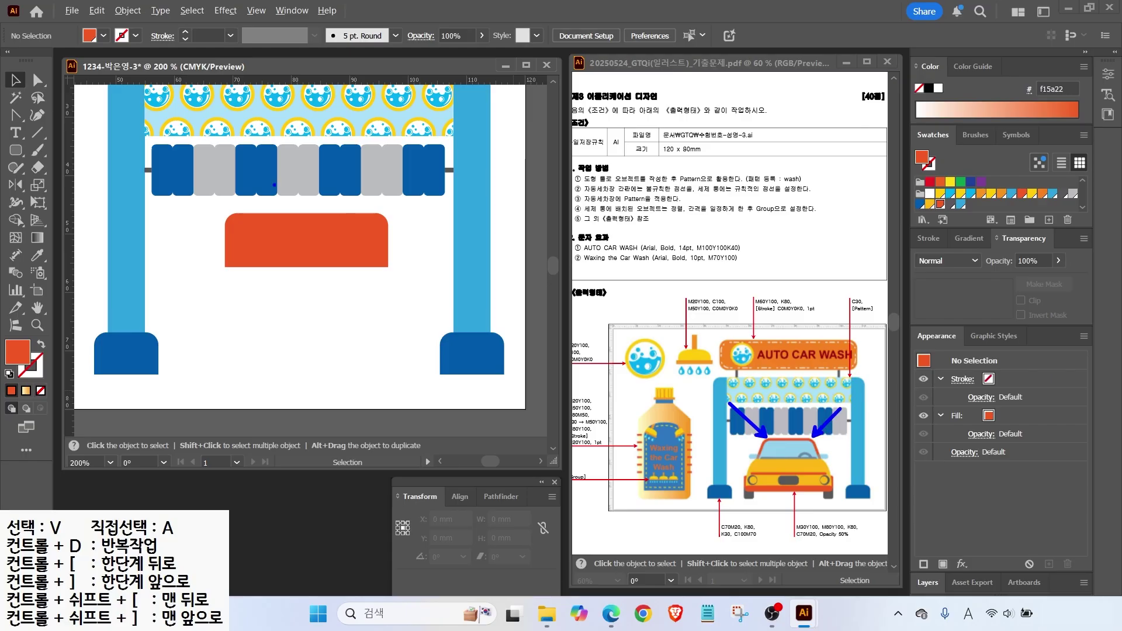
left_click_drag(209, 202, 289, 233)
left_click(364, 231)
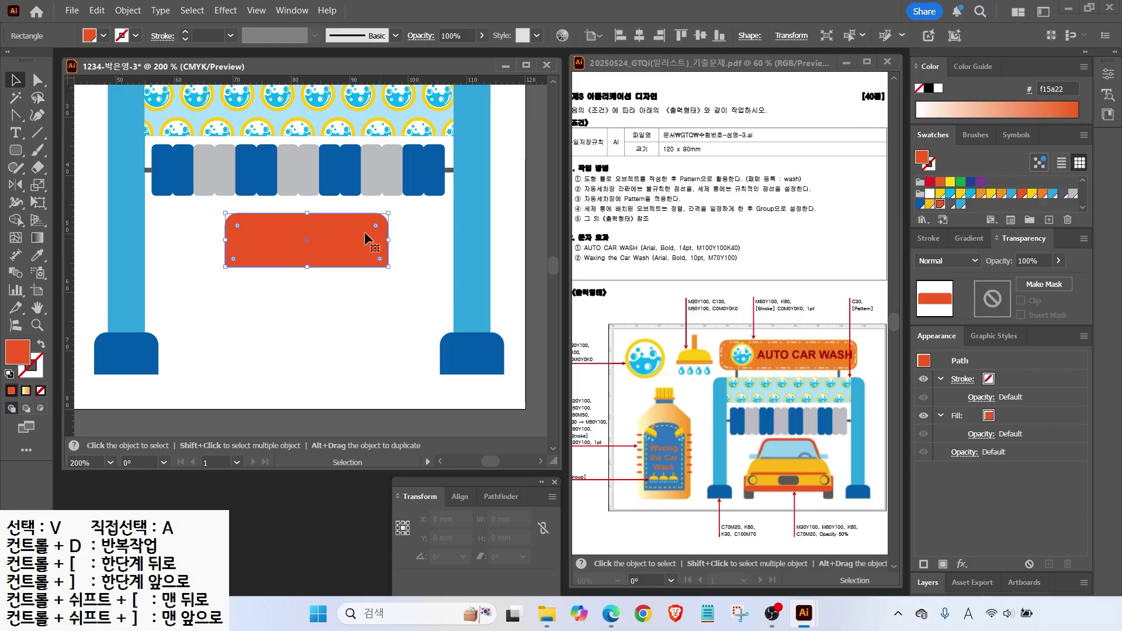
Scale the shape's top anchor points uniformly to 85% to form a trapezoid.
key("a")
left_click(204, 215)
left_click_drag(415, 244, 415, 244)
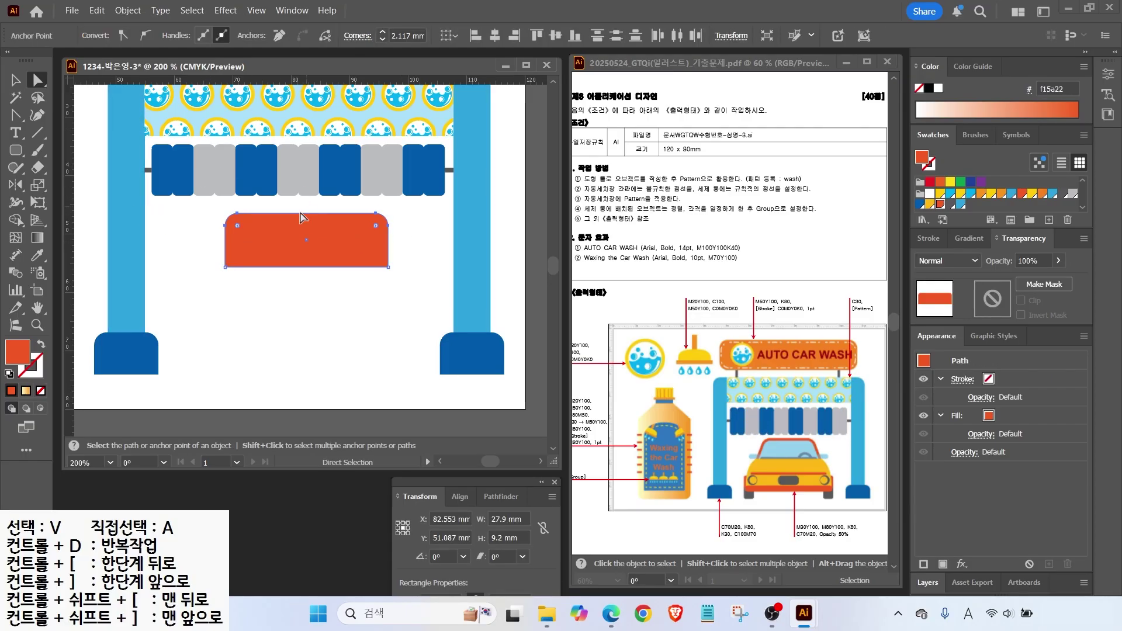
double_click(37, 185)
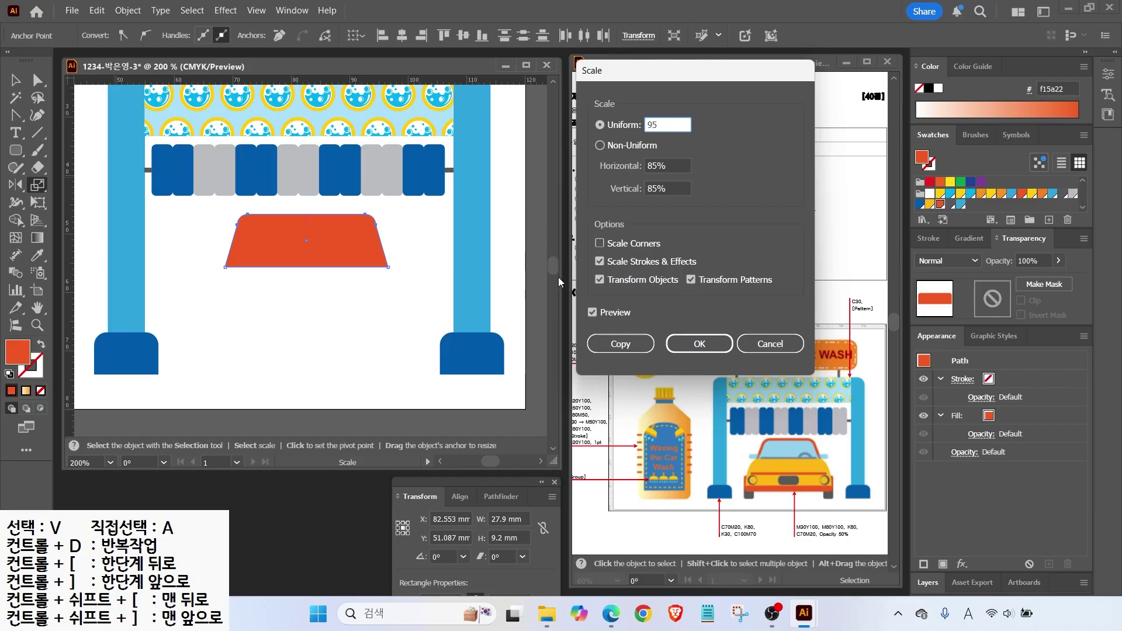
left_click(594, 313)
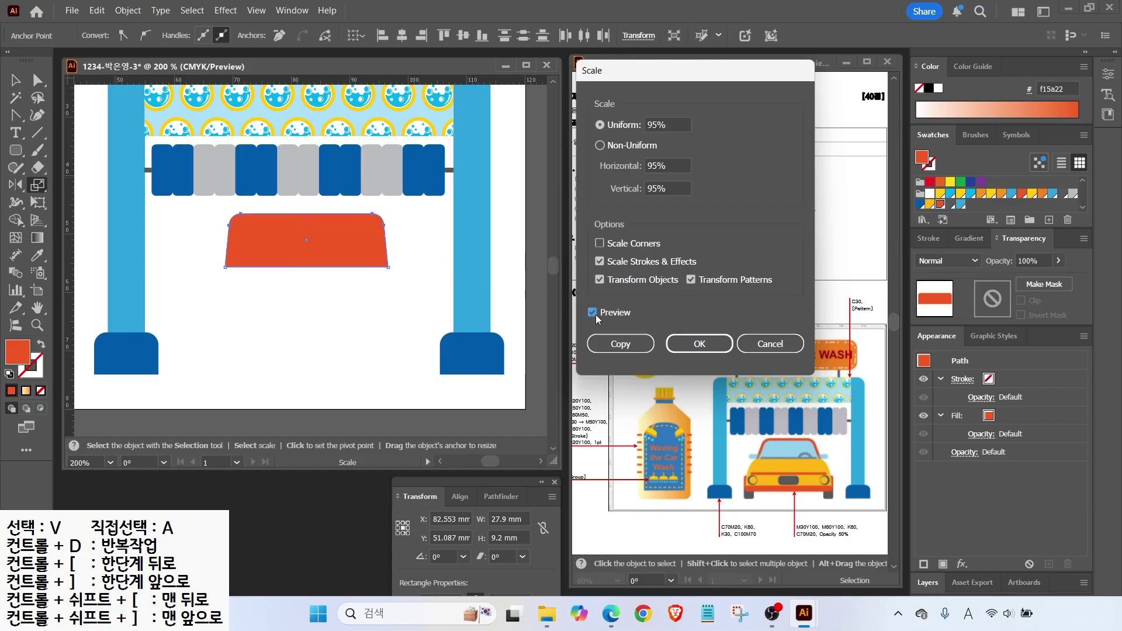
left_click(669, 123)
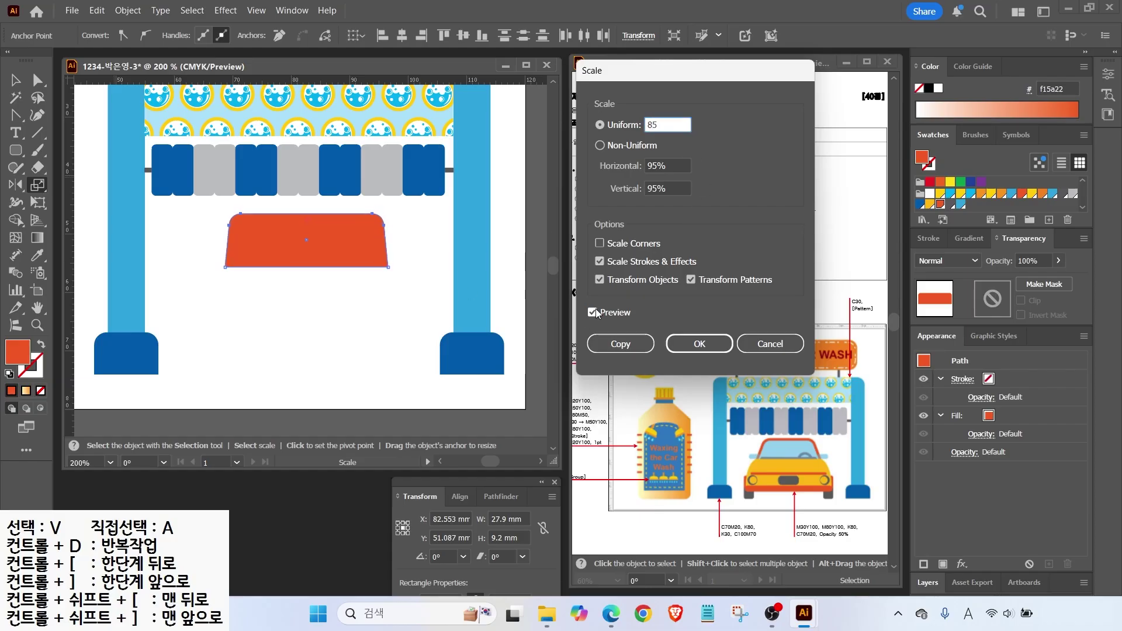
key("Return")
key("a")
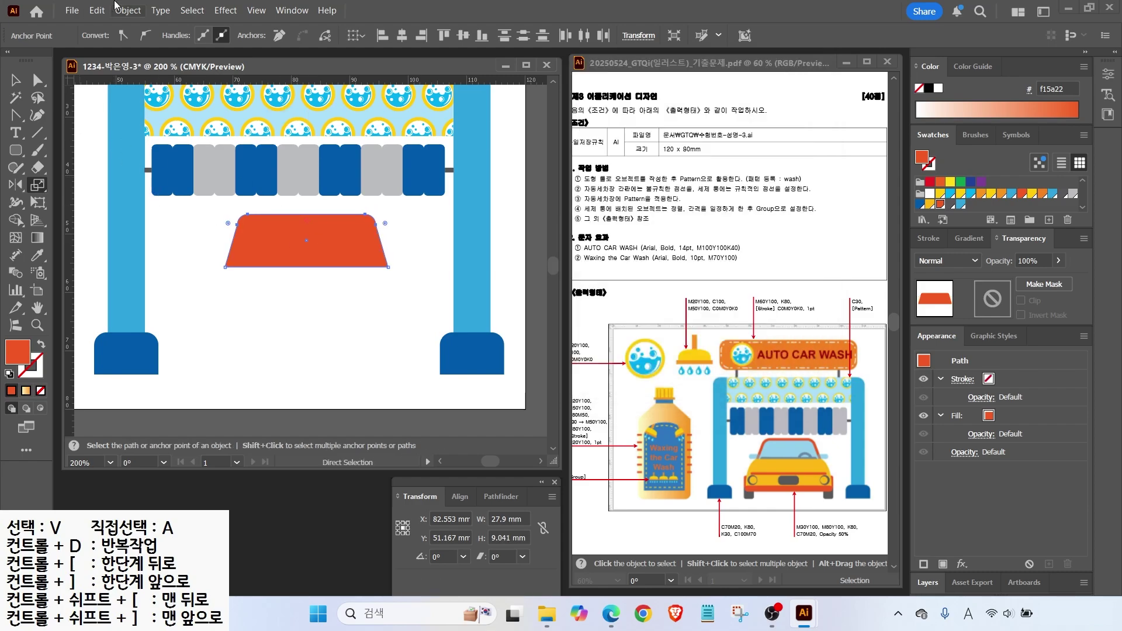
left_click(127, 10)
Create a −1 mm Offset Path inset copy of the orange trapezoid.
mouse_move(183, 407)
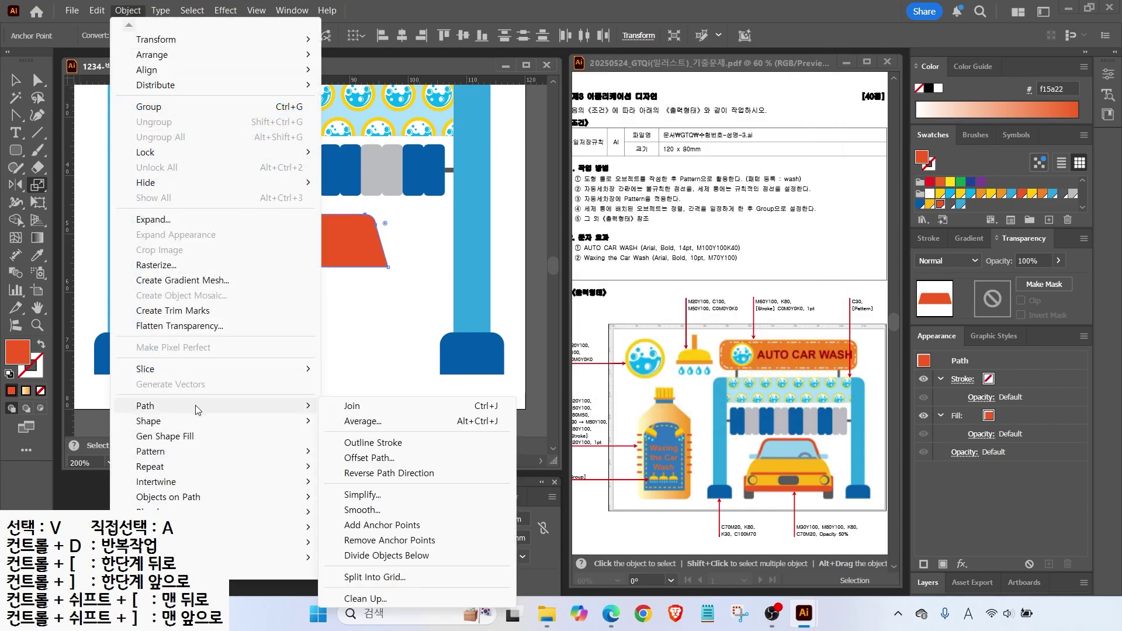
left_click(374, 458)
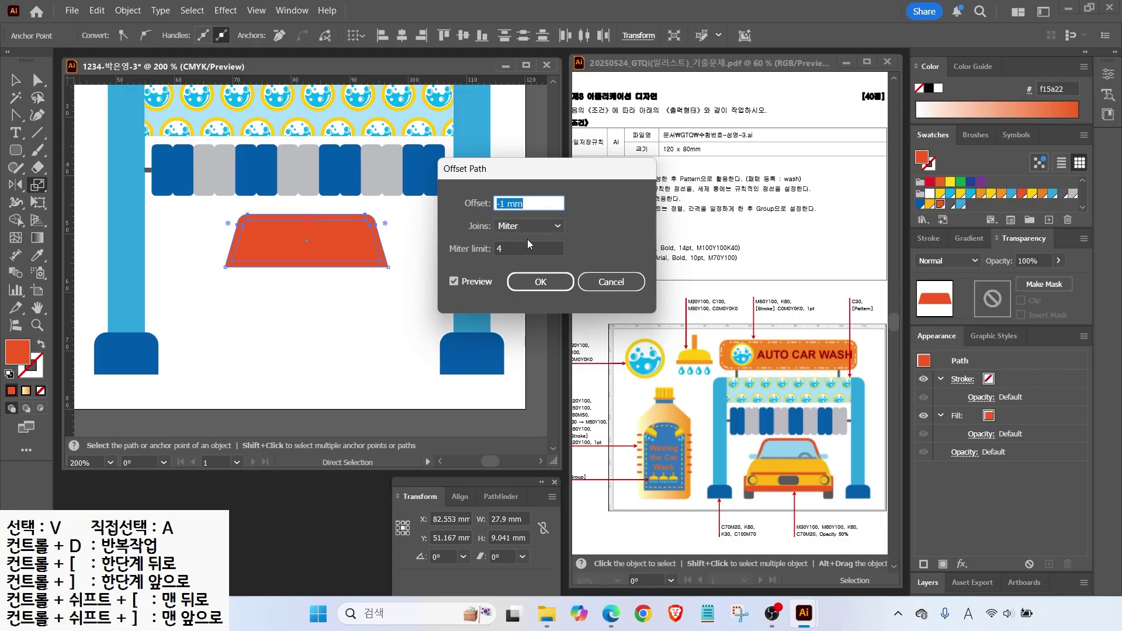
left_click(540, 283)
key("v")
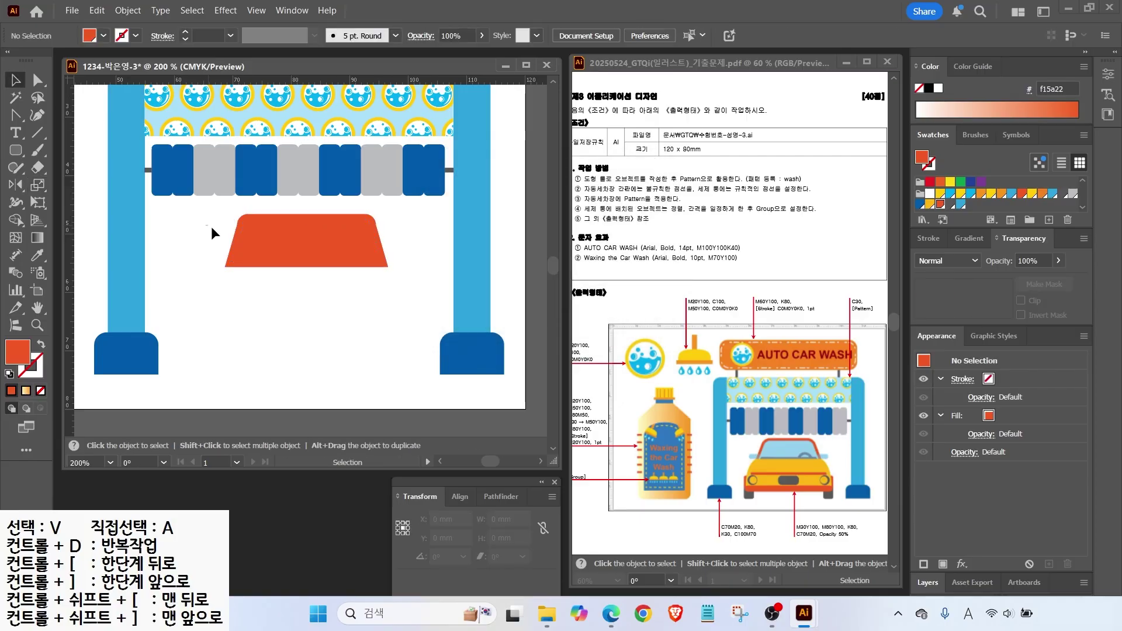
Apply Pathfinder Divide to the trapezoid and ungroup the inner panel and outer rim.
left_click(500, 497)
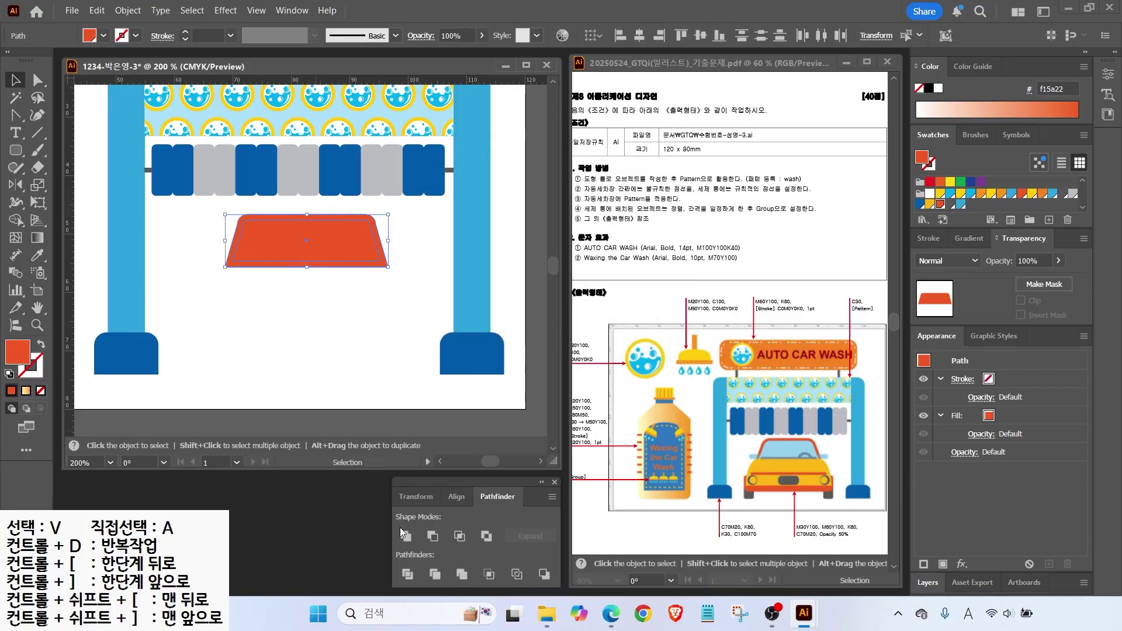
left_click(407, 575)
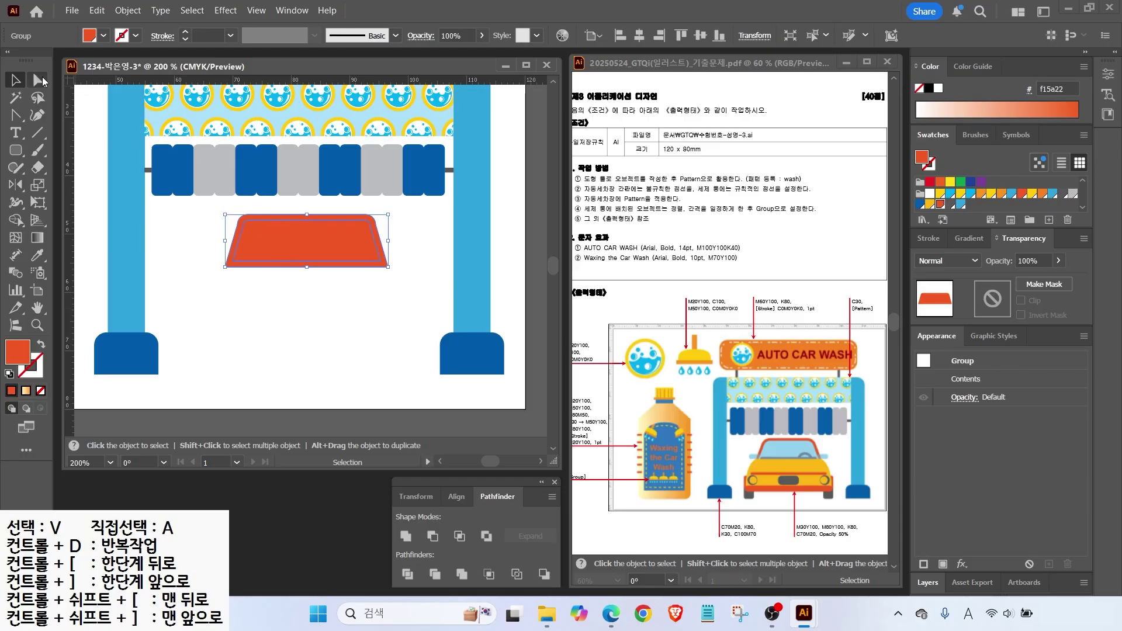
key("a")
right_click(293, 257)
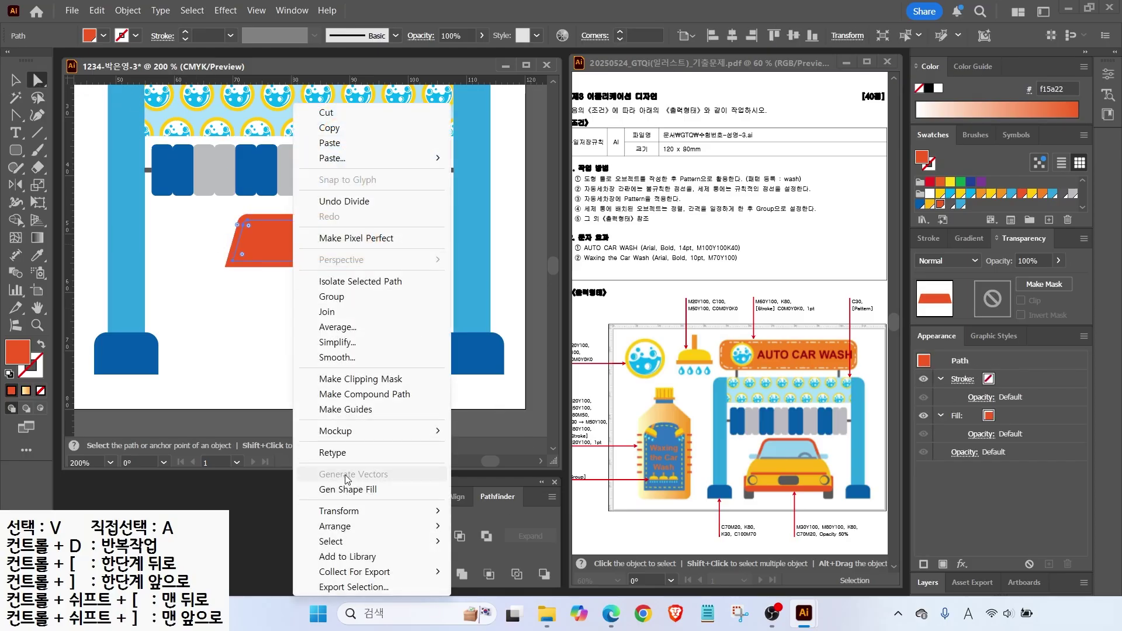
left_click(331, 296)
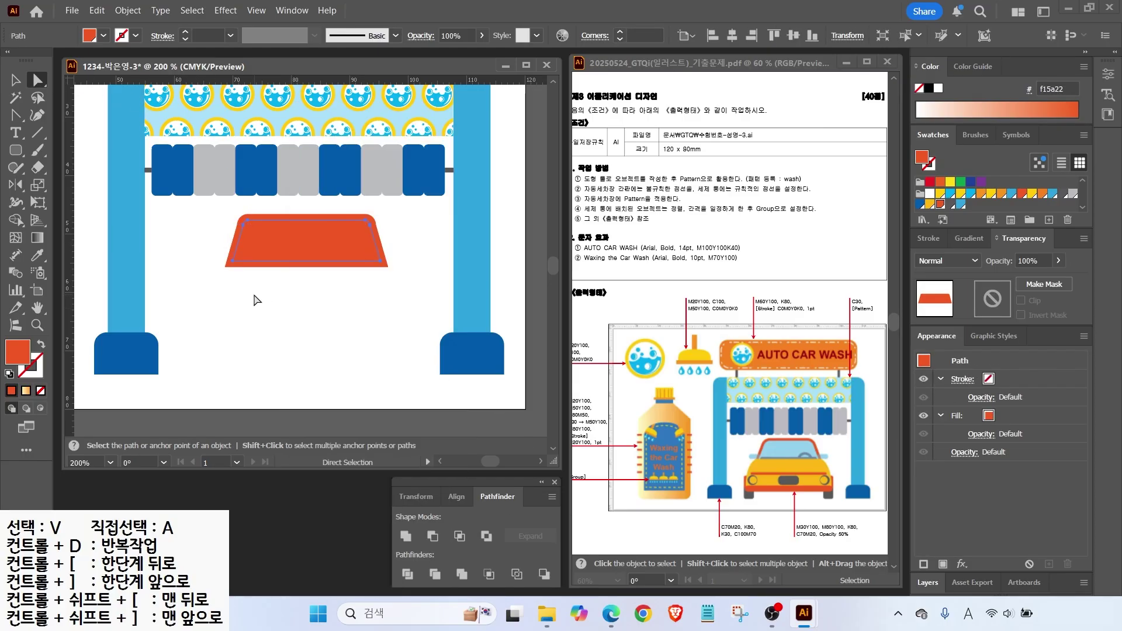
key("v")
right_click(270, 260)
left_click(313, 372)
left_click(236, 351)
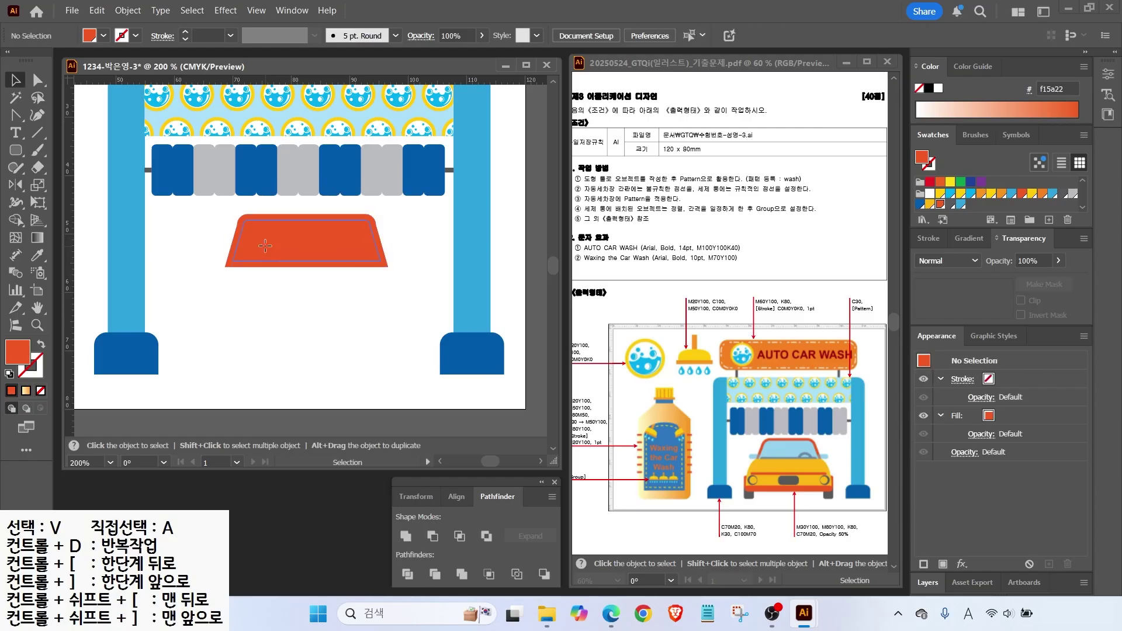
left_click(278, 258)
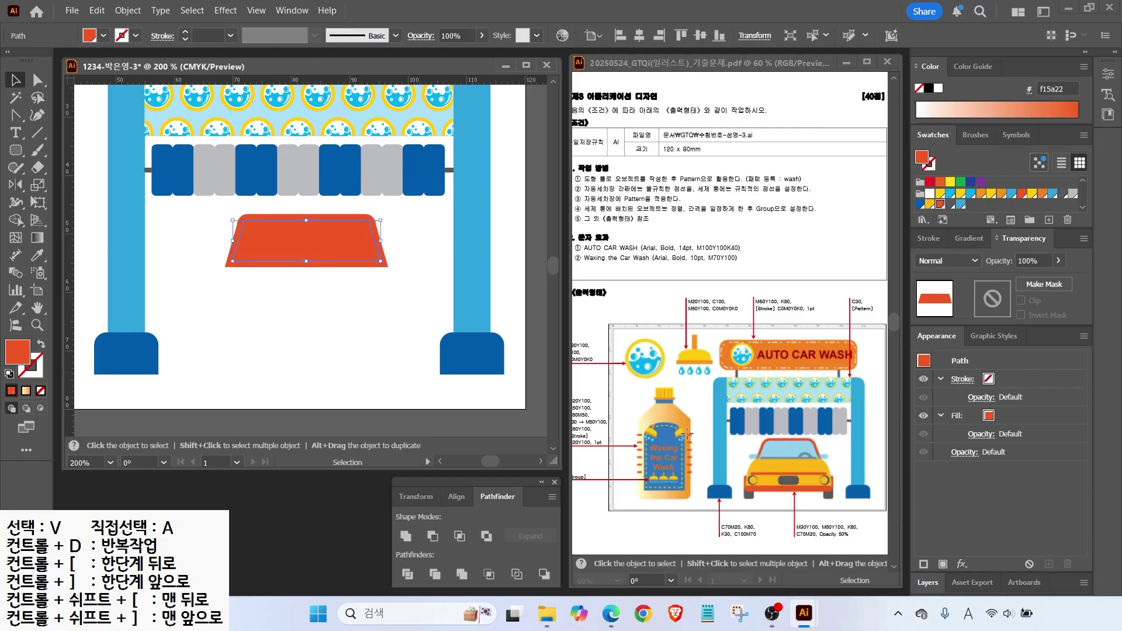
Fill the inner windshield panel blue at 50% opacity.
left_click(962, 204)
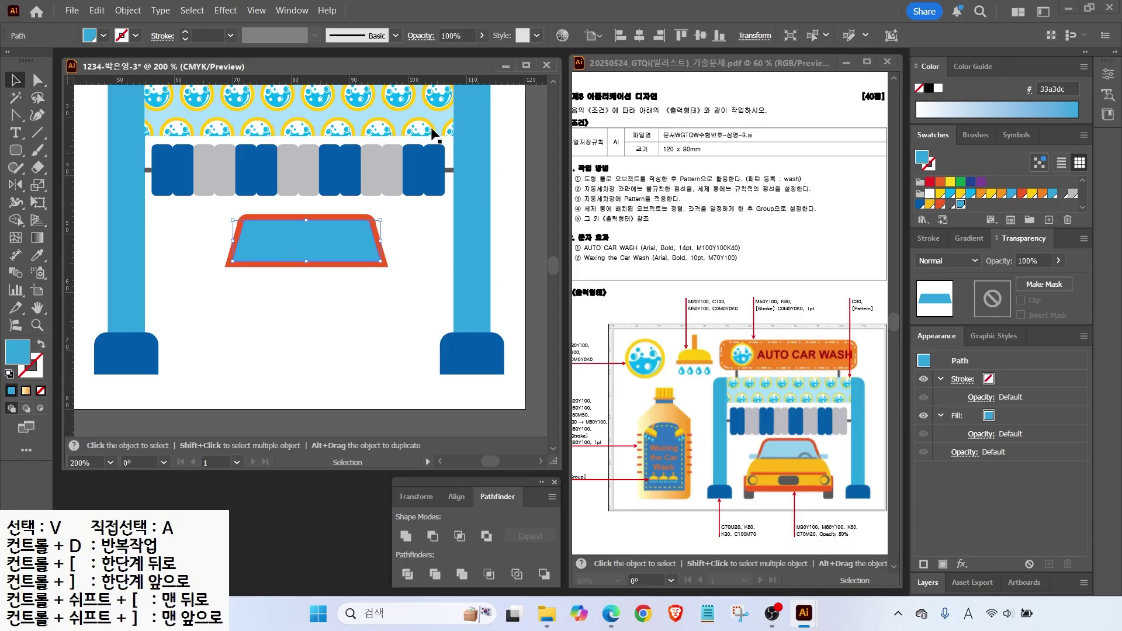
type("50")
key("Return")
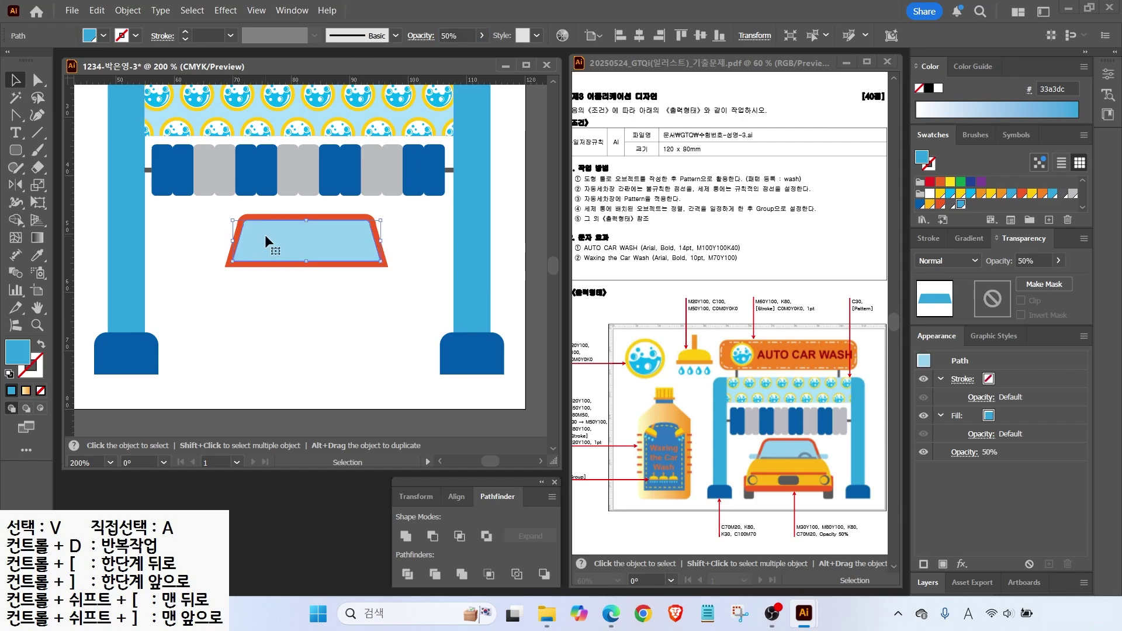
Cut the orange frame with a line across its bottom, Divide, and delete the bottom strip.
scroll(334, 186, "up", 2)
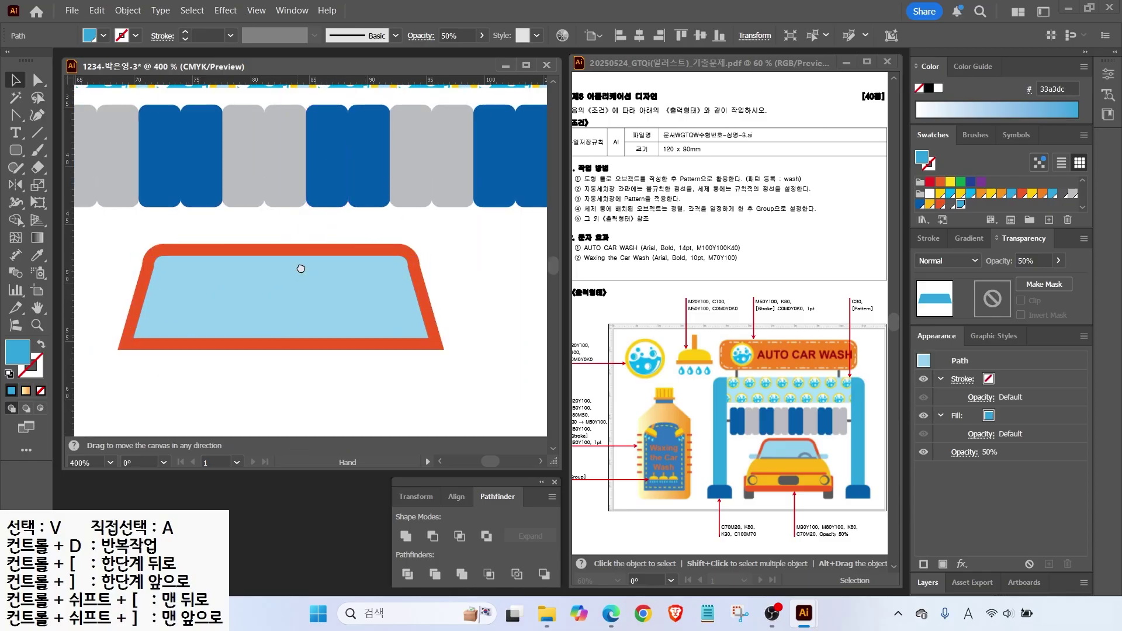
left_click_drag(297, 271, 345, 241)
left_click(38, 134)
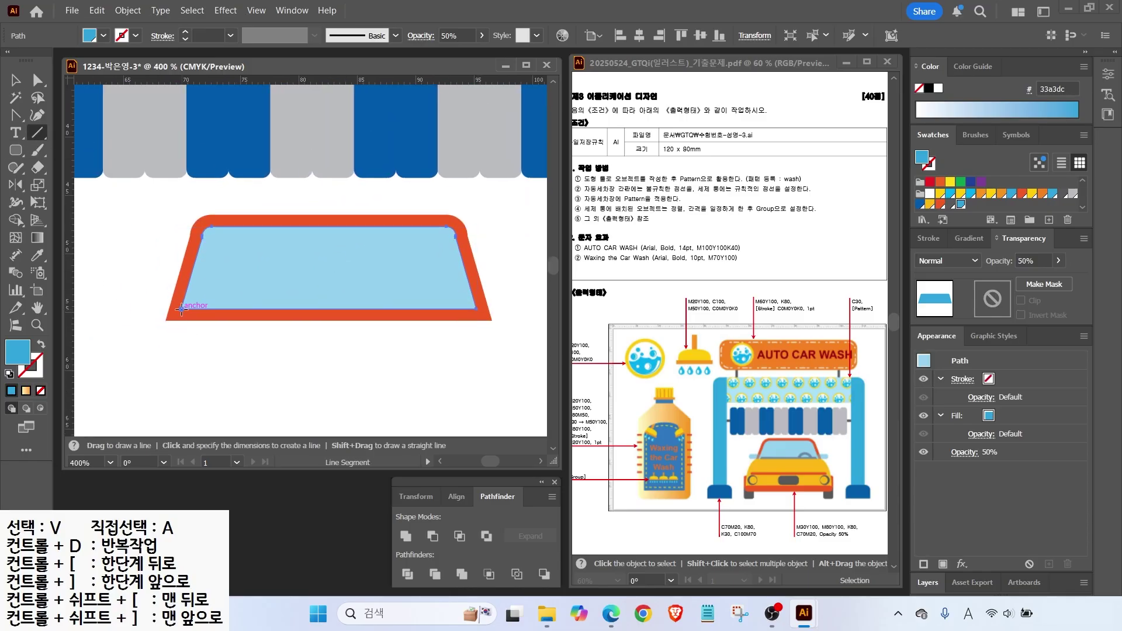
left_click_drag(509, 310, 509, 309)
key("v")
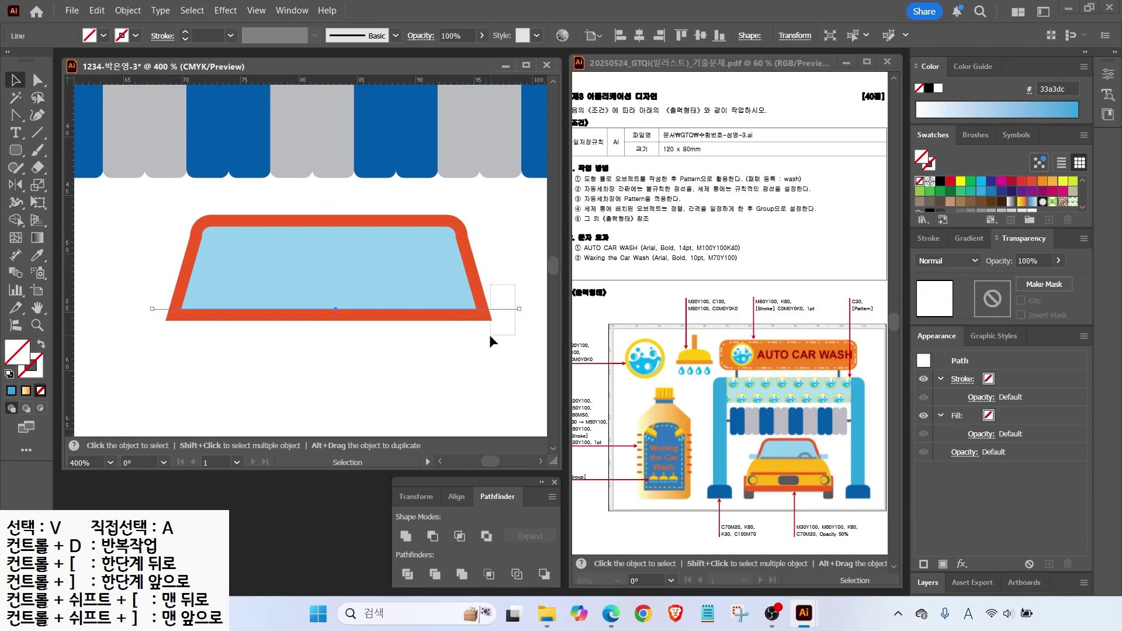
left_click(481, 316, "shift")
left_click(407, 575)
key("a")
left_click(129, 319)
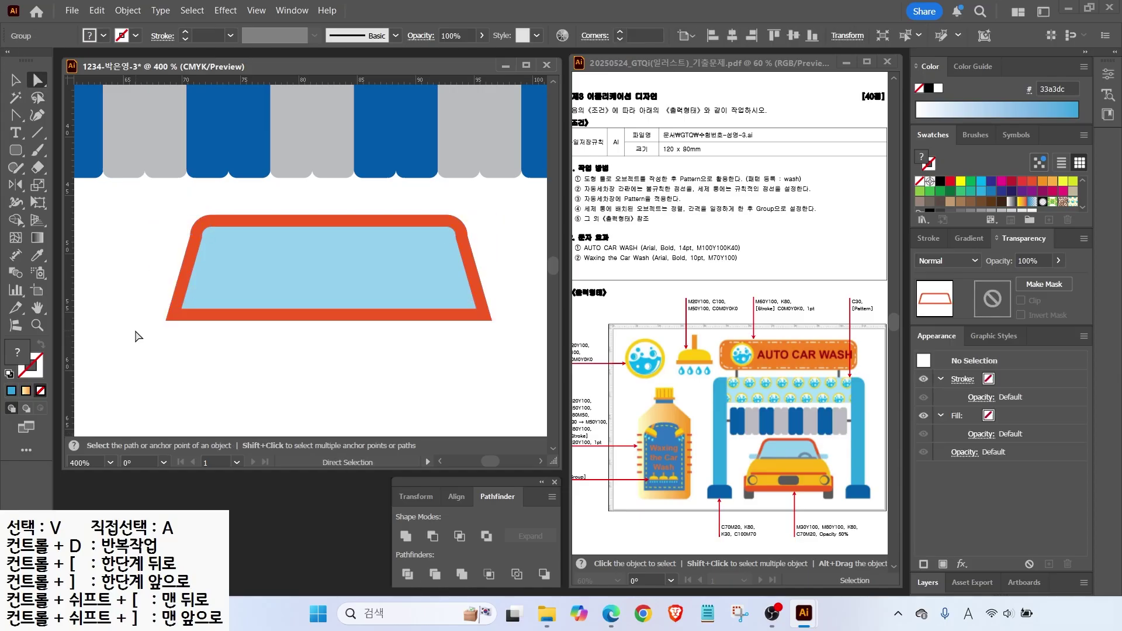
left_click(177, 314)
key("Delete")
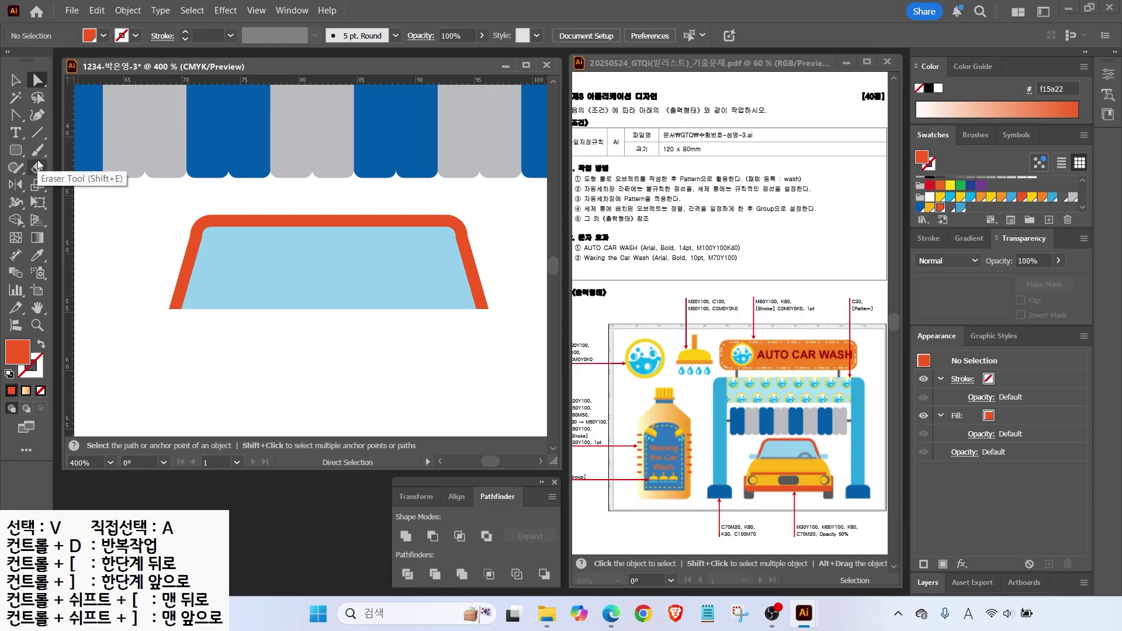
key("ctrl+minus")
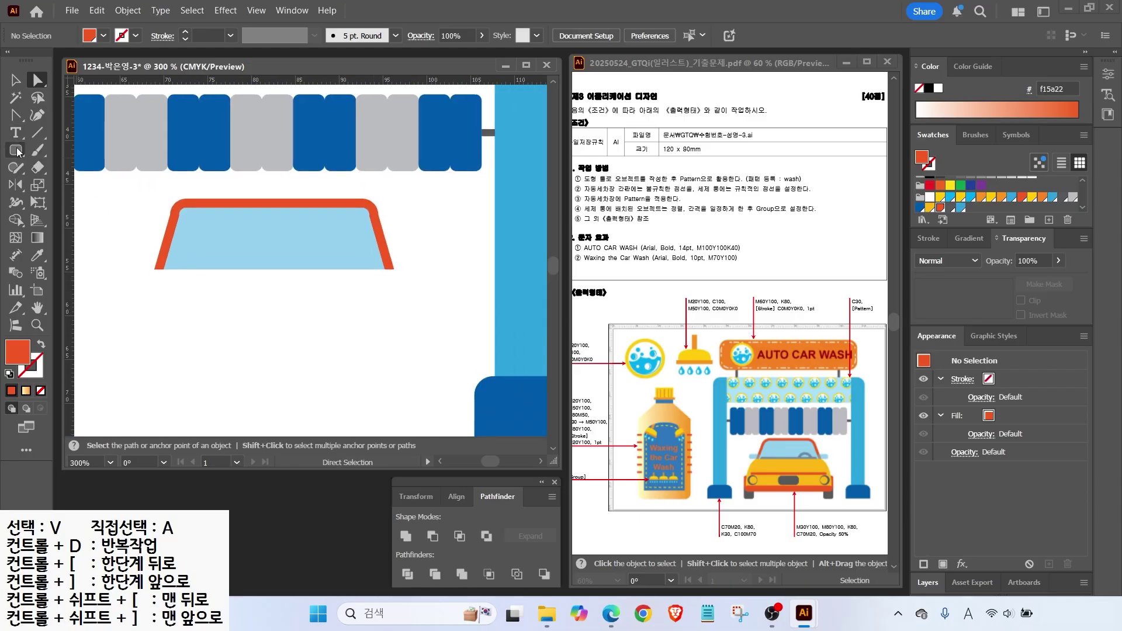
Draw a yellow rounded-rectangle car body below the windshield and adjust its shape.
left_click(16, 150)
left_click_drag(120, 269, 431, 346)
left_click(929, 208)
key("a")
left_click(114, 269)
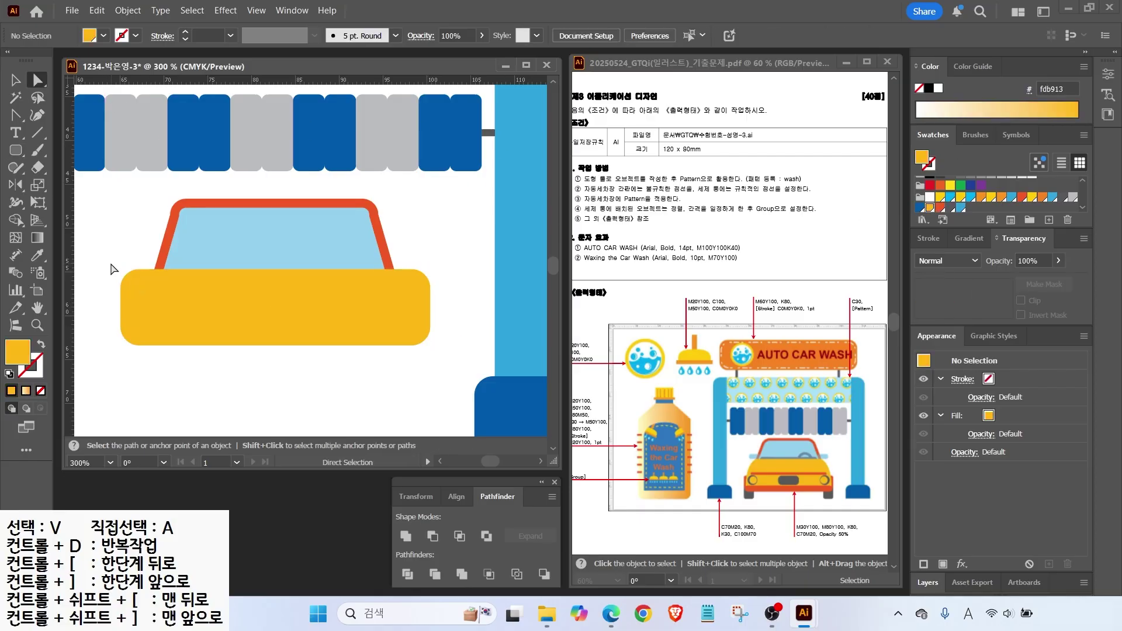
left_click_drag(100, 281, 416, 308)
key("v")
left_click_drag(121, 307, 134, 307)
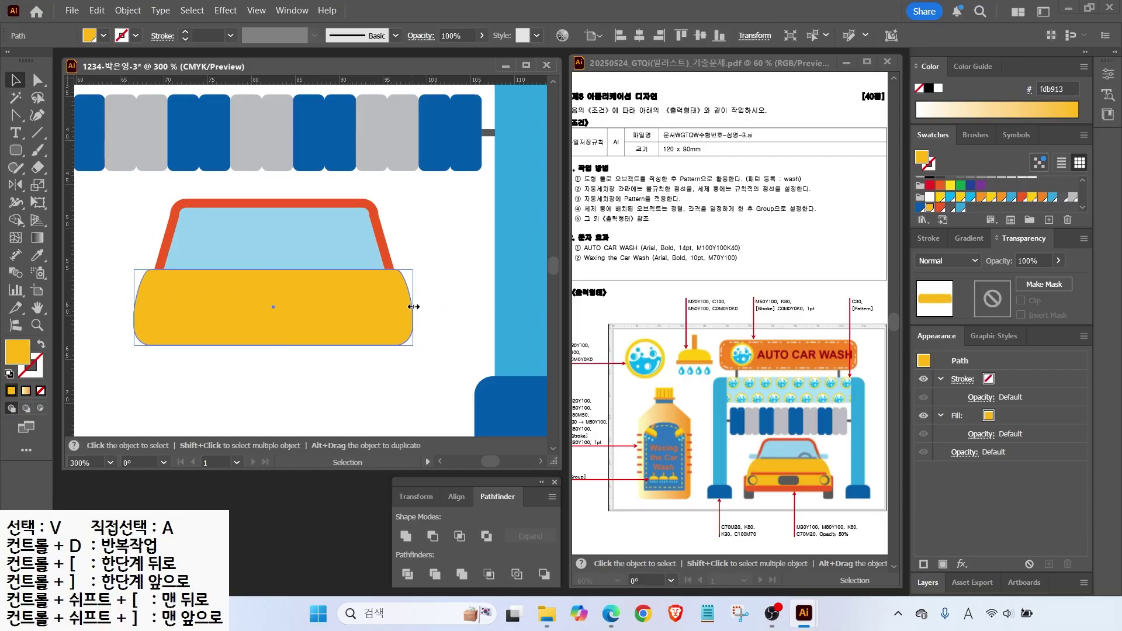
key("ctrl+shift+a")
Add a full-width orange bumper and a thin stripe across the yellow body.
key("m")
left_click_drag(209, 345, 427, 349)
left_click(941, 207)
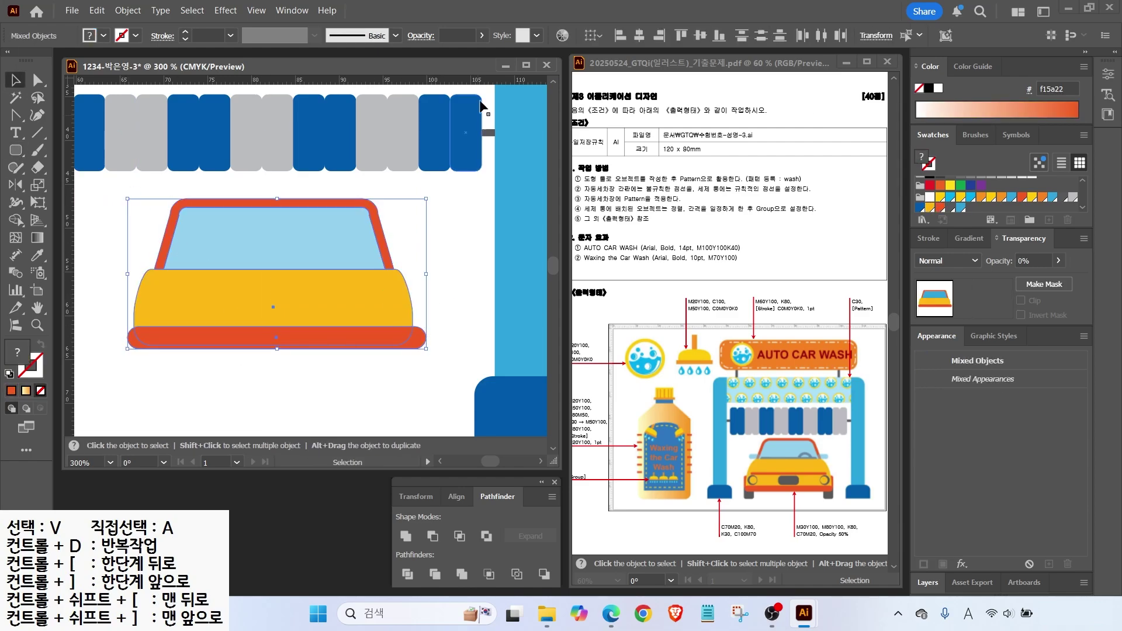
key("ctrl+shift+a")
left_click_drag(152, 299, 393, 304)
left_click_drag(15, 150, 70, 176)
Draw a dark grey circular headlight on the body with a yellow centre.
scroll(159, 339, "up", 3)
mouse_move(126, 252)
left_mouse_down()
mouse_move(182, 307)
mouse_move(137, 272)
mouse_move(152, 293)
left_mouse_up()
left_click(951, 207)
key("v")
key("l")
left_click(929, 207)
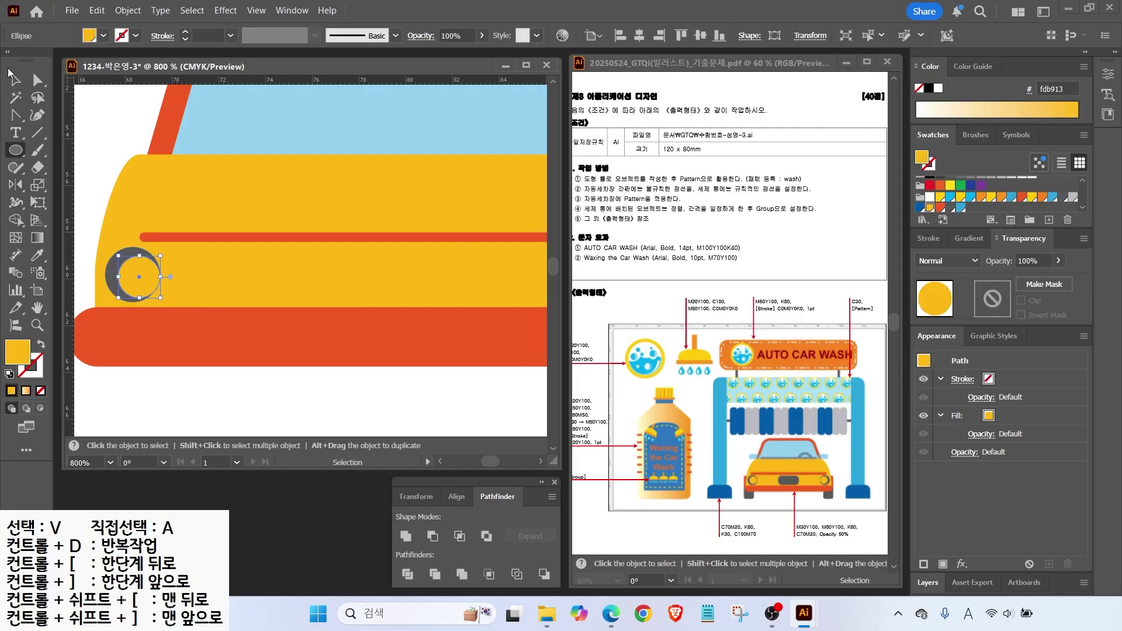
Draw a dark grey number plate at the centre of the car body.
key("v")
key("ctrl+shift+a")
left_click(134, 272)
key("ctrl+minus")
key("ctrl+minus")
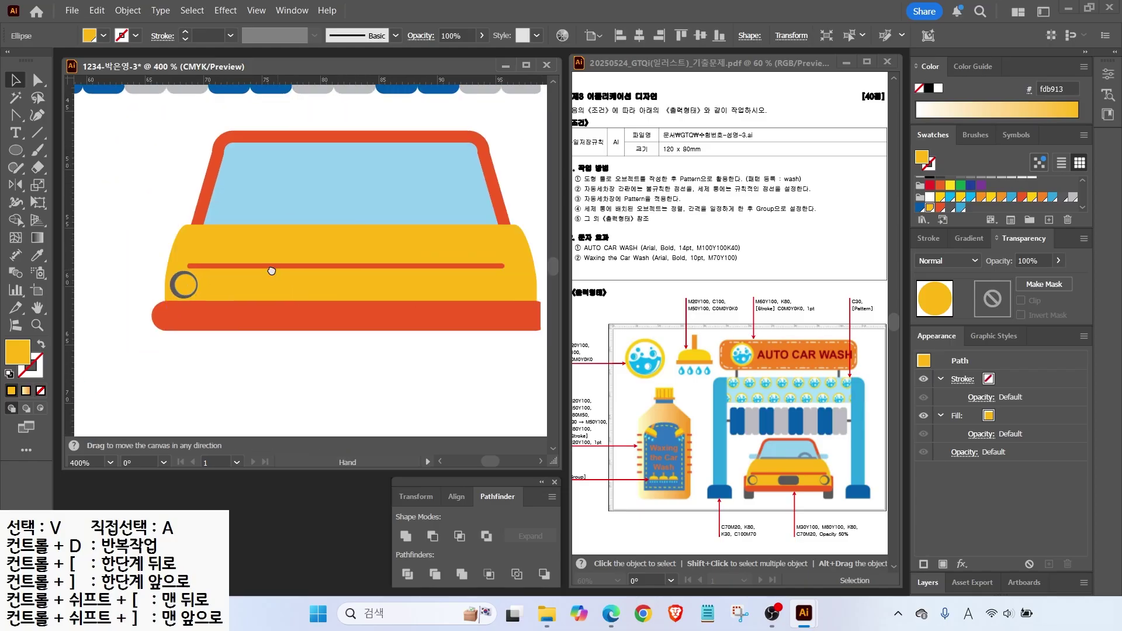
left_click_drag(16, 150, 59, 167)
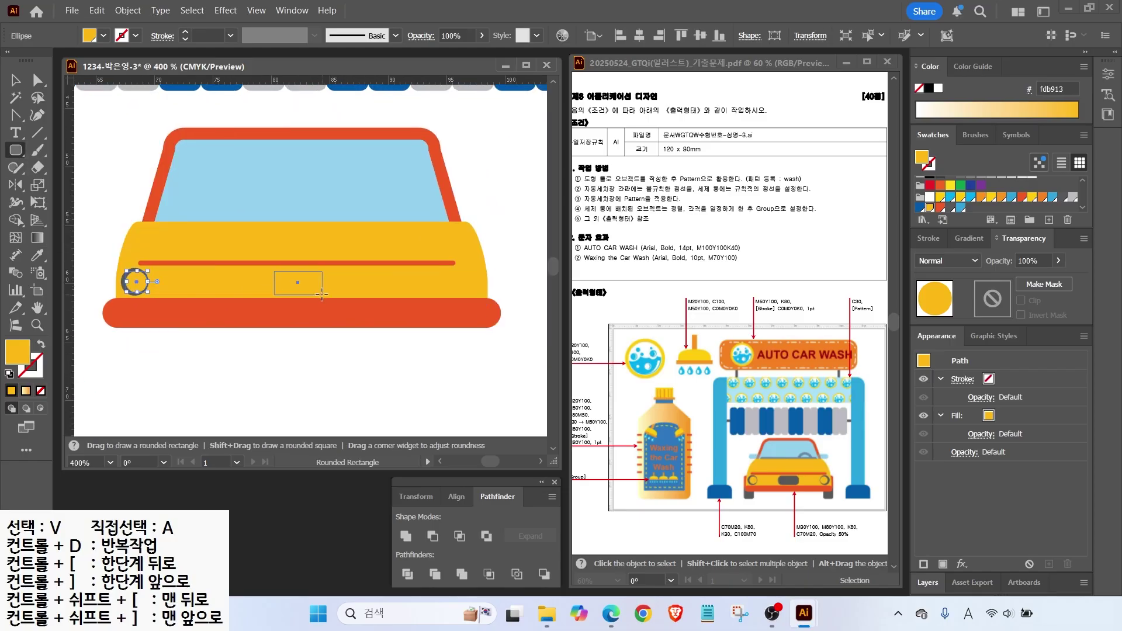
left_click_drag(325, 294, 329, 295)
left_click(951, 208)
key("v")
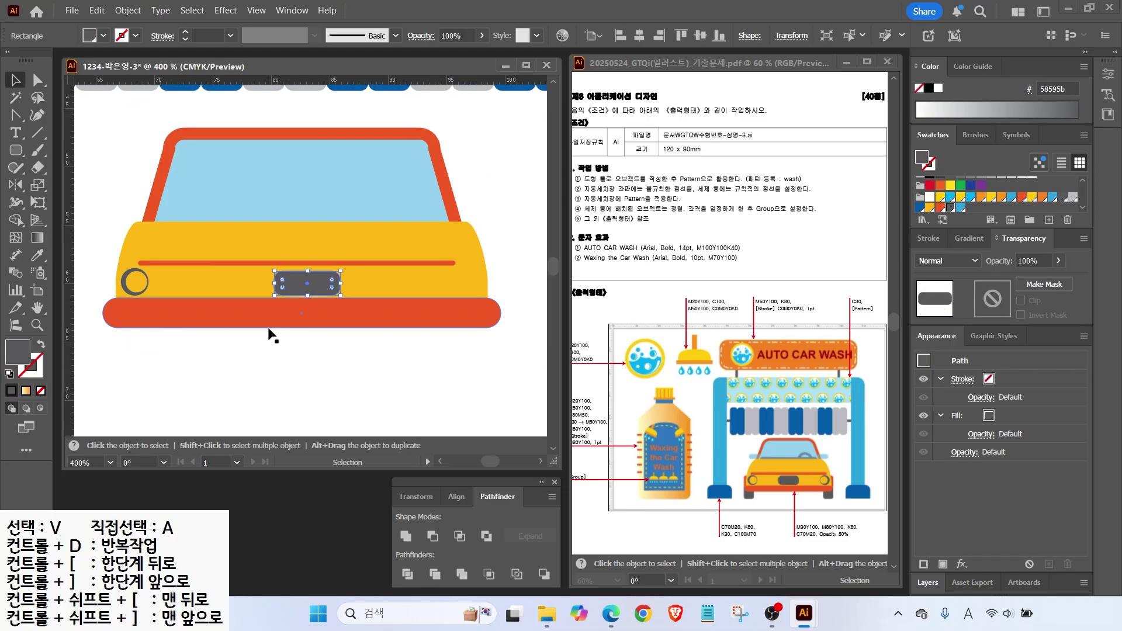
key("ctrl+shift+a")
left_click(286, 282)
key("ctrl+shift+a")
Add a small orange-red rounded piece at the car's left edge and send it to the back.
key("m")
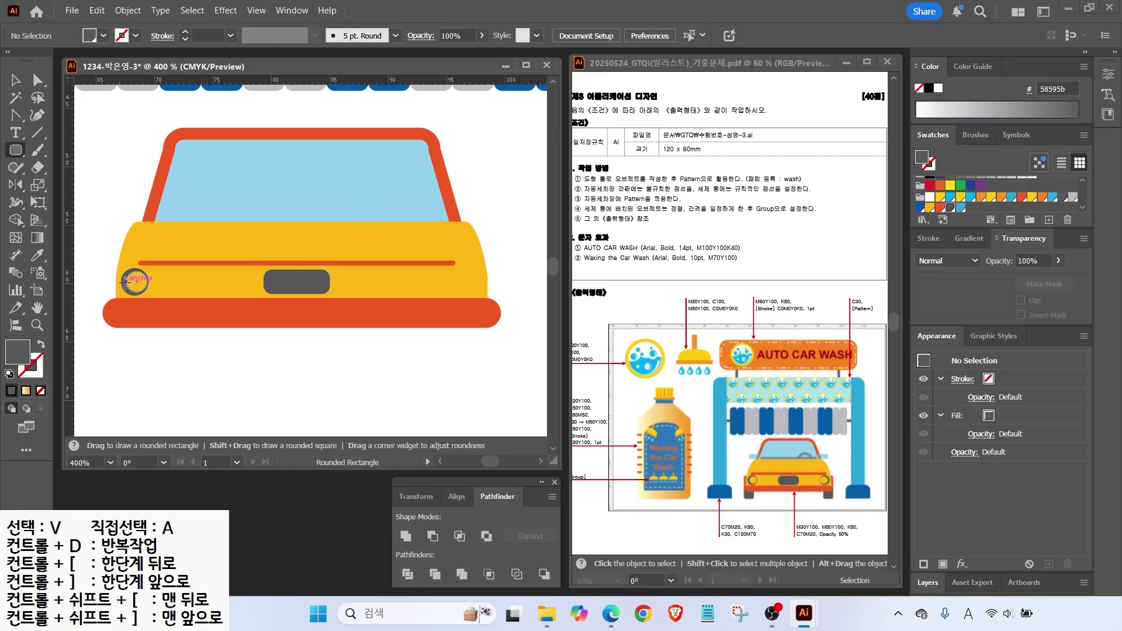
left_click_drag(101, 268, 120, 312)
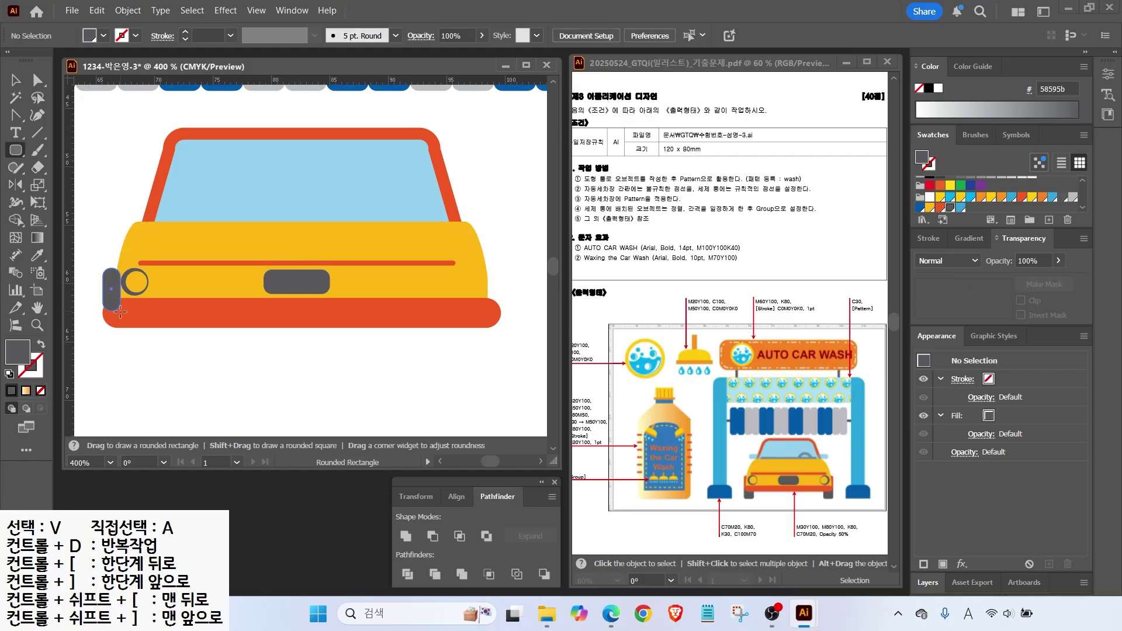
key("i")
left_click(123, 318)
key("v")
key("ctrl+shift+a")
right_click(111, 296)
mouse_move(150, 516)
left_click(325, 576)
Trim both ends of the bumper slightly inward.
left_click(105, 315)
left_click_drag(106, 316, 111, 316)
left_click_drag(500, 314, 497, 314)
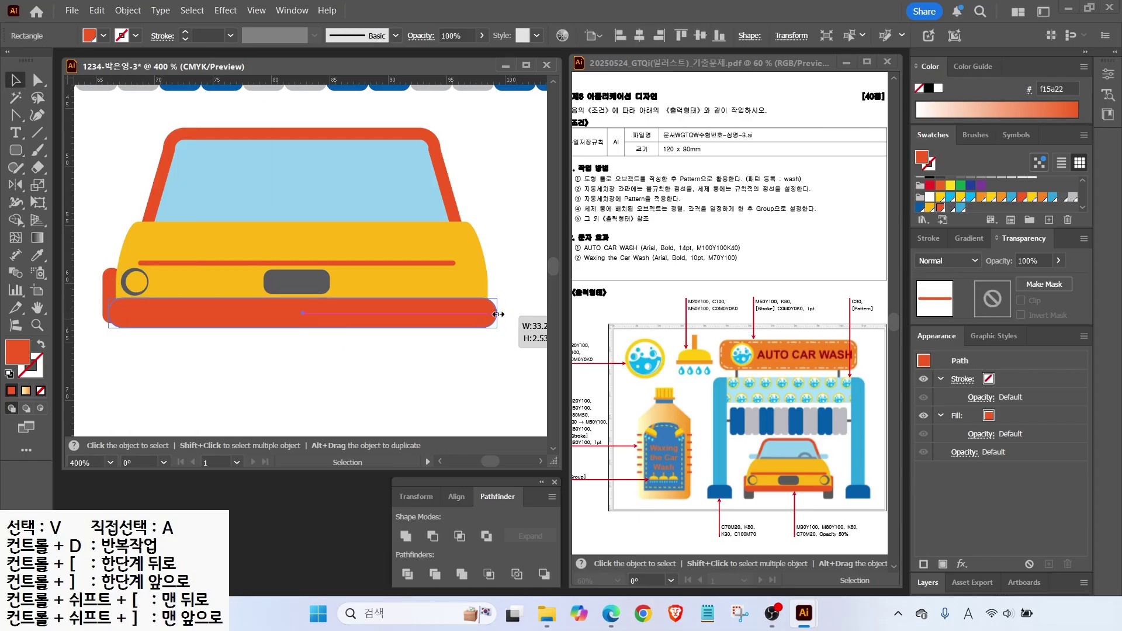
left_click(100, 268)
Draw a dark grey rounded wheel and tuck it behind the bumper's left end.
left_click(115, 292)
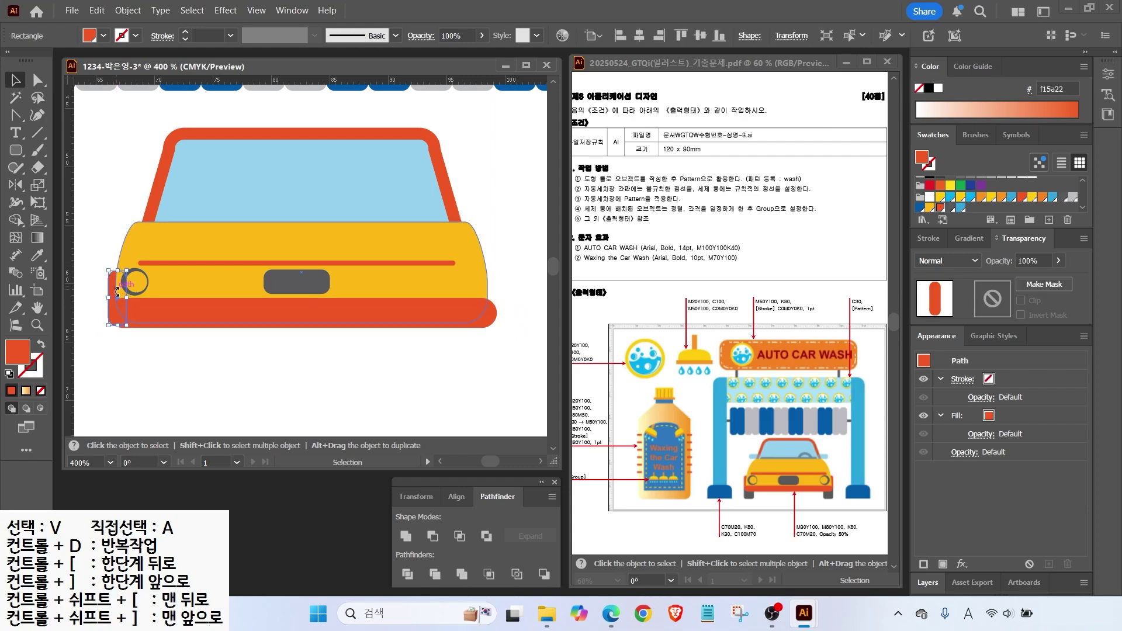
key("m")
left_click_drag(129, 355, 154, 381)
key("i")
left_click(123, 279)
key("v")
left_click_drag(134, 314, 126, 310)
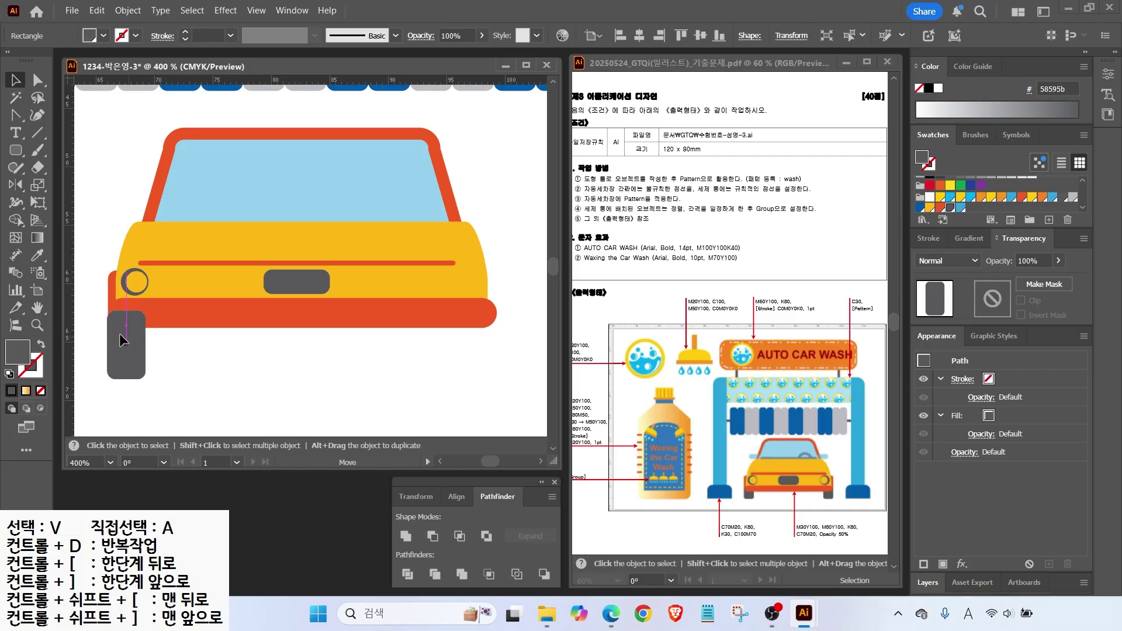
right_click(131, 348)
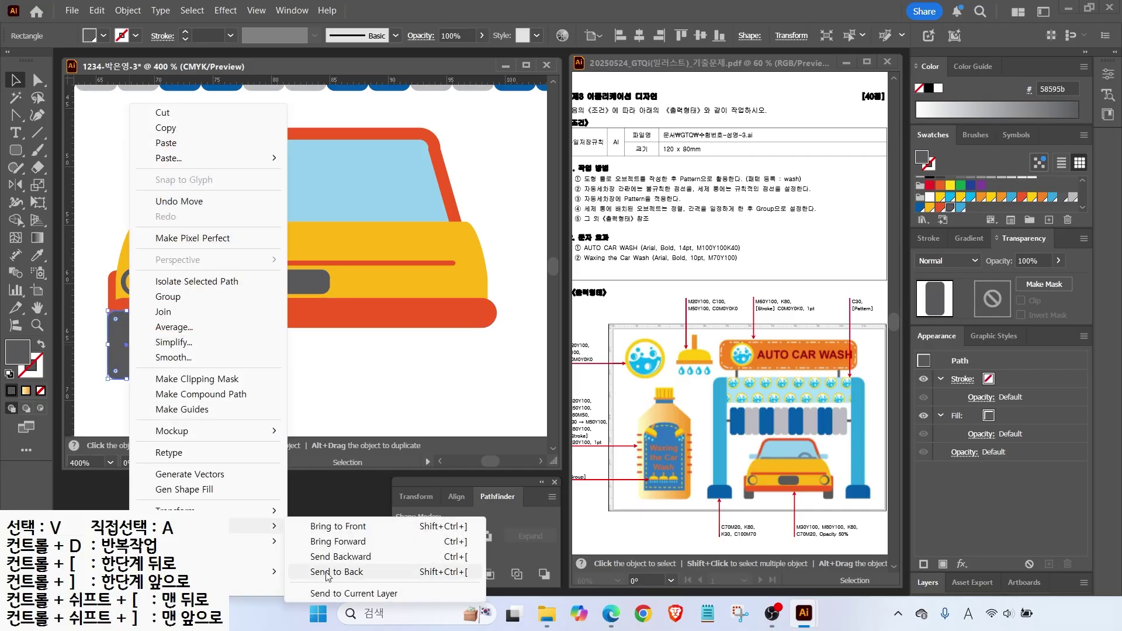
left_click(327, 573)
left_click(16, 150)
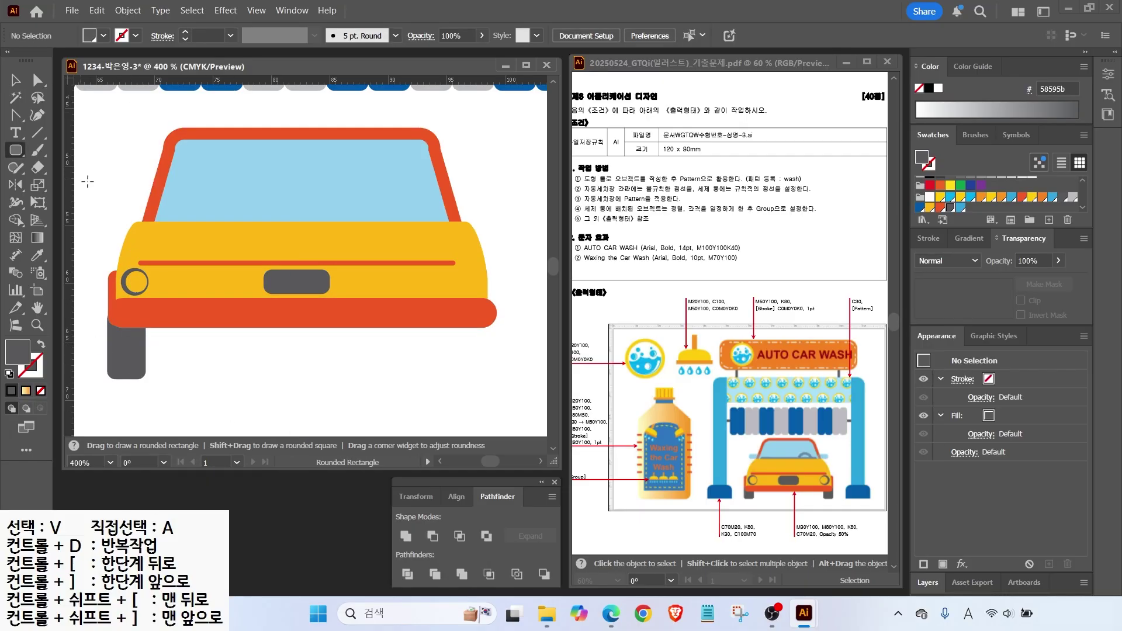
Draw a light-blue side mirror left of the windshield and slant its right edge.
left_click_drag(108, 200, 156, 222)
key("i")
left_click(182, 187)
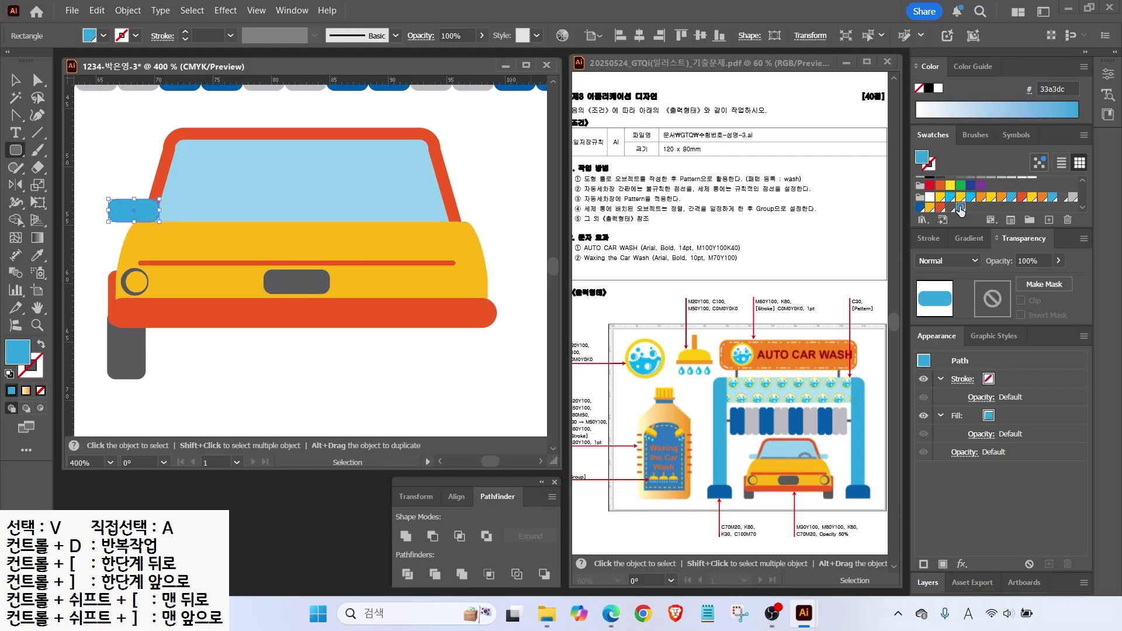
key("a")
left_click(143, 159)
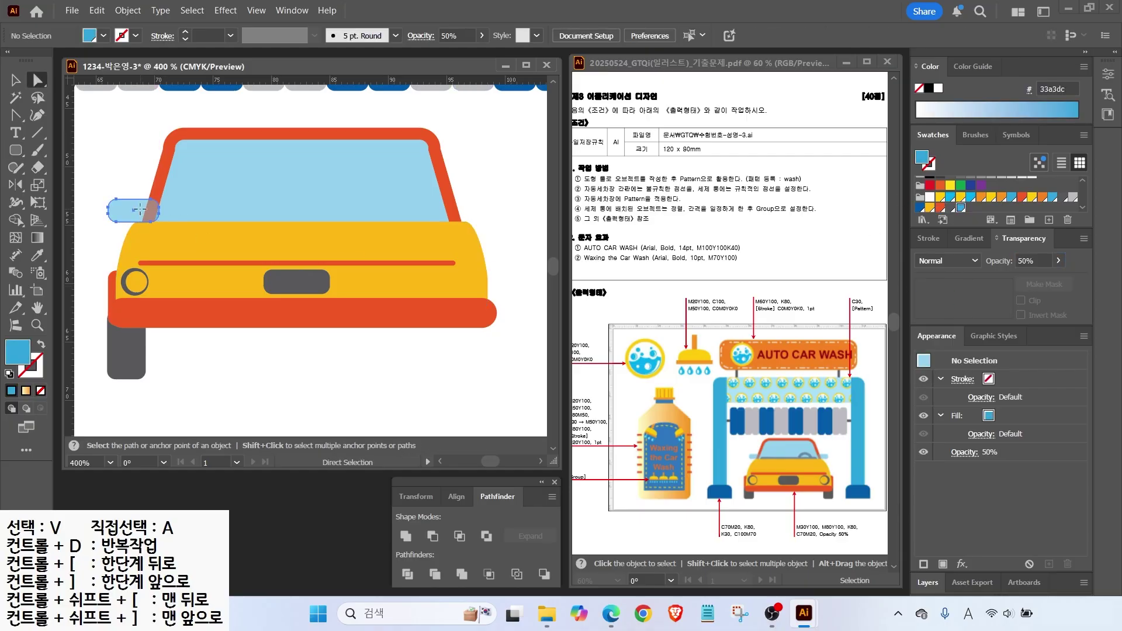
left_click(146, 212)
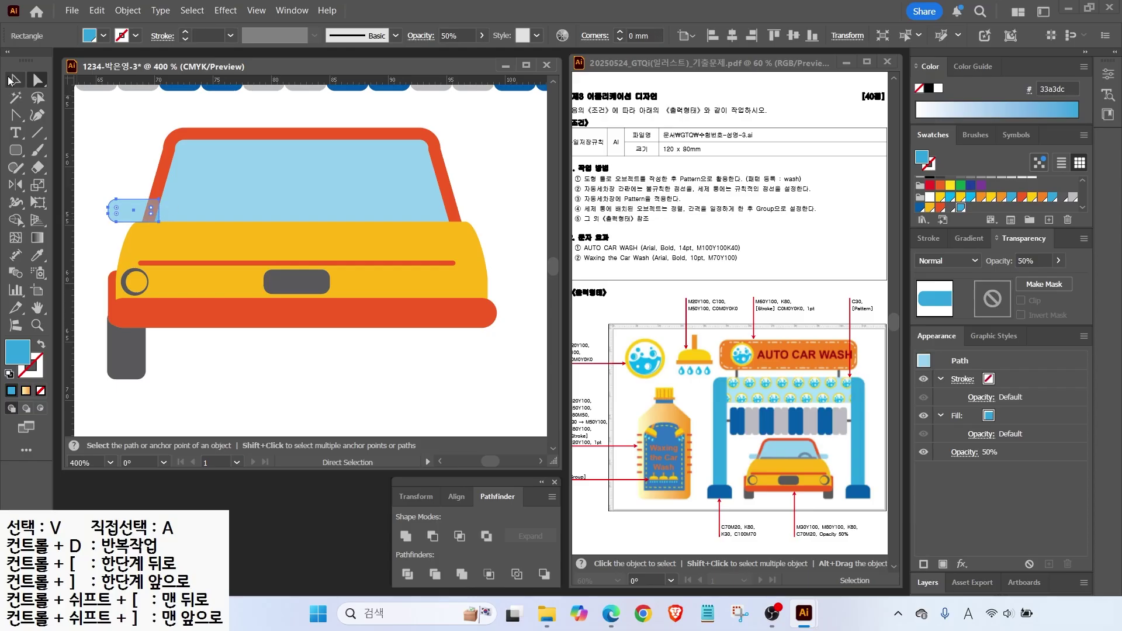
mouse_move(151, 211)
left_mouse_down()
mouse_move(169, 219)
mouse_move(161, 199)
left_mouse_up()
key("ctrl+shift+a")
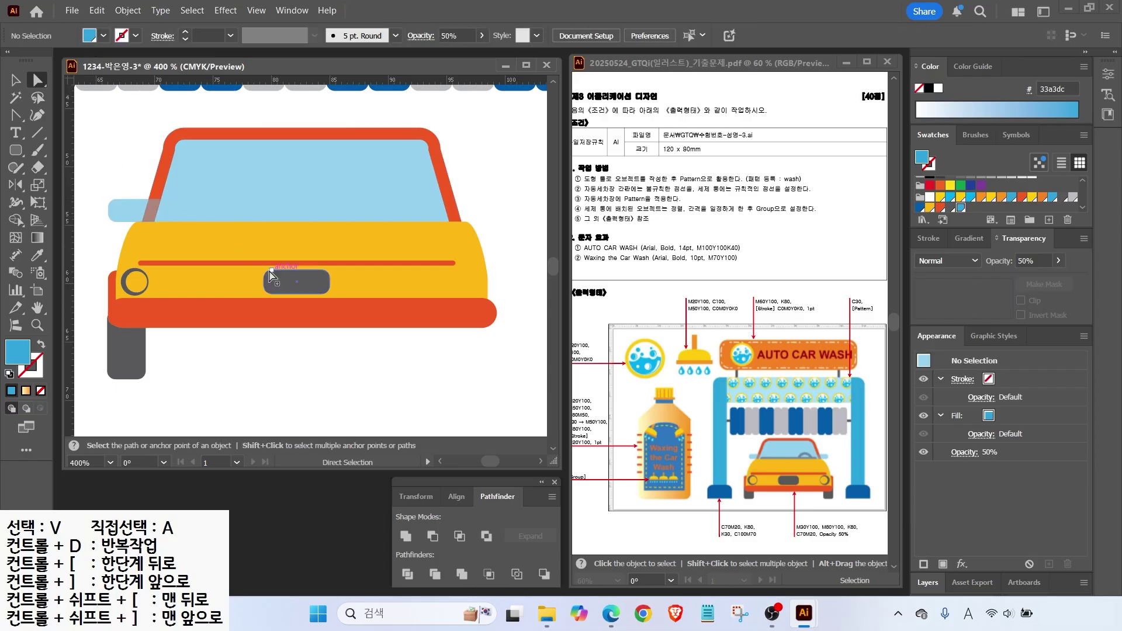
Reflect a copy of the left wheel, orange side piece and mirror across the car's vertical centre.
mouse_move(174, 380)
left_mouse_down()
mouse_move(172, 217)
mouse_move(186, 361)
left_mouse_up()
left_click_drag(298, 108, 298, 438)
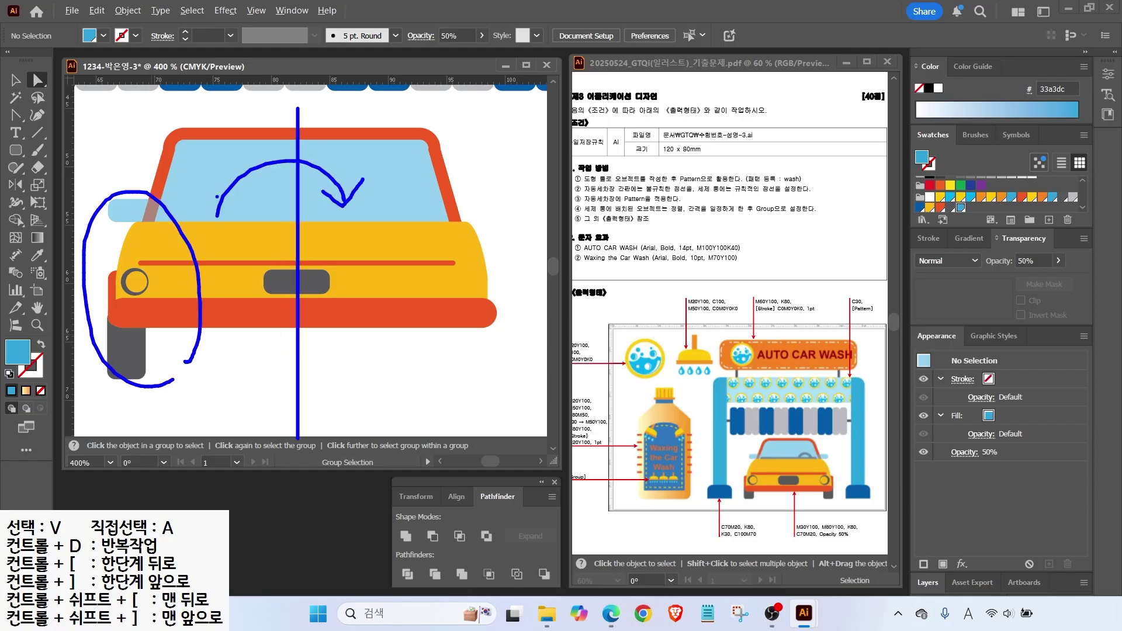
key("Escape")
key("v")
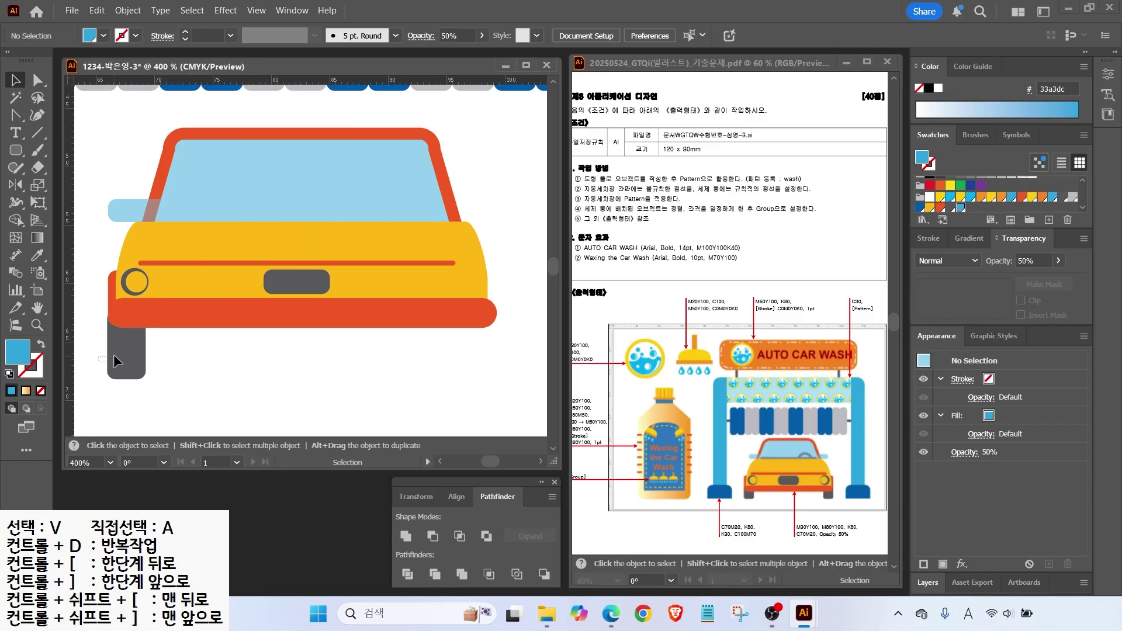
left_click(113, 354)
left_click(114, 297, "shift")
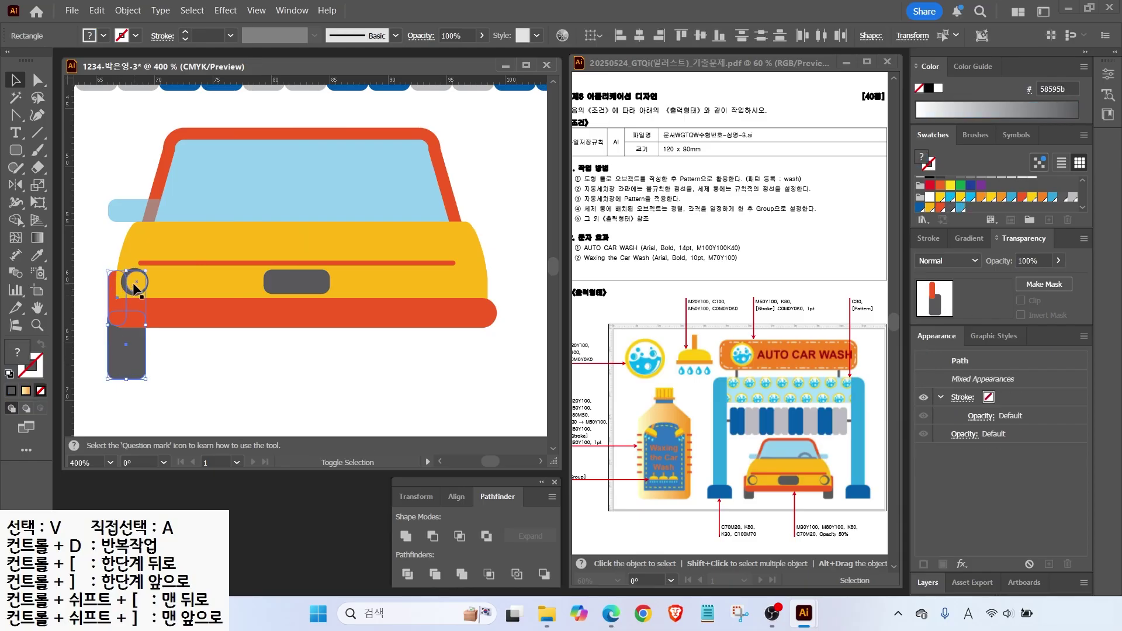
left_click(140, 280, "shift")
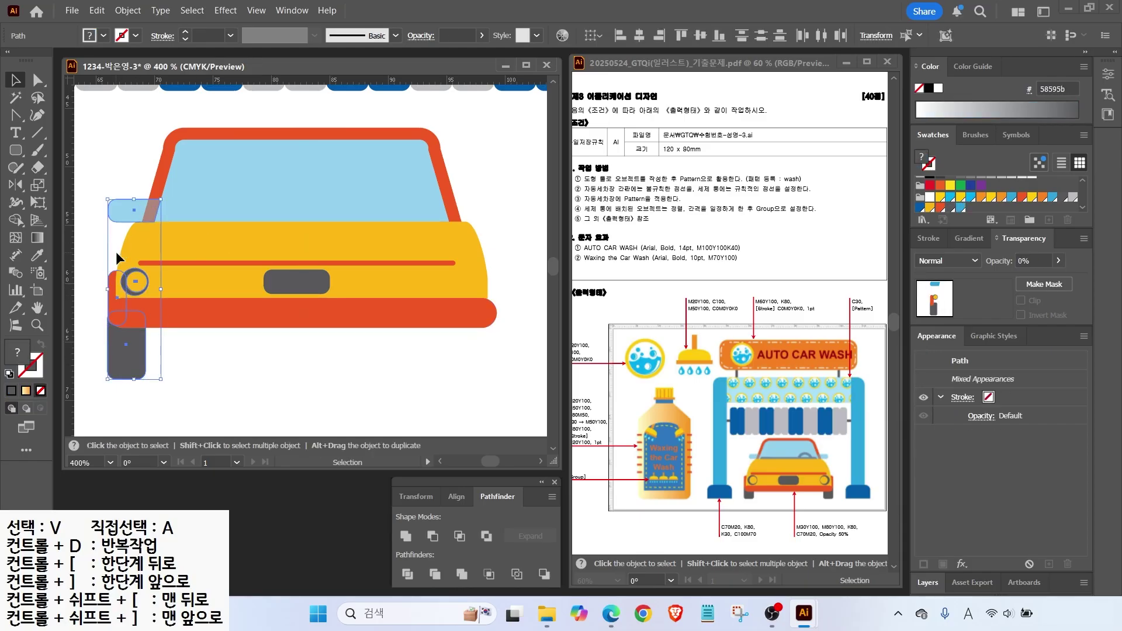
left_click(17, 188)
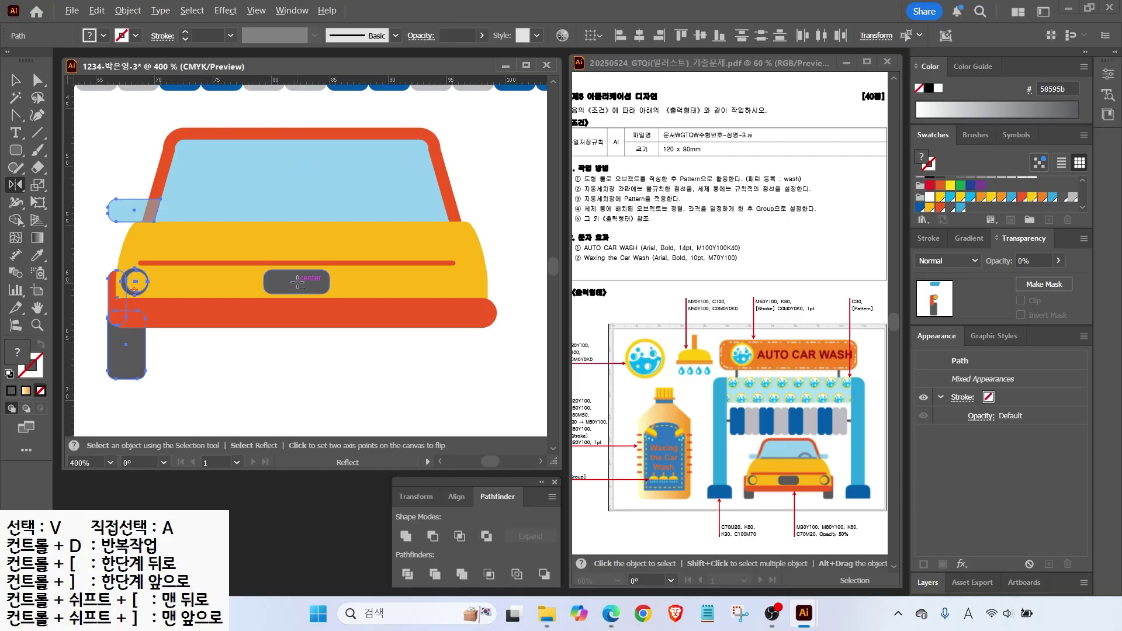
left_click(298, 283, "alt")
left_click(556, 373)
left_click(16, 80)
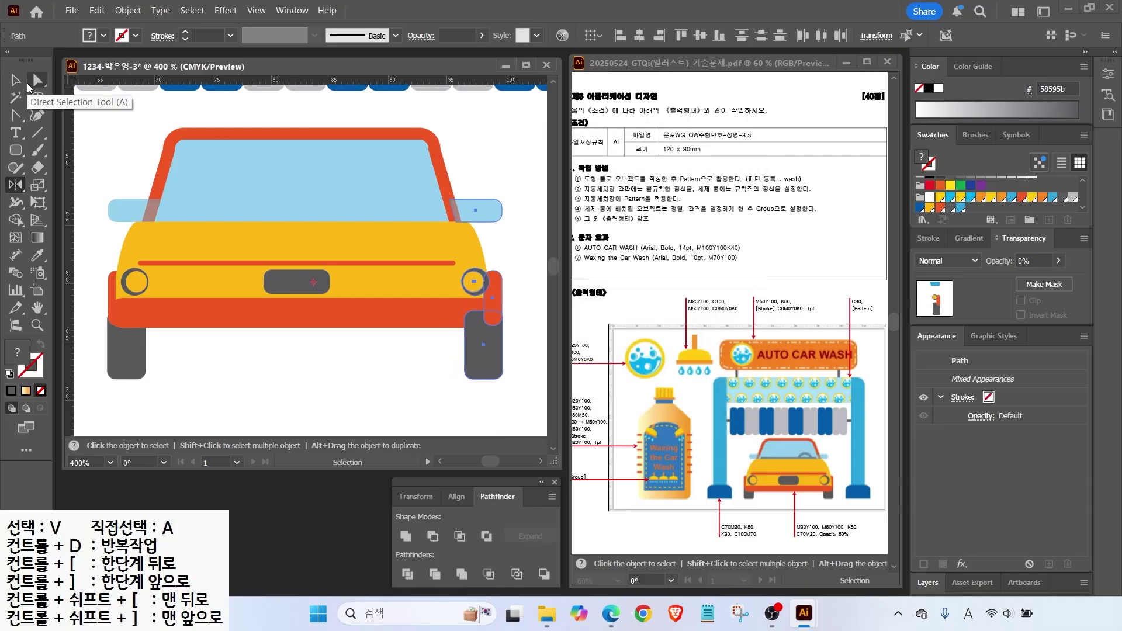
Draw a dark grey rounded bar across the bottom of the windshield.
scroll(470, 213, "up", 3)
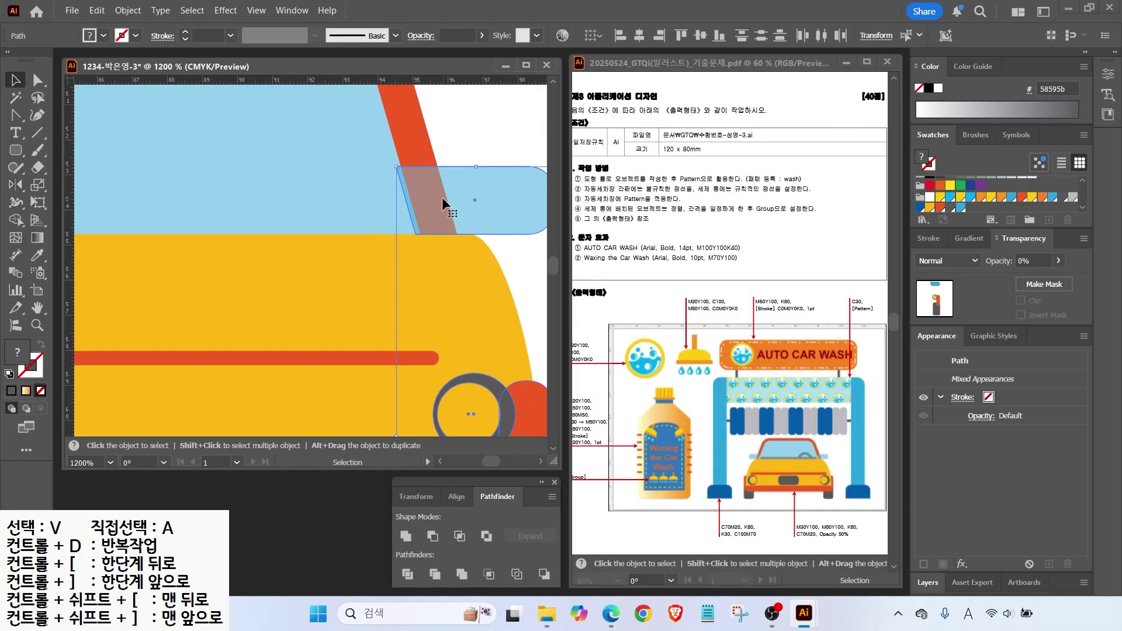
scroll(451, 201, "down", 3)
left_click(480, 328)
left_click(458, 351)
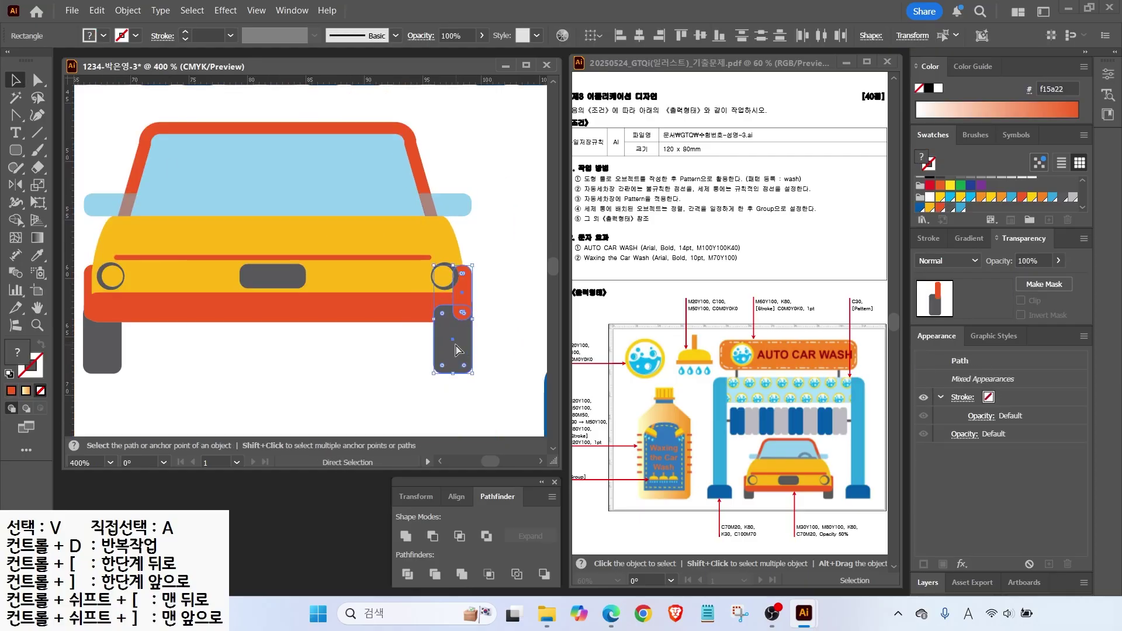
key("ctrl+shift+a")
left_click(16, 150)
left_click_drag(150, 205, 415, 228)
key("i")
left_click(273, 275)
left_click(15, 79)
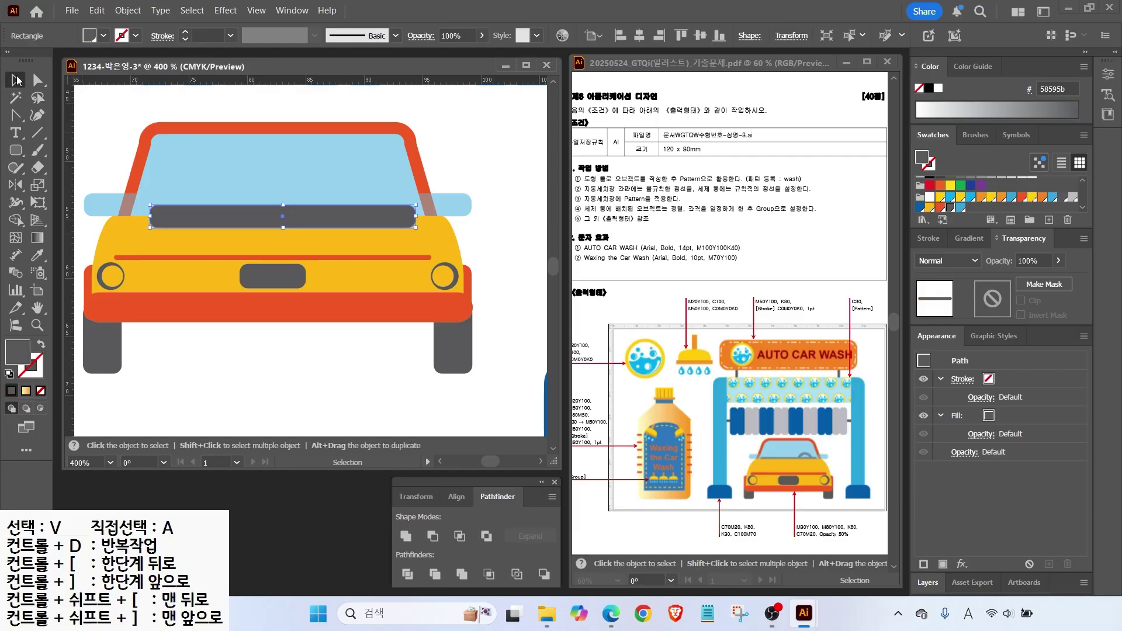
Send the grey dashboard bar behind the car body and widen it slightly.
key("ctrl+shift+bracketleft")
left_click_drag(149, 216, 140, 216)
left_click_drag(416, 216, 419, 215)
left_click(462, 175)
Draw a steering wheel as an outlined circle with a 2 pt stroke behind the windshield.
left_click(18, 151)
left_click_drag(19, 155, 55, 184)
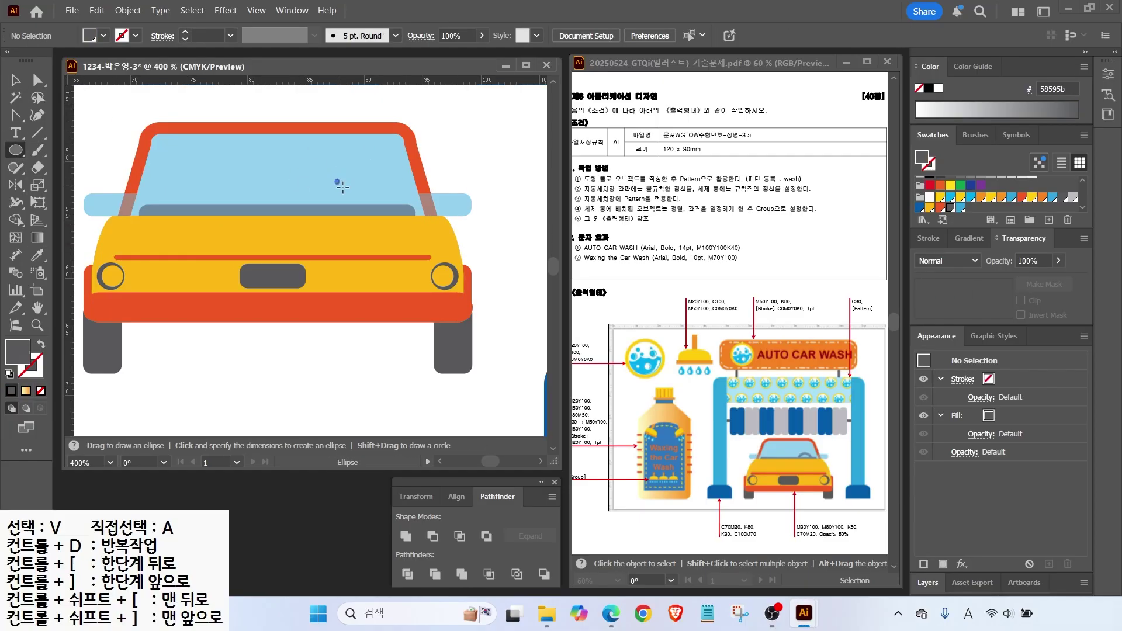
left_click_drag(335, 177, 395, 238)
key("shift+x")
left_click(928, 239)
left_click(966, 258)
left_click(965, 258)
left_click(965, 258)
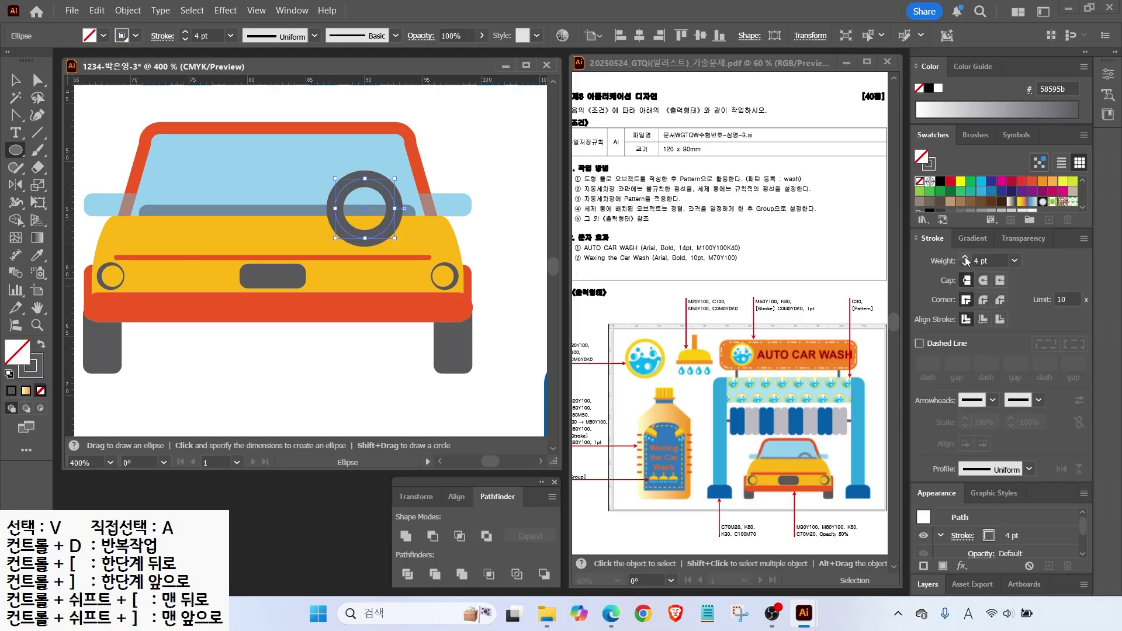
left_click(965, 264)
key("Down")
key("Down")
left_click(965, 263)
key("ctrl+shift+a")
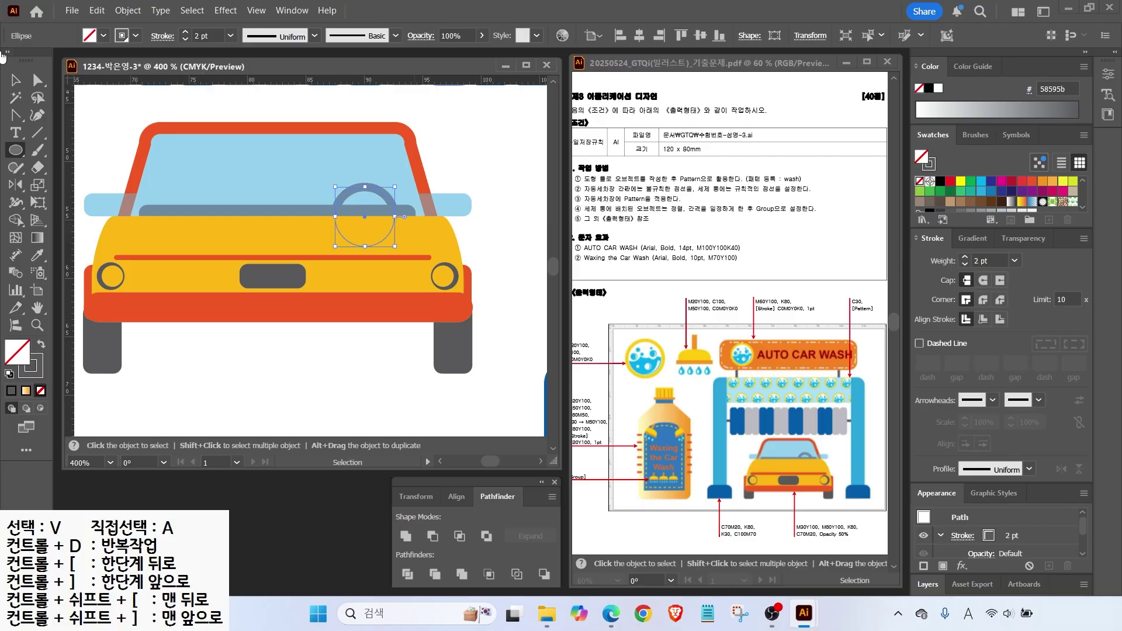
Group all car parts, enlarge the car, and move it down under the gantry.
key("v")
scroll(220, 284, "down", 1)
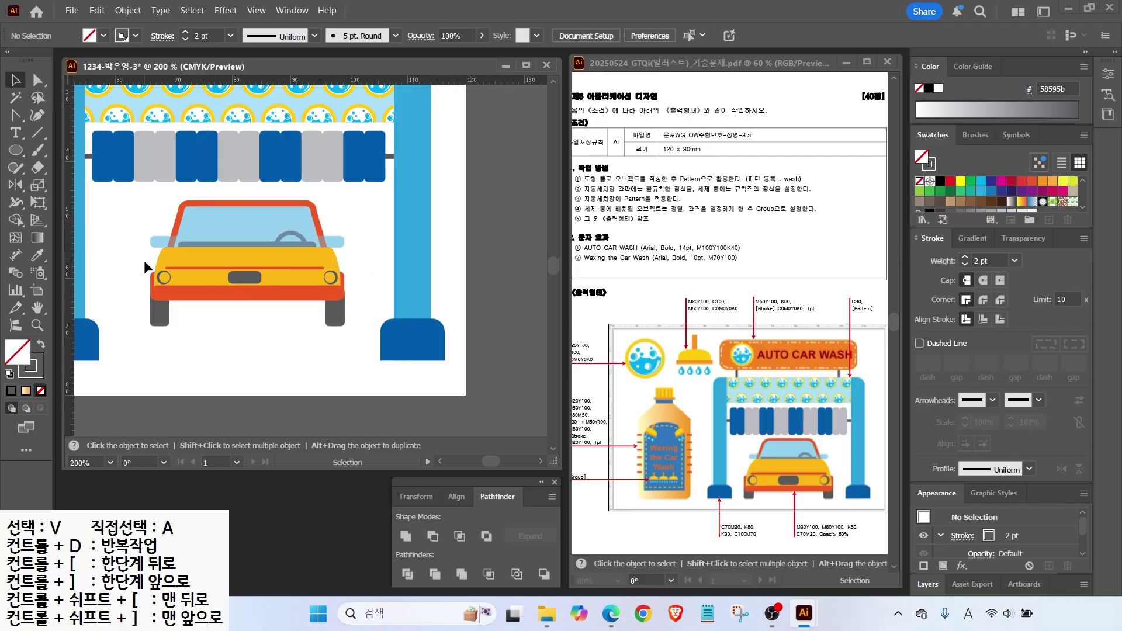
left_click_drag(135, 344, 349, 199)
right_click(302, 215)
left_click(344, 422)
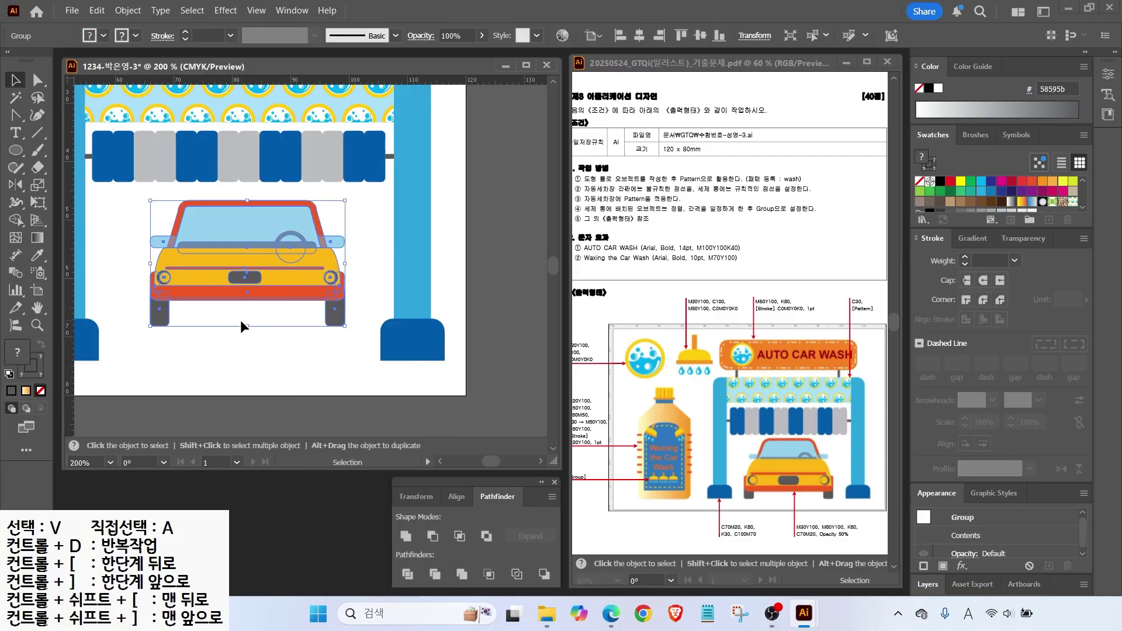
left_click_drag(247, 326, 248, 348)
left_click_drag(150, 274, 131, 274)
left_click_drag(243, 294, 245, 311)
key("ctrl+0")
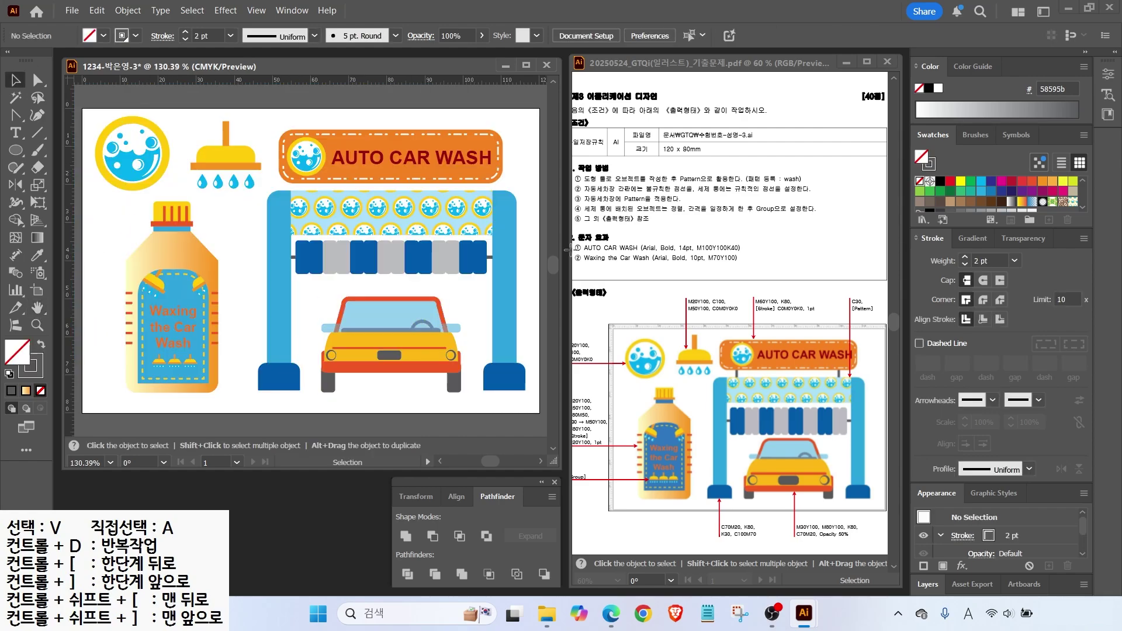
Add two thin grey posts joining the AUTO CAR WASH sign to the gantry top.
left_click(417, 400)
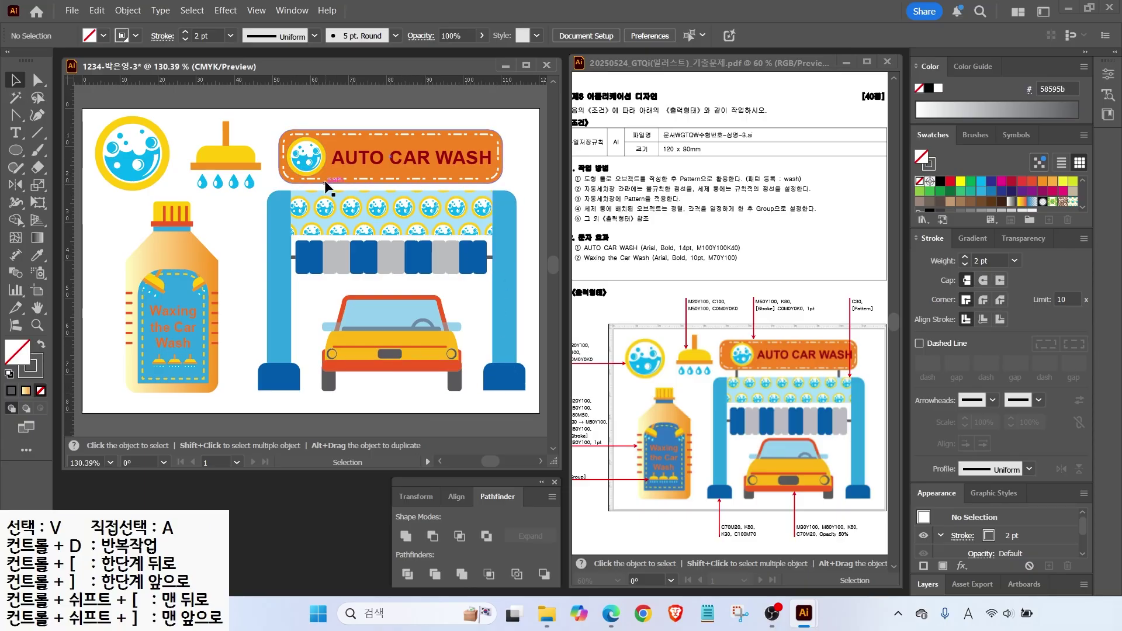
key("m")
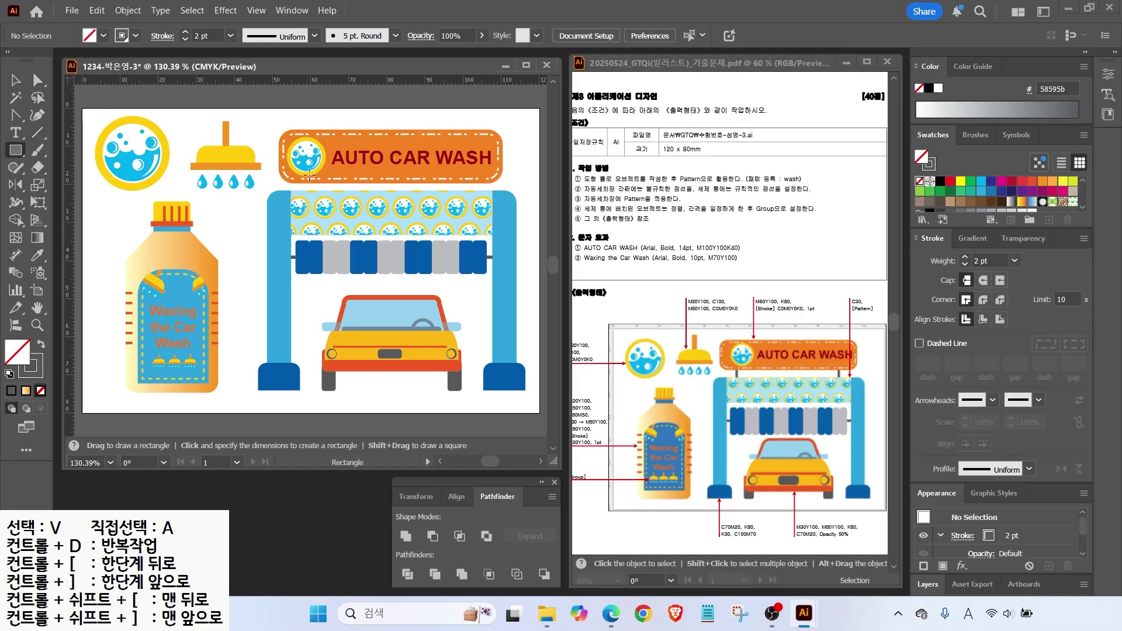
left_click_drag(310, 188, 312, 192)
key("shift+x")
key("v")
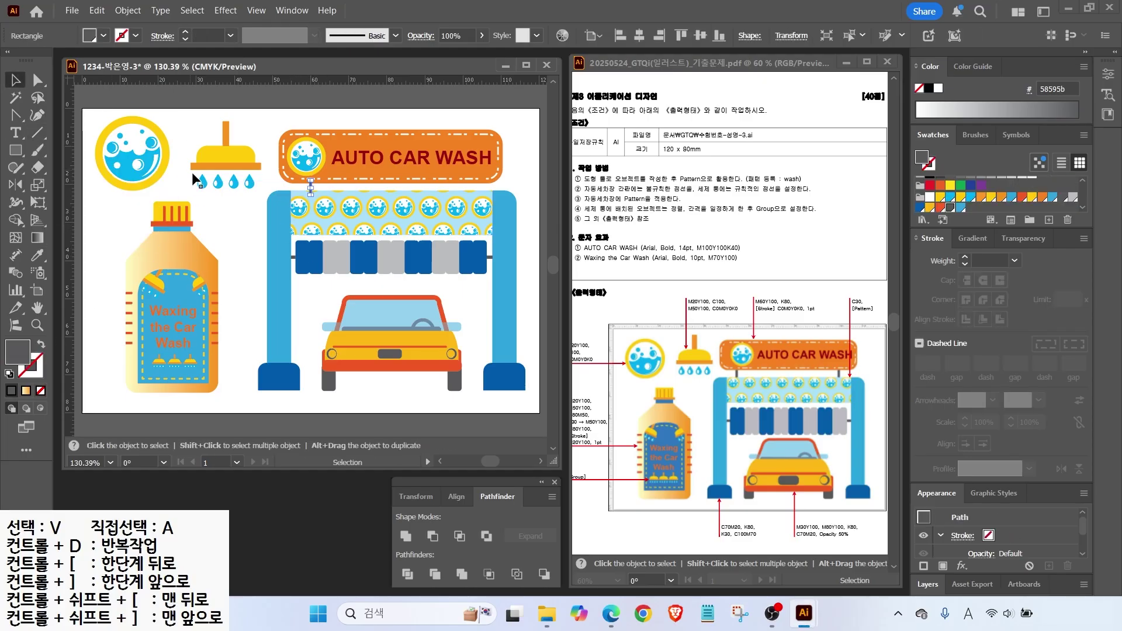
key("ctrl+plus")
key("ctrl+plus")
key("h")
left_click_drag(317, 184, 478, 211)
left_click(213, 197)
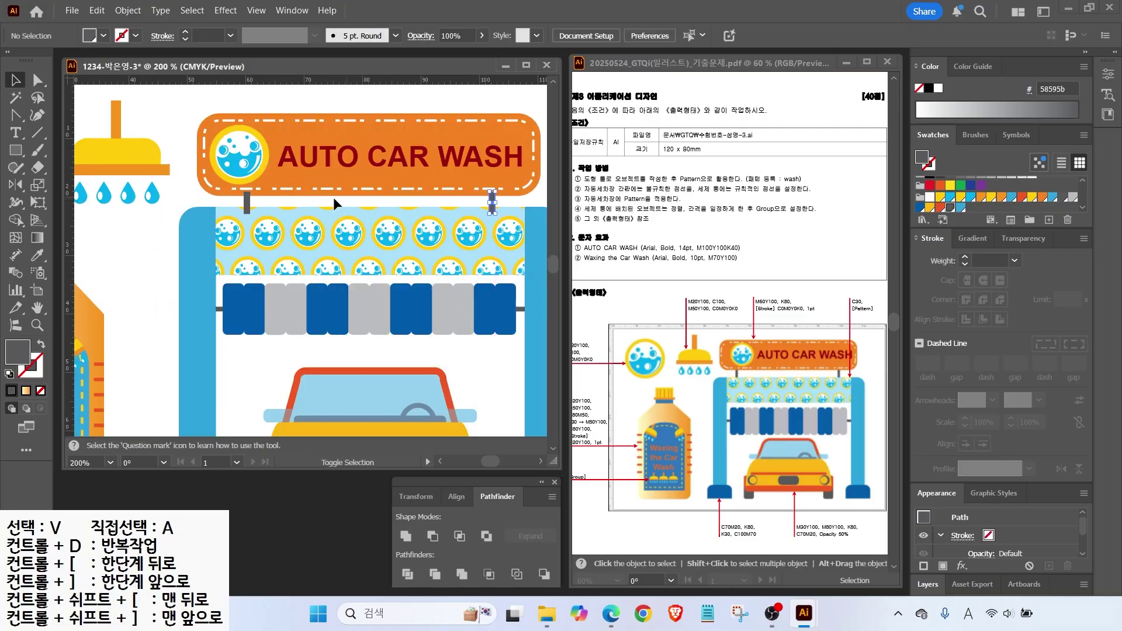
key("ctrl+shift+a")
double_click(37, 307)
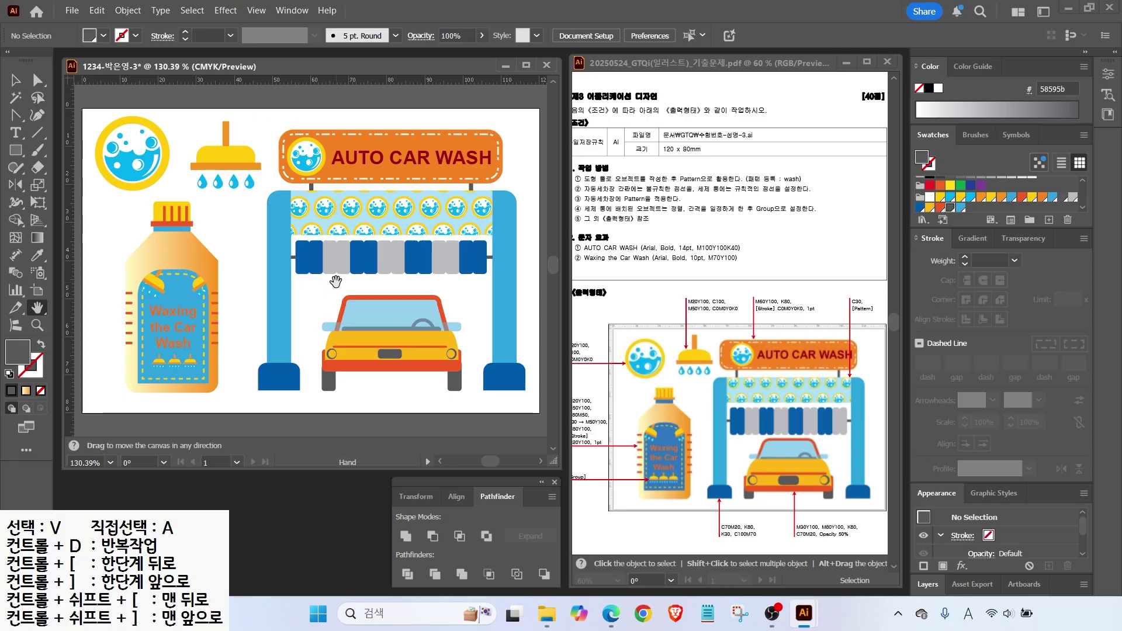
key("v")
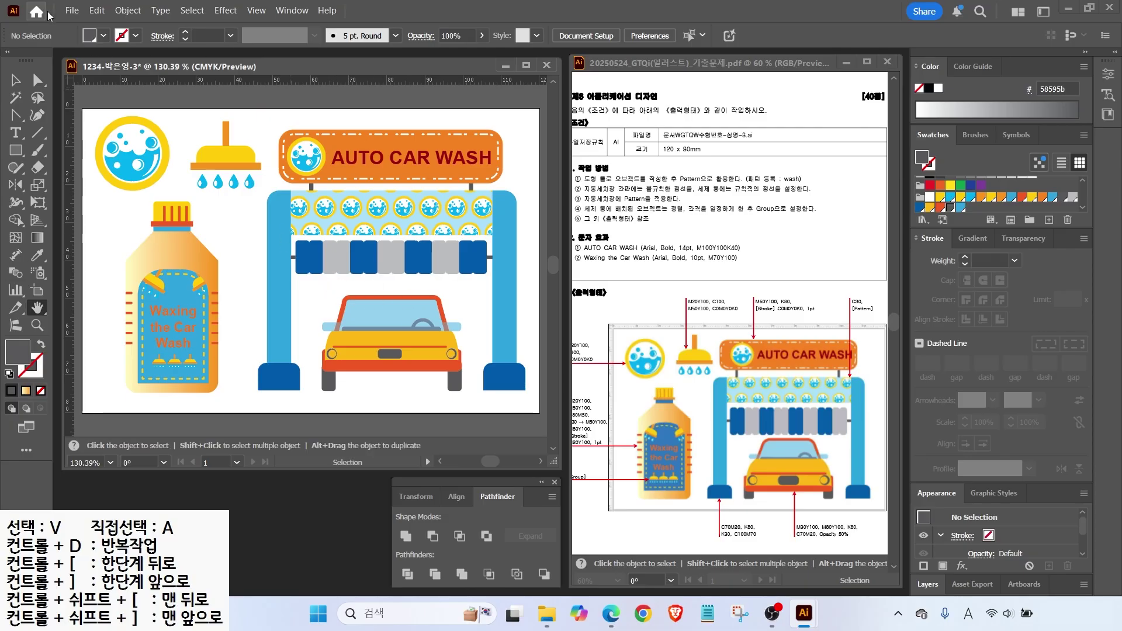
left_click(72, 11)
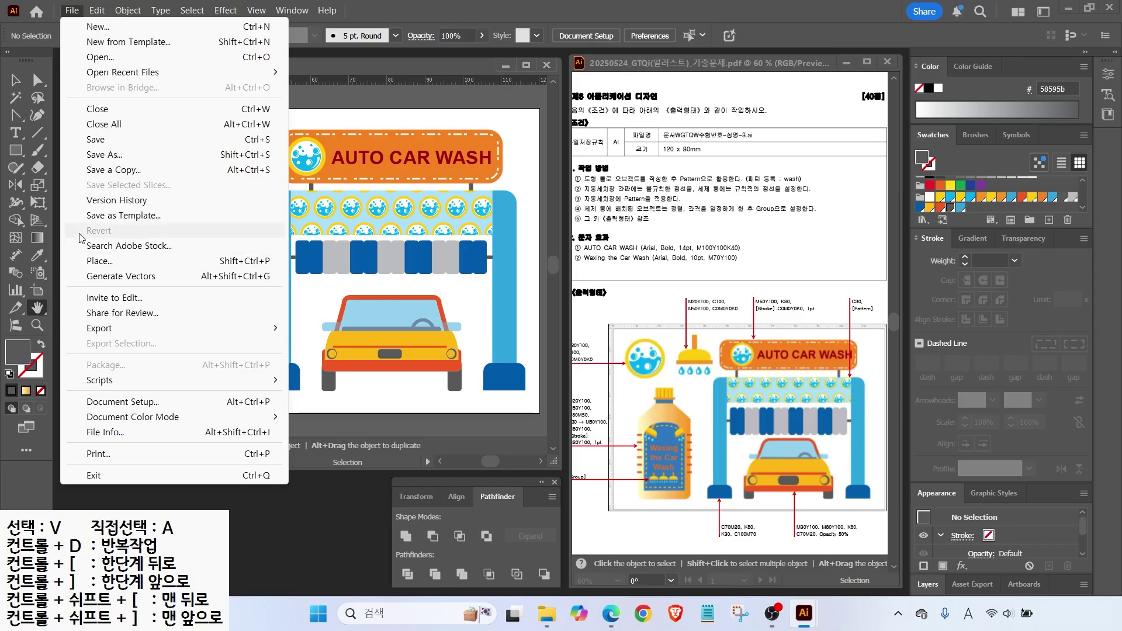
Save As an .ai file in the GTQ folder, keeping the default Illustrator Options.
left_click(106, 155)
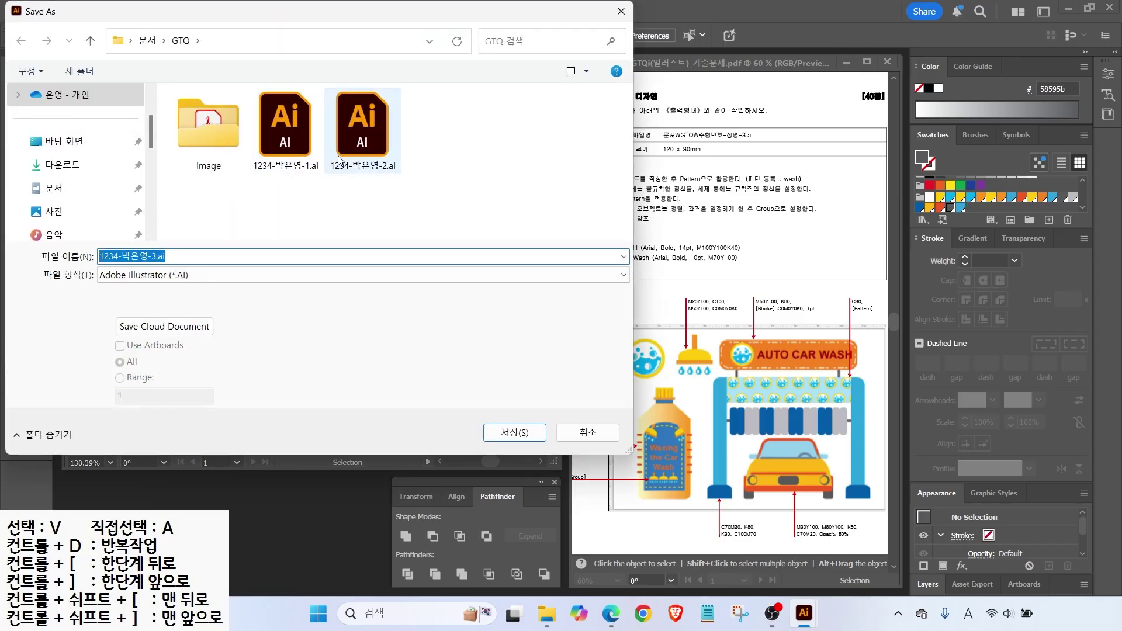
left_click(526, 433)
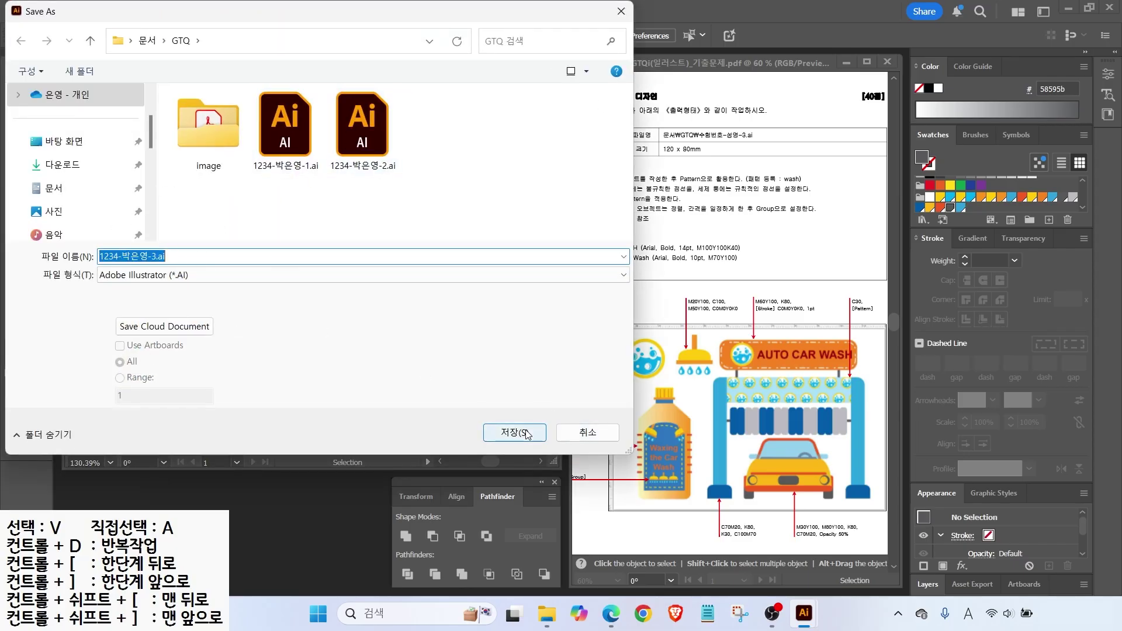
left_click(596, 513)
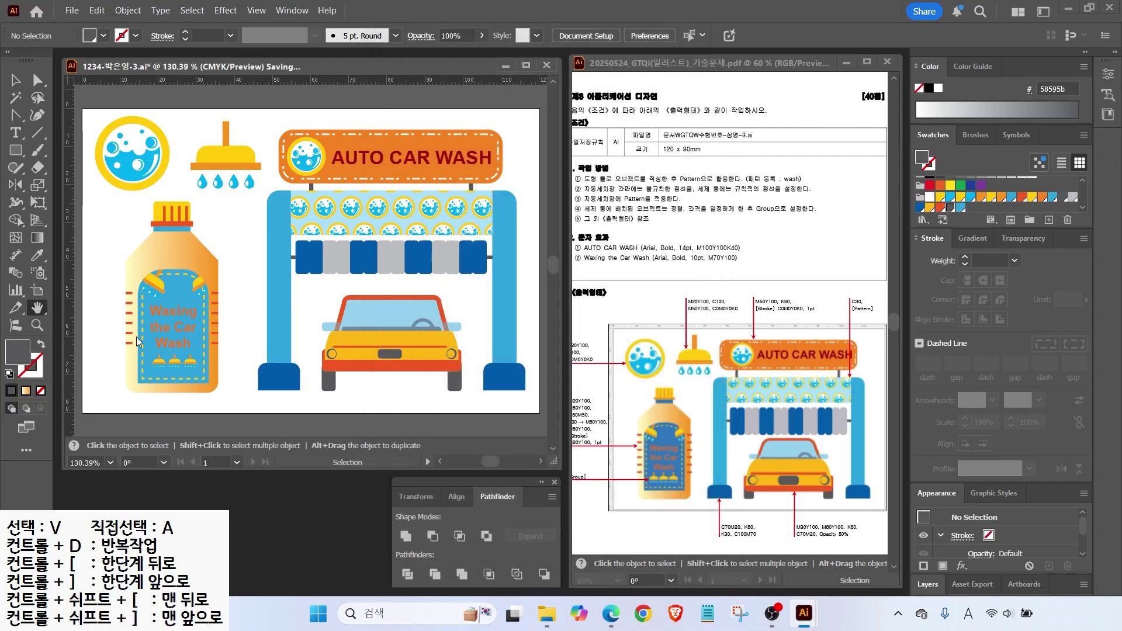